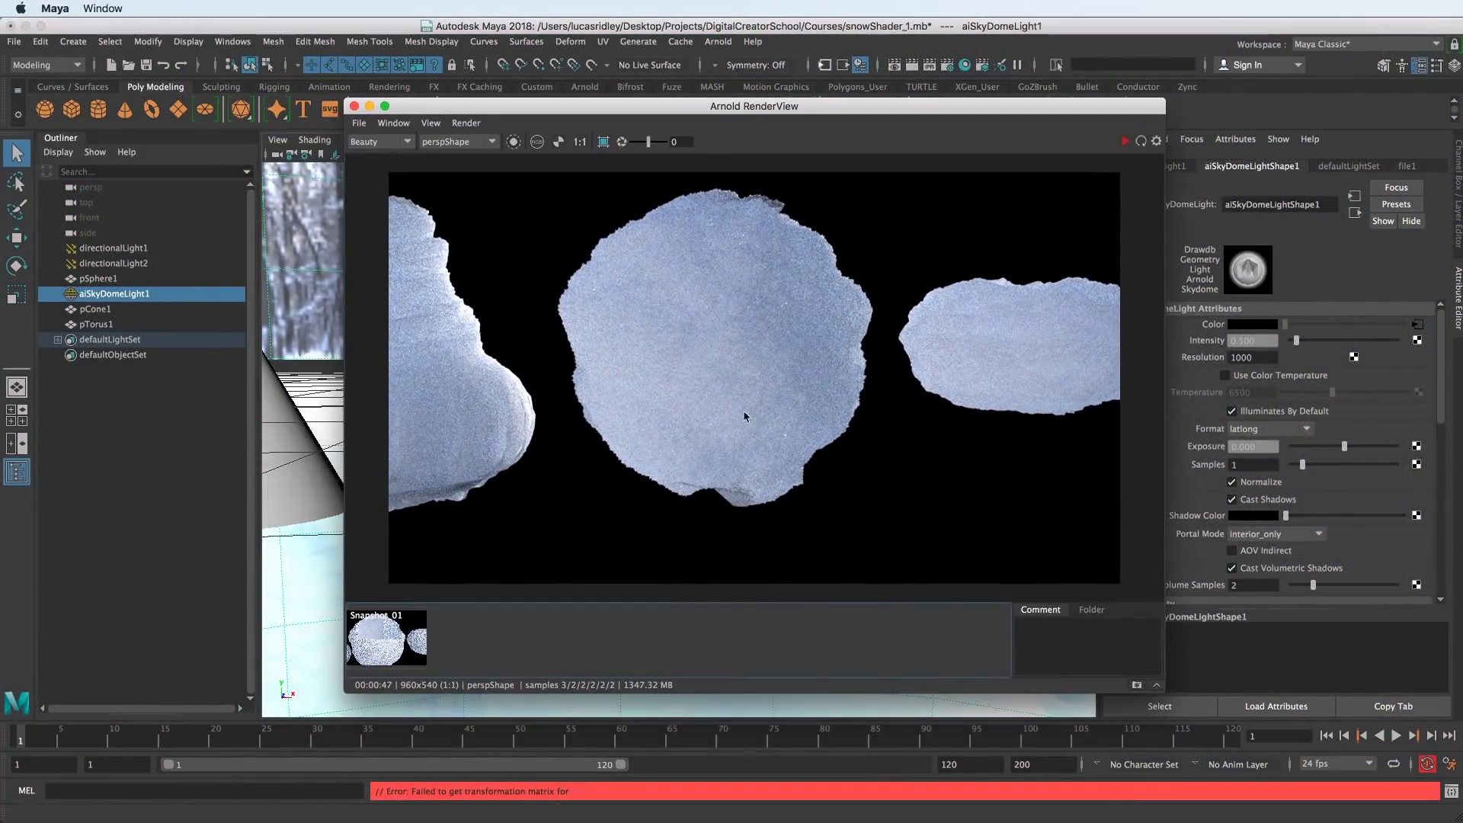
- Move the Arnold RenderView aside and select the sphere to show its shape attributes
left_click_drag(711, 109, 965, 206)
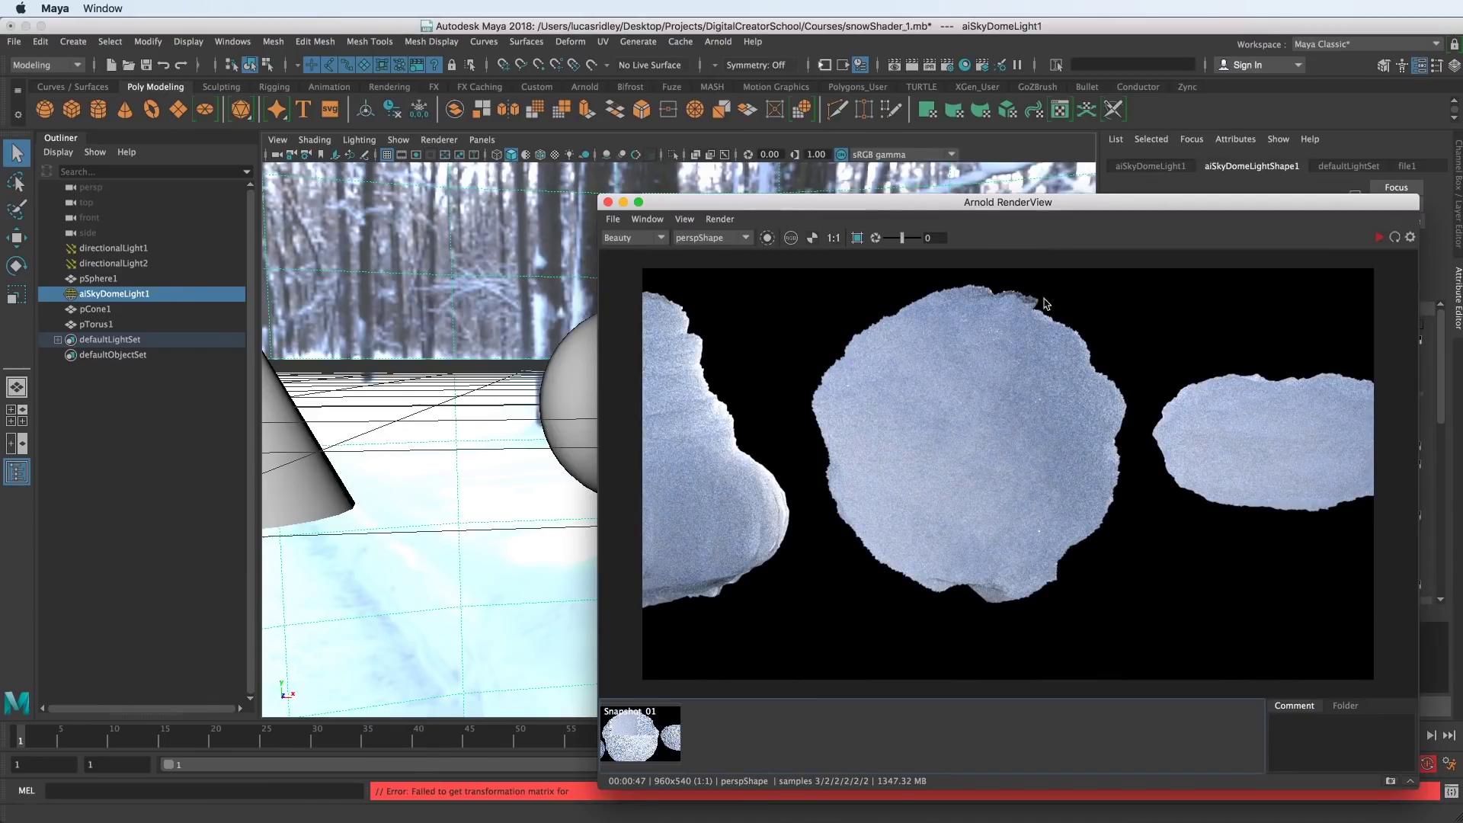
left_click_drag(896, 202, 969, 203)
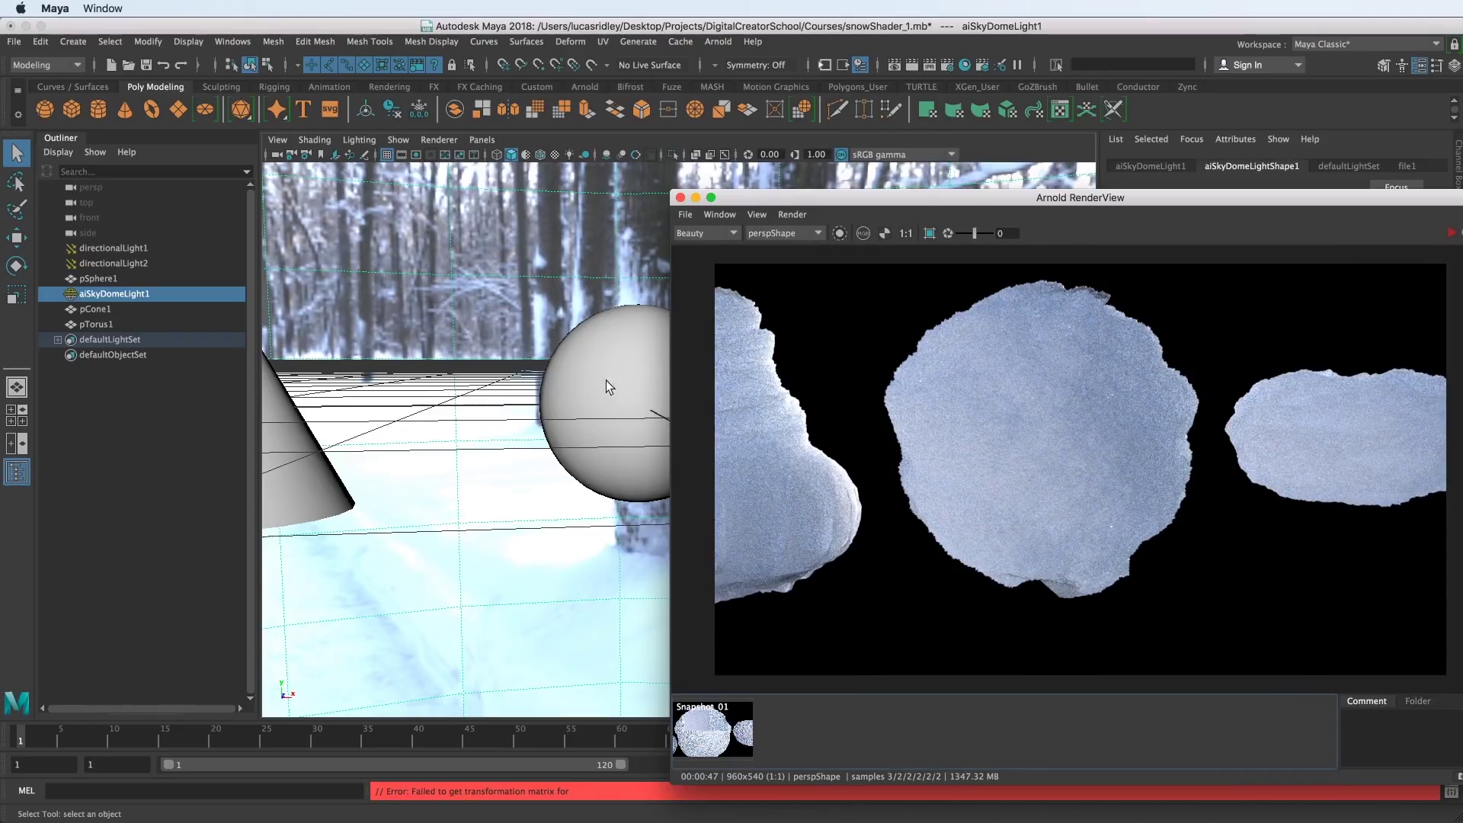
left_click(626, 370)
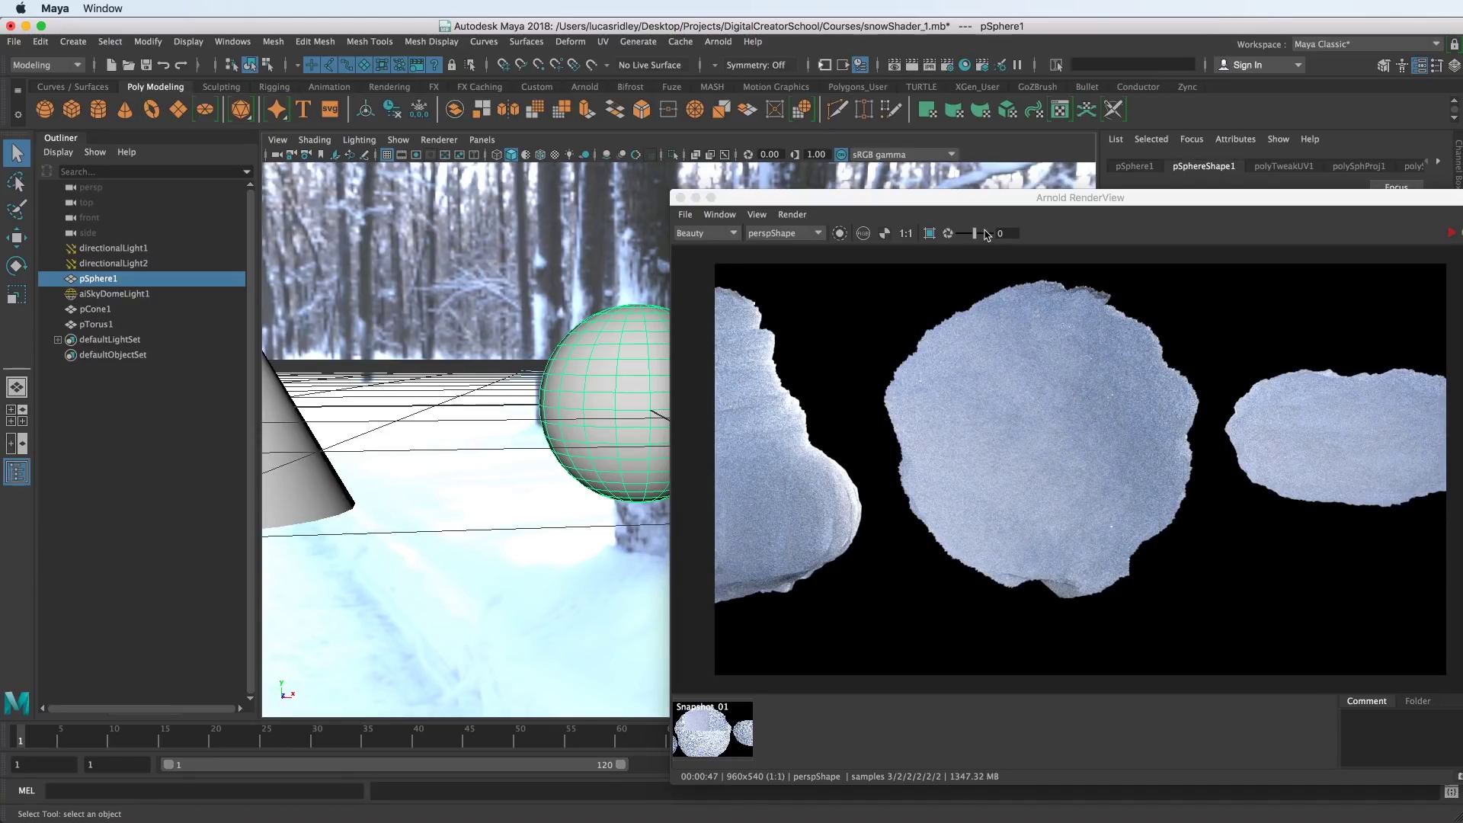
left_click_drag(974, 202, 737, 191)
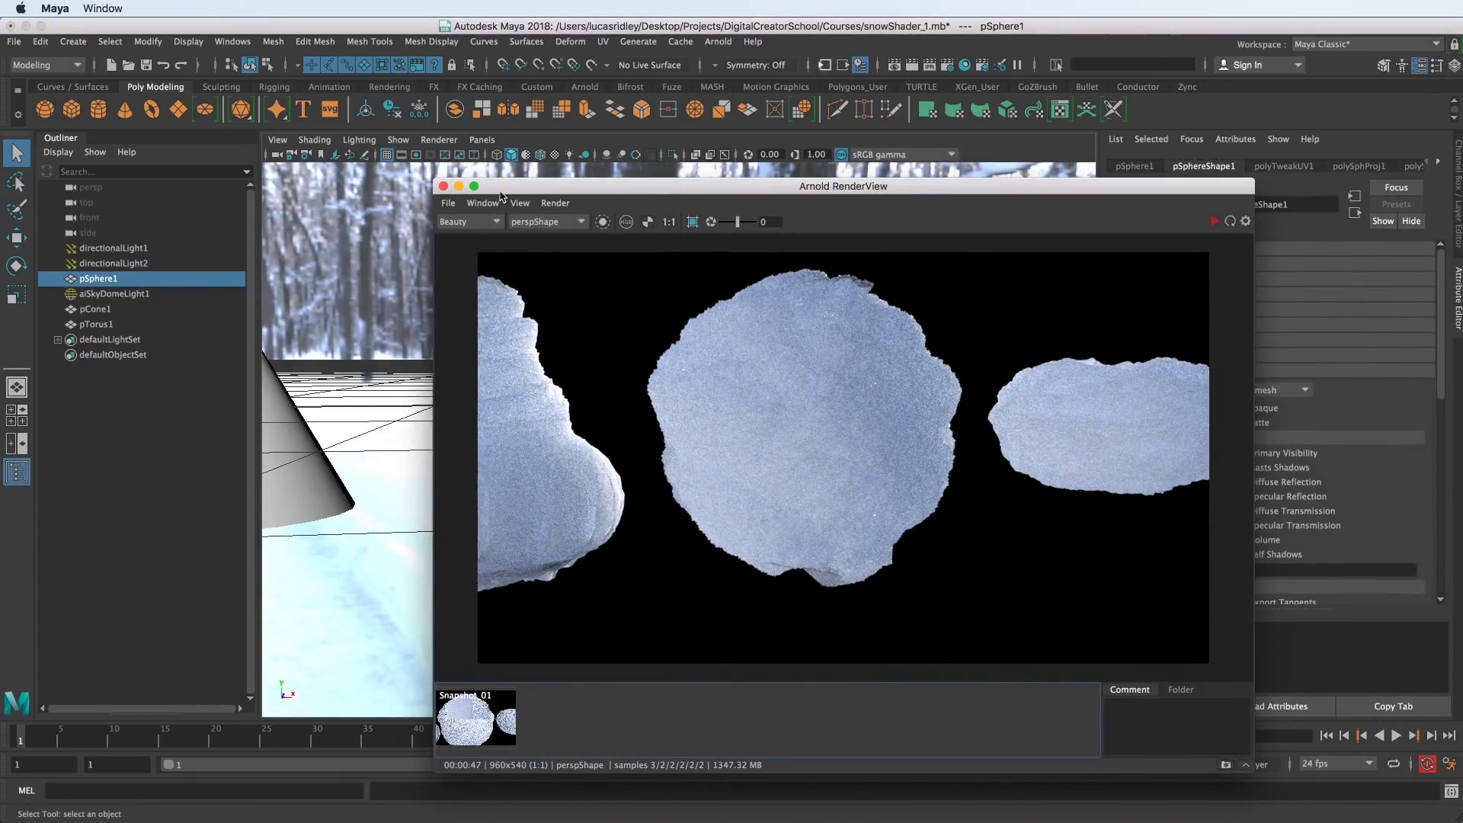
left_click_drag(535, 188, 483, 146)
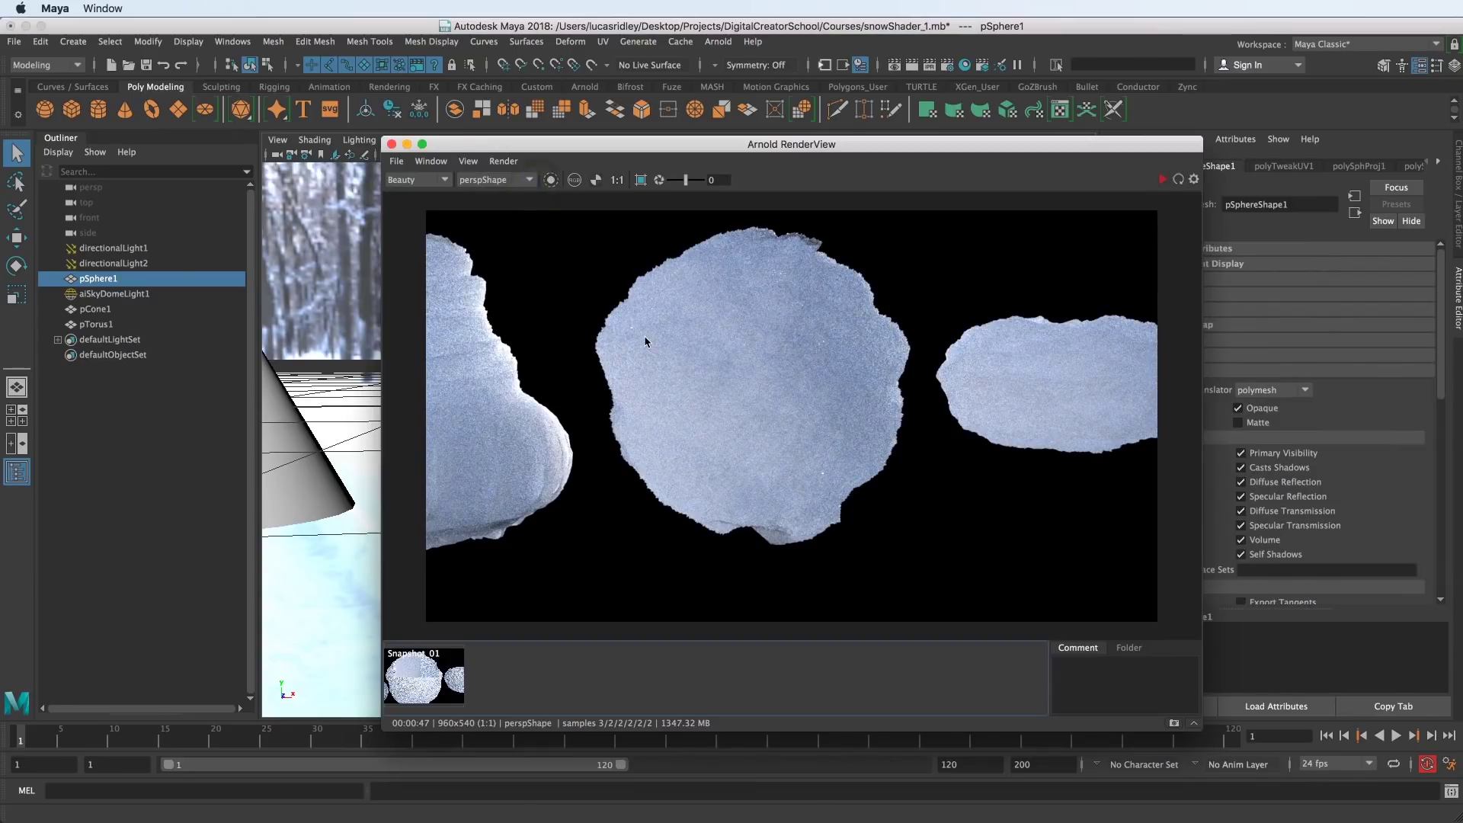
- Close the render preview and start a new scene without saving the old one
left_click(392, 144)
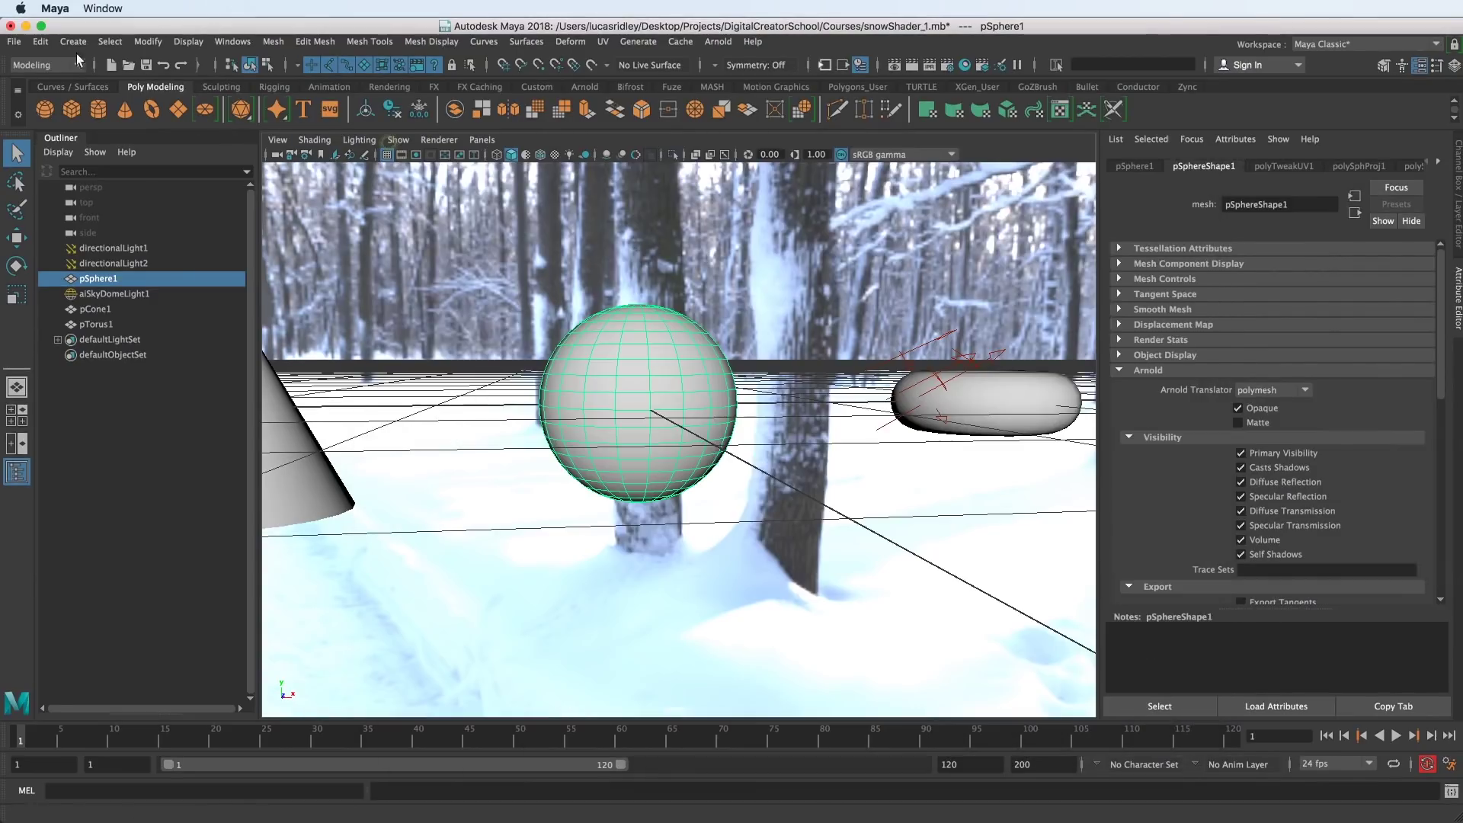
left_click(14, 41)
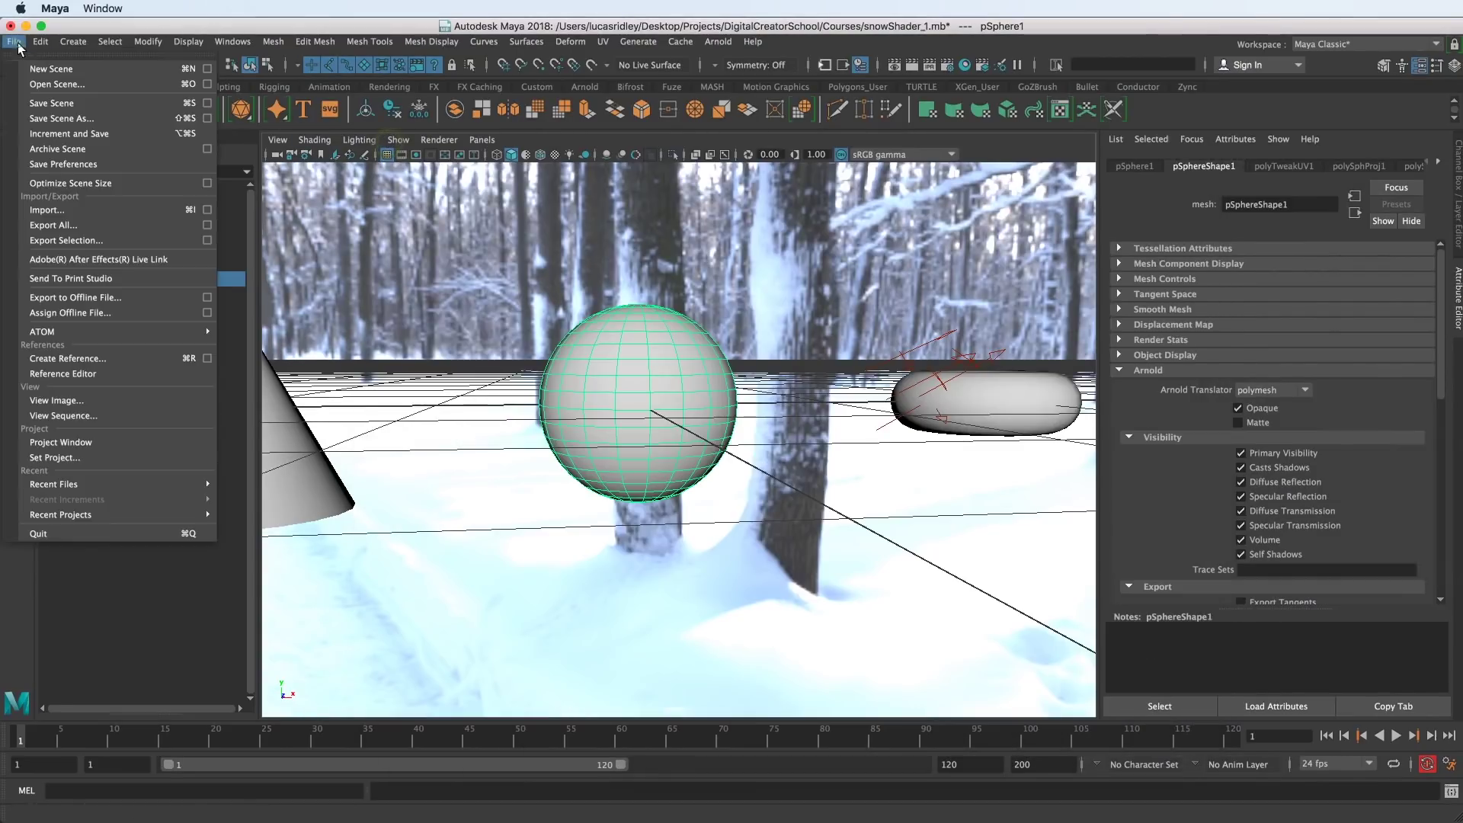
left_click(75, 70)
left_click(971, 567)
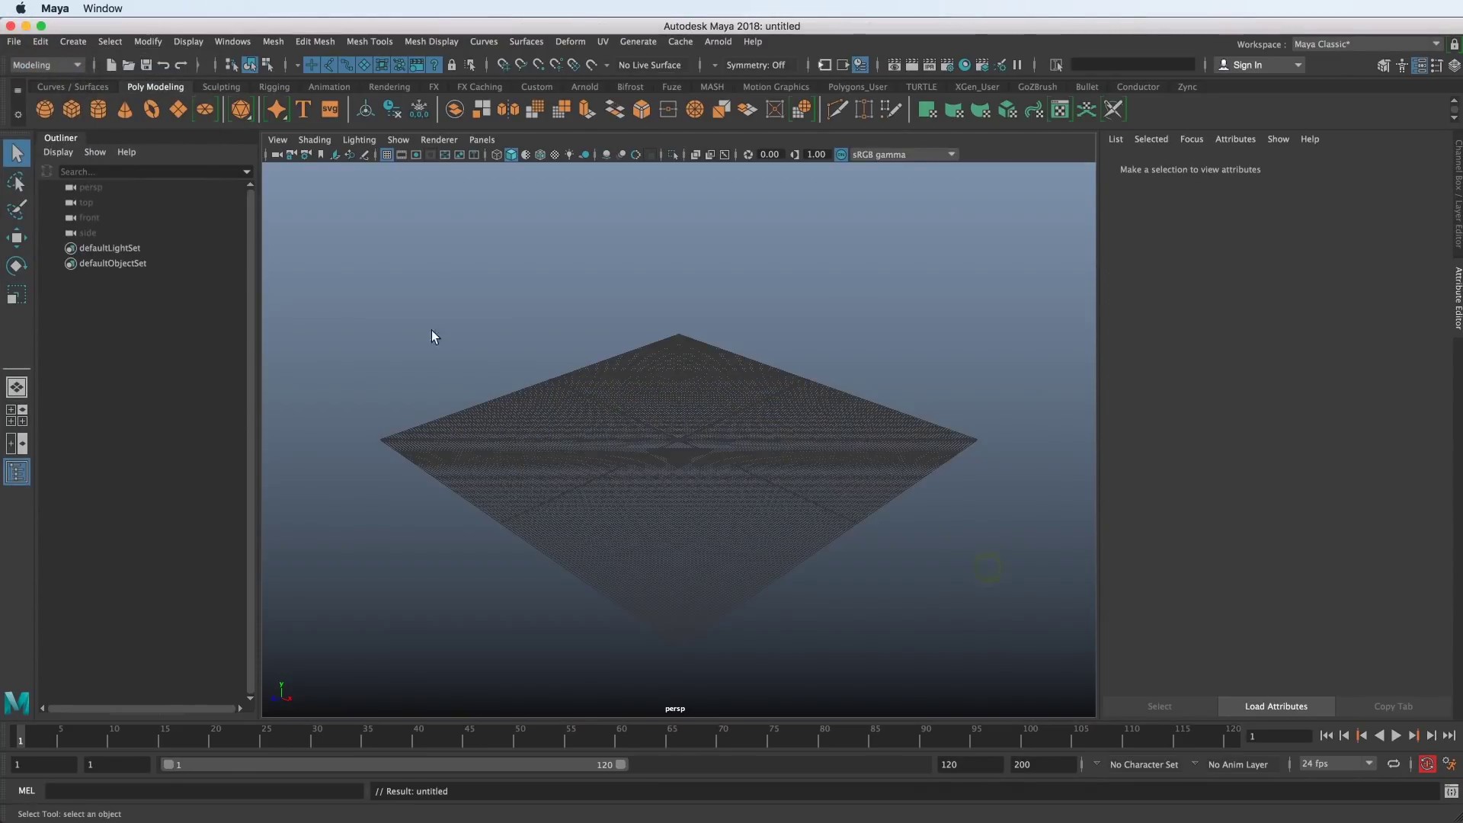
- Set Courses/YouTubeMinis/Maya_SnowShader as the project and create its default workspace
left_click(14, 41)
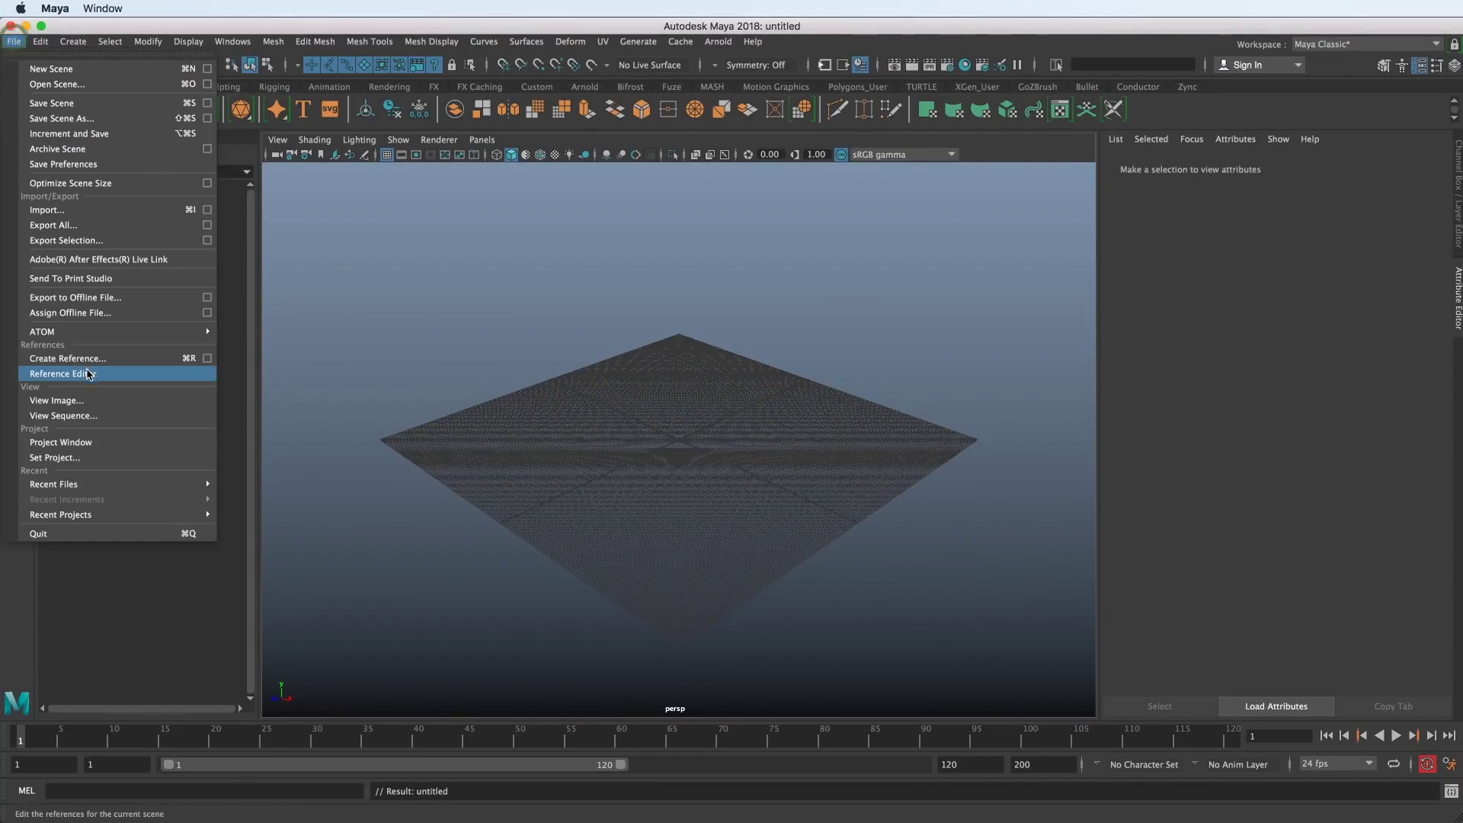
left_click(57, 457)
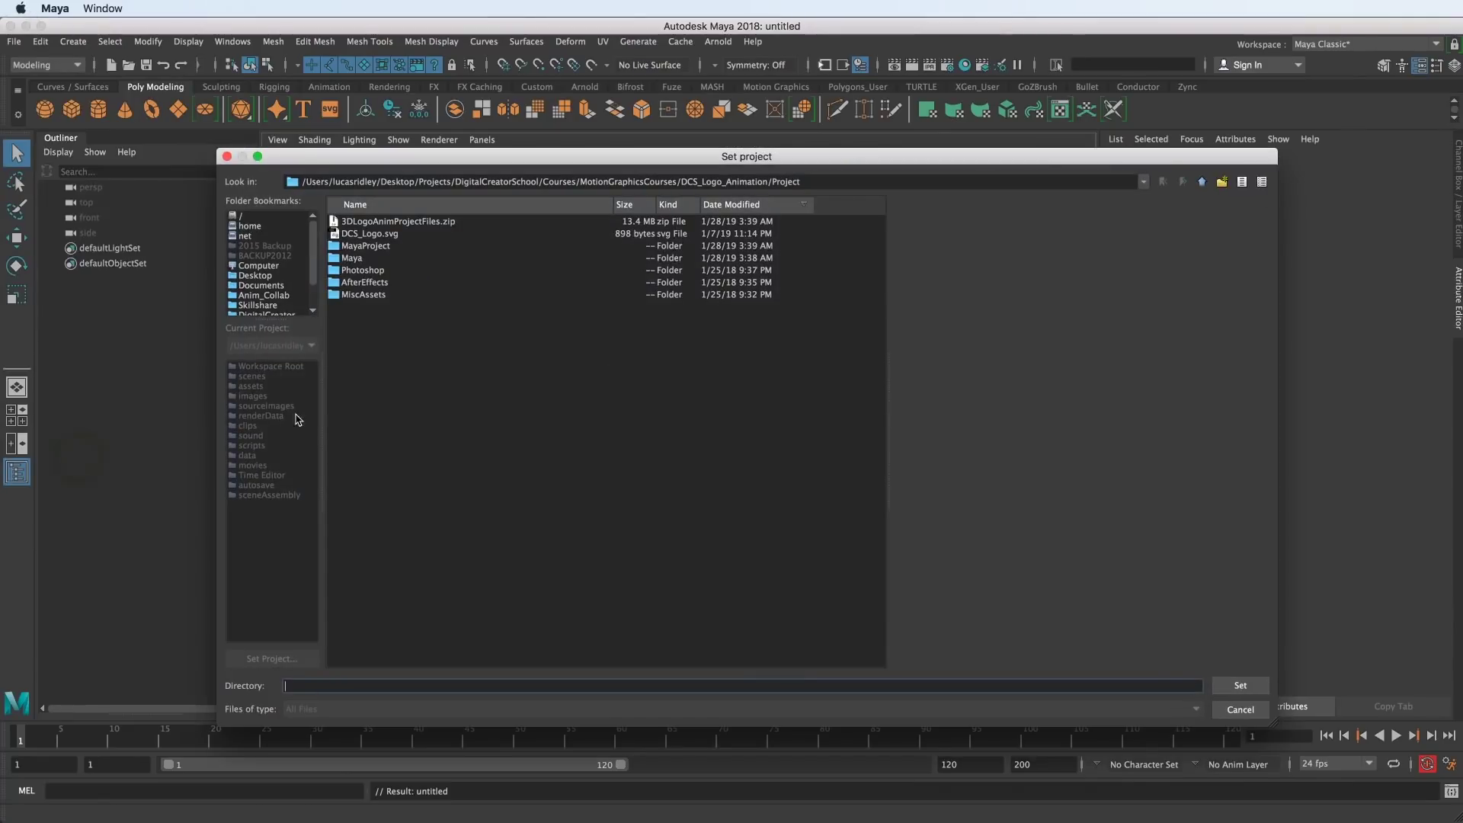
scroll(274, 310, "down", 3)
left_click(269, 288)
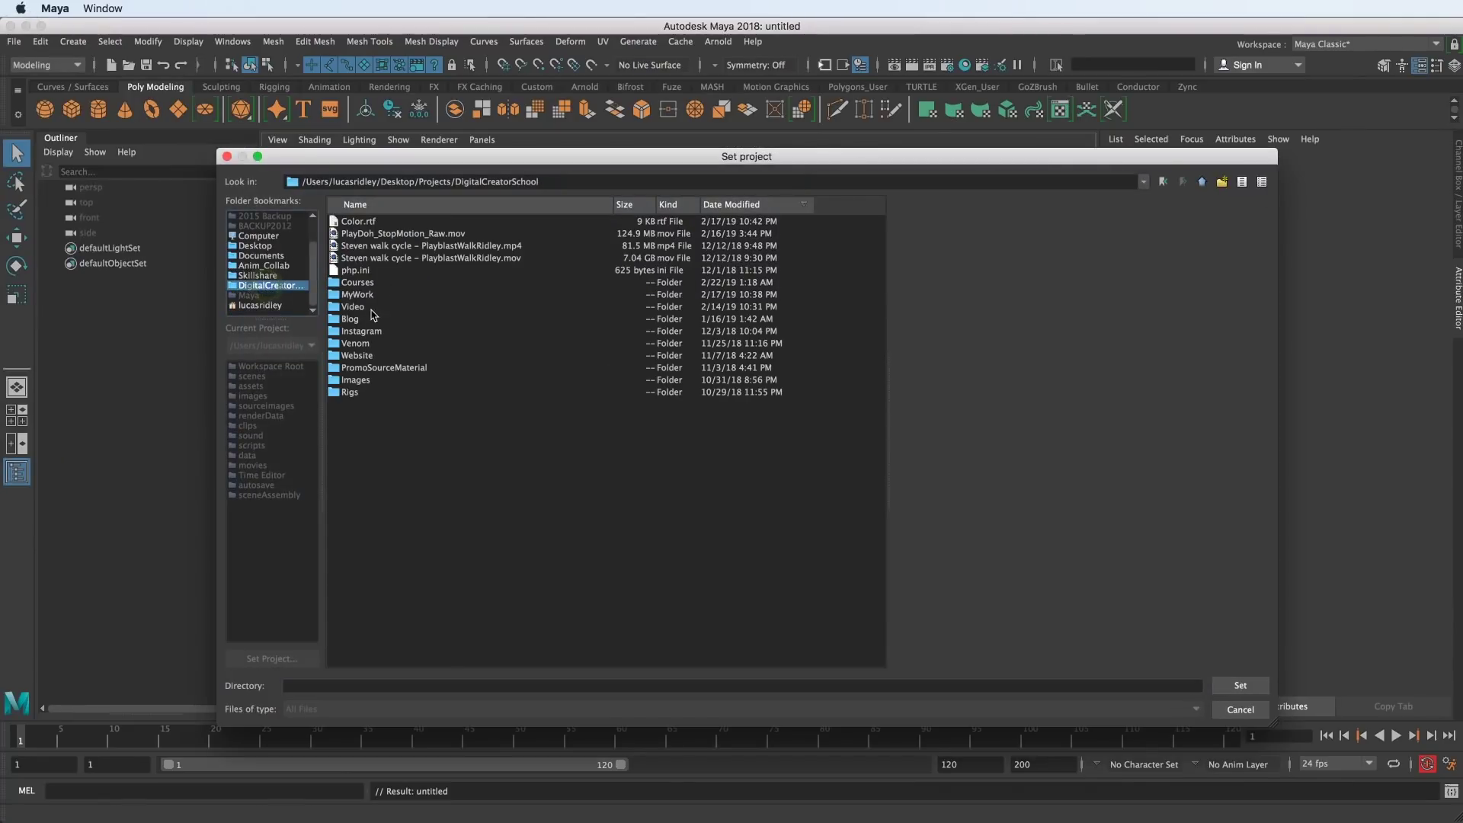
double_click(362, 281)
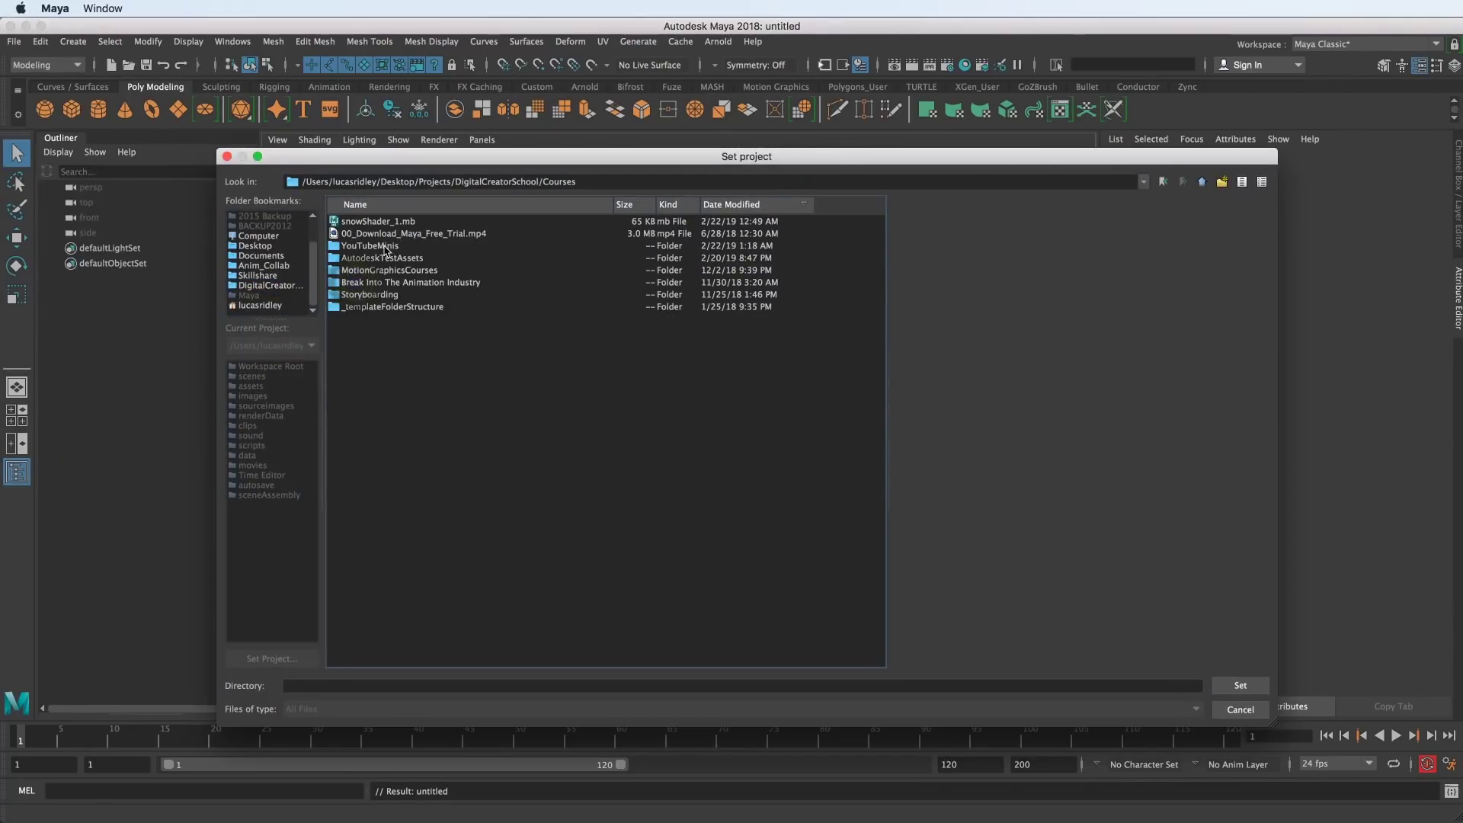
double_click(384, 245)
left_click(1239, 685)
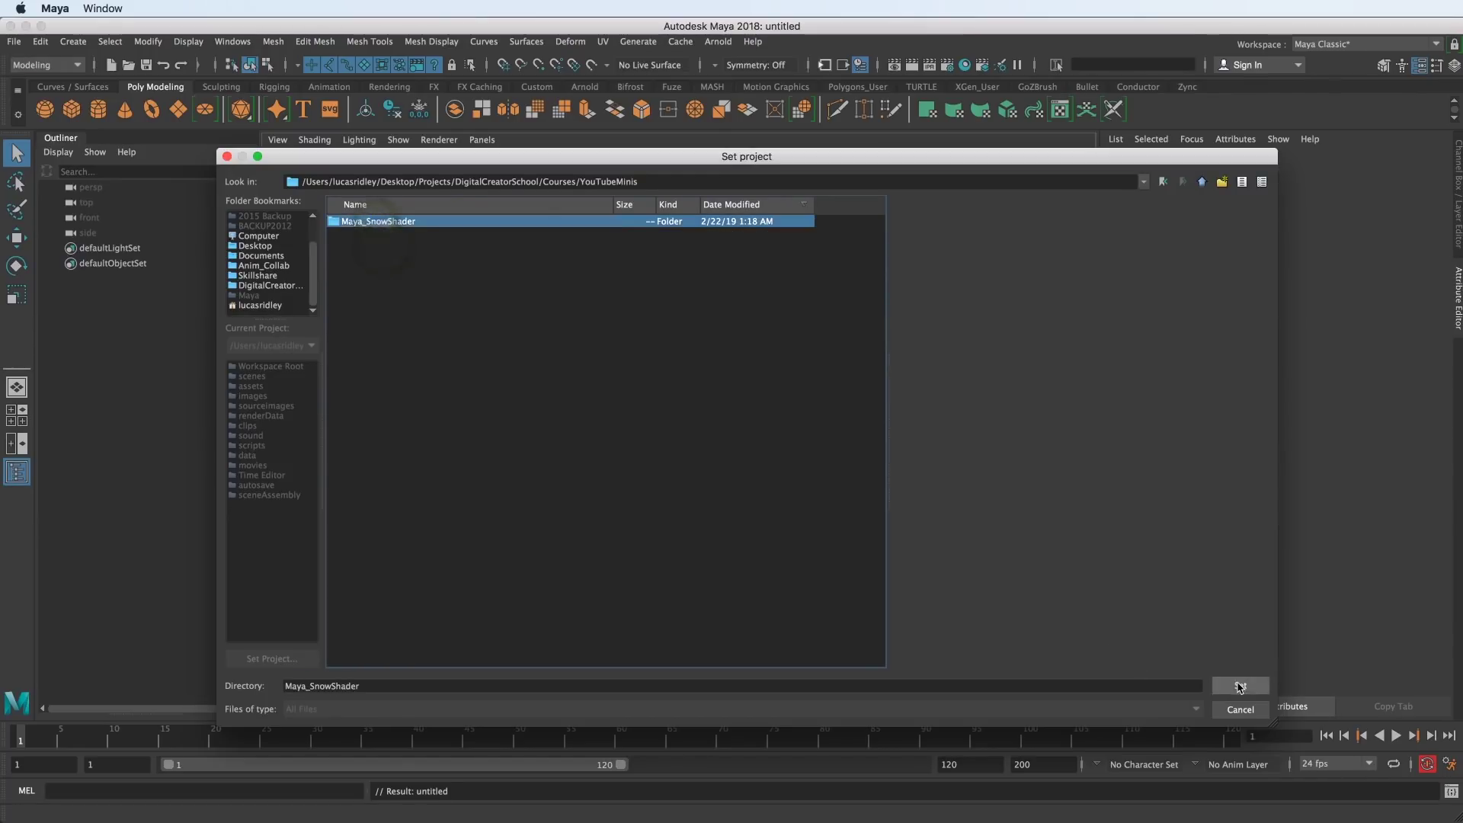
left_click(994, 577)
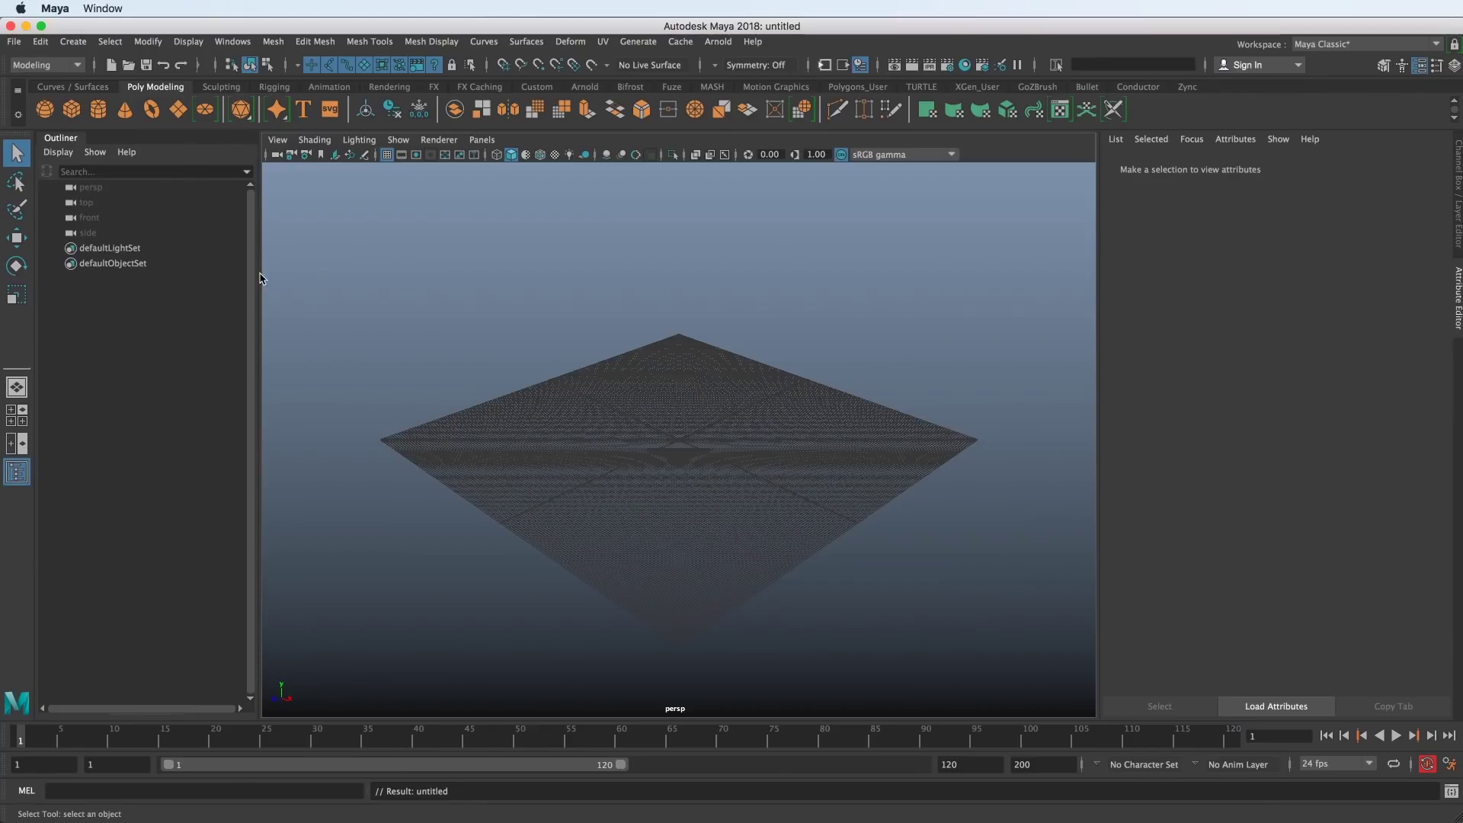
- Create pSphere1 from the Poly Sphere shelf icon, frame it, and bring up Hypershade
right_click_drag(599, 410, 579, 427, "alt")
left_click(44, 109)
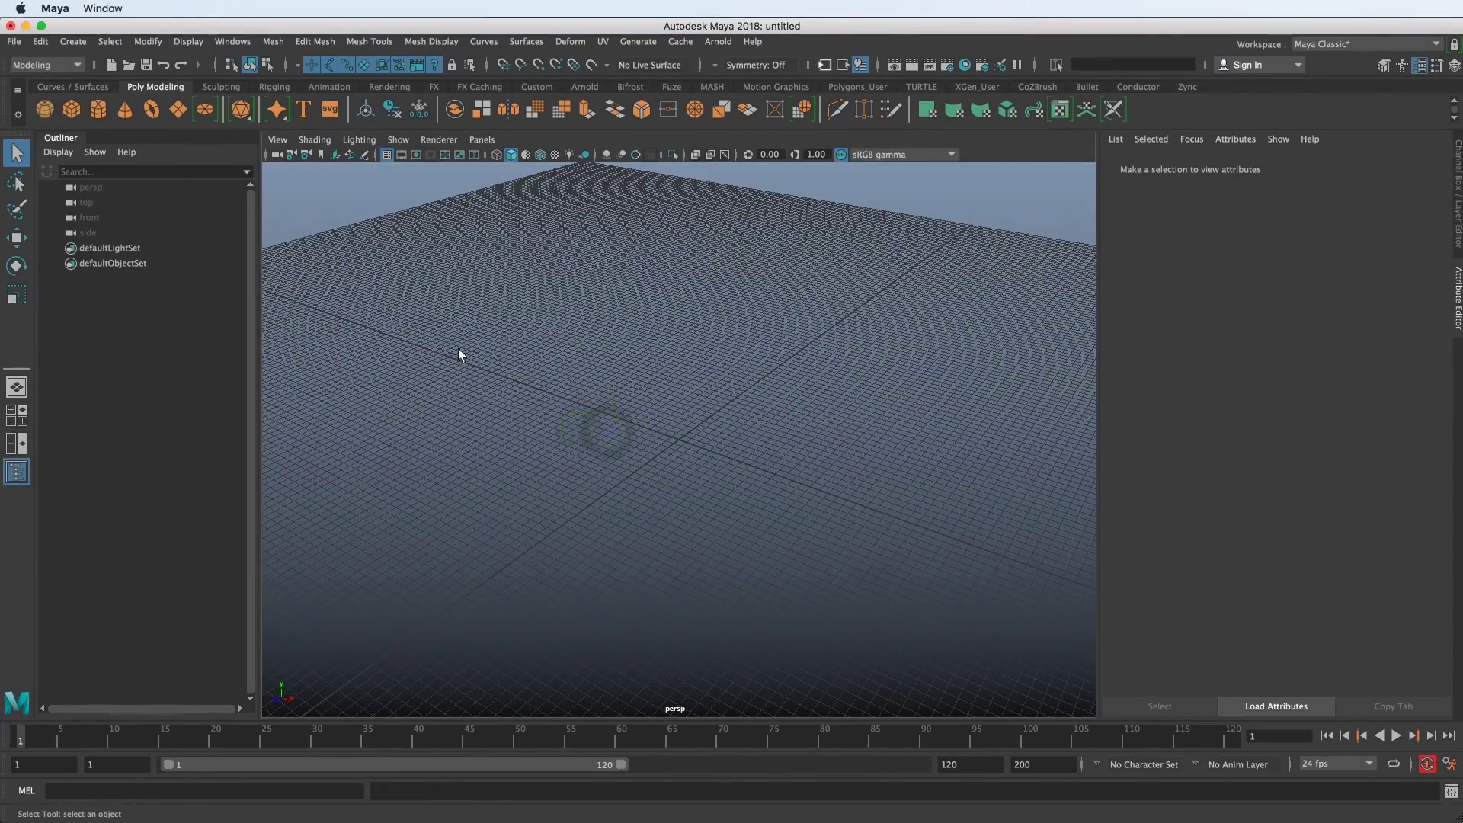
key("f")
left_click_drag(736, 449, 572, 457, "alt")
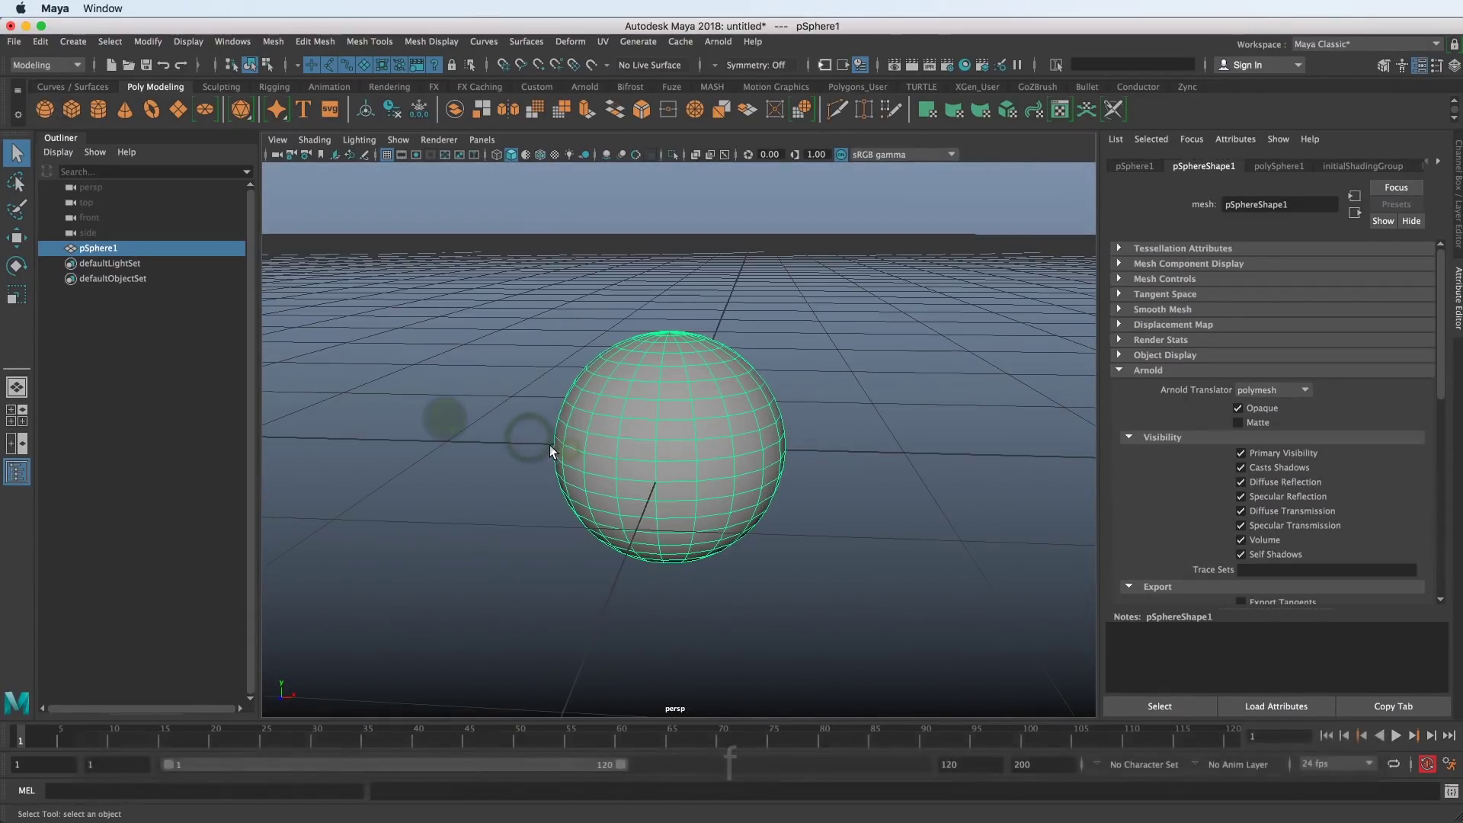
key("f")
left_click(964, 66)
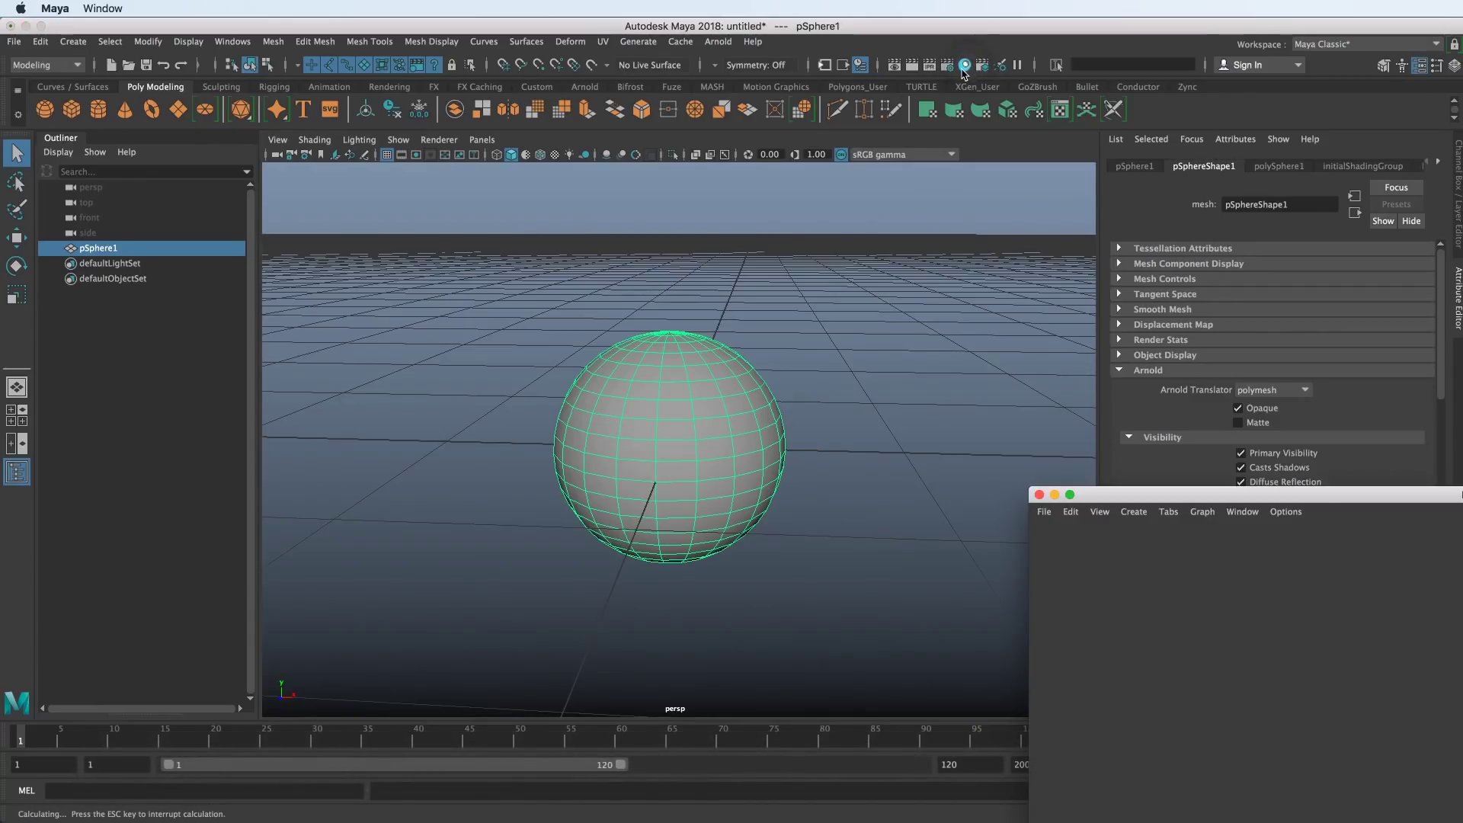
left_click_drag(1400, 500, 521, 100)
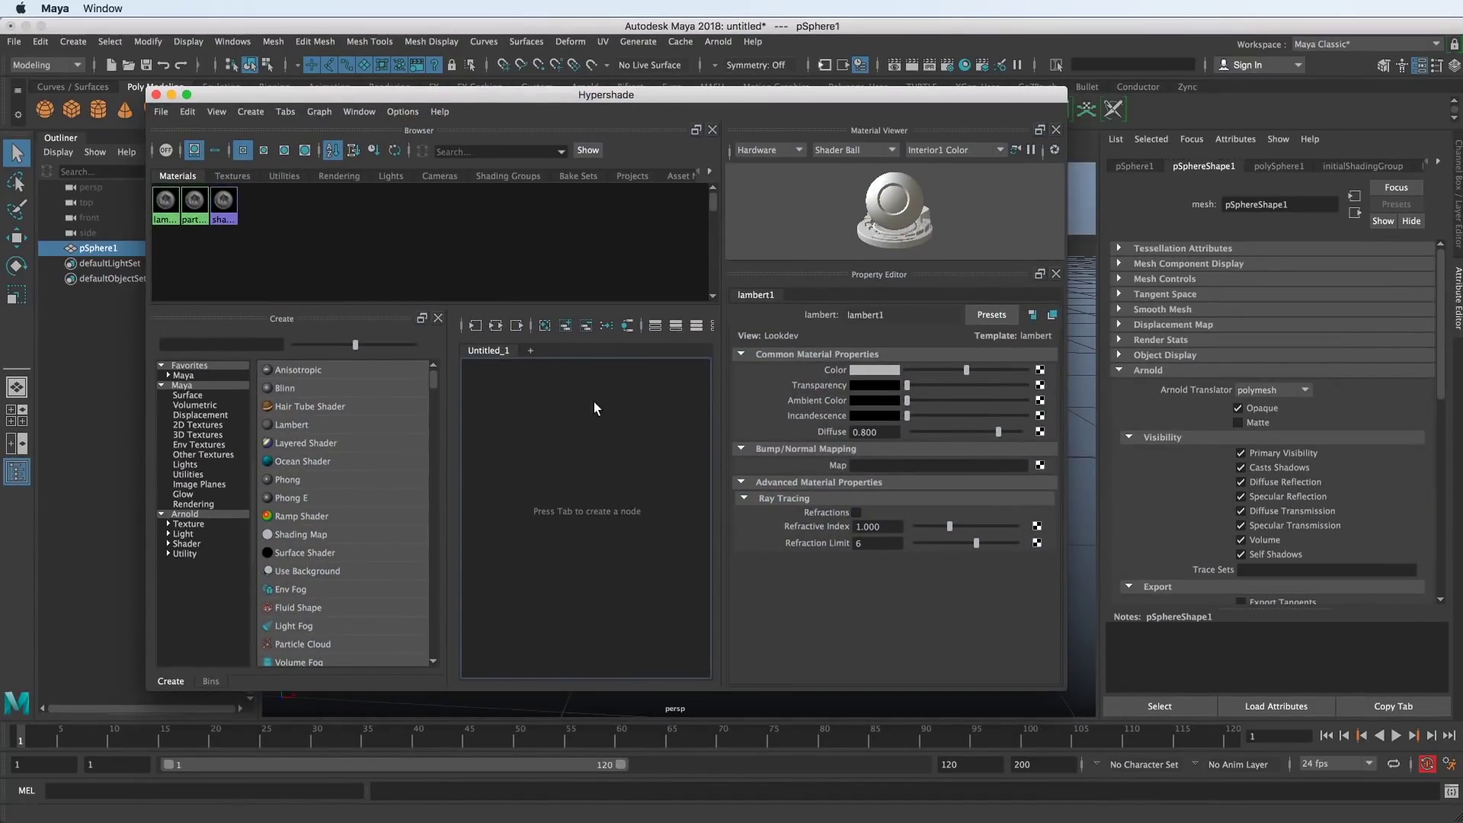
- Open the sphere's material assignment options and confirm the mtoa plug-in is loaded
left_click_drag(657, 95, 676, 621)
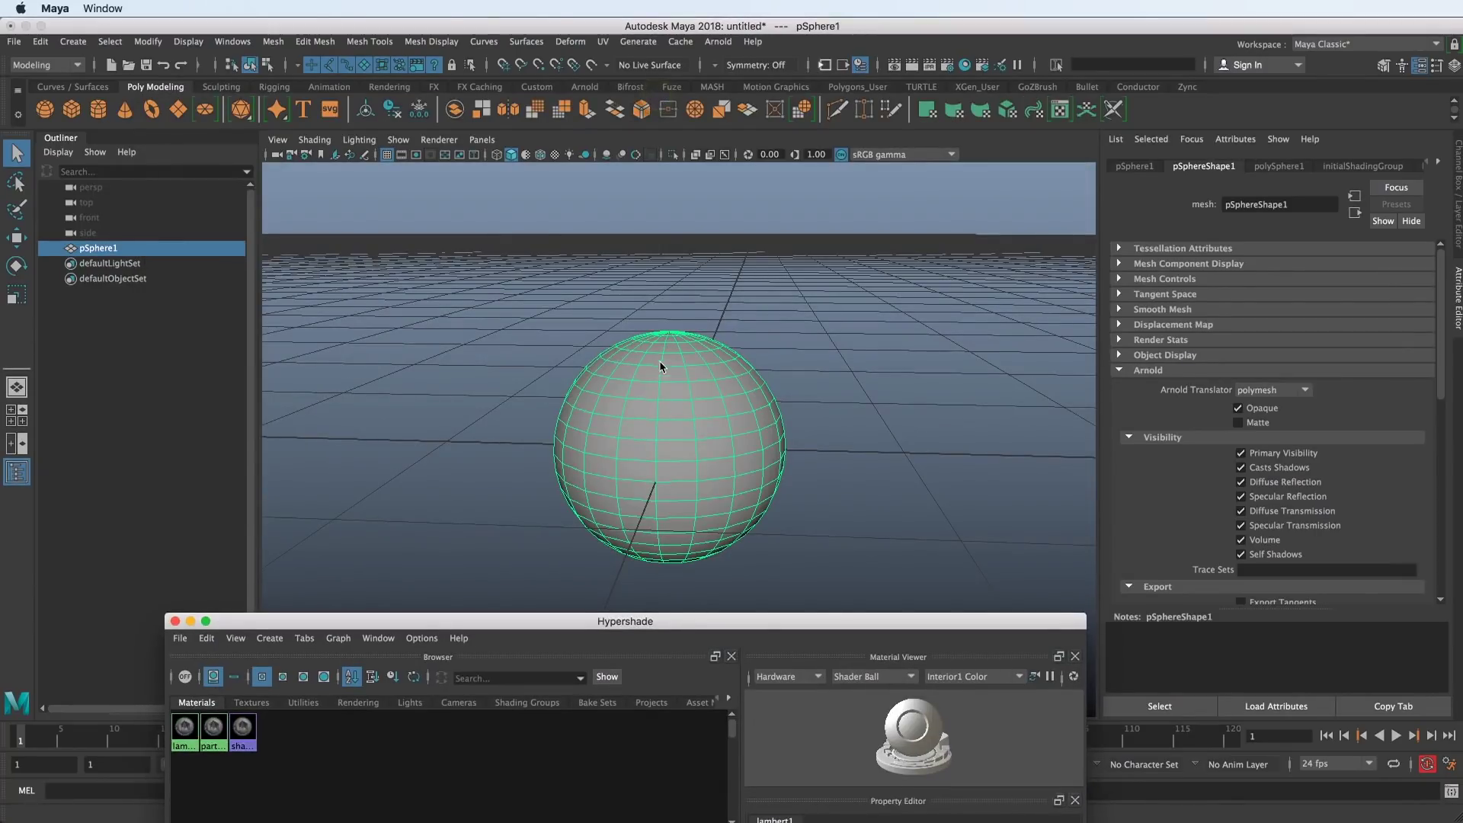
right_click_drag(660, 353, 639, 722)
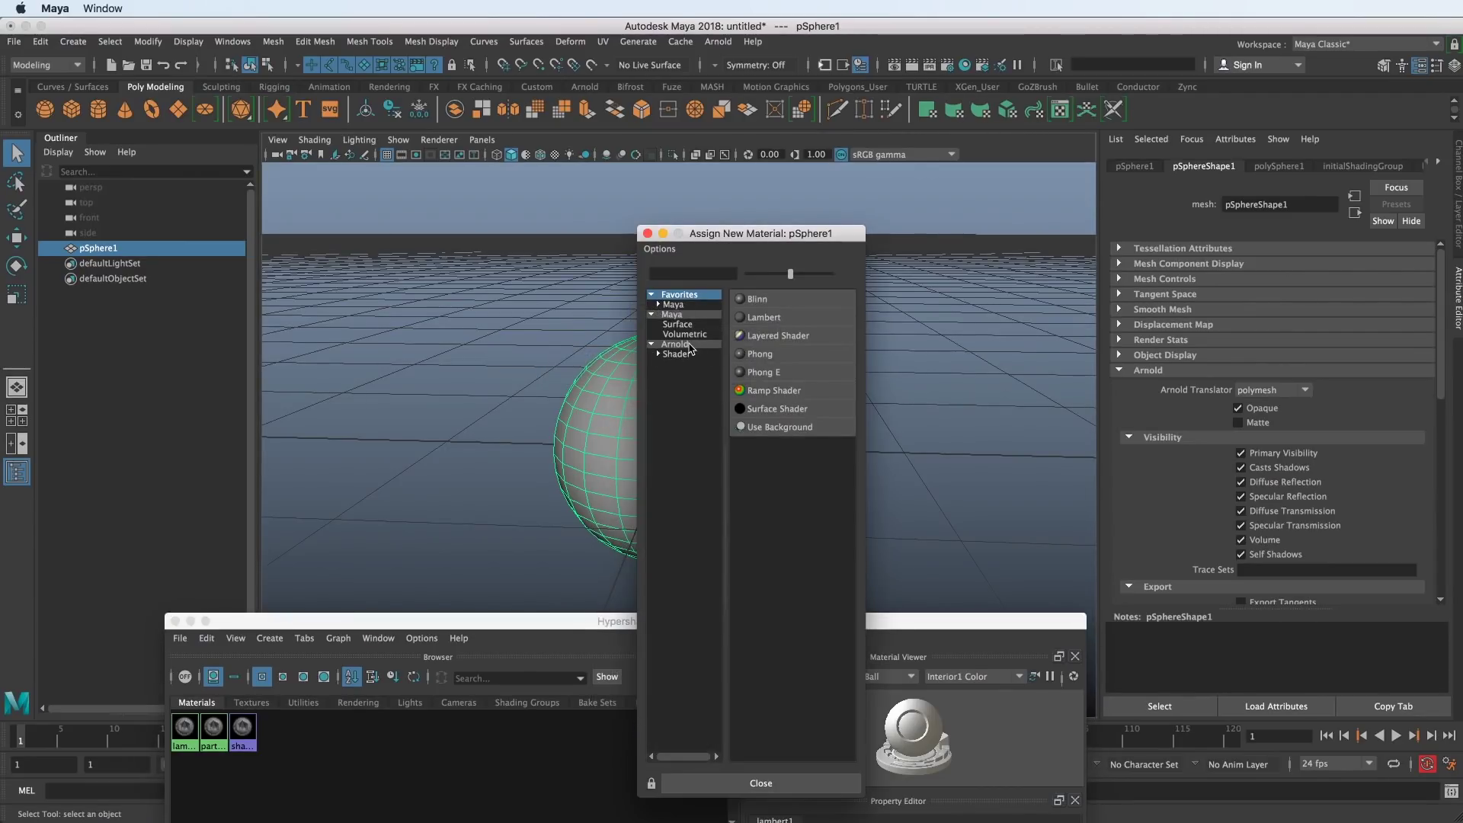
left_click(233, 41)
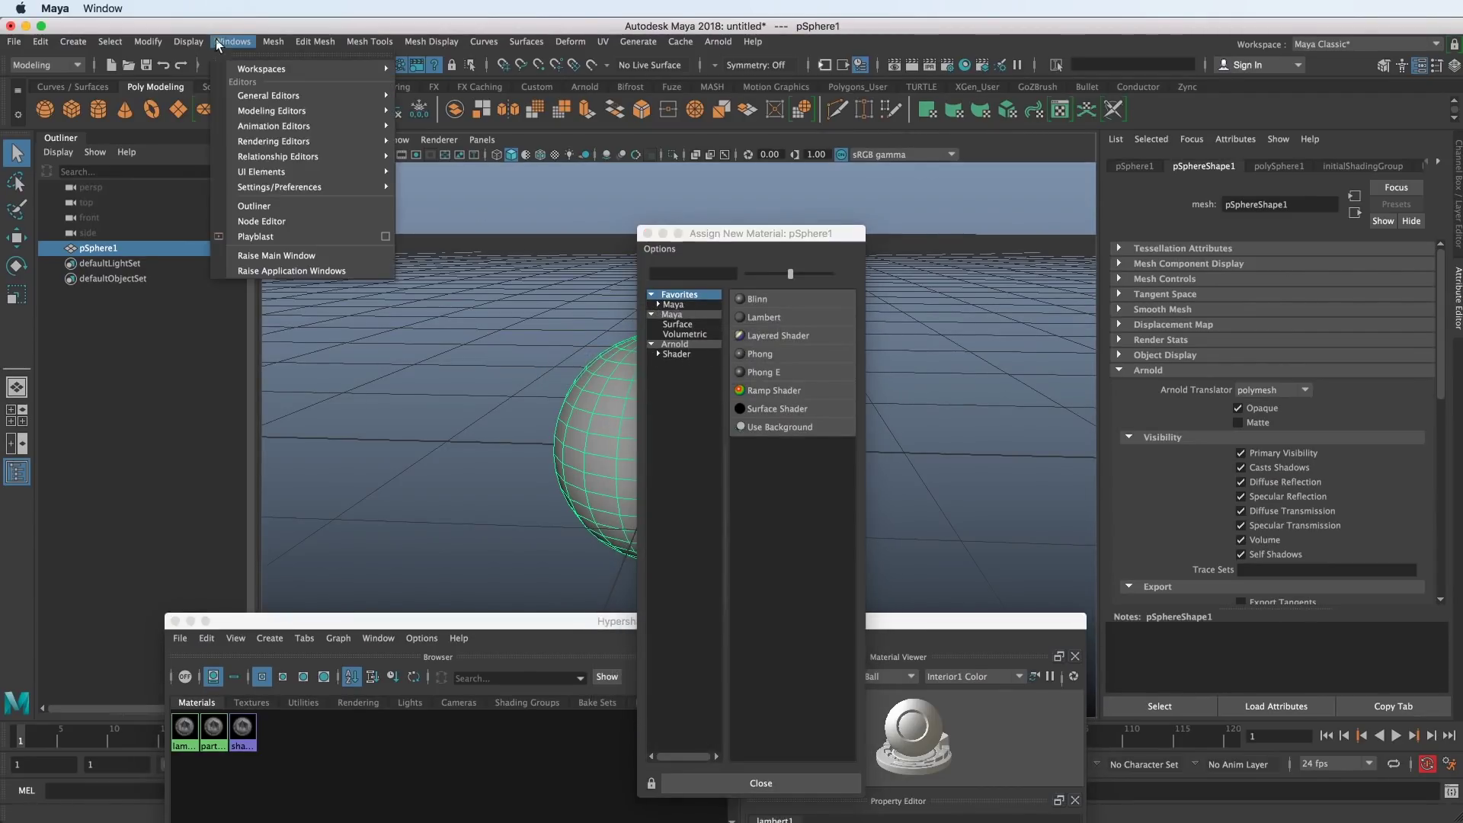
mouse_move(378, 192)
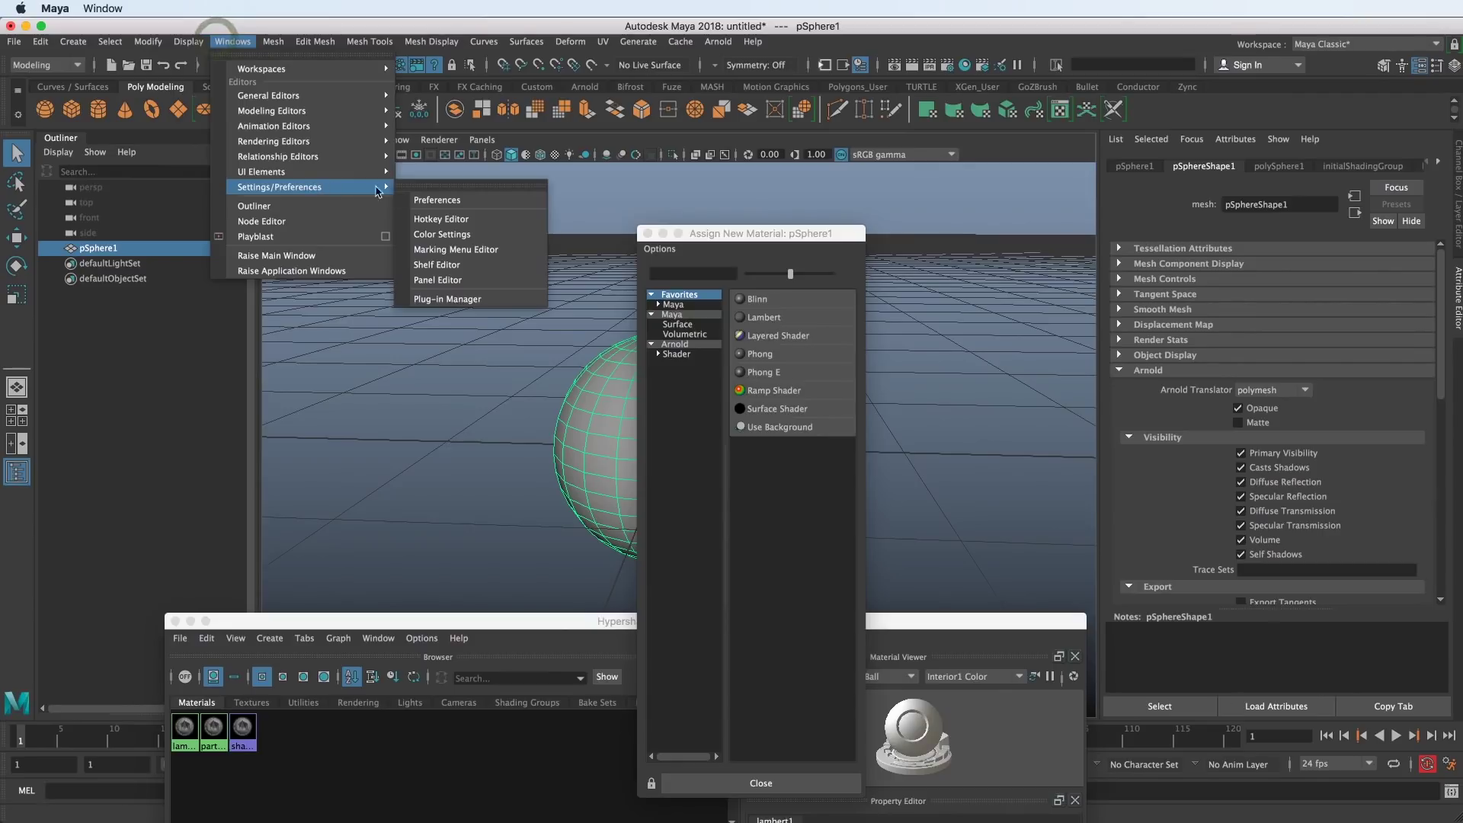
left_click(457, 299)
scroll(526, 477, "down", 5)
scroll(526, 478, "down", 10)
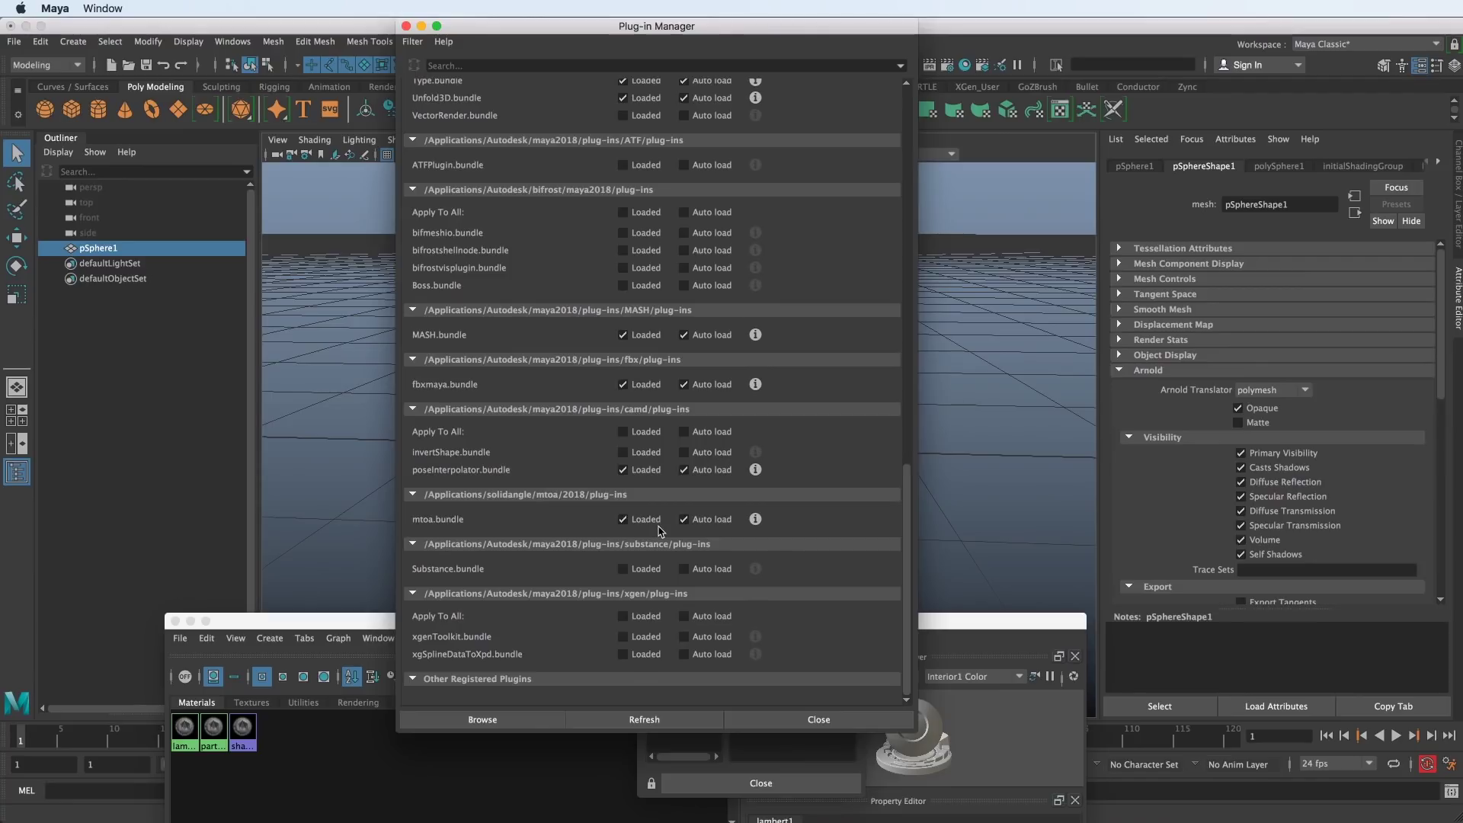
left_click(406, 26)
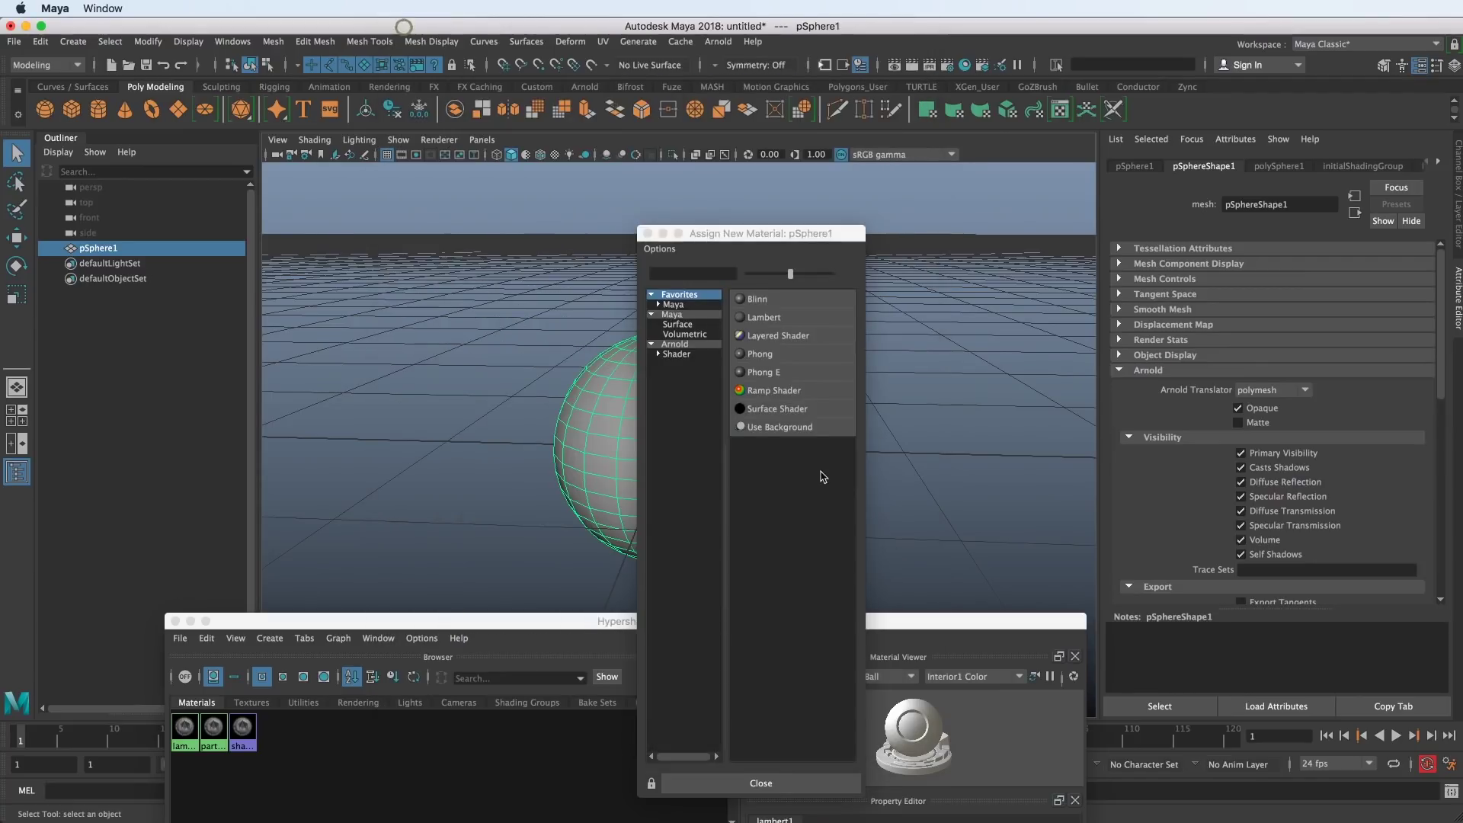
- Assign a new Arnold aiStandardSurface material to the sphere
left_click(682, 353)
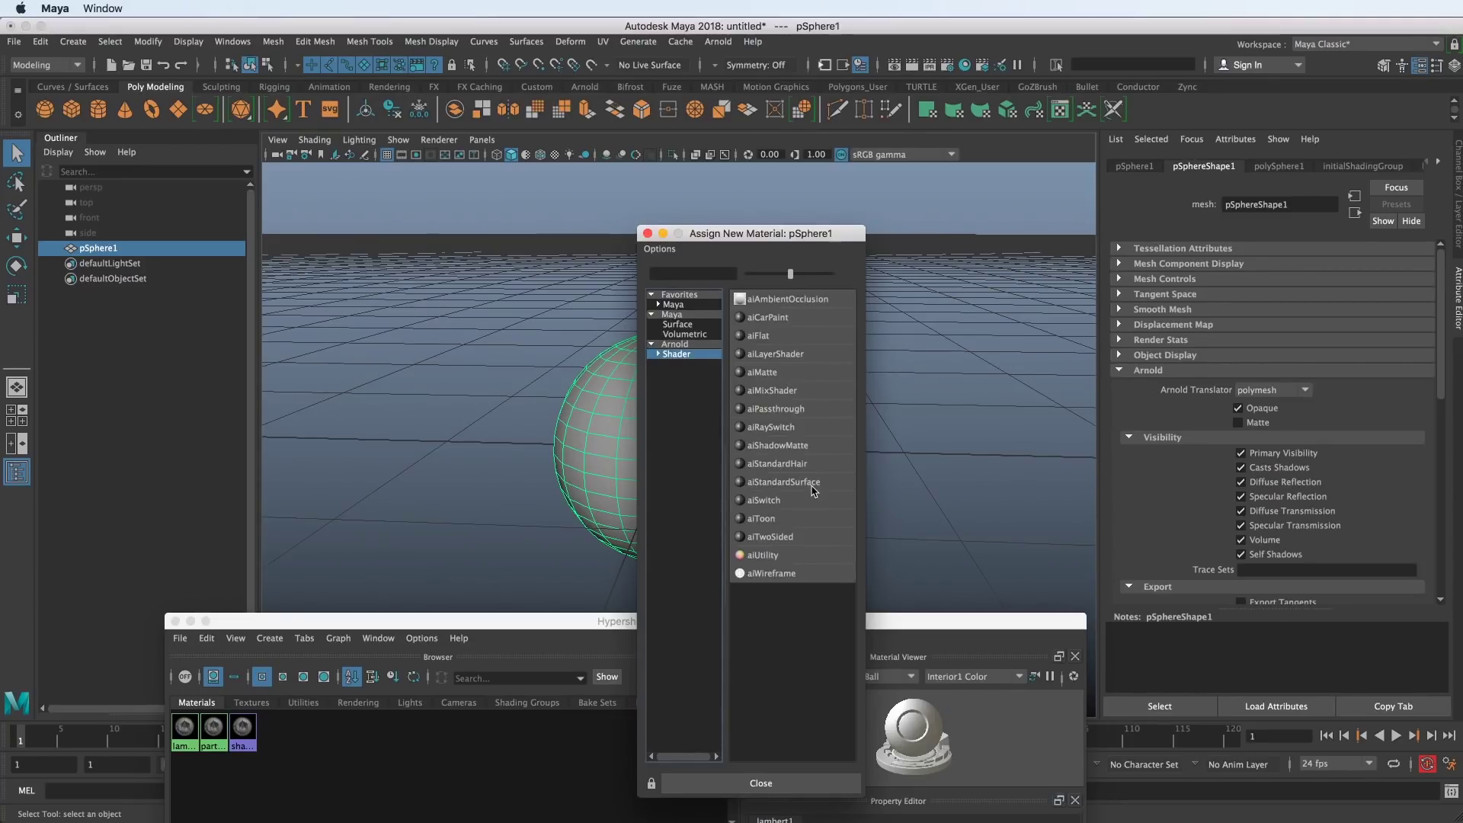
left_click(768, 482)
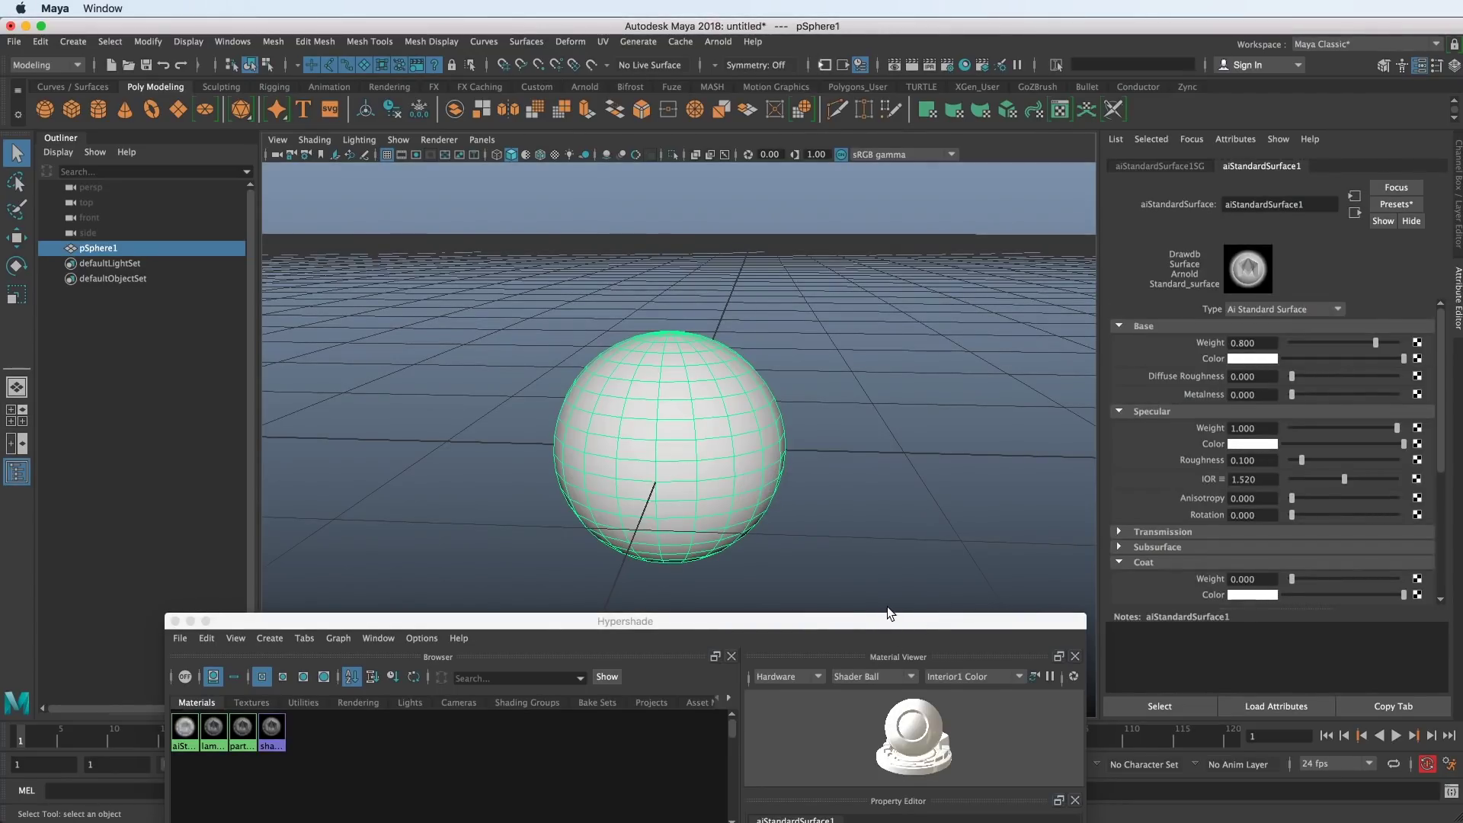
left_click_drag(859, 620, 849, 529)
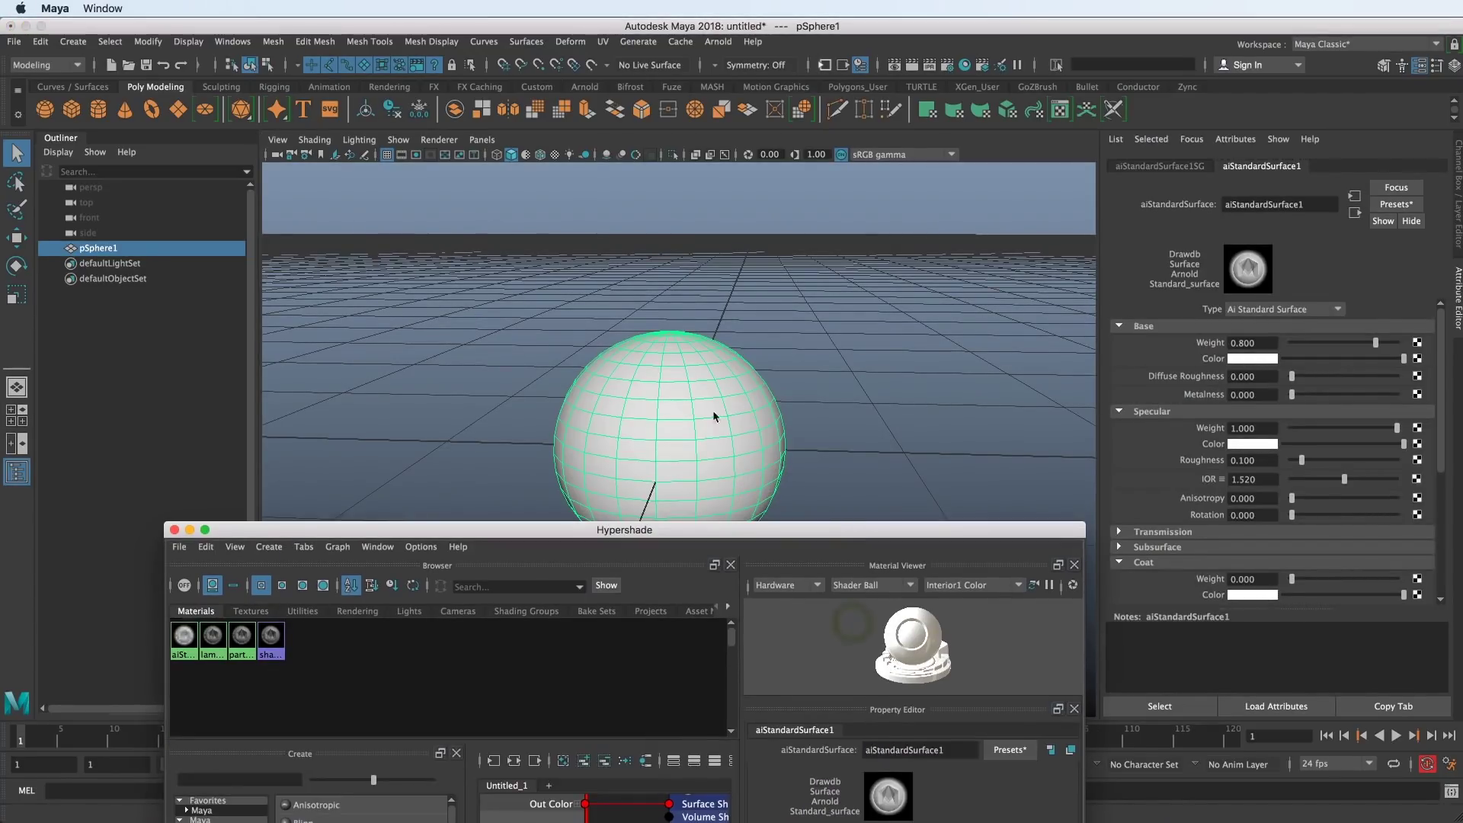
- Add a directional light, move it right of the sphere, and rotate it toward the camera
middle_click_drag(788, 460, 657, 267, "alt")
left_click_drag(689, 379, 710, 392, "alt")
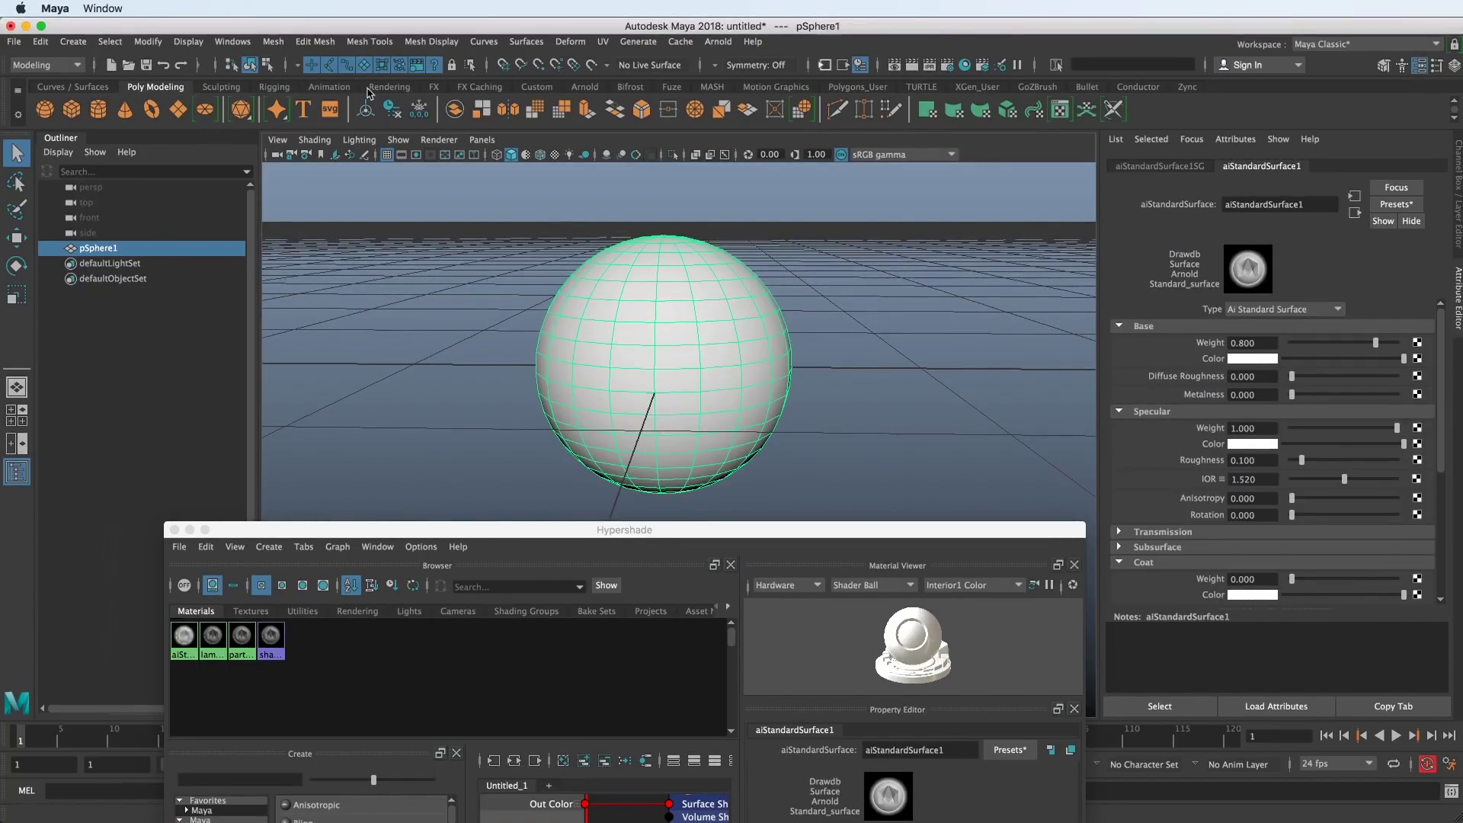
left_click(388, 87)
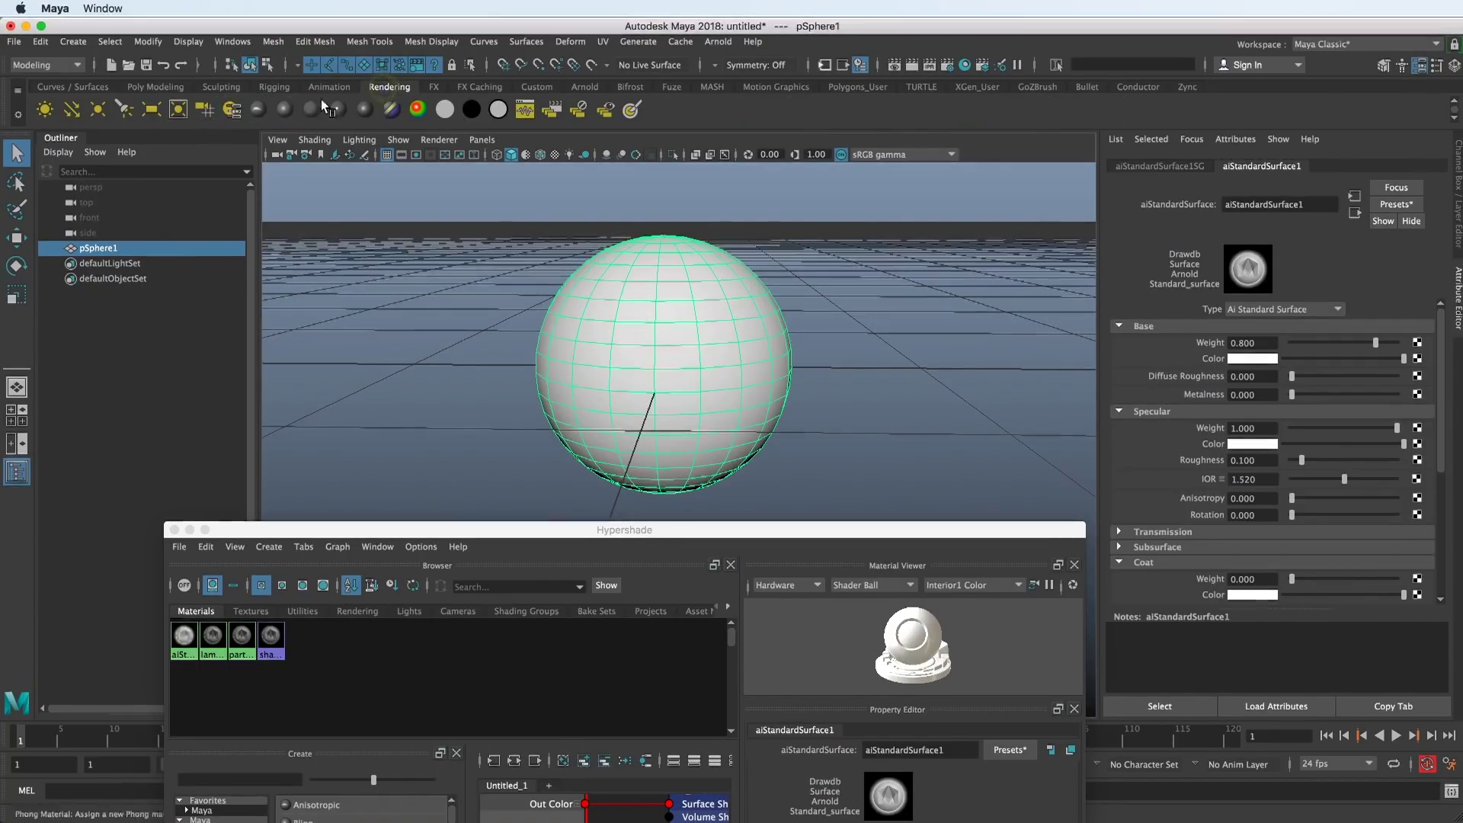
left_click(71, 109)
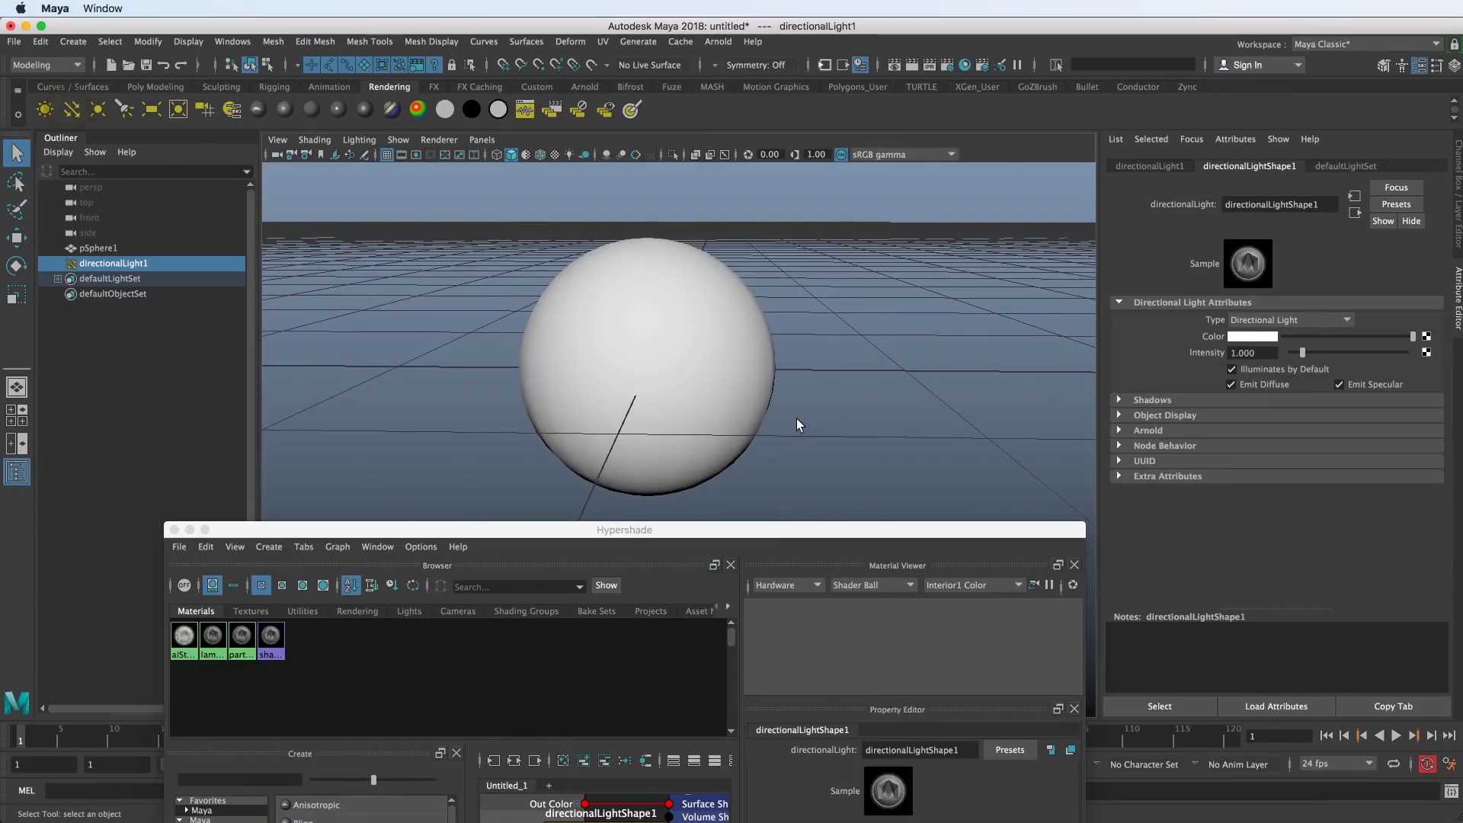
key("w")
left_click_drag(682, 381, 912, 264)
key("e")
key("minus")
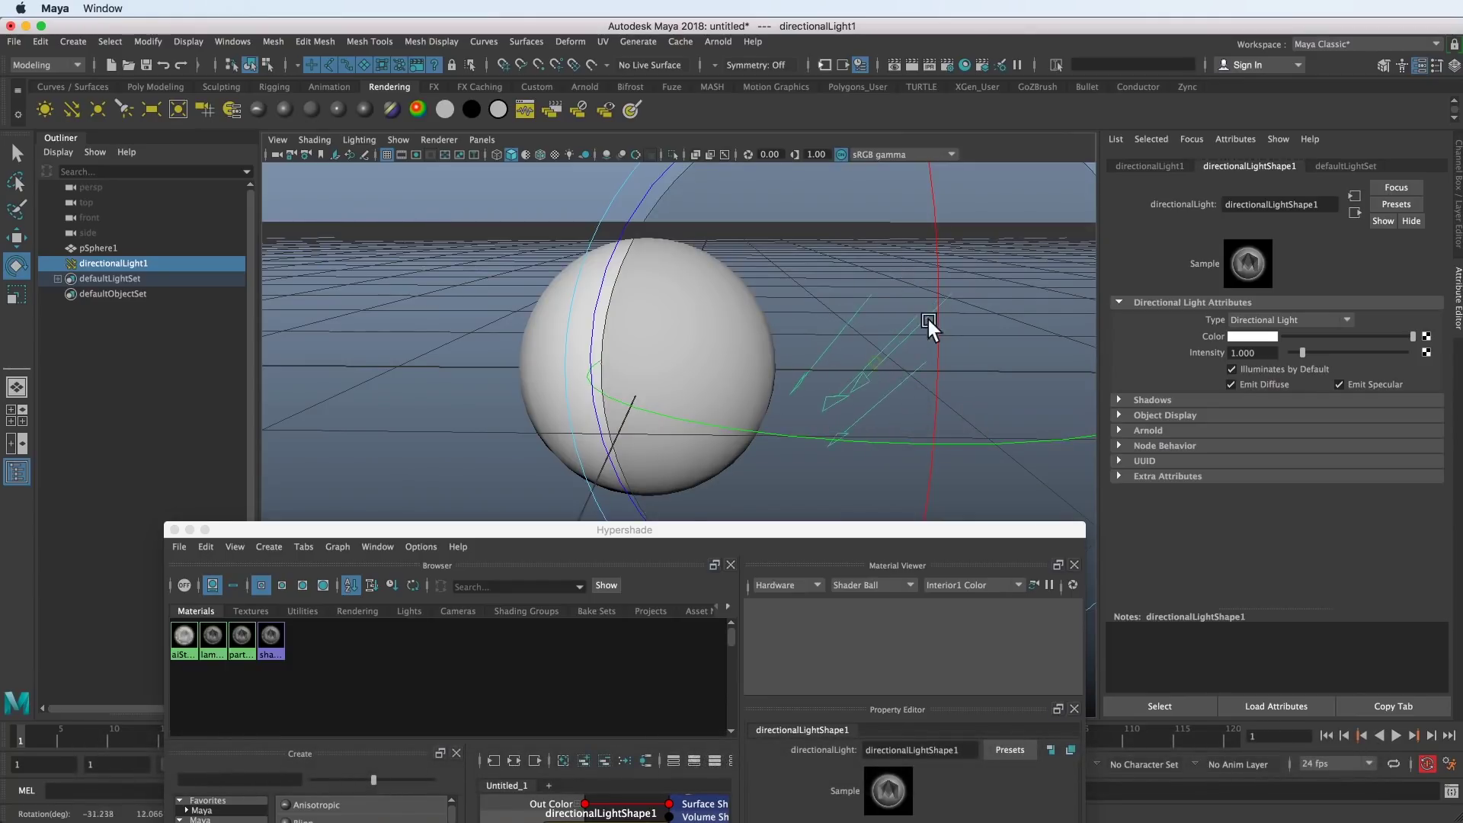
left_click_drag(929, 320, 854, 345)
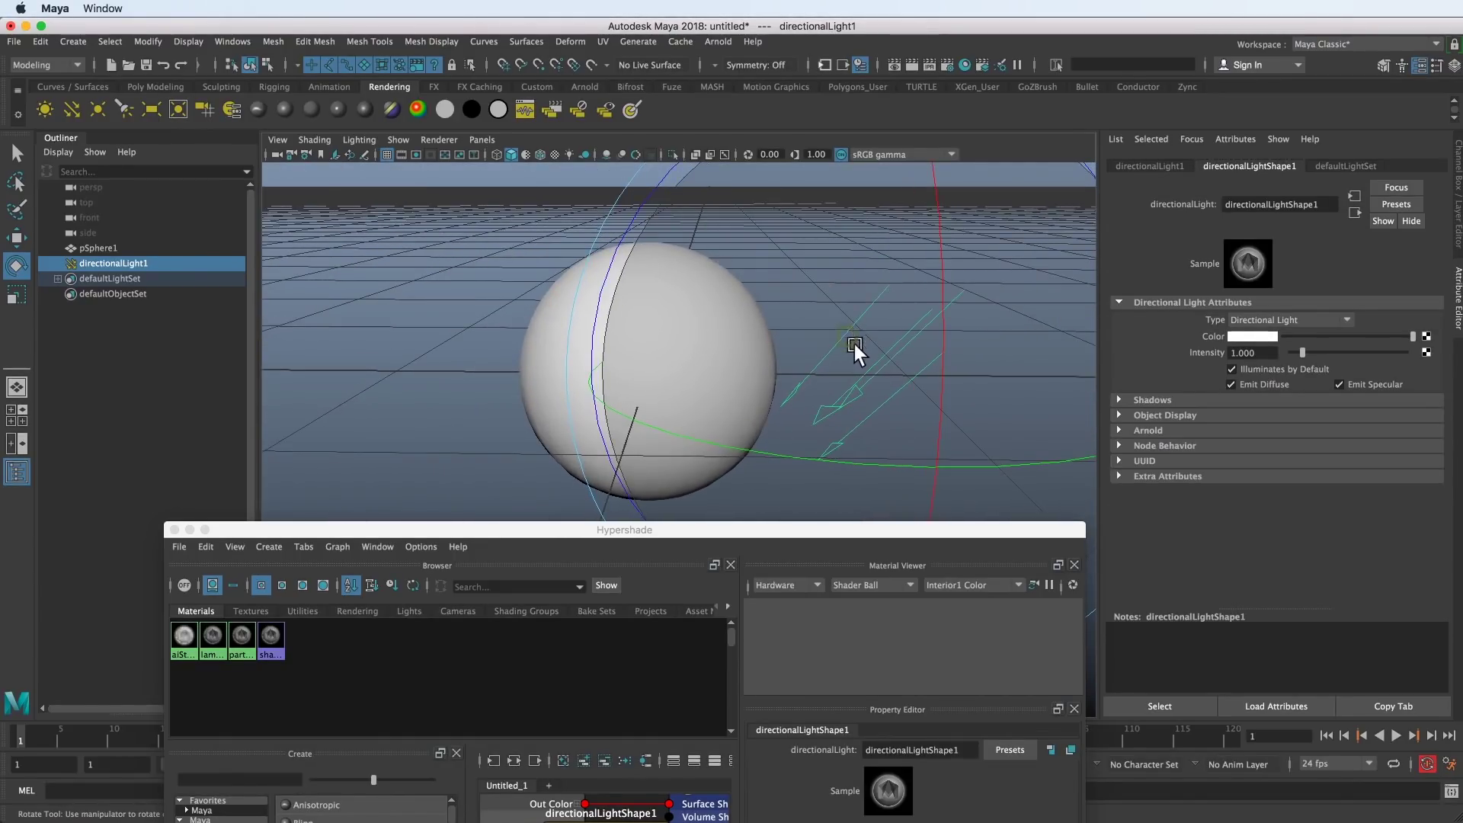
- Duplicate the light as directionalLight2 and rotate the copy to a new angle
key("super+d")
left_click_drag(929, 308, 759, 441)
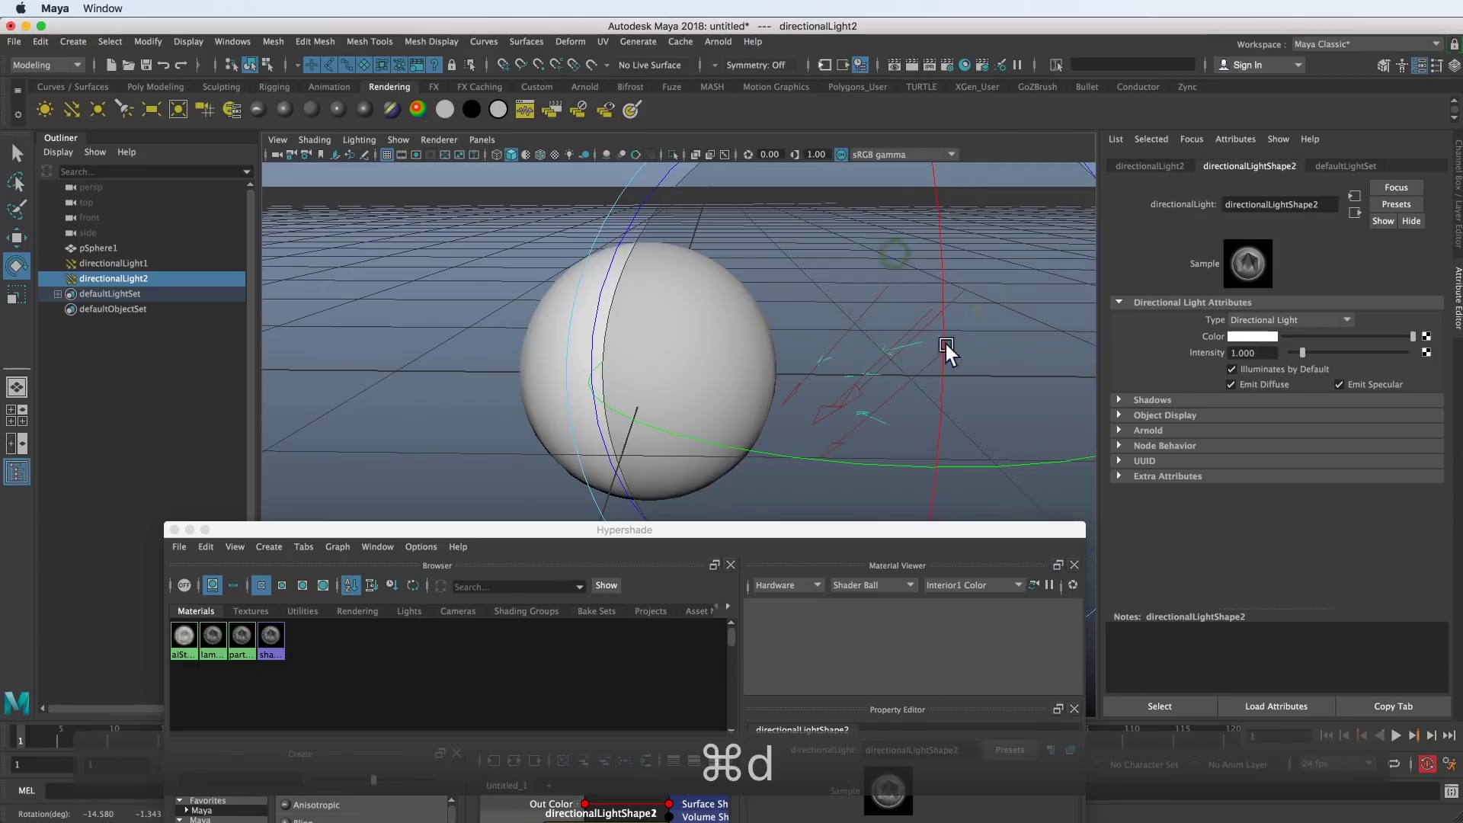
left_click_drag(963, 417, 801, 335, "alt")
key("w")
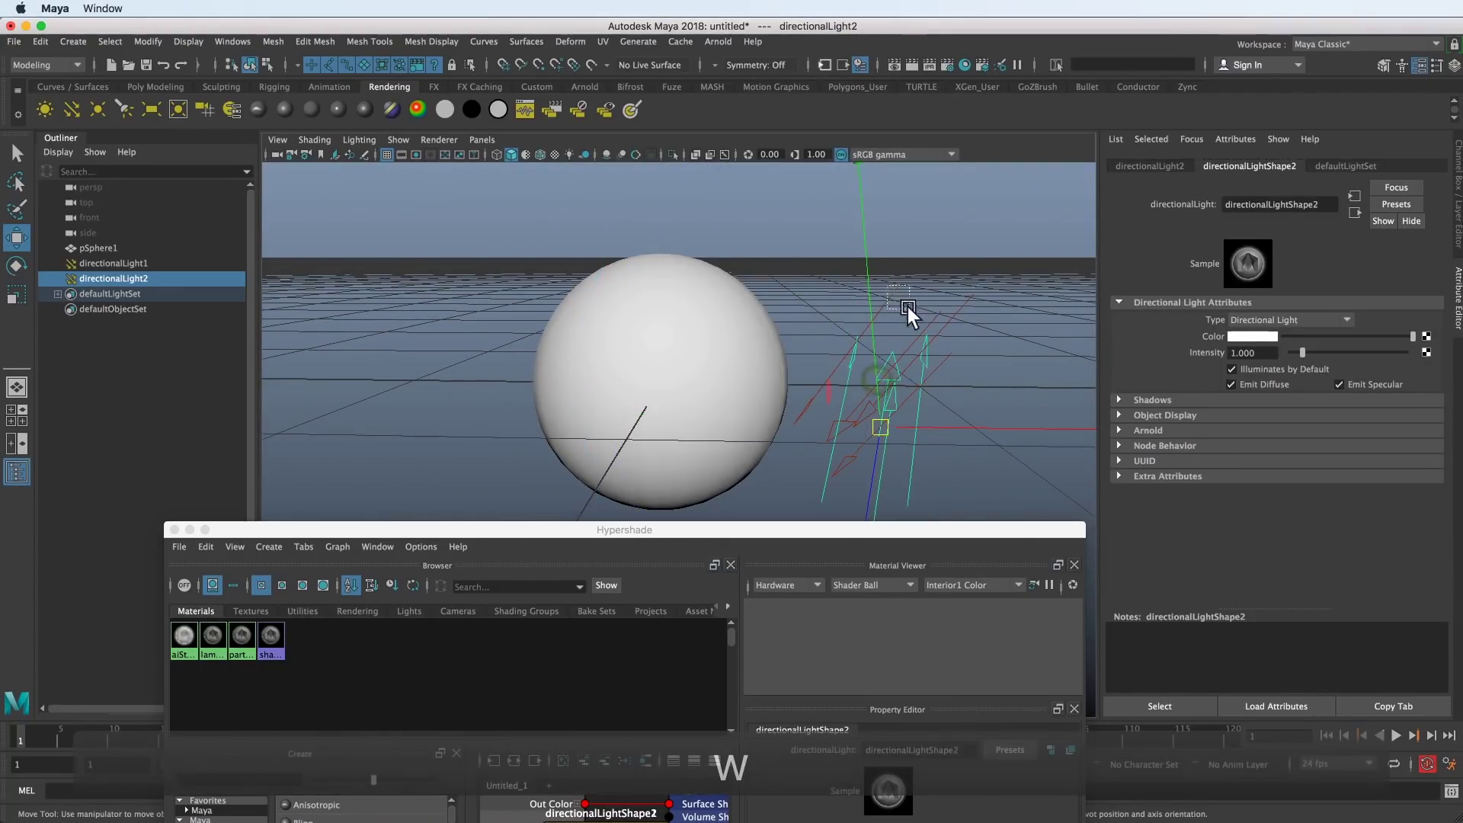
mouse_move(907, 306)
left_mouse_down()
mouse_move(880, 355)
mouse_move(934, 305)
mouse_move(925, 316)
left_mouse_up()
key("super+z")
key("super+z")
key("super+z")
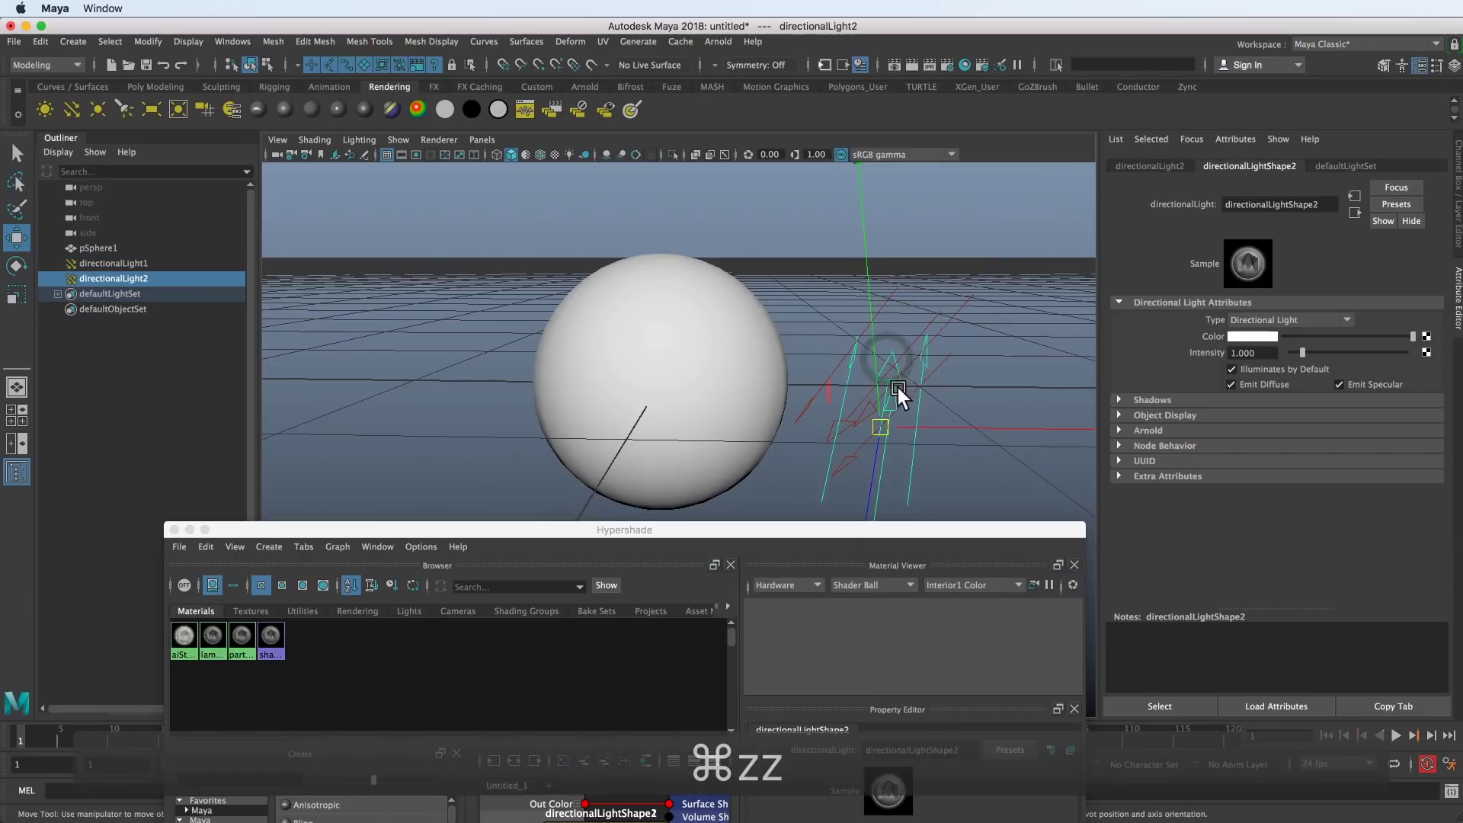
left_click_drag(830, 372, 744, 401, "alt")
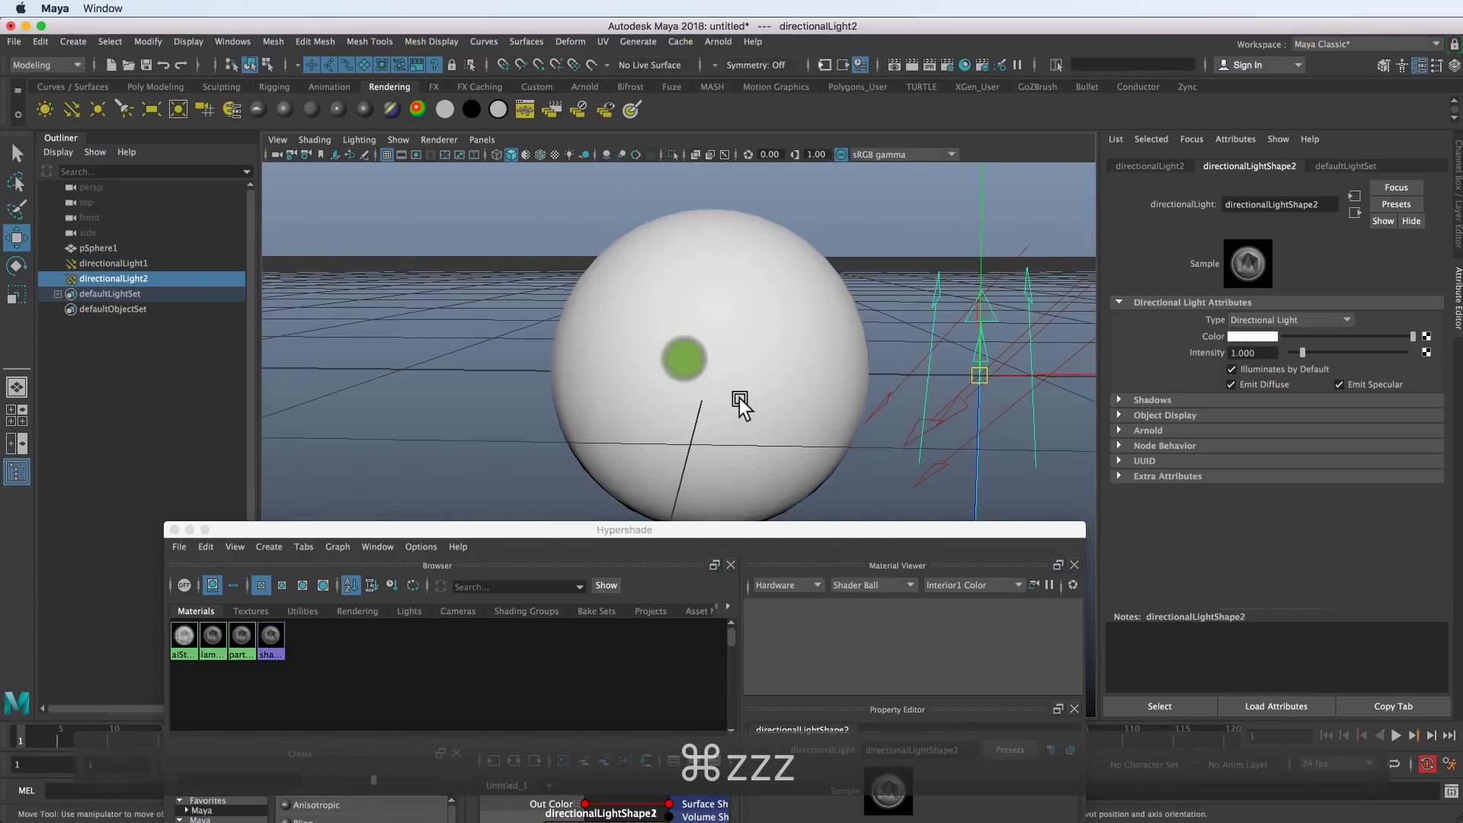
left_click(717, 43)
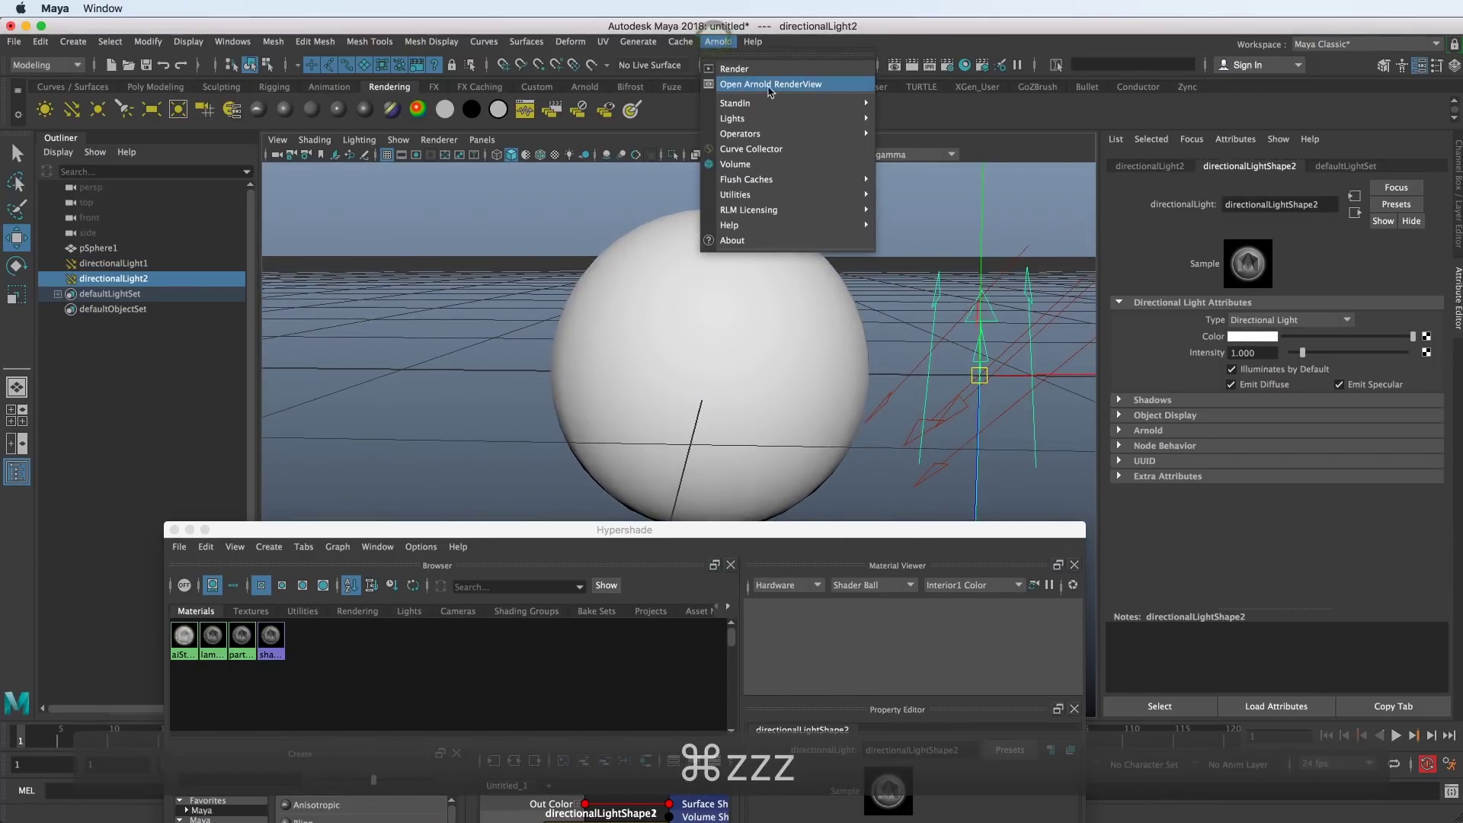
- Run an IPR render of the grey sphere in Arnold RenderView, then stop it
left_click(770, 81)
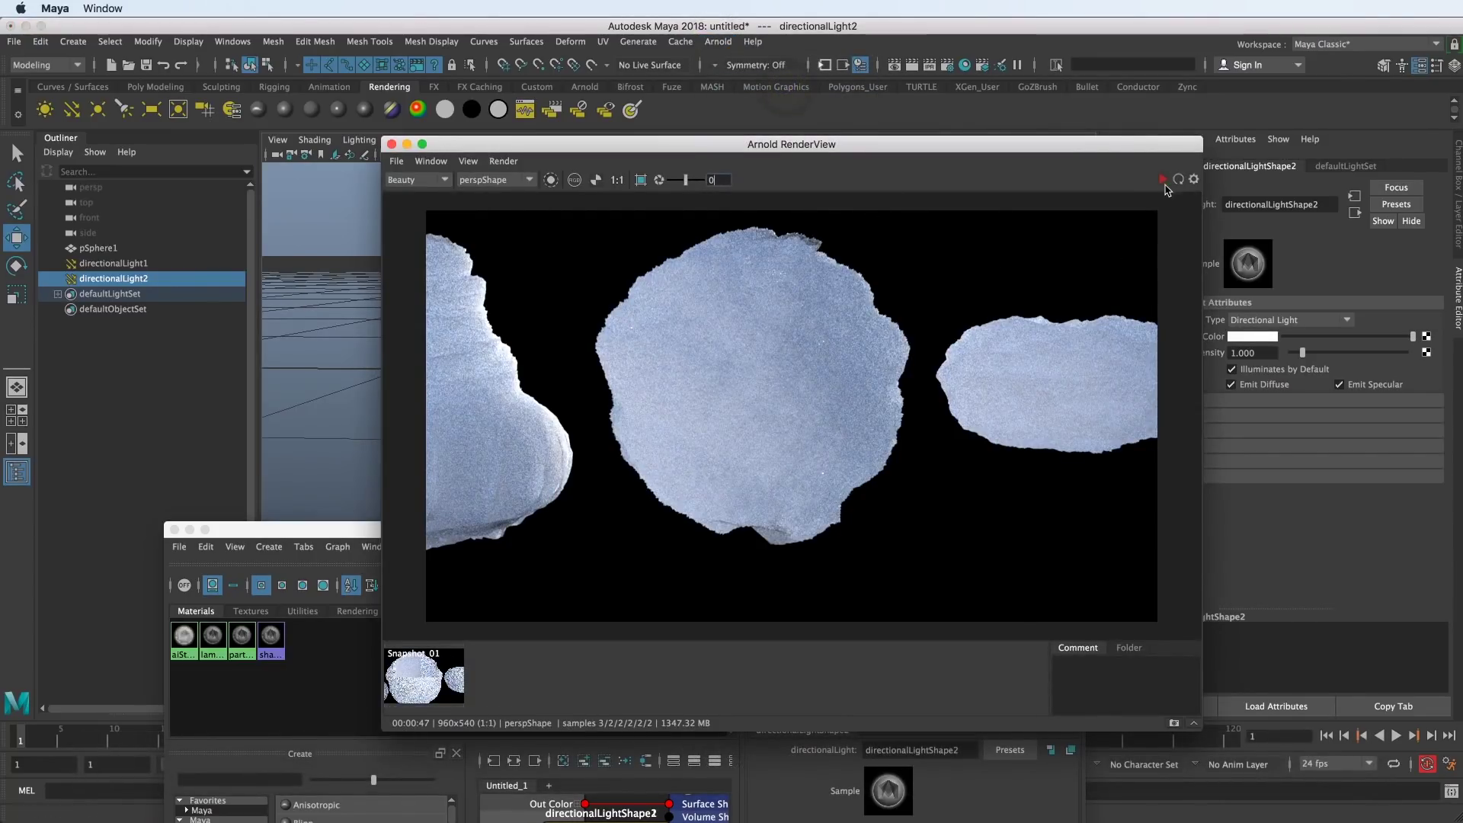
left_click(1162, 181)
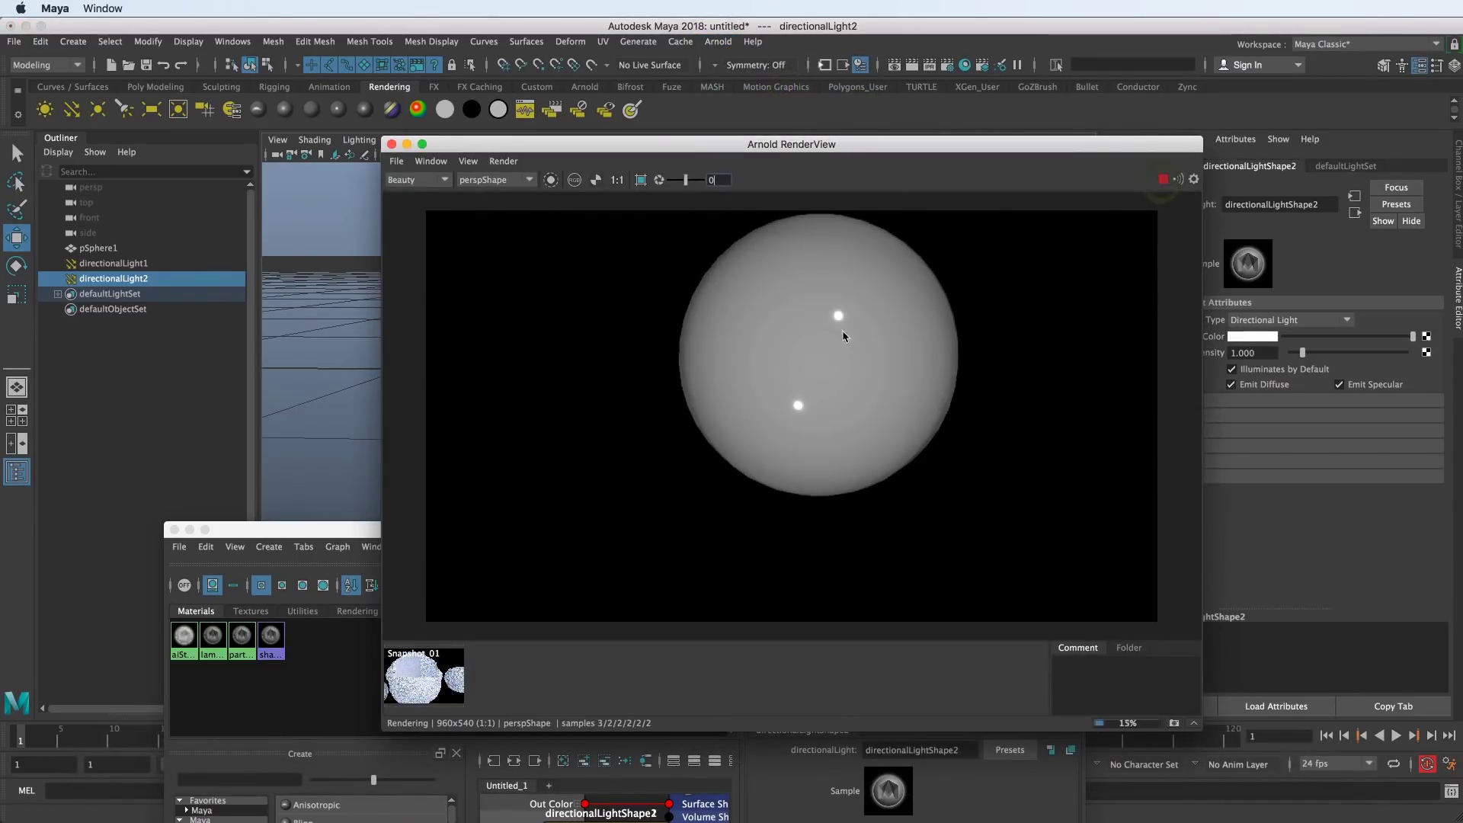
left_click_drag(916, 144, 1280, 147)
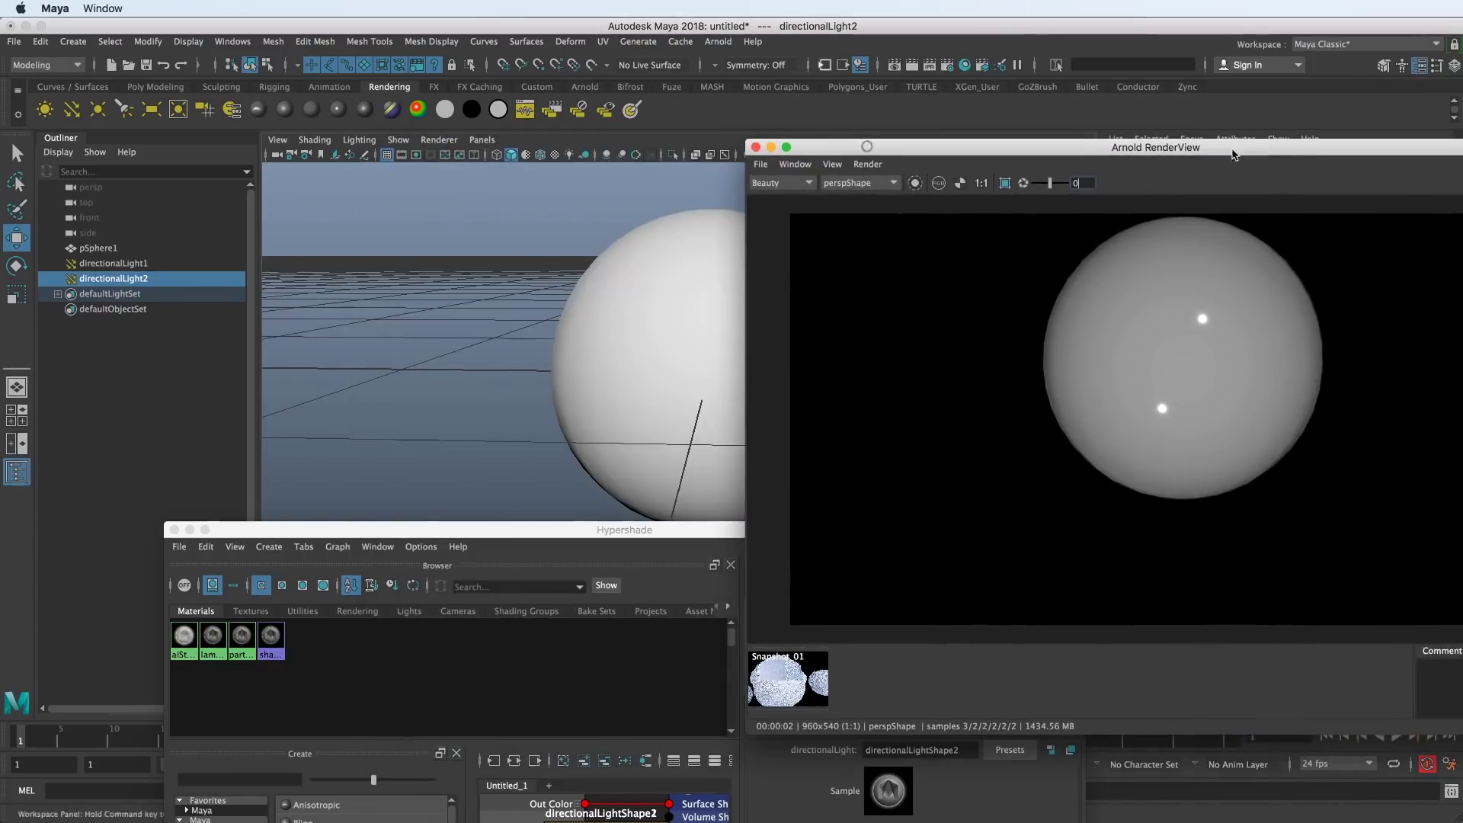
left_click_drag(516, 373, 561, 336, "alt")
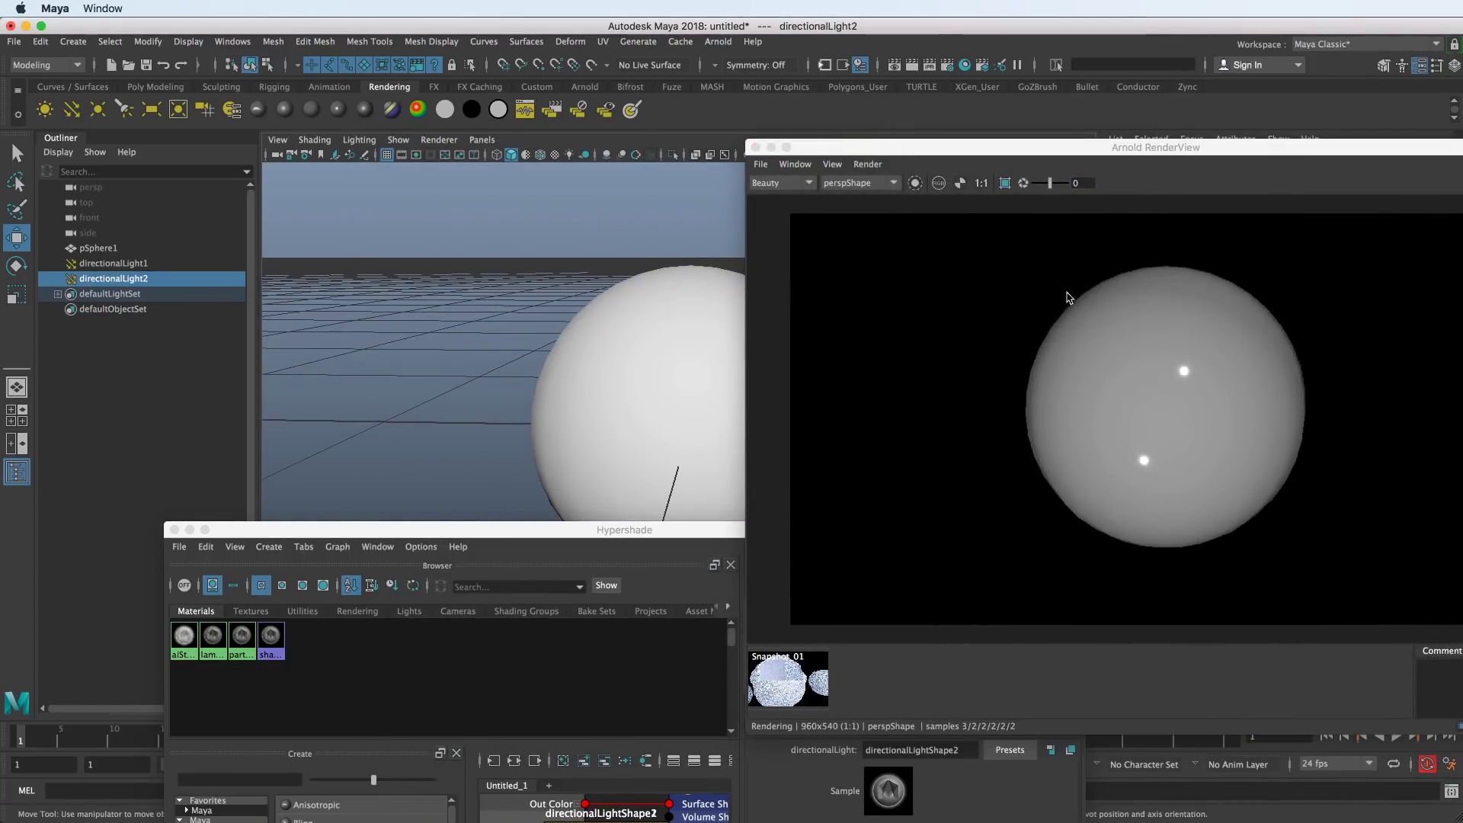
double_click(1175, 149)
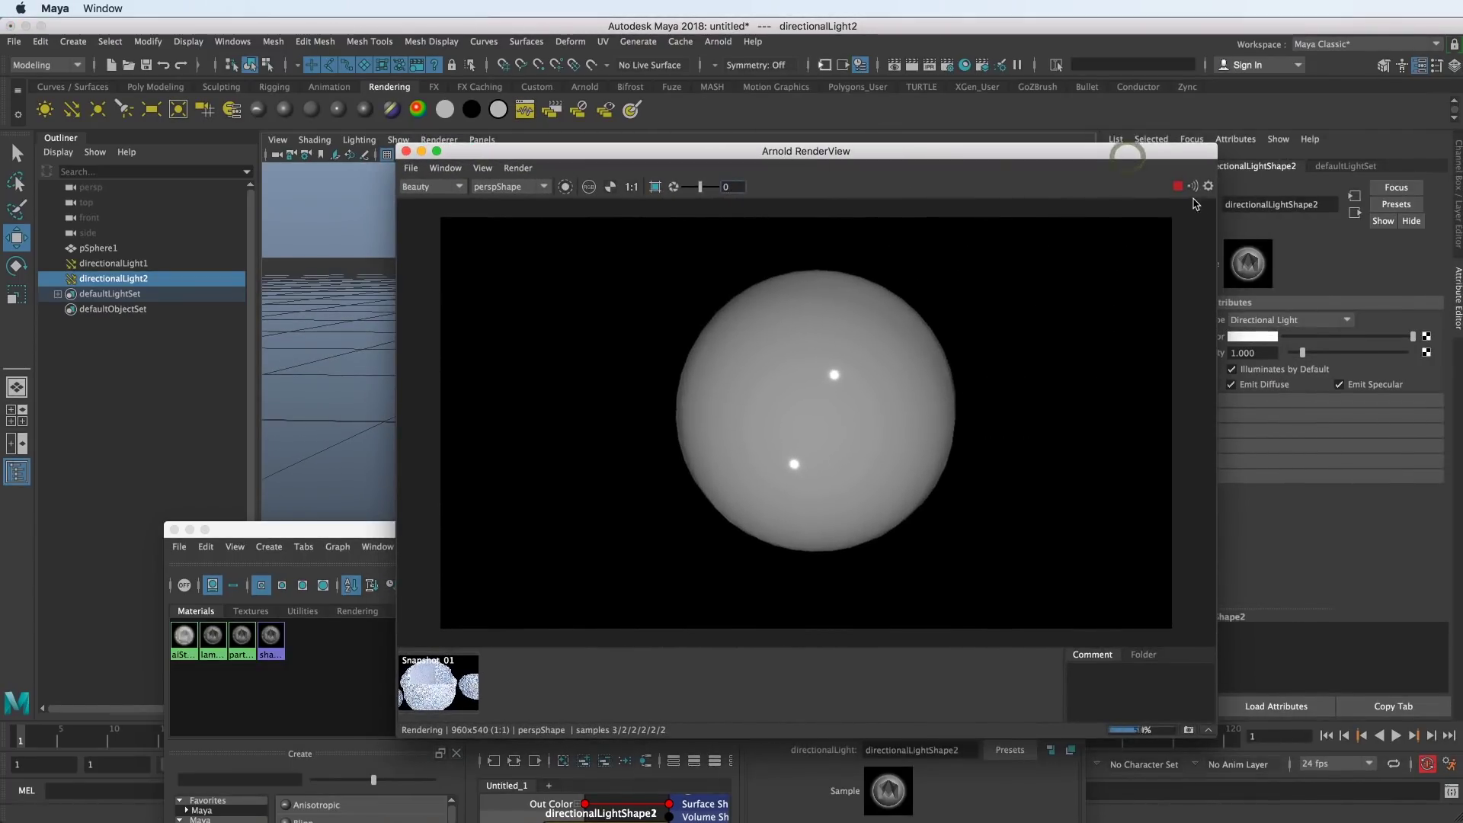
left_click(1177, 188)
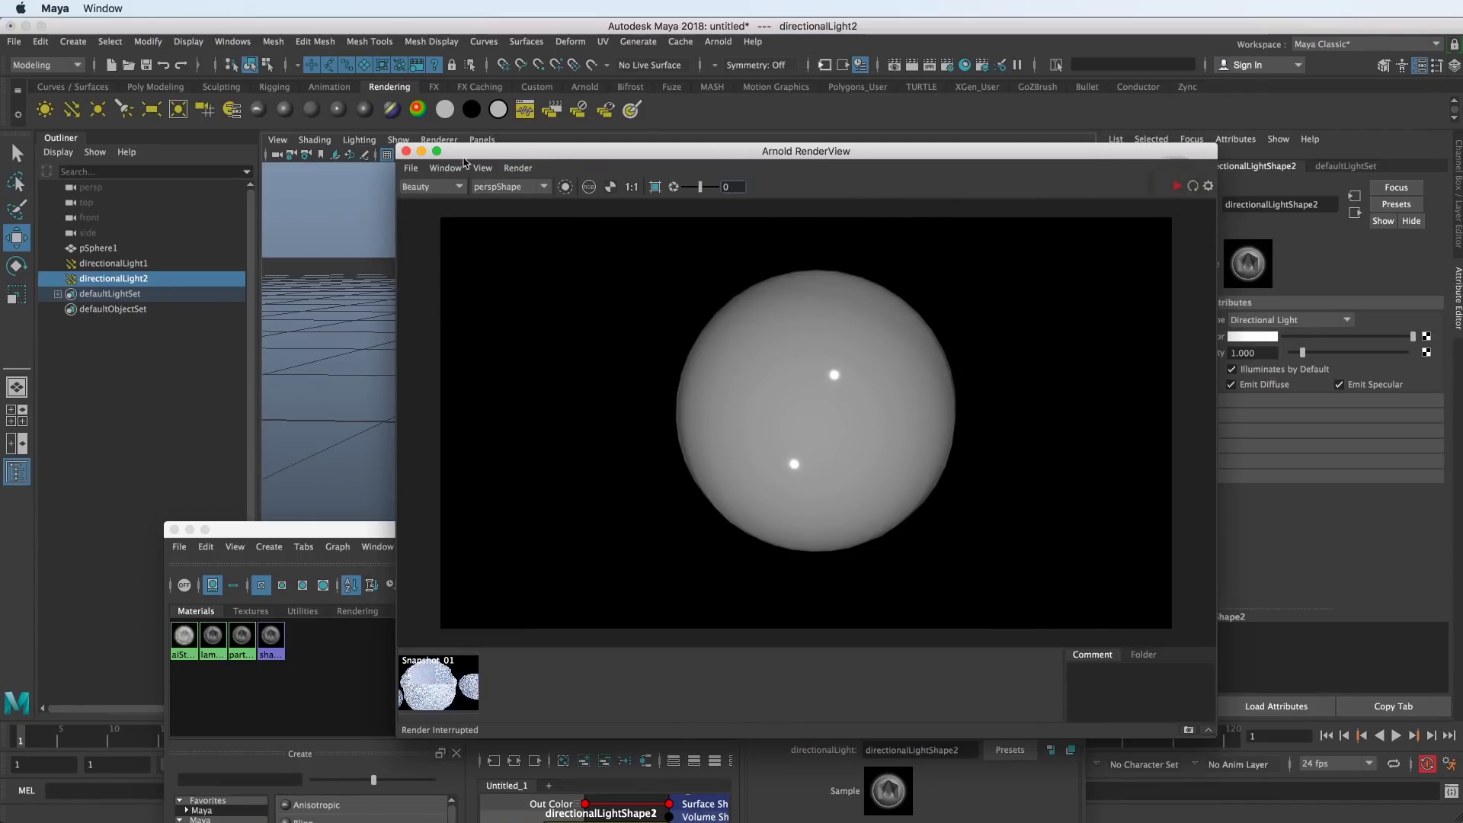
left_click_drag(461, 154, 759, 153)
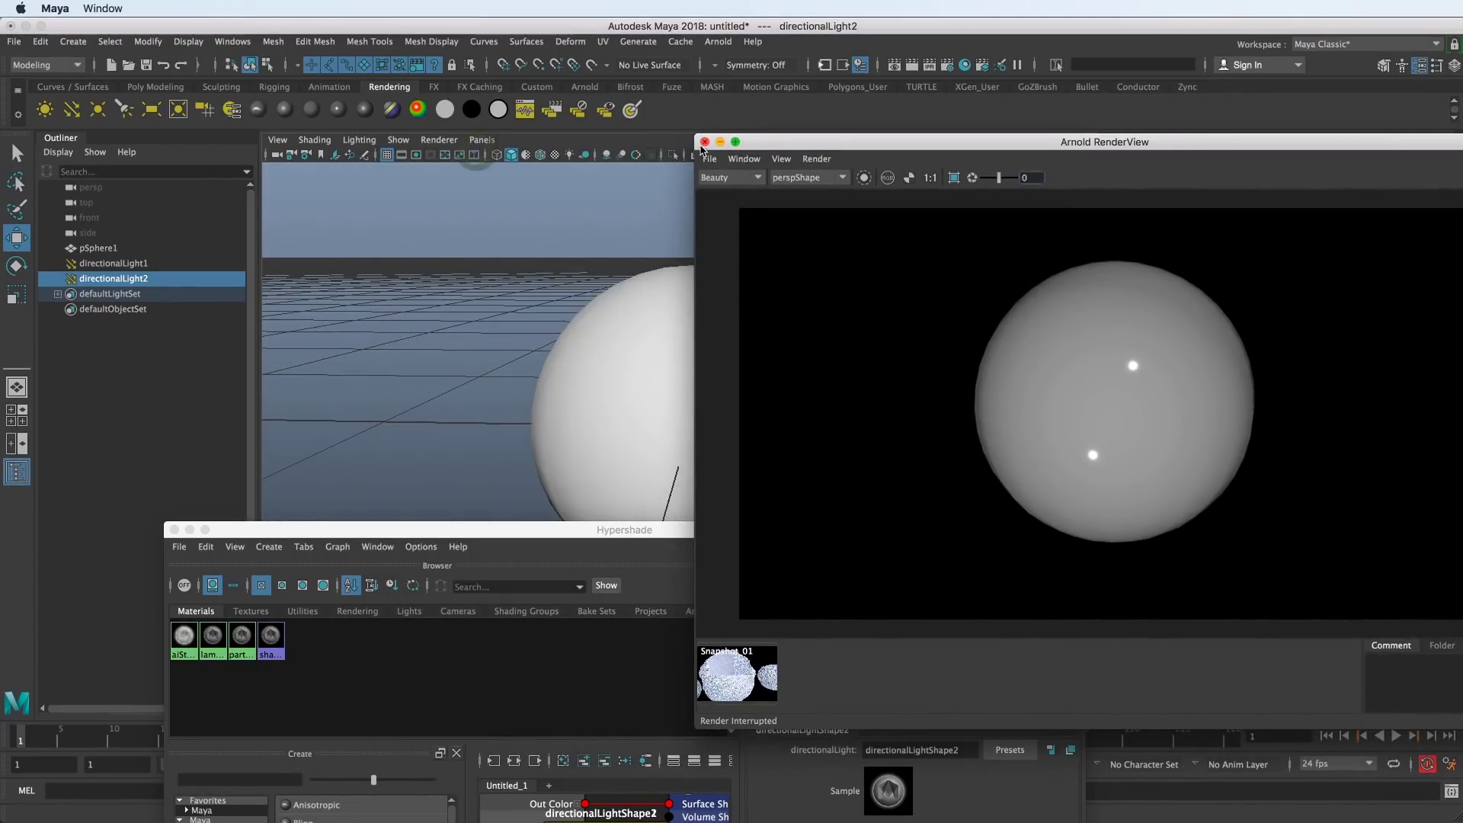
left_click(705, 143)
- Raise Hypershade and graph the sphere's aiStandardSurface1 material network
left_click_drag(716, 528, 783, 225)
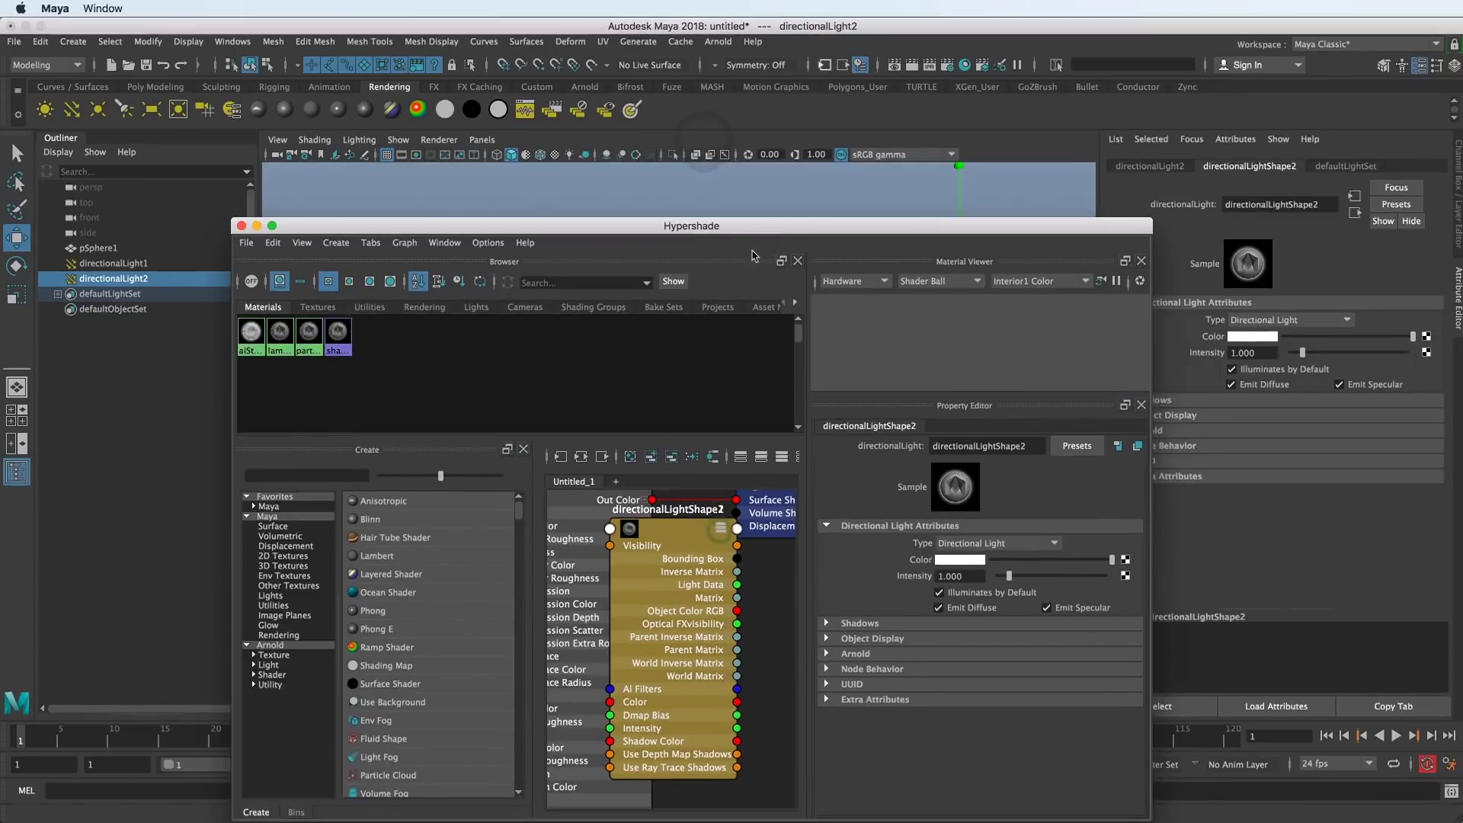
left_click_drag(481, 226, 499, 147)
left_click(674, 297)
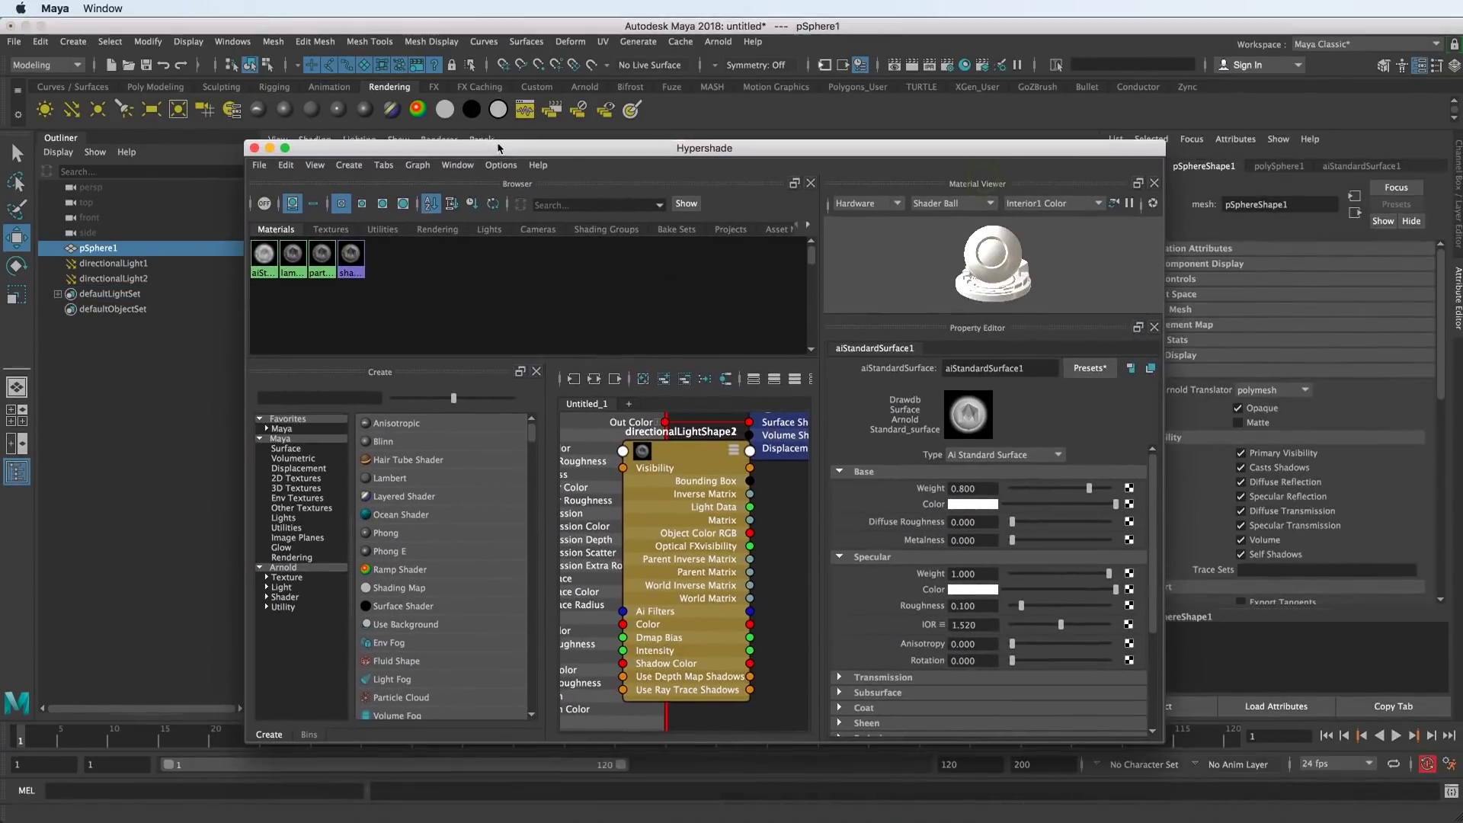
left_click(727, 380)
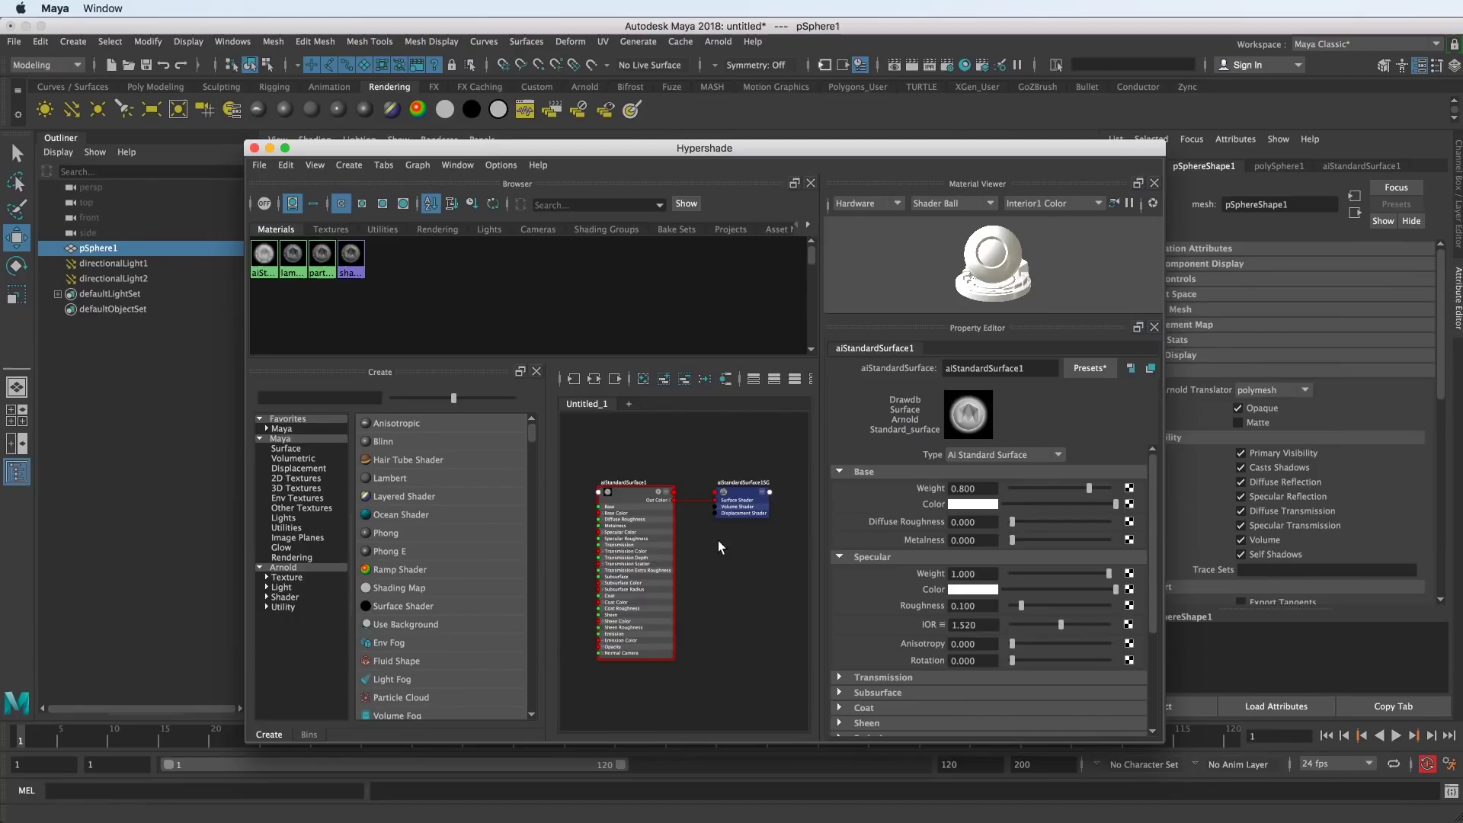
left_click_drag(1161, 744, 1448, 793)
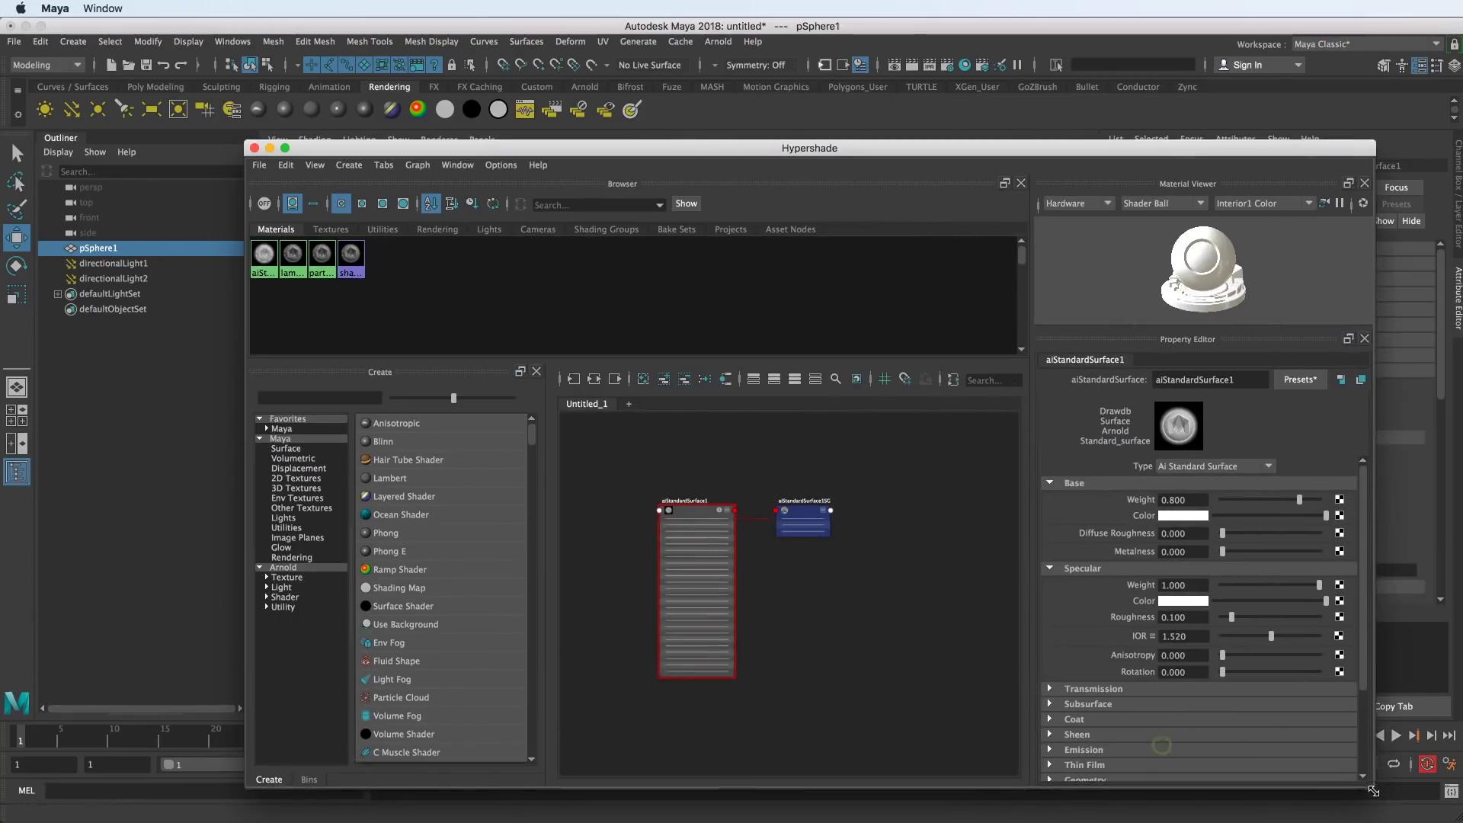
left_click_drag(583, 153, 409, 66)
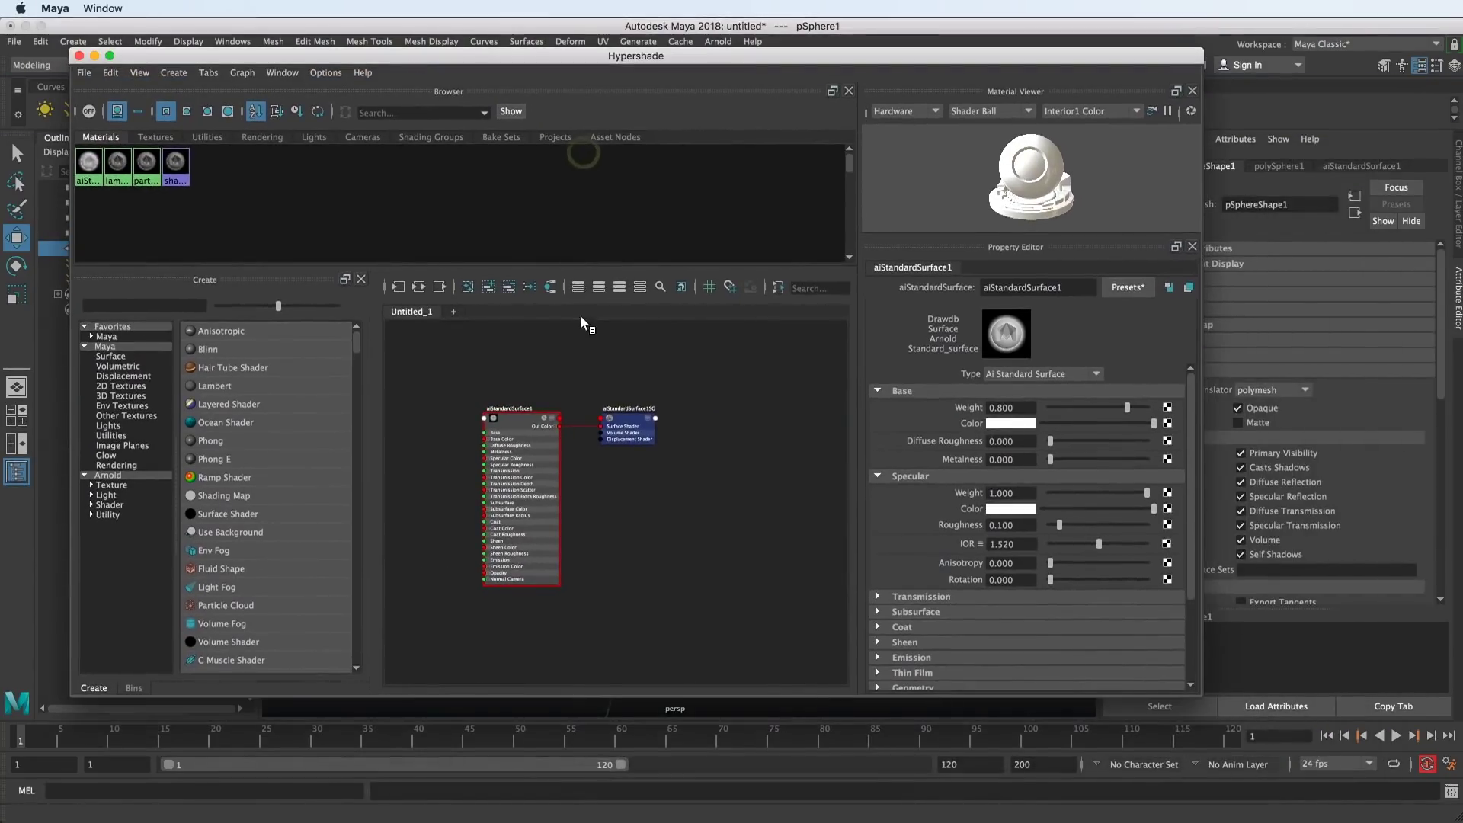
scroll(515, 401, "up", 3)
middle_click_drag(601, 400, 610, 382, "alt")
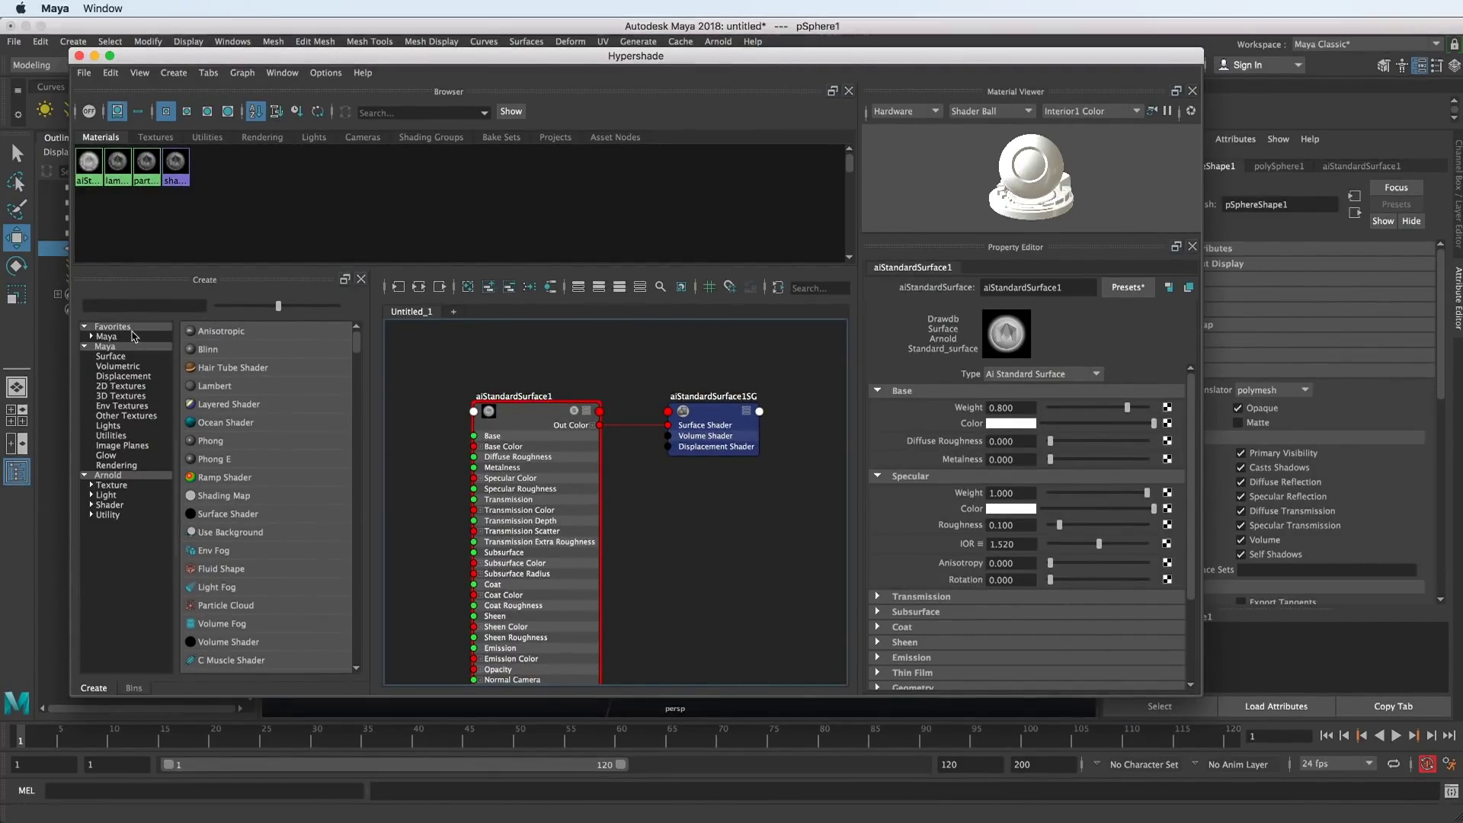
- Hide the node creation and bins panels, enlarge Hypershade, and zoom in on the shader nodes
left_click(120, 306)
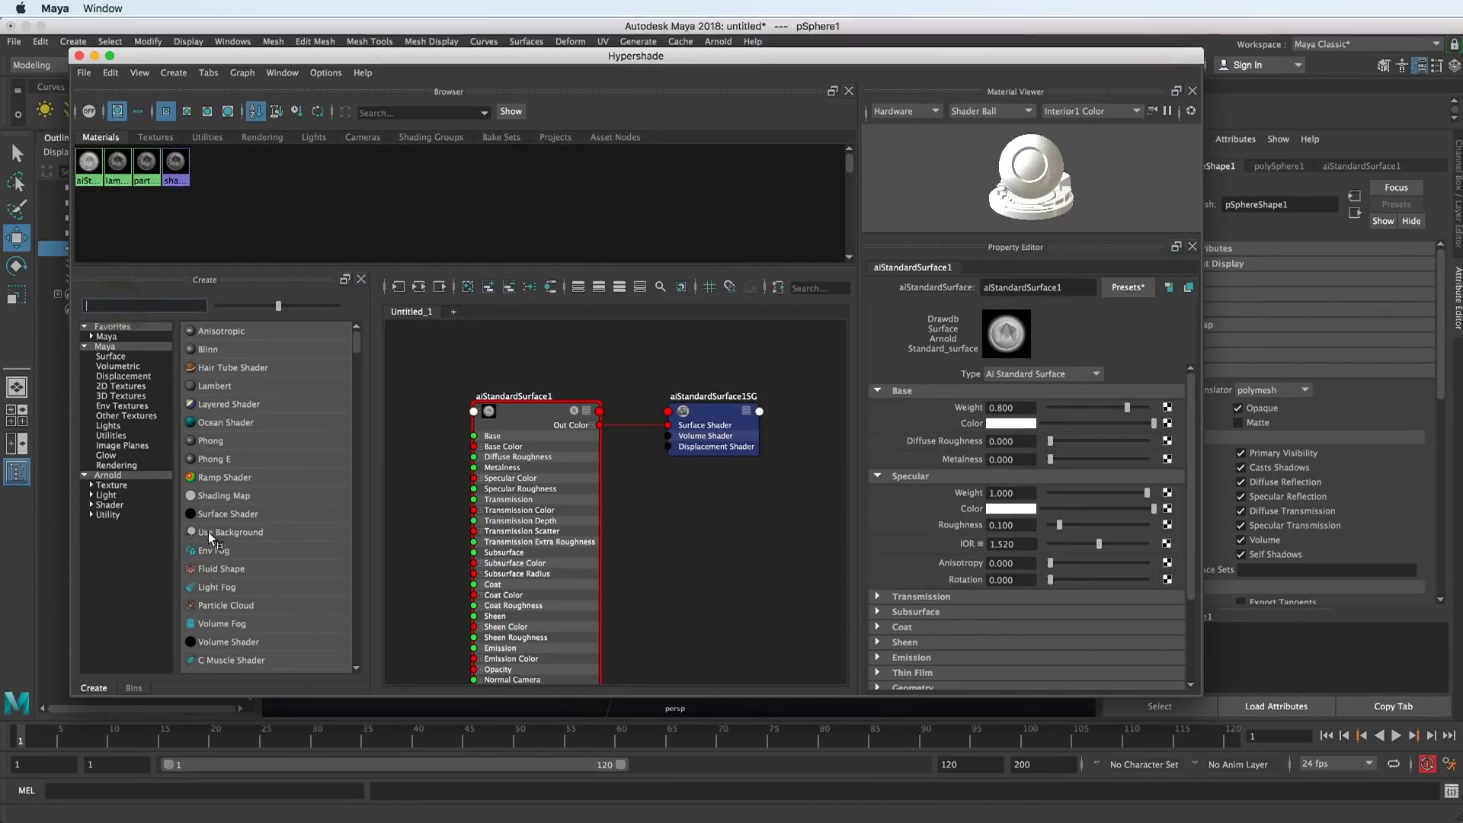
left_click(360, 280)
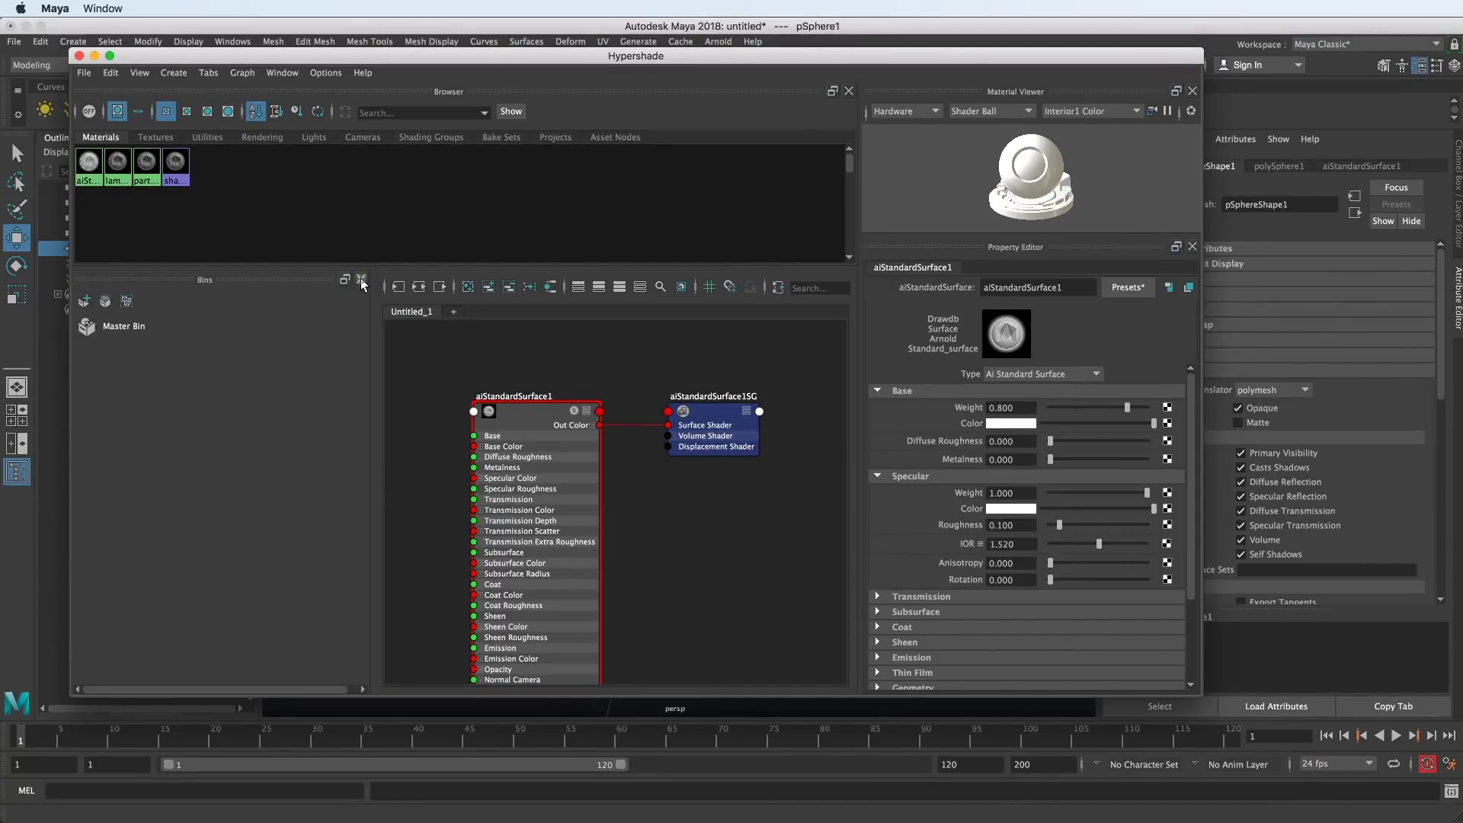
left_click(361, 281)
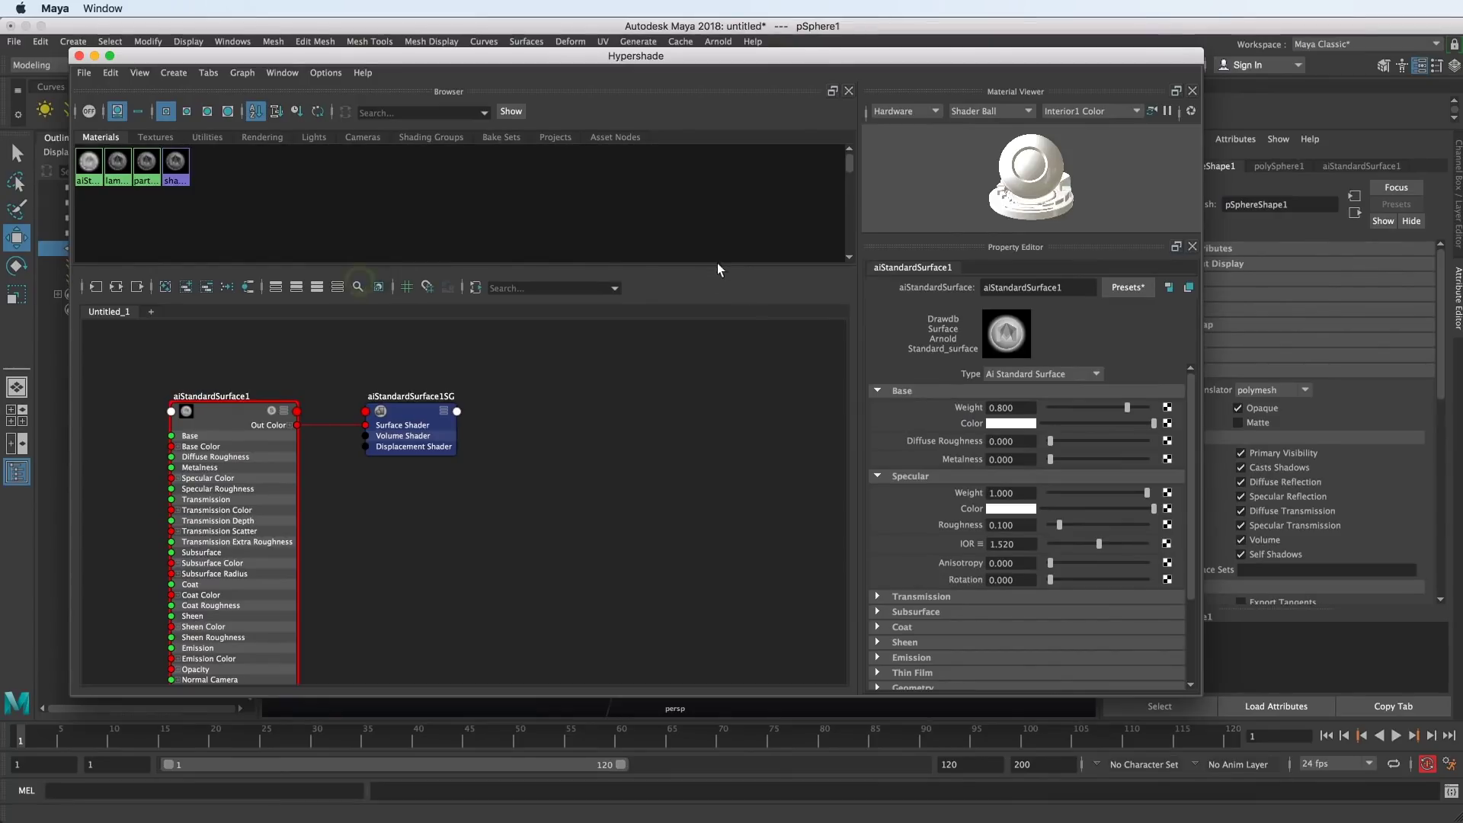
left_click_drag(895, 61, 891, 41)
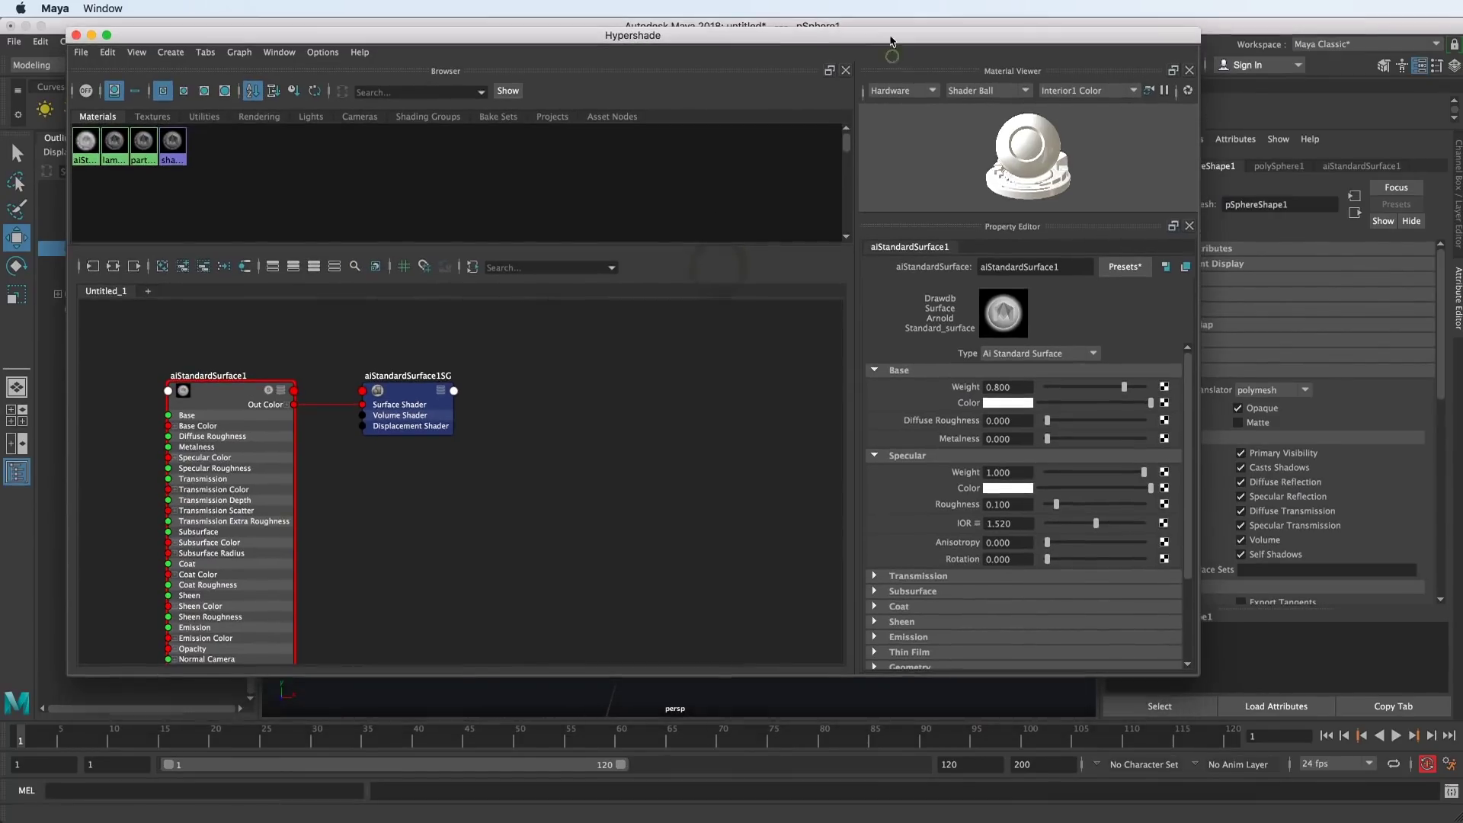
left_click_drag(1202, 677, 1354, 763)
middle_click_drag(682, 547, 842, 538, "alt")
right_click_drag(560, 512, 655, 509, "alt")
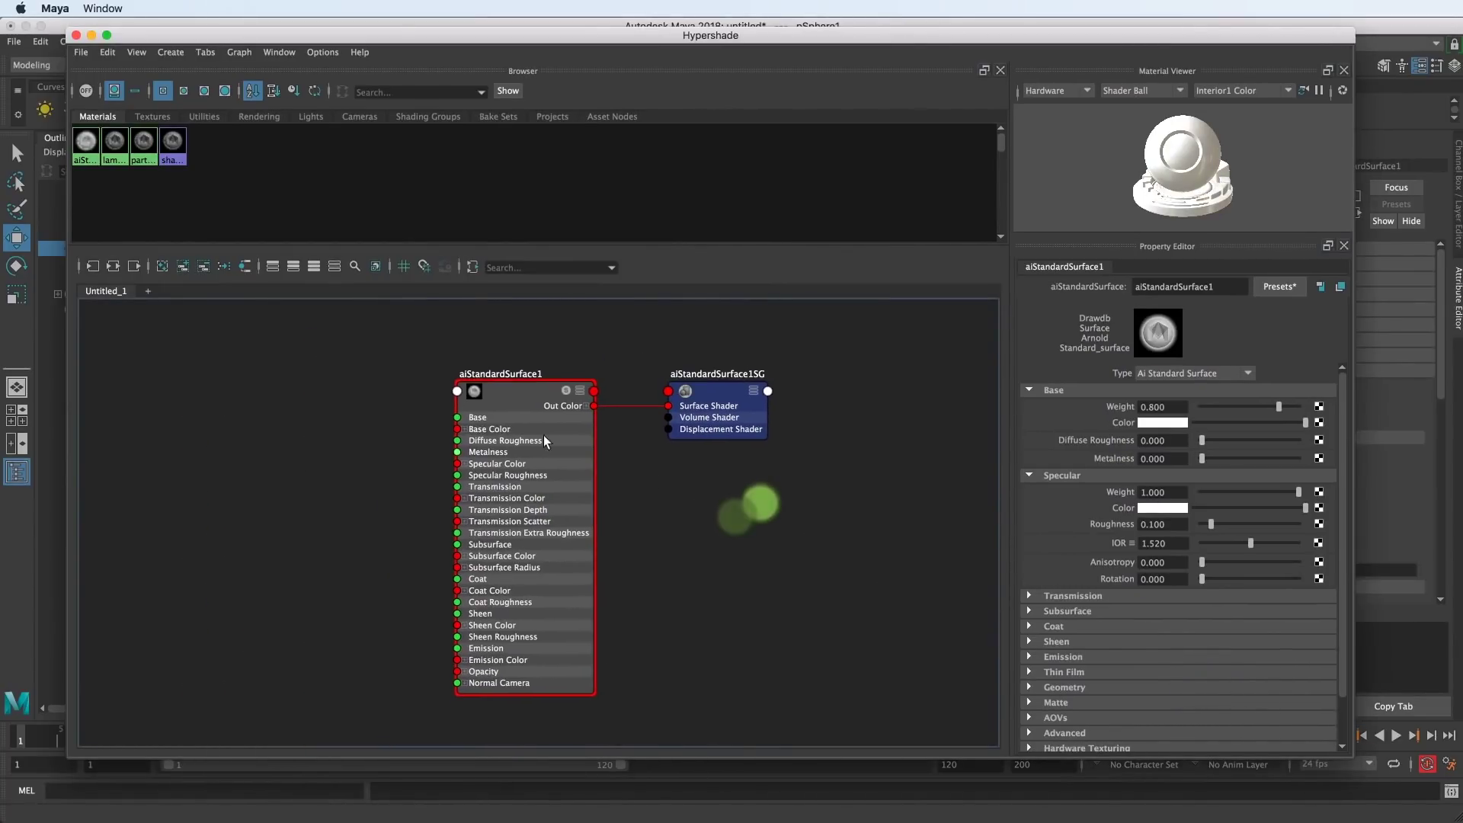
- Arrange the aiStandardSurface1 and aiStandardSurface1SG nodes, then bring Hypershade back over the viewport
left_click_drag(504, 404, 507, 387)
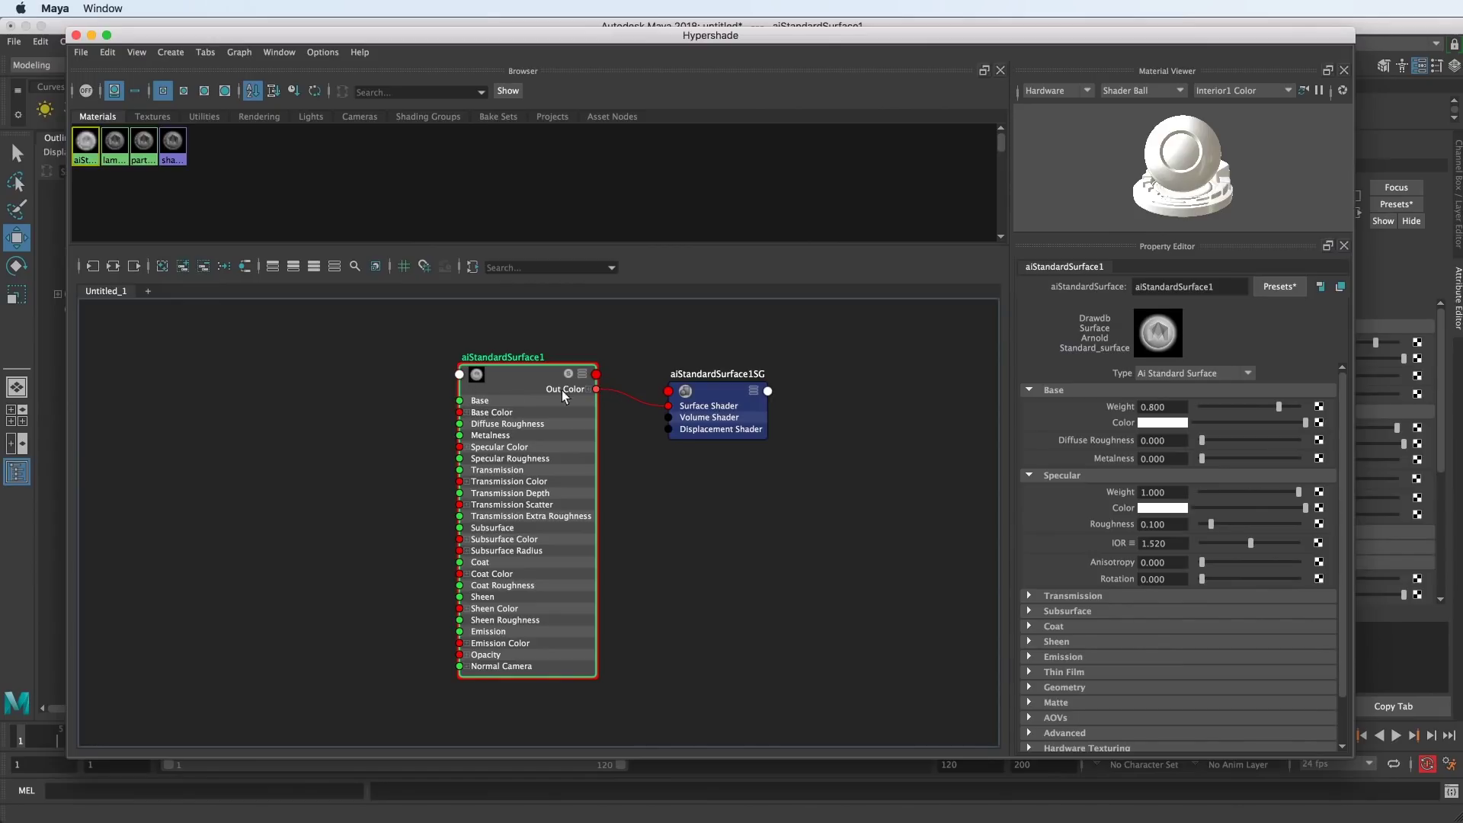
left_click(710, 399)
left_click_drag(710, 399, 710, 376)
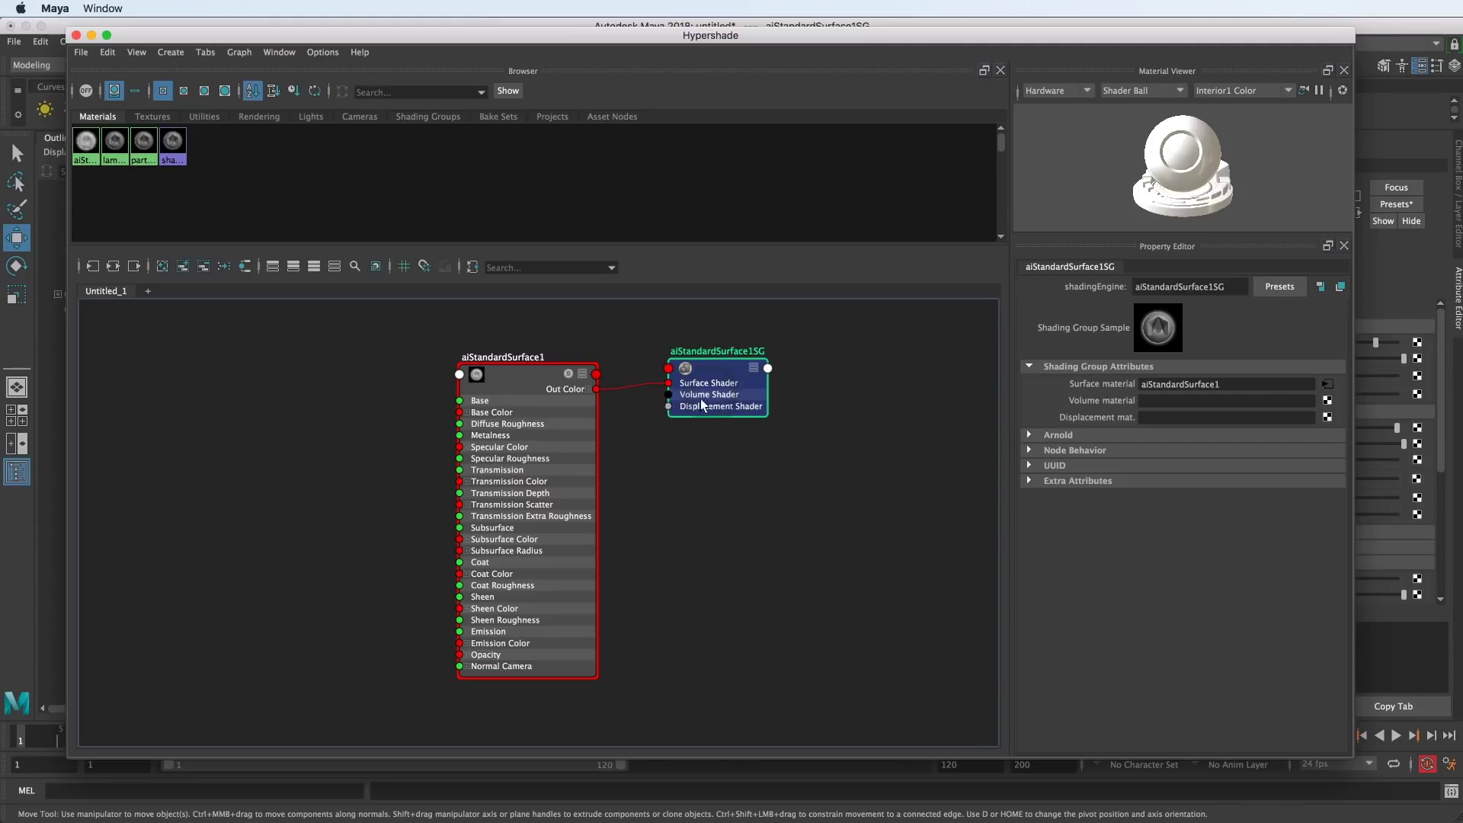
left_click_drag(559, 381, 536, 361)
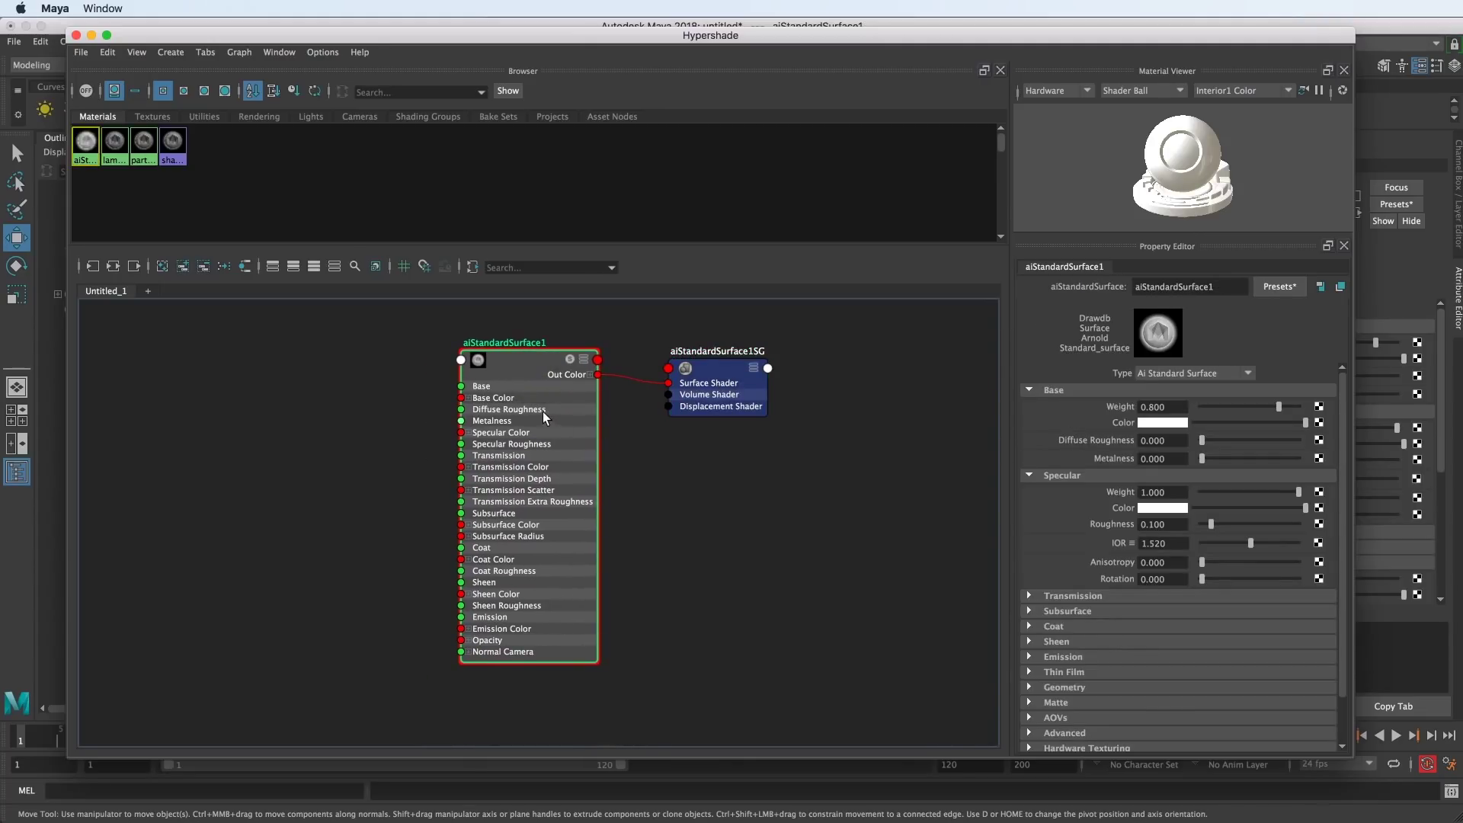
left_click_drag(519, 358, 516, 361)
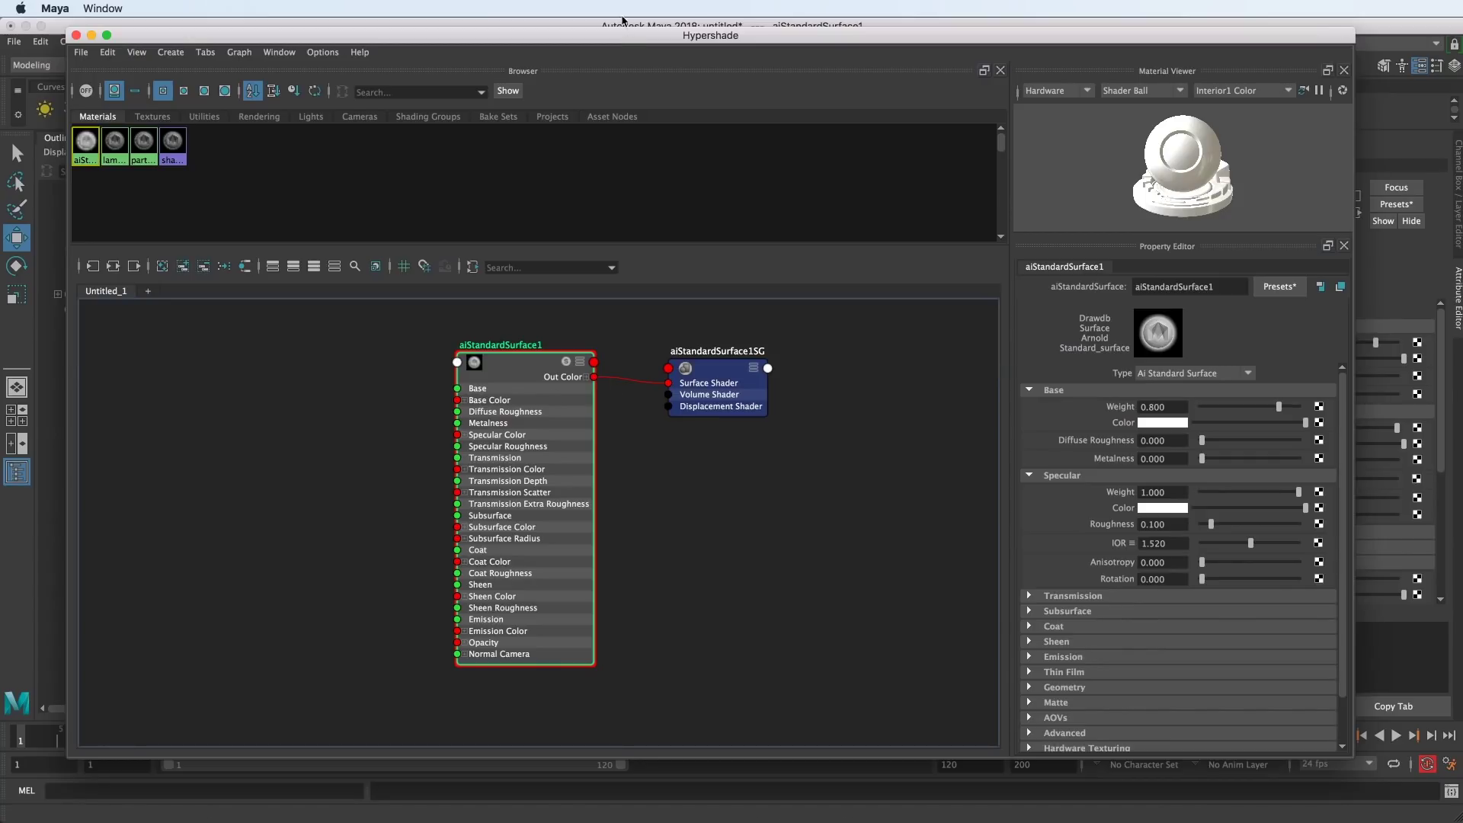
left_click_drag(607, 42, 603, 706)
left_click(702, 363)
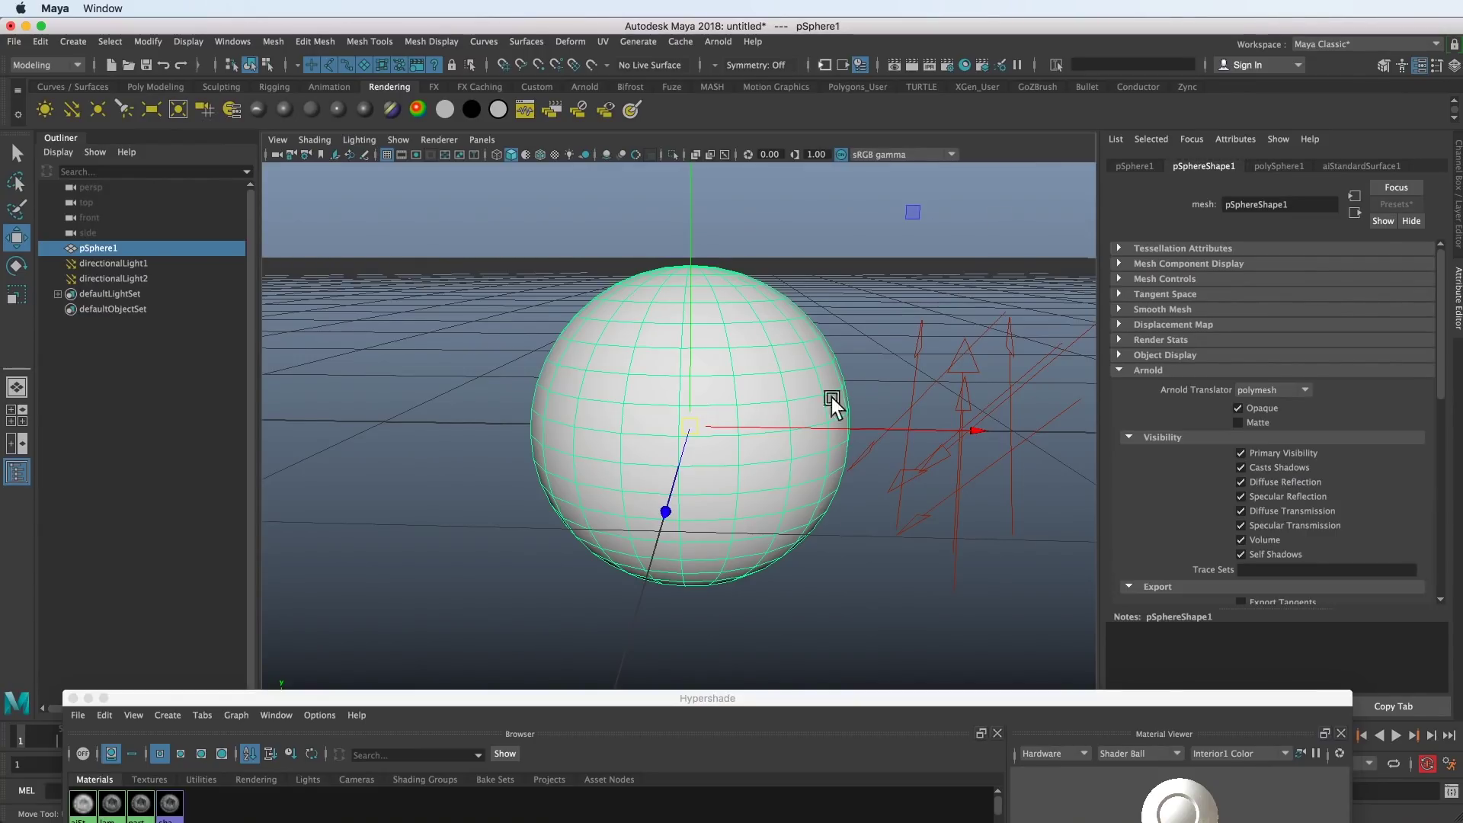
left_click_drag(727, 700, 804, 66)
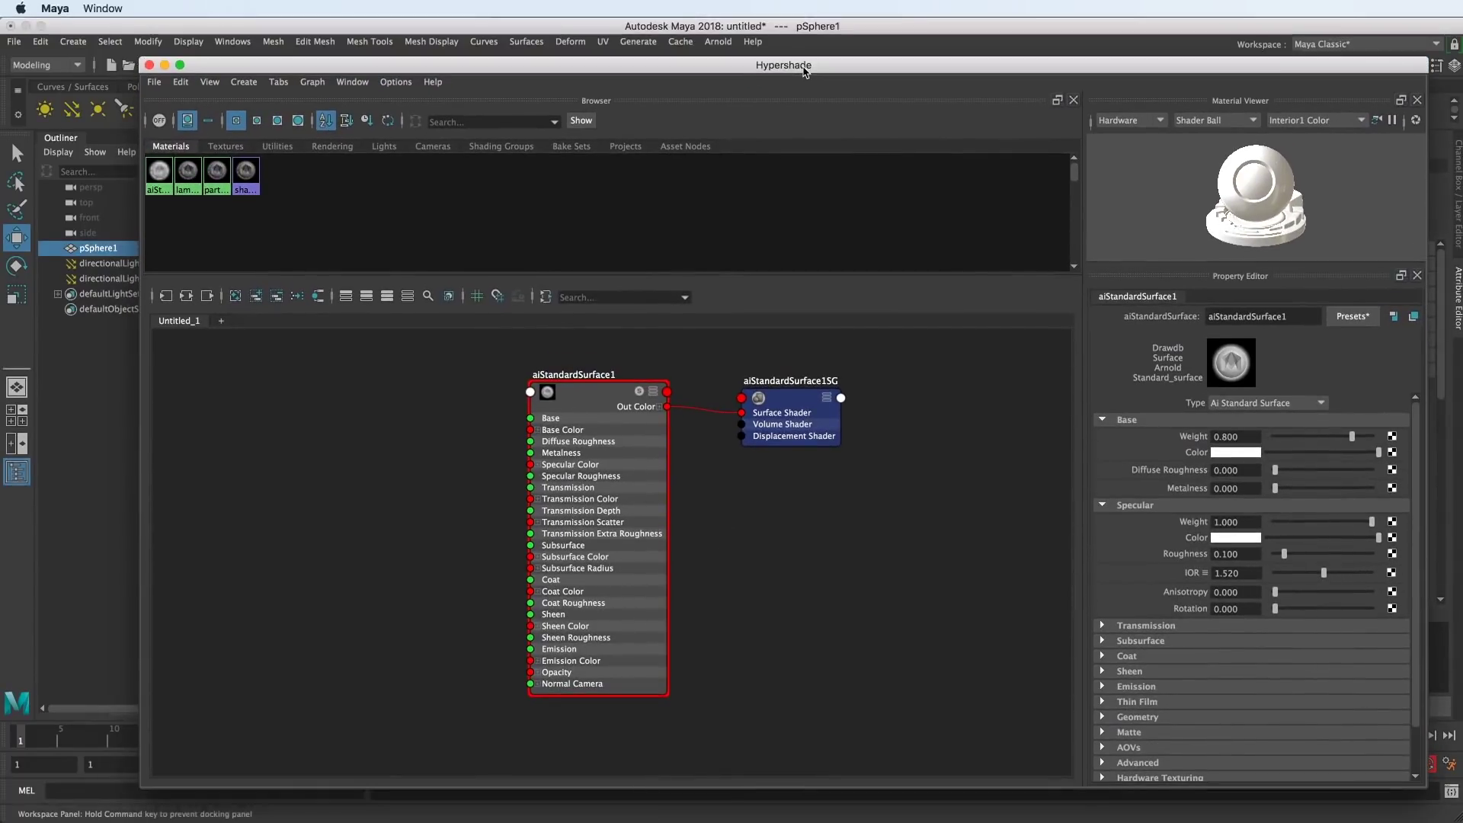
- Create a displacementShader node and delete its unneeded displacementShader1SG
left_click(439, 438)
key("Tab")
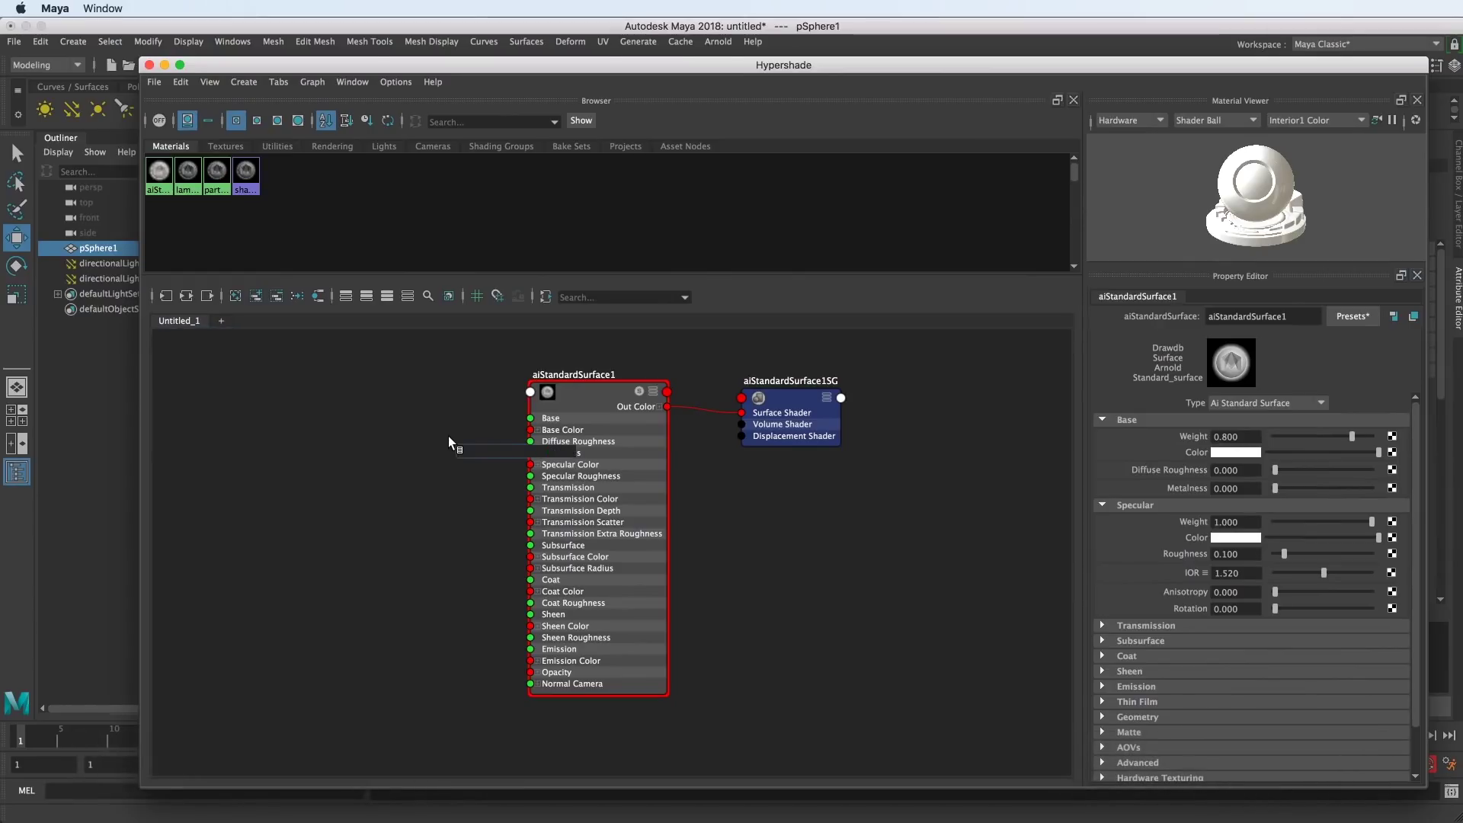
type("disp")
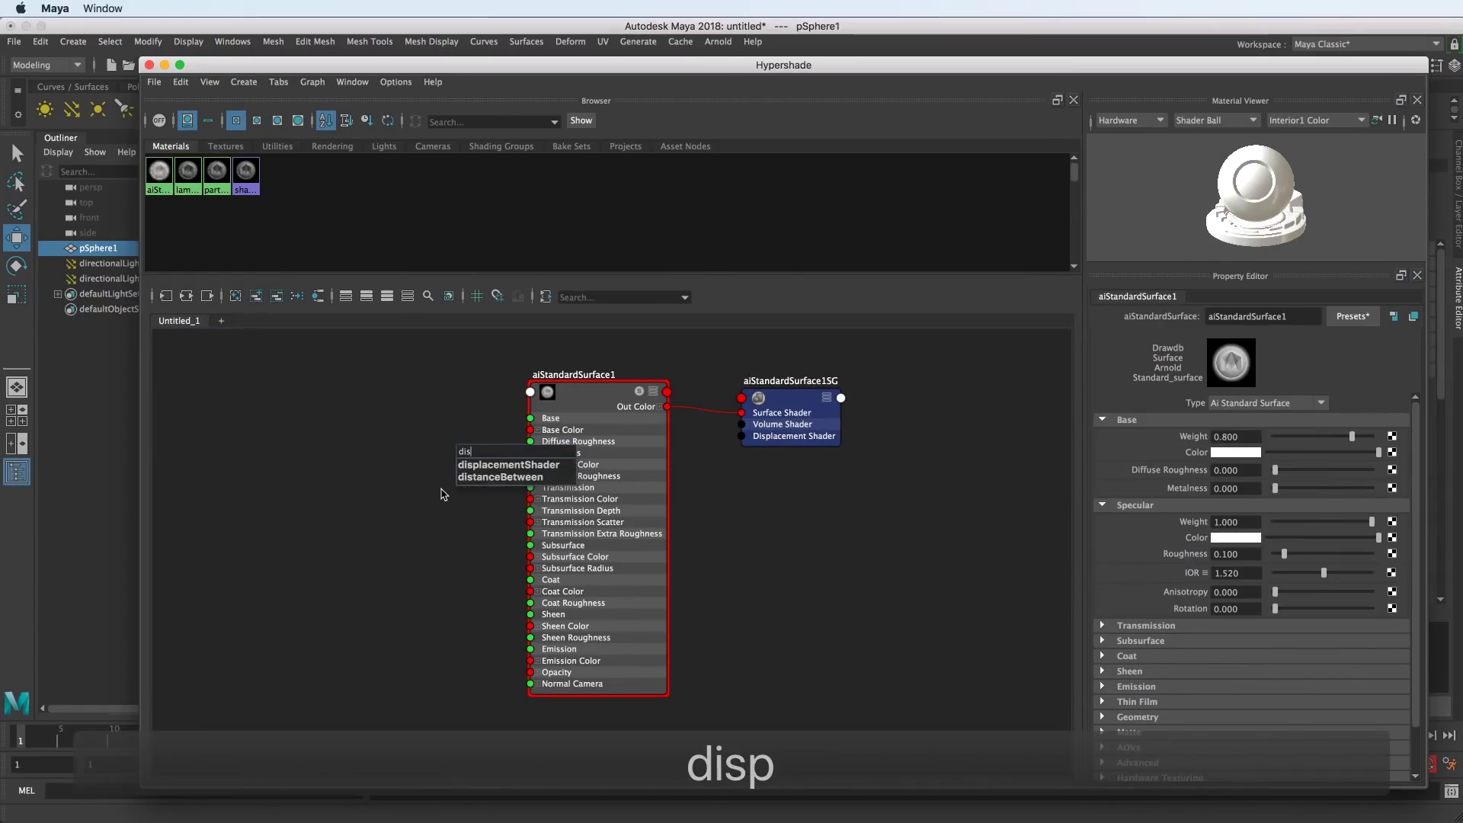
left_click(499, 468)
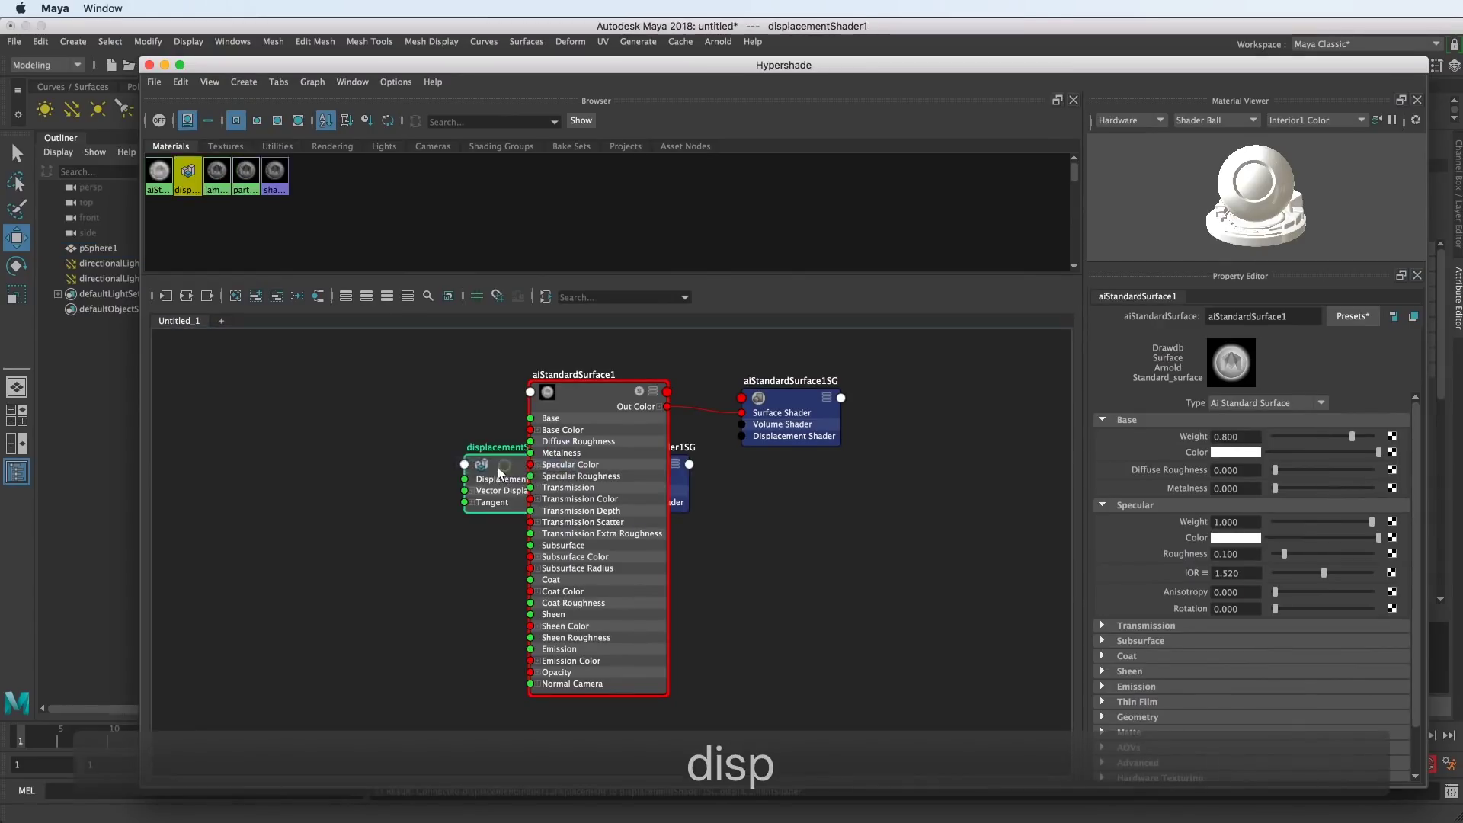
left_click_drag(497, 465, 427, 530)
left_click_drag(673, 466, 492, 637)
left_click_drag(441, 531, 257, 459)
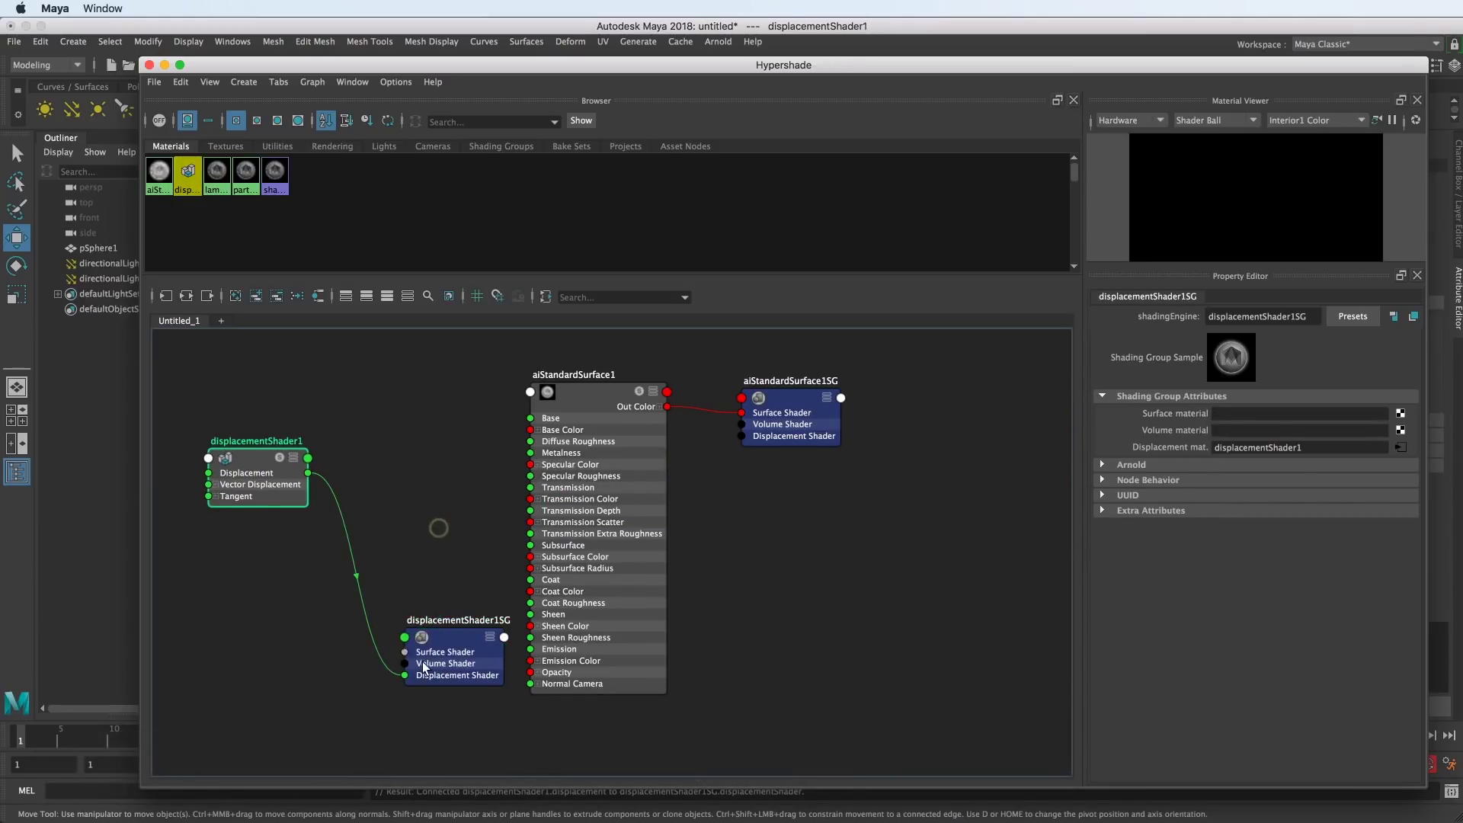
left_click_drag(444, 640, 440, 515)
mouse_move(534, 393)
left_mouse_down()
mouse_move(572, 382)
mouse_move(543, 391)
left_mouse_up()
left_click(450, 515)
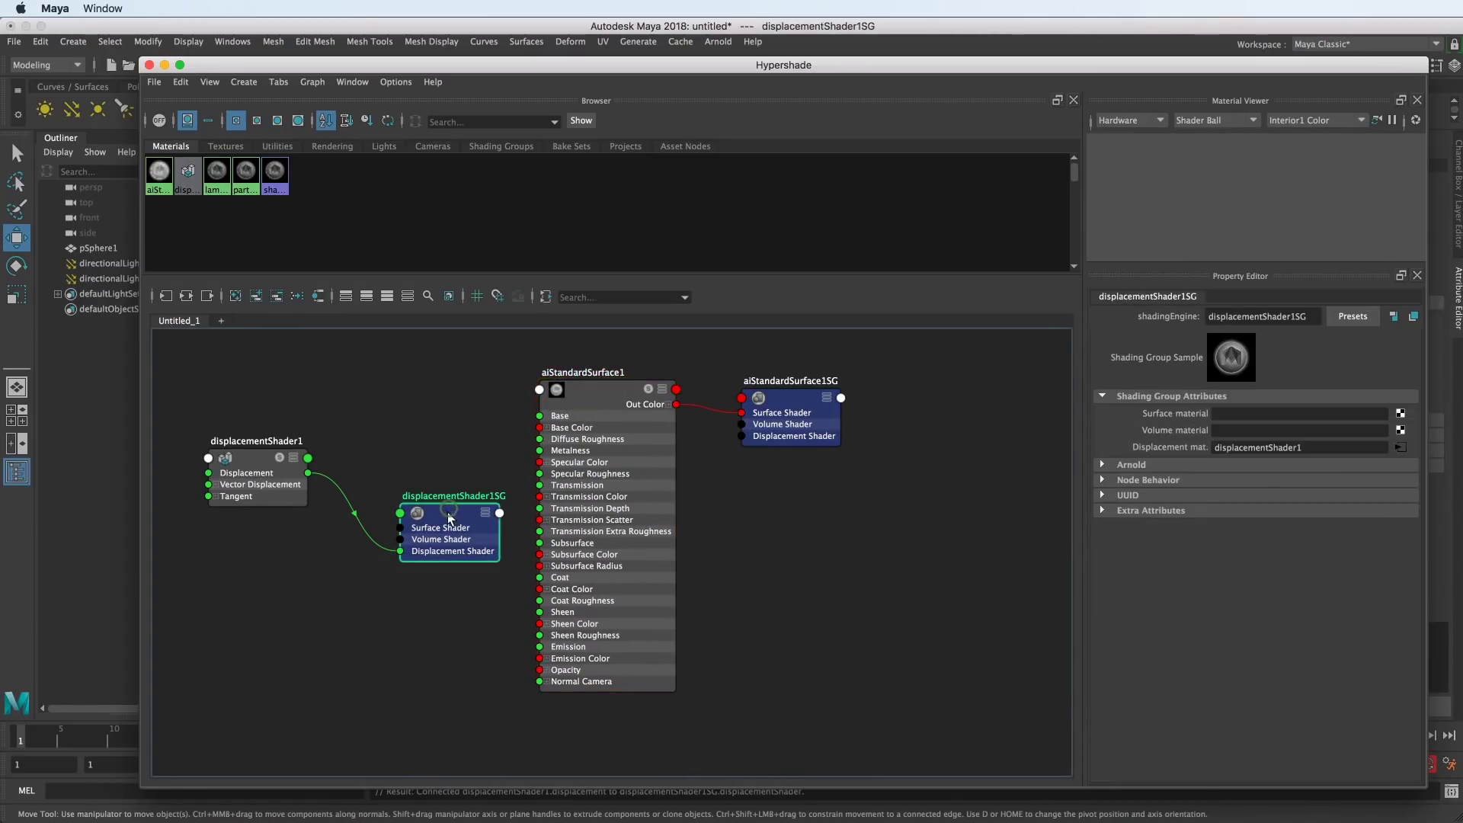
key("BackSpace")
- Connect displacementShader1 to aiStandardSurface1SG's Displacement Shader input
left_click_drag(287, 457, 315, 462)
left_click(336, 463)
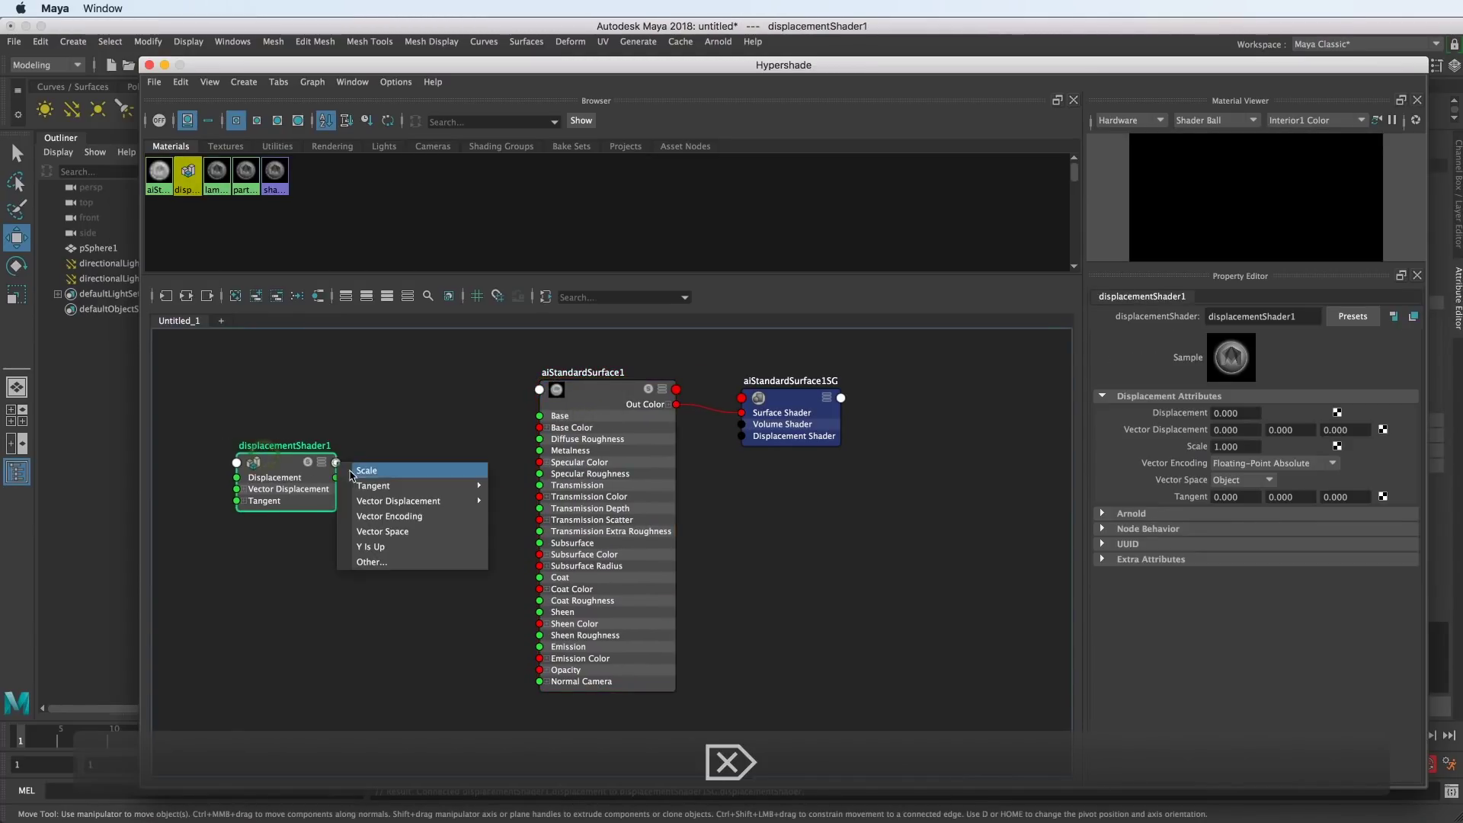
left_click(373, 400)
mouse_move(337, 475)
left_mouse_down()
mouse_move(765, 438)
mouse_move(748, 437)
mouse_move(811, 399)
left_mouse_up()
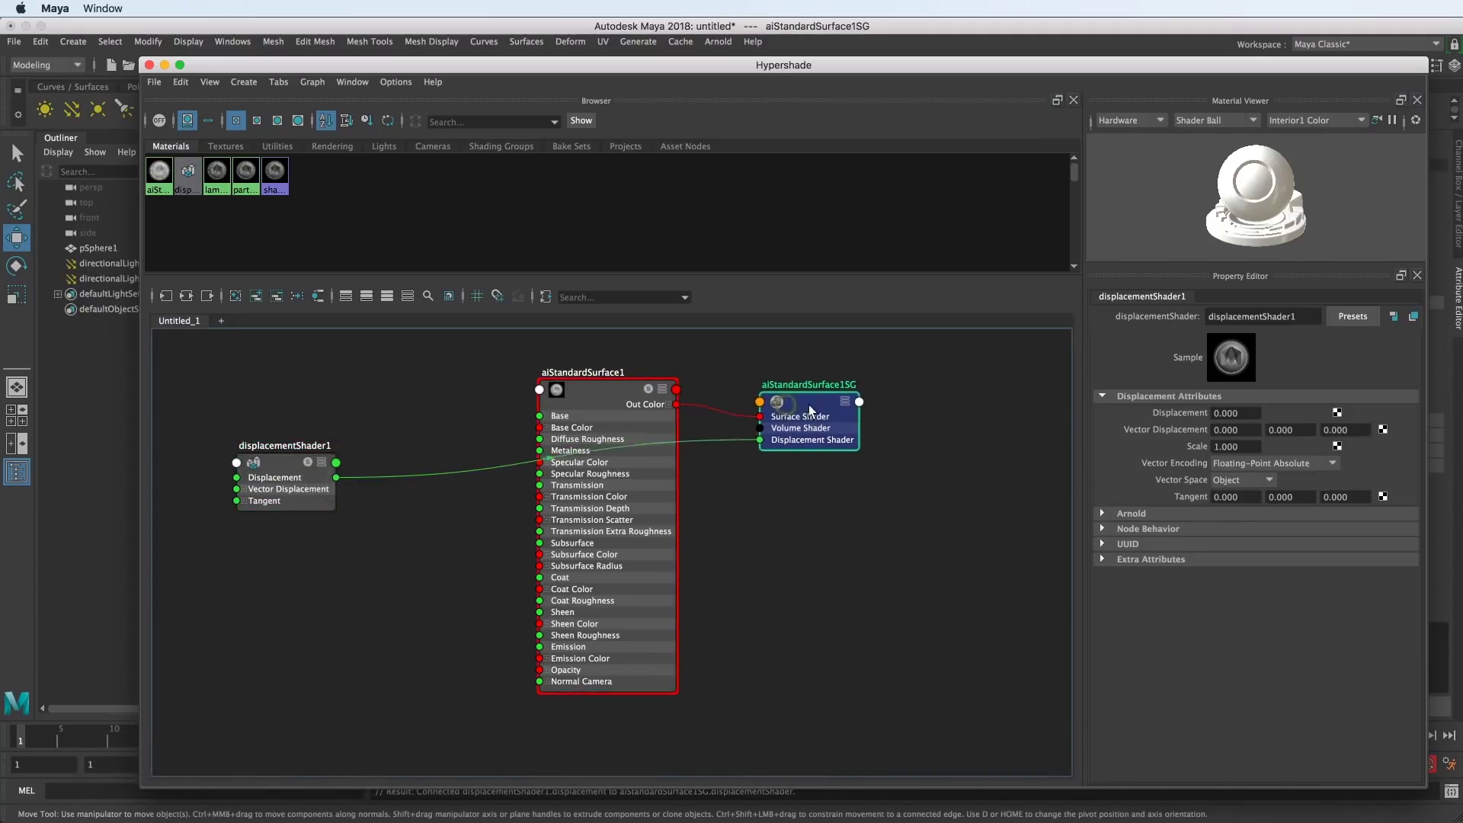
left_click_drag(281, 466, 411, 457)
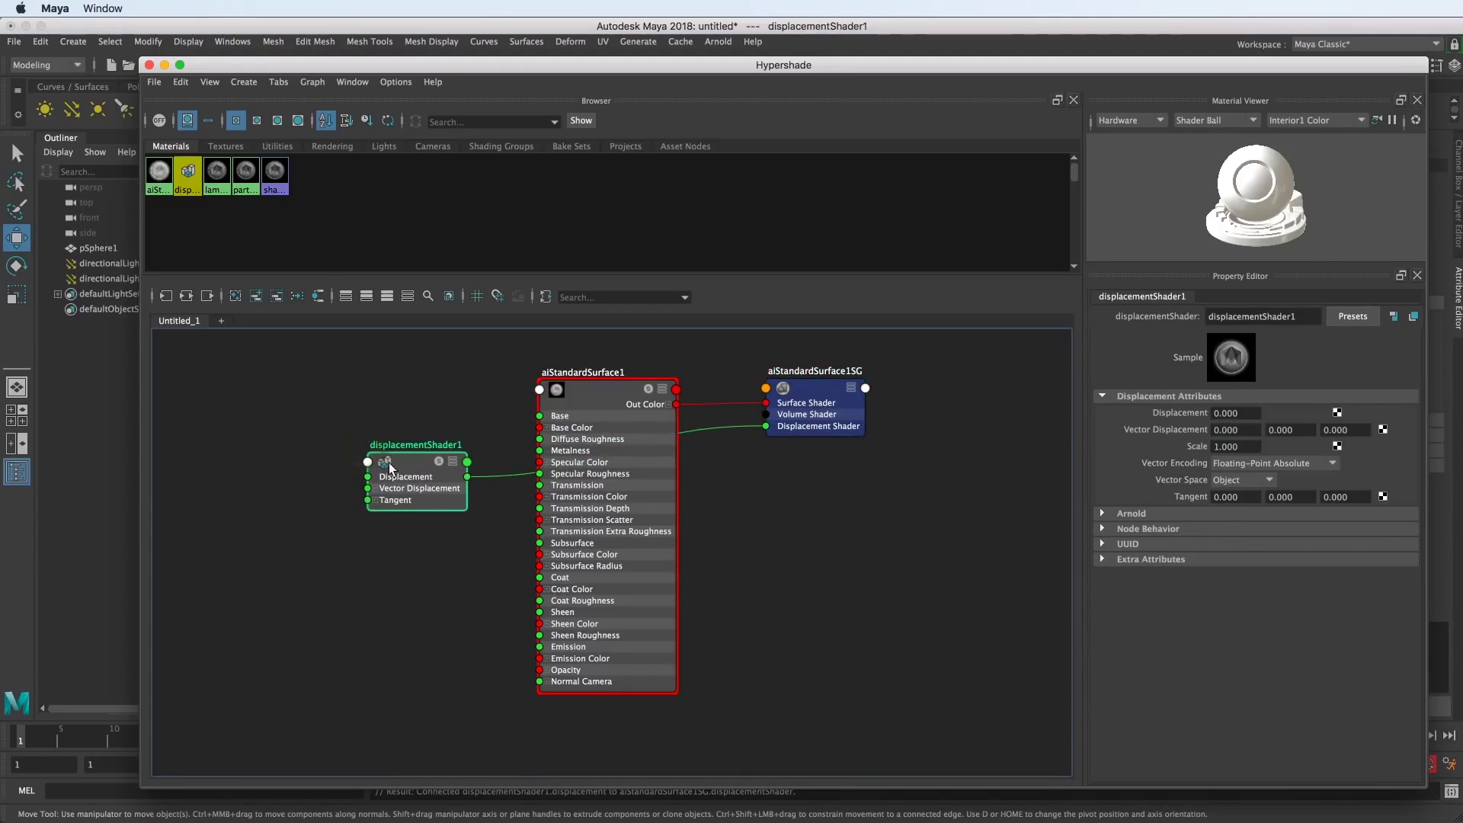
- Create a fractal texture and wire fractal1 Out Color into displacementShader1's Vector Displacement
key("Tab")
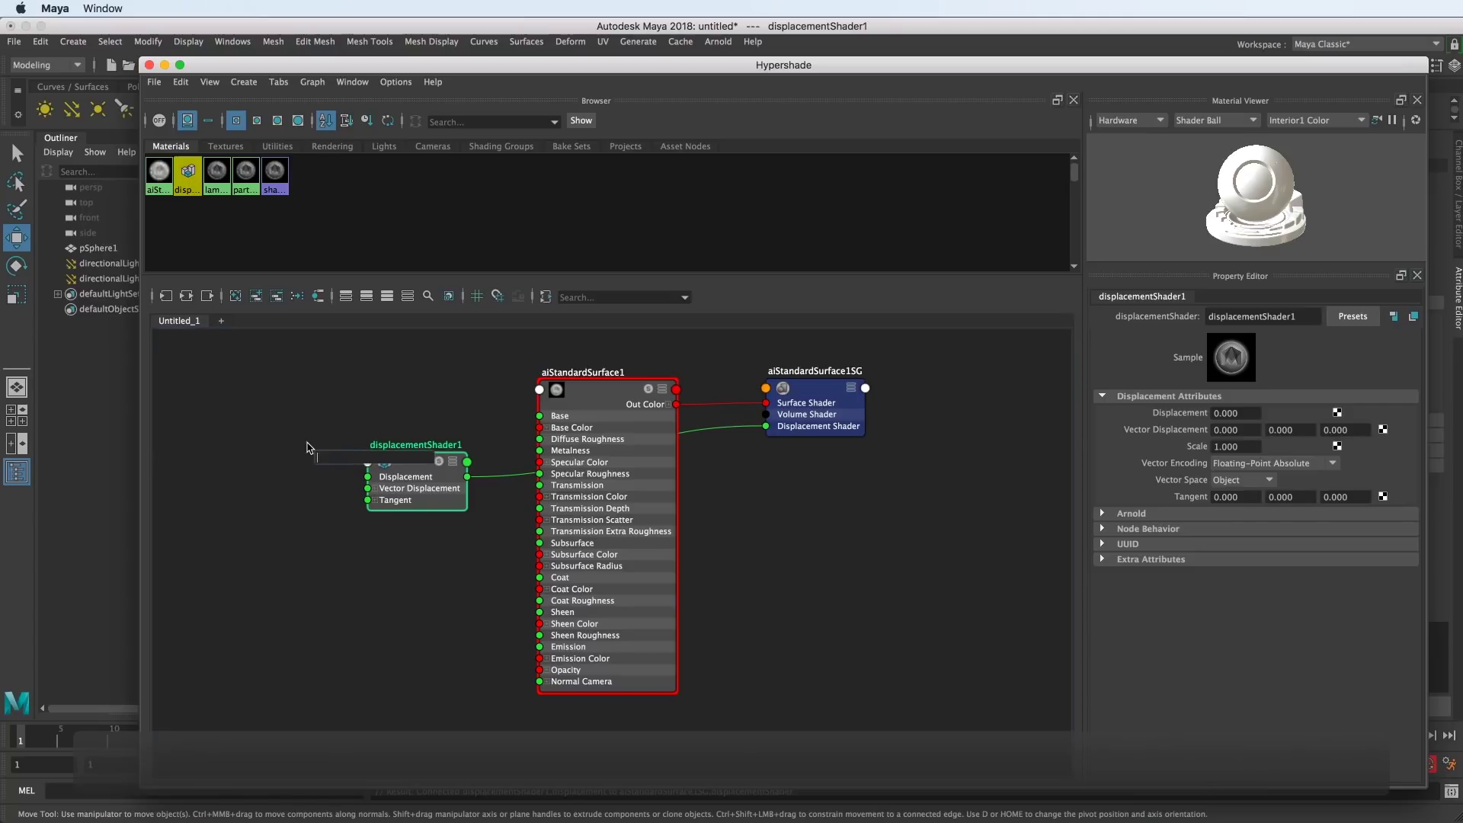
type("fra")
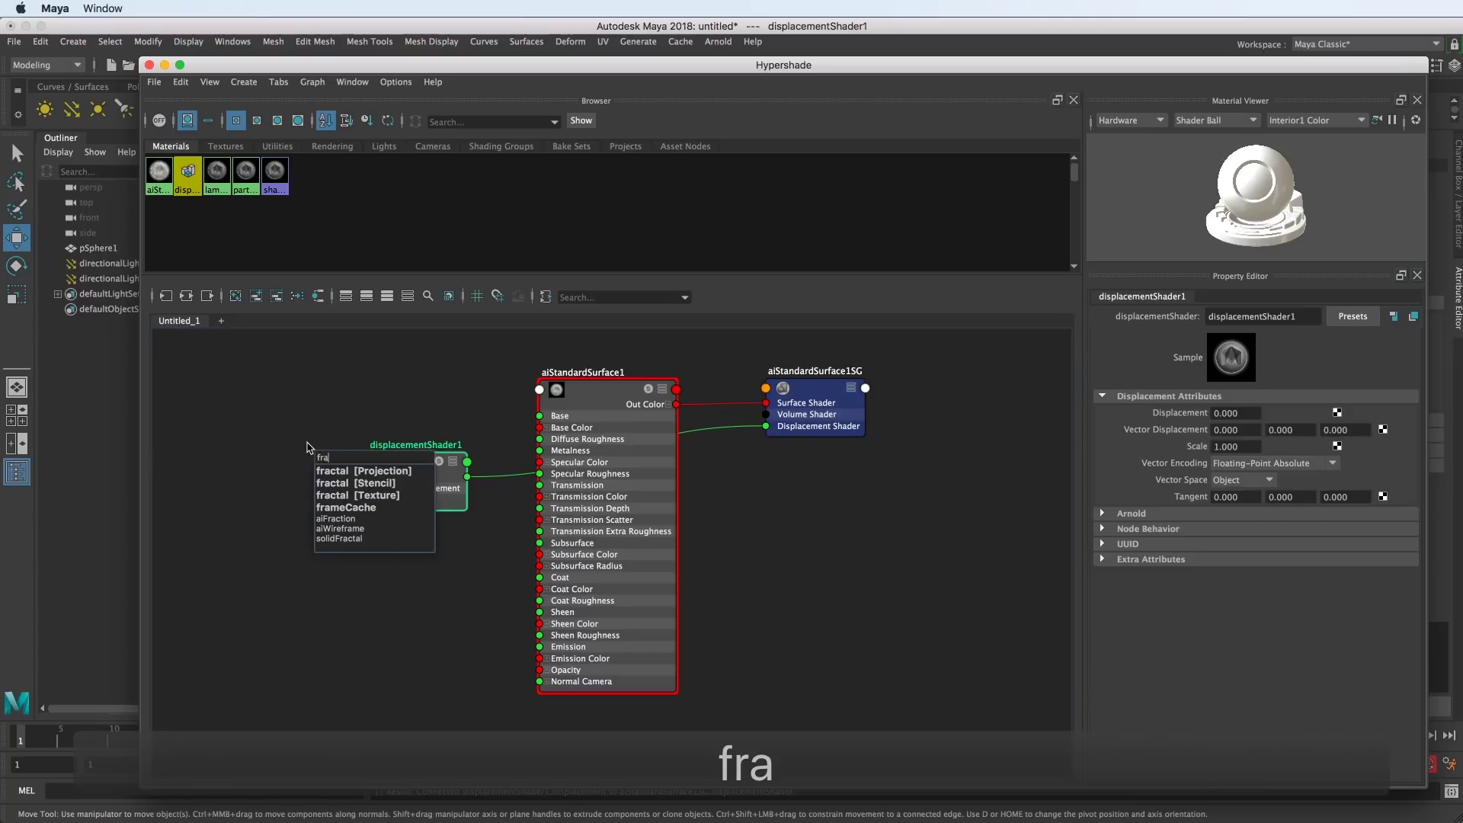
left_click(390, 501)
left_click_drag(376, 429, 279, 383)
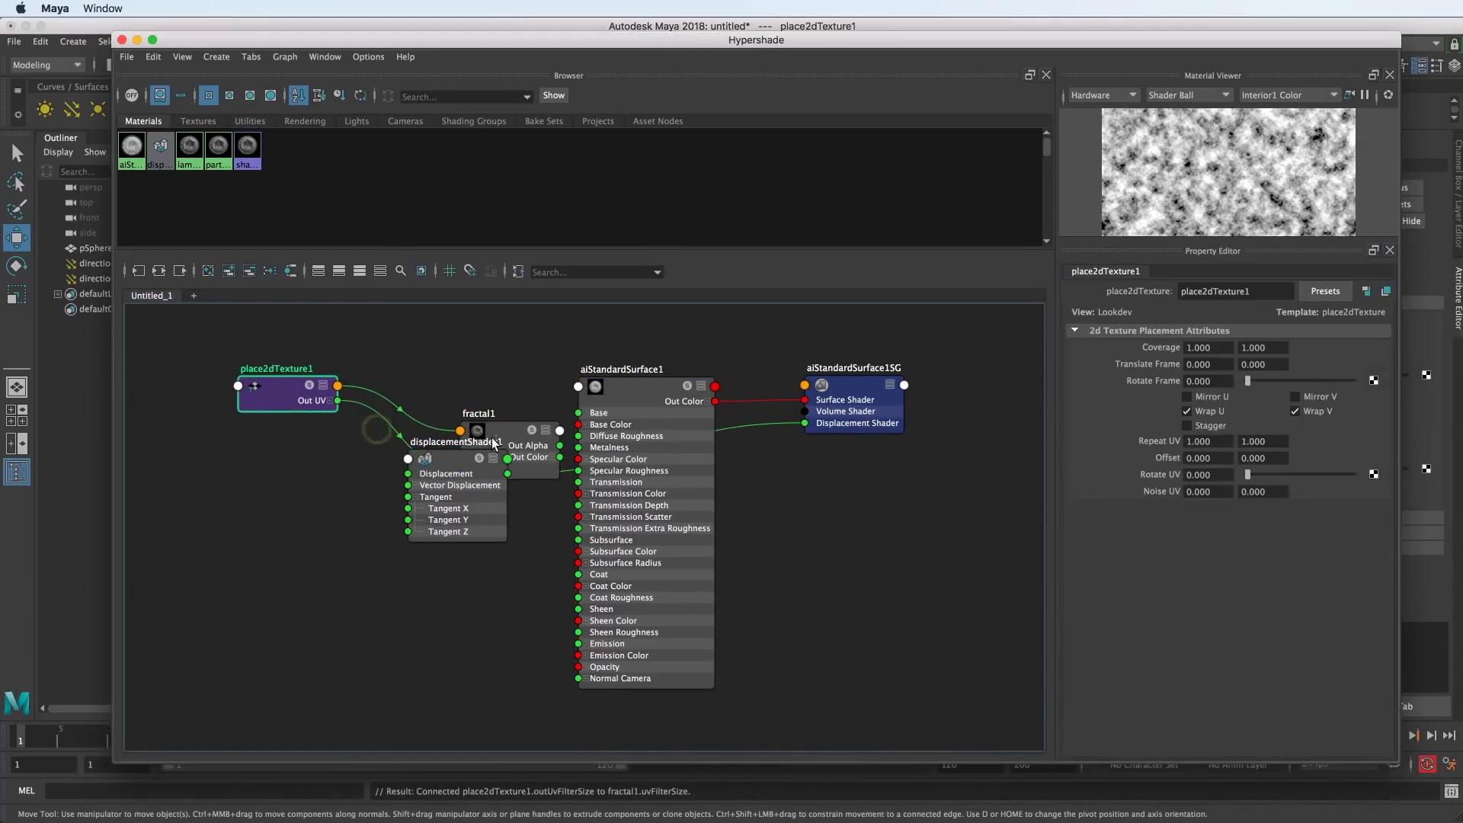
left_click_drag(494, 443, 321, 459)
left_click_drag(282, 391, 197, 368)
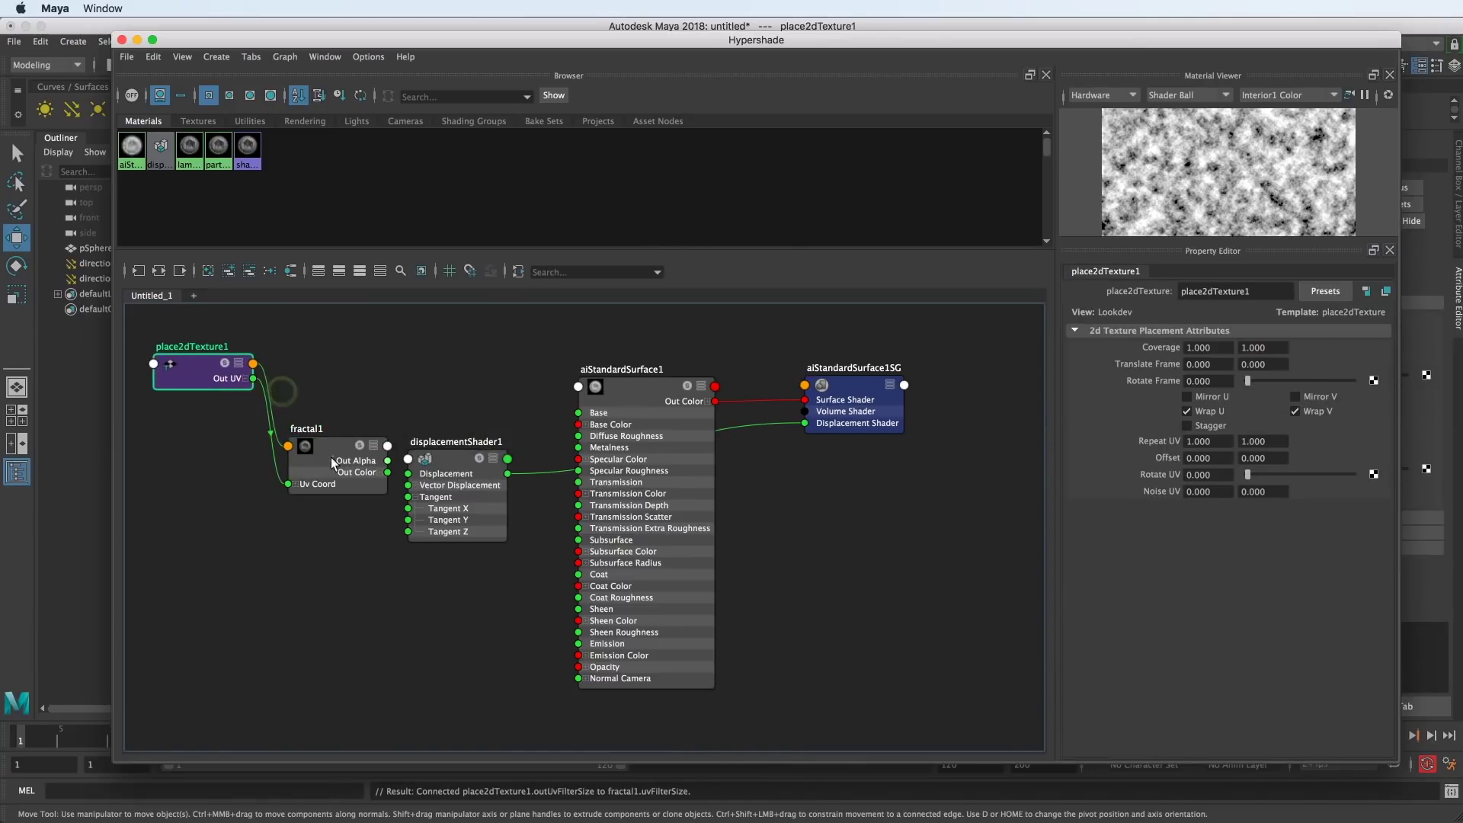
left_click_drag(331, 457, 409, 486)
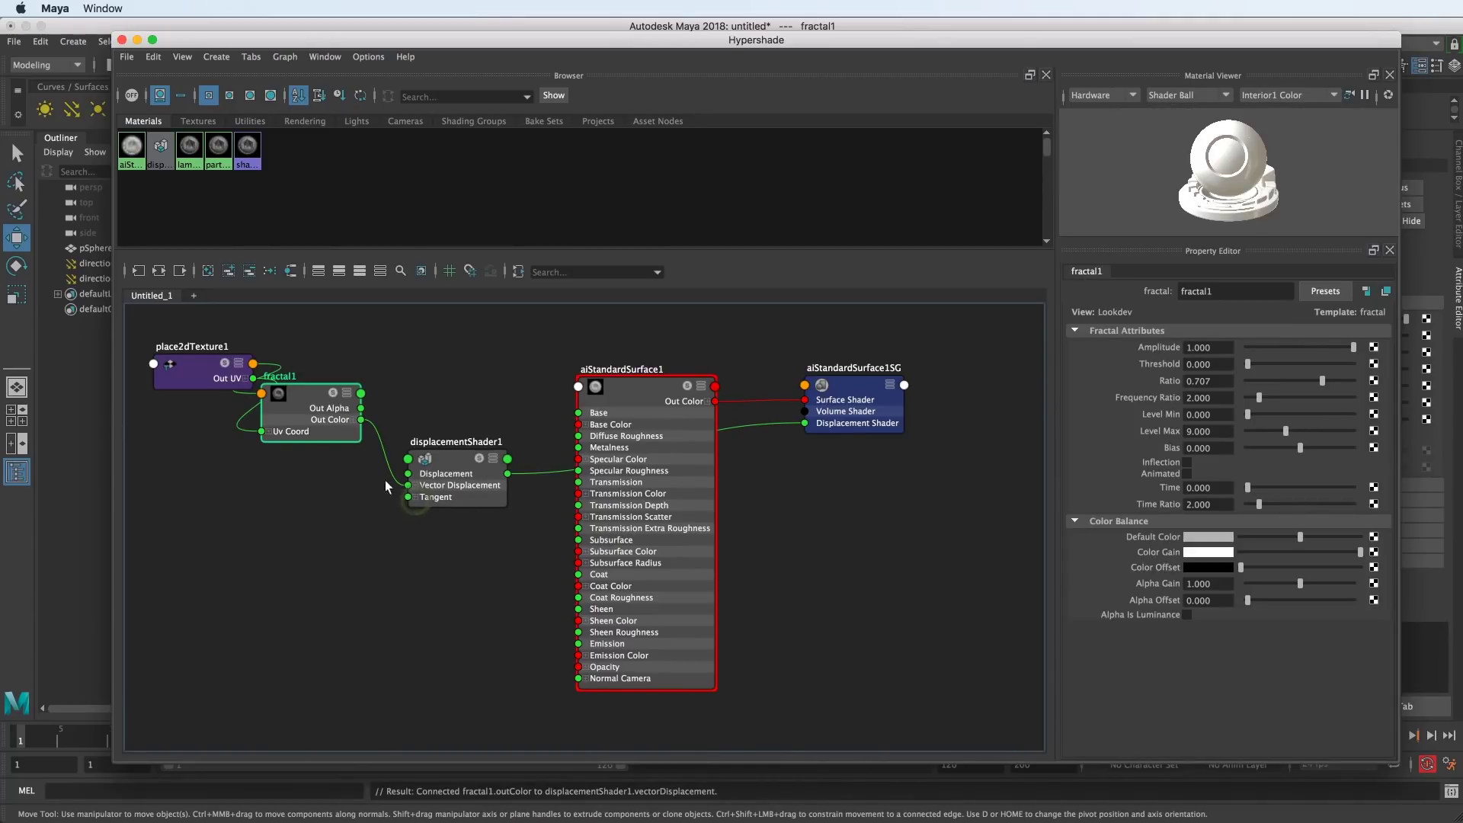
left_click_drag(206, 361, 185, 398)
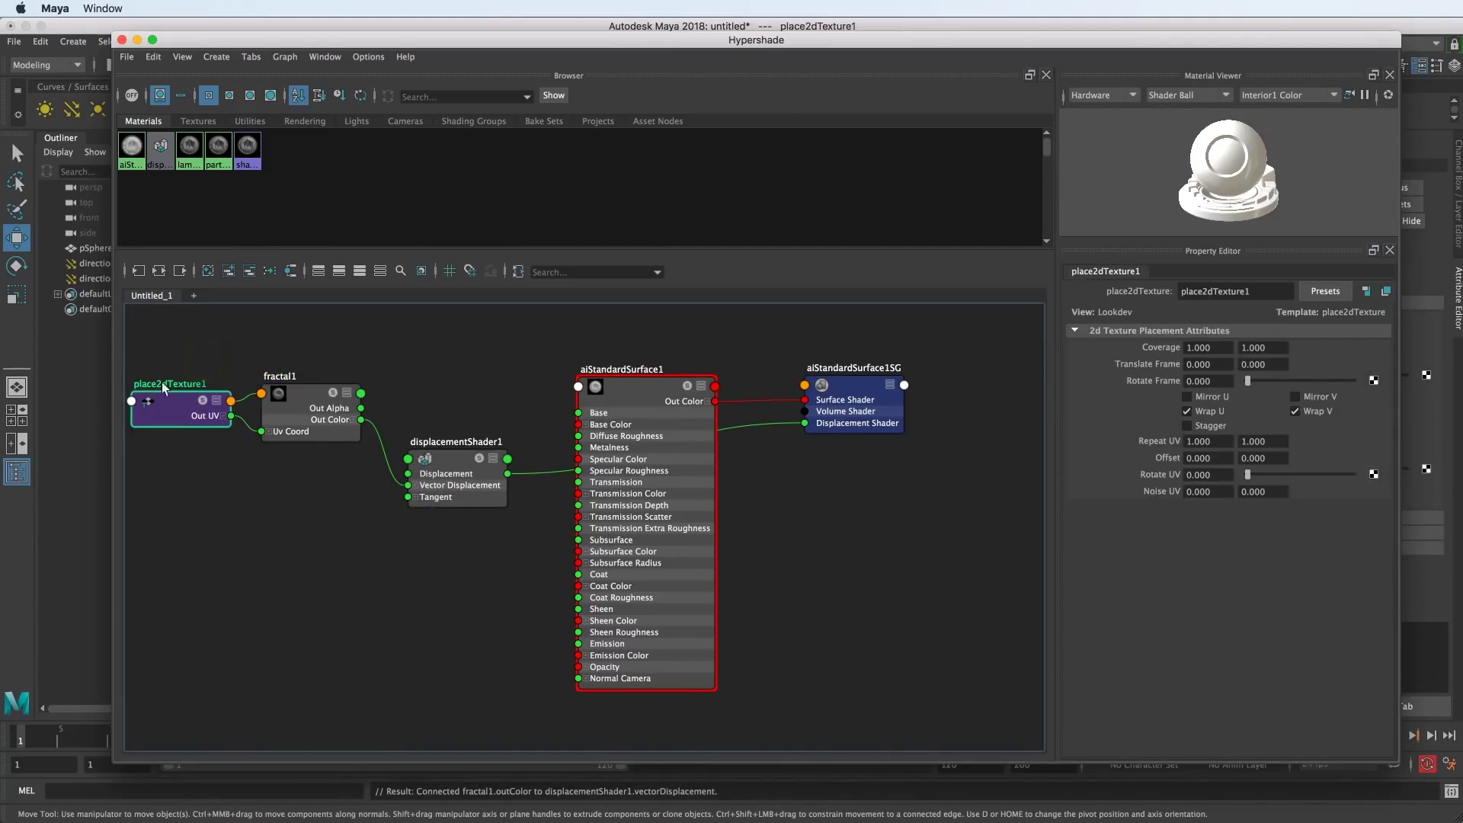
- Check the fractal1, displacementShader1 and aiStandardSurface1SG attributes, then lower Hypershade
left_click(297, 396)
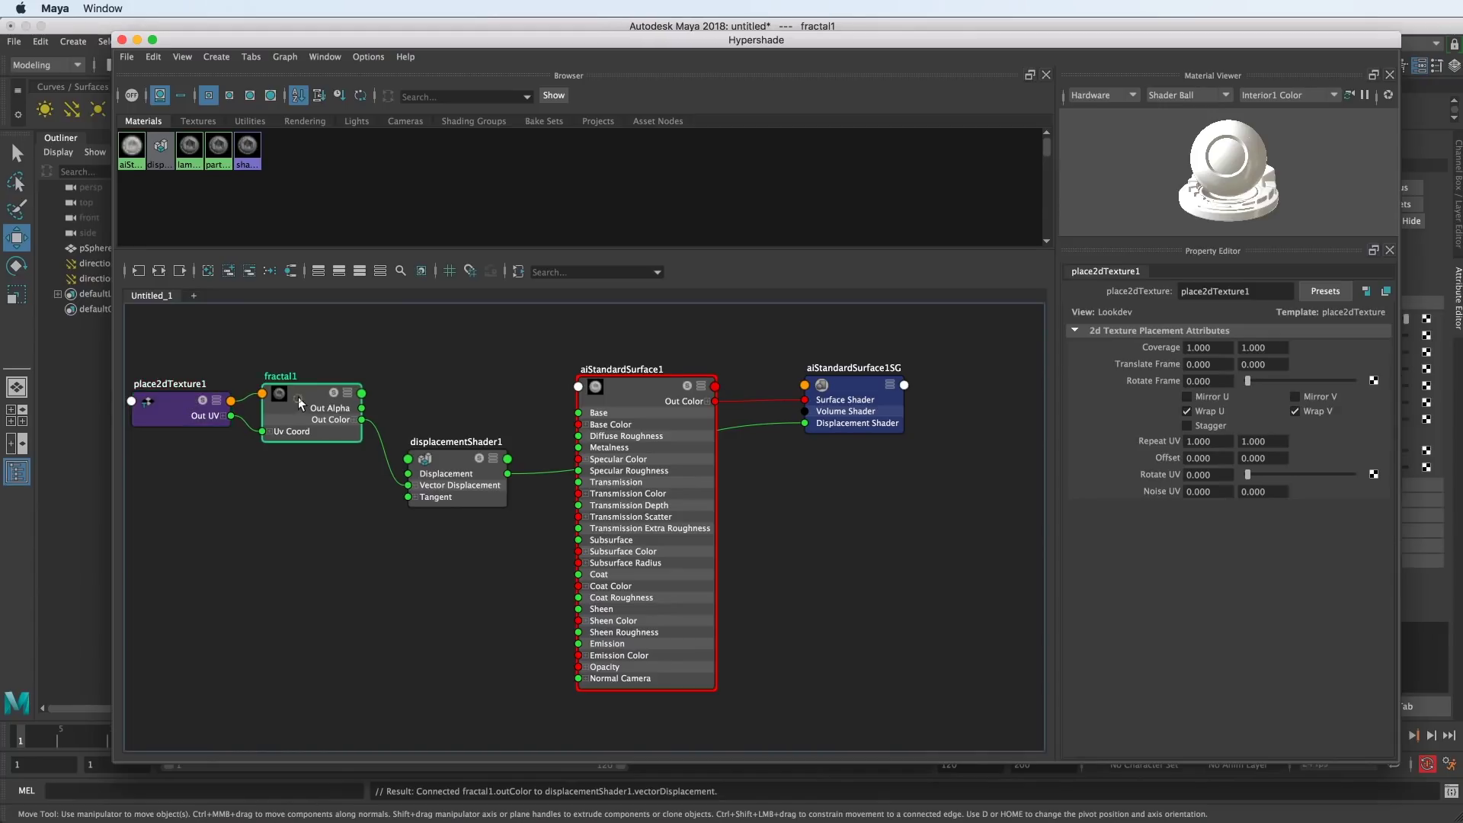
left_click(464, 470)
left_click(846, 393)
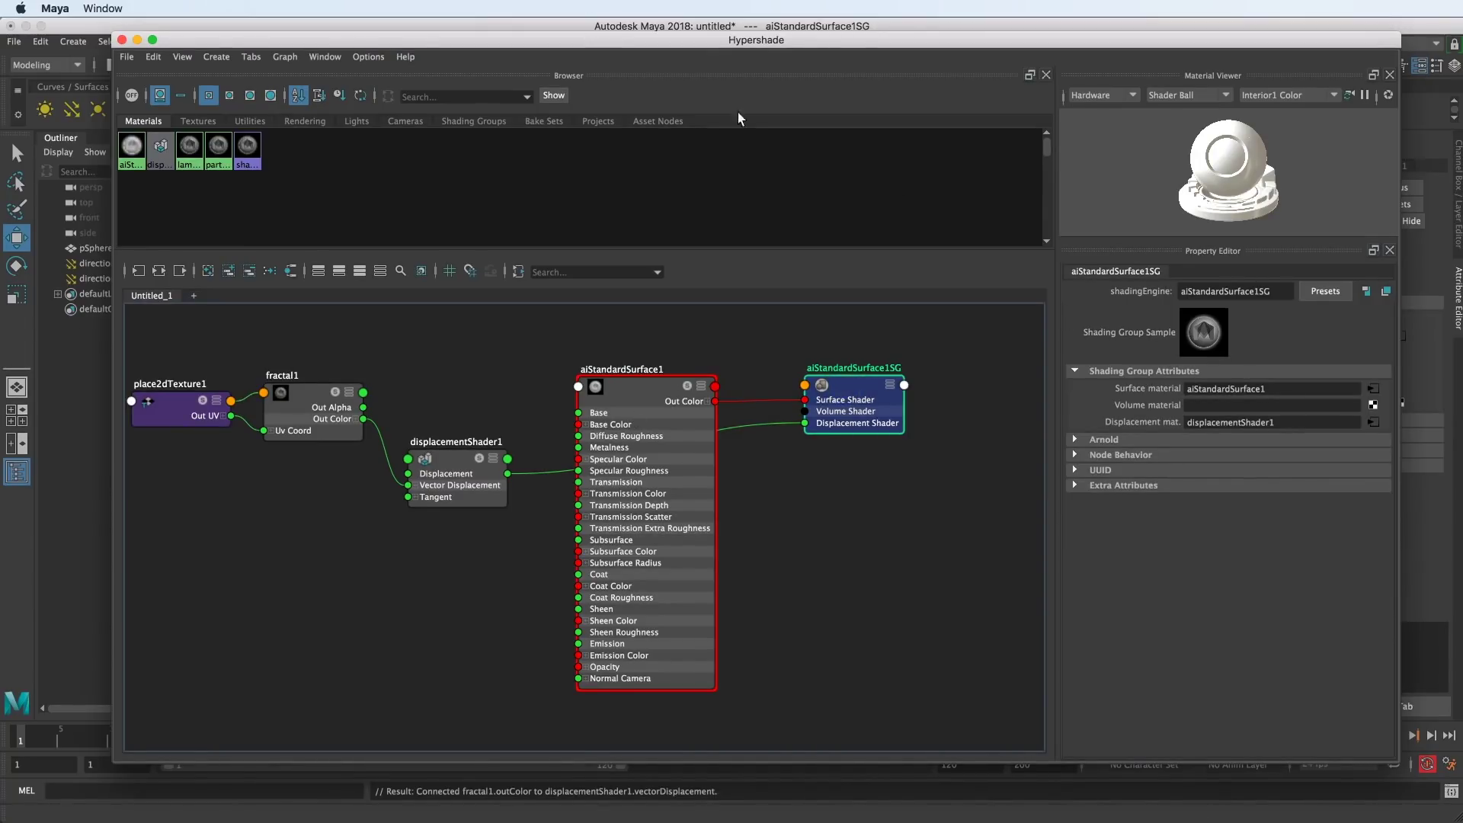
left_click_drag(716, 44, 699, 634)
- Select the sphere and render it in Arnold RenderView
left_click(701, 325)
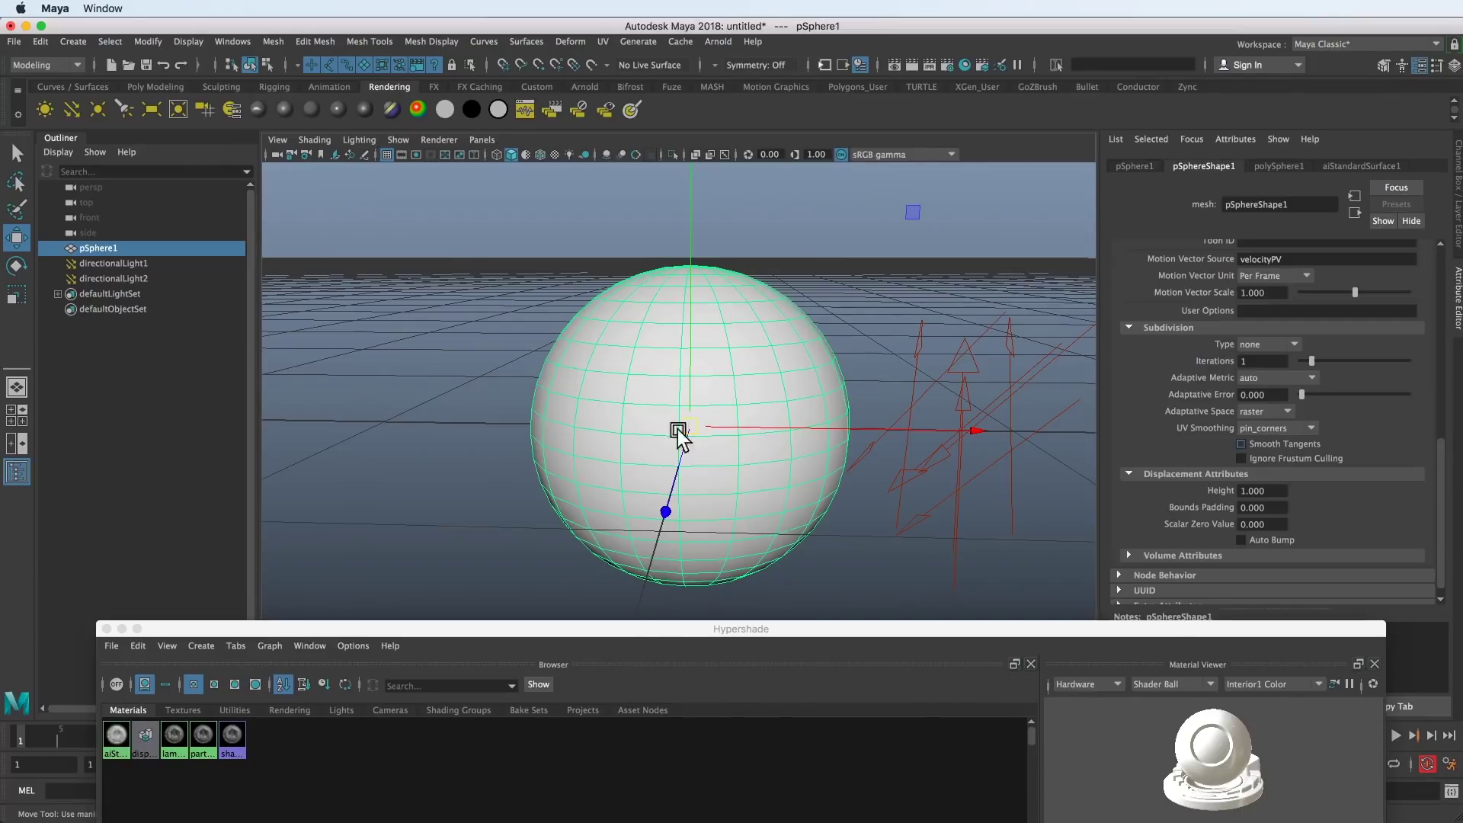
left_click(717, 41)
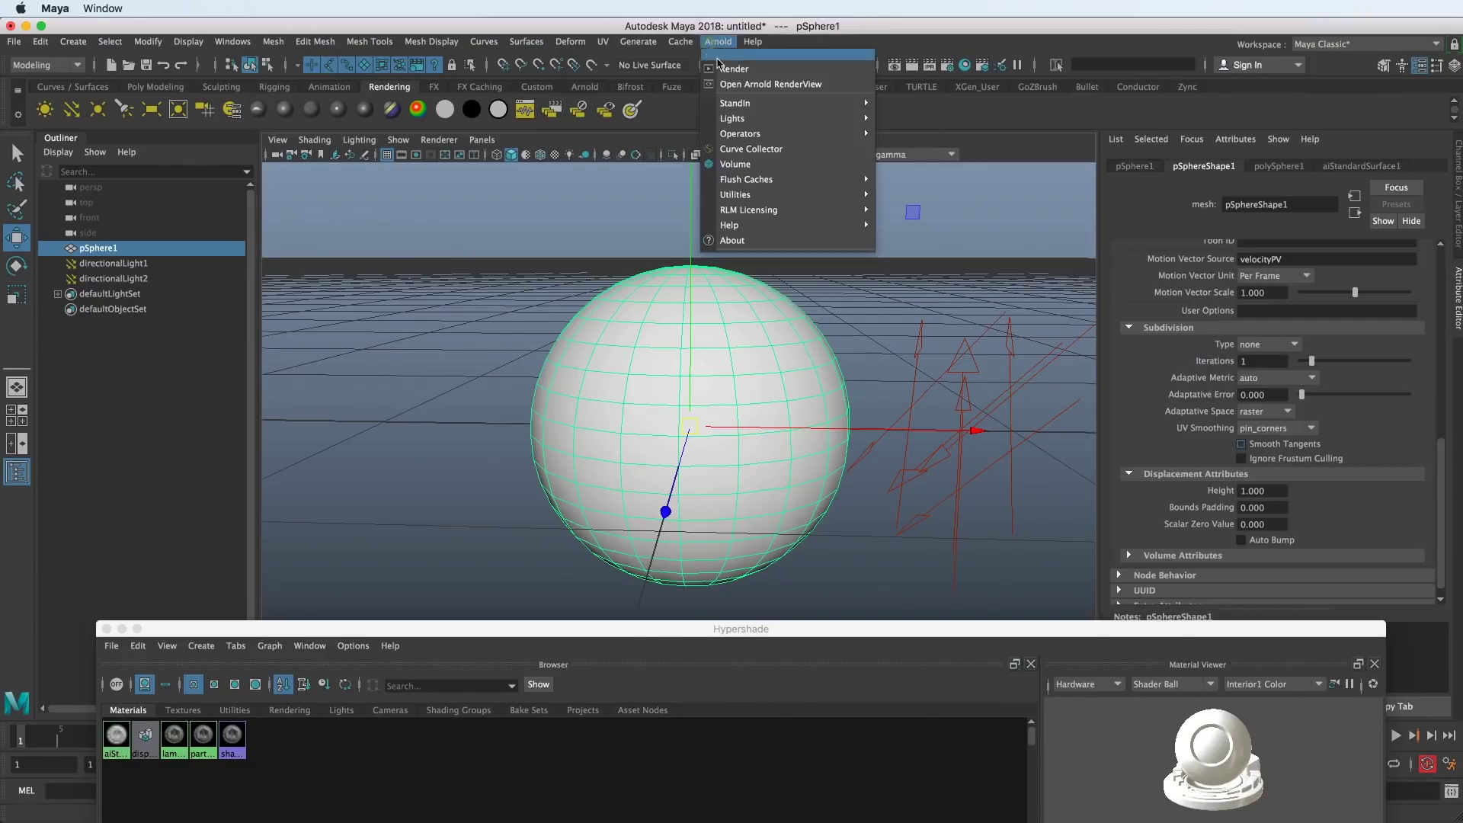
left_click(762, 81)
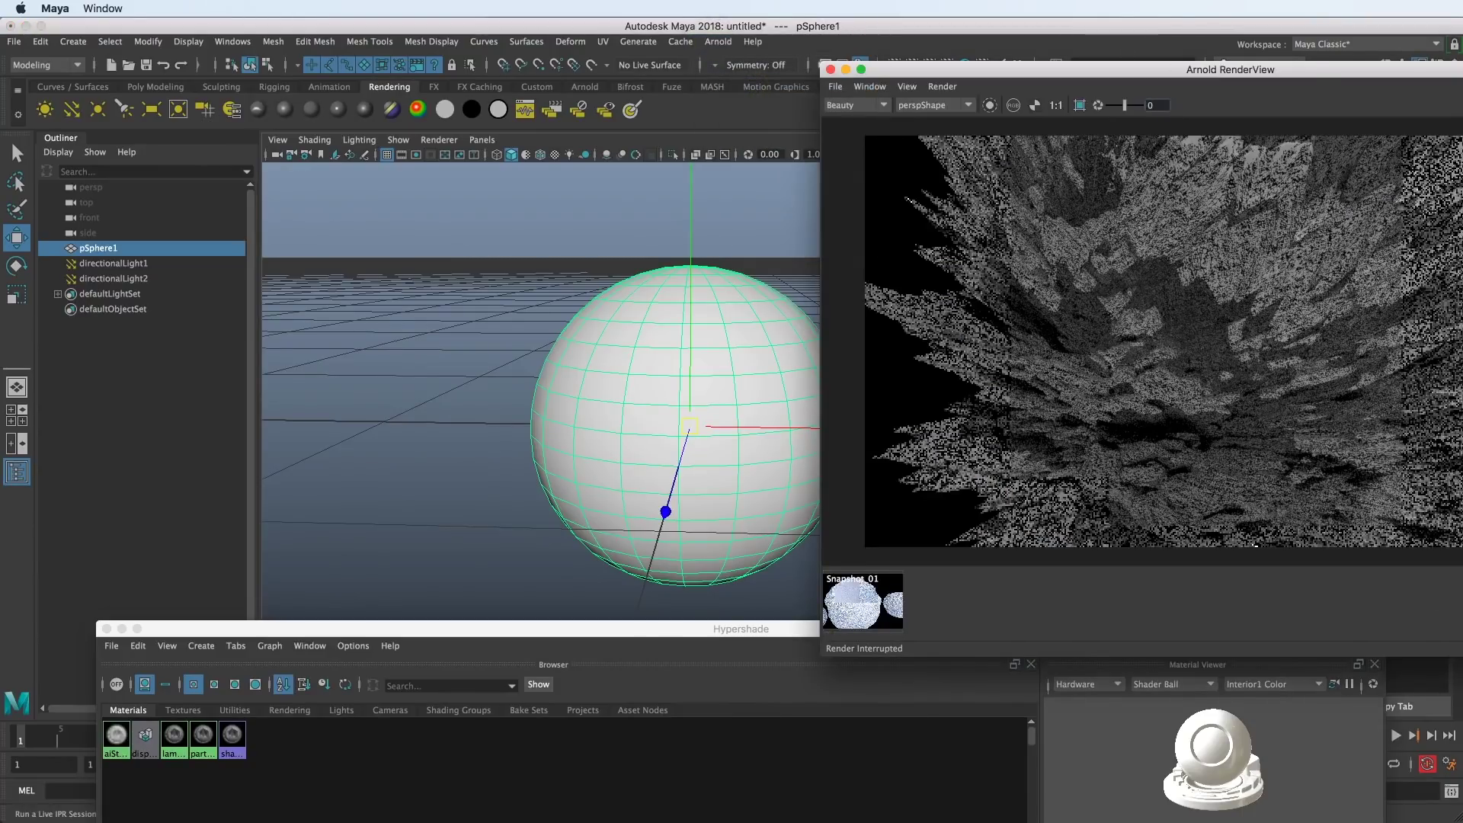
left_click_drag(1169, 74, 594, 67)
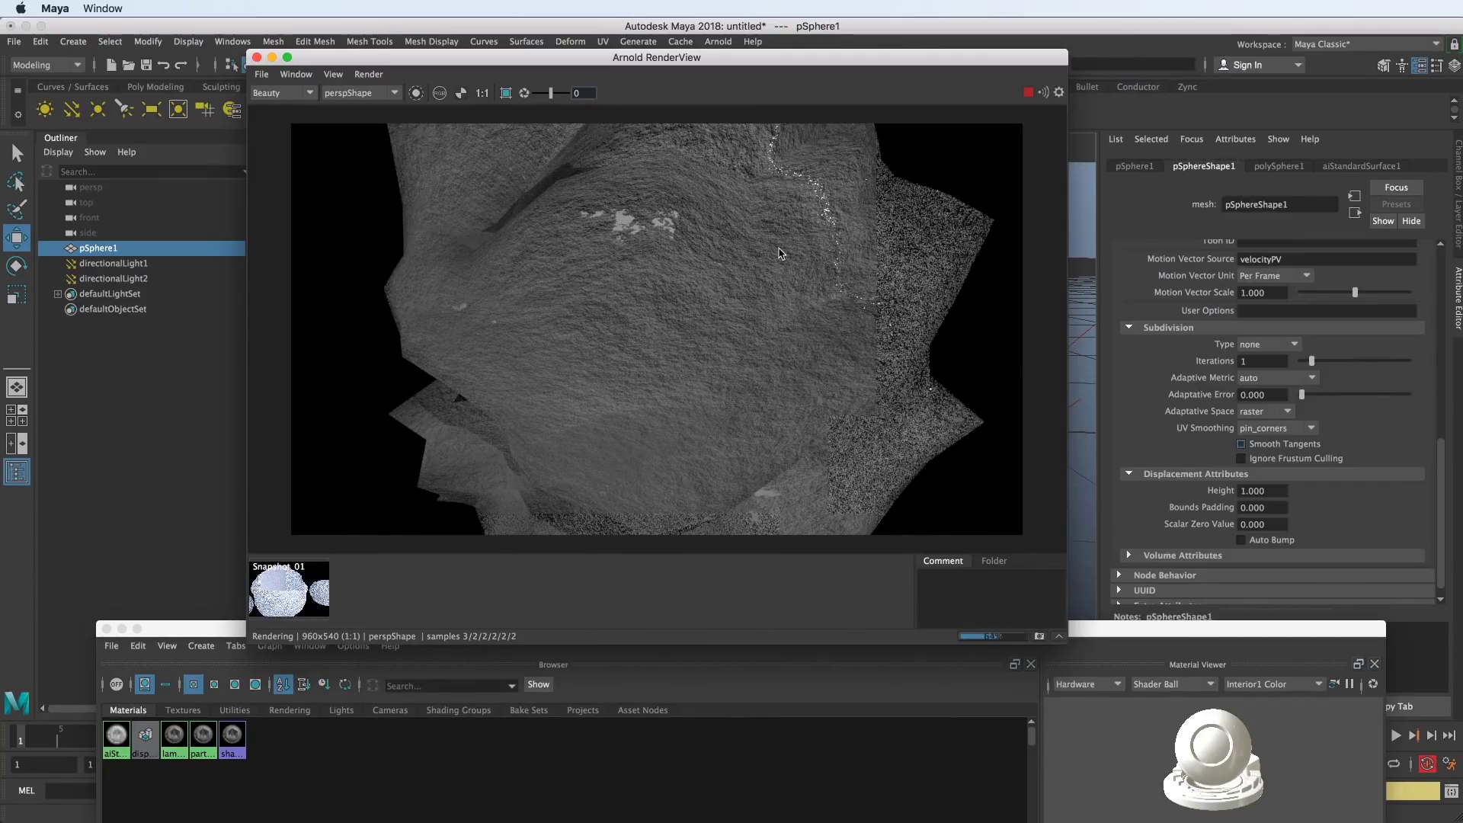
left_click_drag(534, 57, 830, 90)
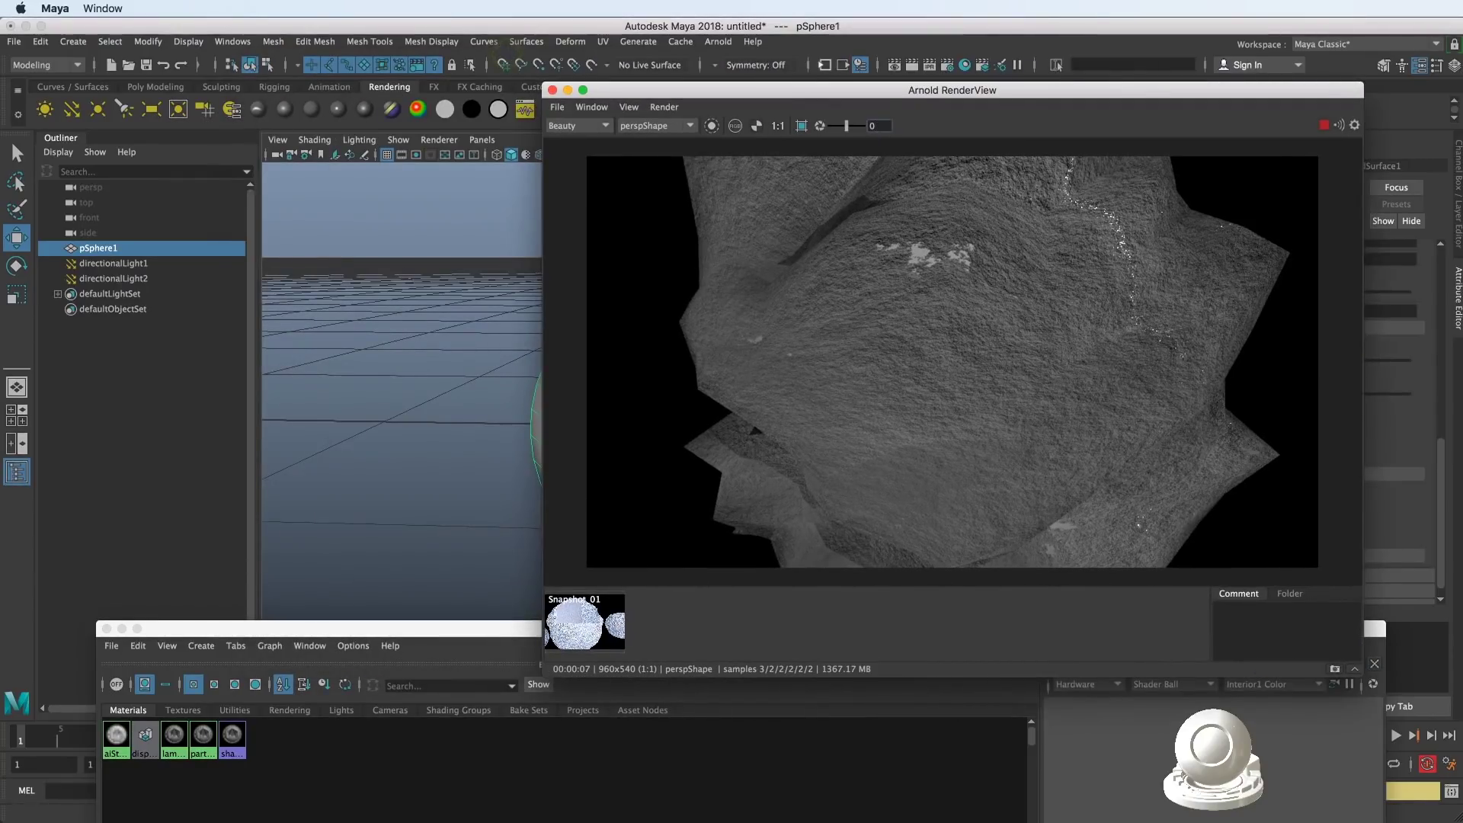
left_click_drag(652, 92, 775, 91)
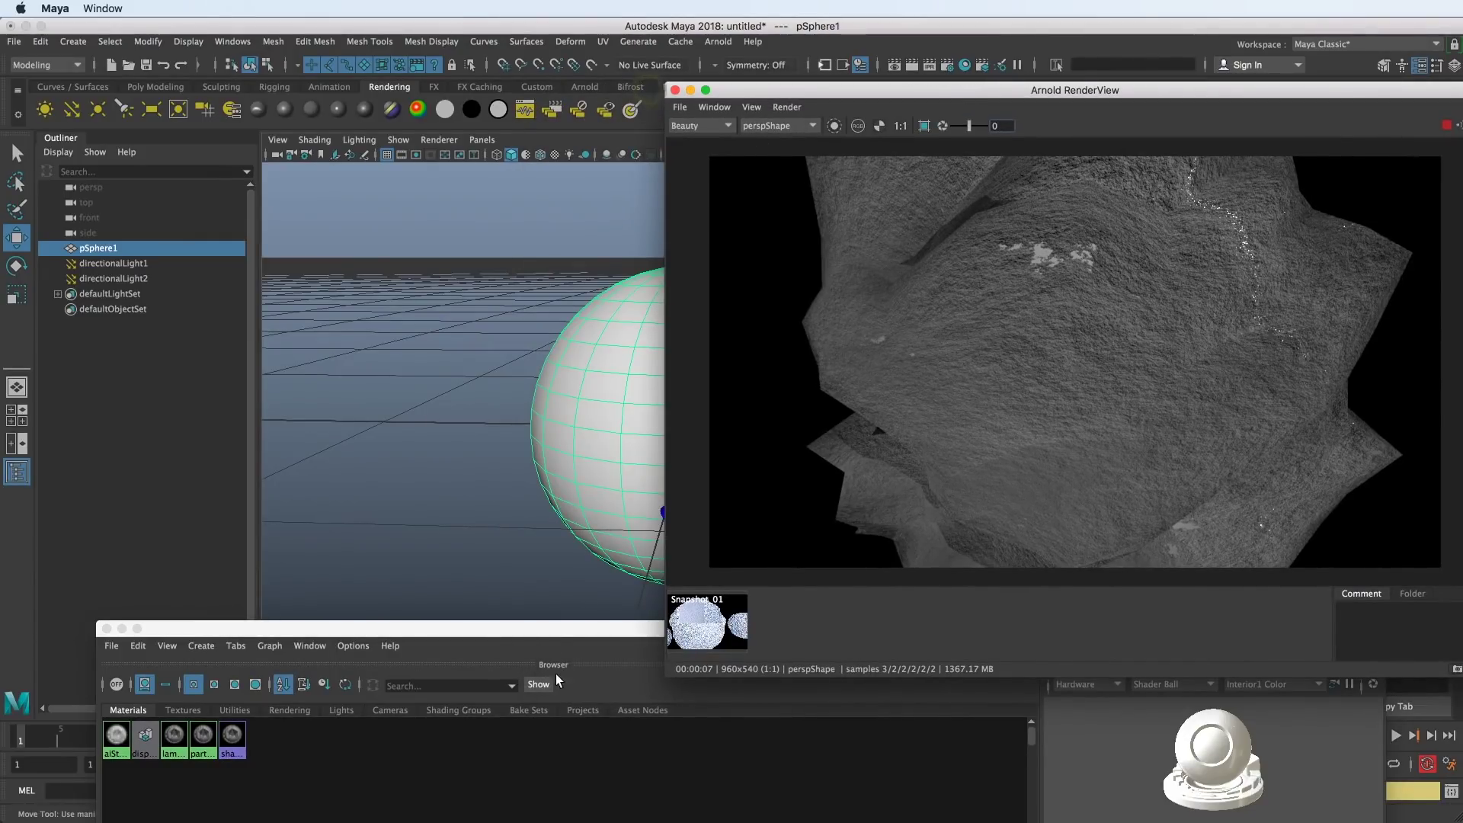
- Preview the fractal1 texture alone, then re-render the sphere with its jagged displacement
left_click_drag(533, 628, 591, 349)
left_click(327, 708)
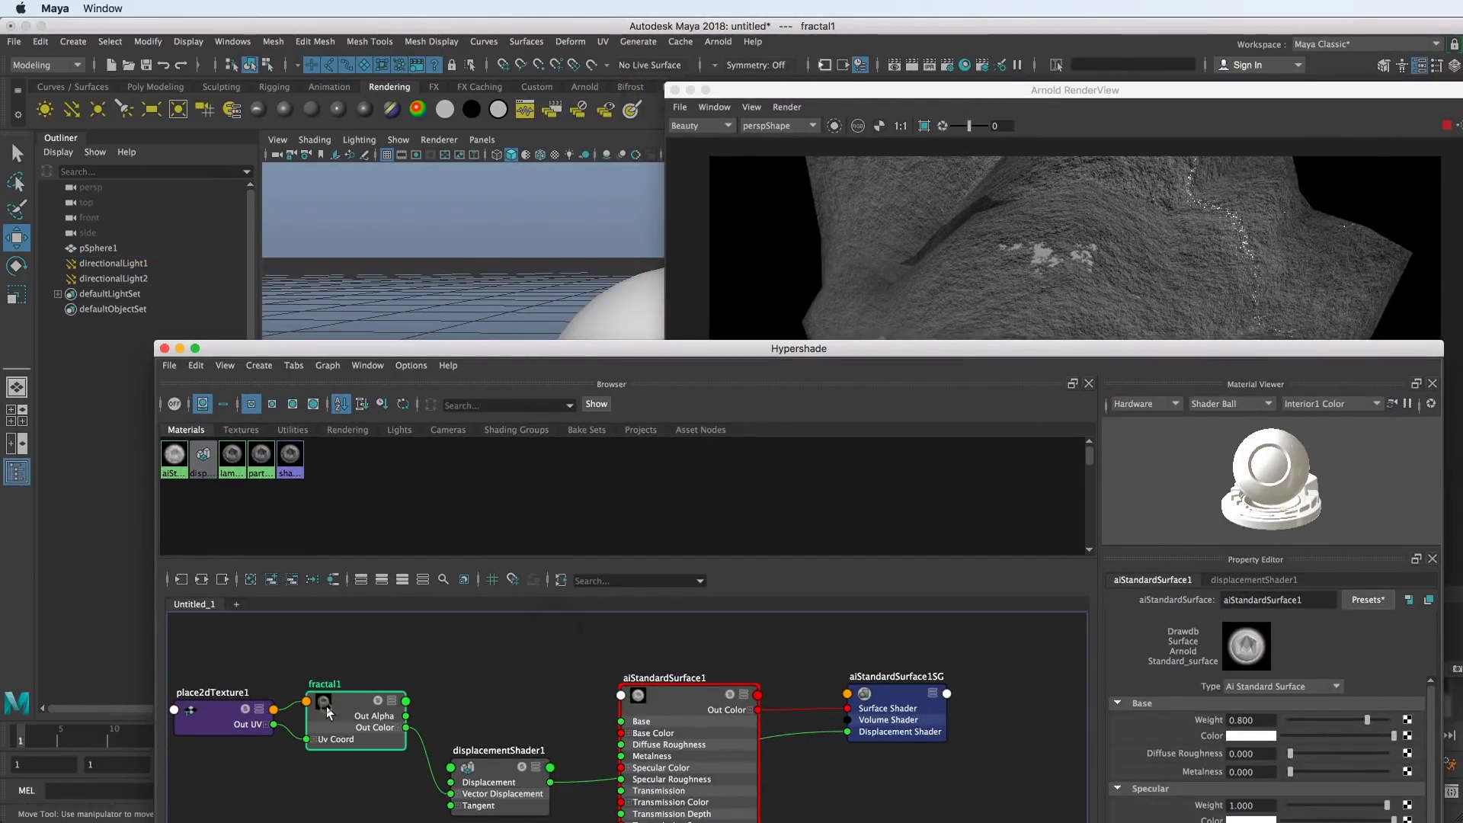
left_click(834, 126)
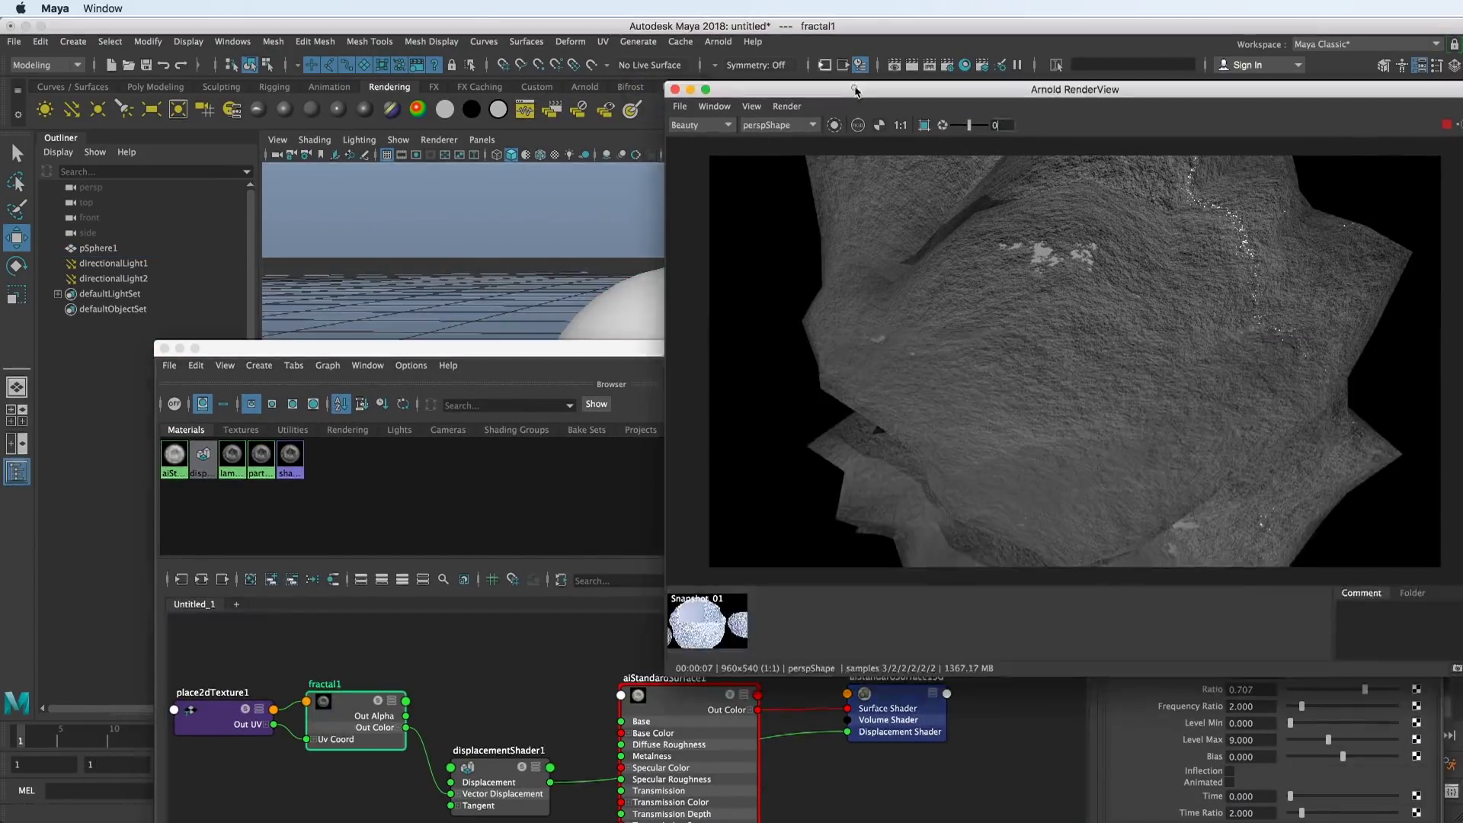
left_click_drag(846, 90, 730, 77)
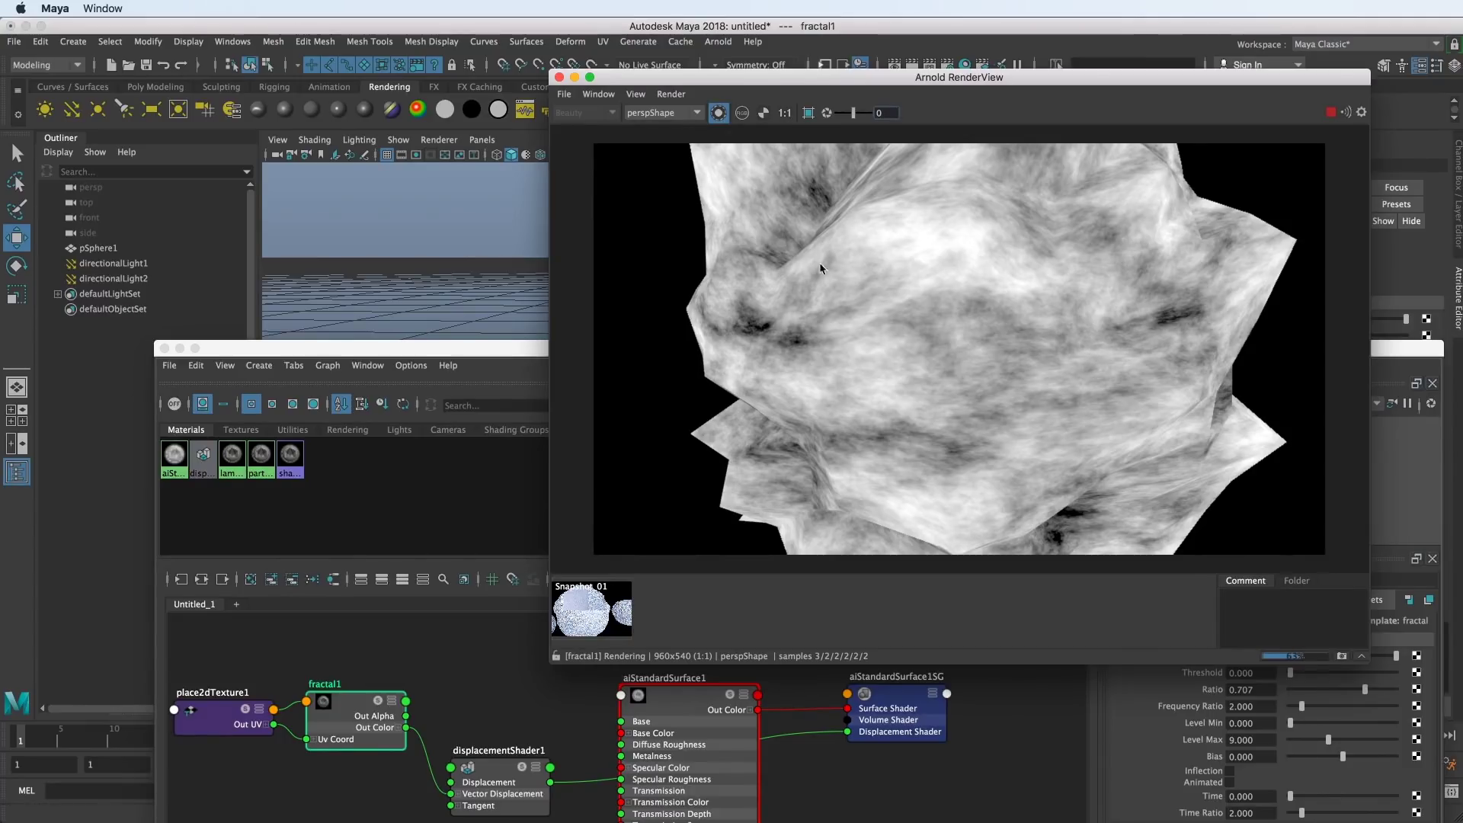
left_click_drag(804, 76, 1232, 141)
left_click(758, 302)
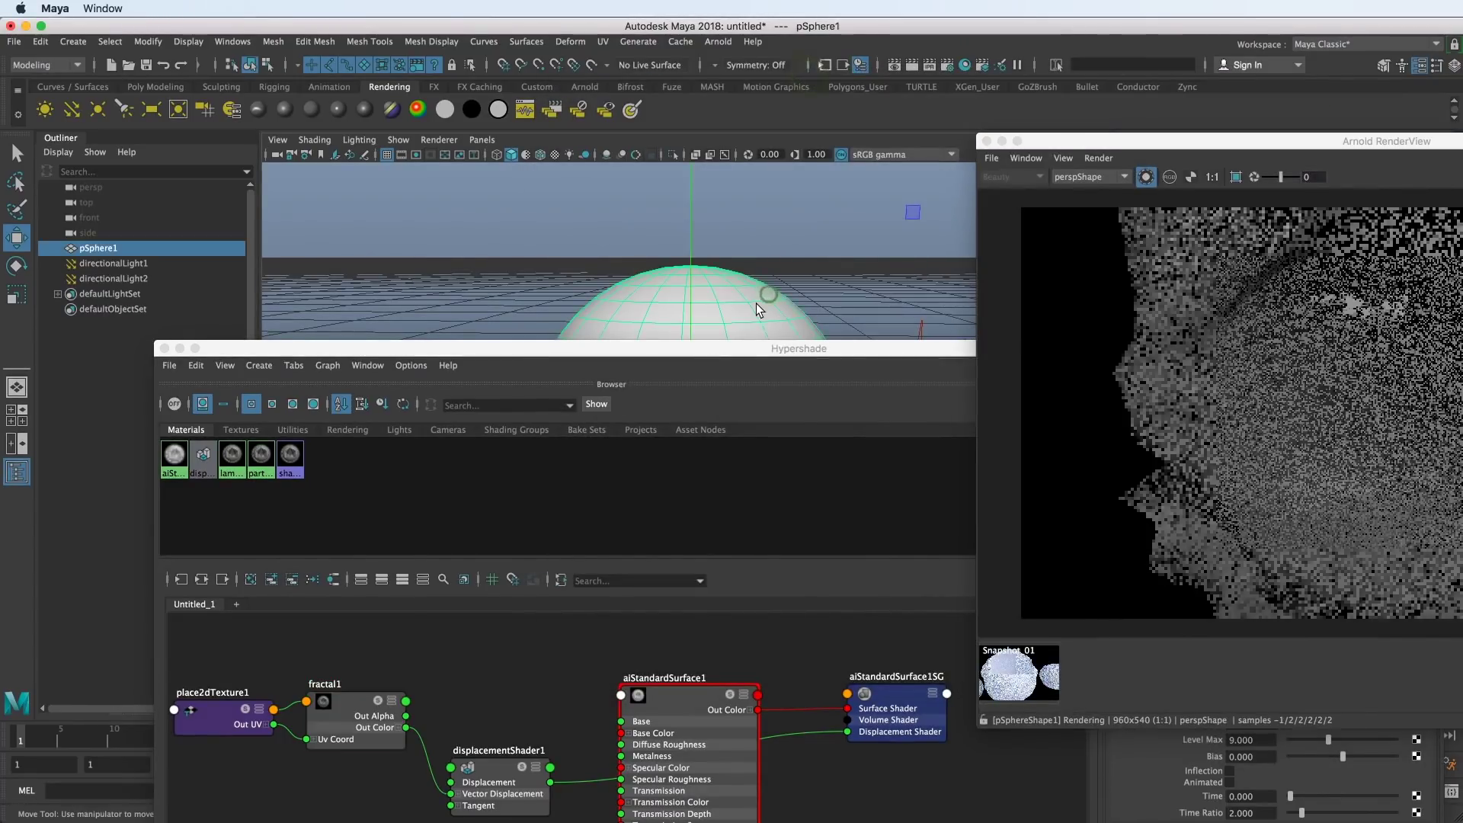
left_click(800, 351)
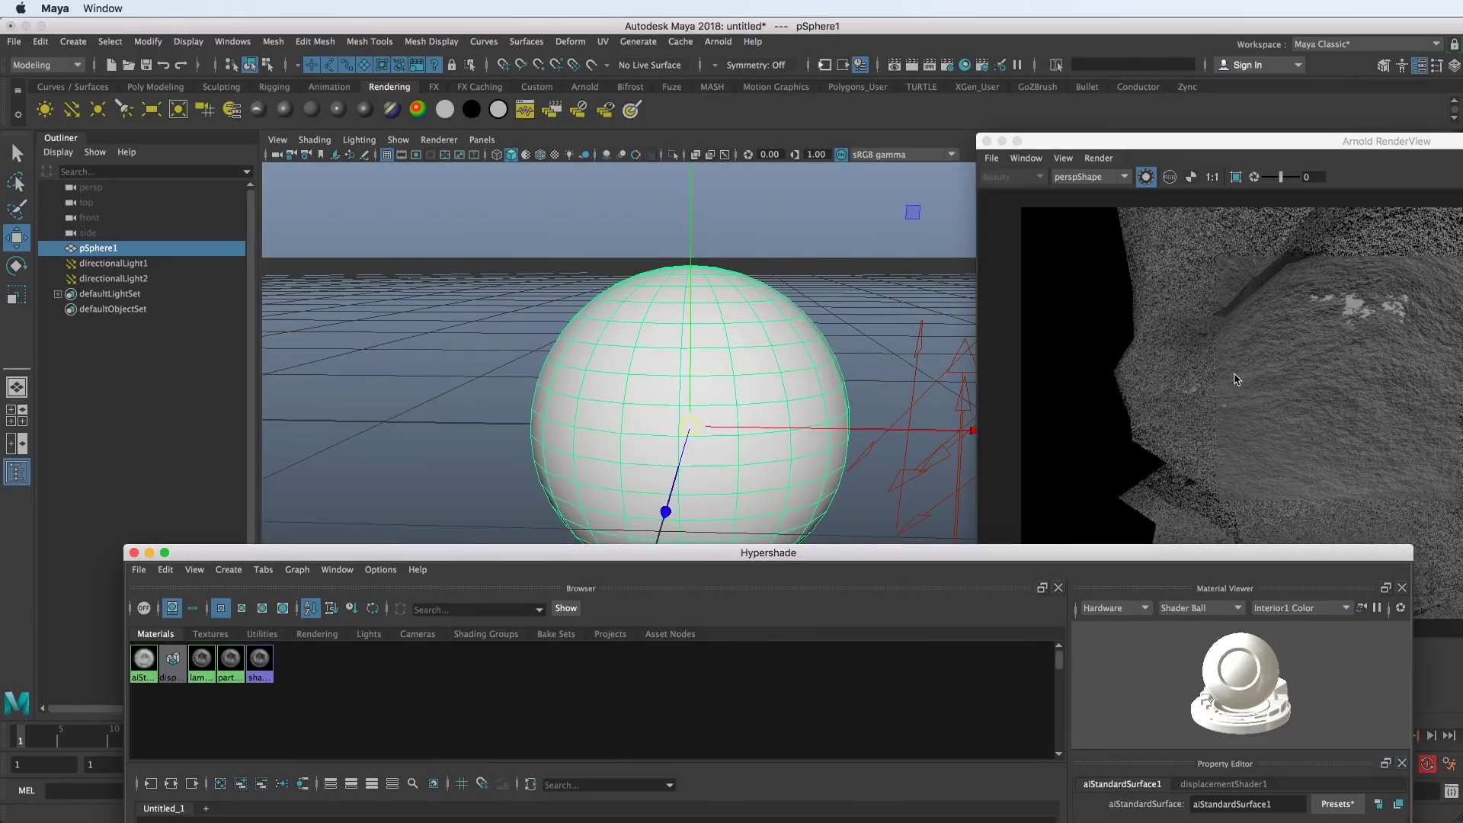
left_click(1219, 251)
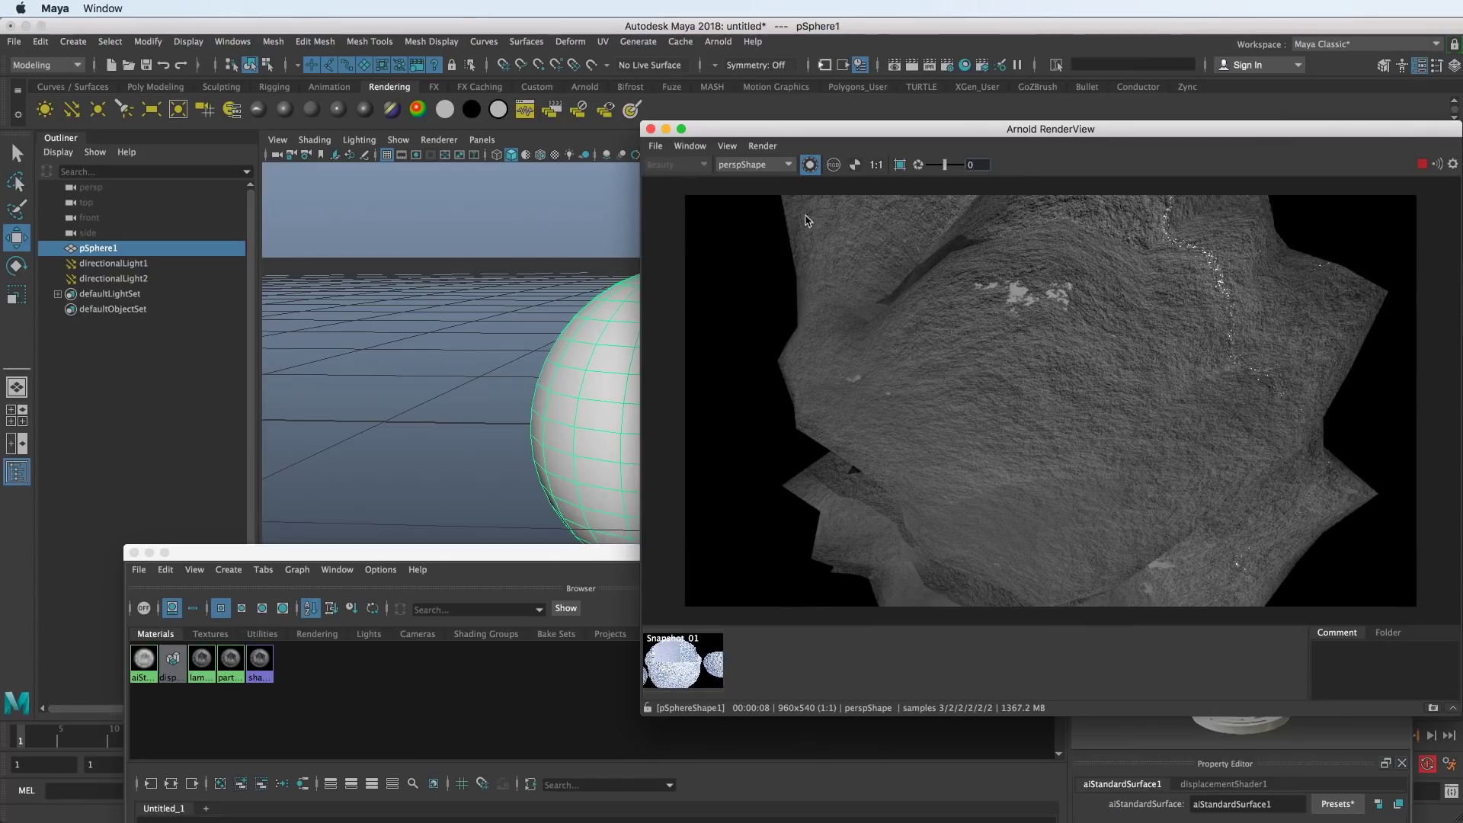
- Close the Arnold render window and expand the sphere's Arnold shape settings in pSphereShape1
left_click(651, 129)
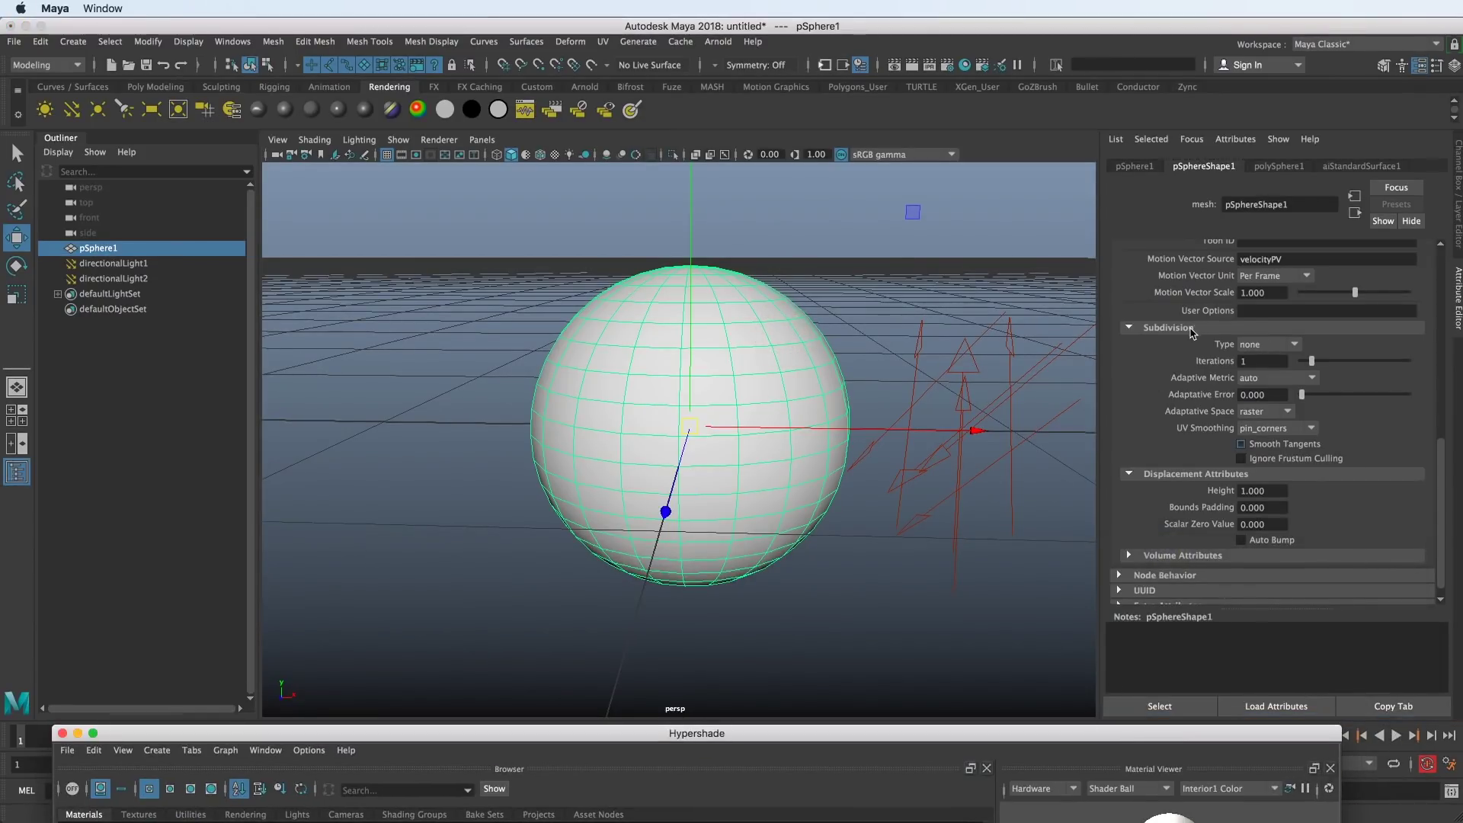
scroll(1193, 335, "up", 6)
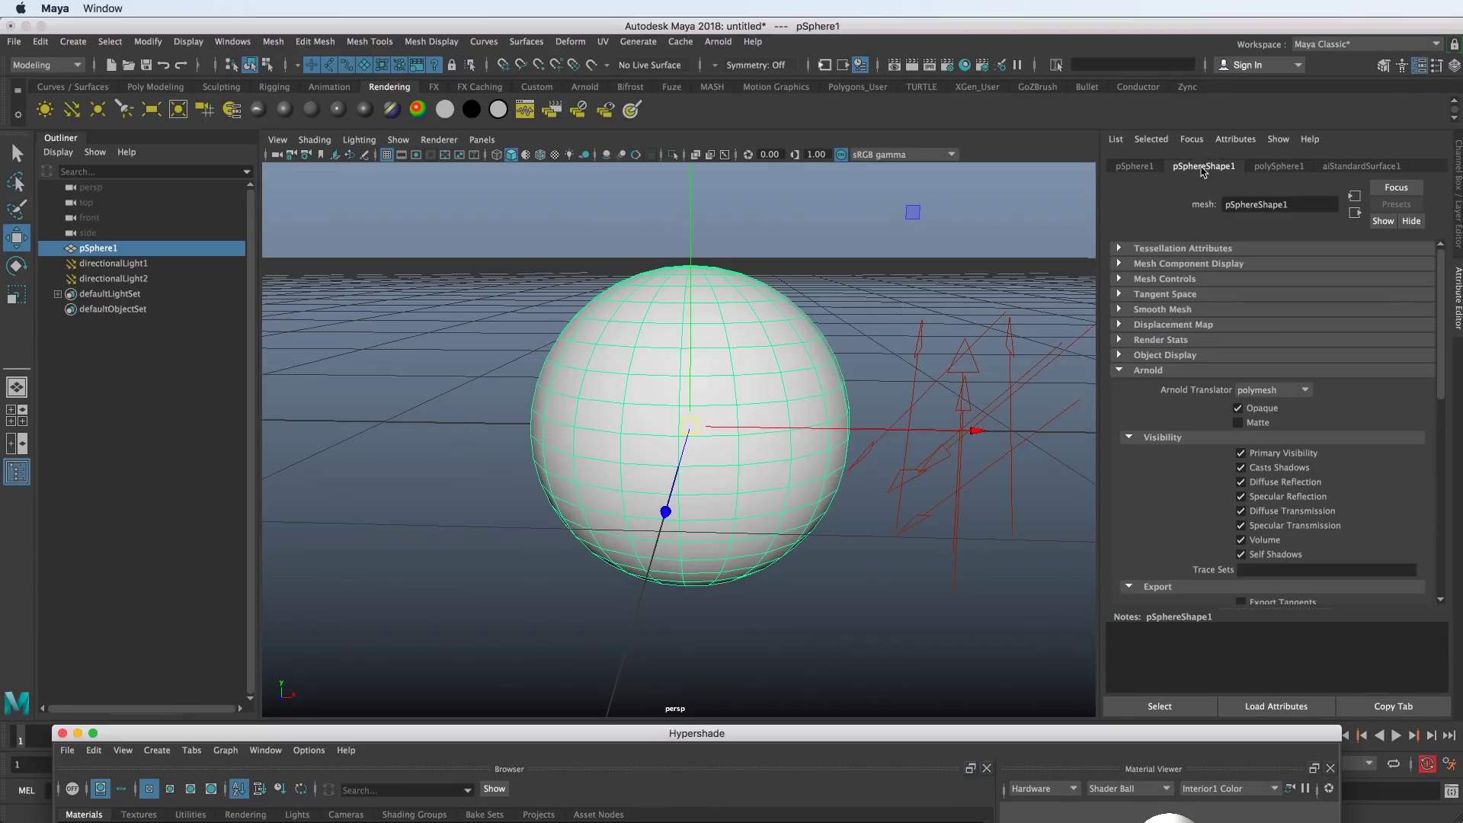
scroll(1202, 446, "down", 8)
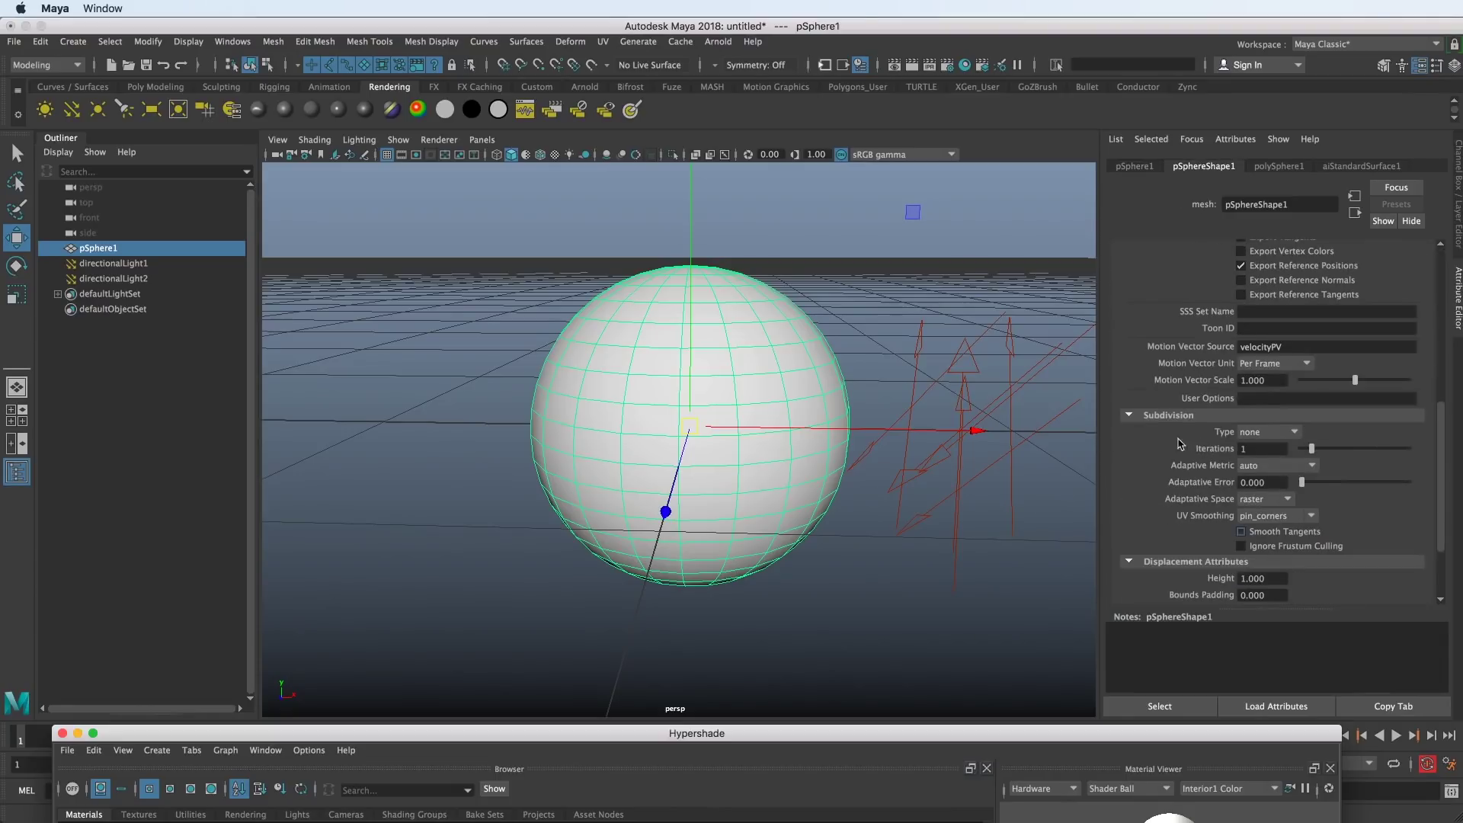
scroll(1152, 439, "up", 3)
scroll(1151, 396, "up", 5)
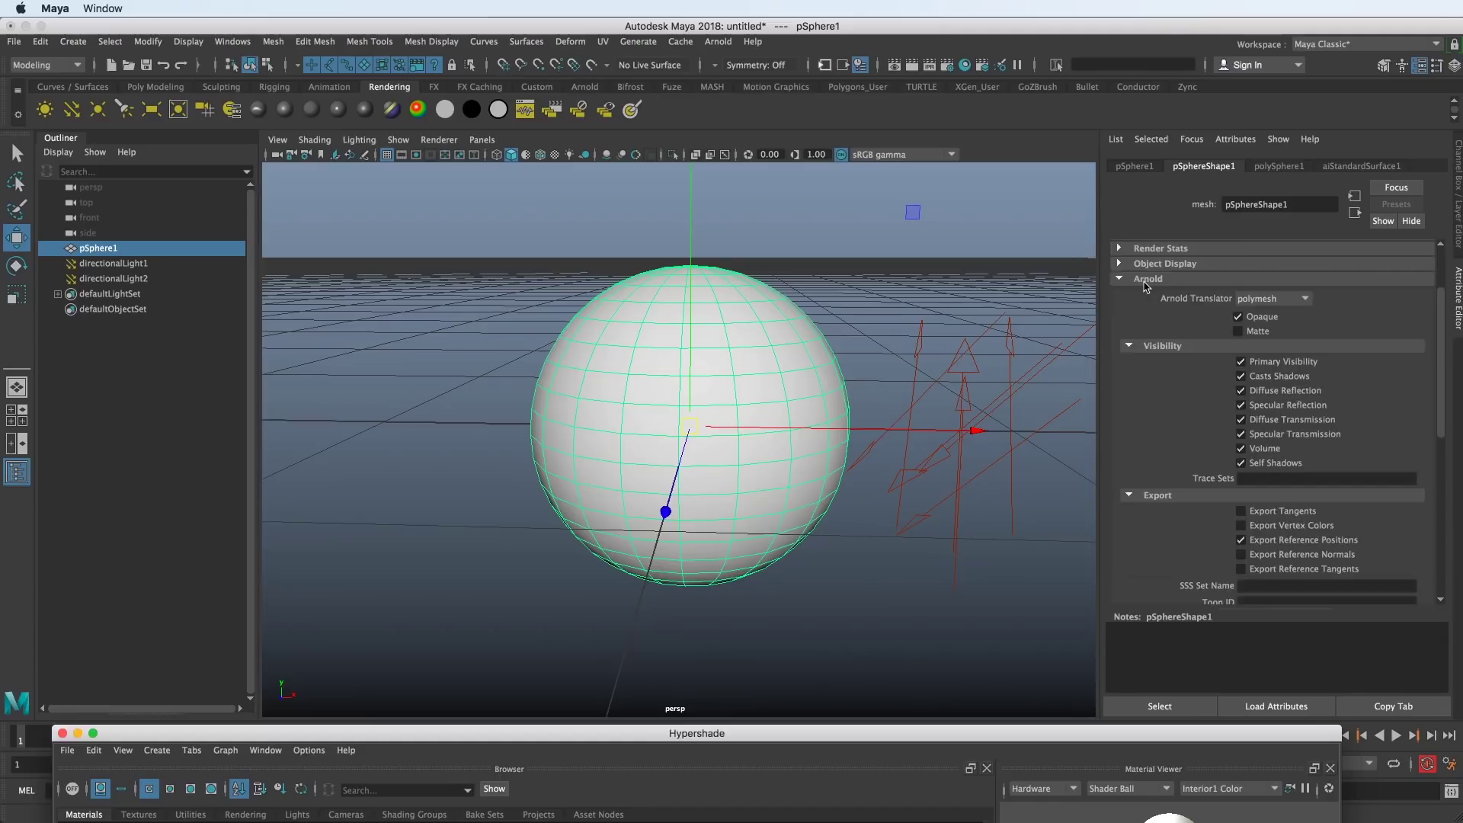
left_click(1140, 311)
left_click(1154, 371)
scroll(1191, 486, "down", 10)
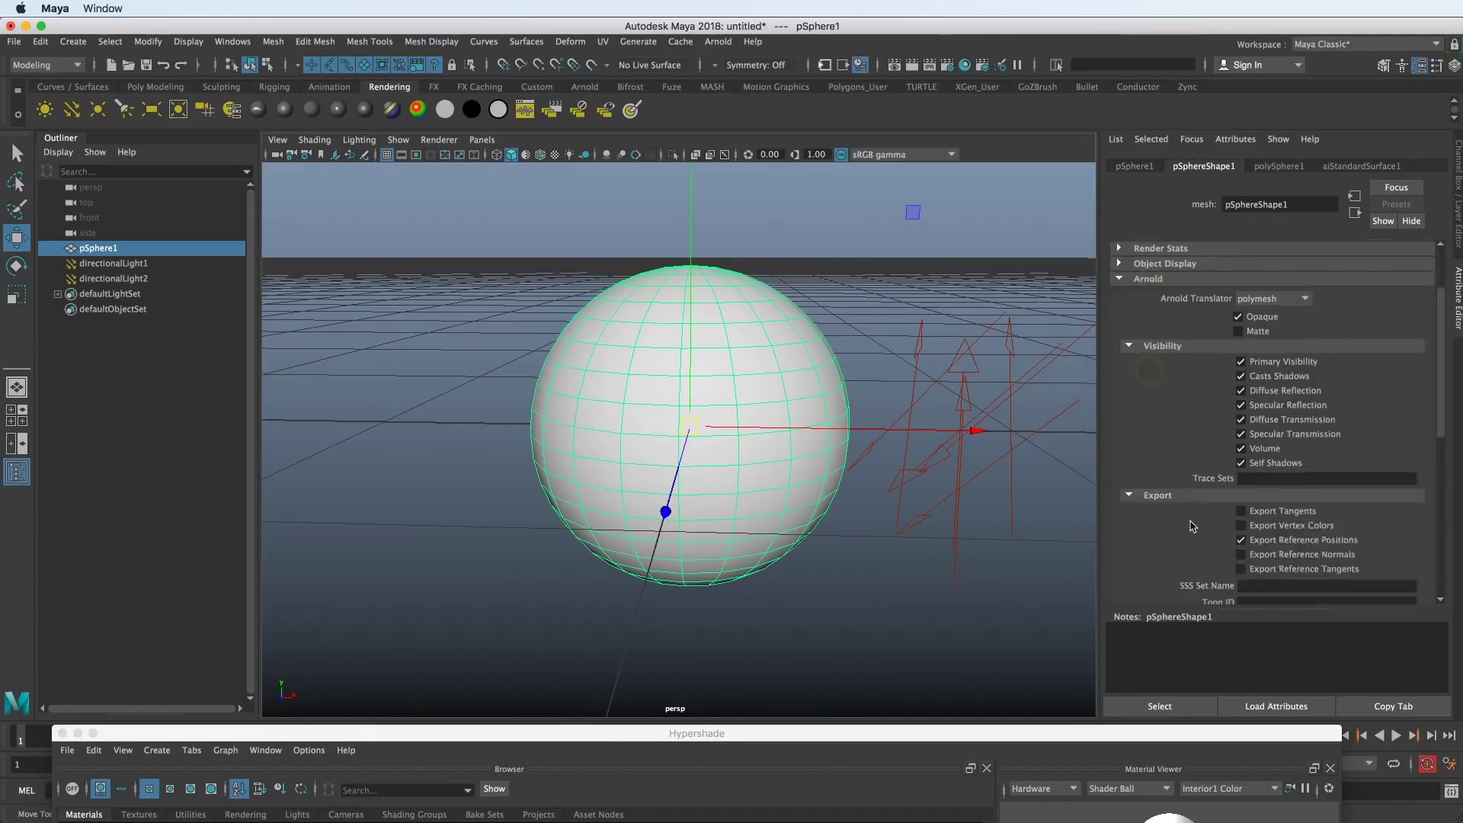
- Set the sphere's Arnold Subdivision Type to catclark with 4 iterations
left_click(1163, 371)
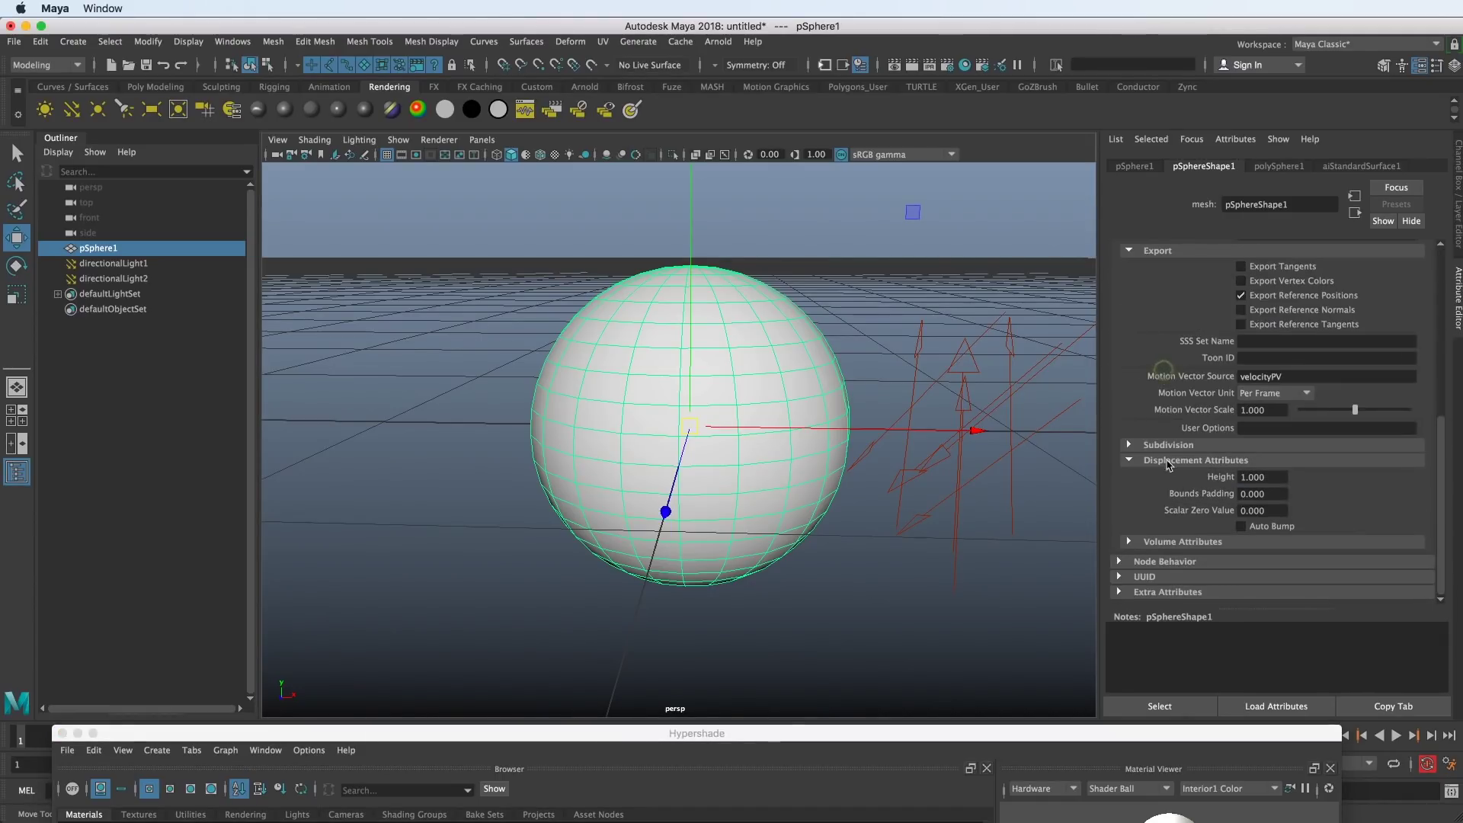
left_click(1161, 441)
scroll(1196, 480, "down", 3)
left_click(1274, 336)
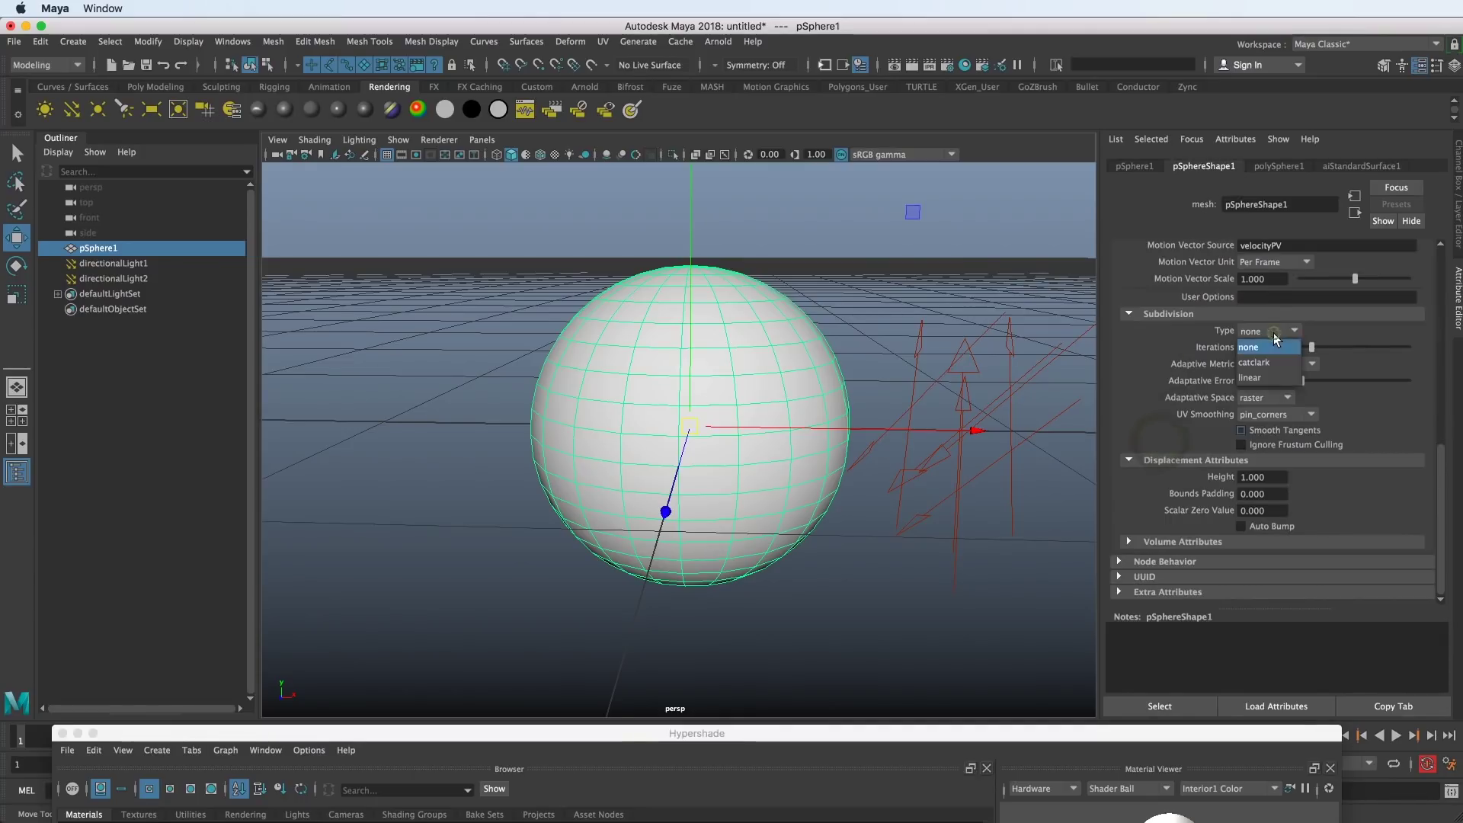
left_click(1273, 357)
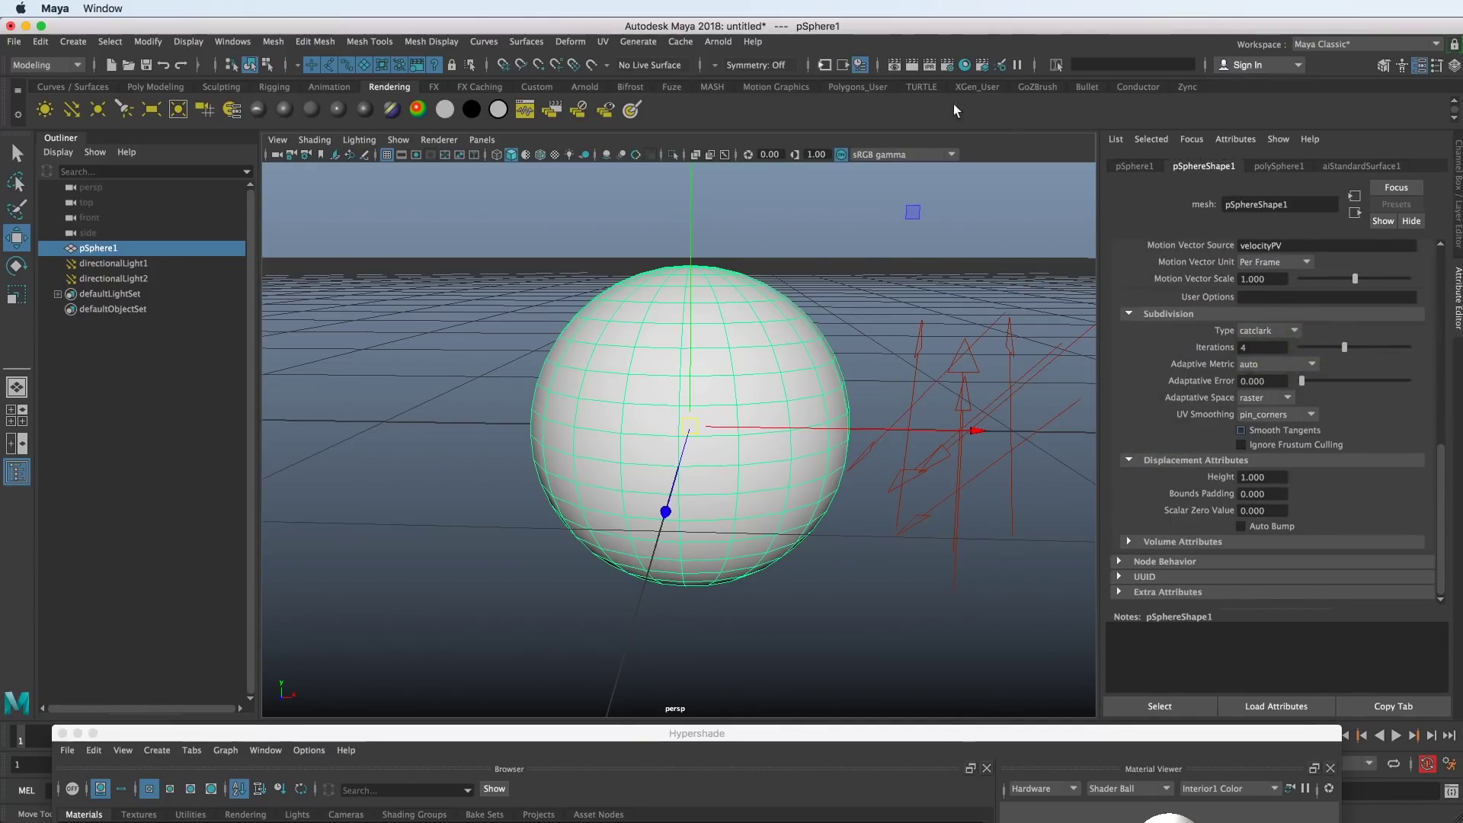
- Render the subdivided sphere in Arnold RenderView, then raise the Hypershade window into view
left_click(718, 42)
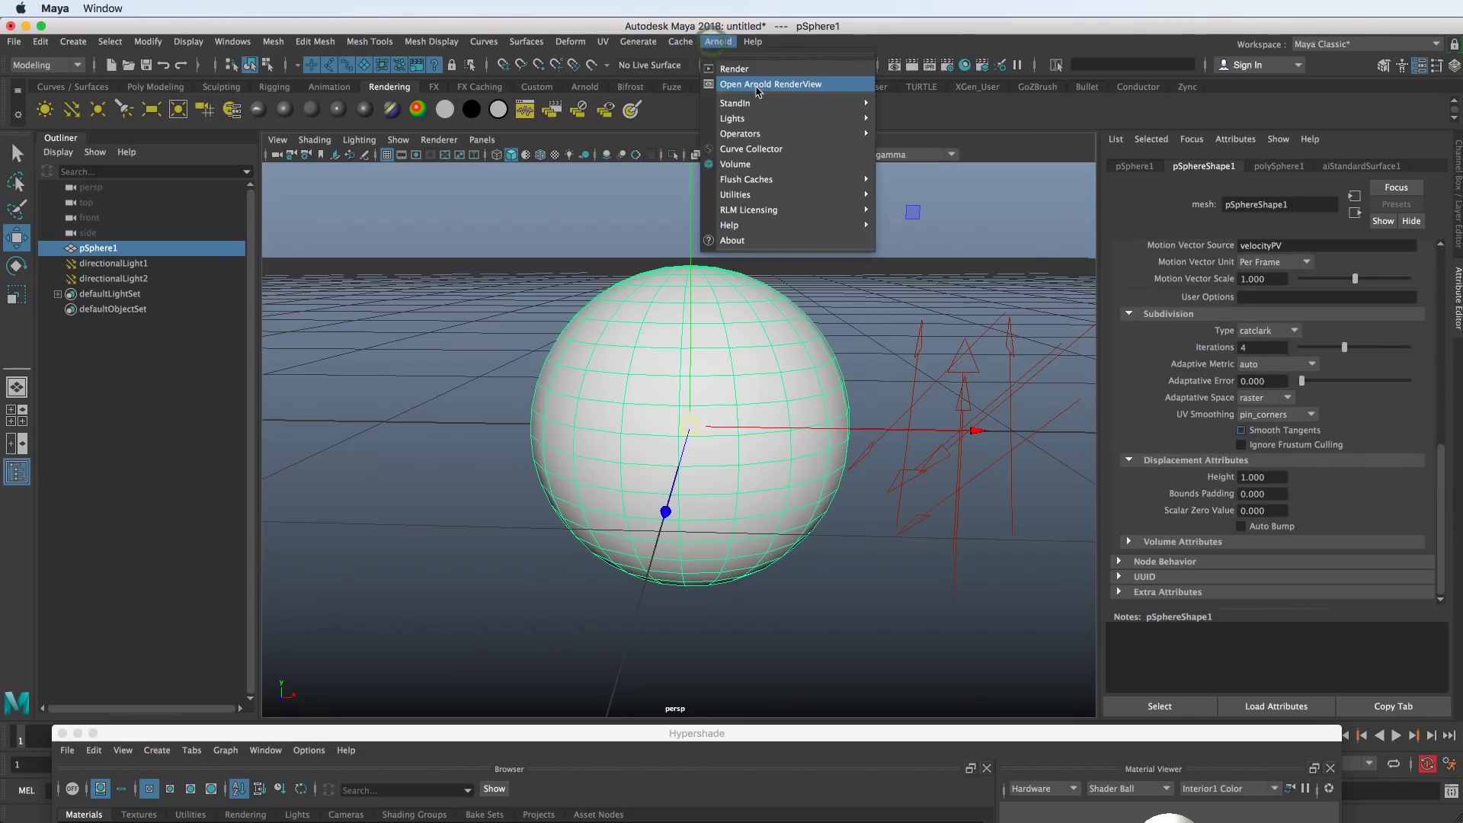
left_click(759, 84)
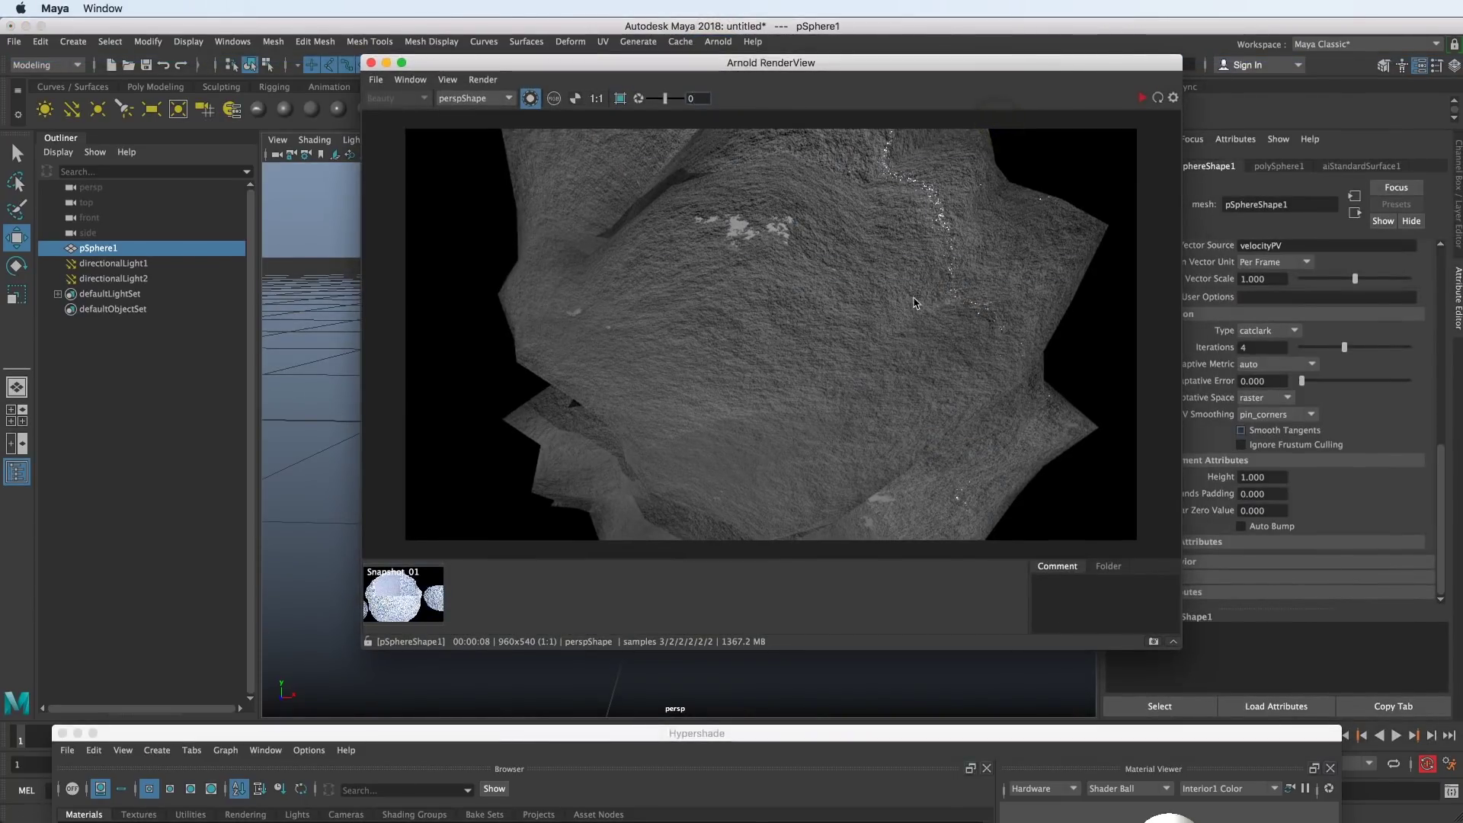
left_click(1141, 97)
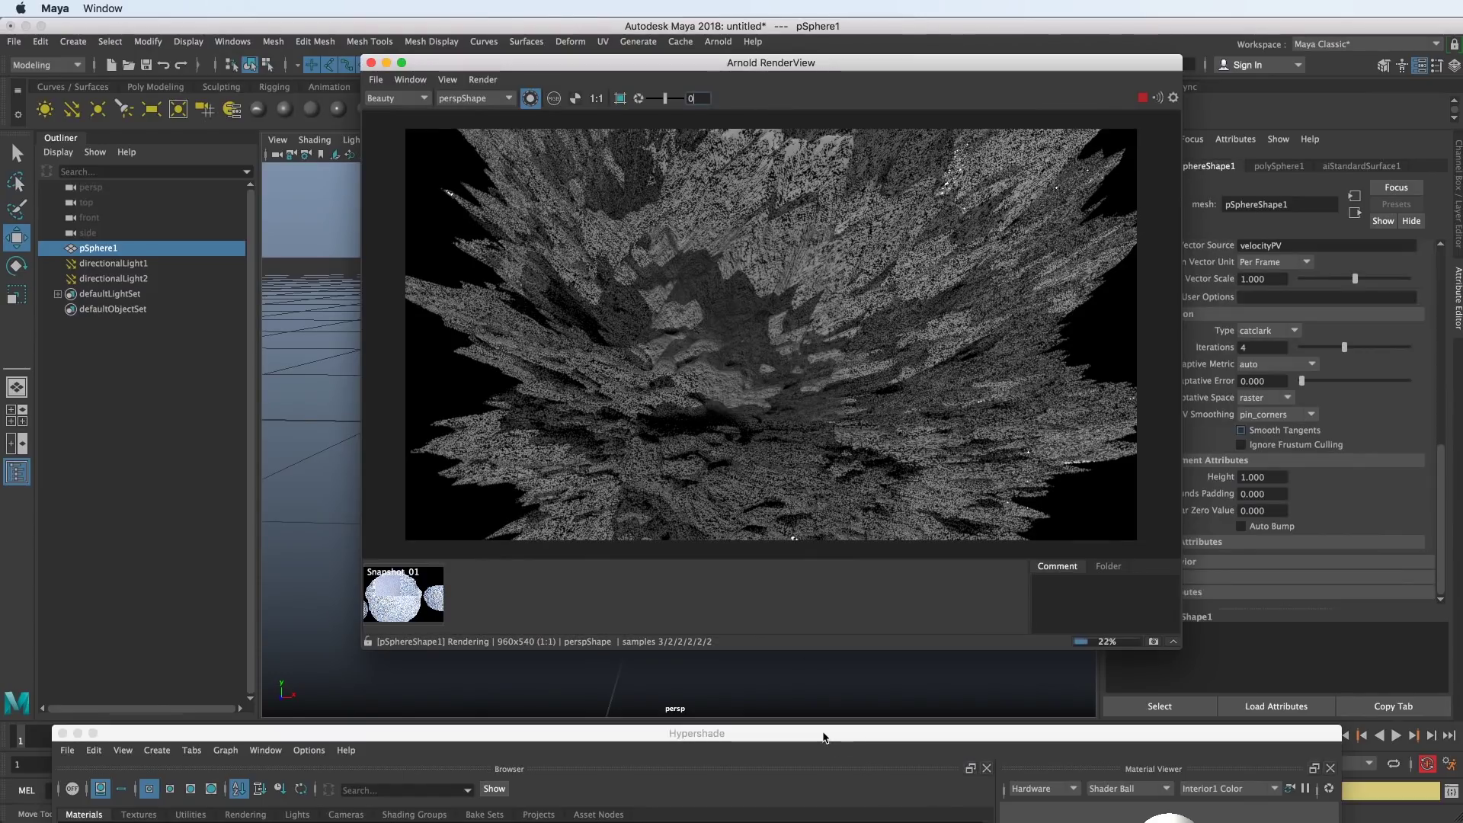
left_click_drag(824, 732, 904, 466)
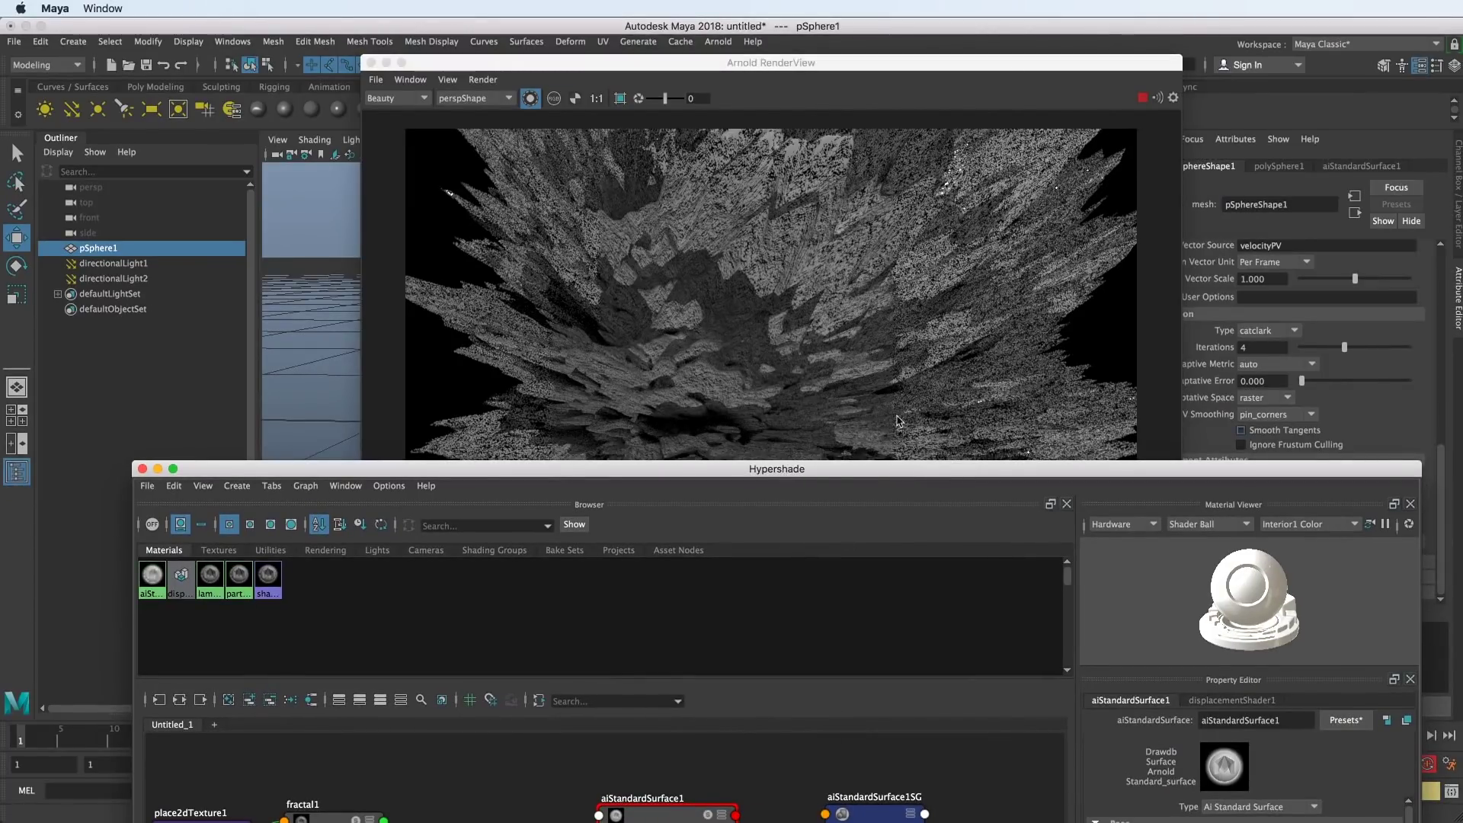
- Stop the running Arnold render and reposition the Hypershade window
left_click(1142, 98)
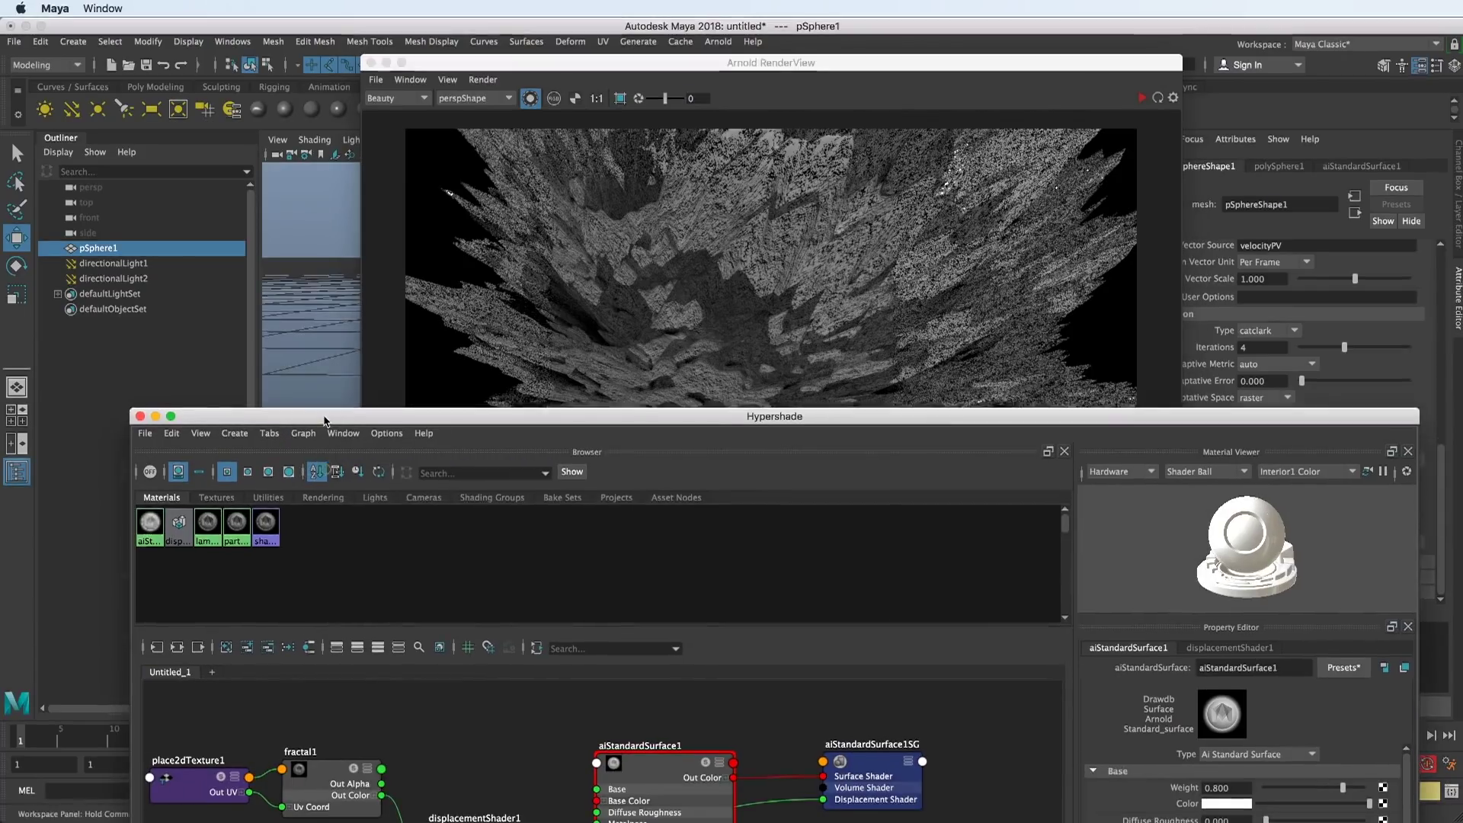
left_click_drag(326, 469, 327, 416)
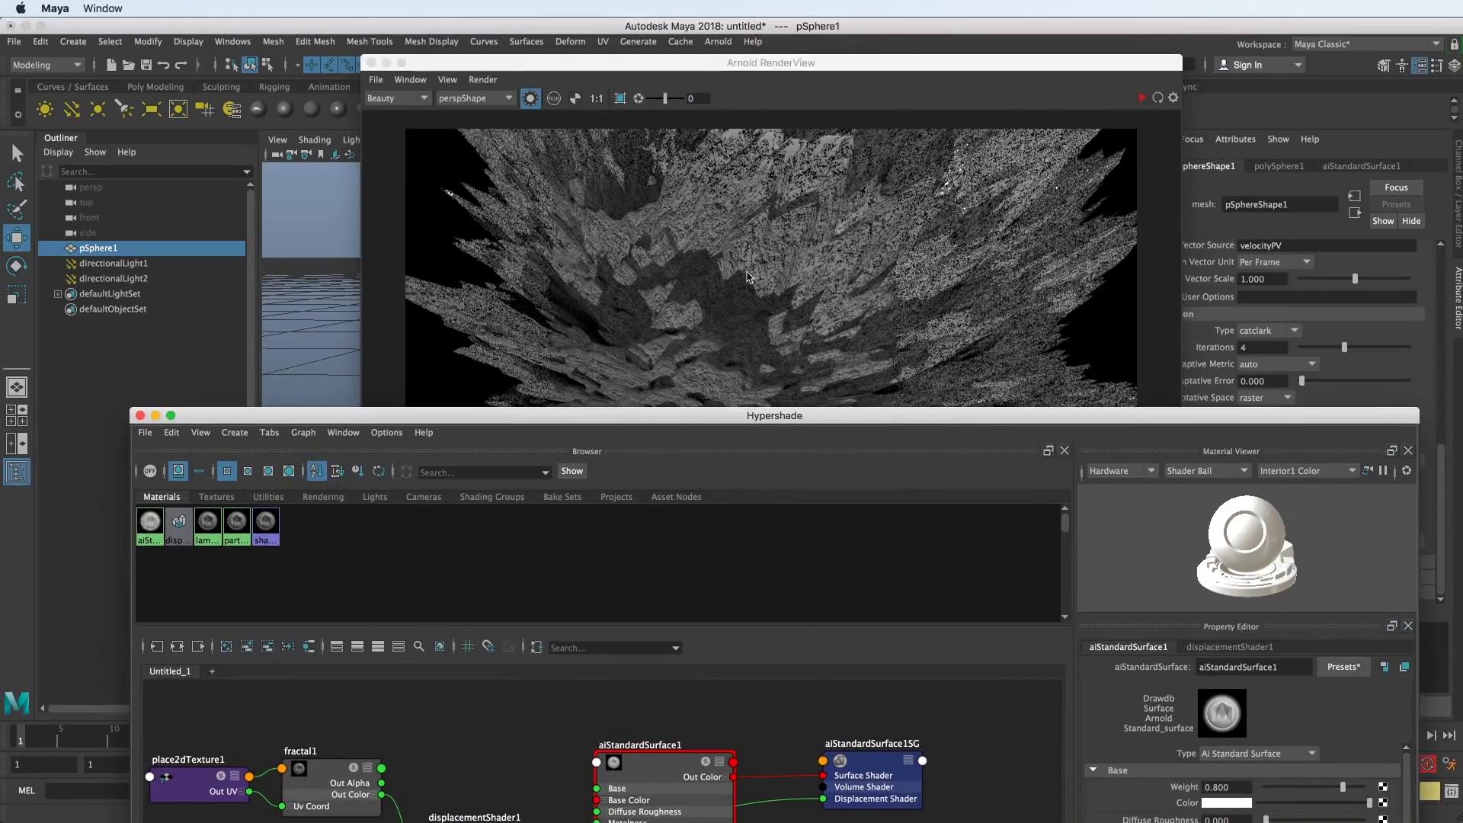
mouse_move(753, 423)
left_mouse_down()
mouse_move(738, 302)
mouse_move(737, 448)
left_mouse_up()
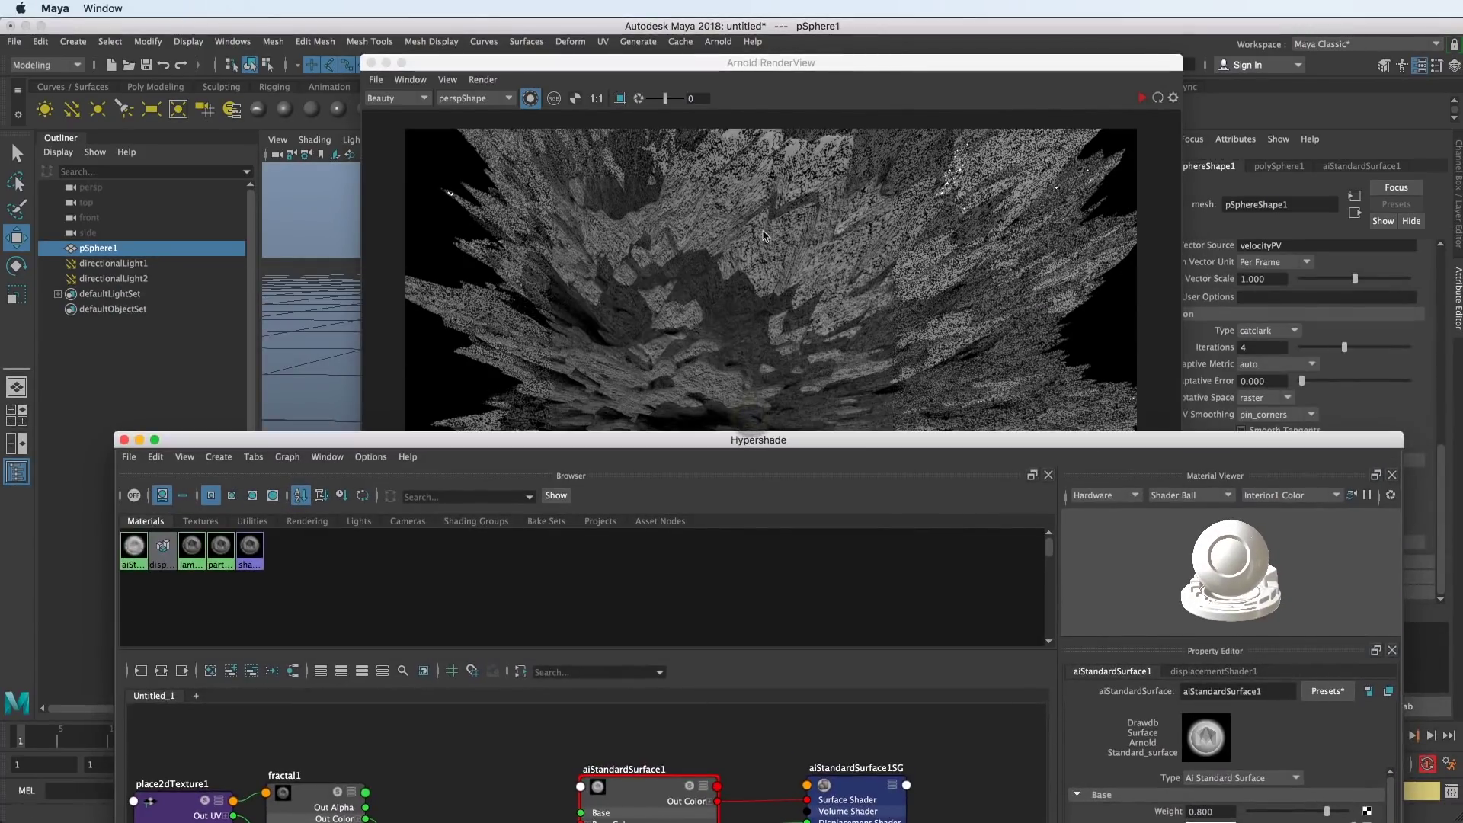
- Start a live IPR render and bring Hypershade forward with fractal1 selected
left_click(1023, 61)
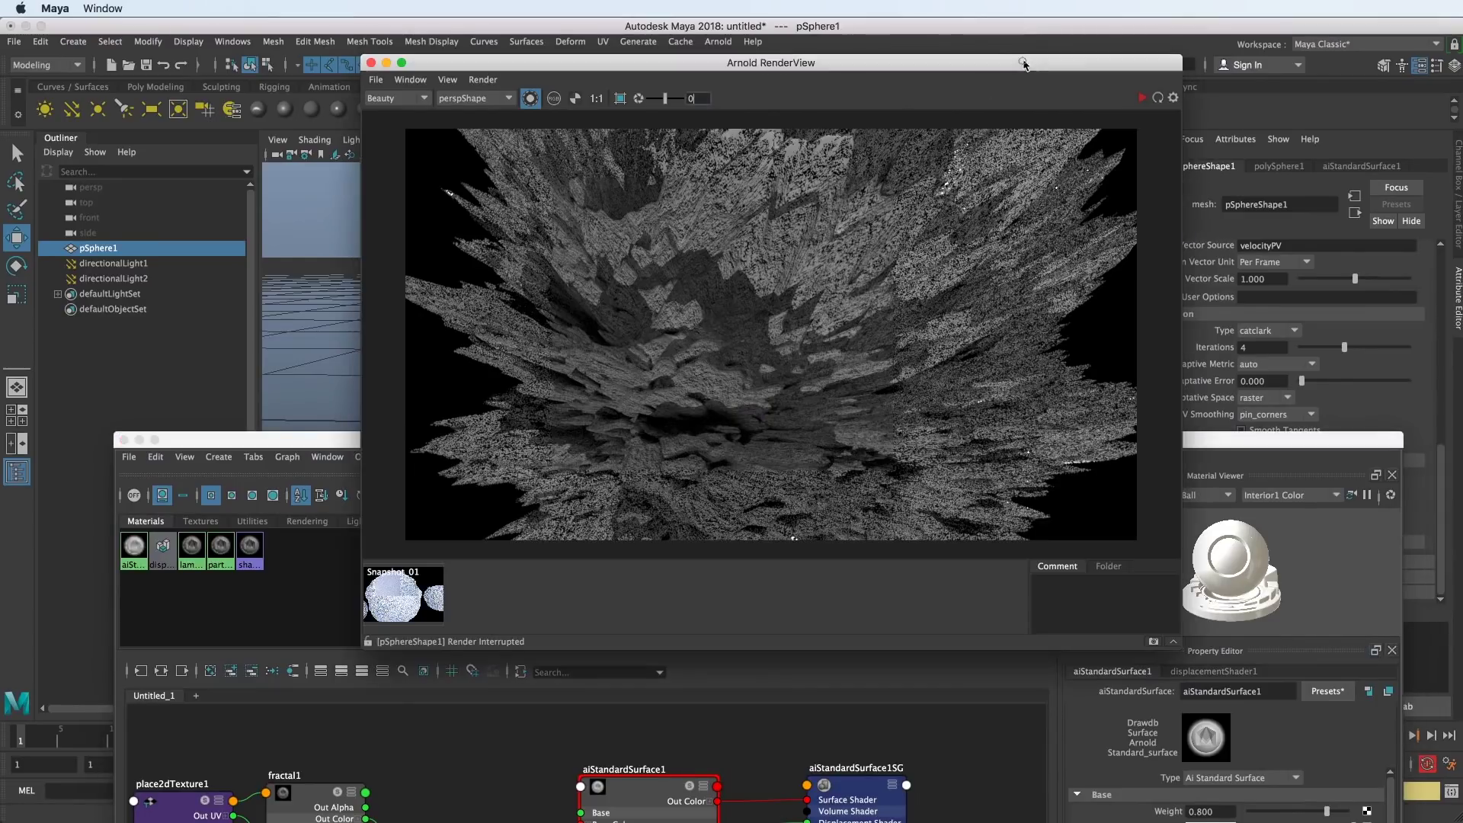
left_click(1141, 98)
left_click_drag(332, 442, 349, 88)
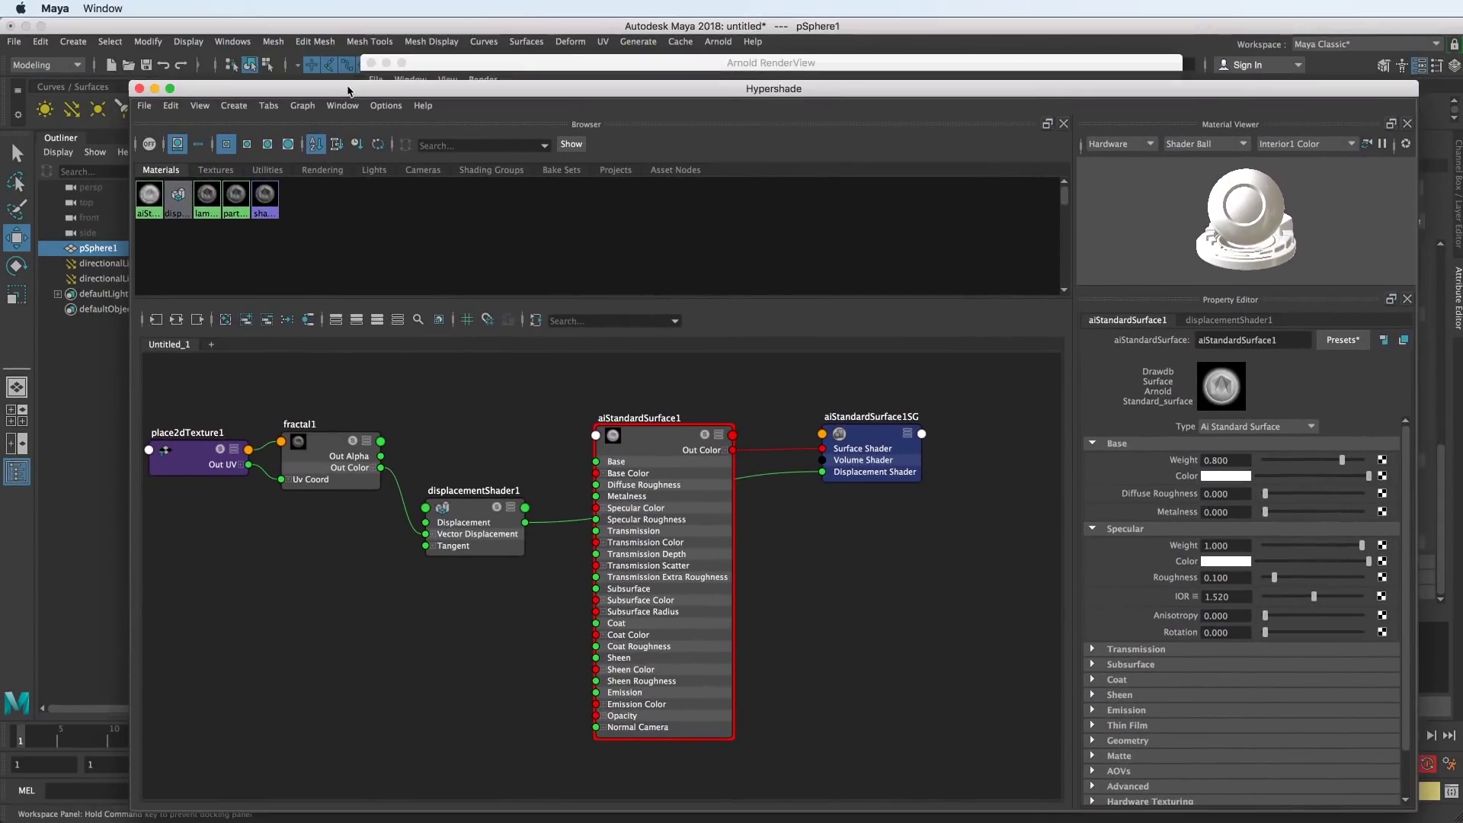
left_click(345, 473)
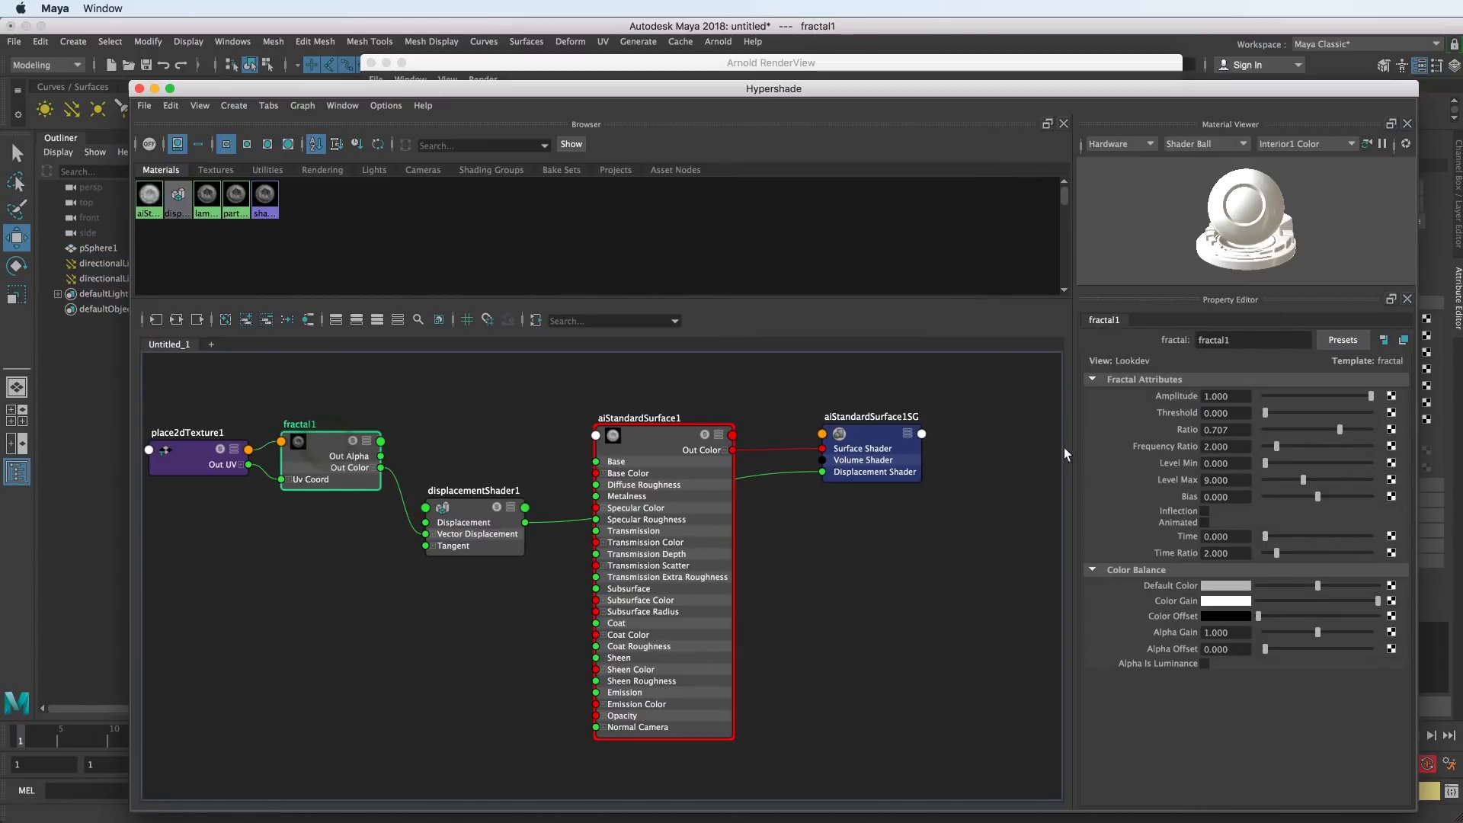
- Refresh the render and lower fractal1's Amplitude to 0.387, checking the result
left_click_drag(670, 96, 665, 163)
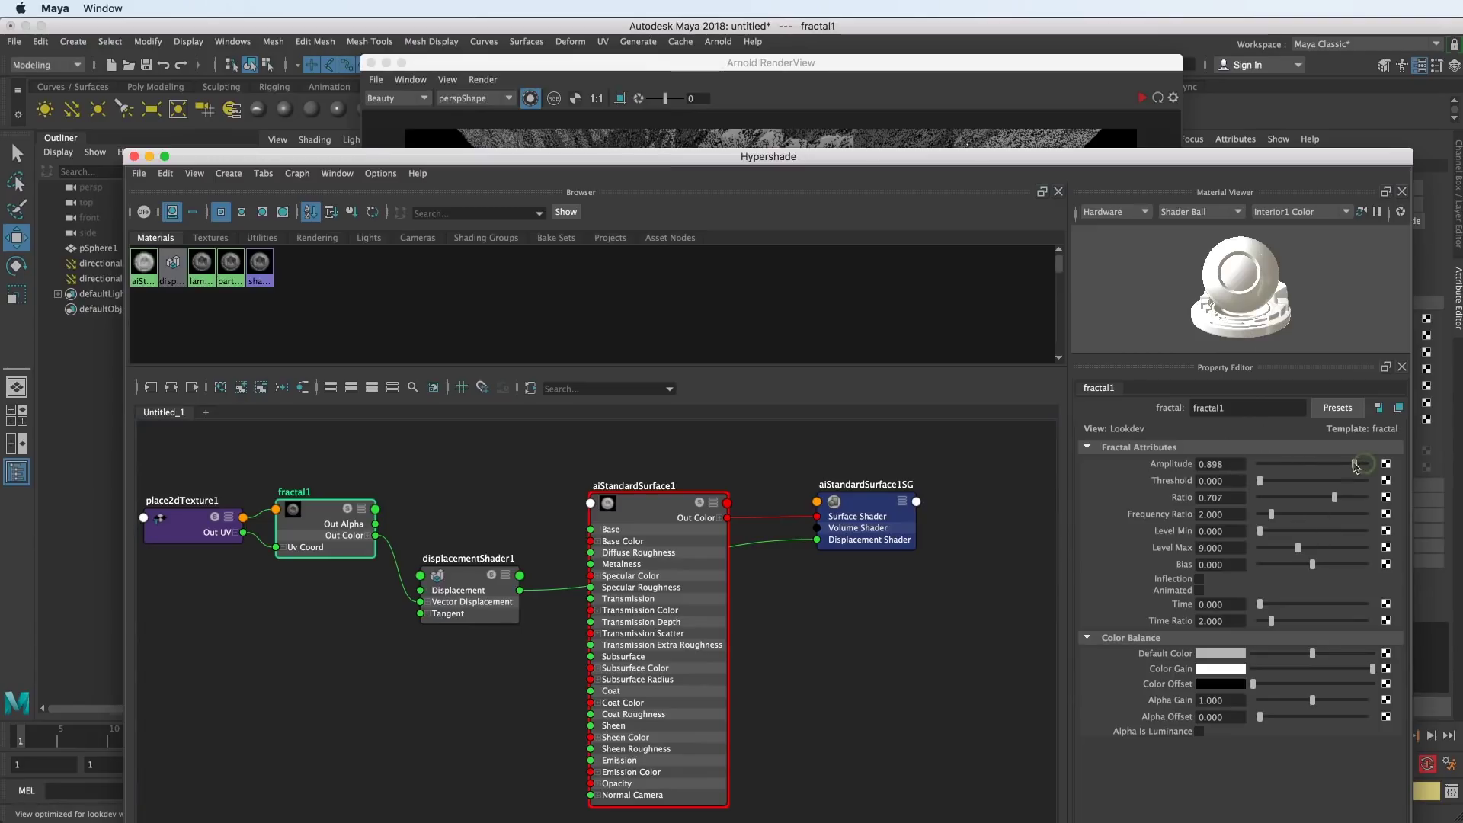
left_click(909, 51)
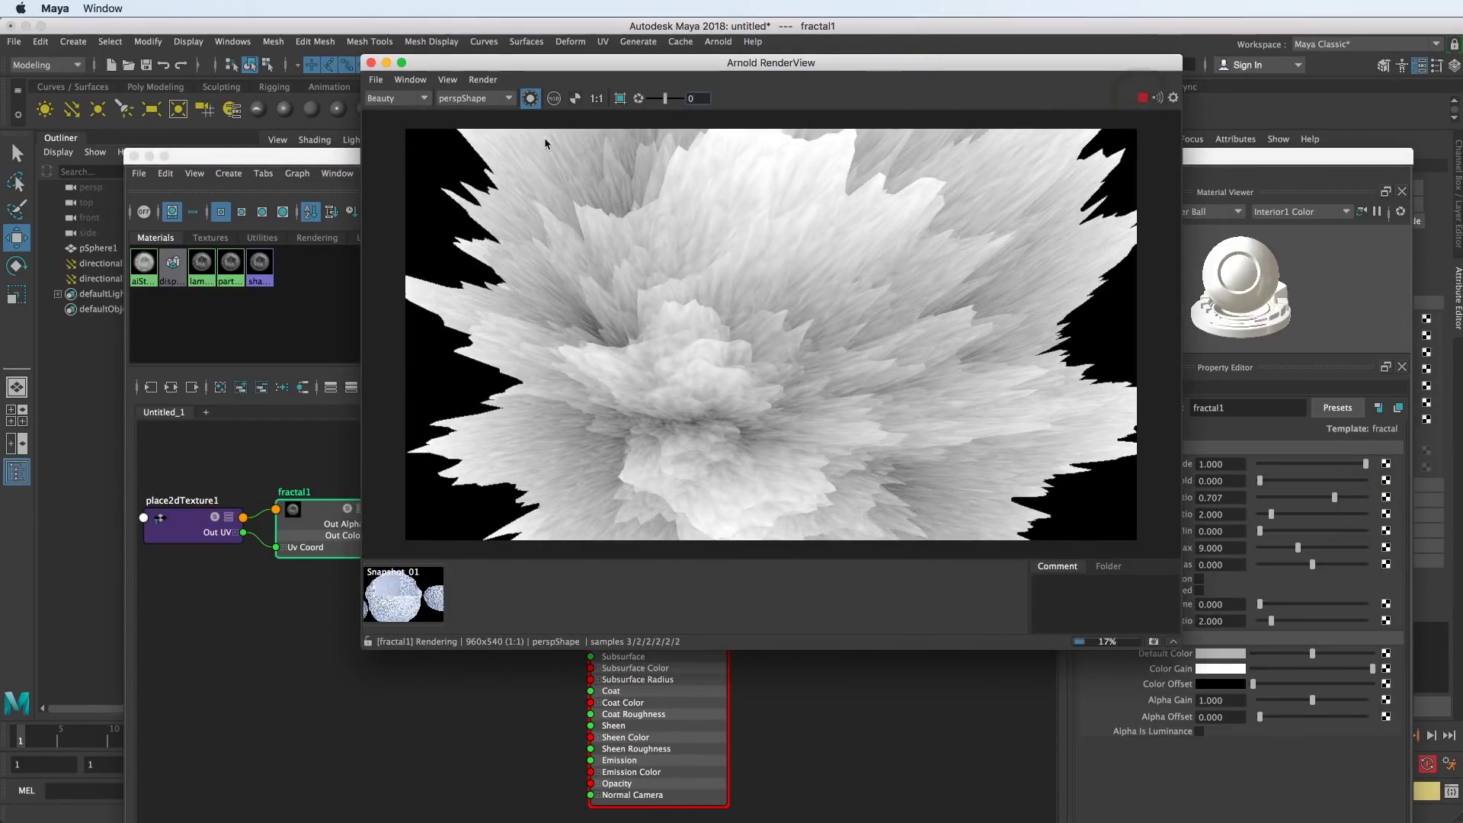
left_click(530, 100)
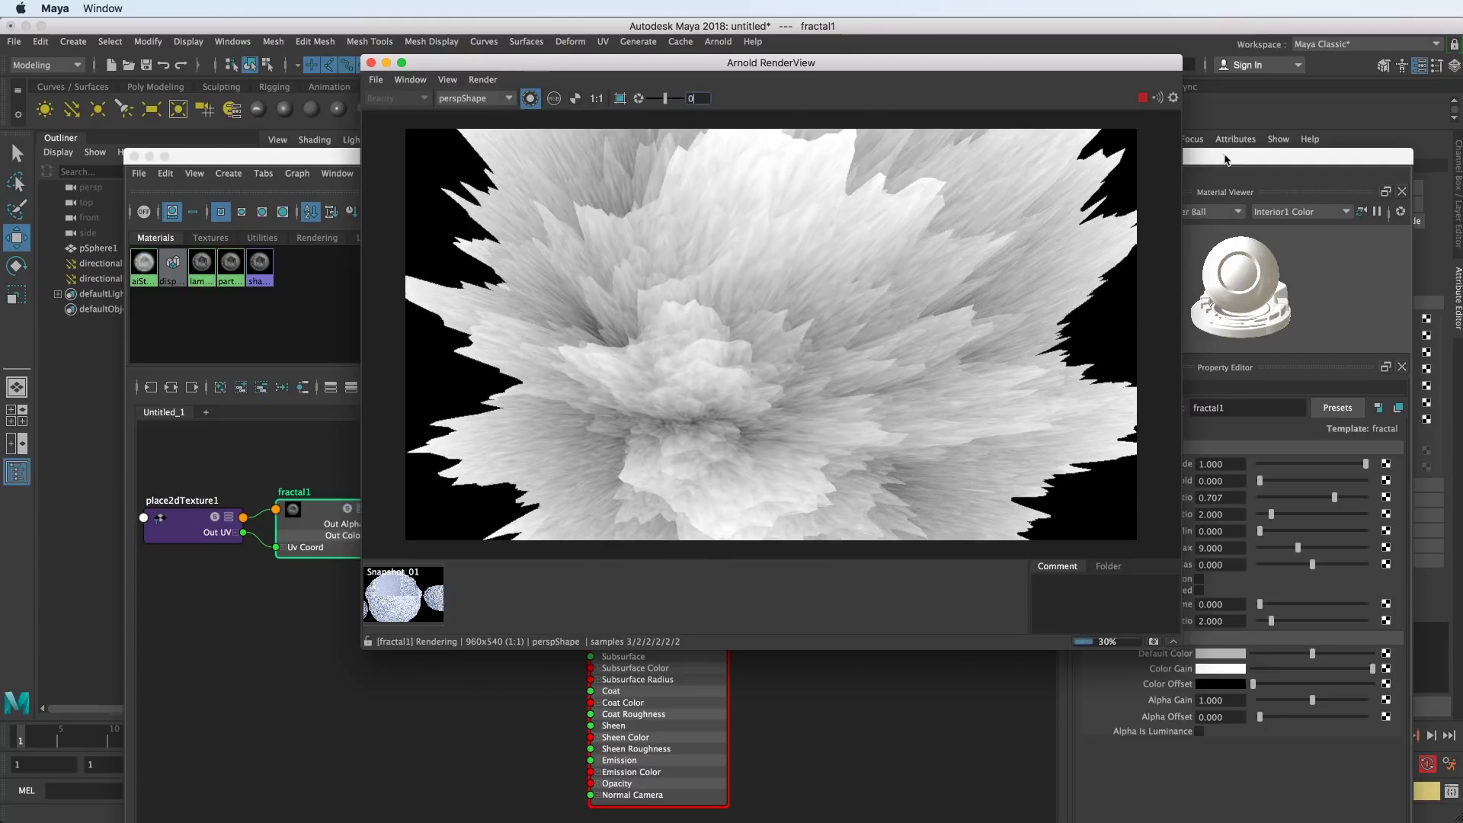
left_click_drag(1225, 158, 1174, 394)
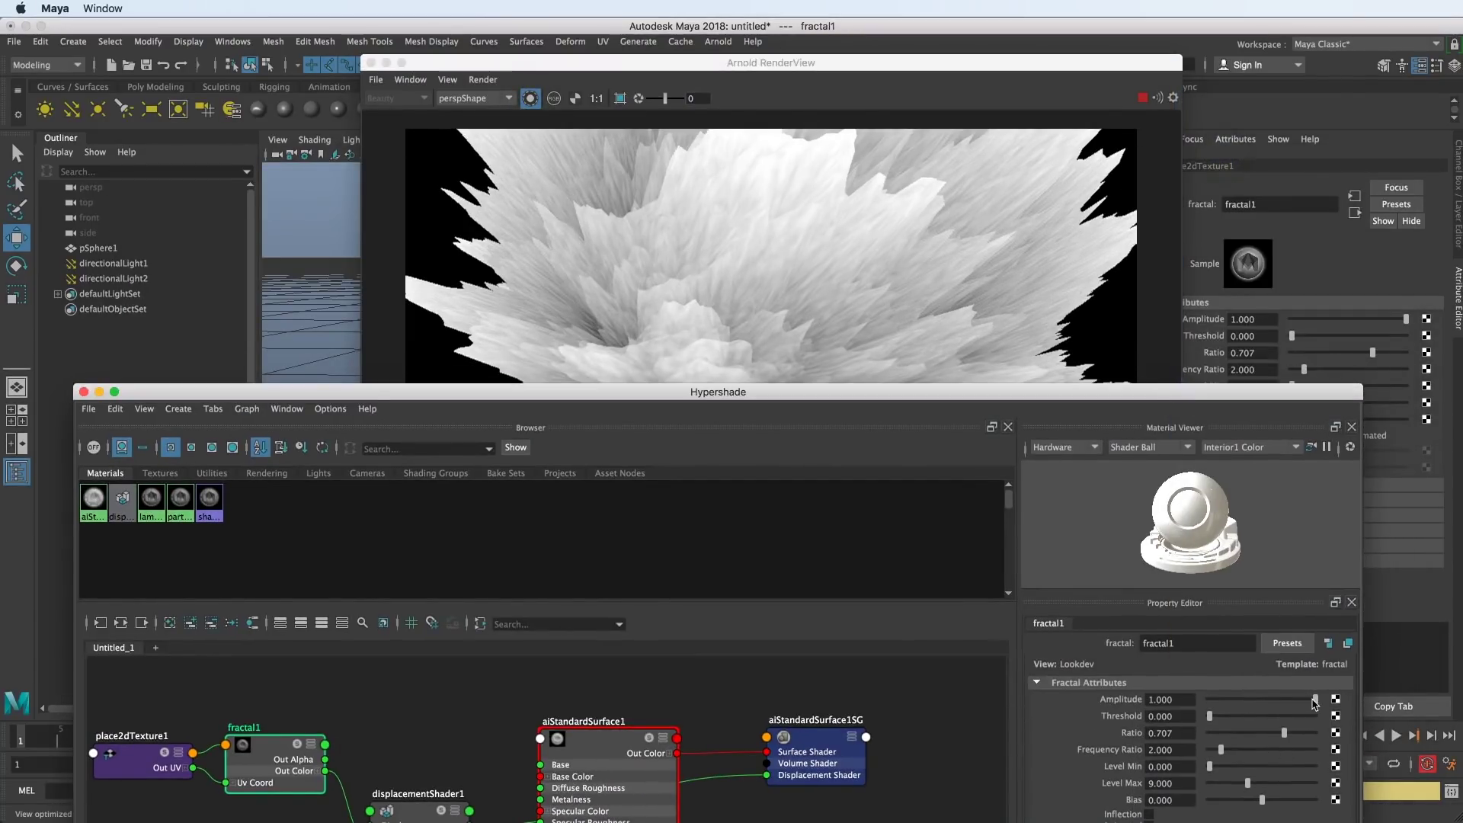
left_click_drag(1315, 703, 1251, 707)
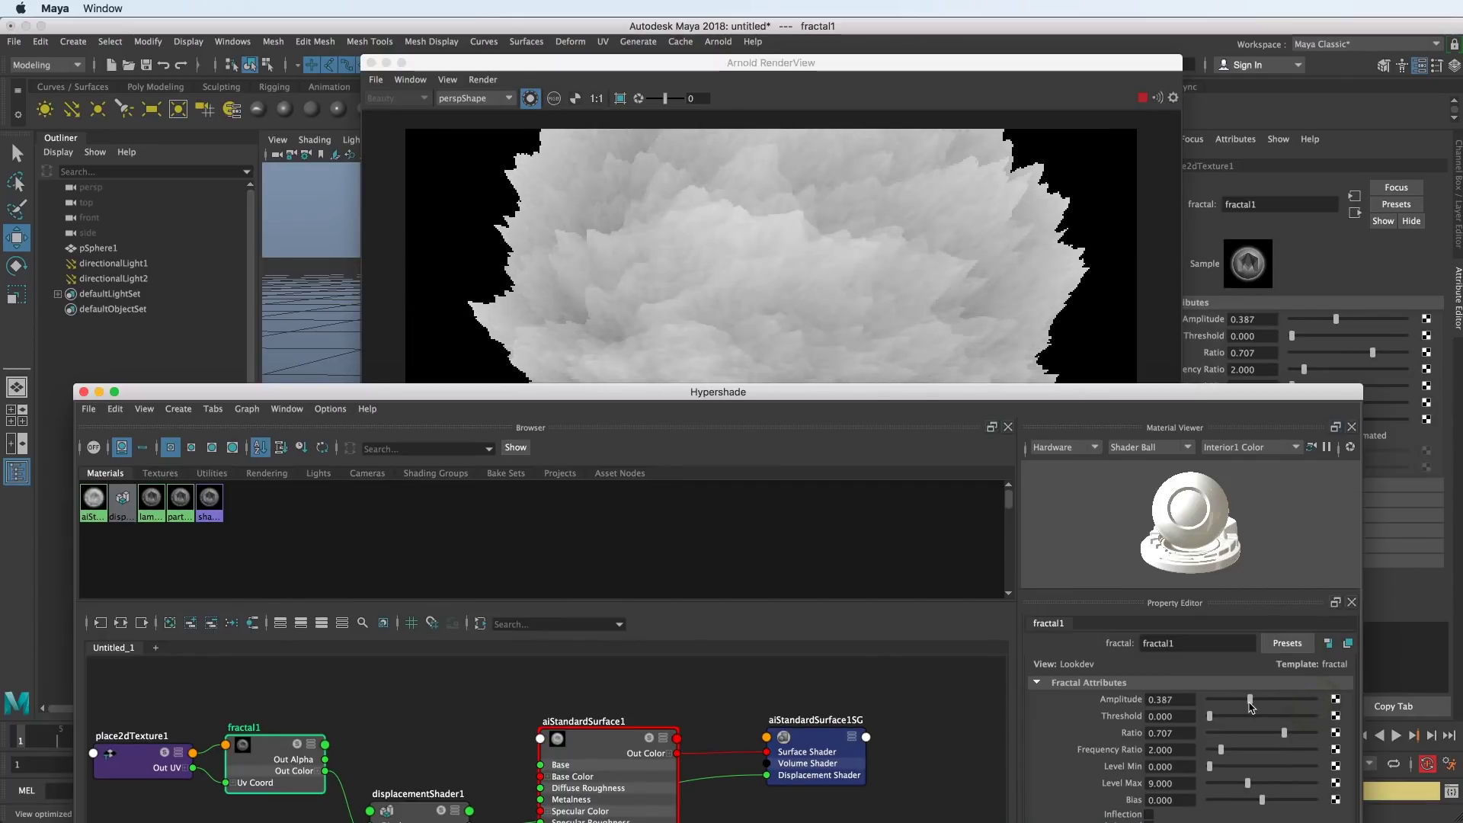
left_click_drag(915, 63, 897, 35)
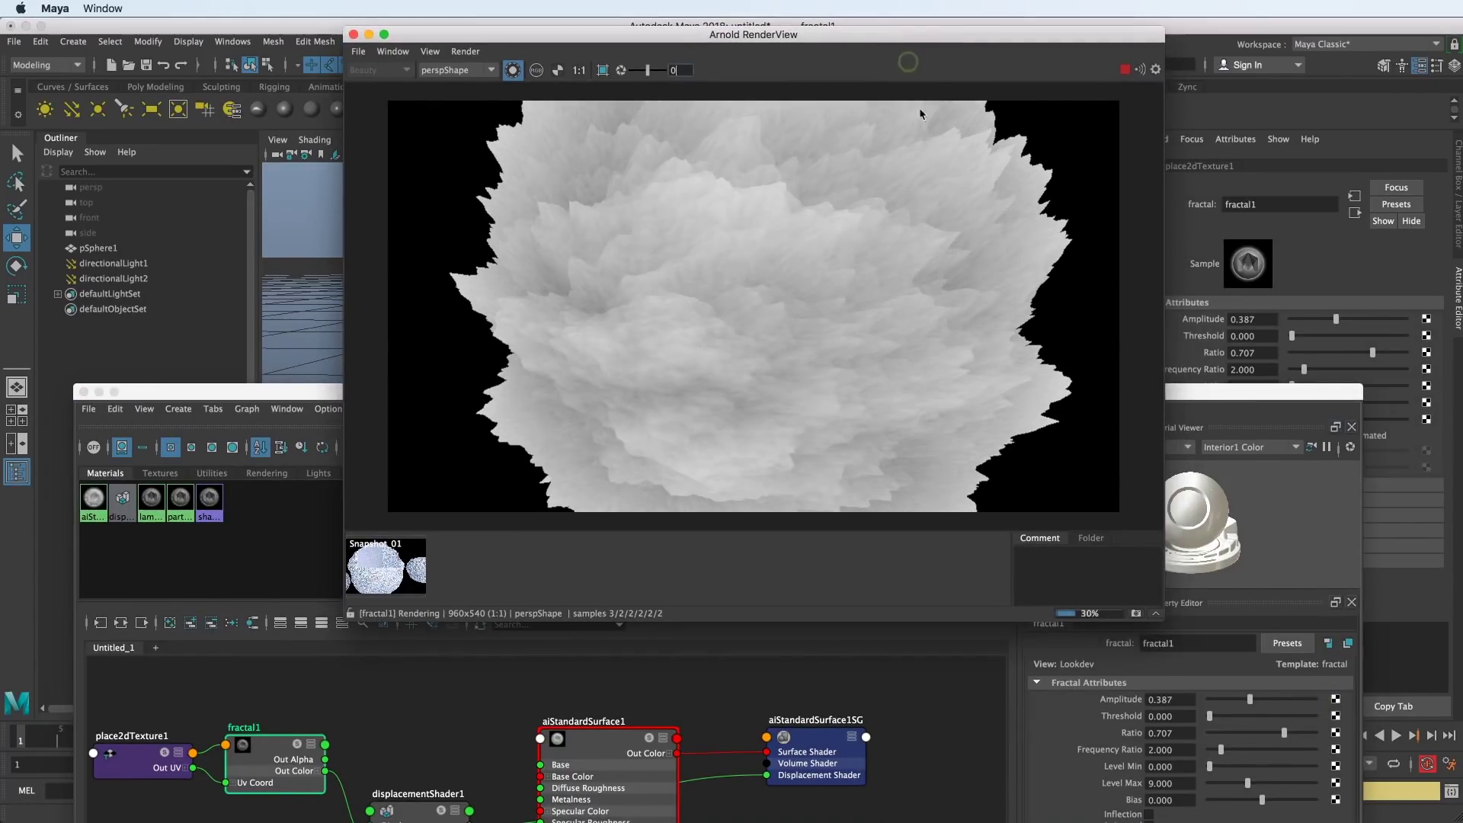
left_click(1241, 396)
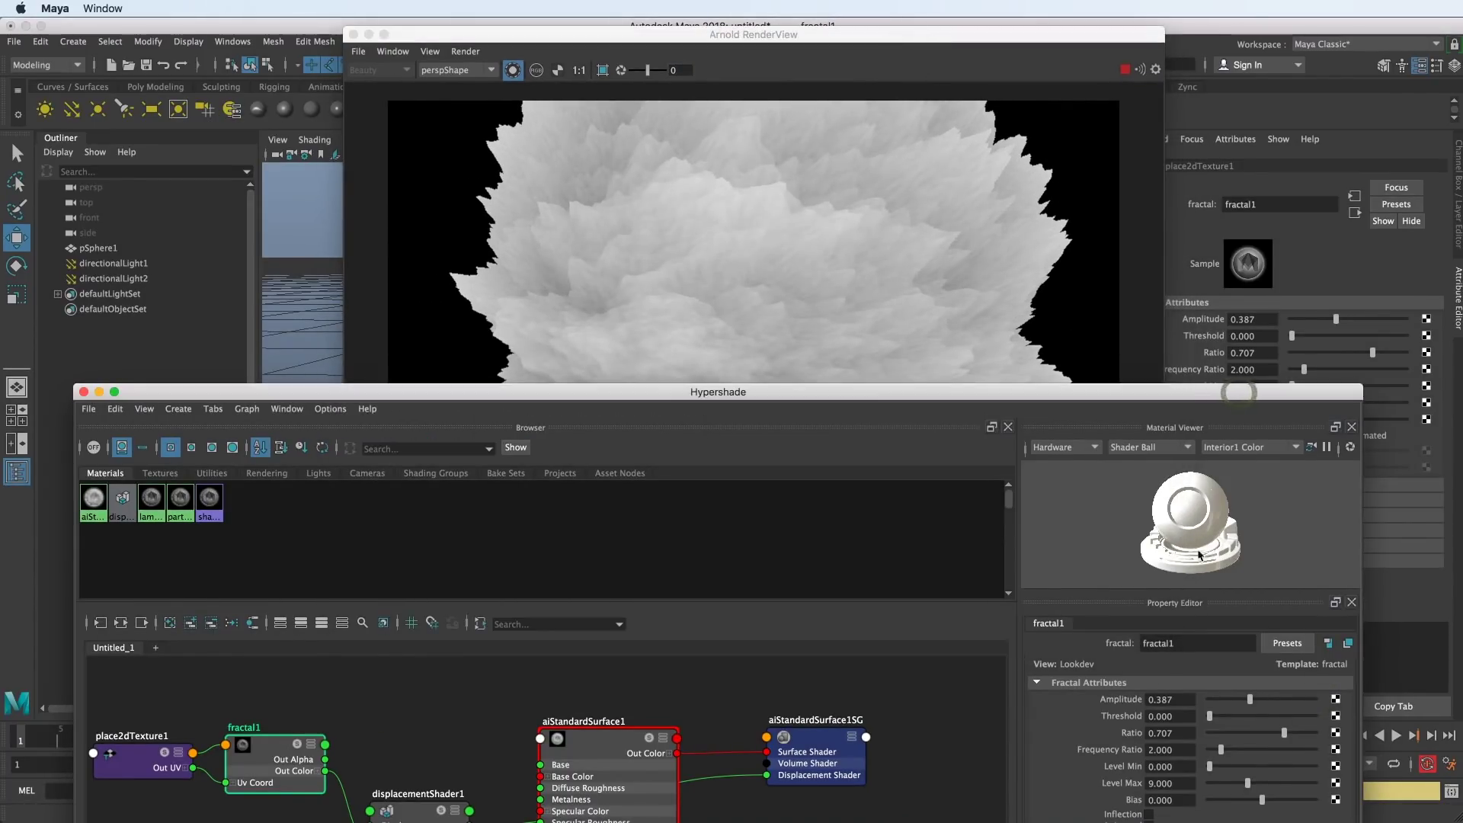
- Fine-tune fractal1 to a Ratio of about 0.467 and an Amplitude of 0.226
left_click_drag(1250, 699, 1223, 704)
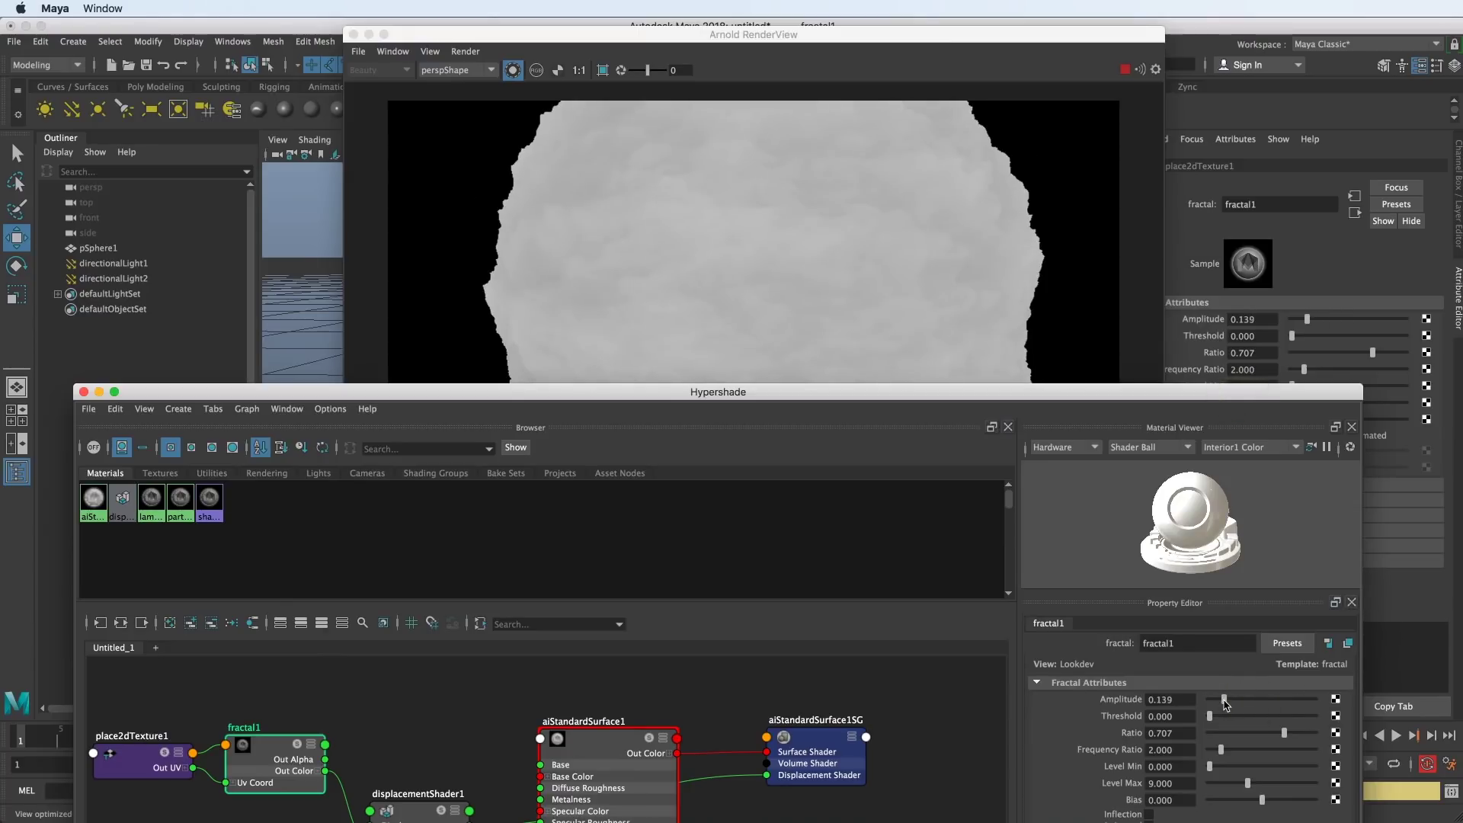
left_click_drag(1226, 704, 1280, 736)
left_click_drag(1280, 734, 1261, 734)
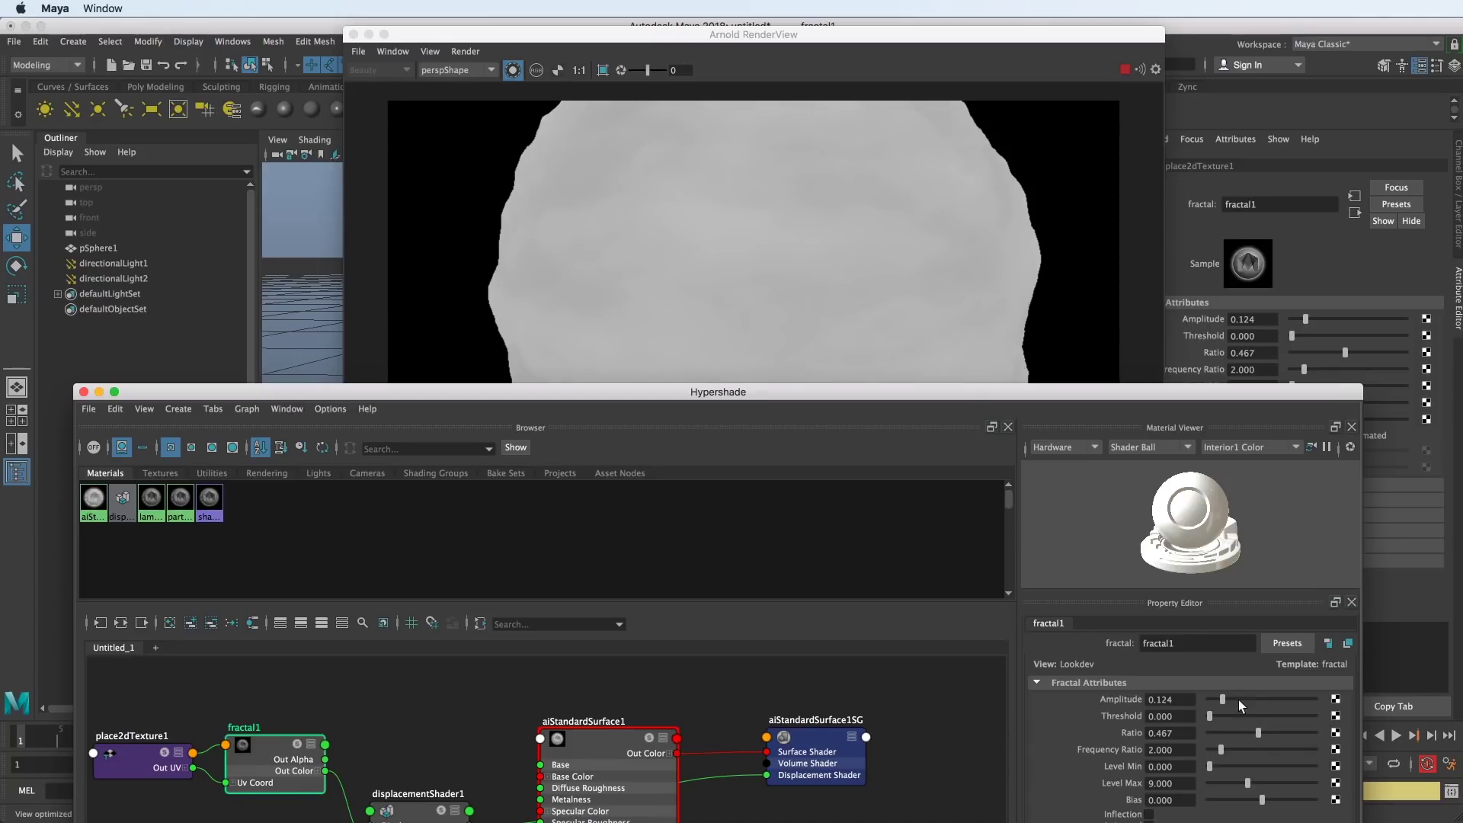
left_click_drag(1219, 702, 1242, 703)
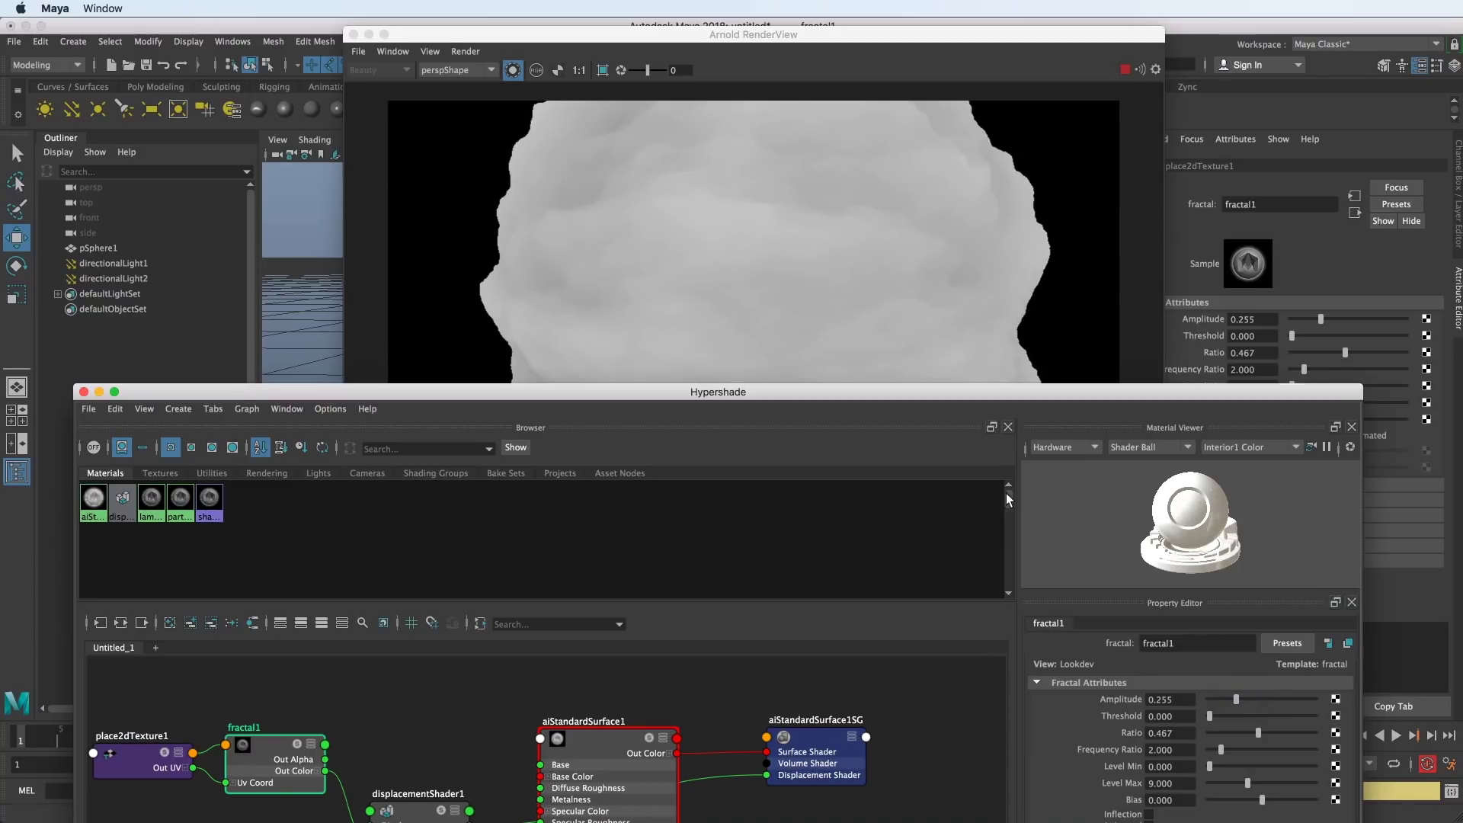
left_click_drag(993, 399, 1017, 415)
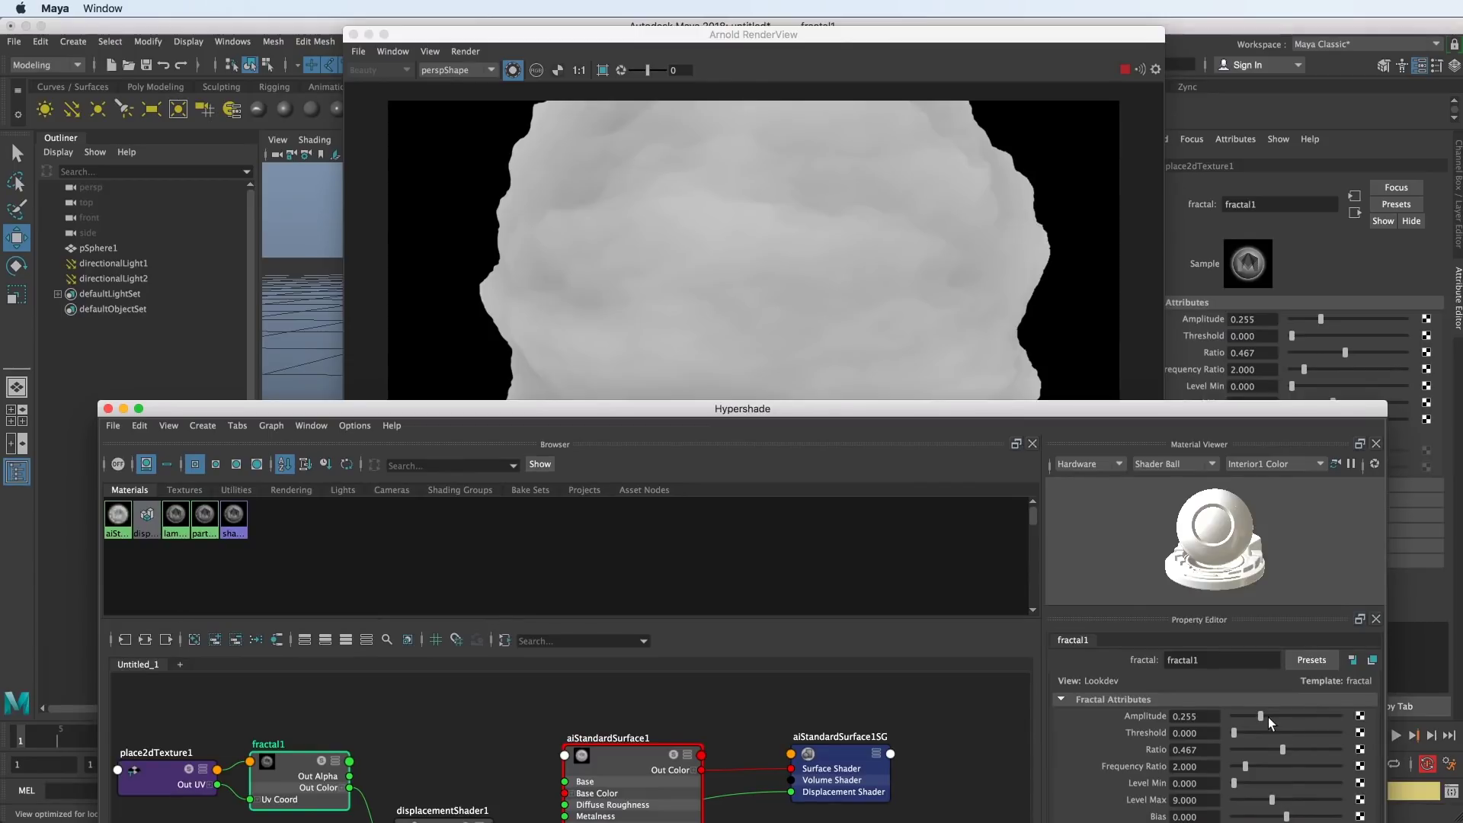
left_click_drag(1264, 717, 1256, 716)
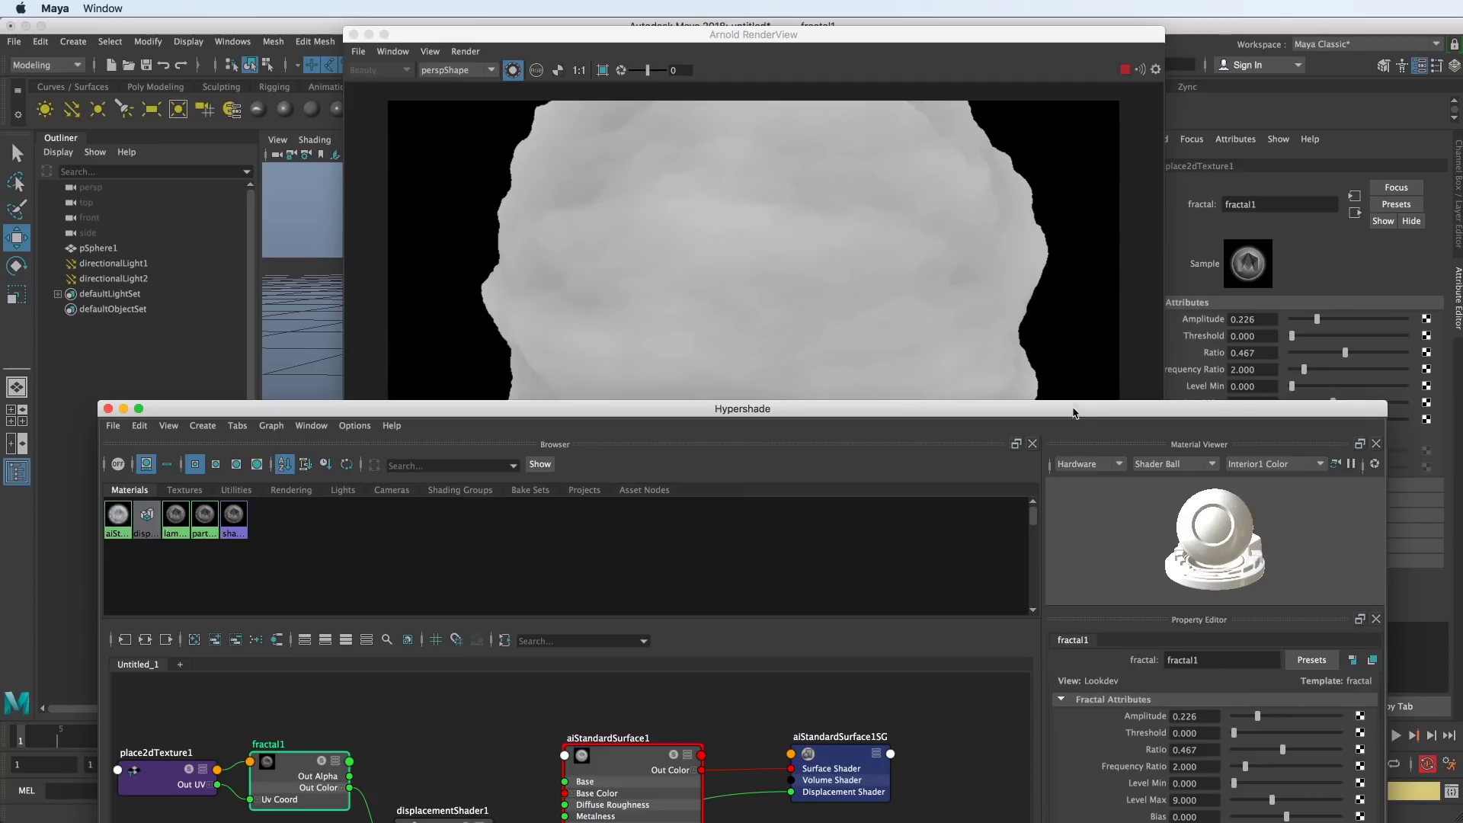
- Dolly the camera back from the rock and raise aiStandardSurface1's Specular Roughness to 0.912
left_click(513, 70)
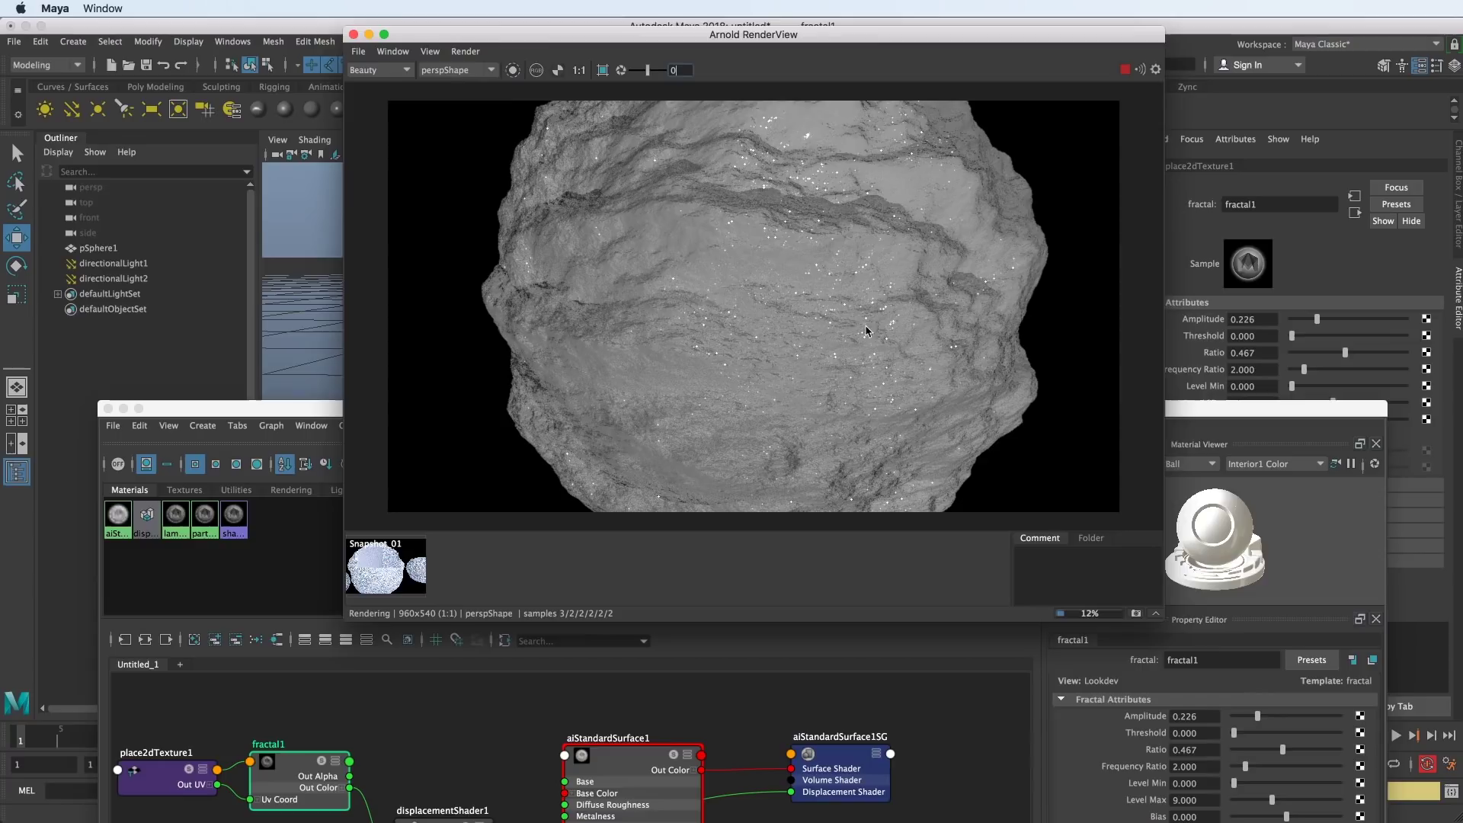
right_click_drag(289, 304, 293, 288, "alt")
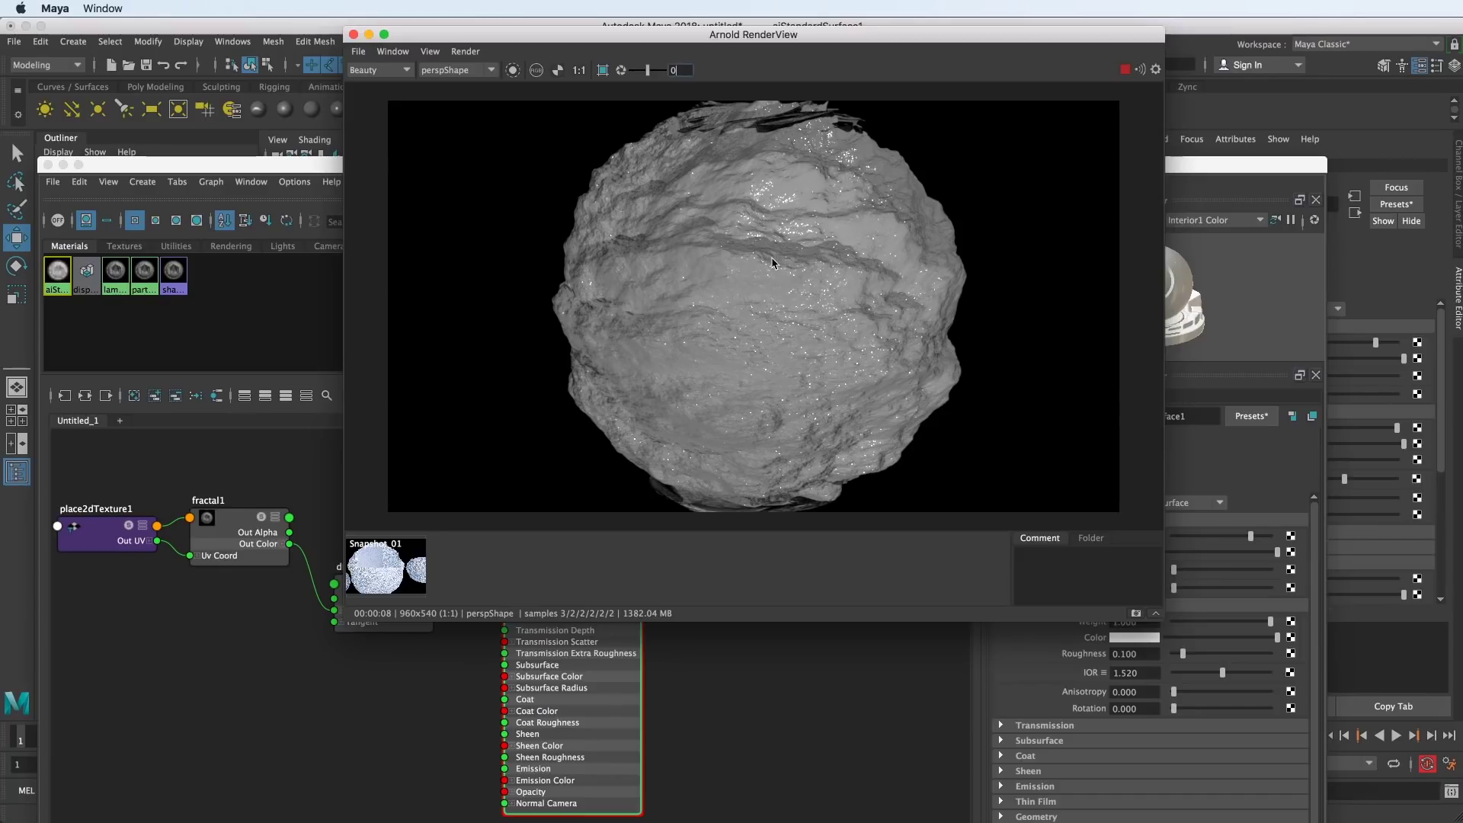
left_click(1219, 629)
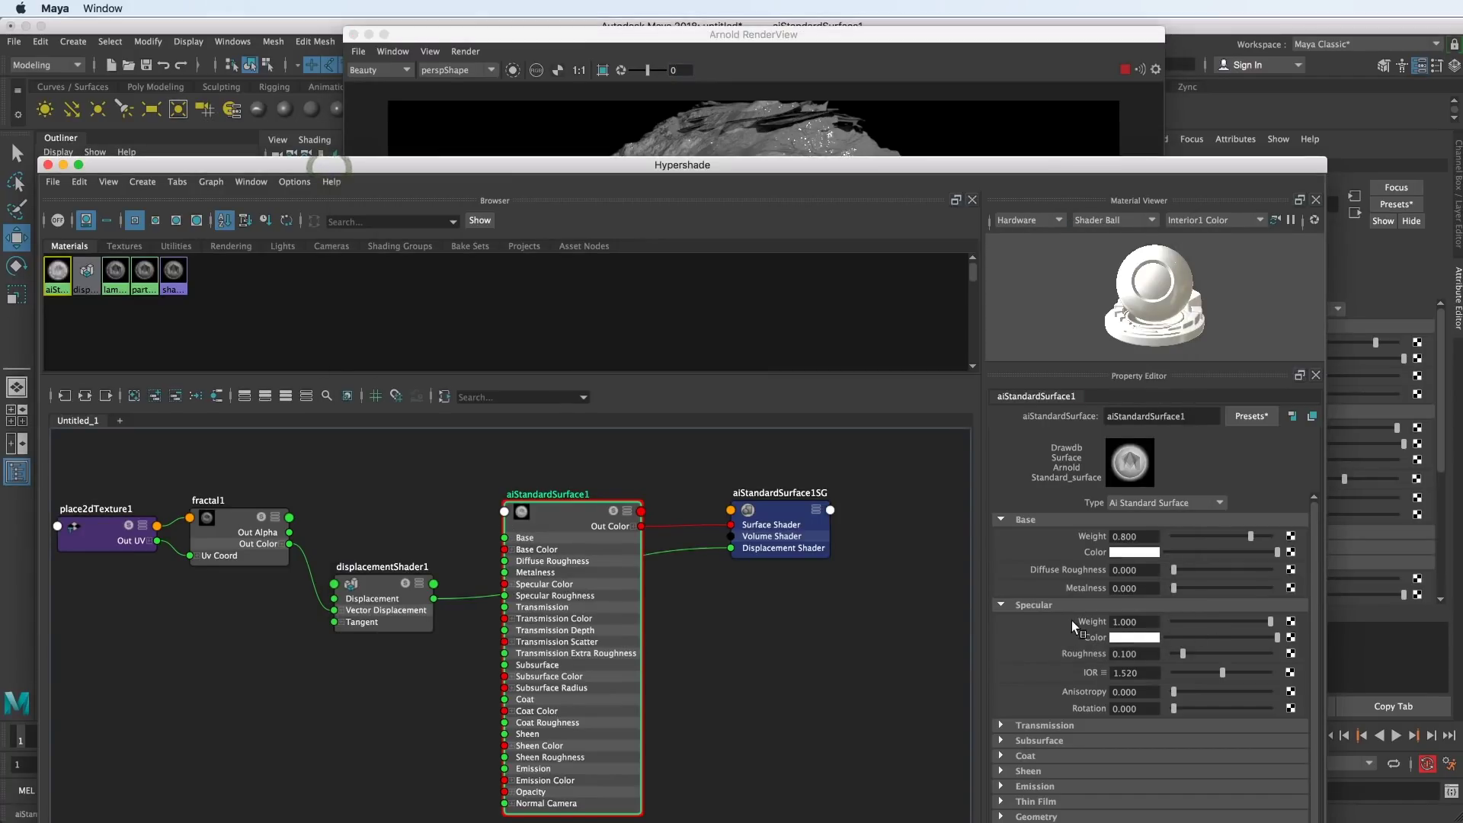
left_click_drag(1183, 653, 1261, 661)
left_click(745, 35)
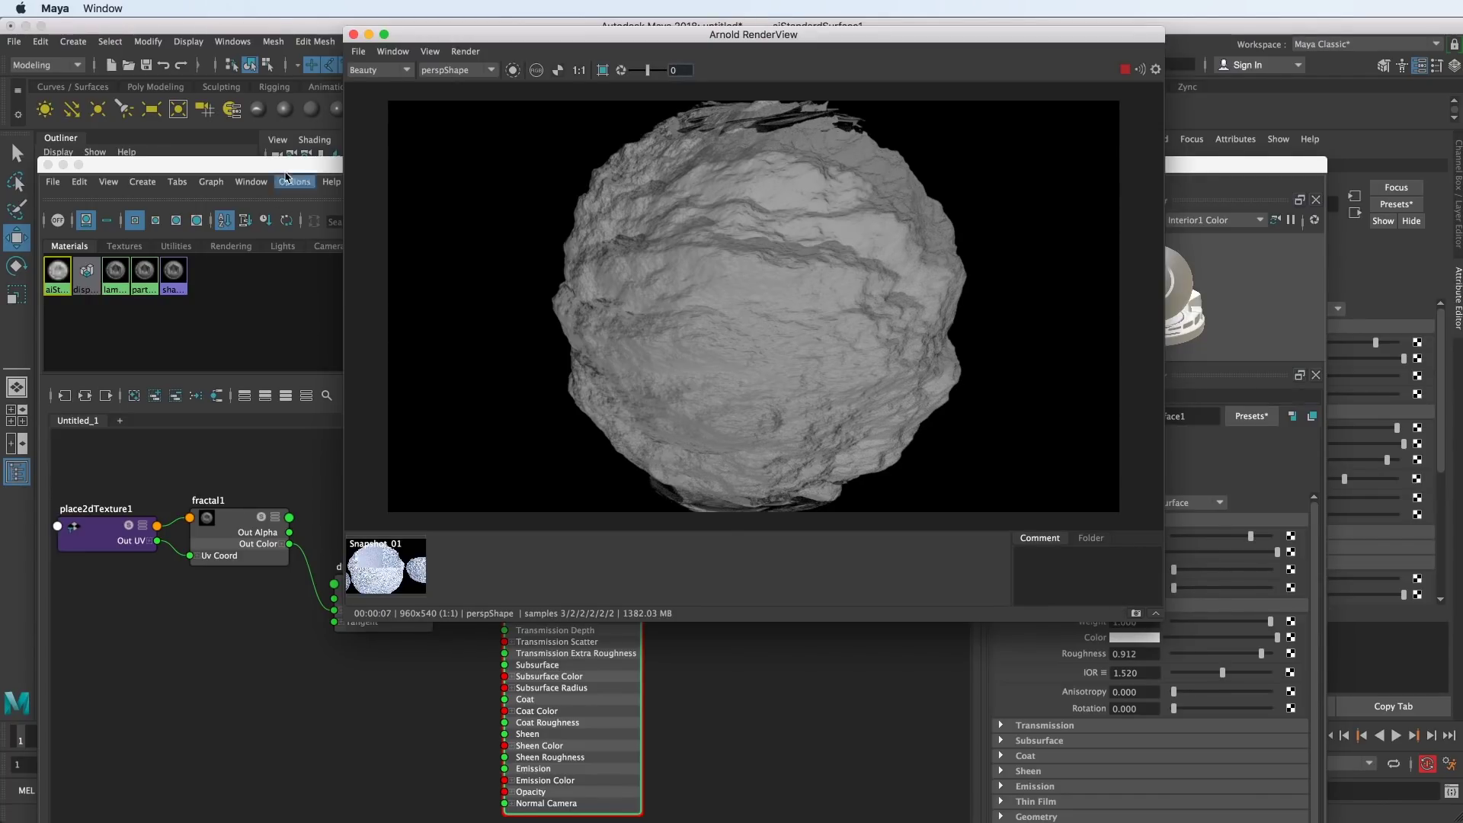
left_click(1257, 617)
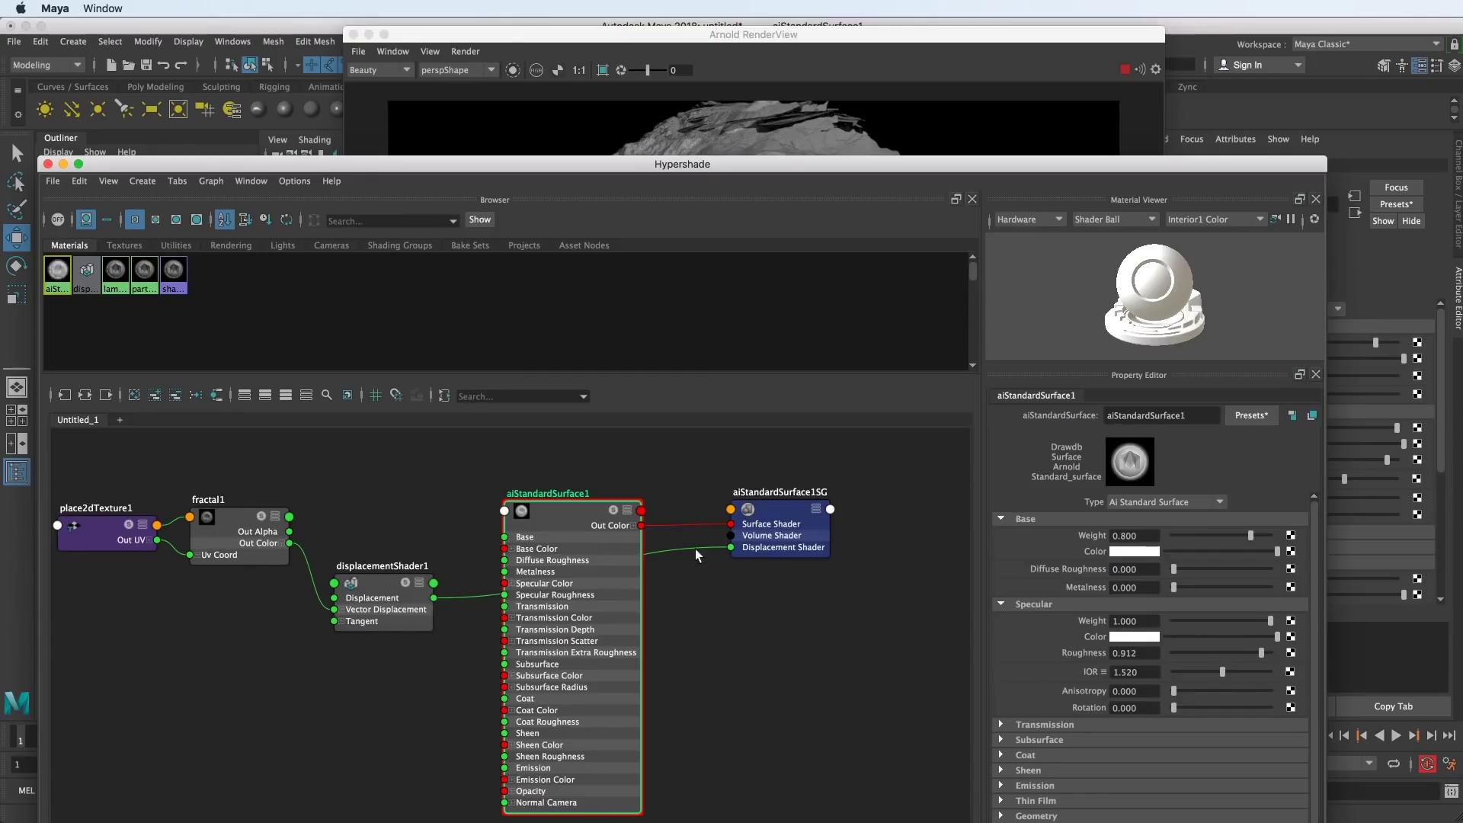
left_click_drag(714, 167, 727, 284)
left_click(291, 657)
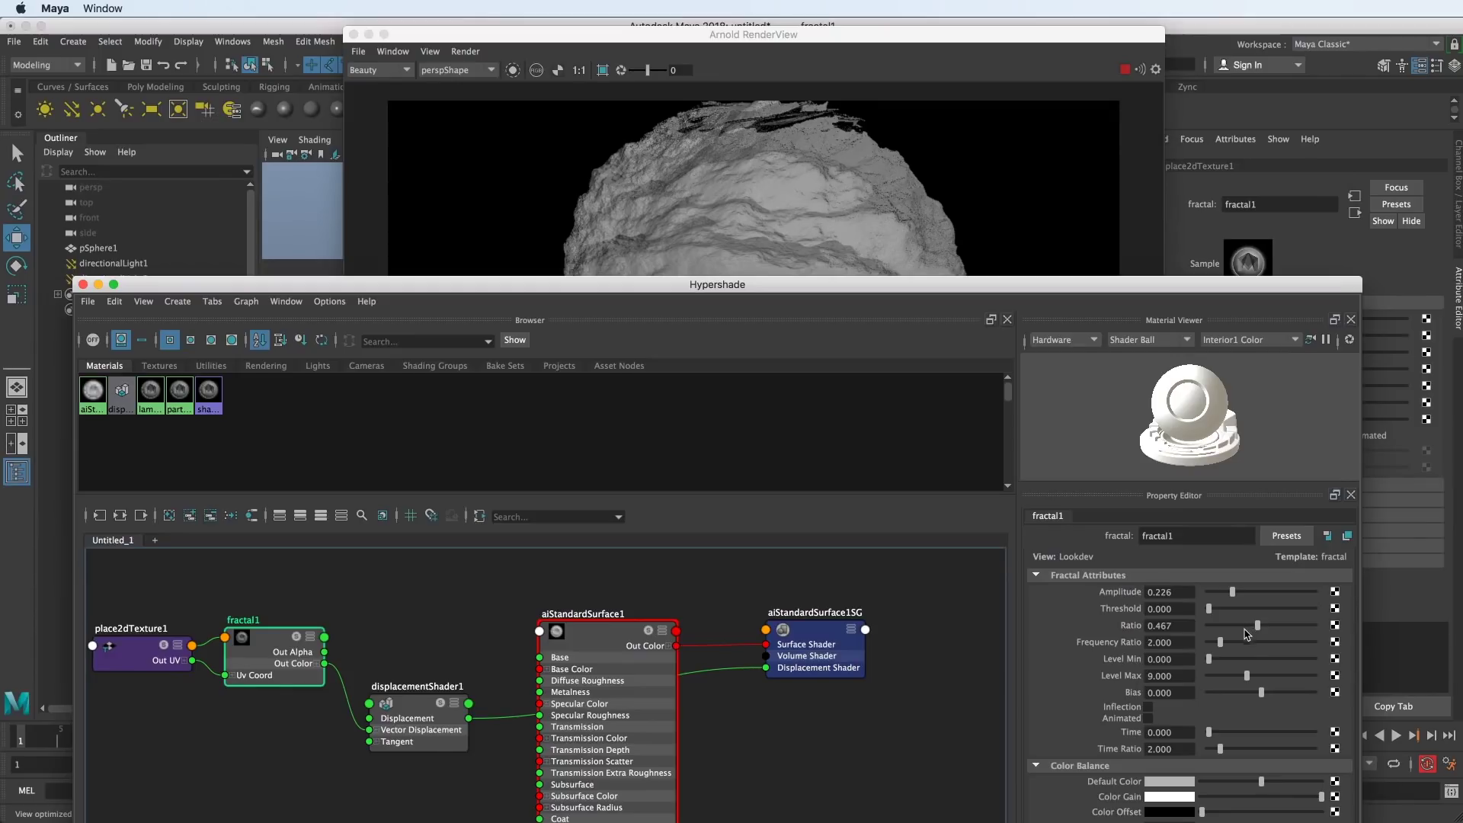
- Set fractal1's Frequency Ratio to 1.4 and watch the render update
left_click(1180, 644)
type("1.4")
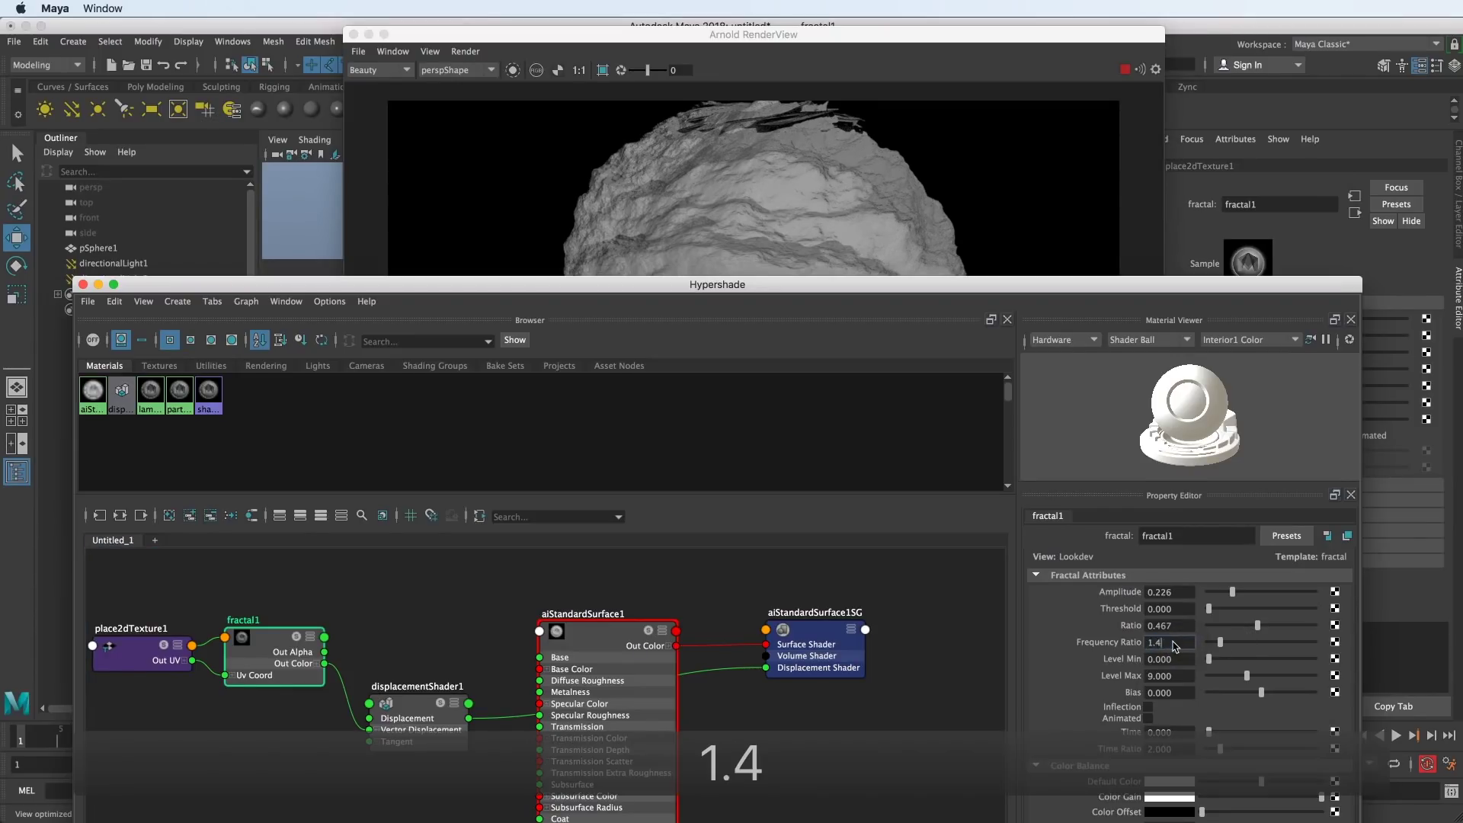
key("Return")
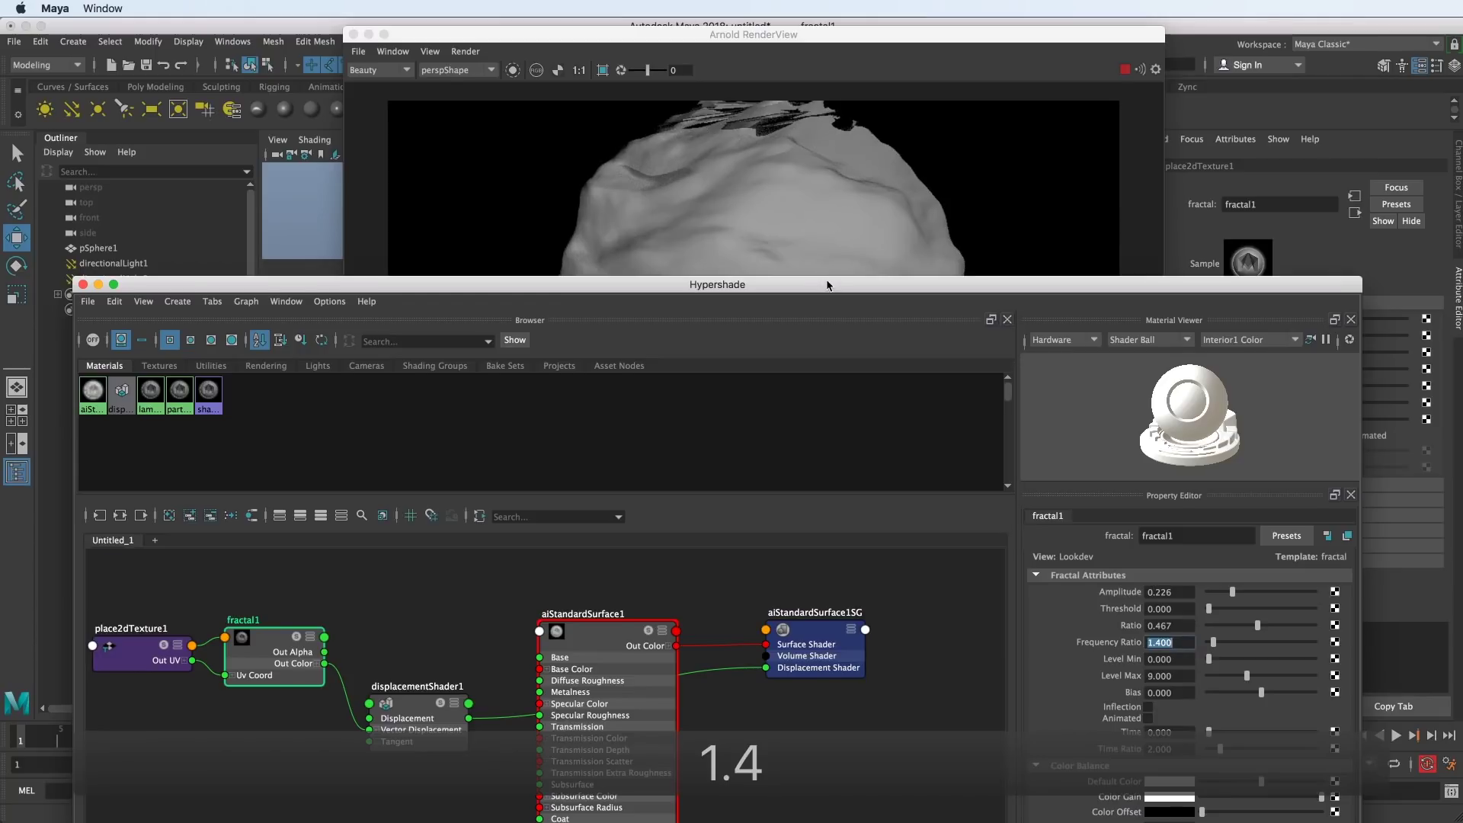
left_click_drag(828, 285, 861, 102)
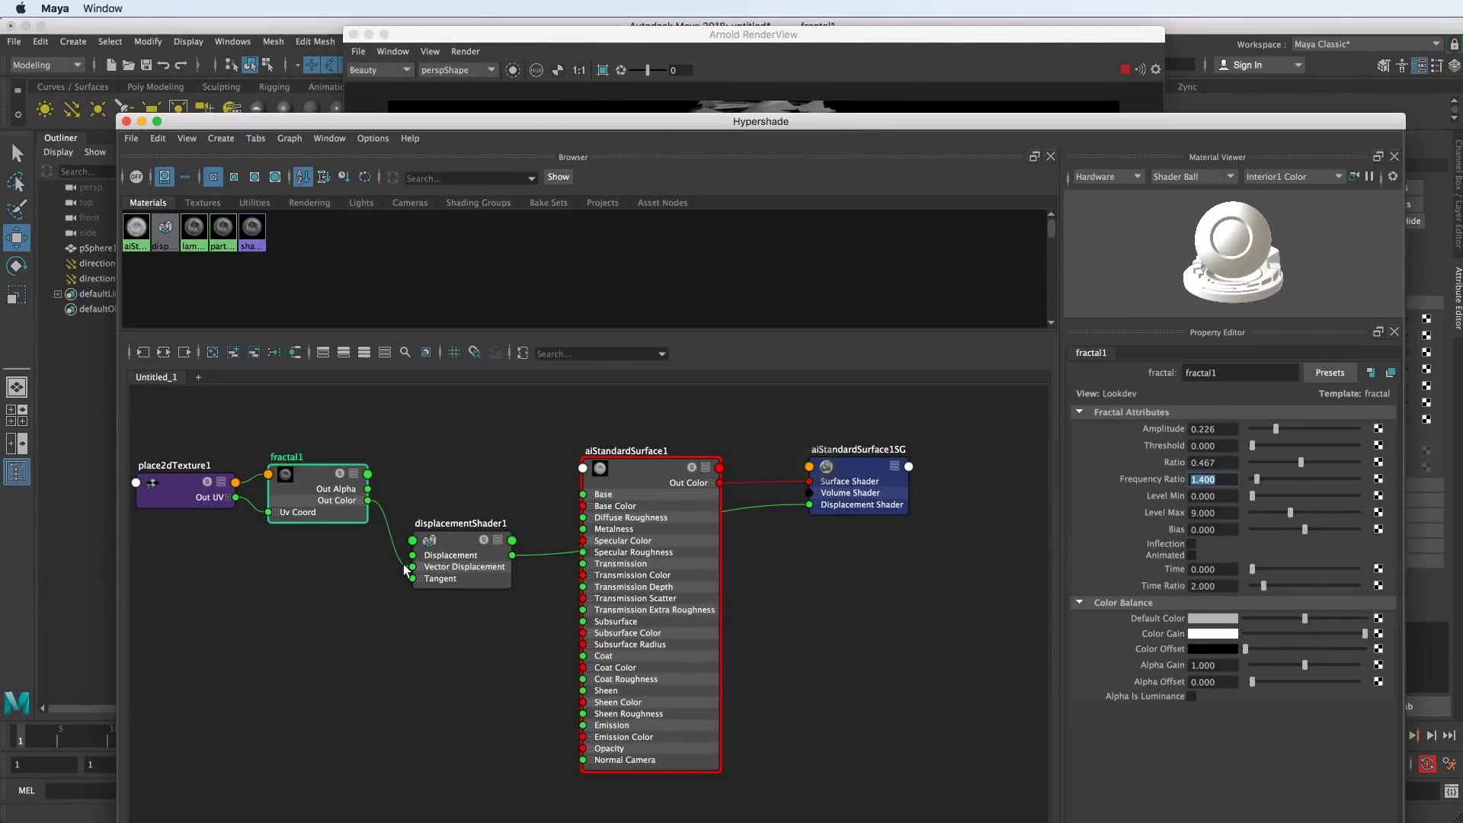
- Create an aiMixShader node in the graph and delete its unneeded aiMixShader1SG
middle_click_drag(449, 598, 677, 622, "alt")
key("Tab")
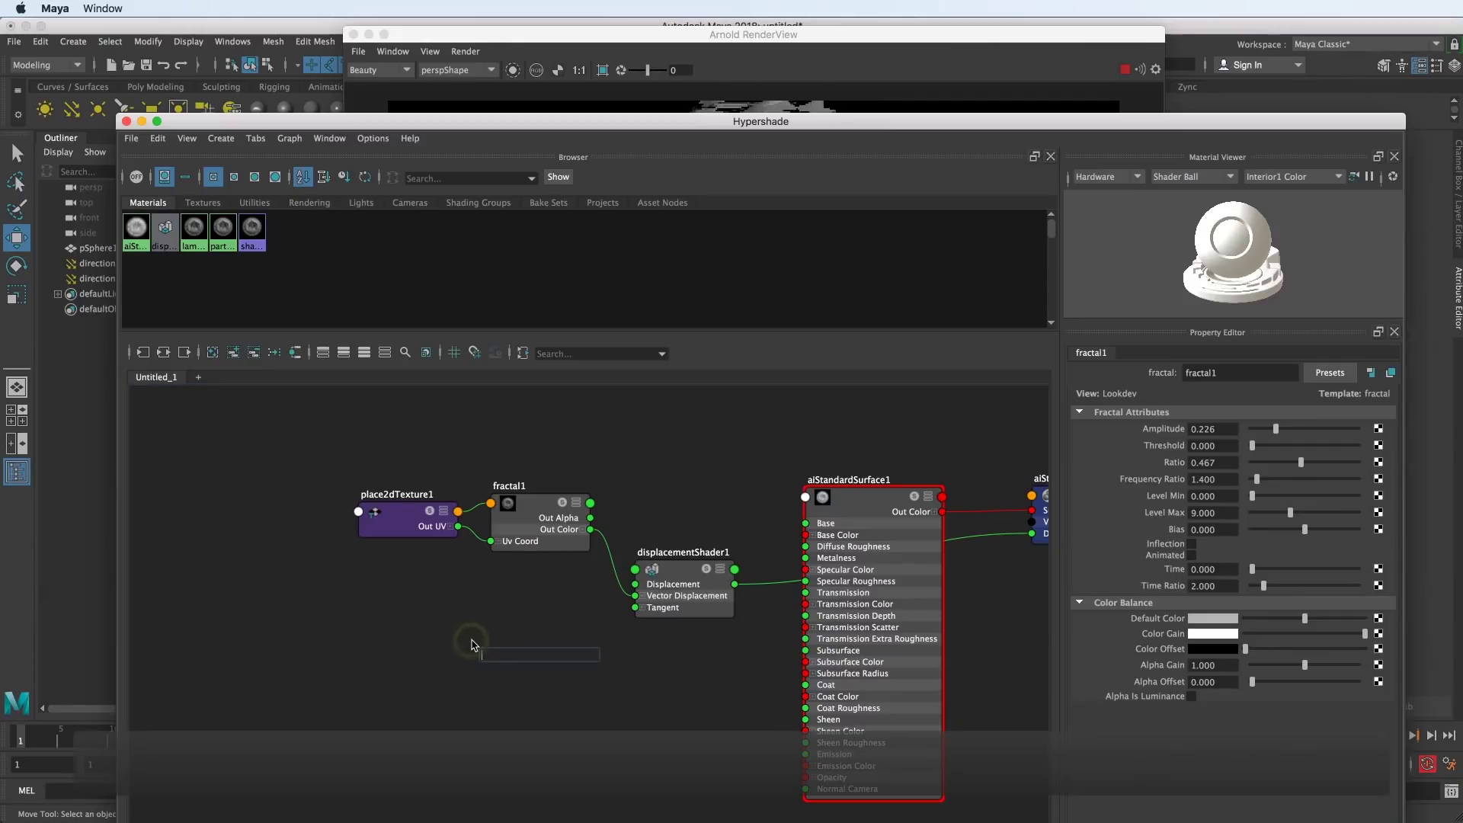
type("mi")
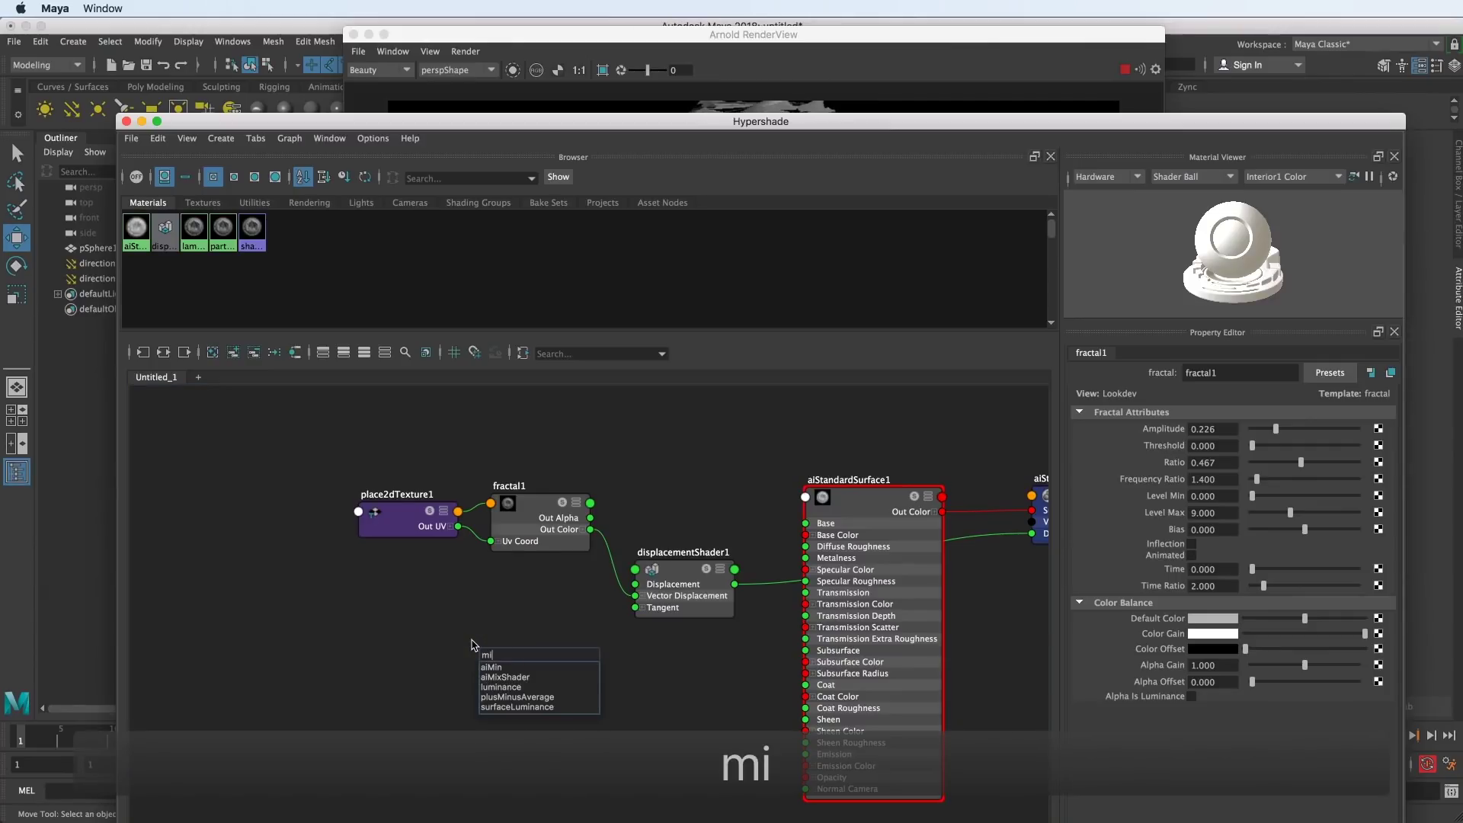
left_click(504, 678)
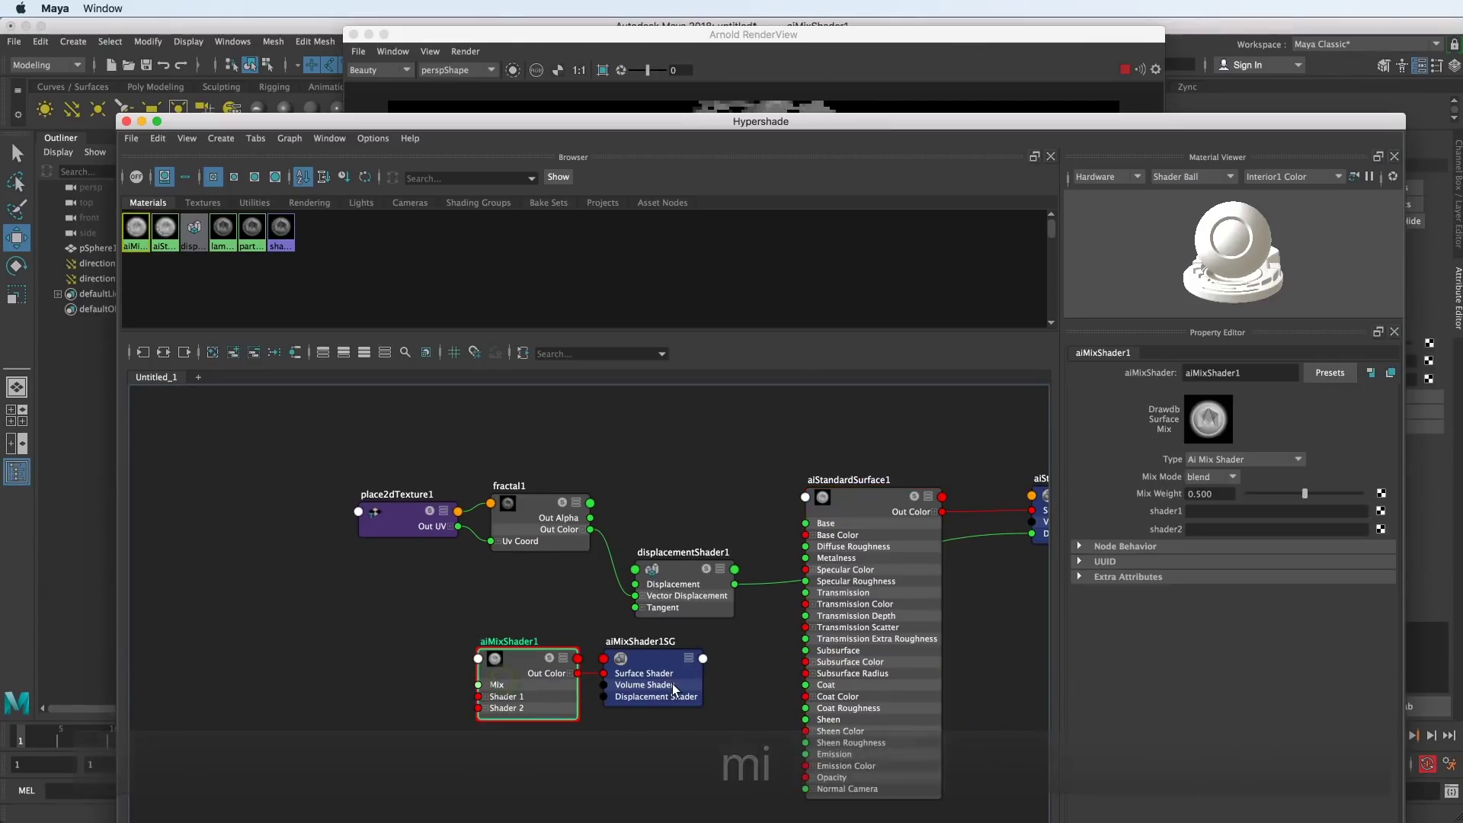
left_click_drag(665, 669, 736, 695)
key("Delete")
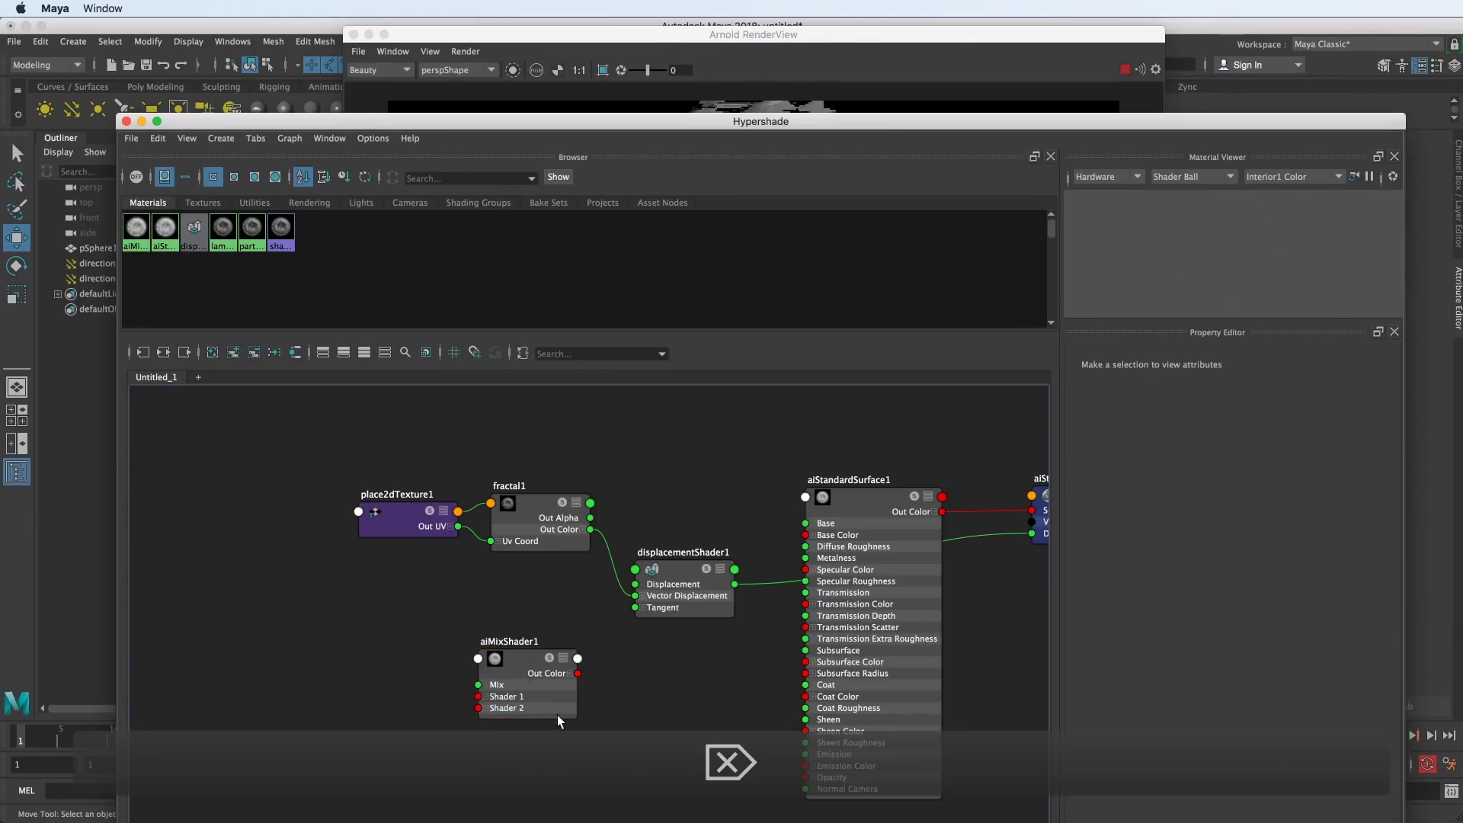
left_click_drag(532, 661, 637, 596)
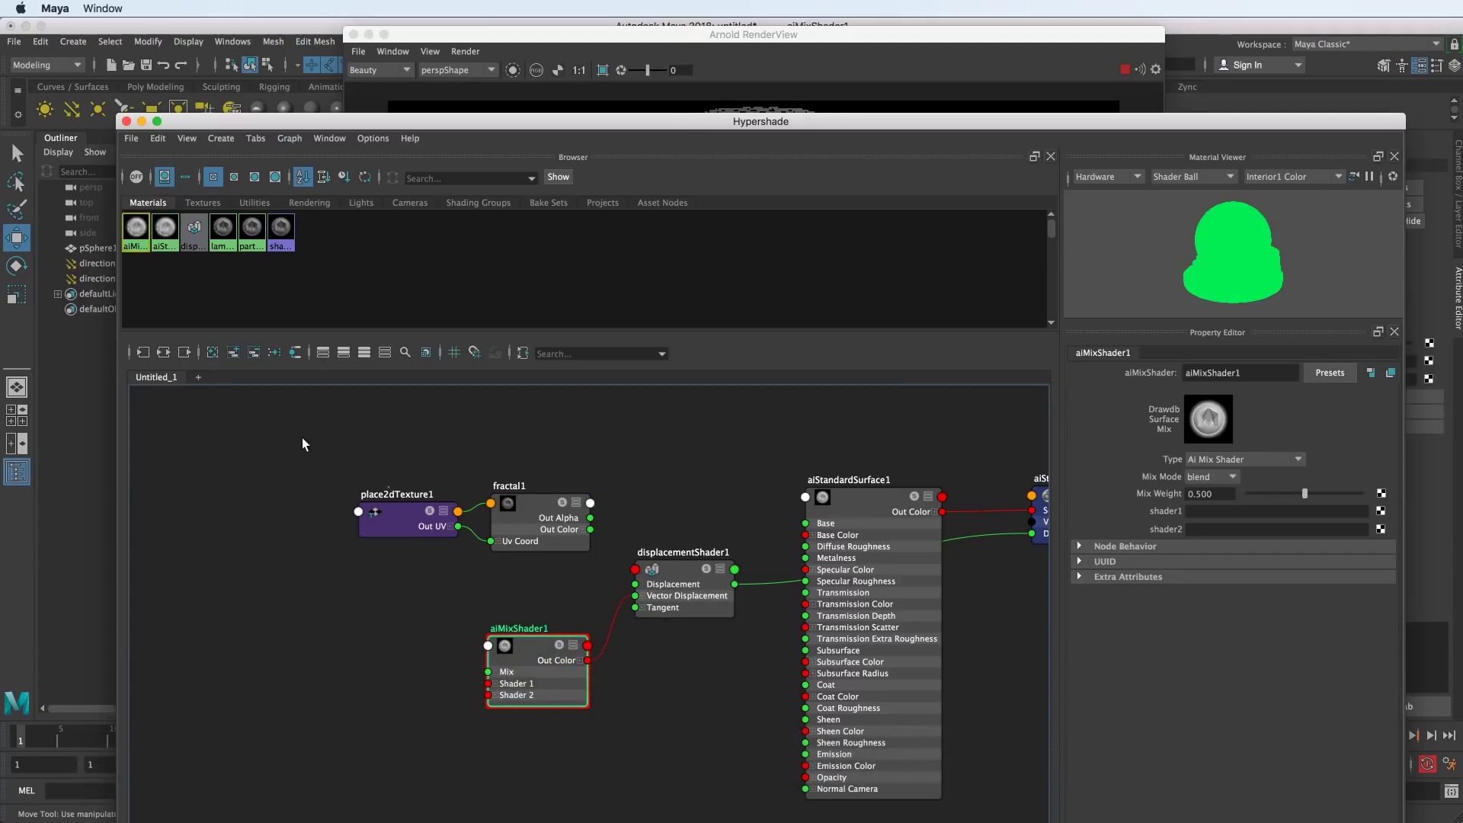
- Wire fractal1's Out Color into aiMixShader1's Shader 1 input and tidy the texture nodes
left_click_drag(388, 482, 303, 486)
left_click(532, 513)
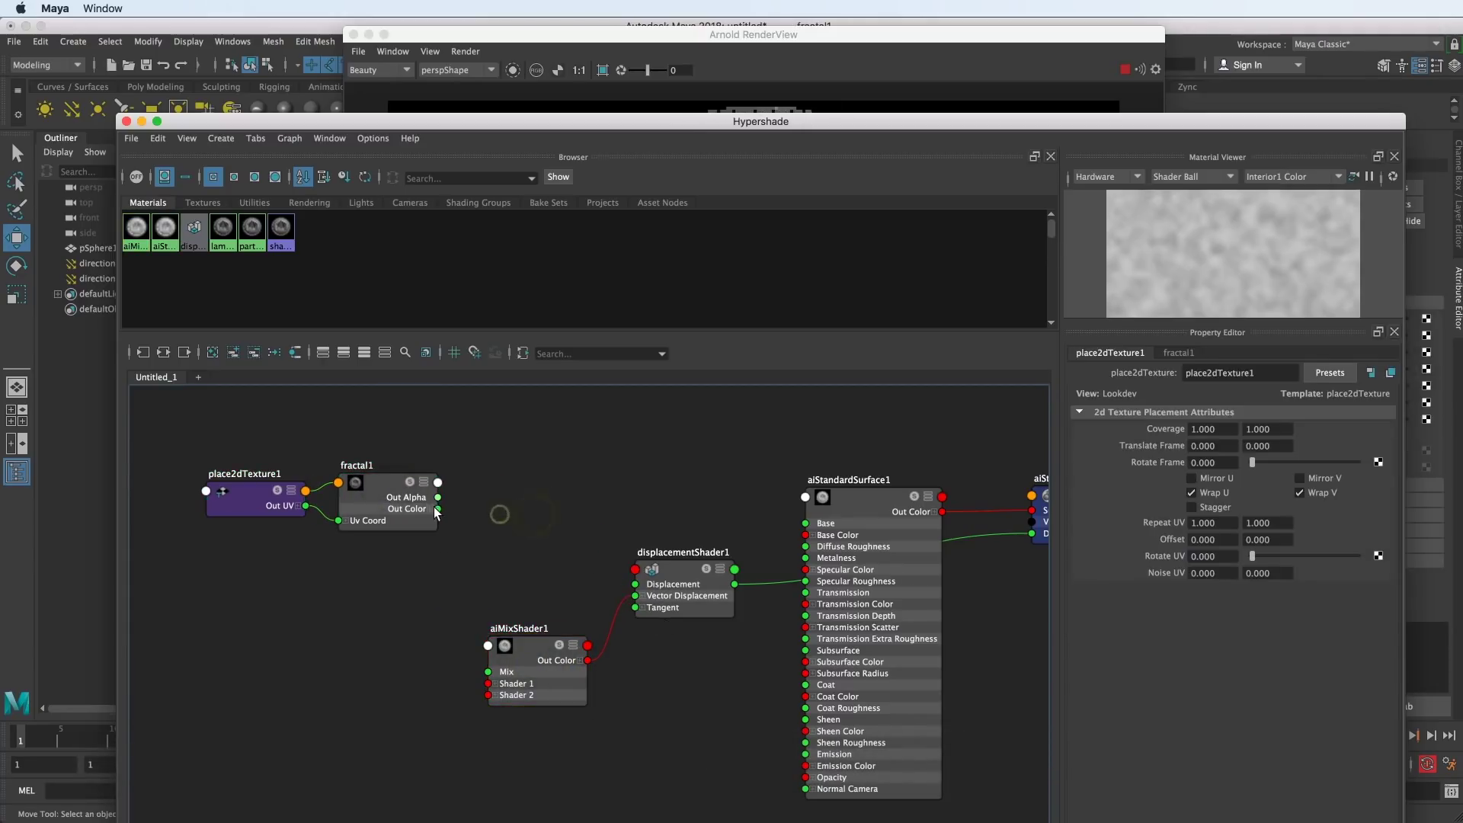
left_click_drag(438, 508, 559, 577)
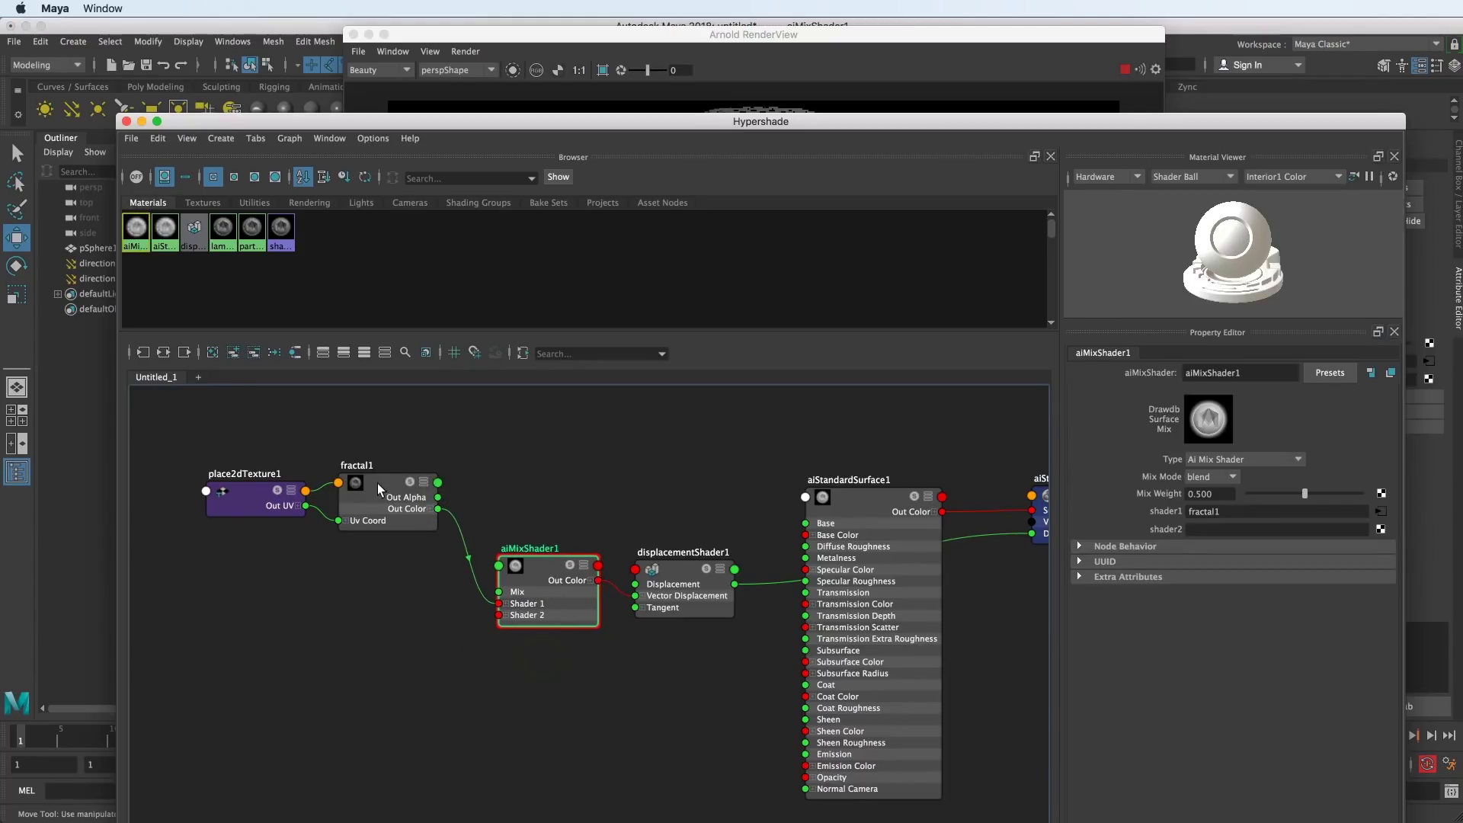
left_click_drag(200, 446, 449, 541)
left_click_drag(358, 499, 303, 499)
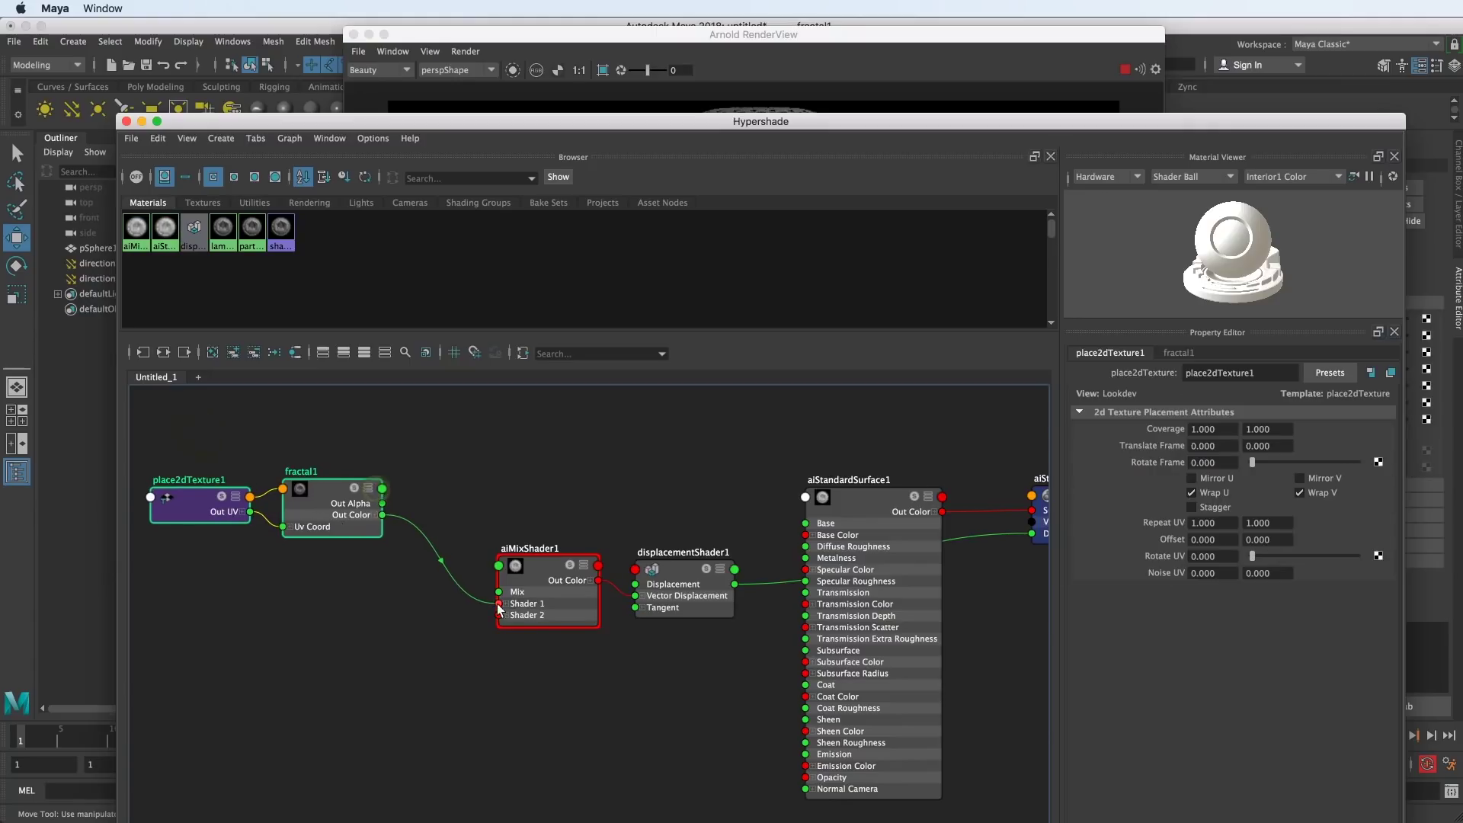
- Set aiMixShader1's Mix Mode to add
left_click(538, 575)
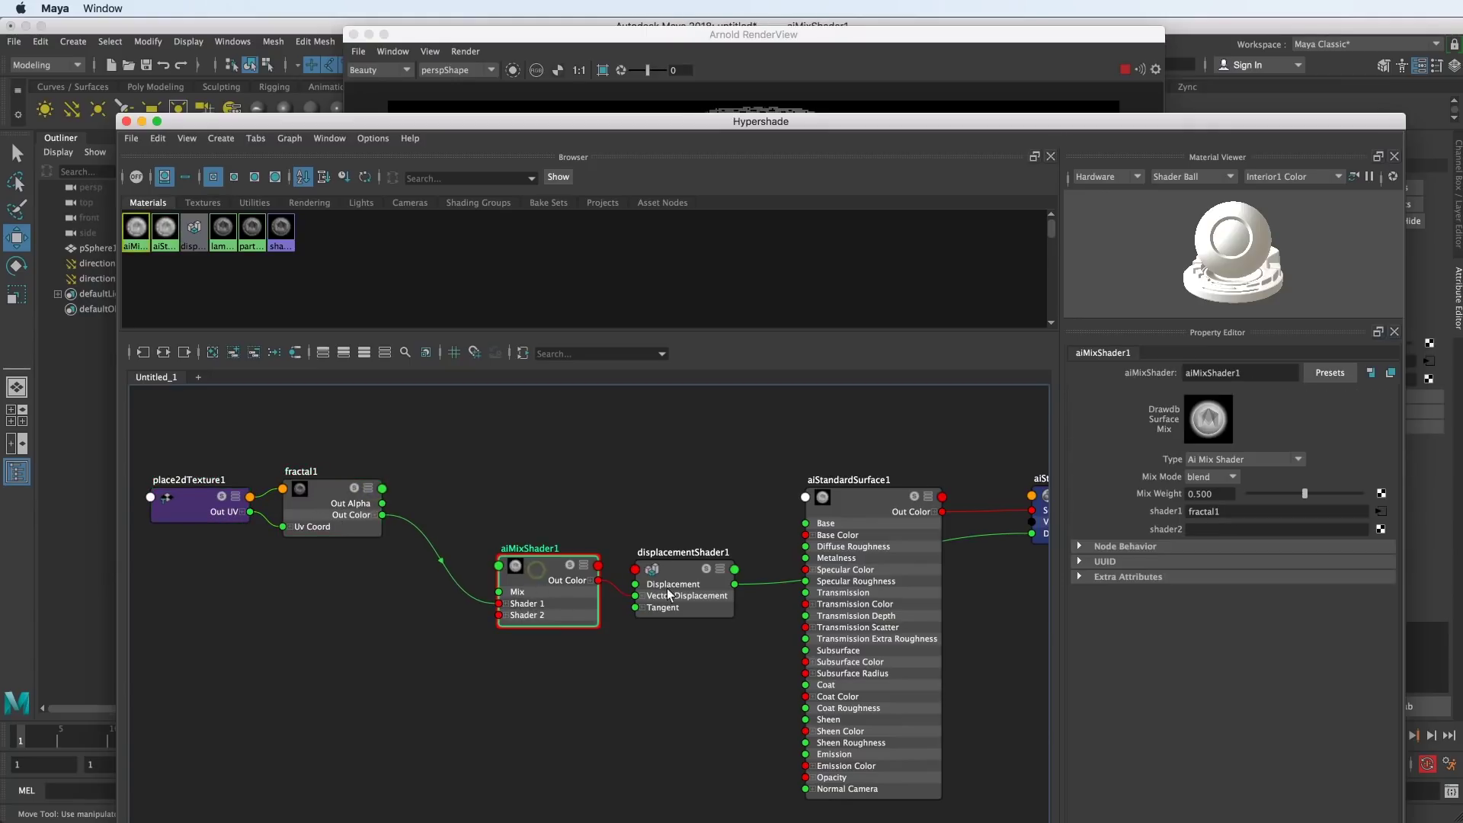
left_click(1227, 484)
left_click(1211, 494)
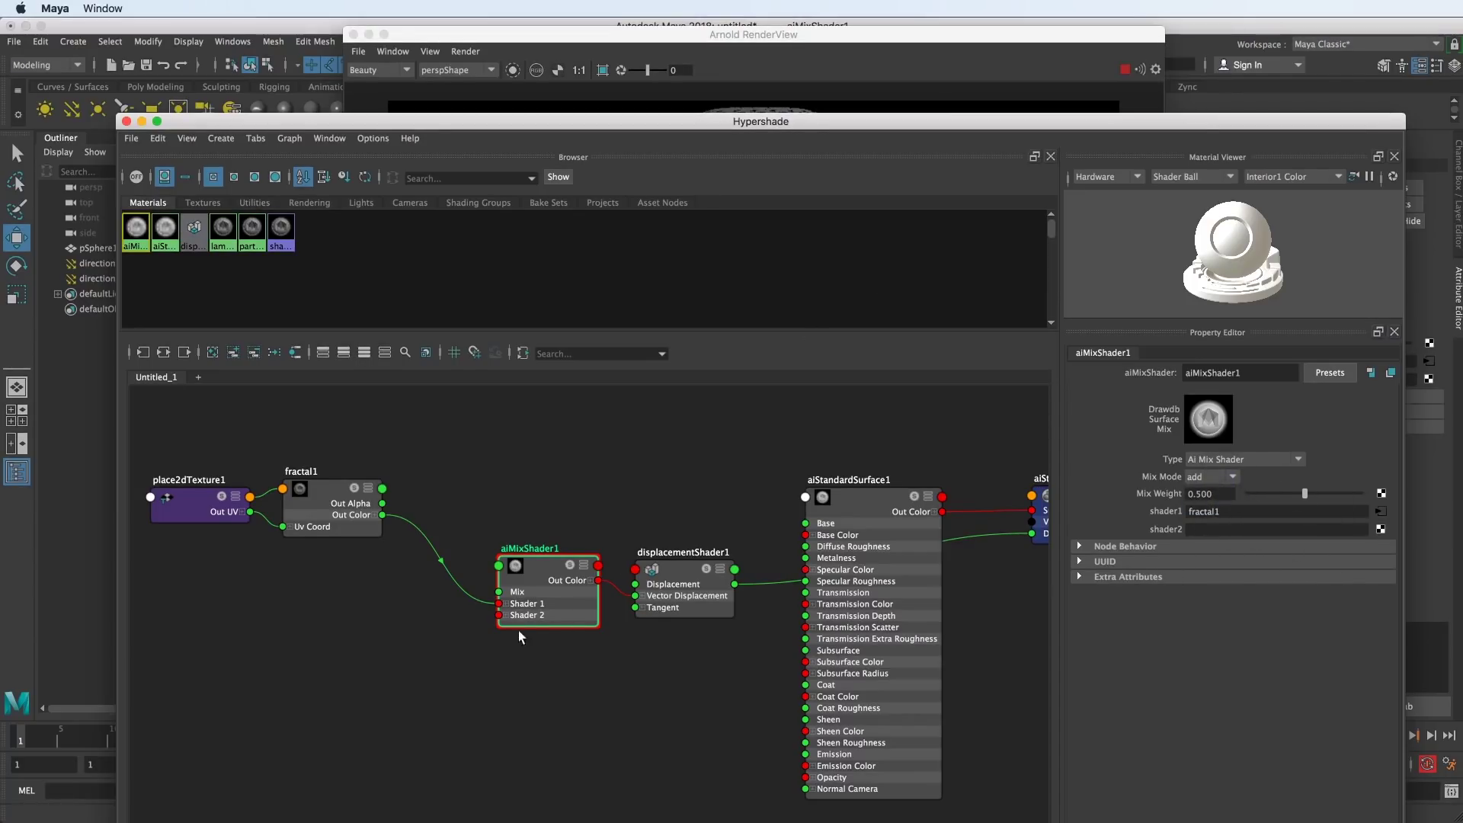
key("Tab")
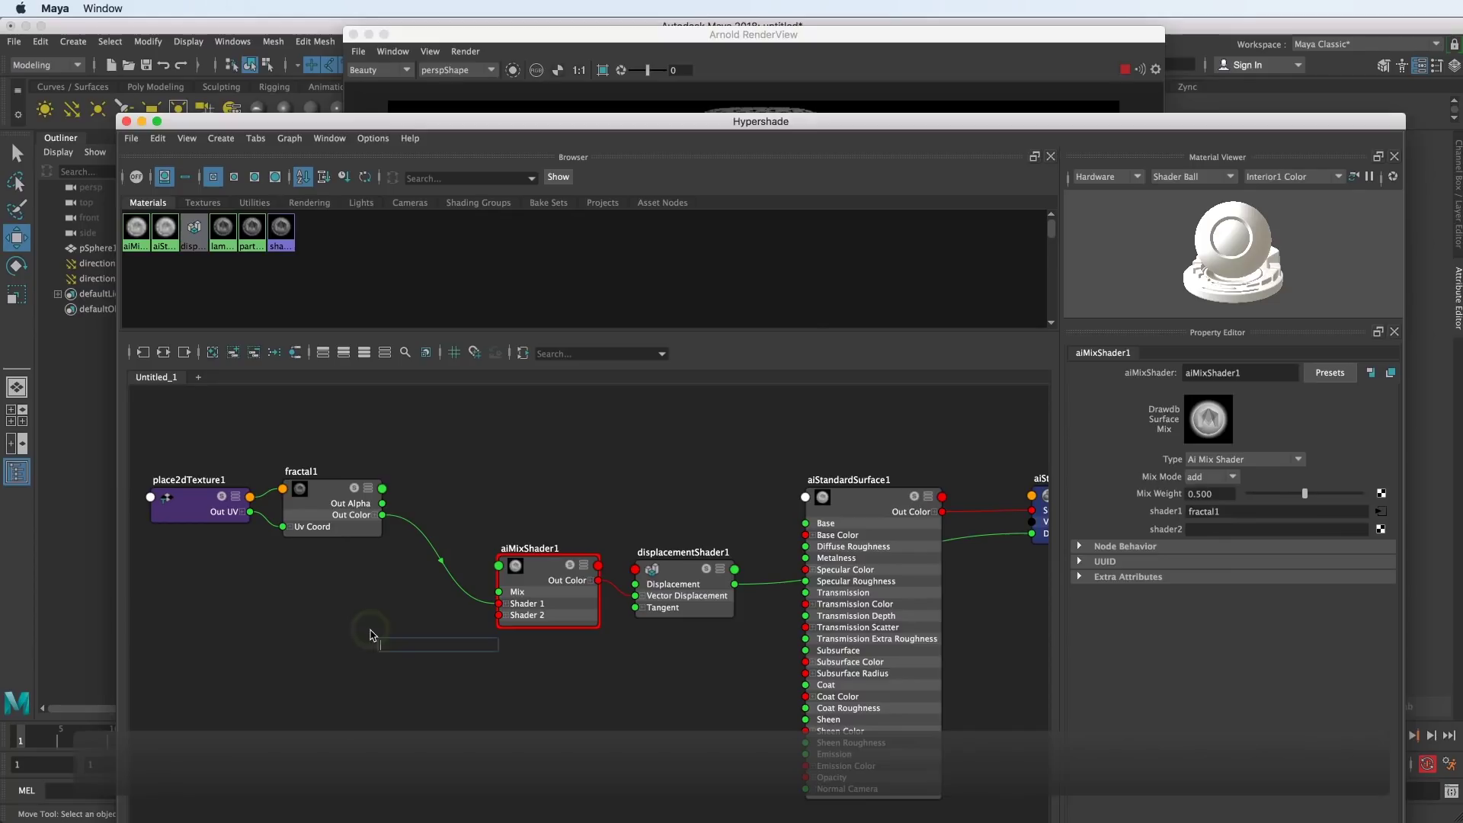
left_click(346, 624)
left_click_drag(873, 124, 836, 455)
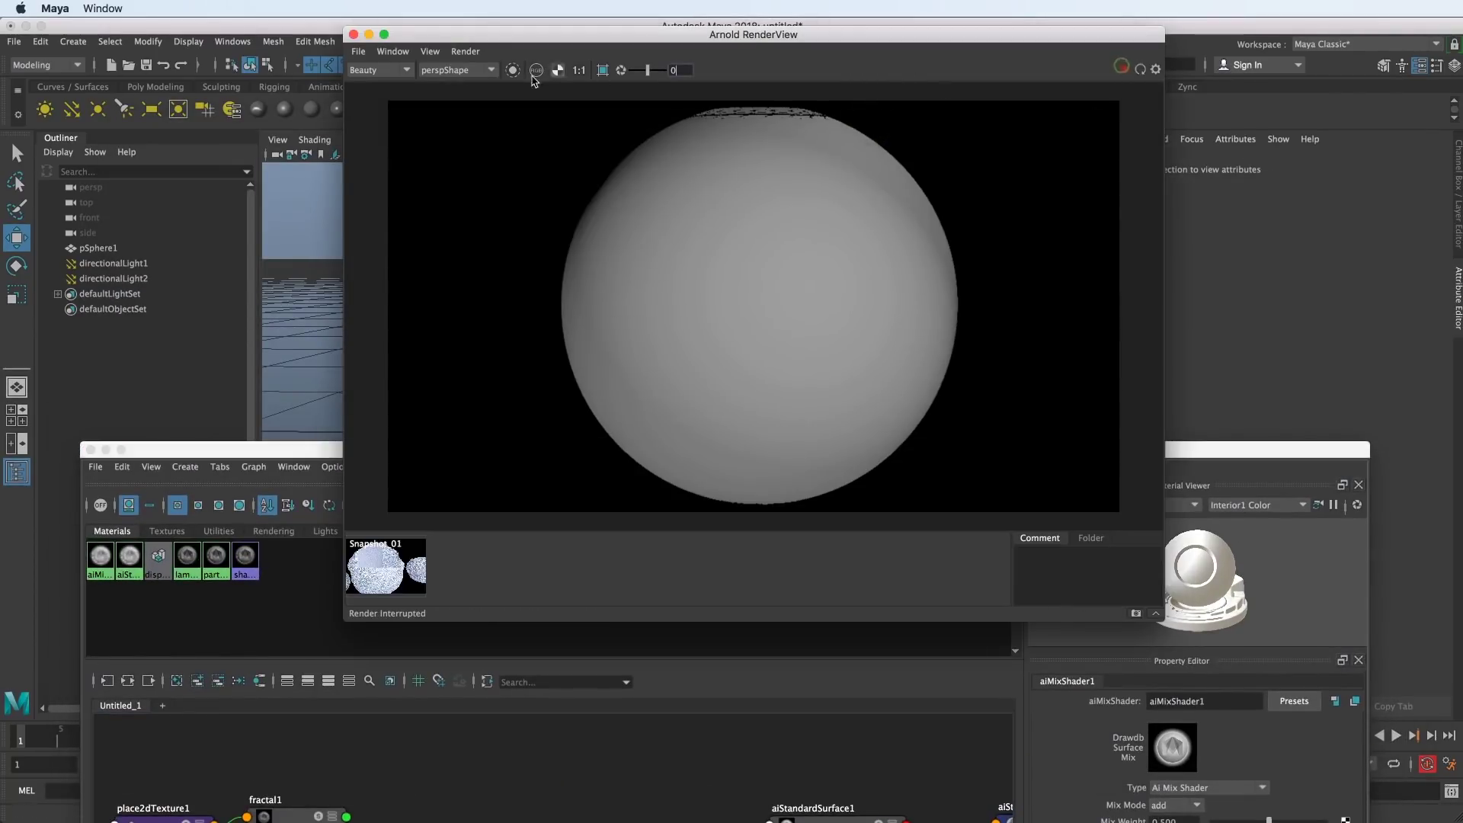
- Reopen Arnold RenderView from a torn-off Arnold menu and re-render the sphere
left_click(353, 35)
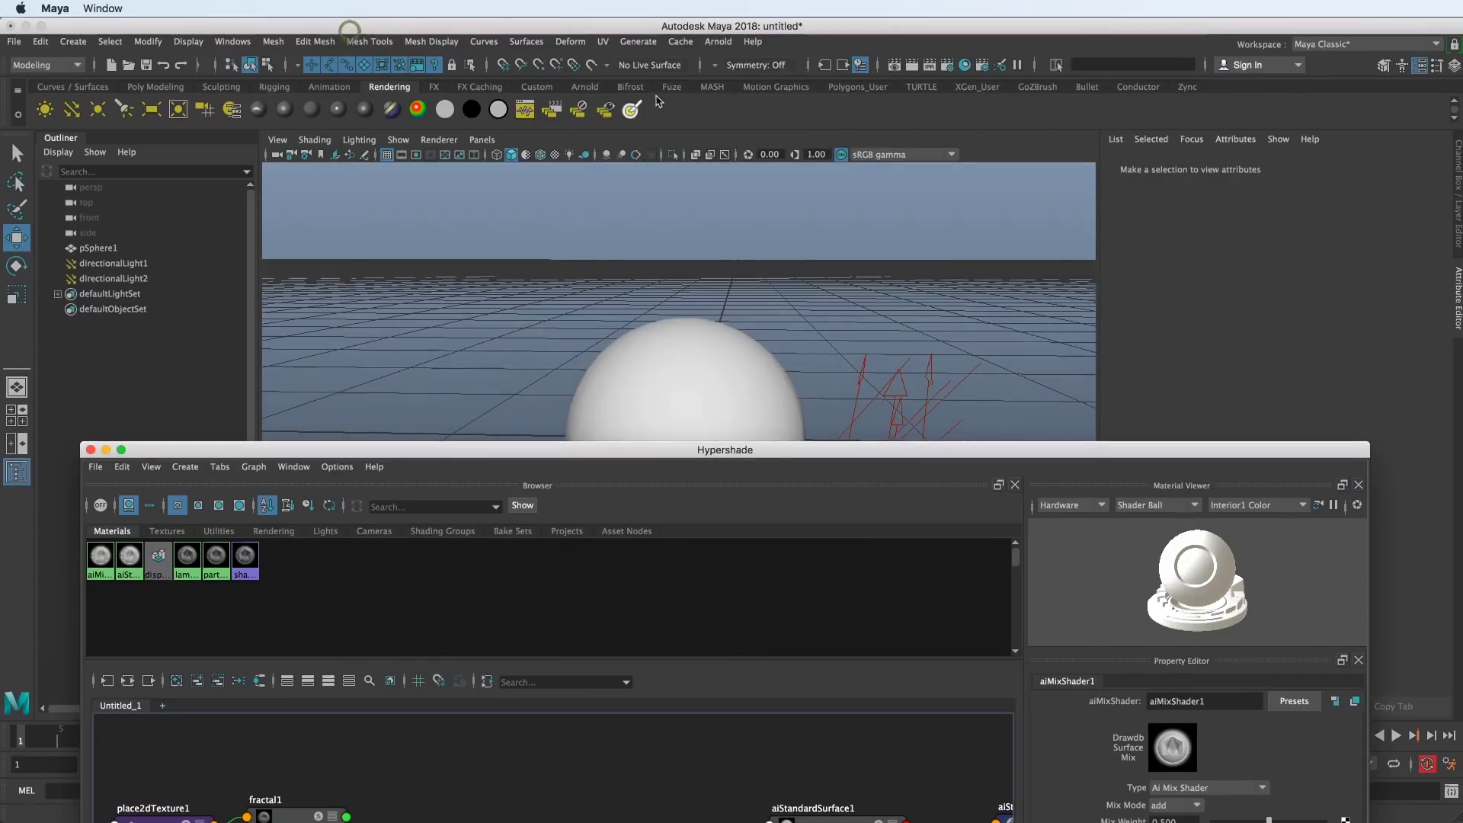
left_click(718, 41)
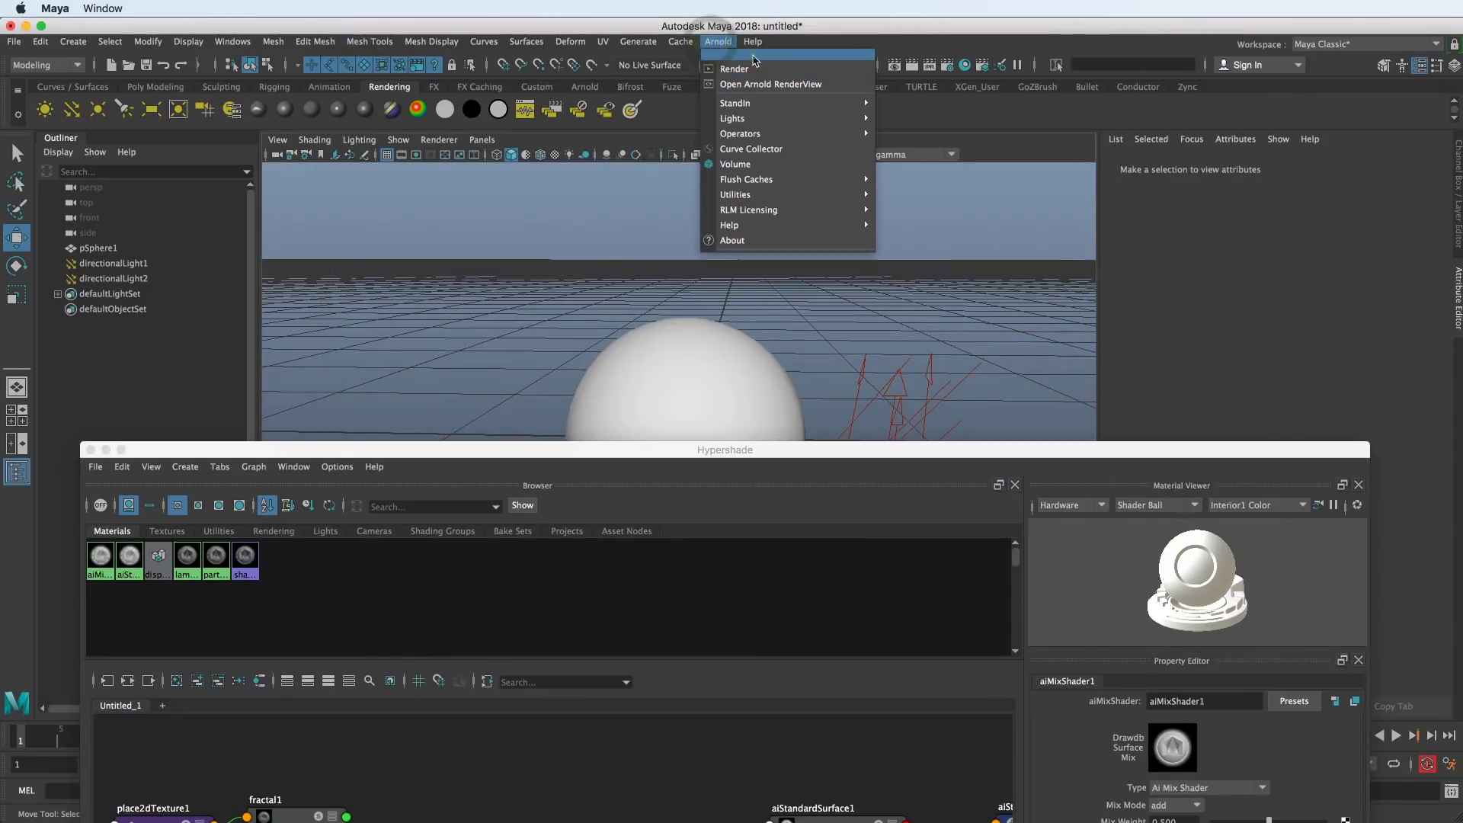
left_click(785, 60)
left_click_drag(603, 84, 357, 84)
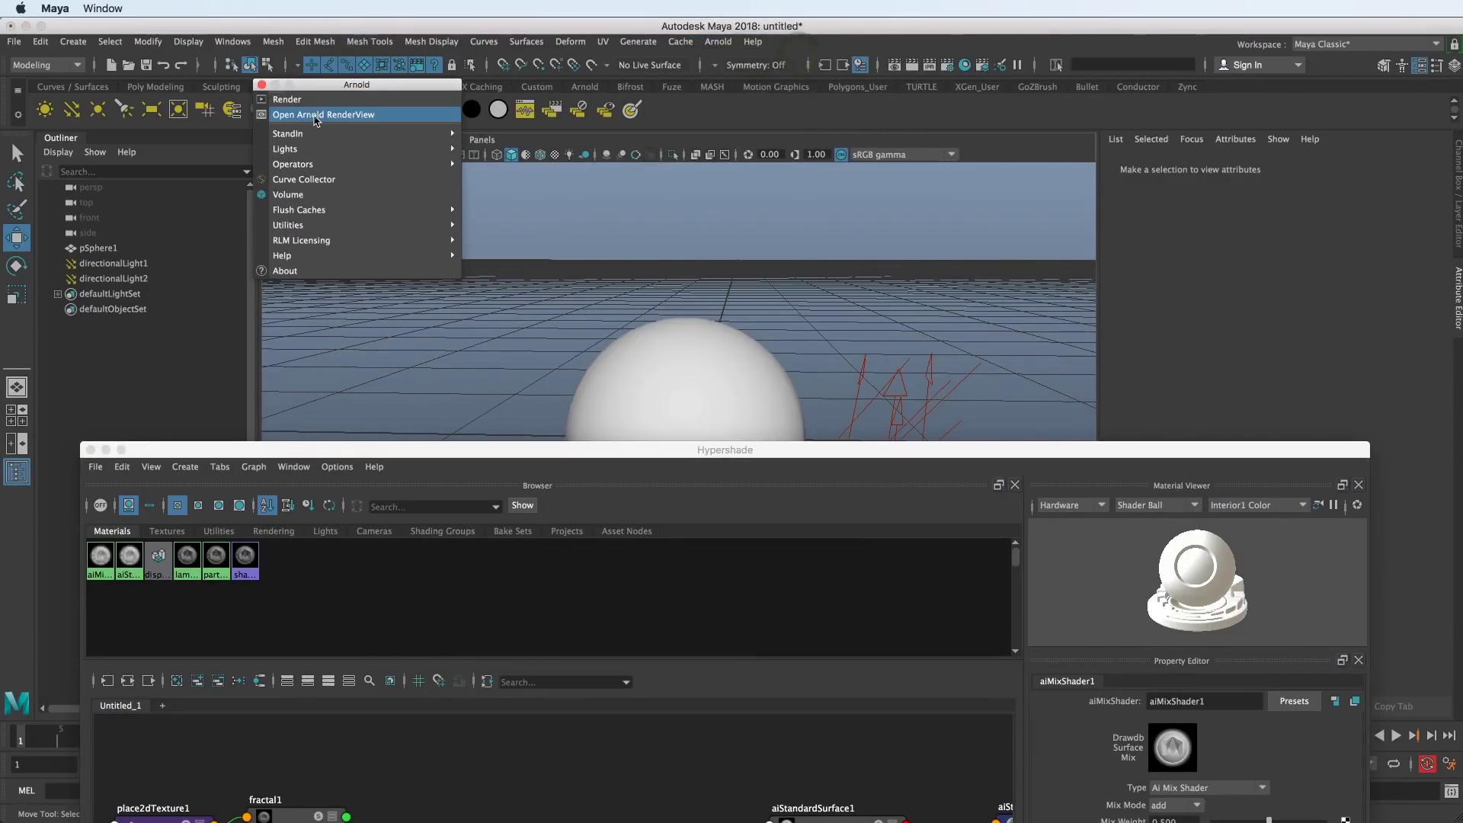
left_click(315, 115)
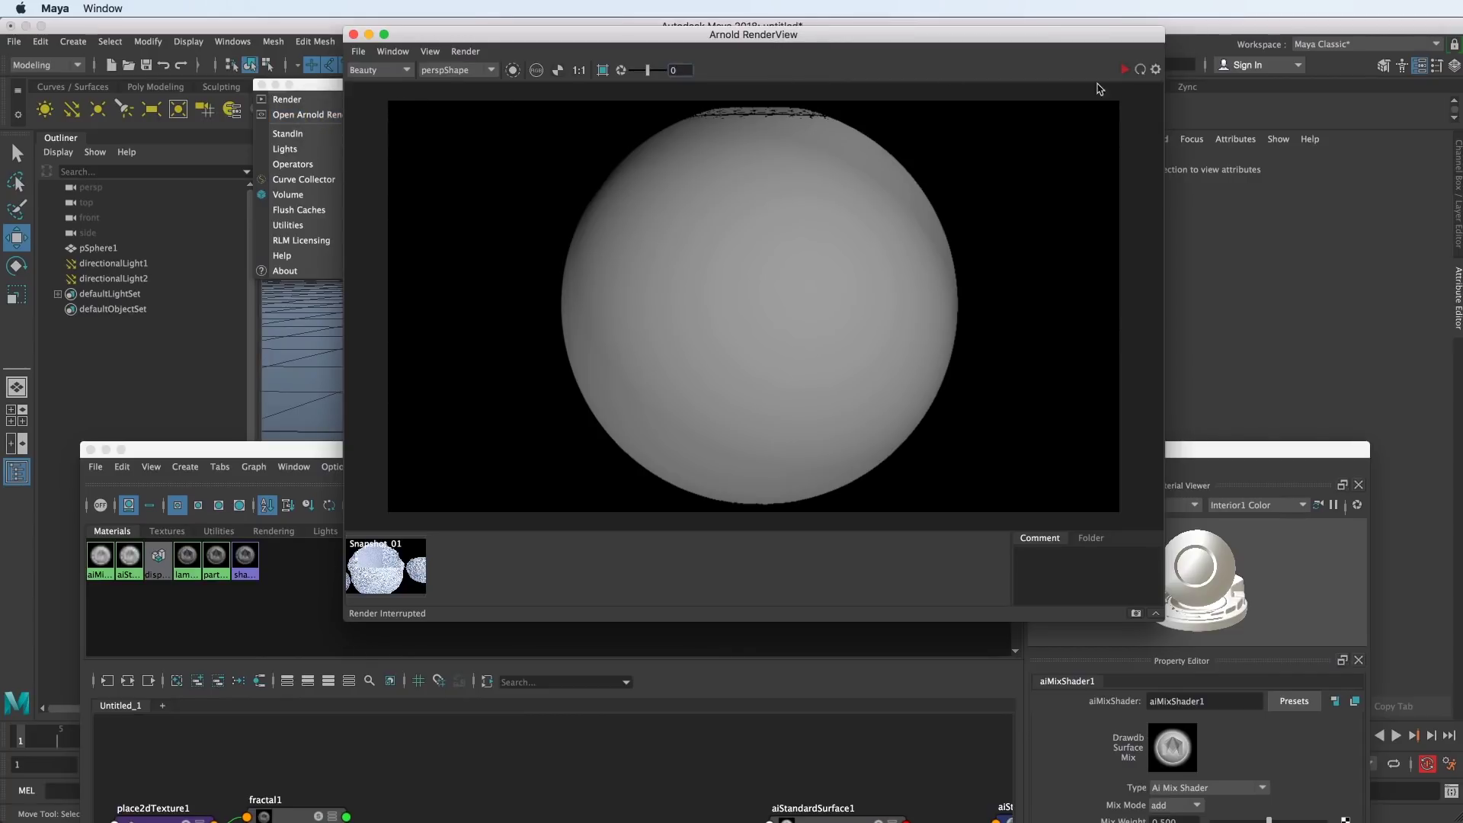
left_click(1125, 70)
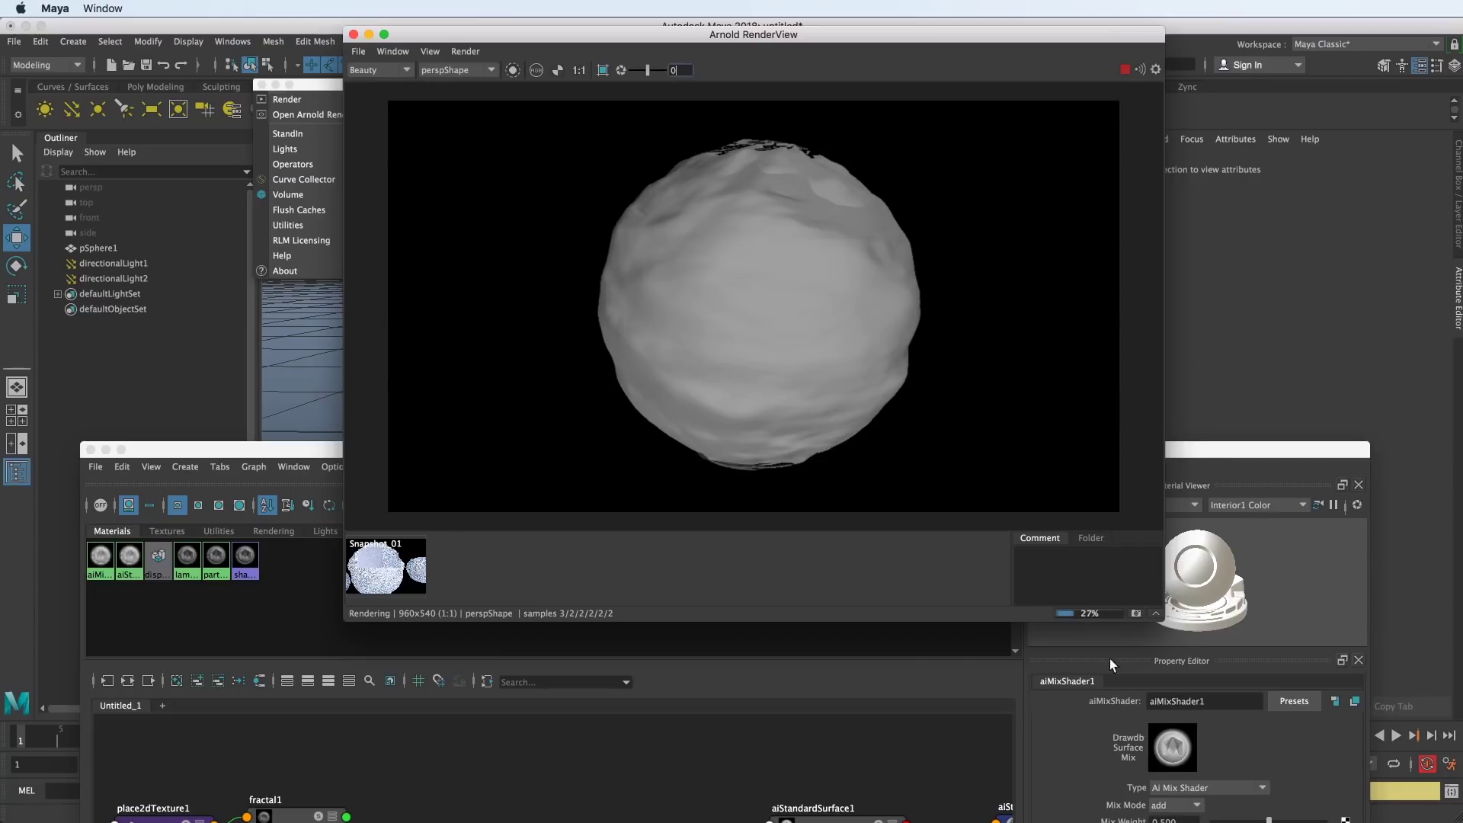
left_click_drag(1196, 449, 1158, 244)
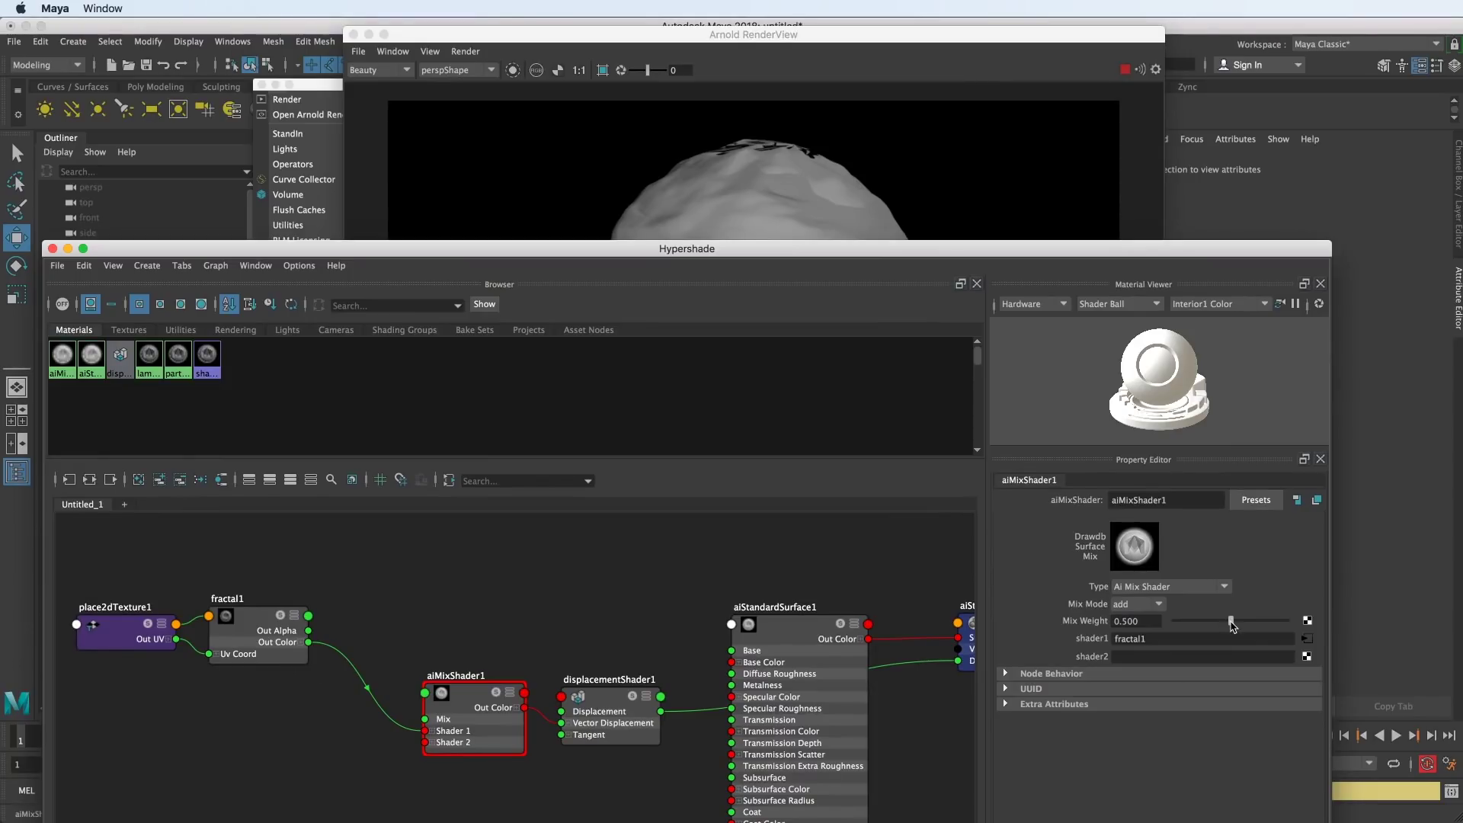
- Try Mix Weight at 1.0 and 0.0, then set aiMixShader1's Mix Weight to 0.5
left_click_drag(1232, 625, 1310, 624)
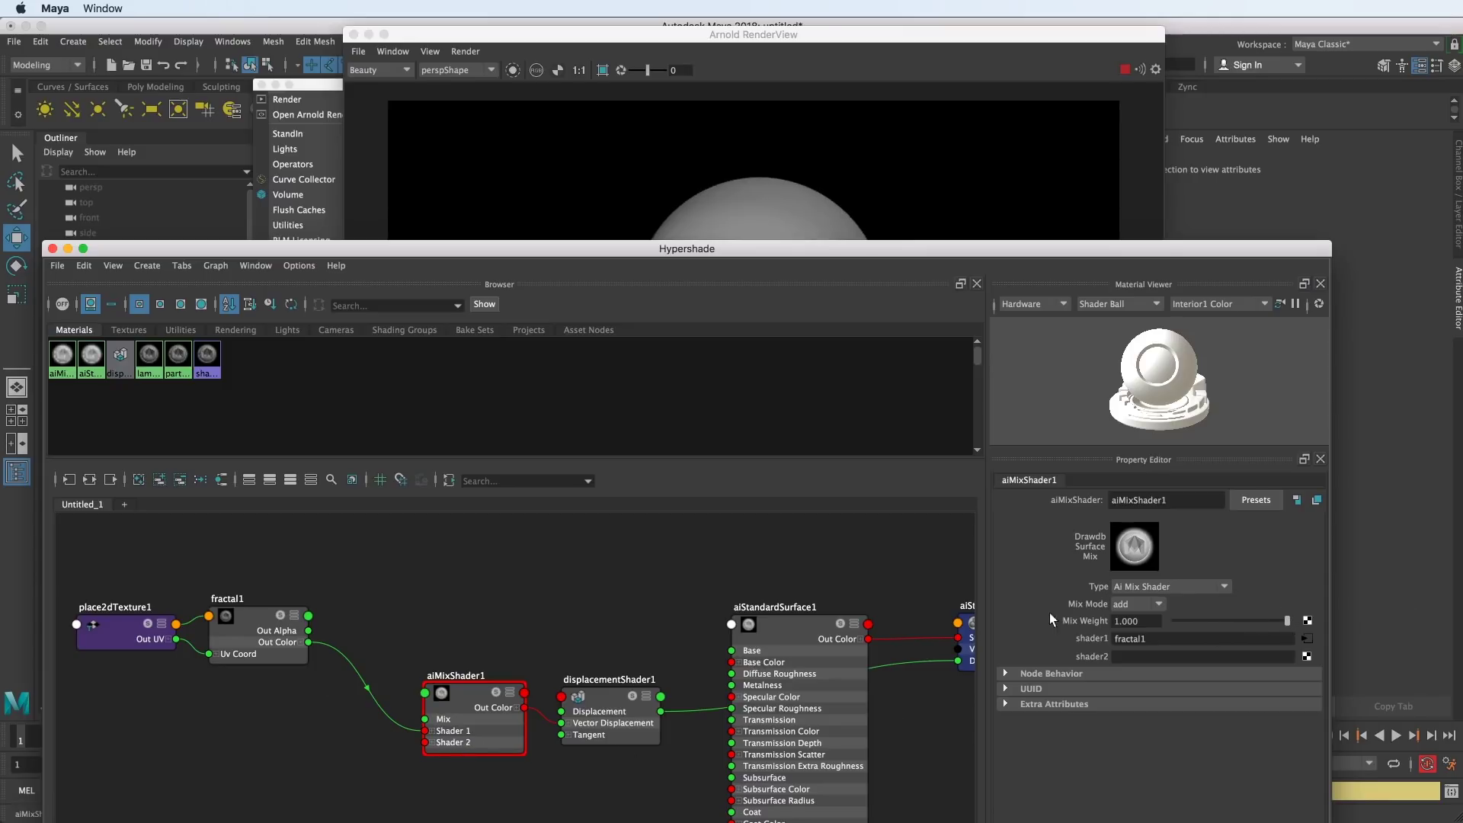
left_click_drag(867, 248, 826, 490)
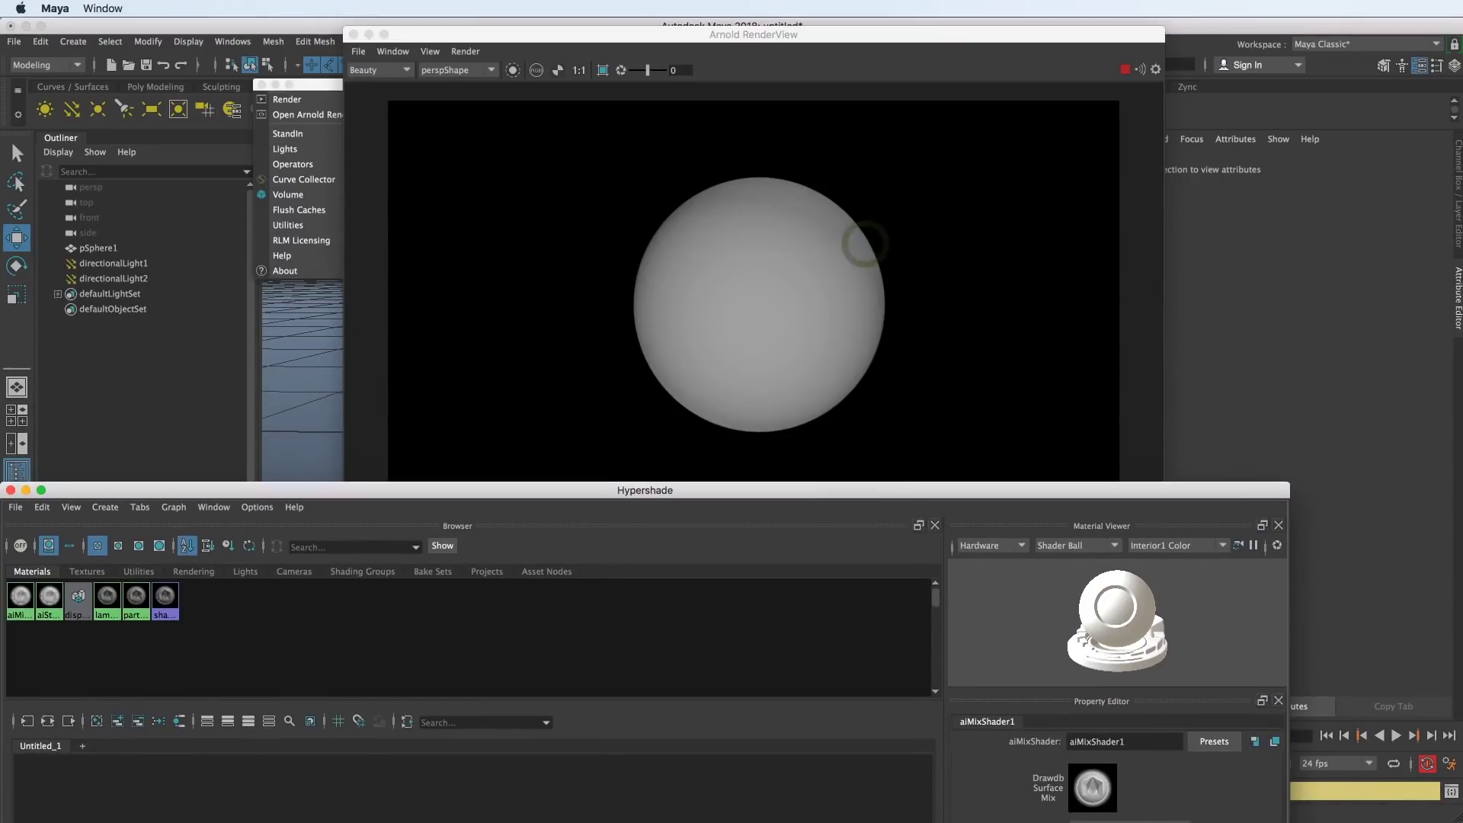
left_click_drag(1156, 497, 1161, 359)
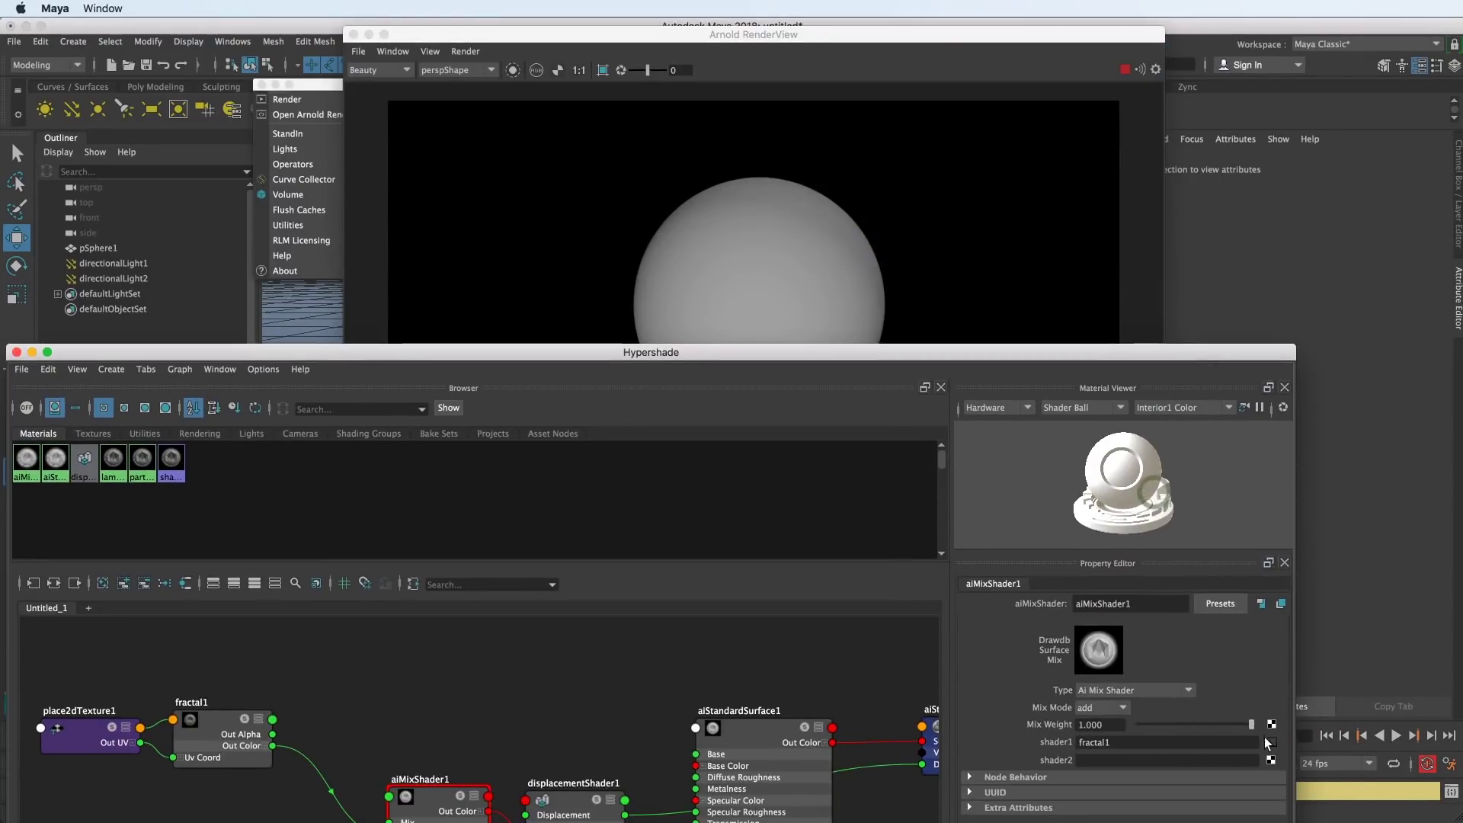
left_click_drag(1251, 723, 1054, 747)
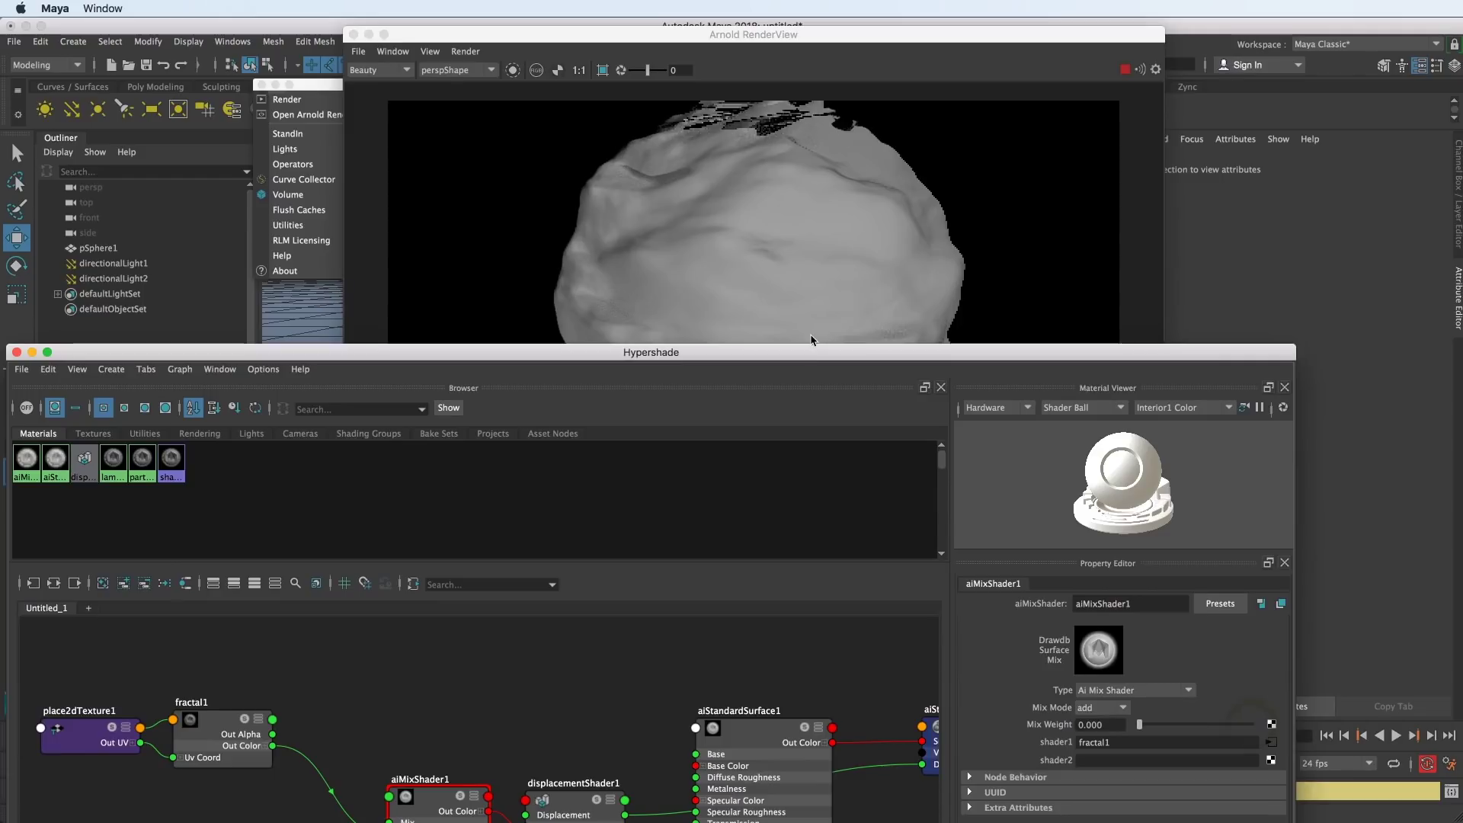
left_click_drag(808, 355, 914, 248)
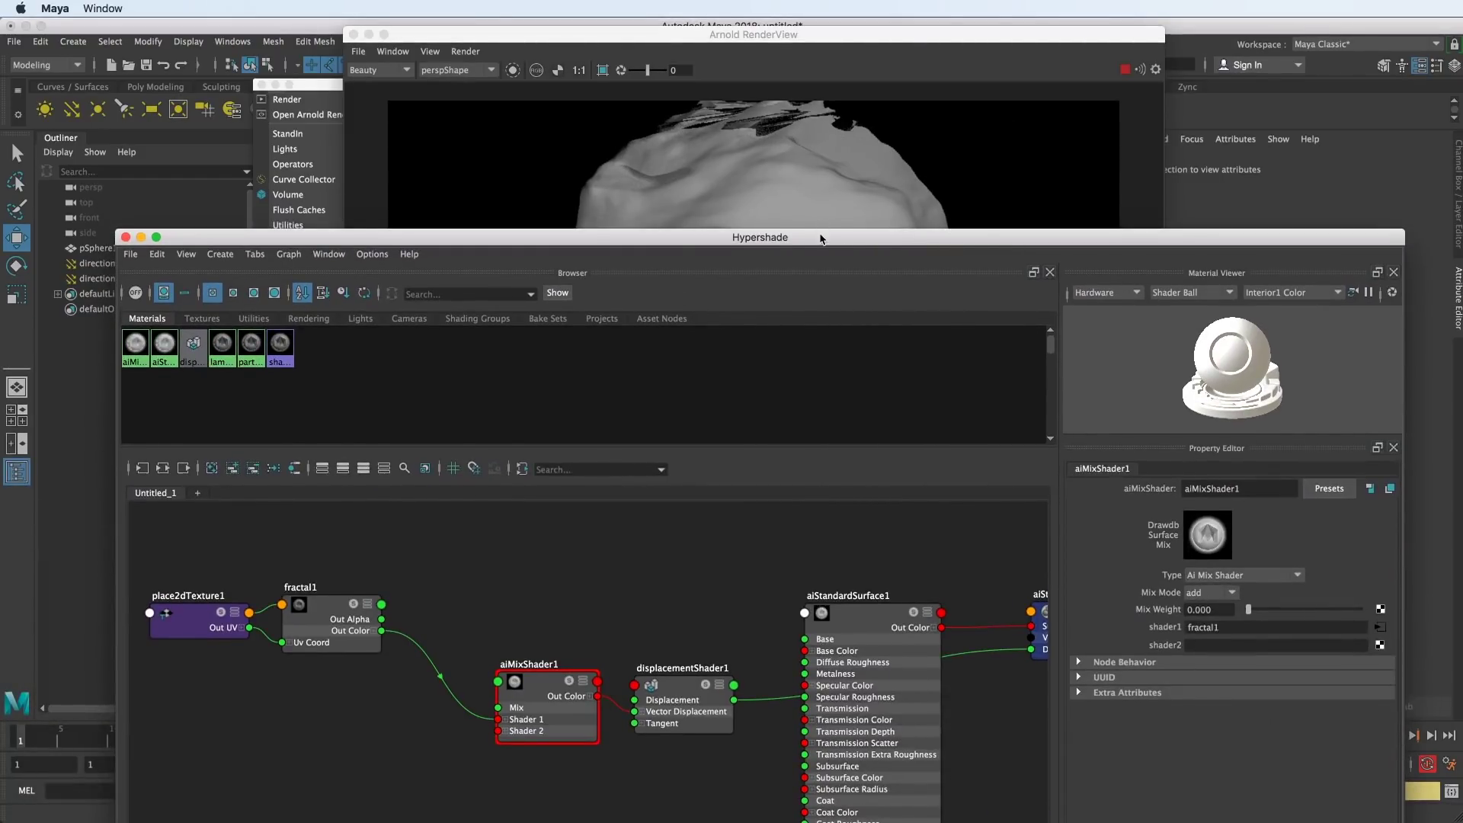
left_click_drag(819, 236, 821, 240)
double_click(1171, 629)
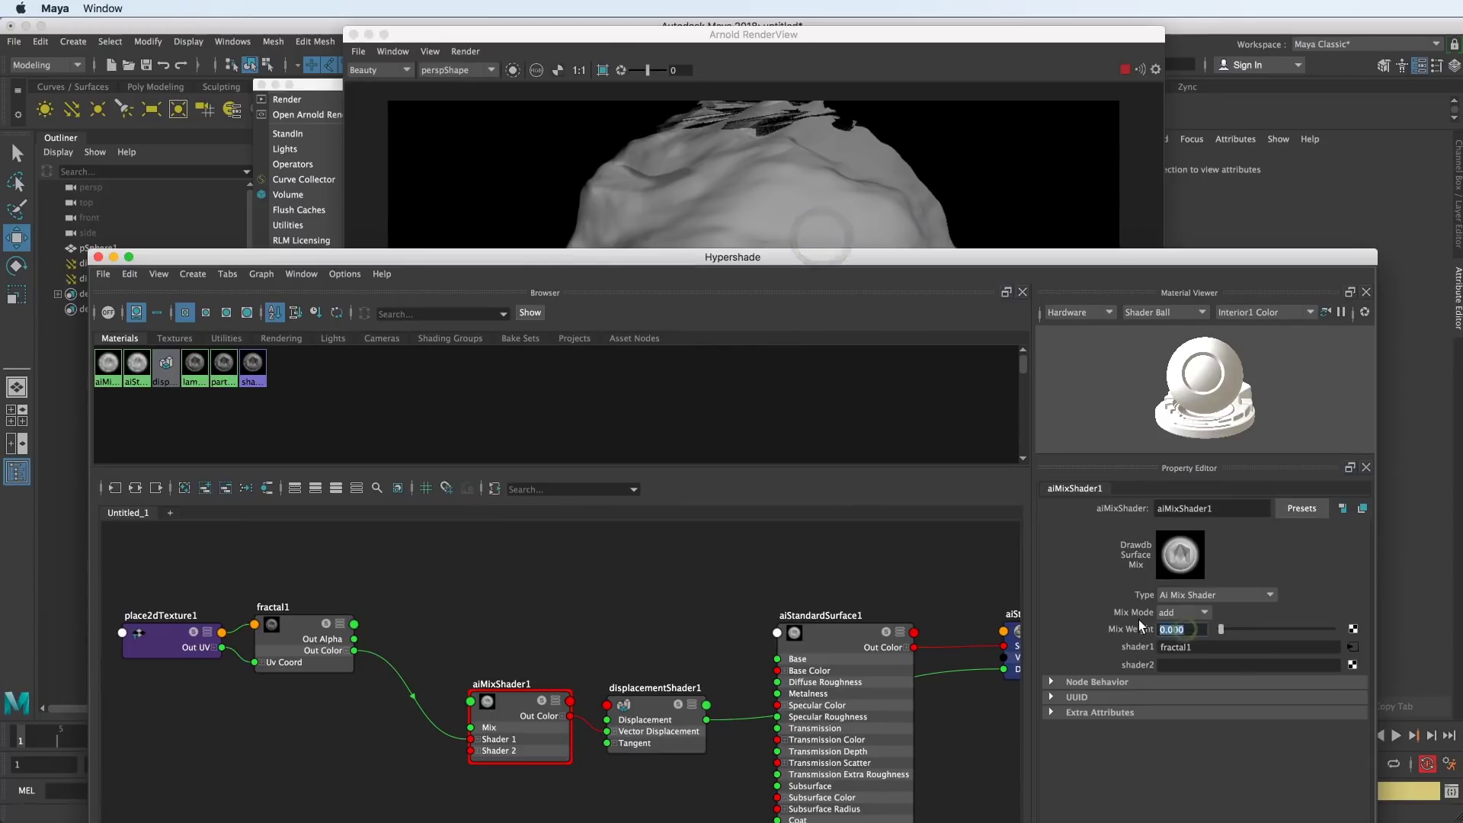
type(".5")
key("Return")
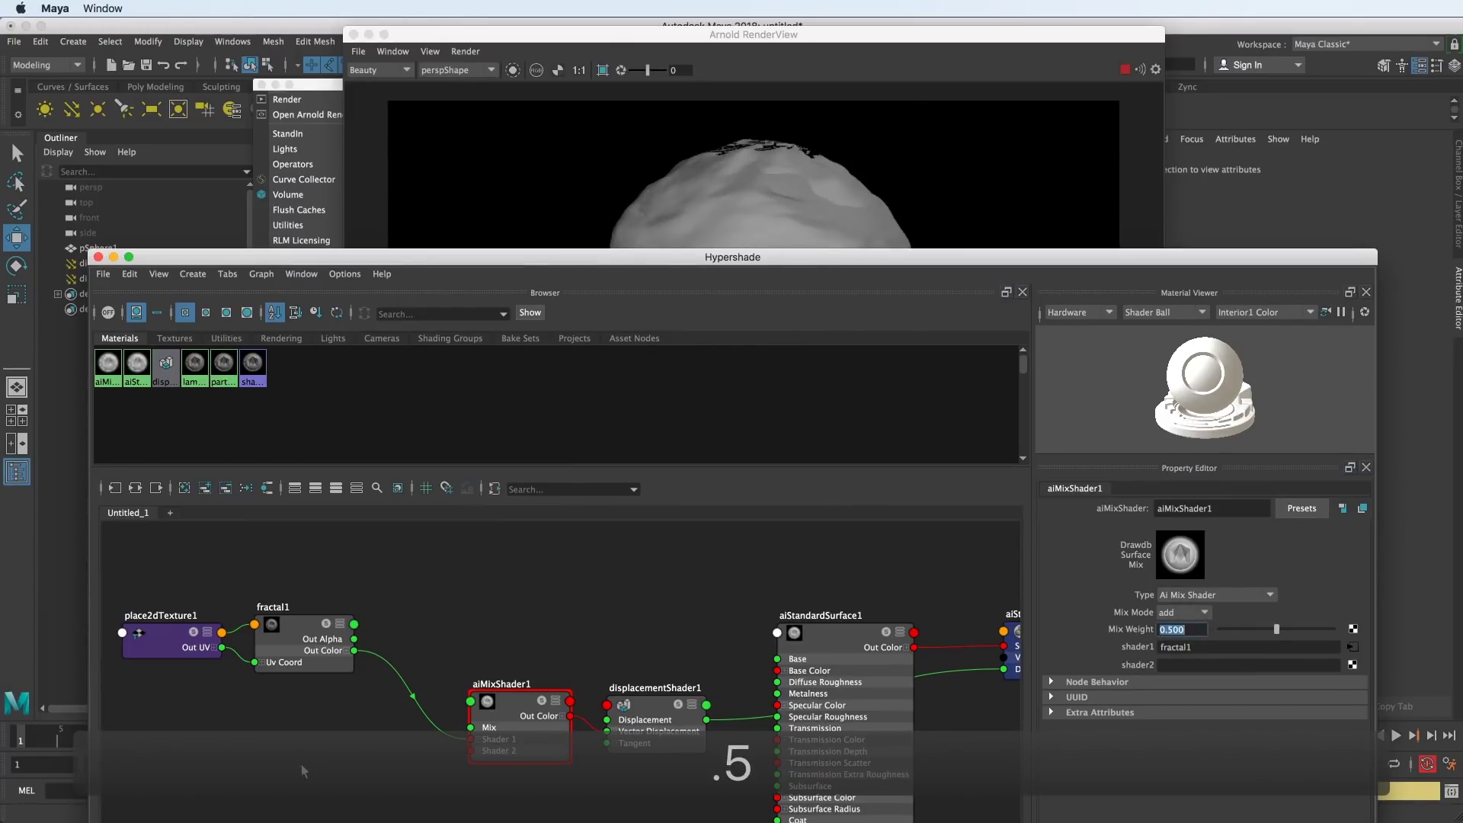
- Create a second fractal texture node, fractal2, in the Hypershade graph
left_click(302, 771)
key("Tab")
type("frac")
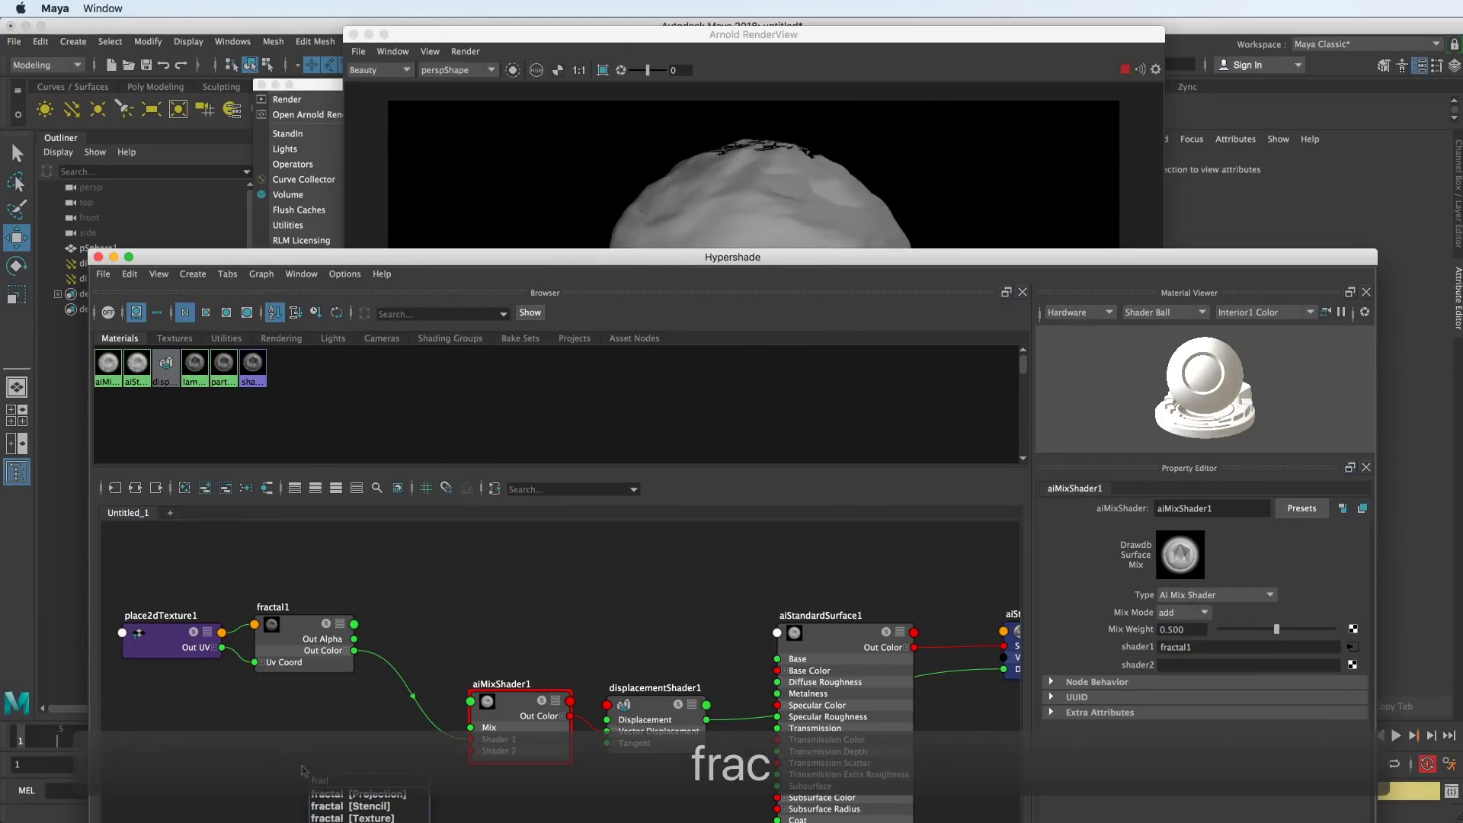
left_click_drag(702, 256, 705, 144)
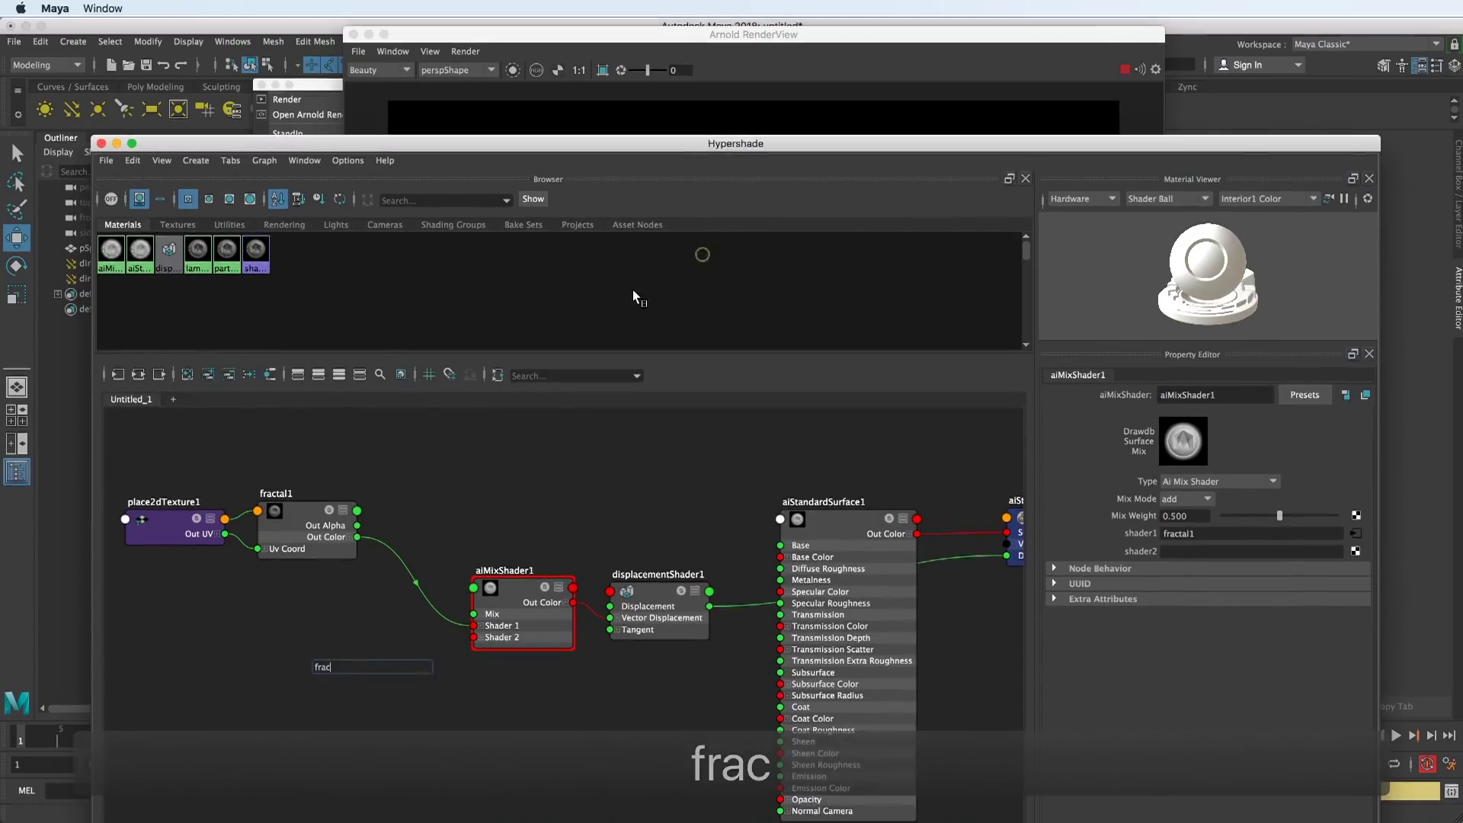
type("t")
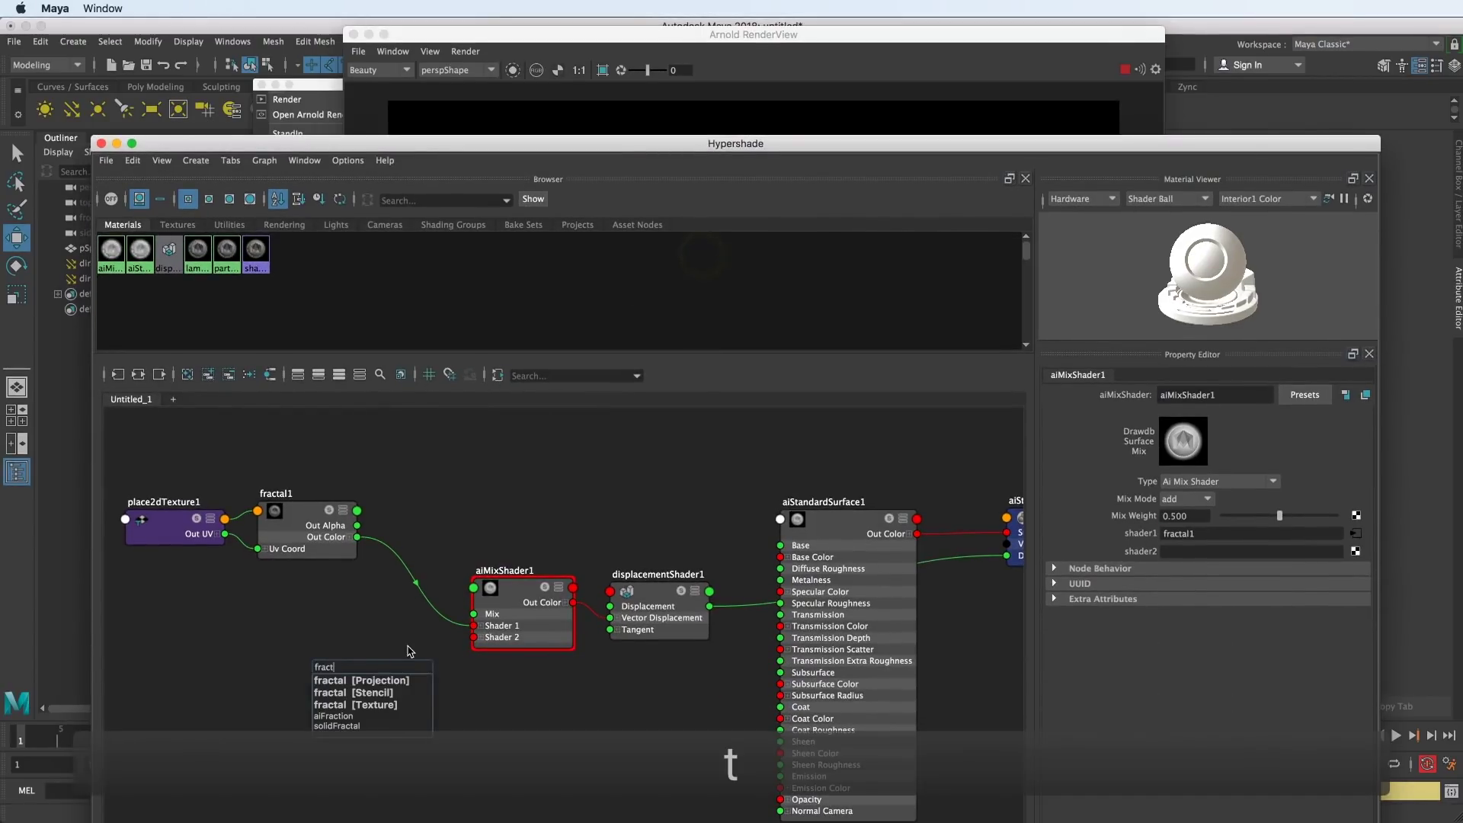
left_click(378, 705)
- Connect fractal2's Out Color into aiMixShader1's Shader 2 and arrange the windows
left_click_drag(349, 663, 226, 669)
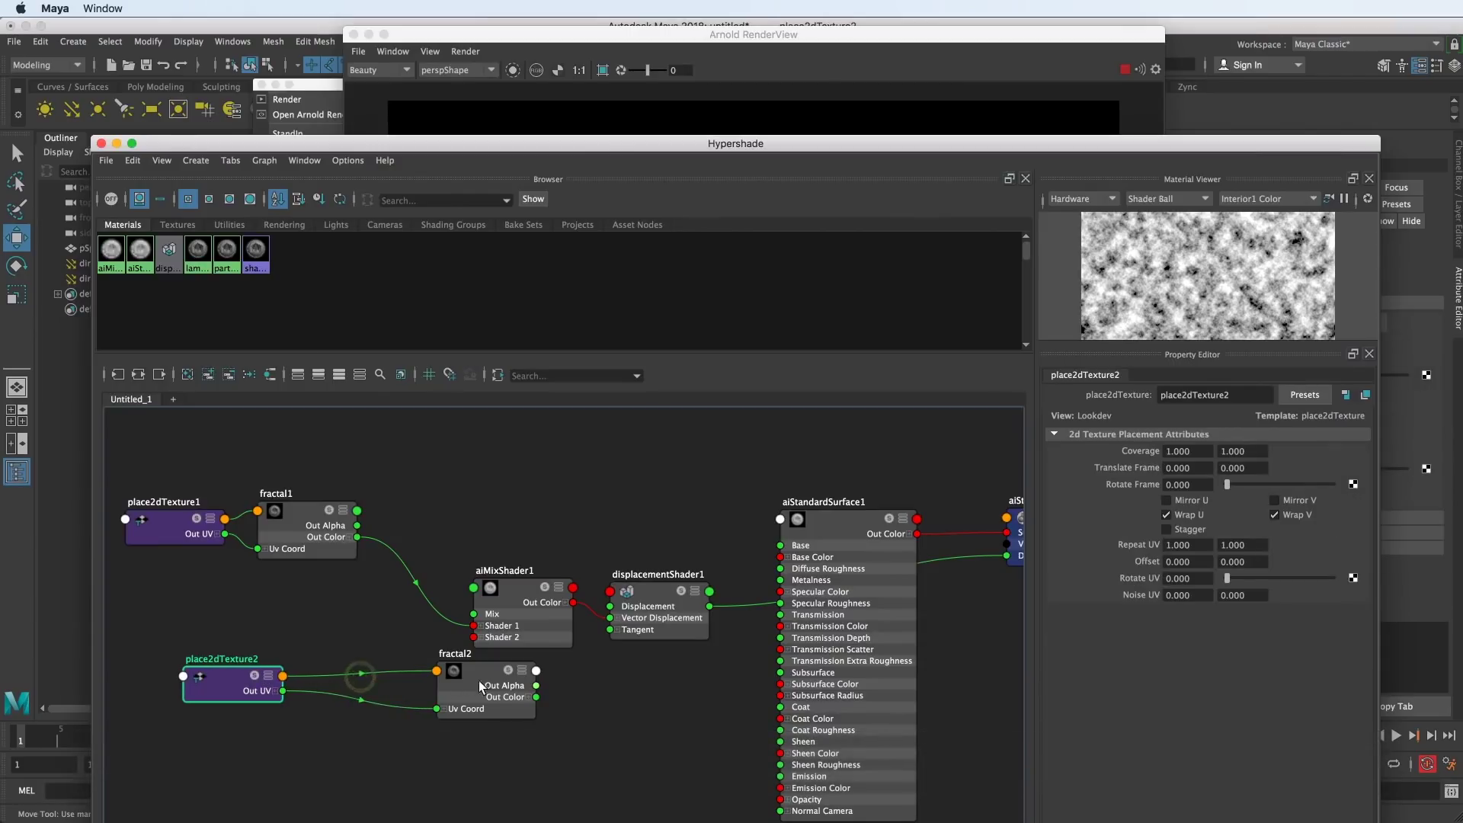
left_click_drag(478, 679, 472, 637)
left_click_drag(718, 137, 877, 372)
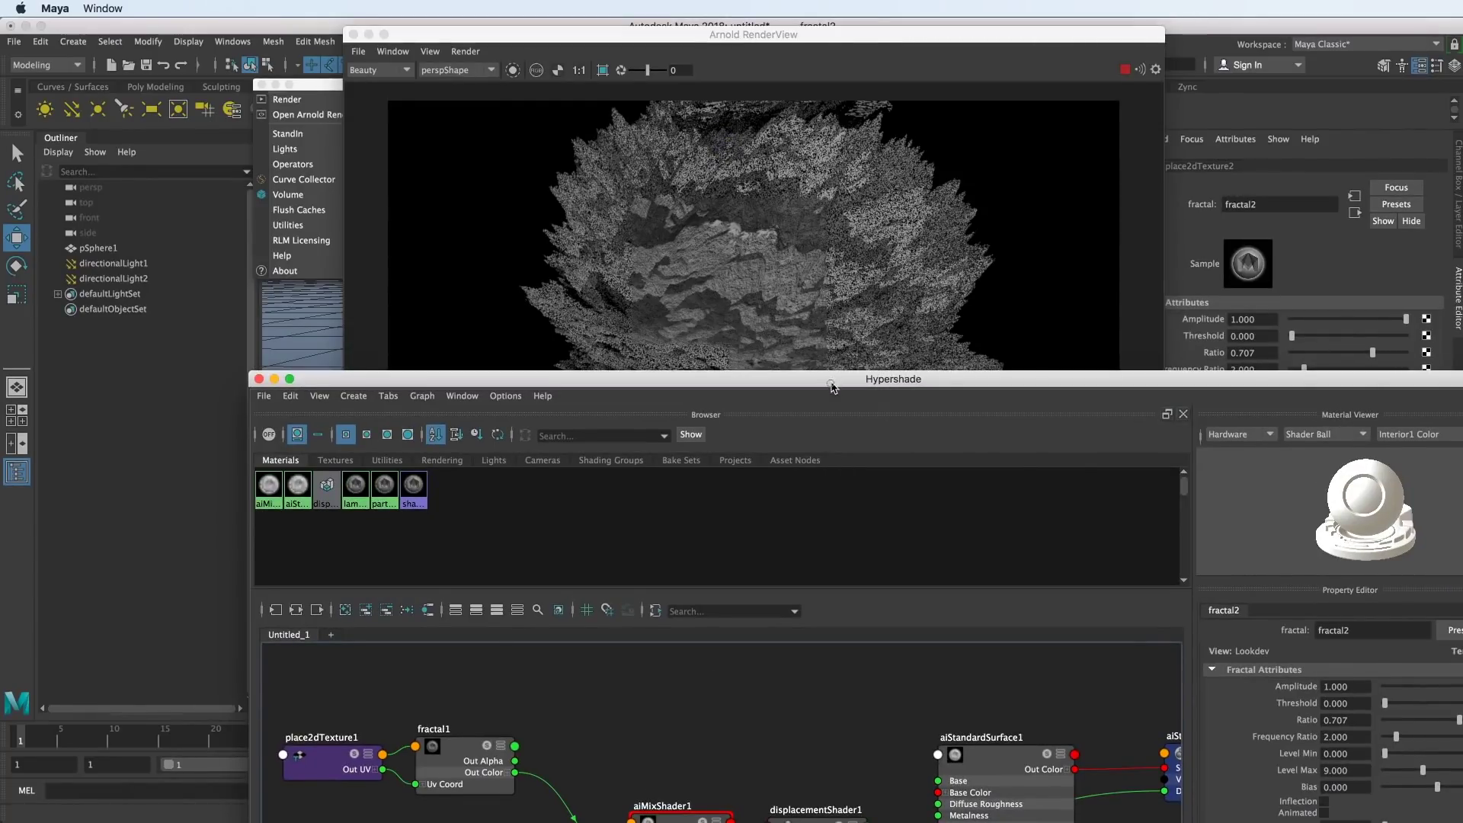
left_click_drag(833, 381, 663, 114)
left_click_drag(775, 36, 1246, 34)
- Rearrange the node editor and render window so the render stays visible
left_click(782, 114)
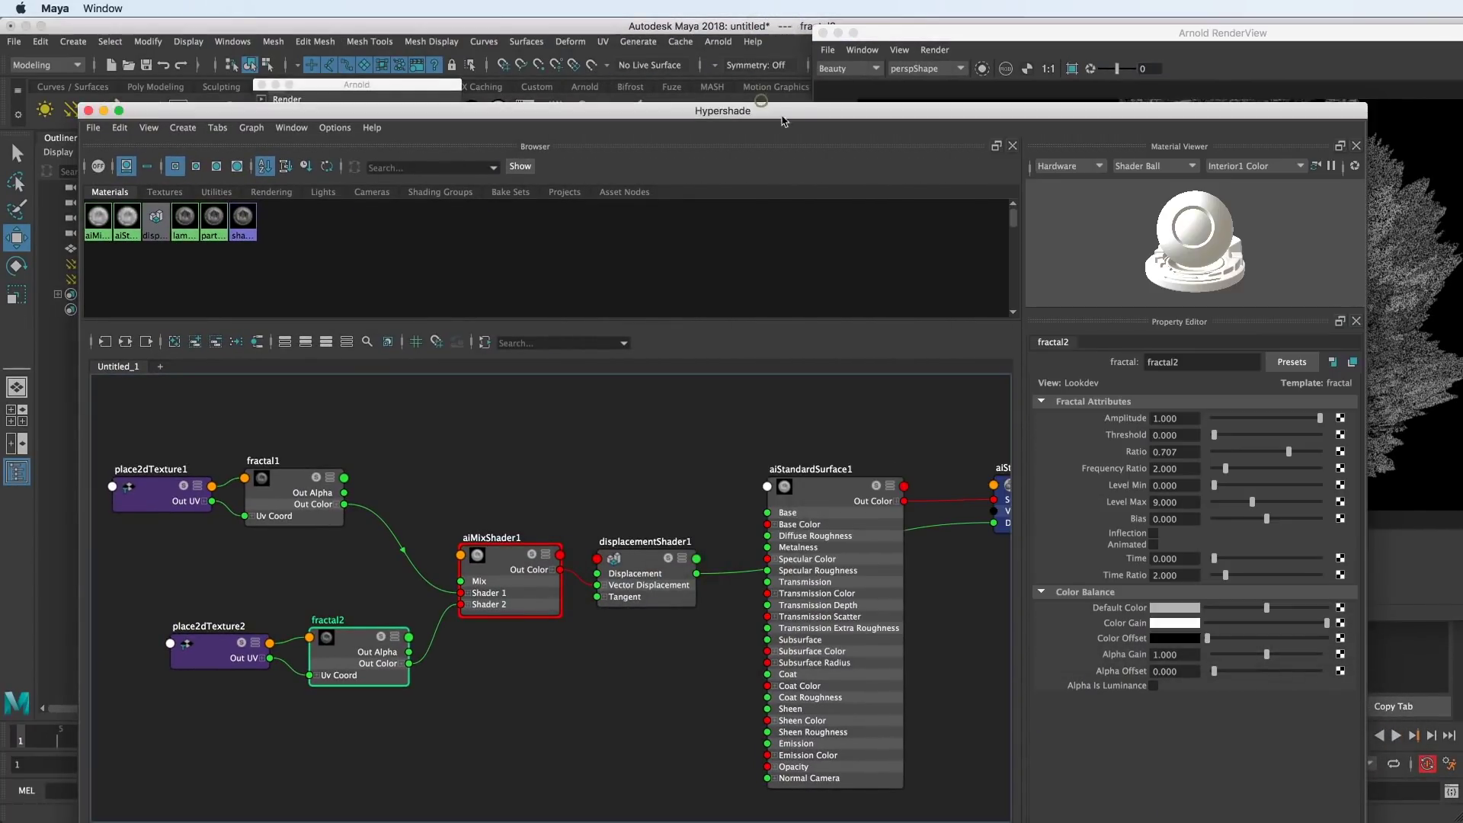
left_click_drag(1366, 285, 1005, 285)
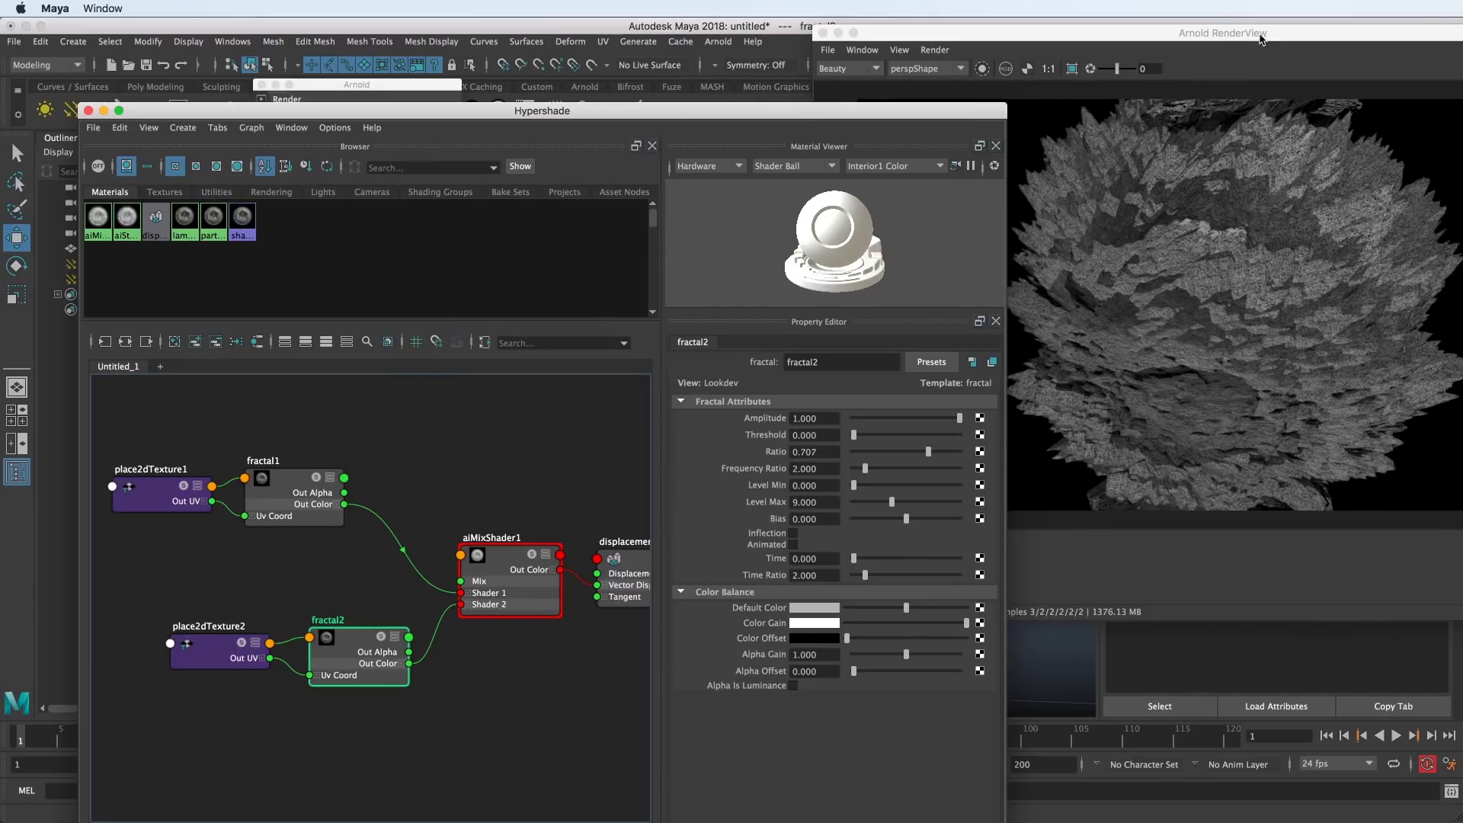
left_click_drag(1260, 39, 1213, 33)
left_click(729, 119)
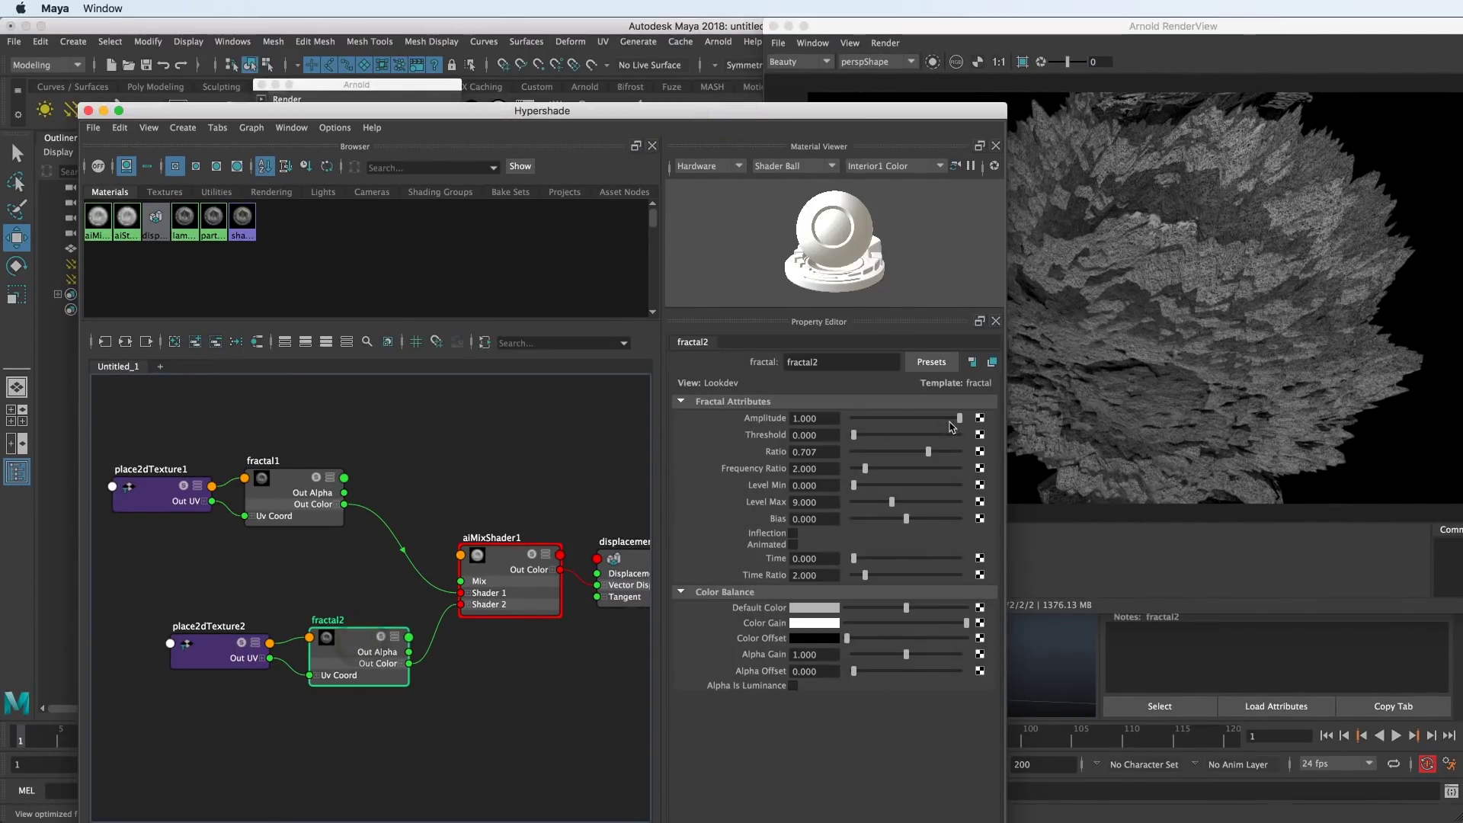
- Set fractal2's Amplitude to 0.1 and its Ratio to 0.81
left_click_drag(958, 418, 867, 418)
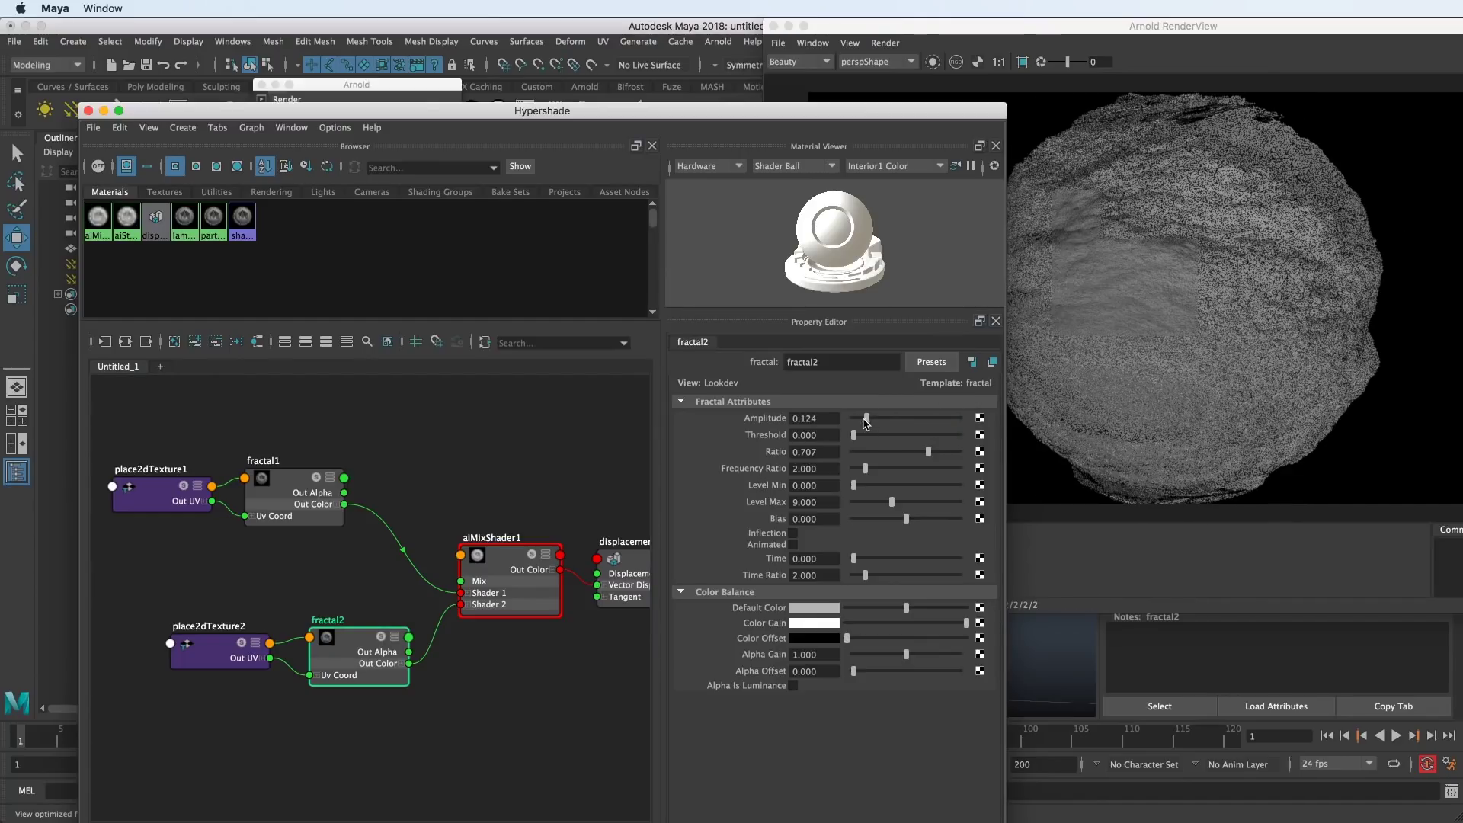
left_click_drag(818, 419, 808, 422)
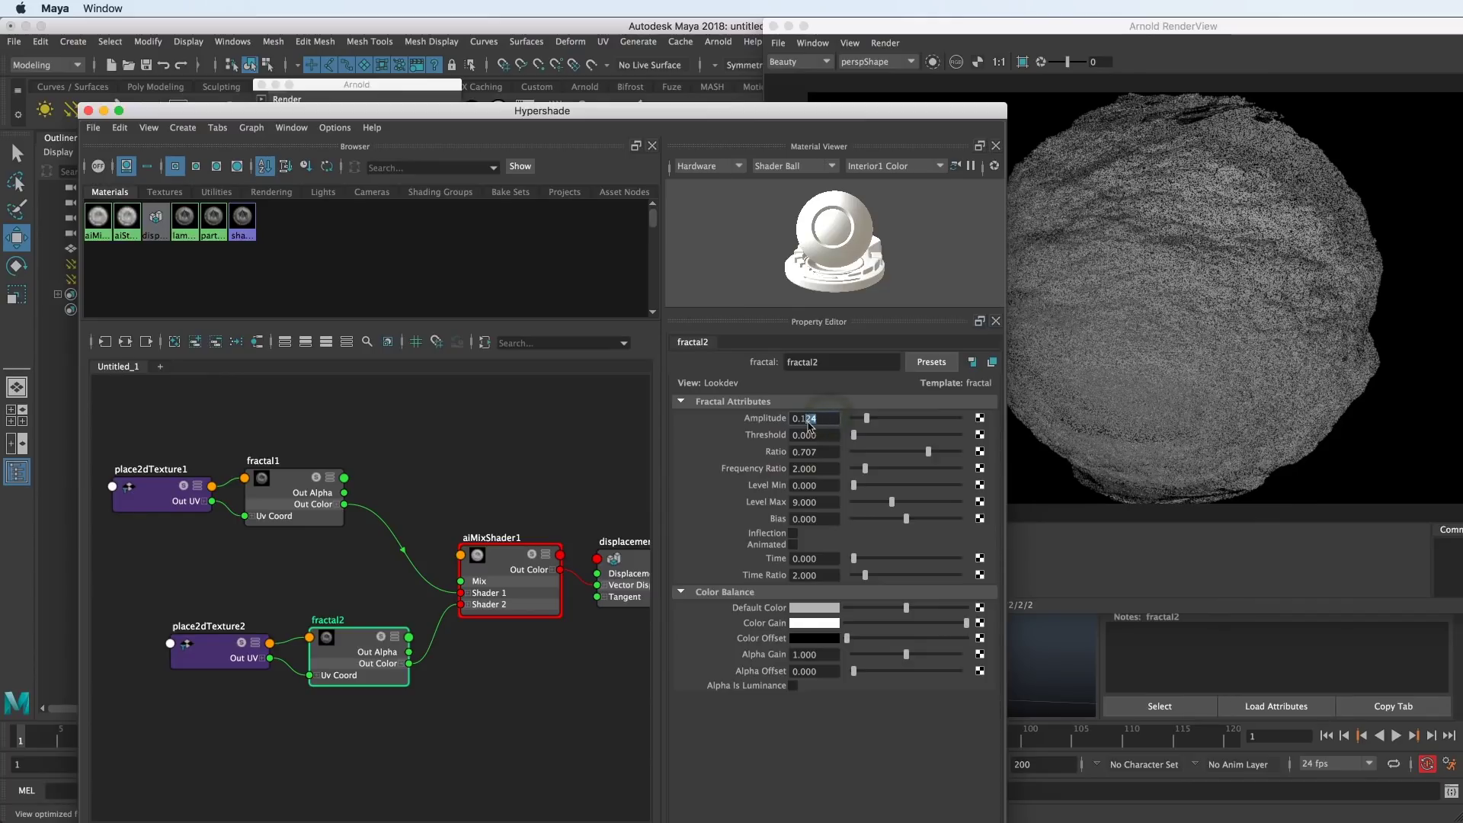
key("Return")
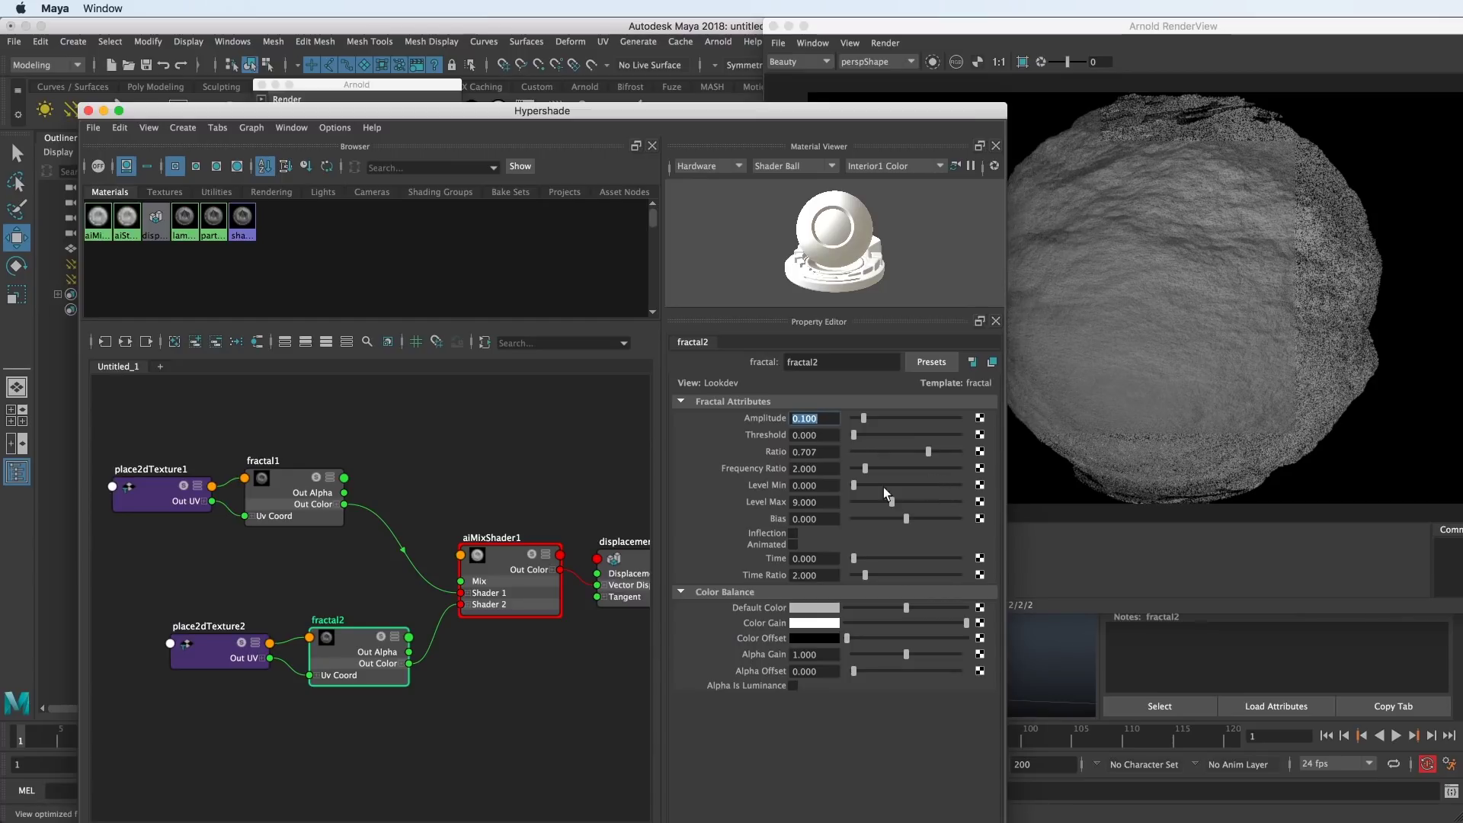
left_click(930, 453)
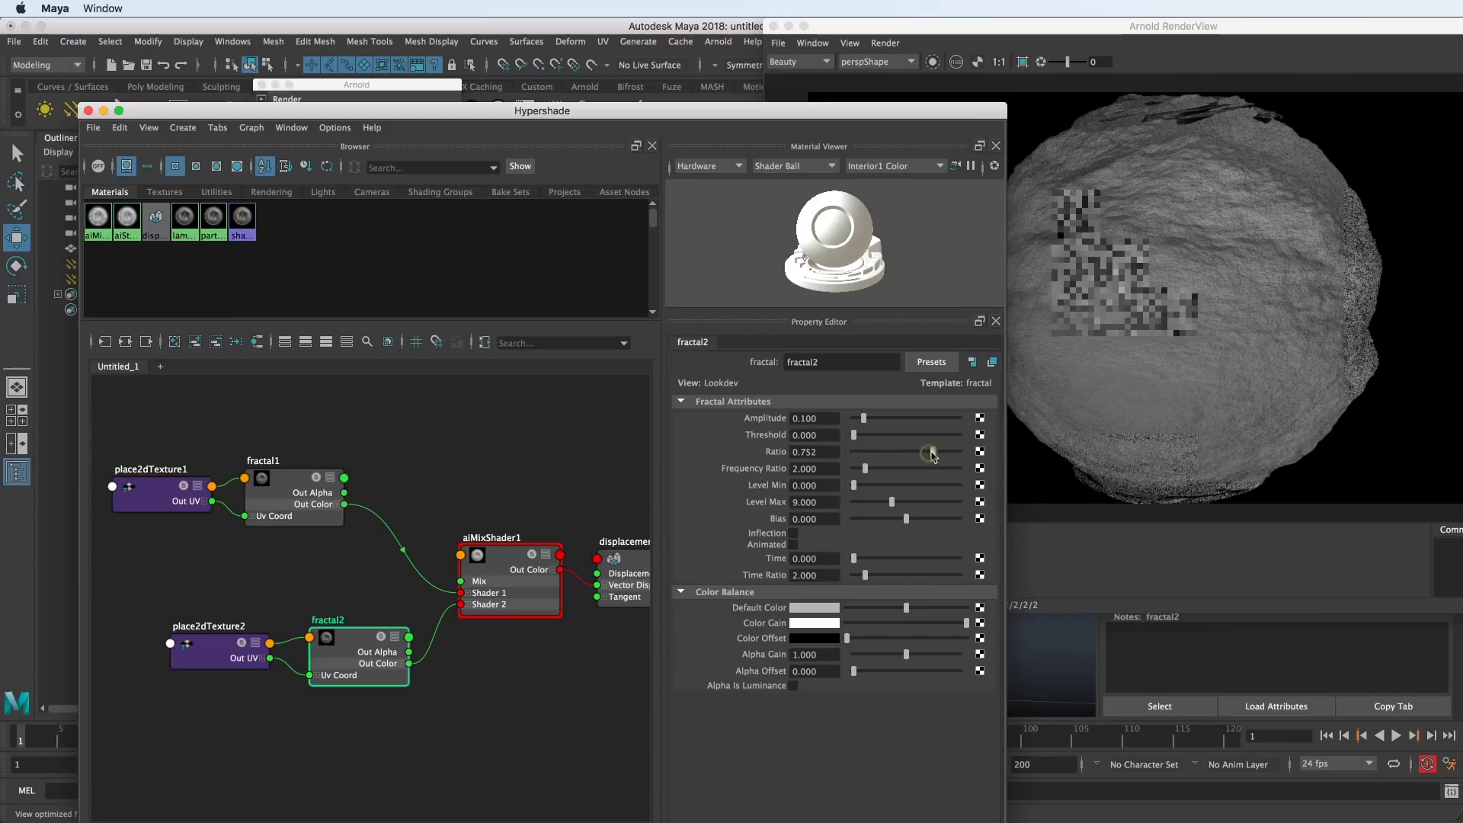
left_click_drag(930, 452, 939, 455)
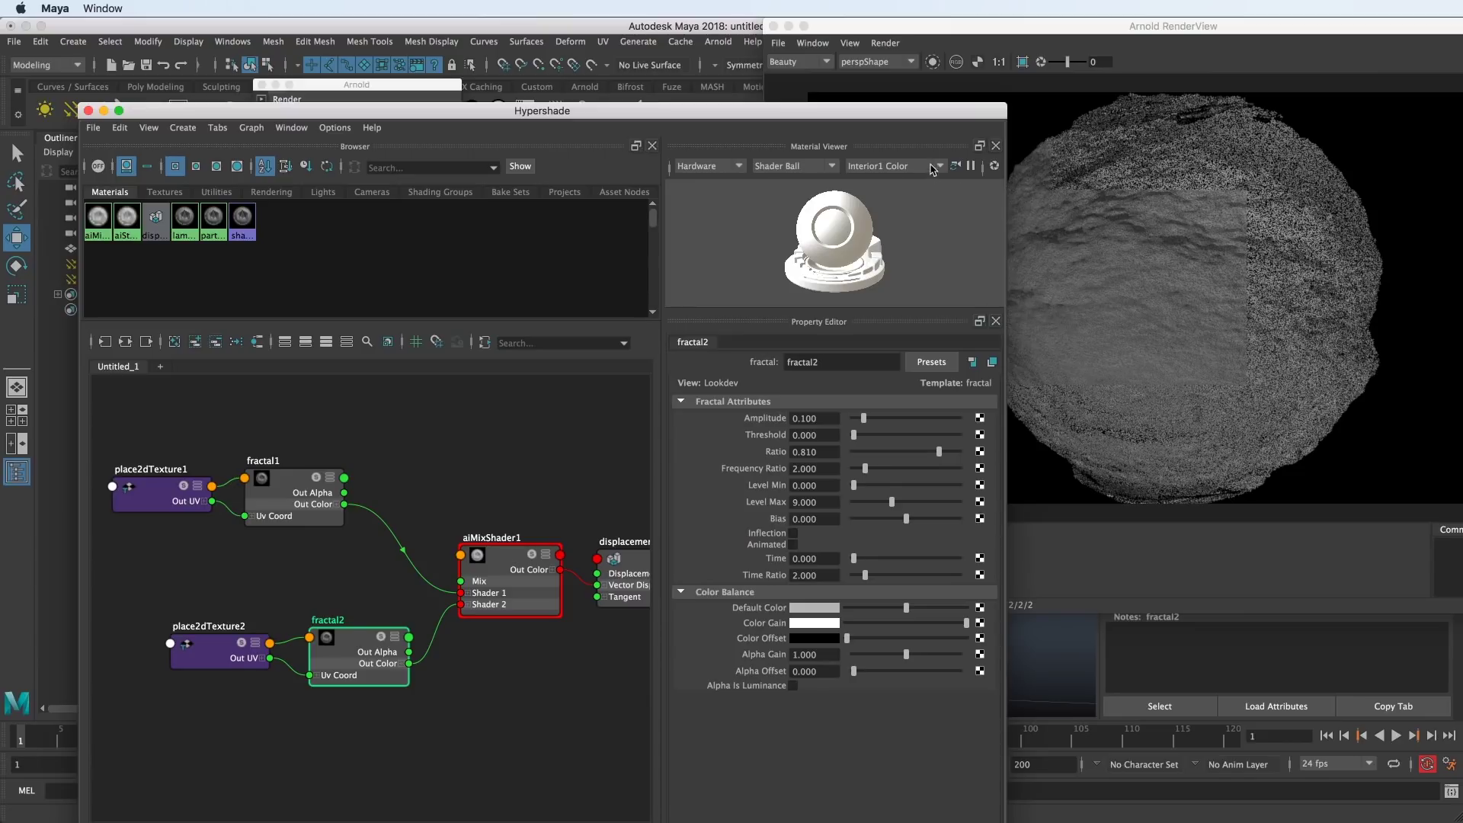
left_click_drag(925, 110, 771, 106)
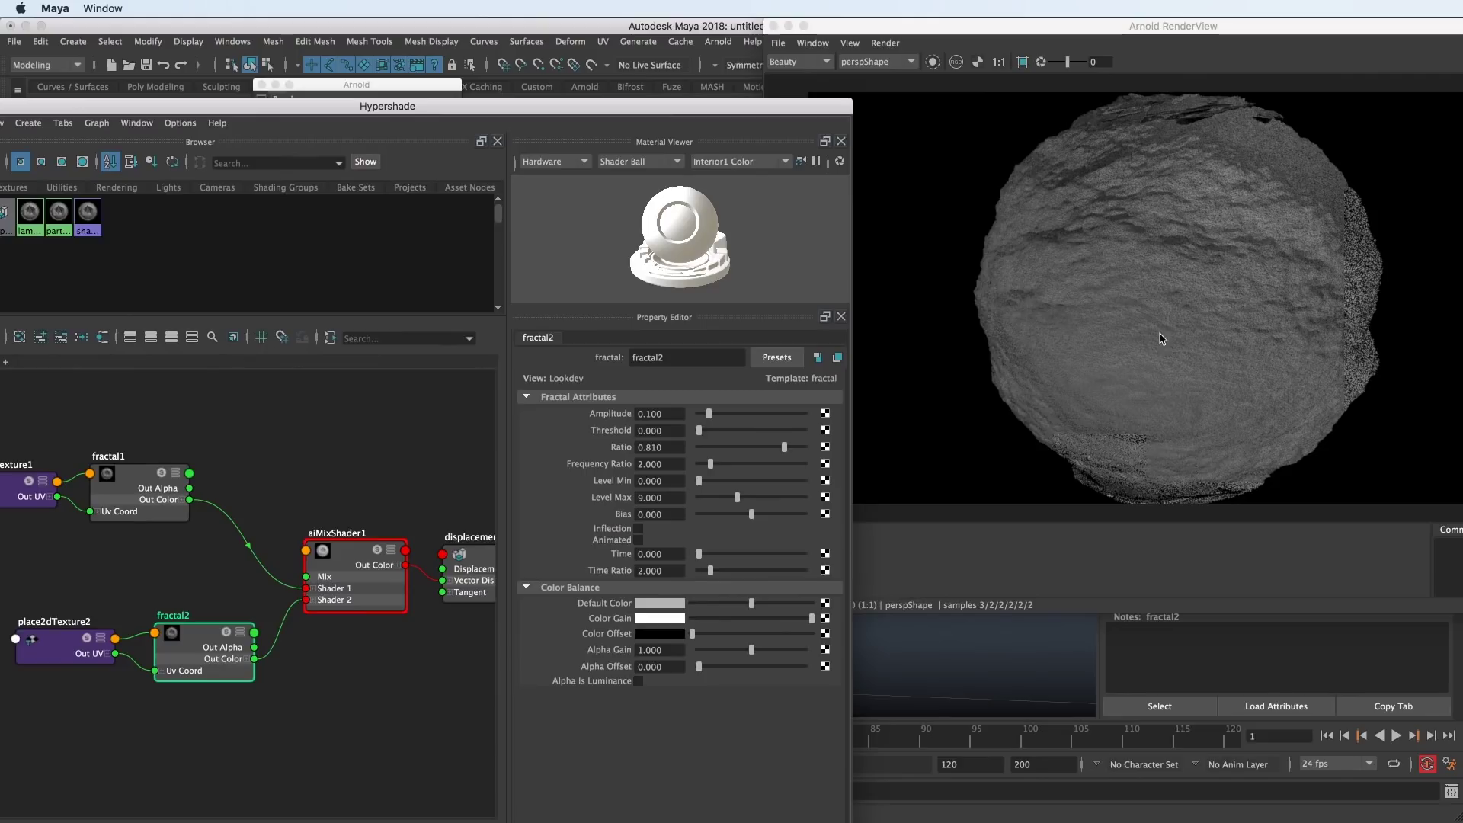
left_click(349, 566)
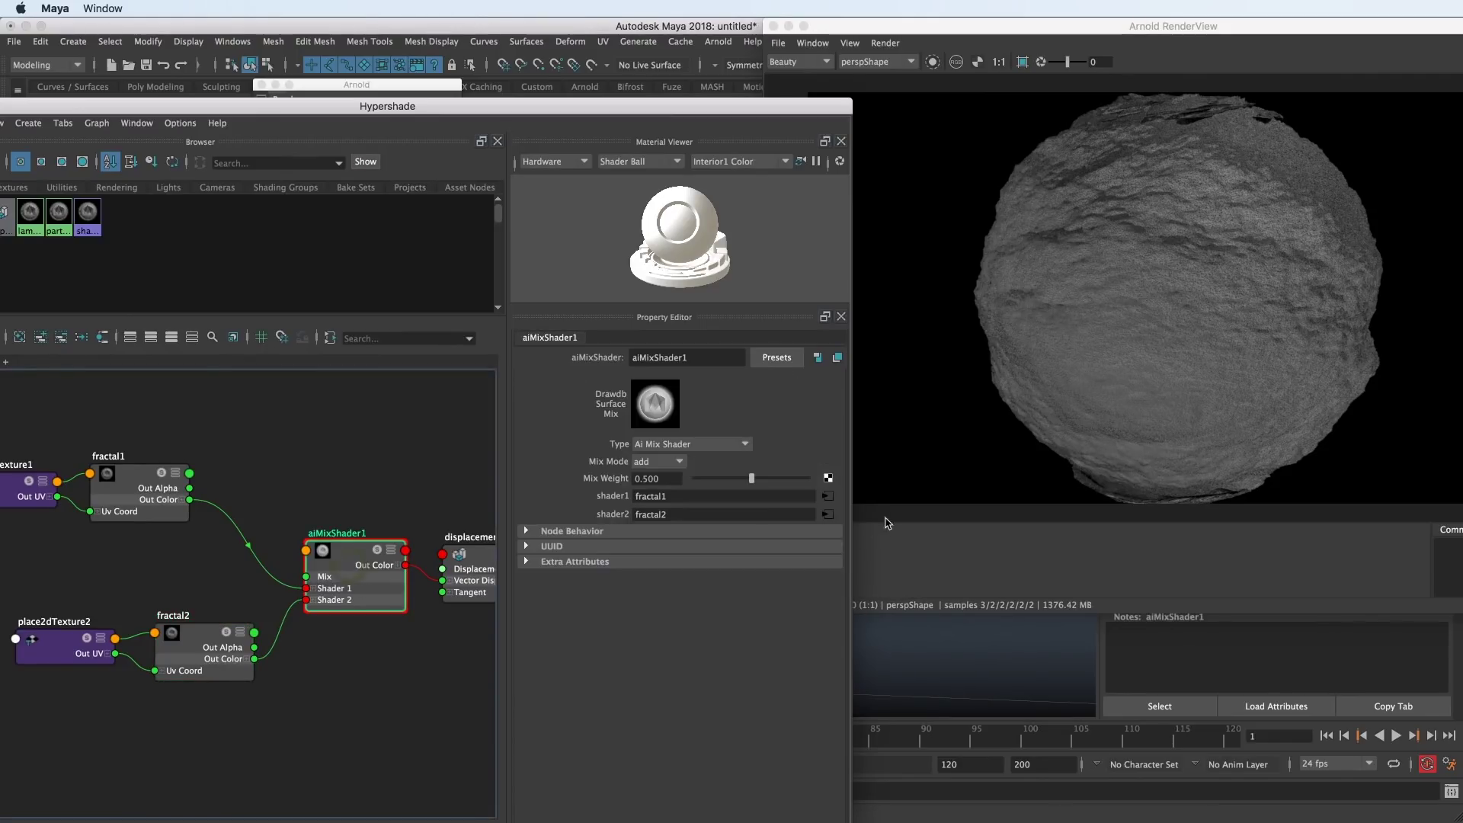
left_click_drag(751, 479, 702, 598)
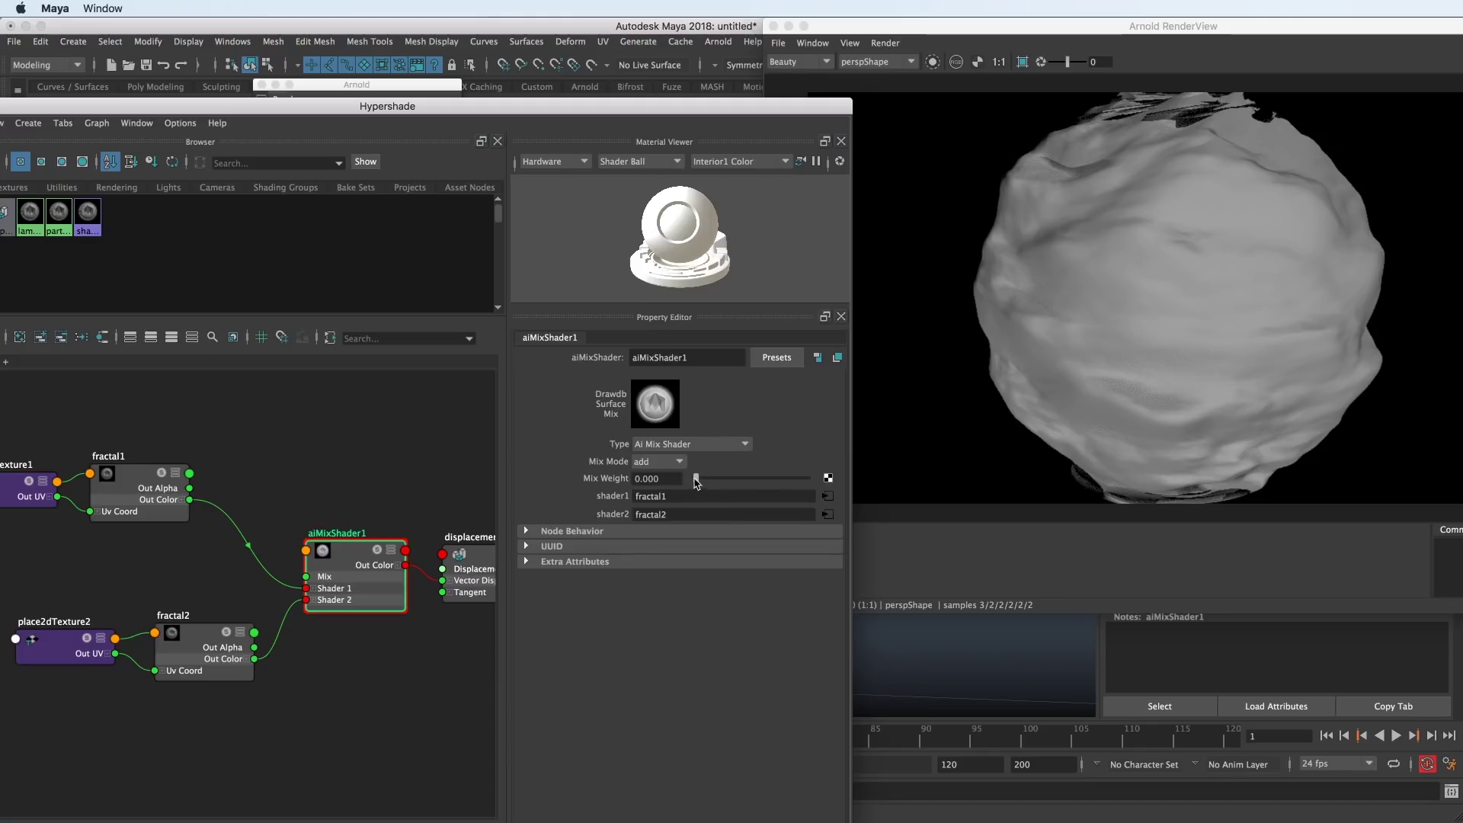
left_click_drag(695, 480, 924, 483)
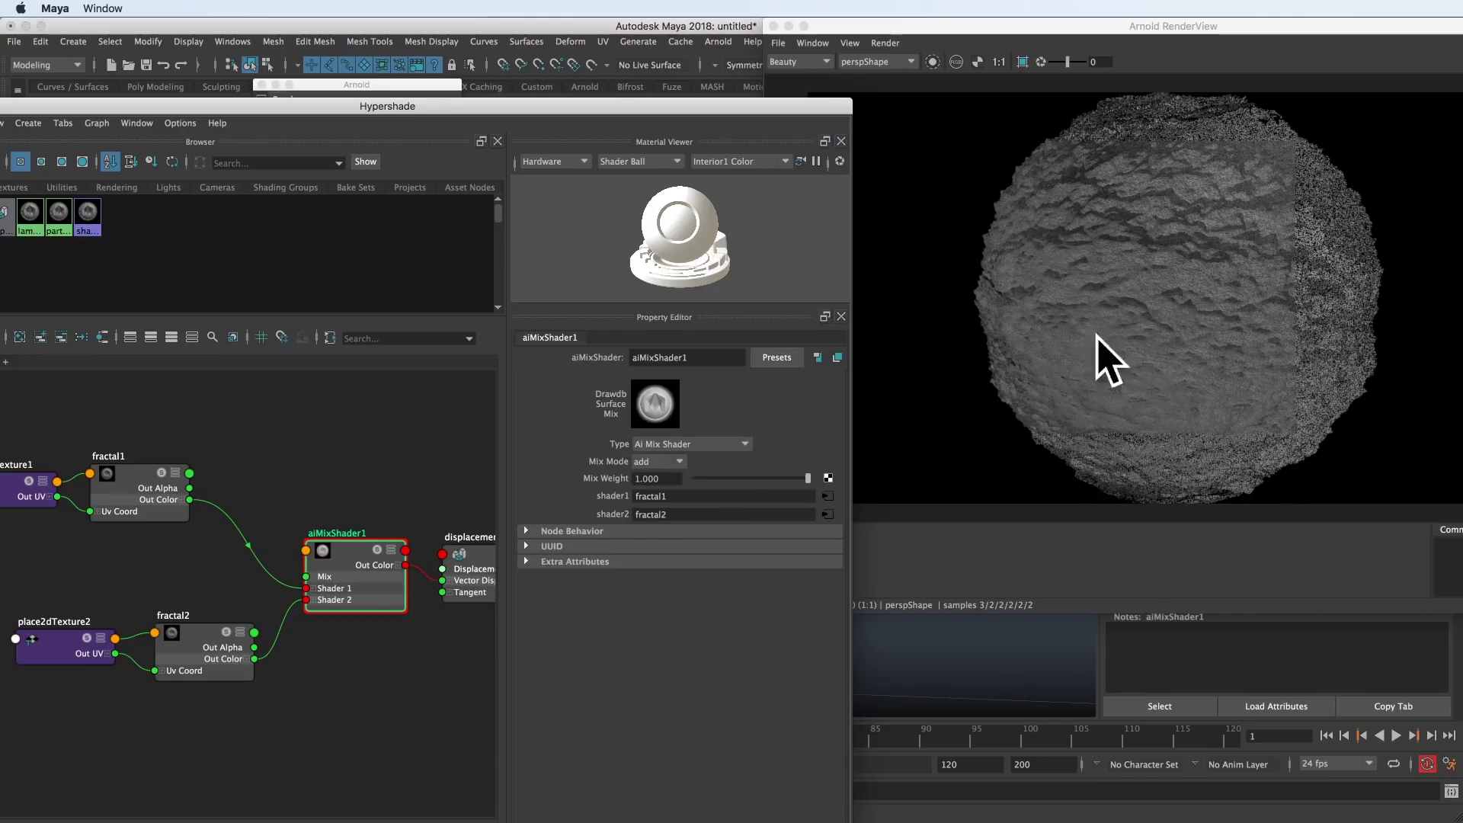
left_click(639, 479)
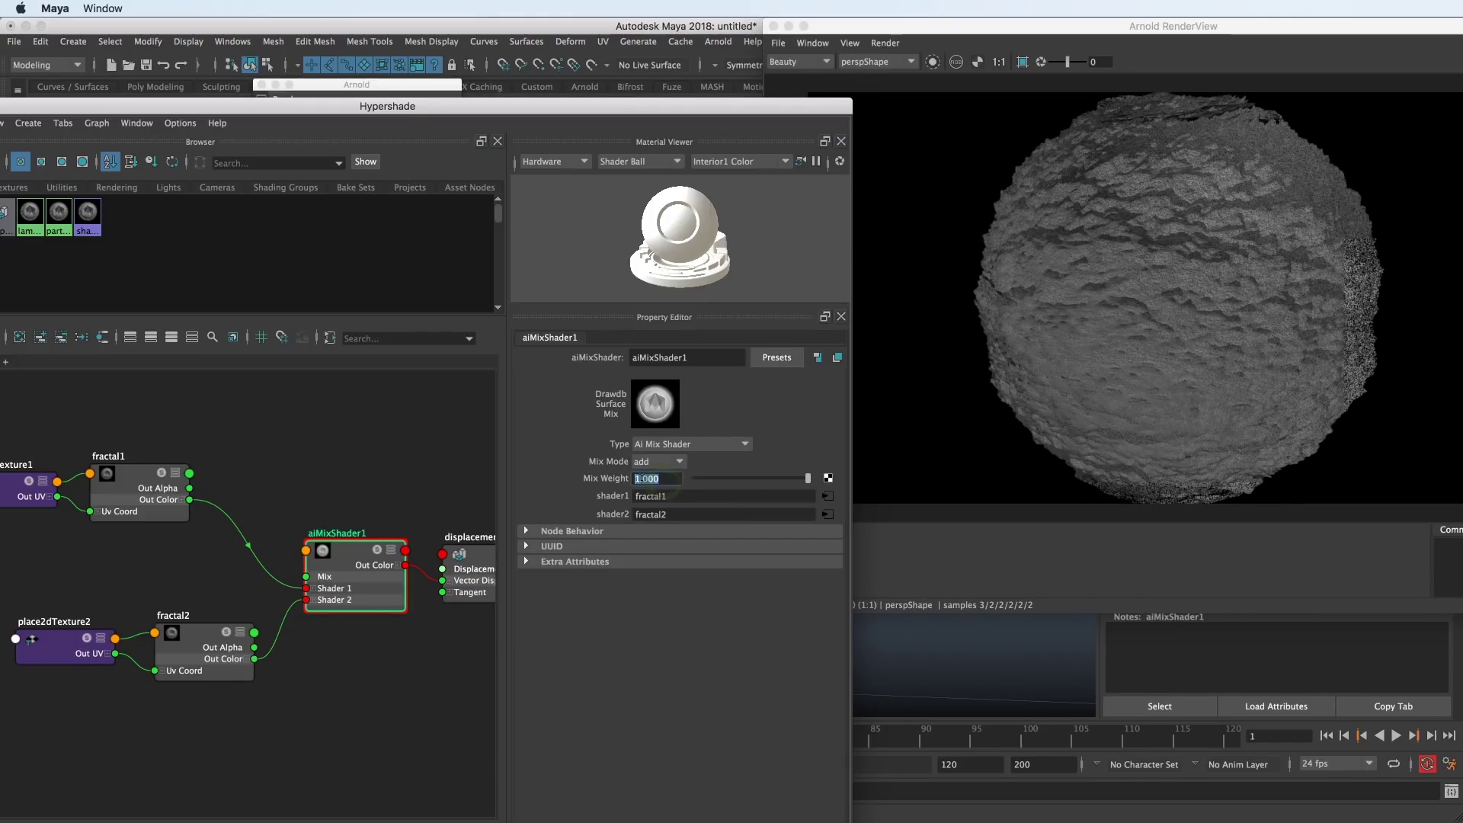
type(".5")
key("Return")
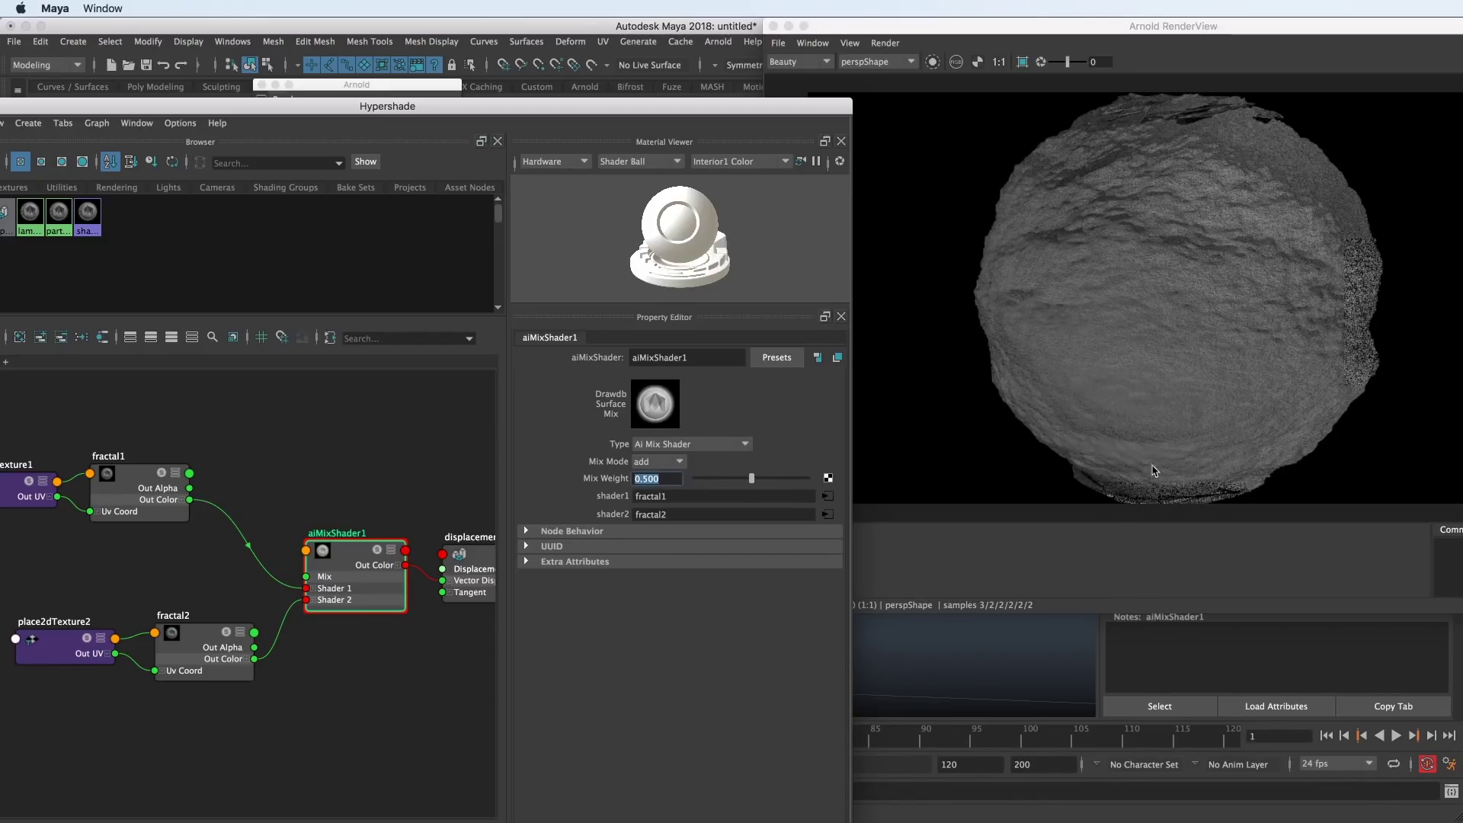
left_click_drag(689, 106, 927, 450)
left_click_drag(680, 312, 676, 350, "alt")
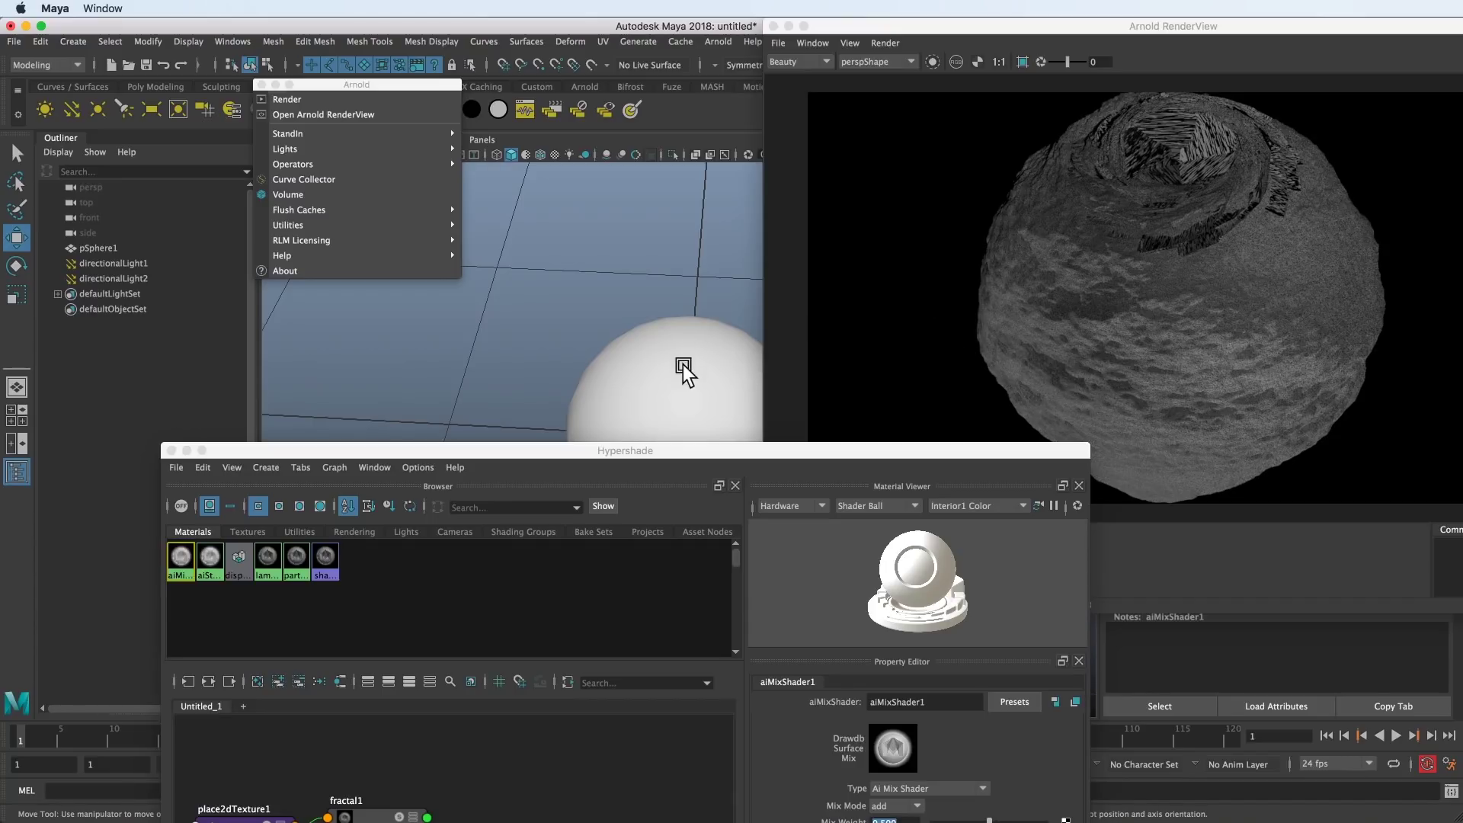
left_click_drag(692, 383, 669, 337, "alt")
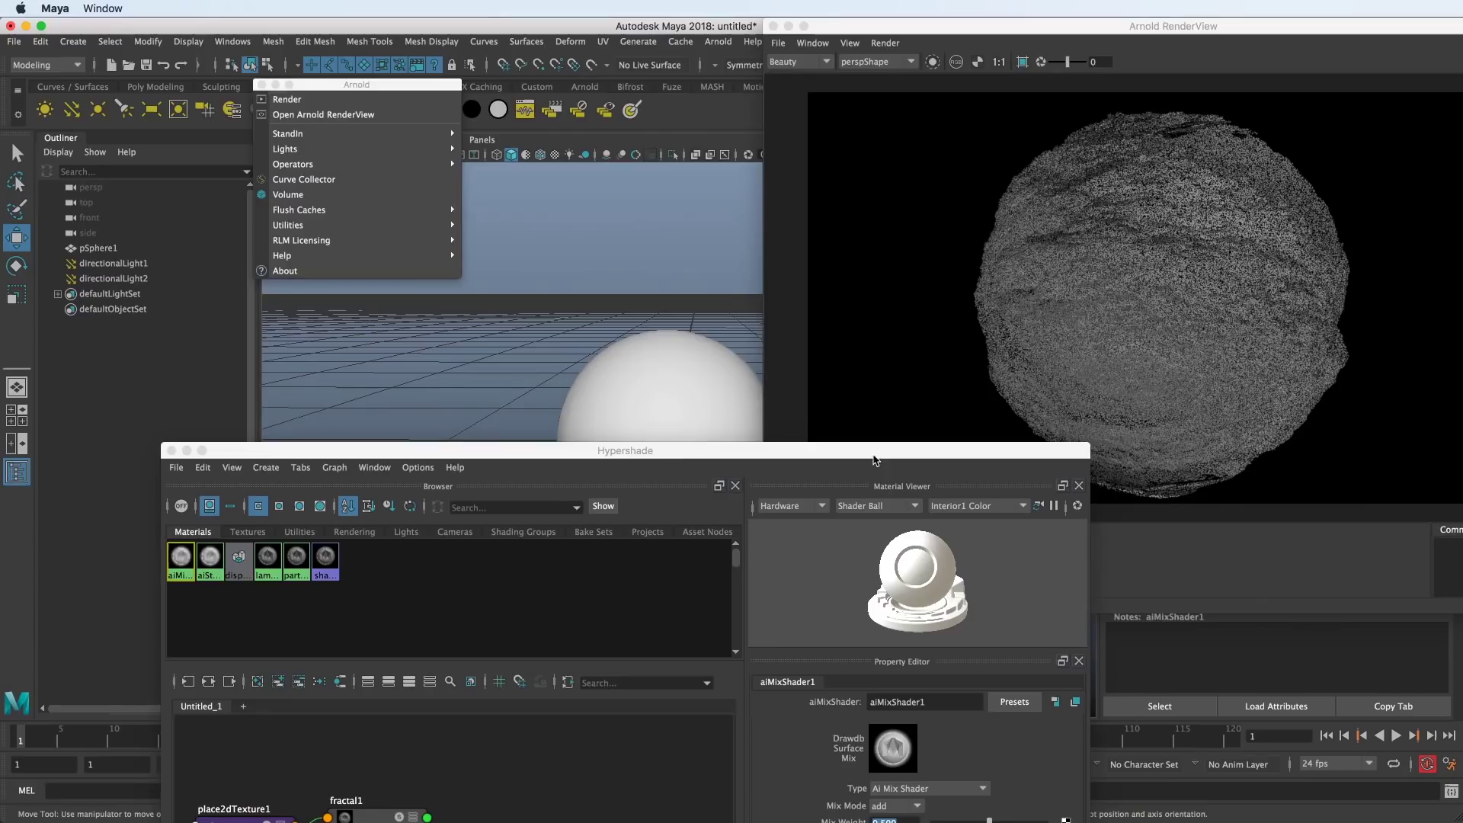
left_click_drag(881, 453, 696, 250)
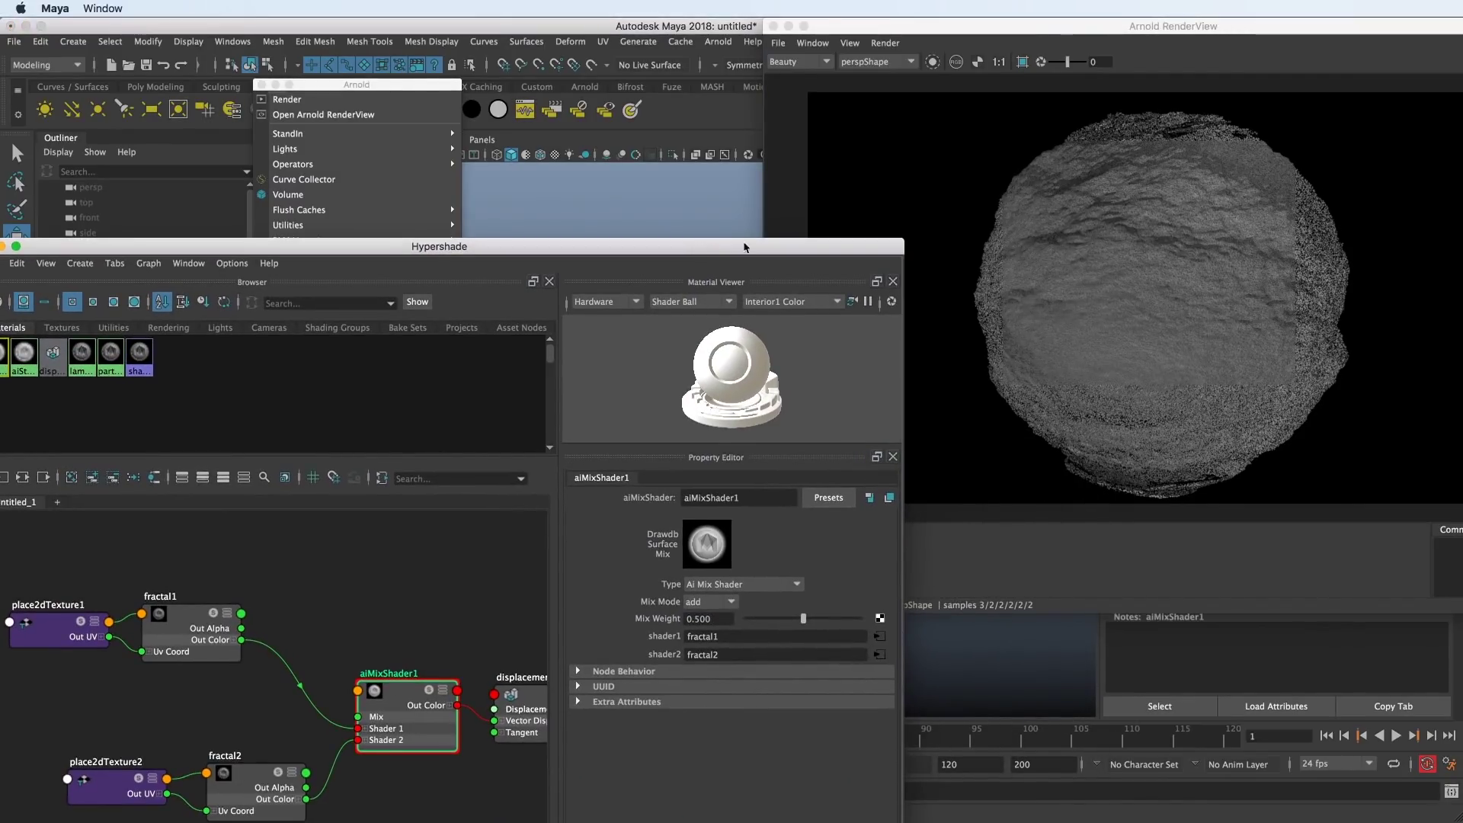
left_click_drag(1017, 22, 1046, 37)
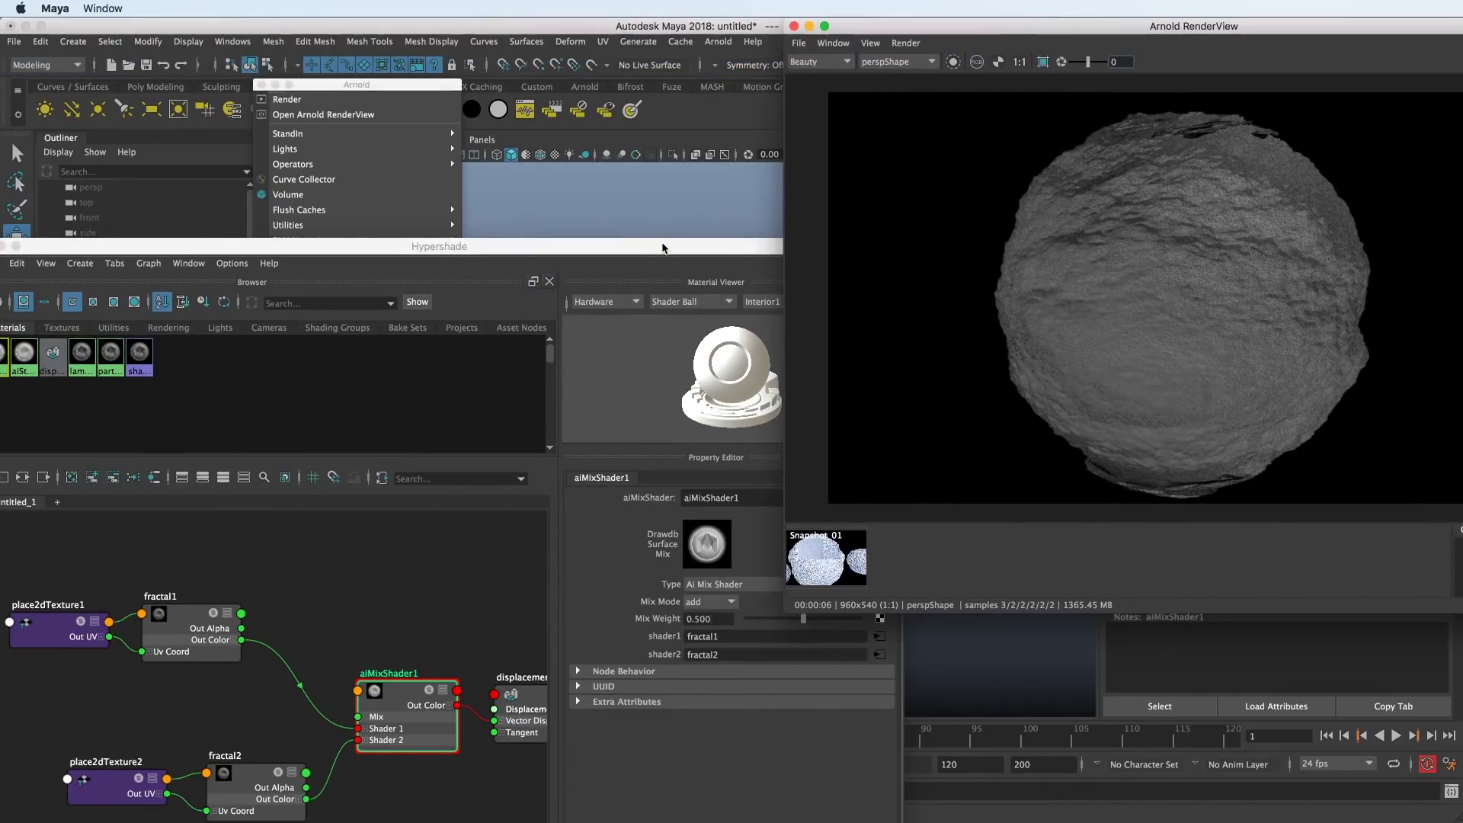
left_click_drag(663, 247, 691, 210)
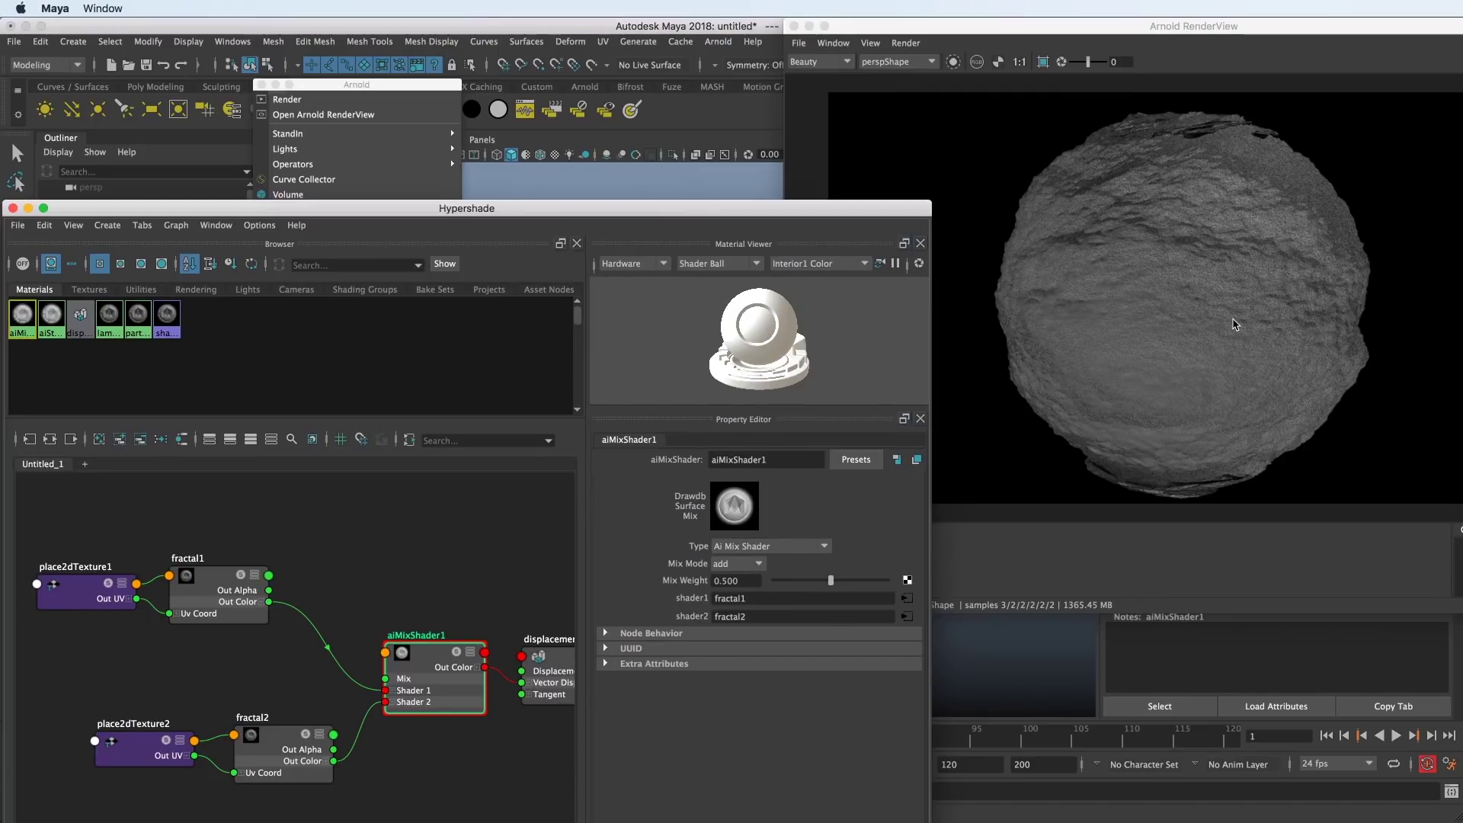
- Open displacementShader1 and switch its Vector Space to Object
middle_click_drag(506, 594, 362, 582, "alt")
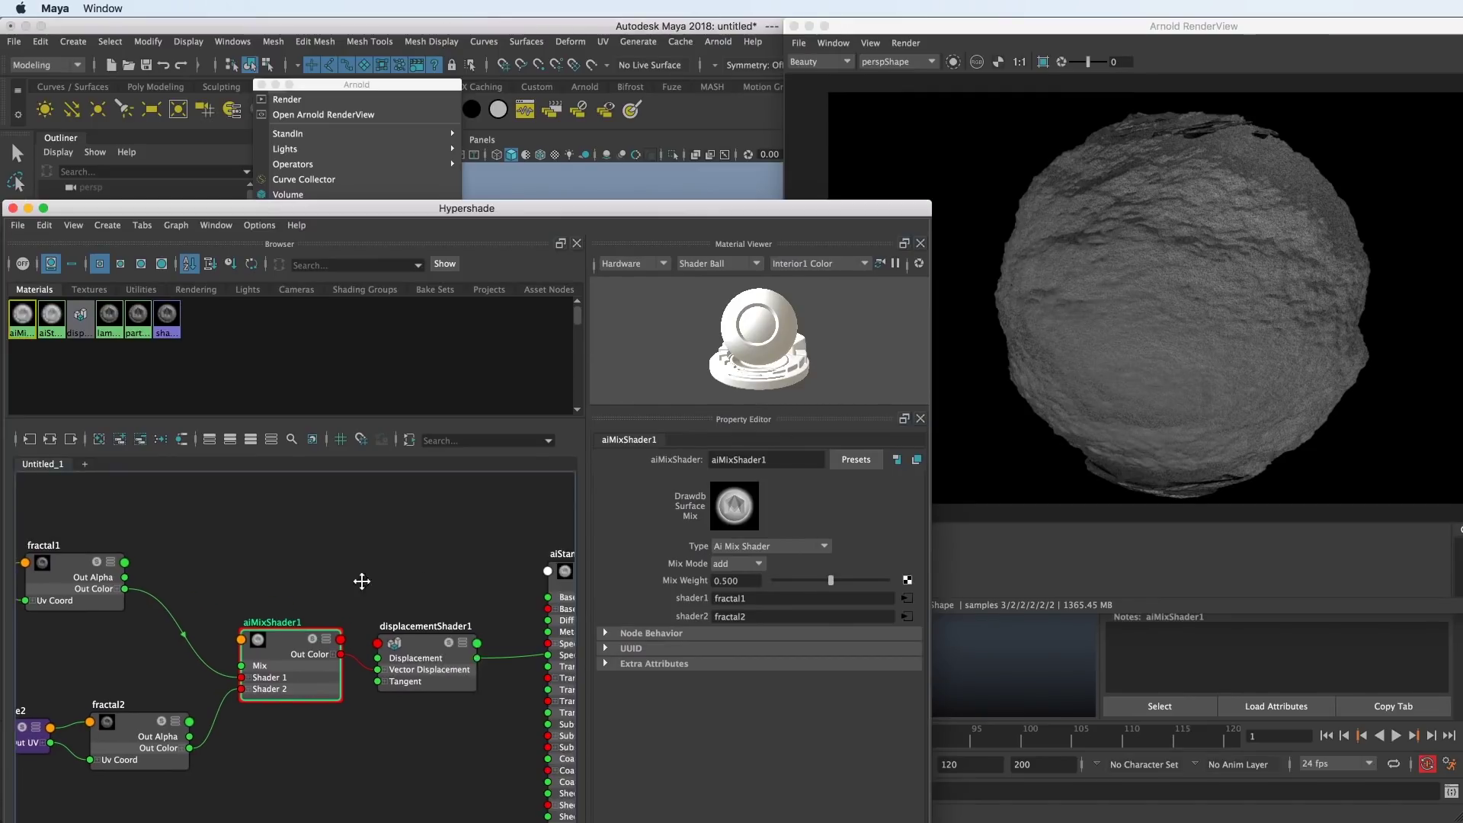
left_click(423, 648)
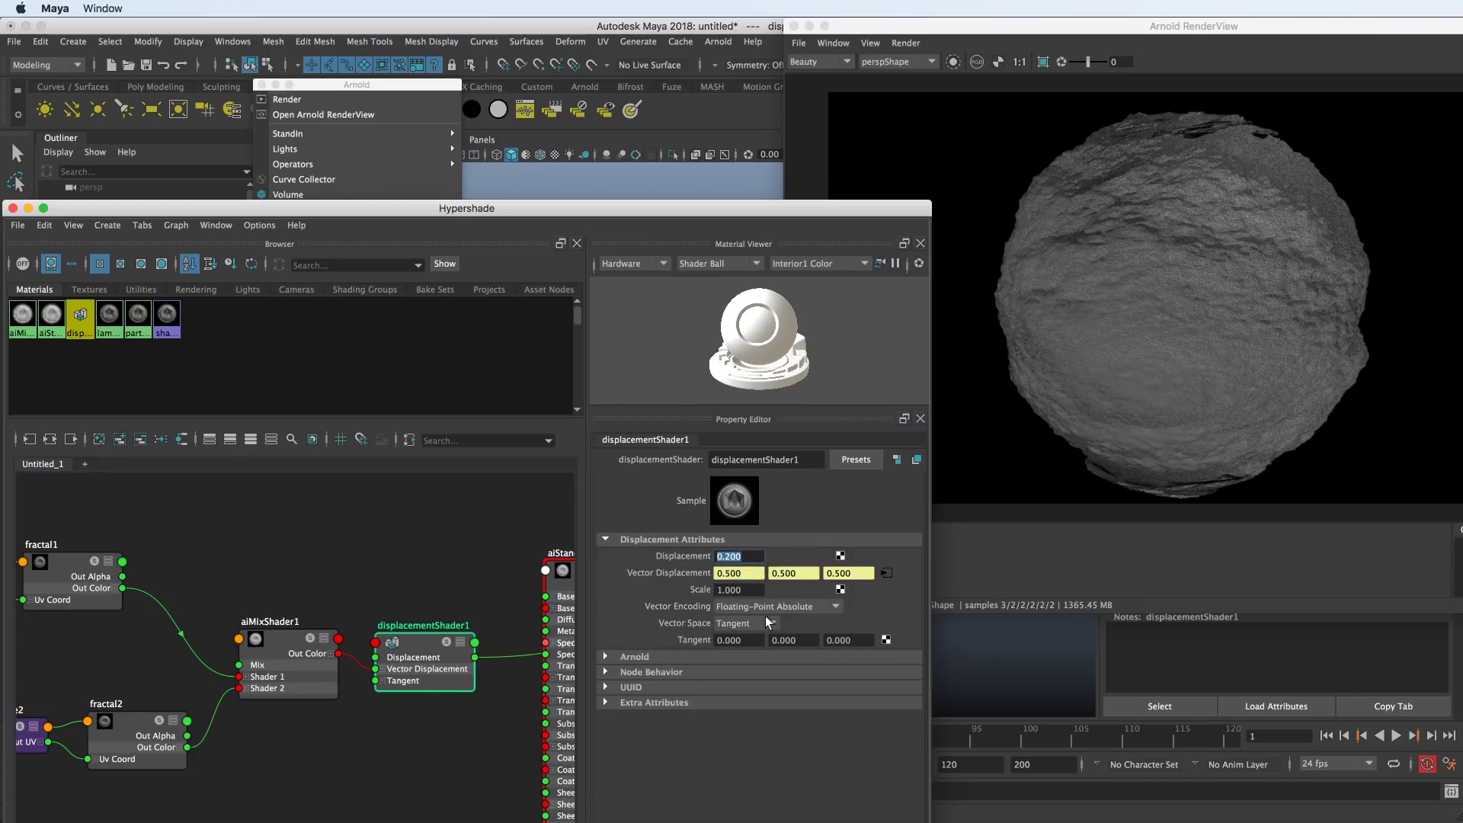
left_click(741, 590)
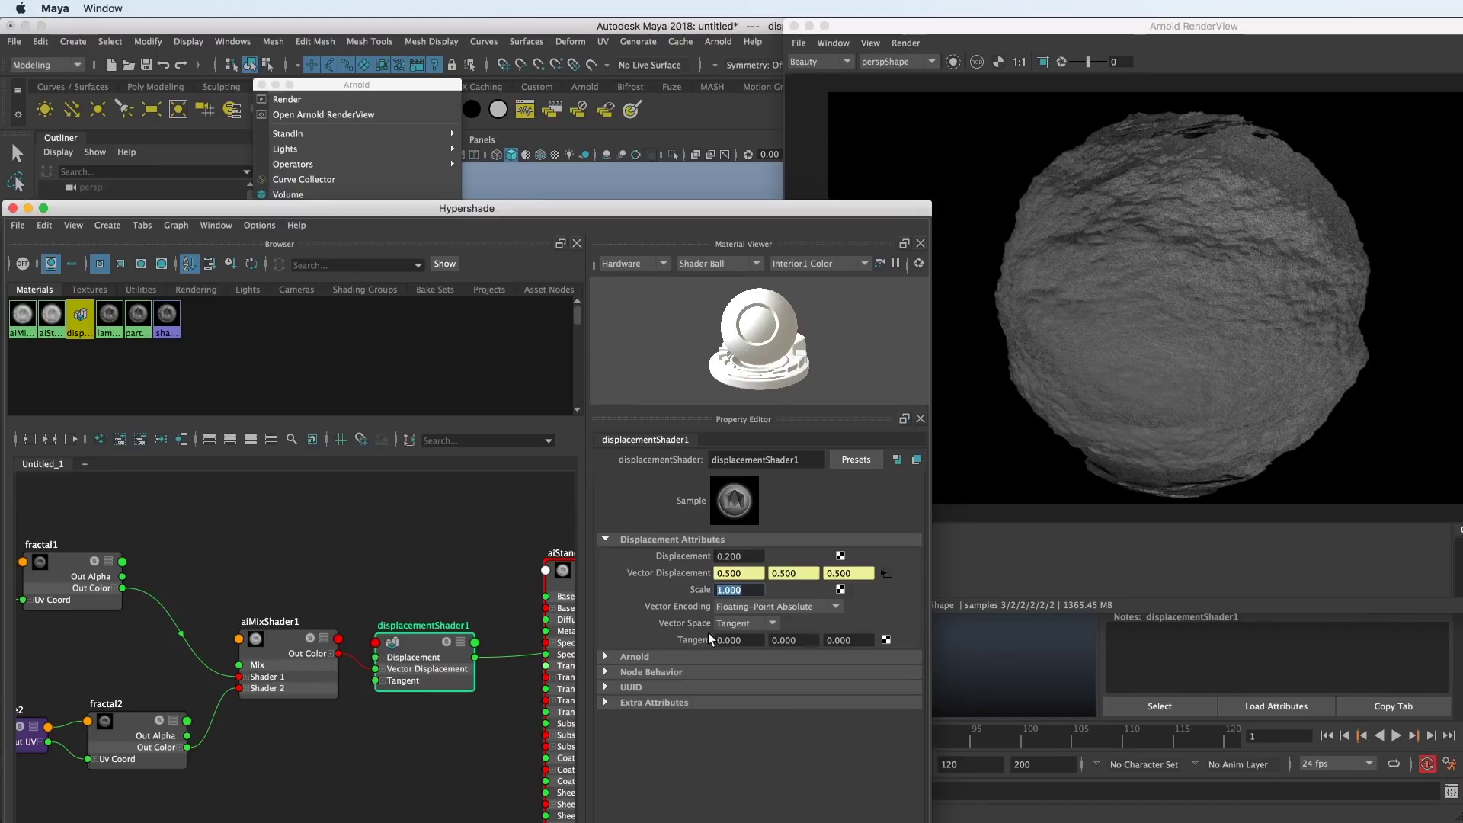
left_click(745, 625)
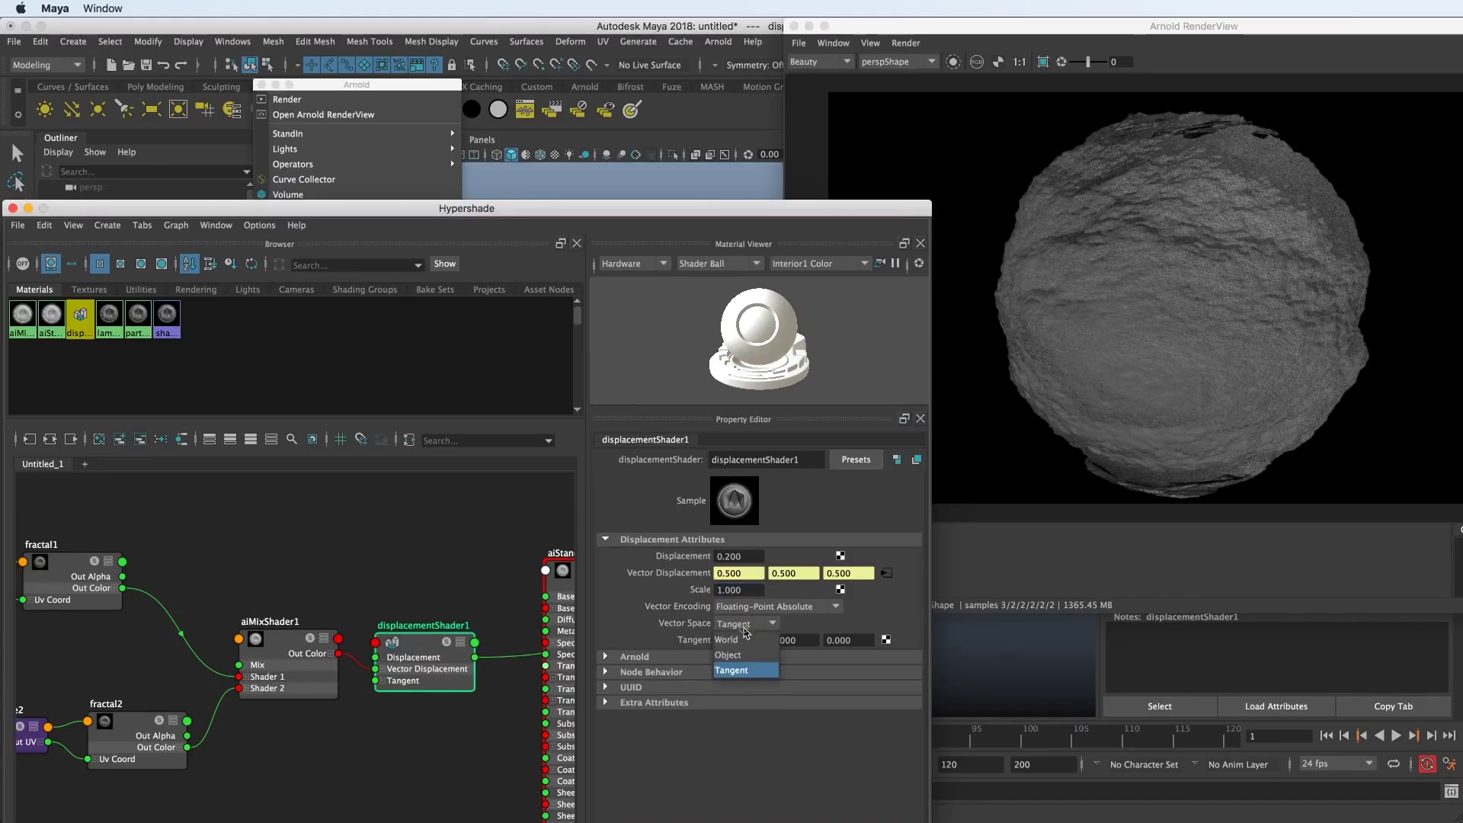
left_click(743, 655)
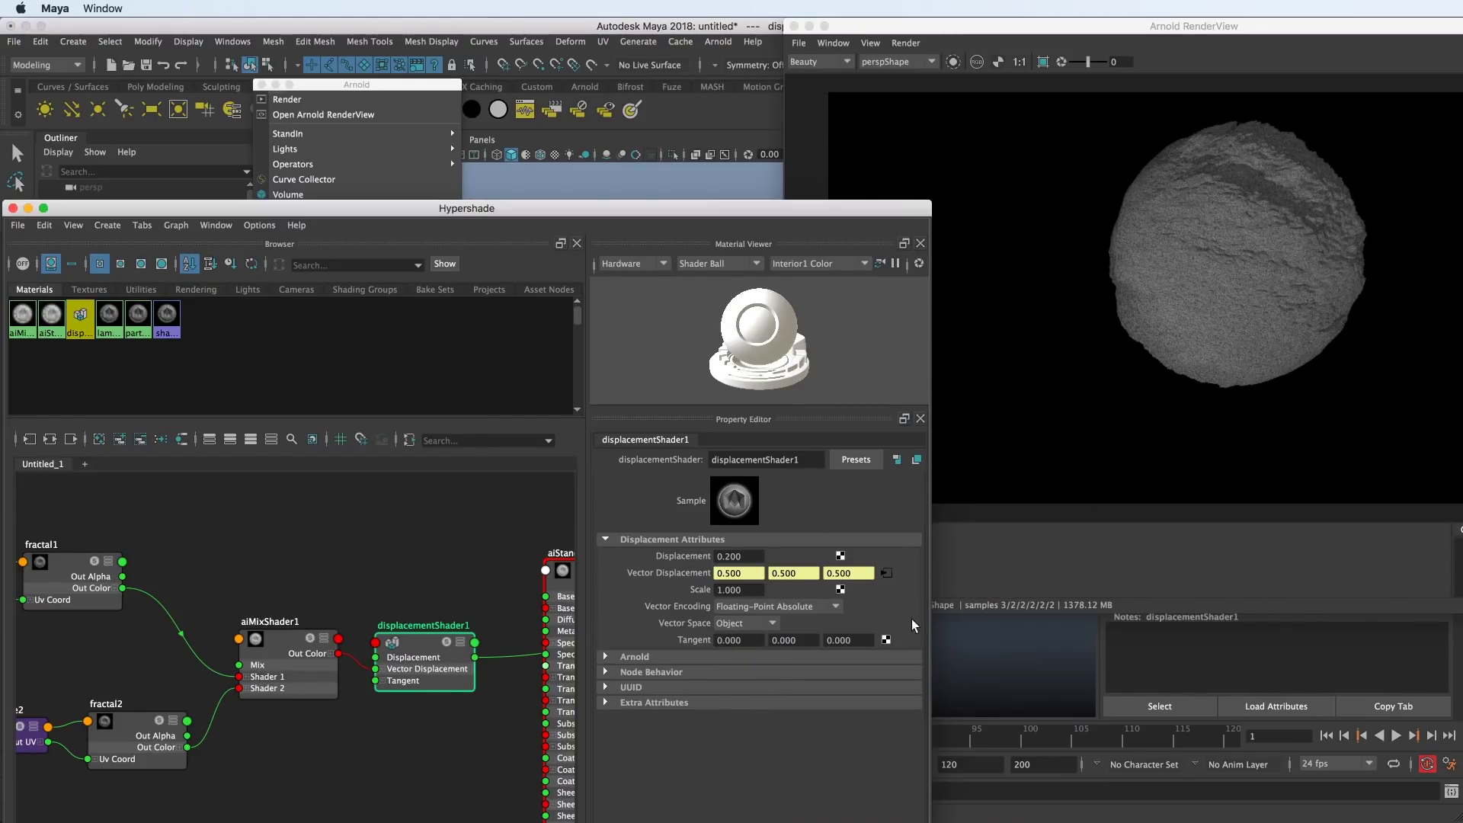
- Return the Vector Space to Tangent and expand the Arnold displacement settings
left_click(752, 625)
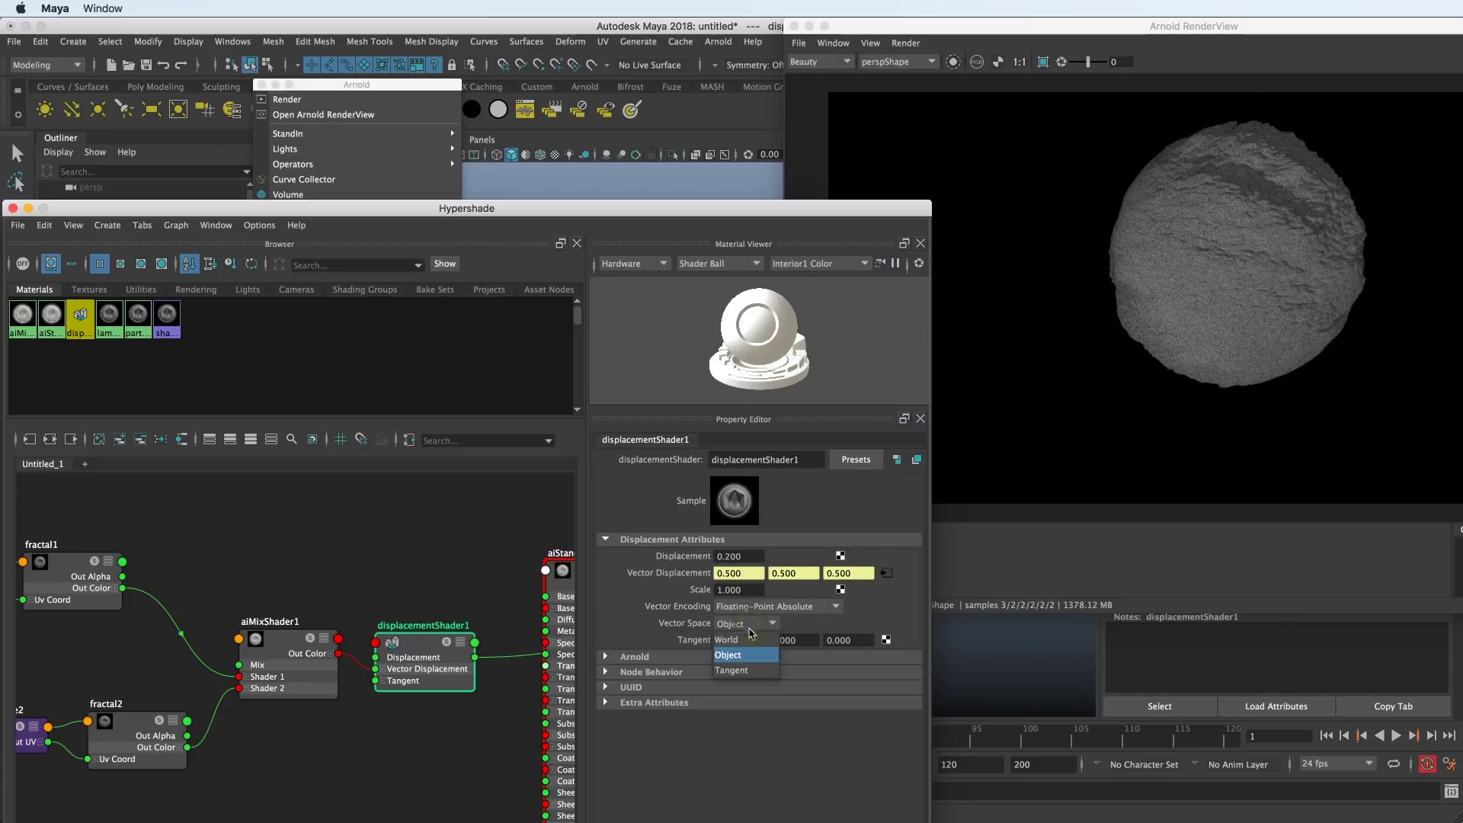
left_click(770, 674)
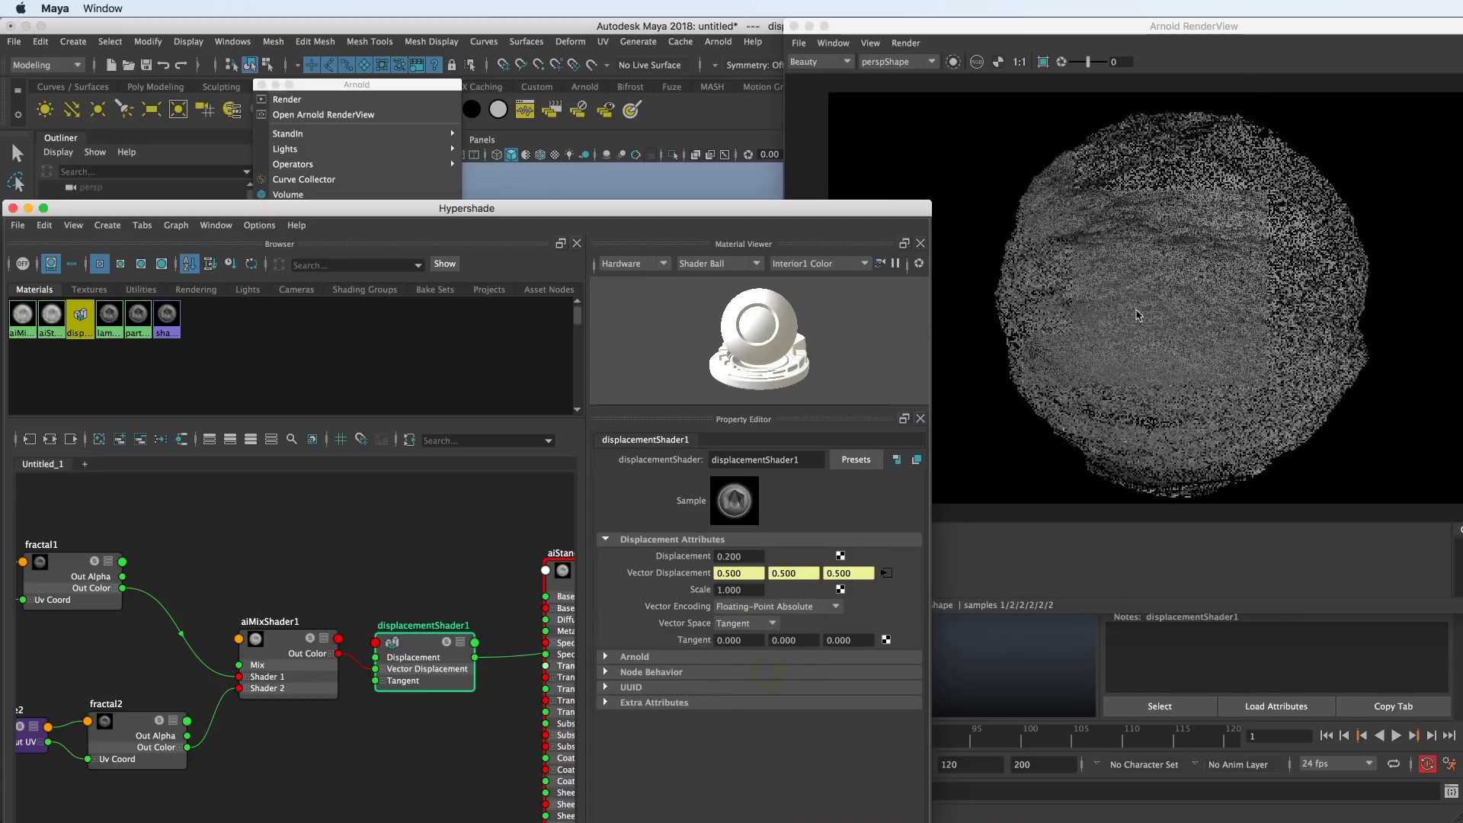
left_click(623, 656)
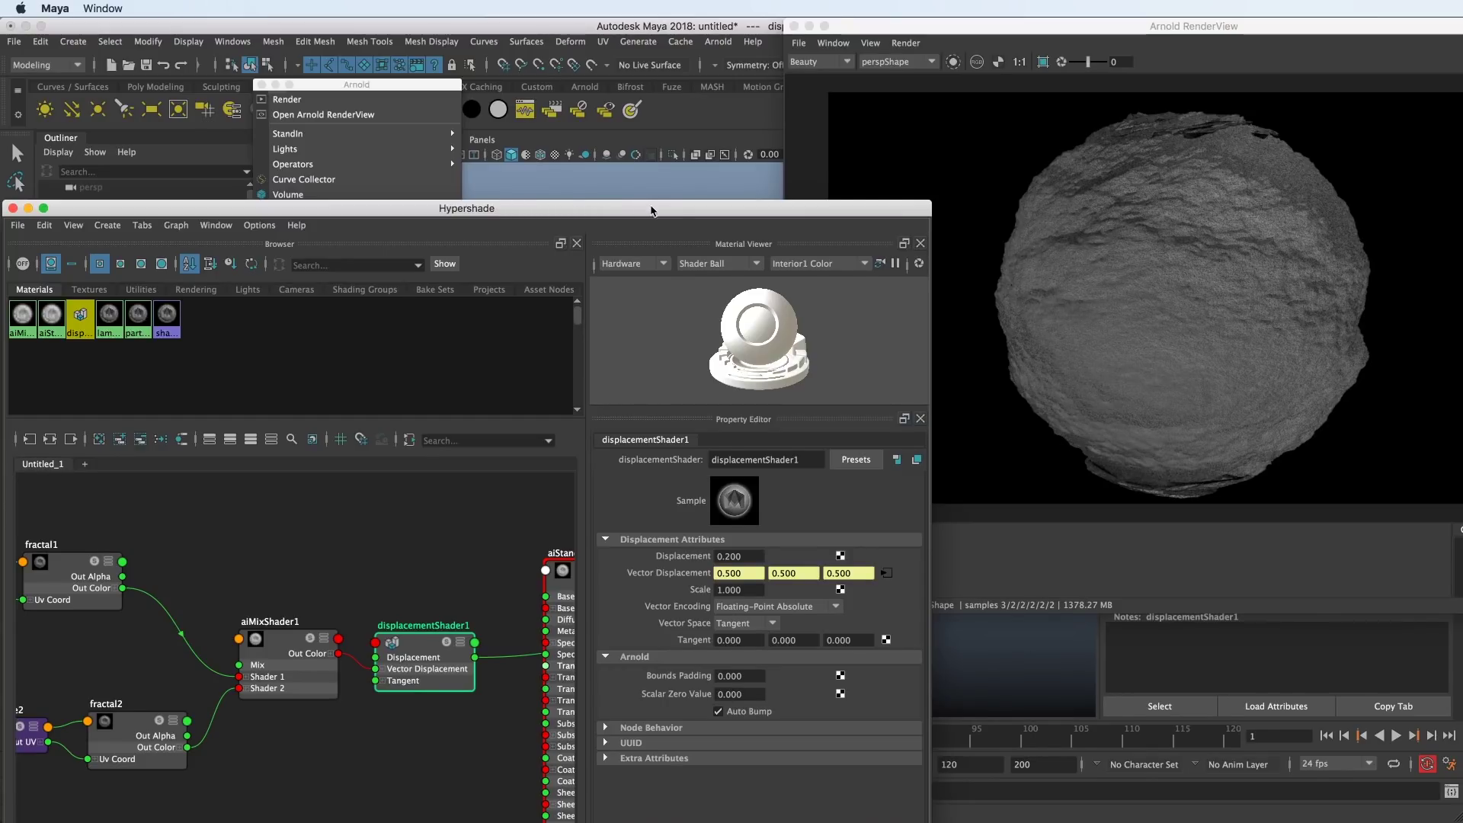
scroll(462, 648, "right", 5)
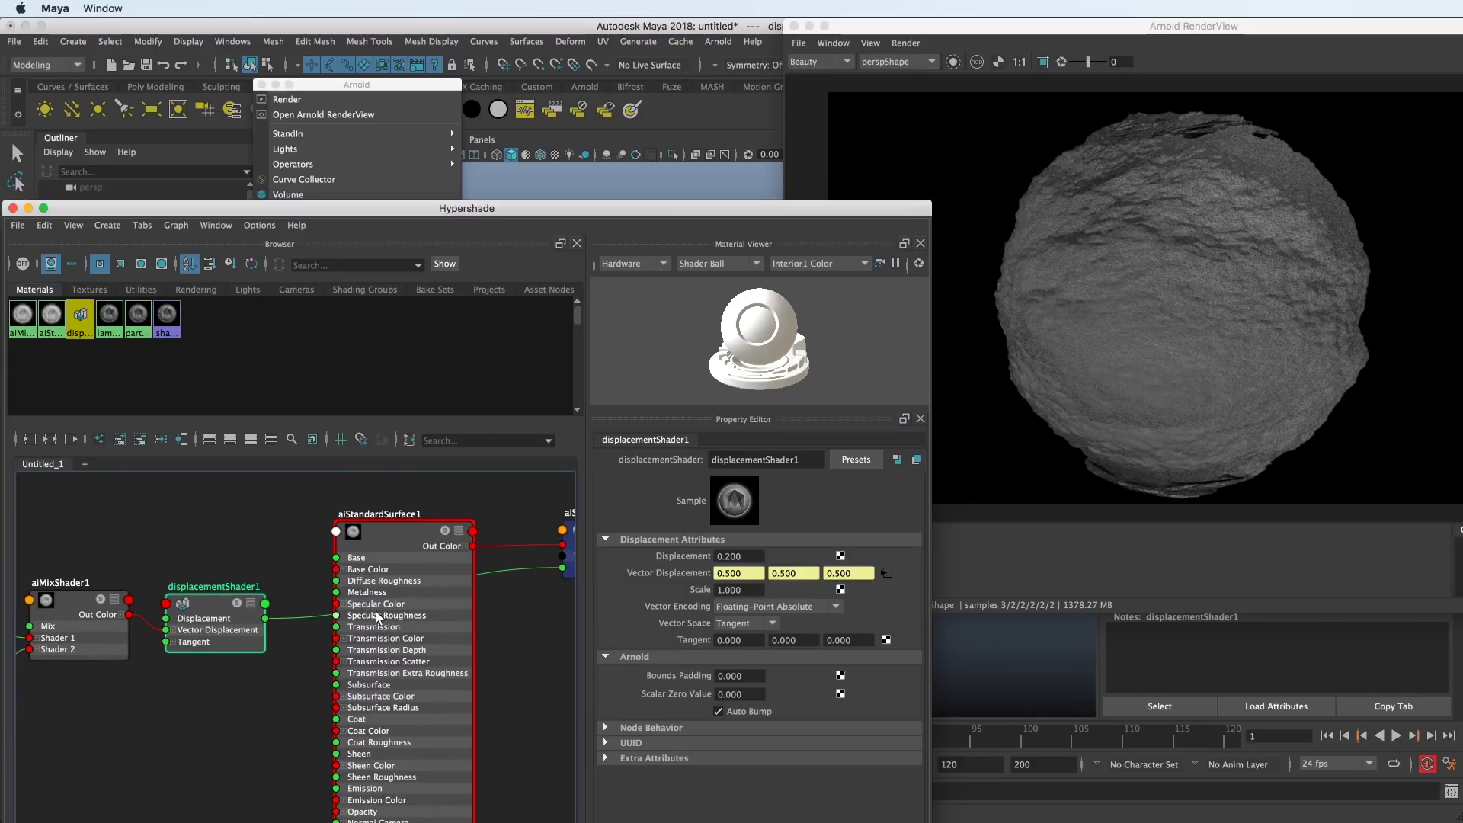
- Apply the Water IOR preset (1.330) to aiStandardSurface1's specular
scroll(410, 599, "right", 3)
left_click(351, 562)
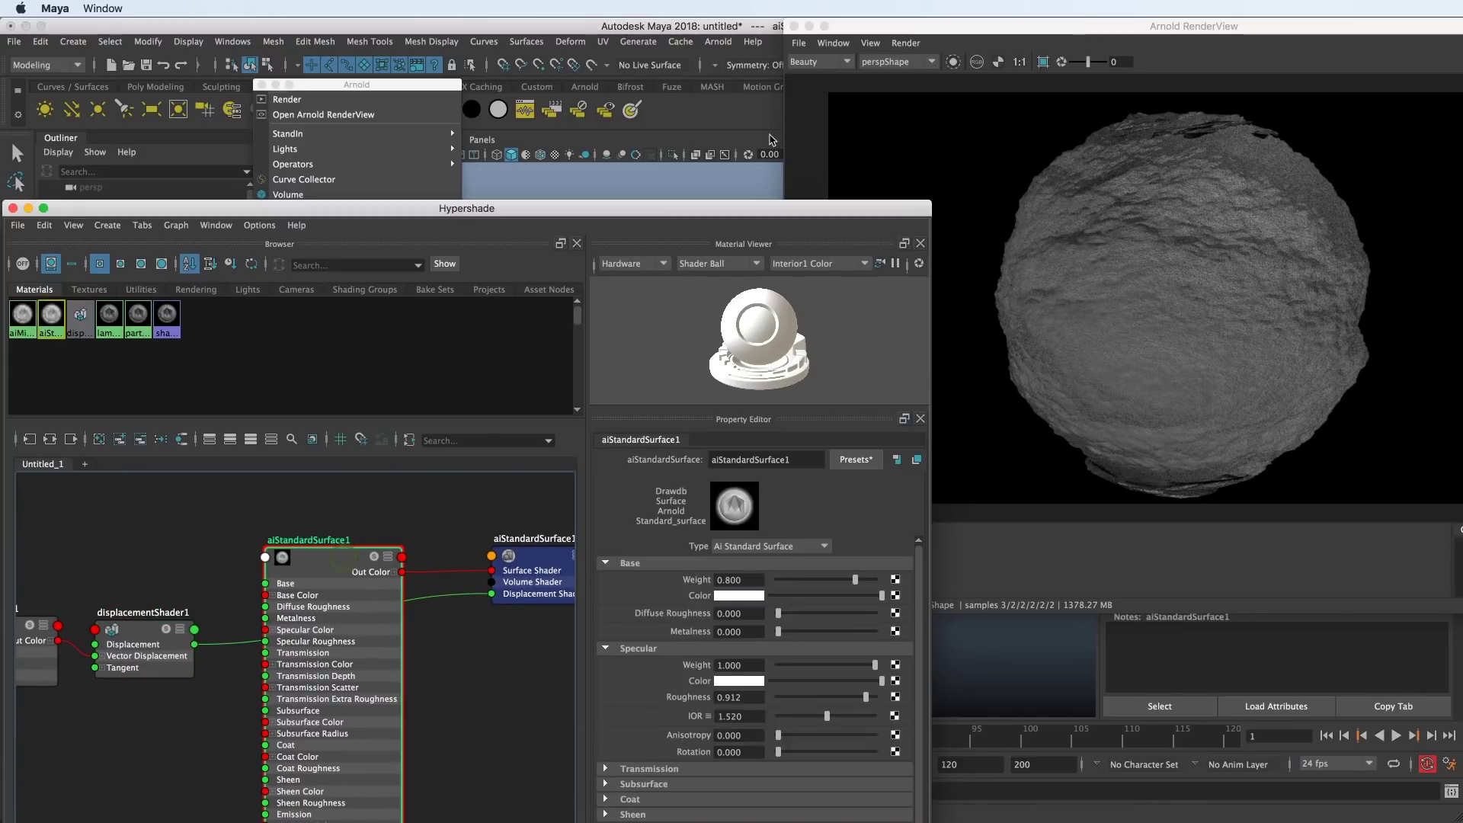
left_click_drag(716, 211, 632, 91)
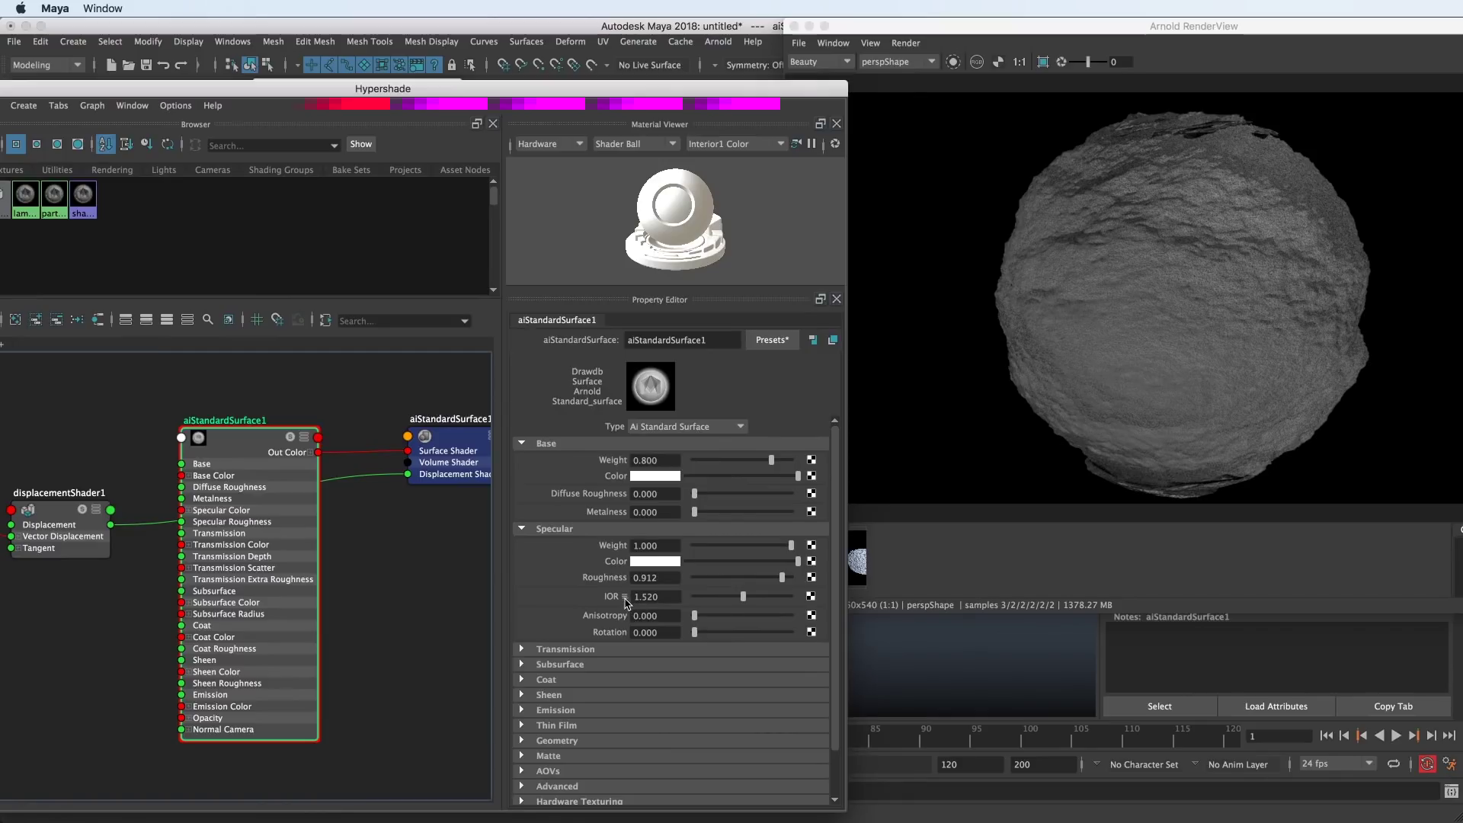
left_click(624, 597)
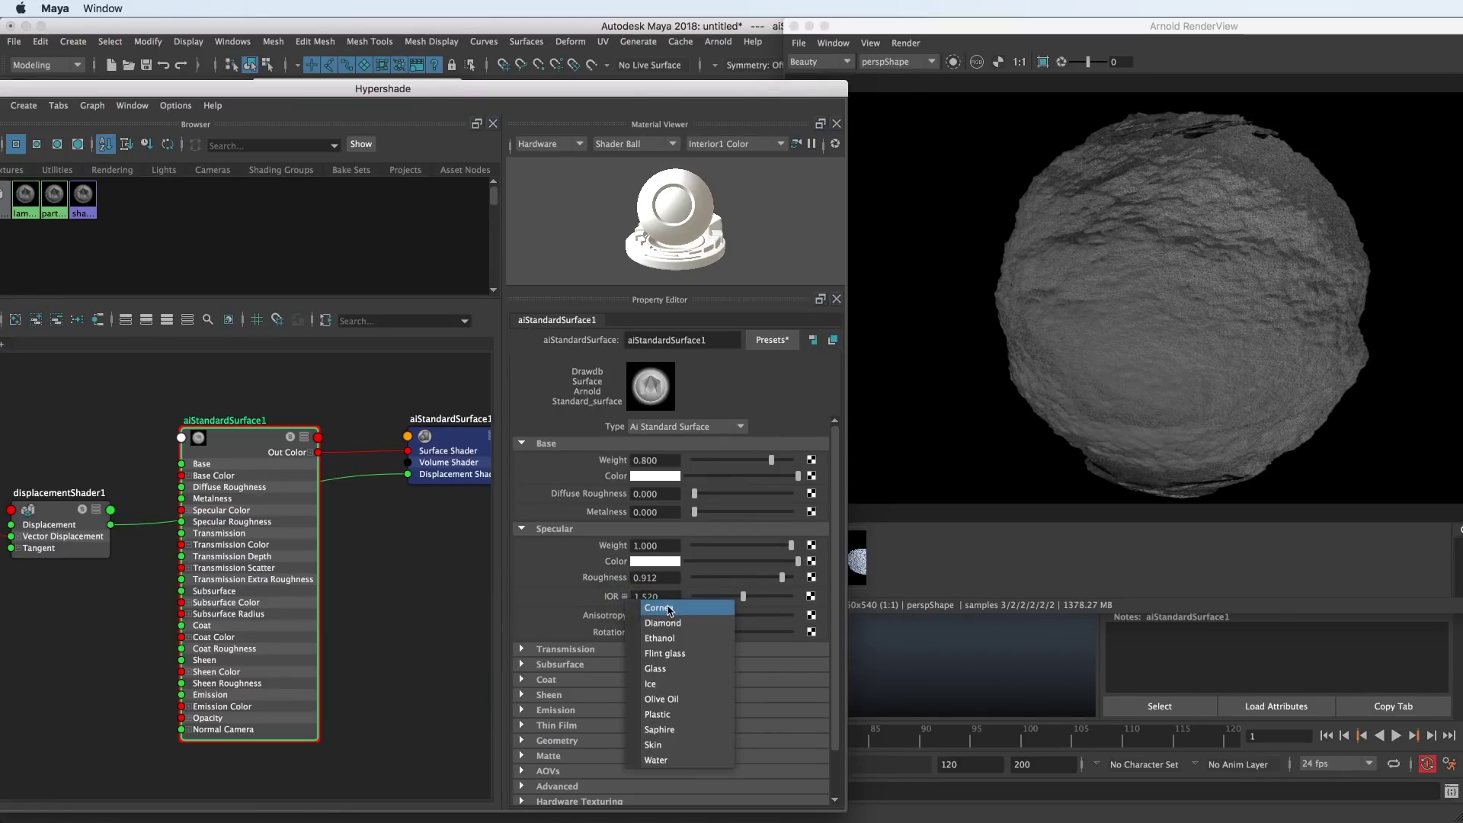
left_click(670, 610)
left_click(624, 598)
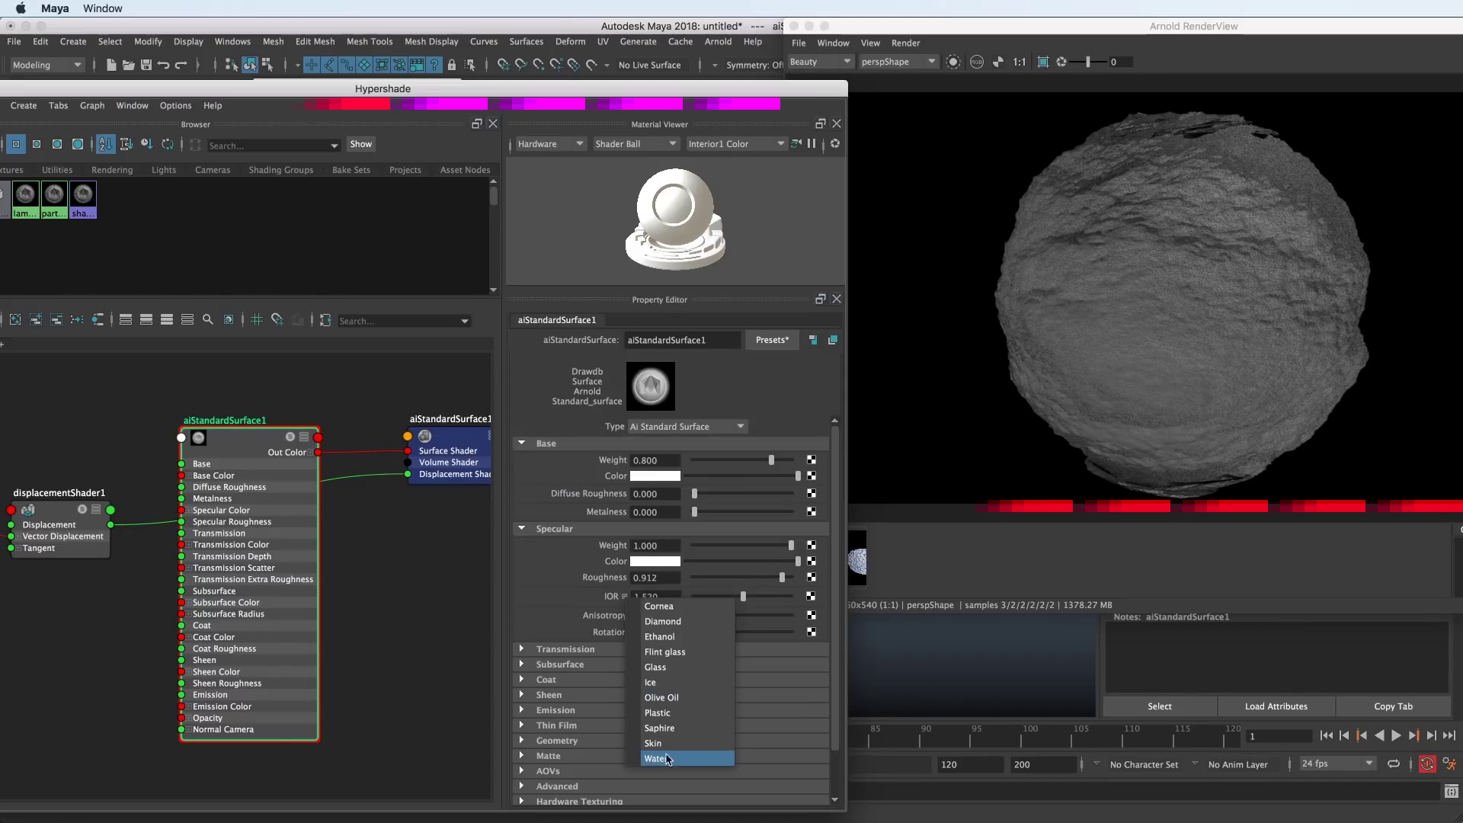
left_click(678, 761)
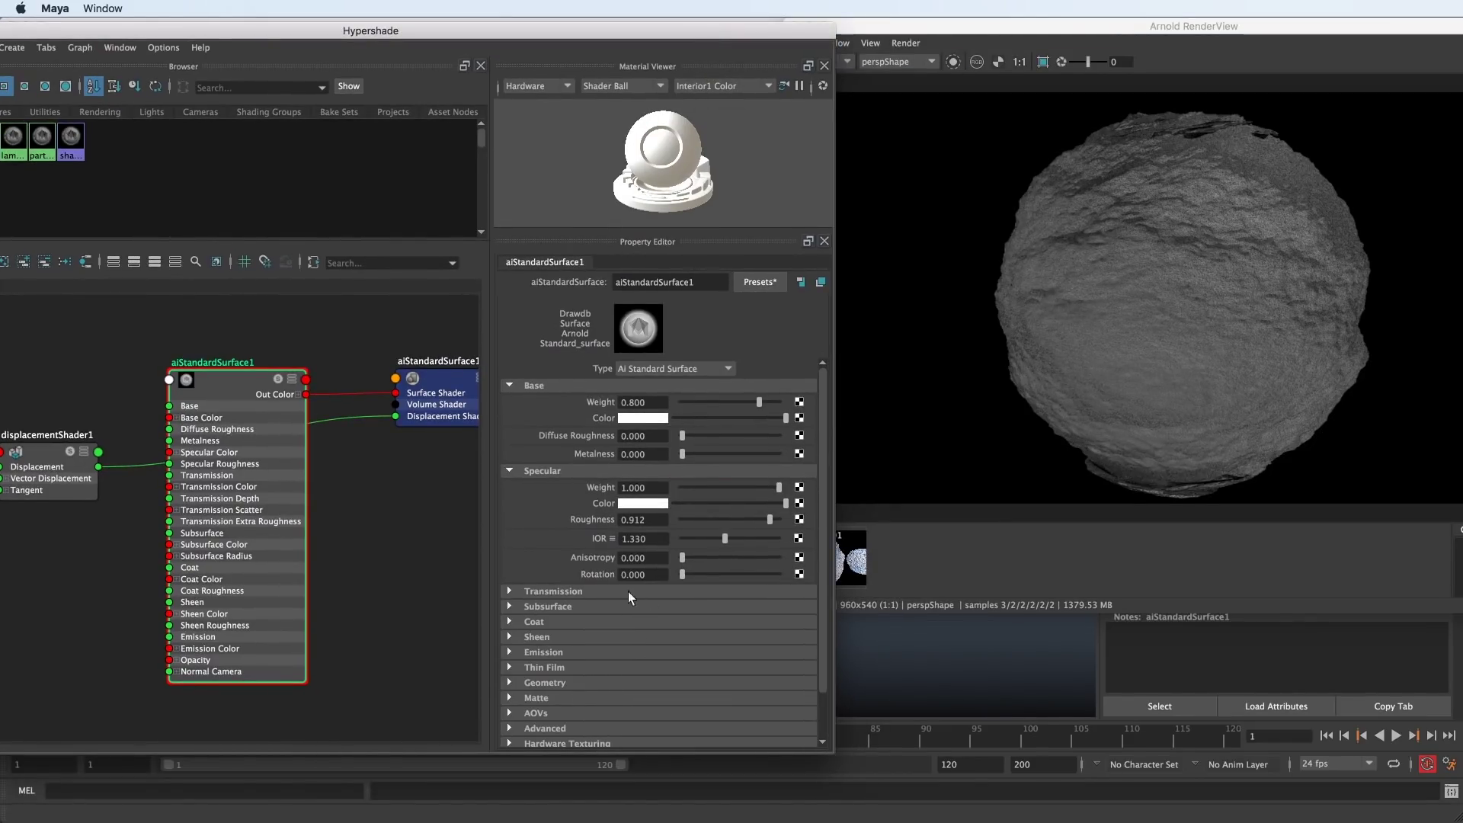
- Set Subsurface Weight to 1.0, a slightly greyer subsurface colour and a light grey radius
scroll(598, 531, "down", 2)
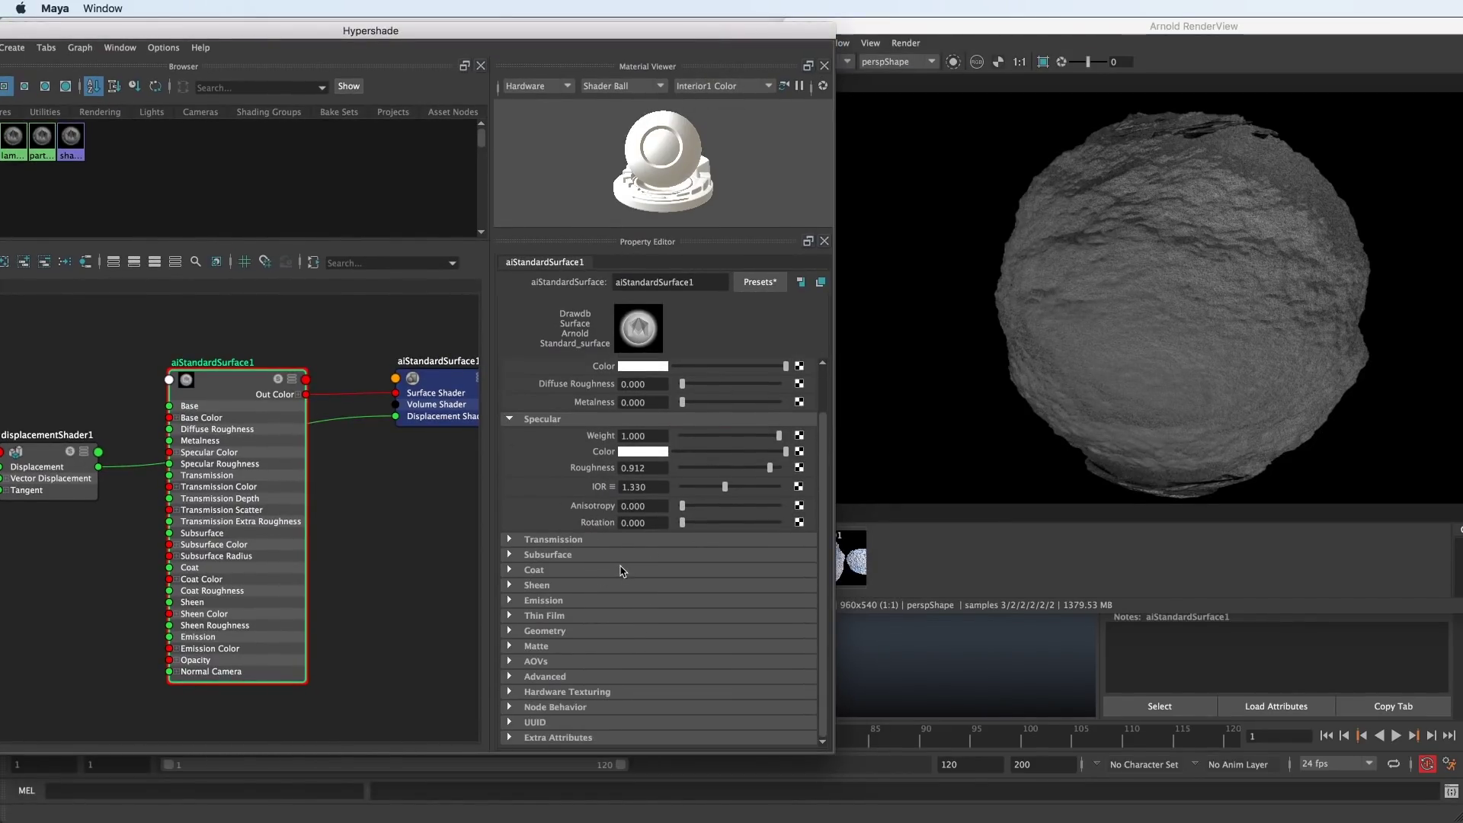
left_click(562, 553)
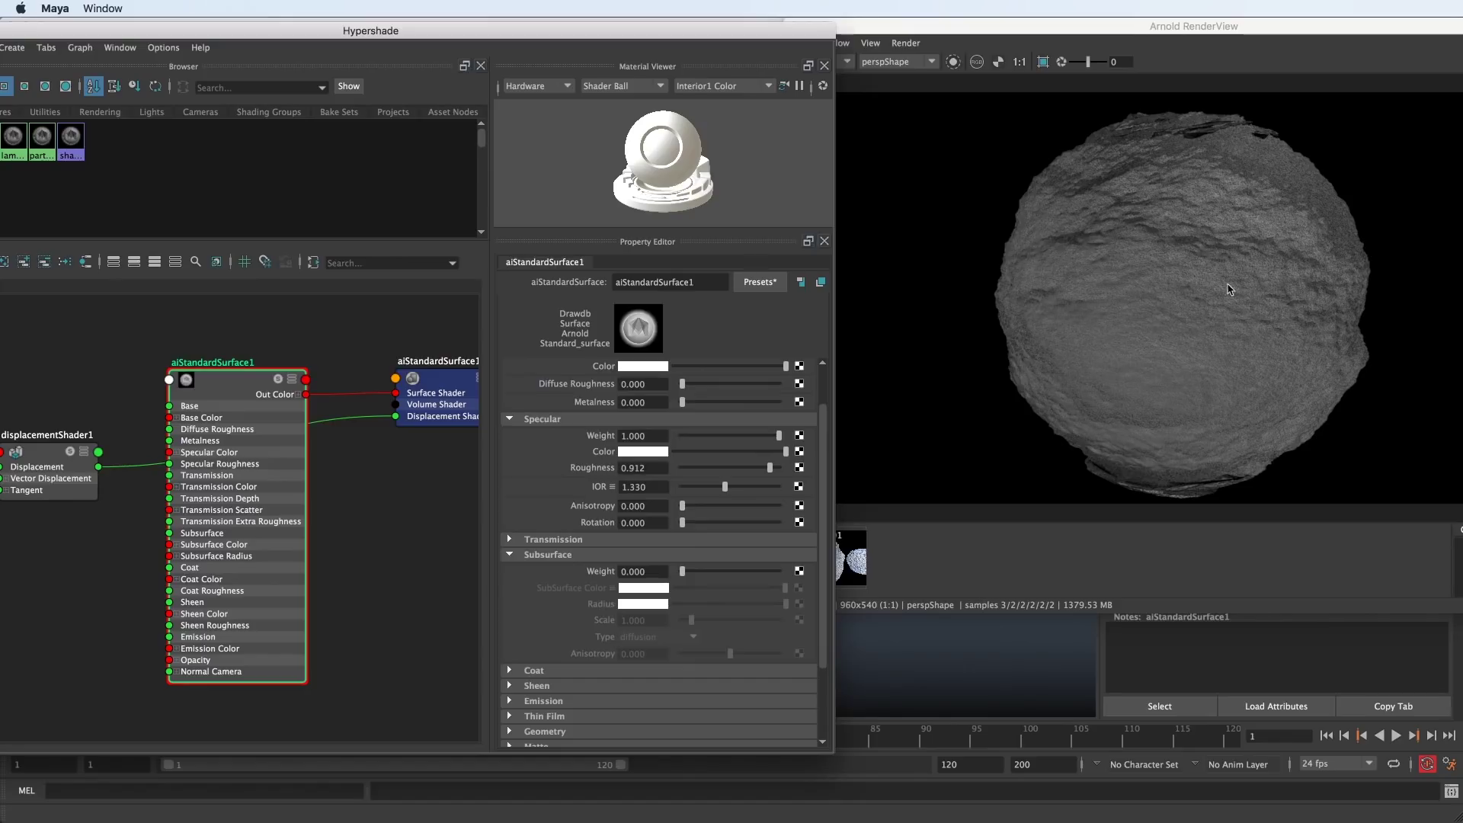
left_click_drag(682, 572, 788, 580)
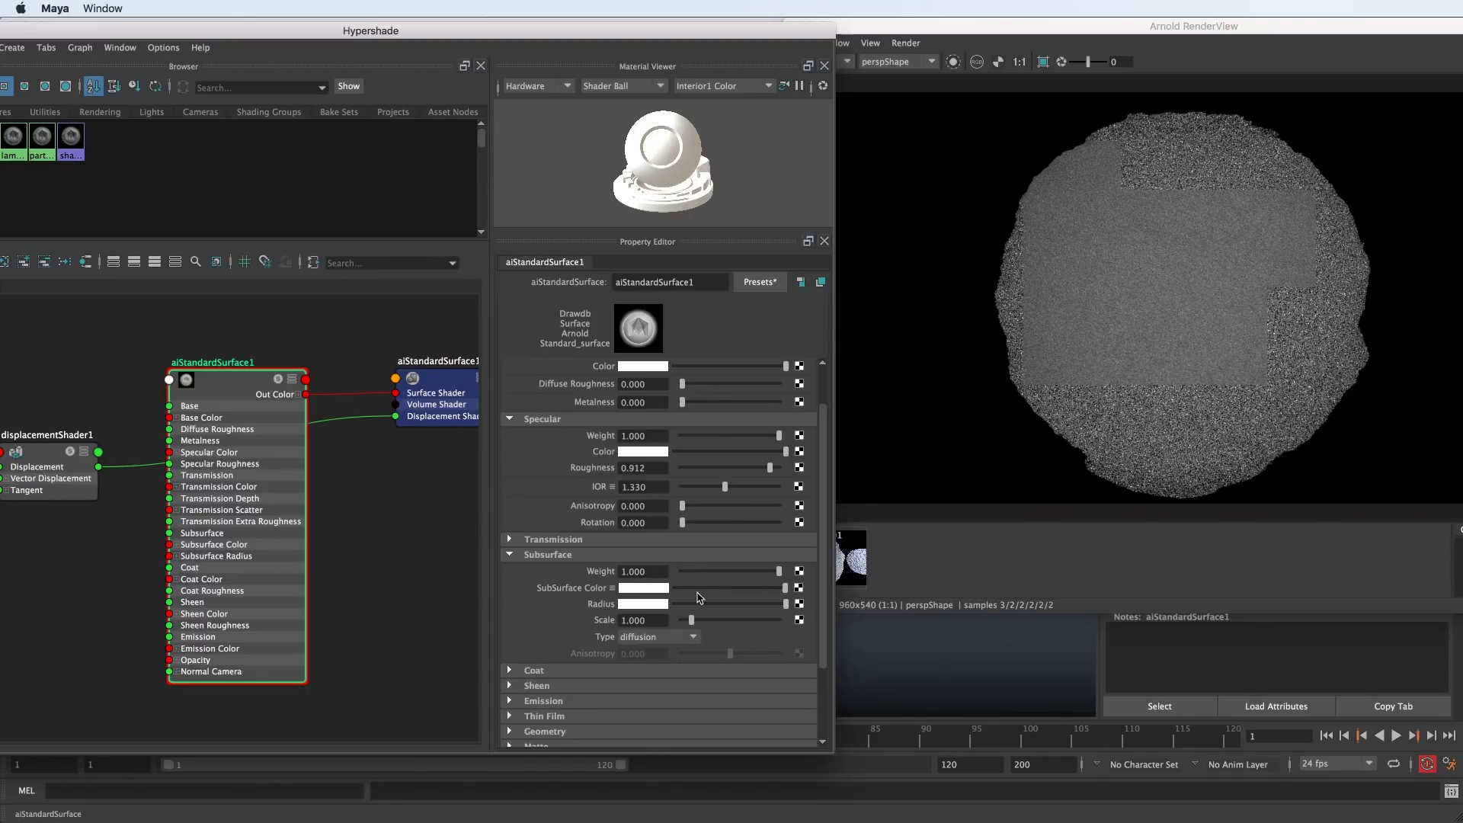
left_click_drag(787, 594, 764, 593)
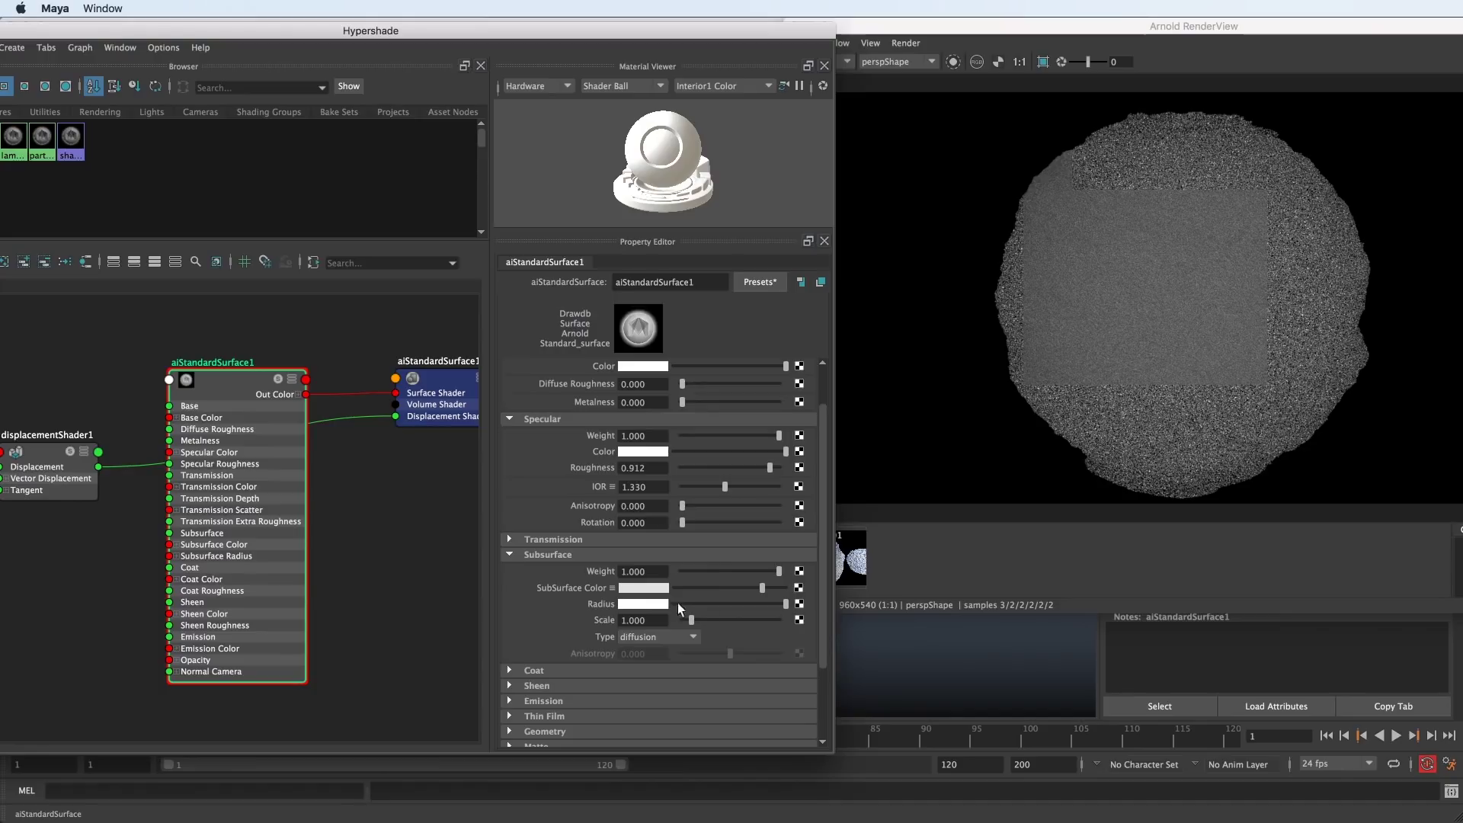
left_click(762, 605)
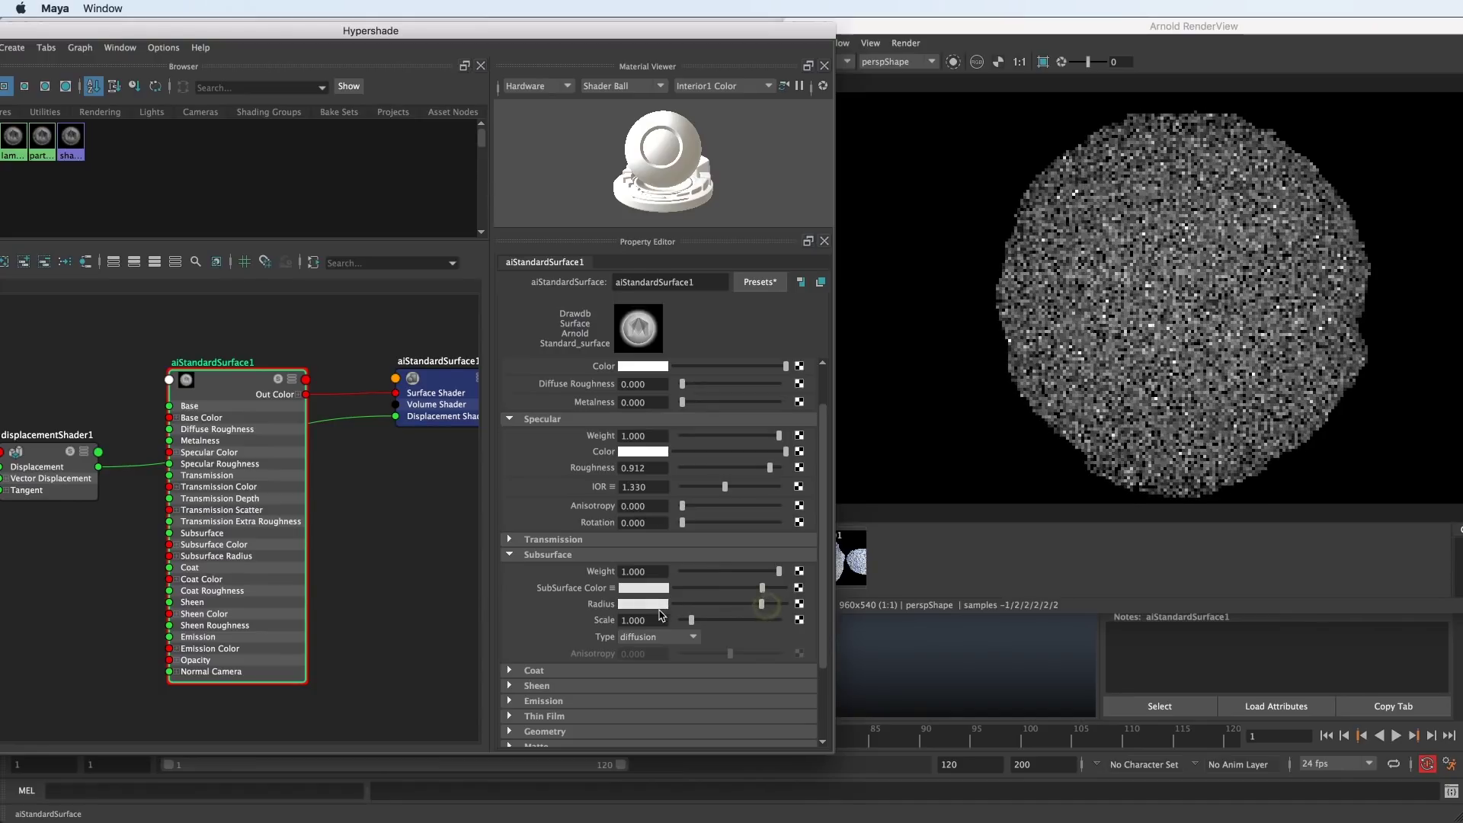
left_click(646, 604)
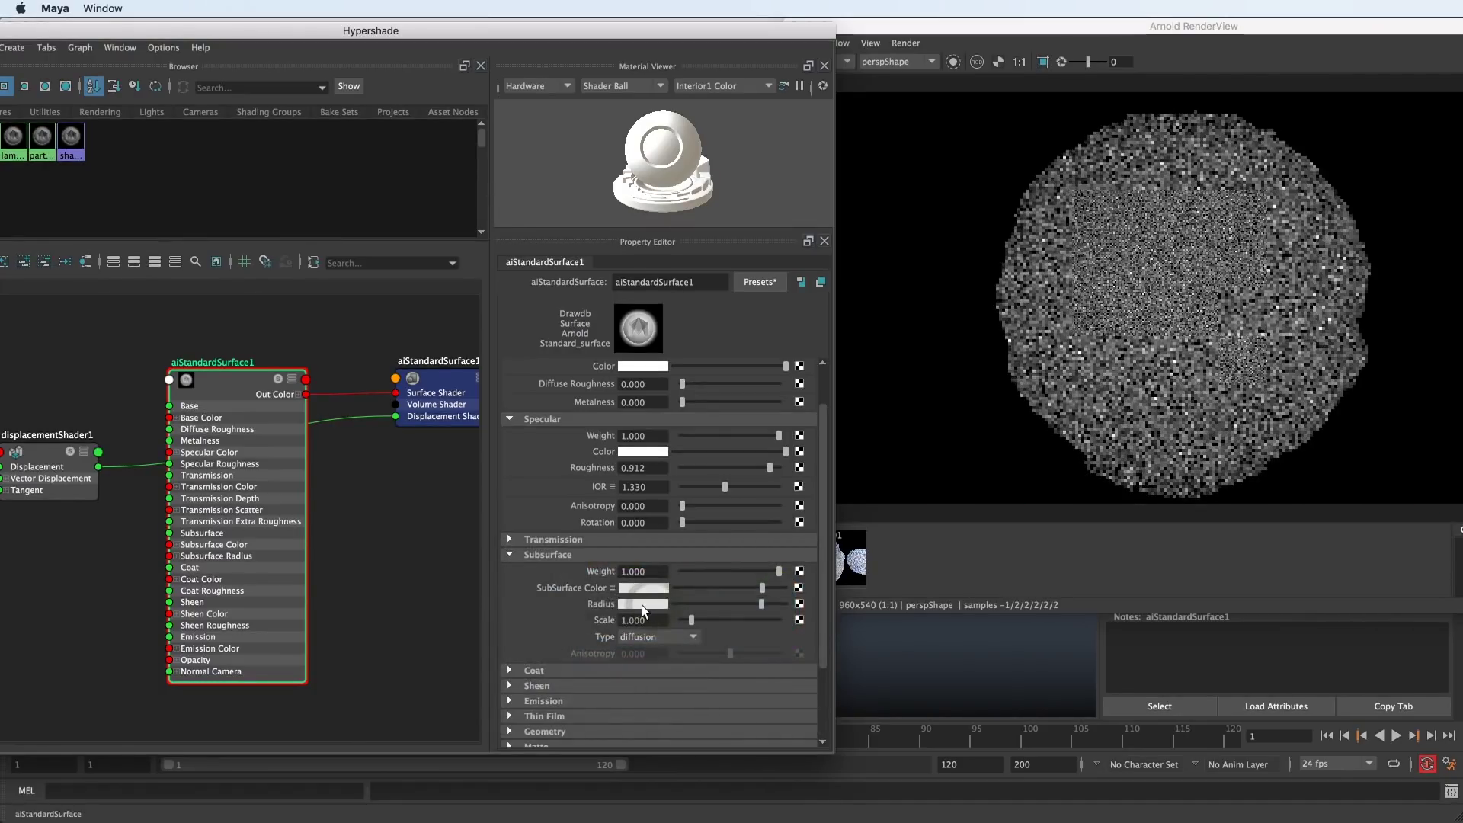
left_click(642, 605)
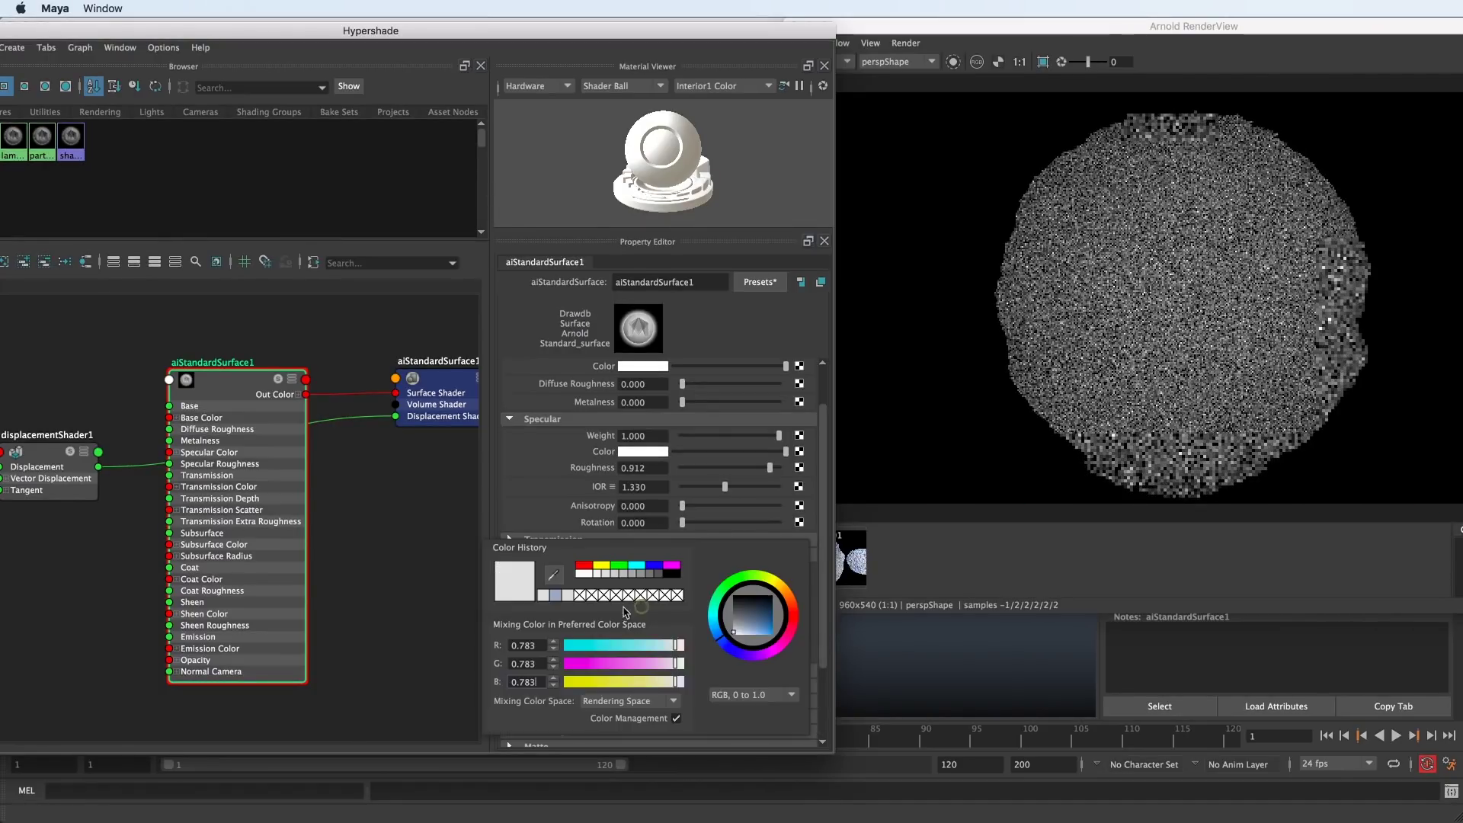
- Make the subsurface radius light blue (RGB 0.360, 0.460, 0.600), shown on a 0–255 scale
left_click(557, 596)
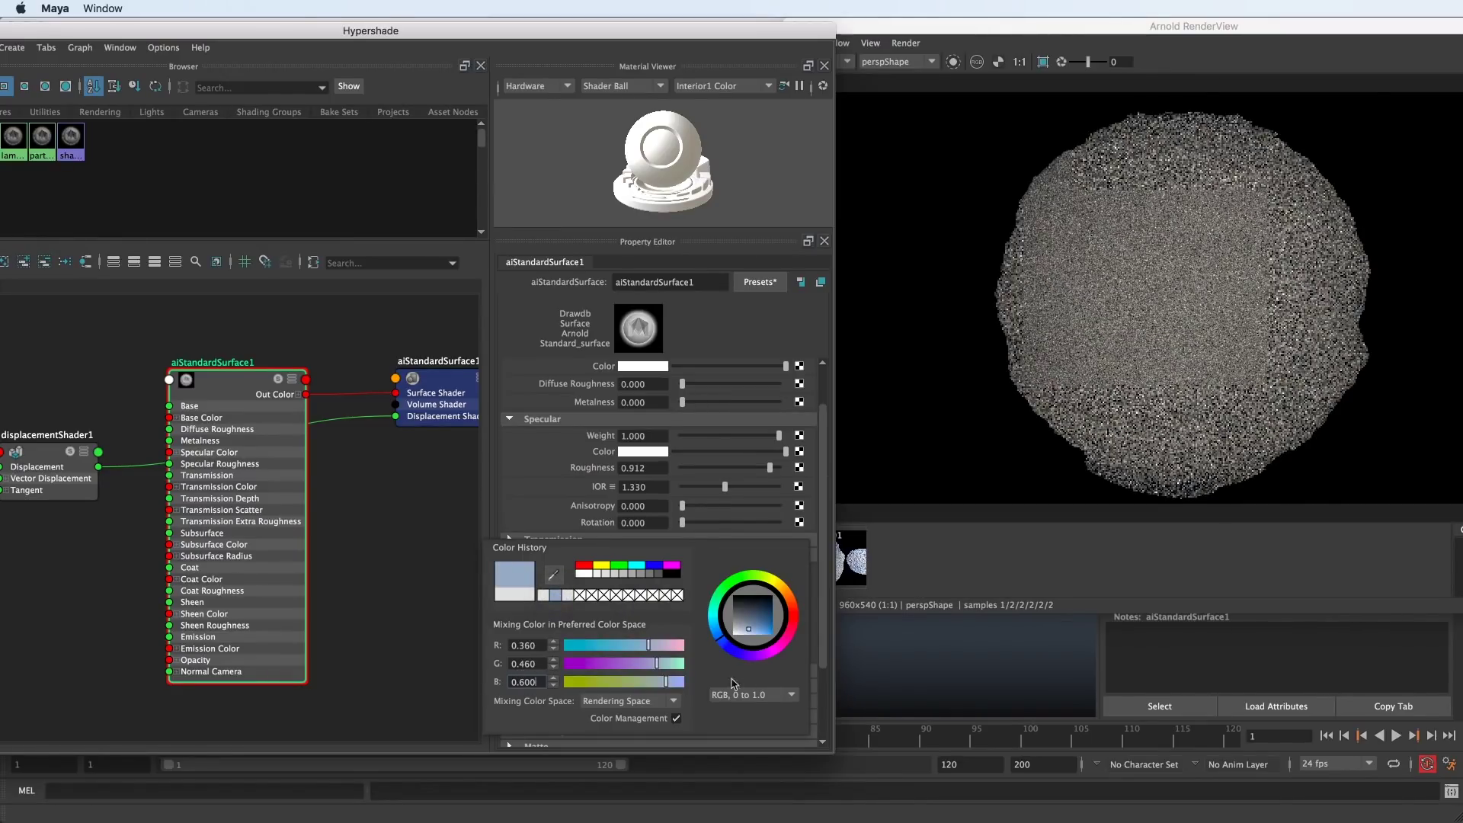
left_click(762, 695)
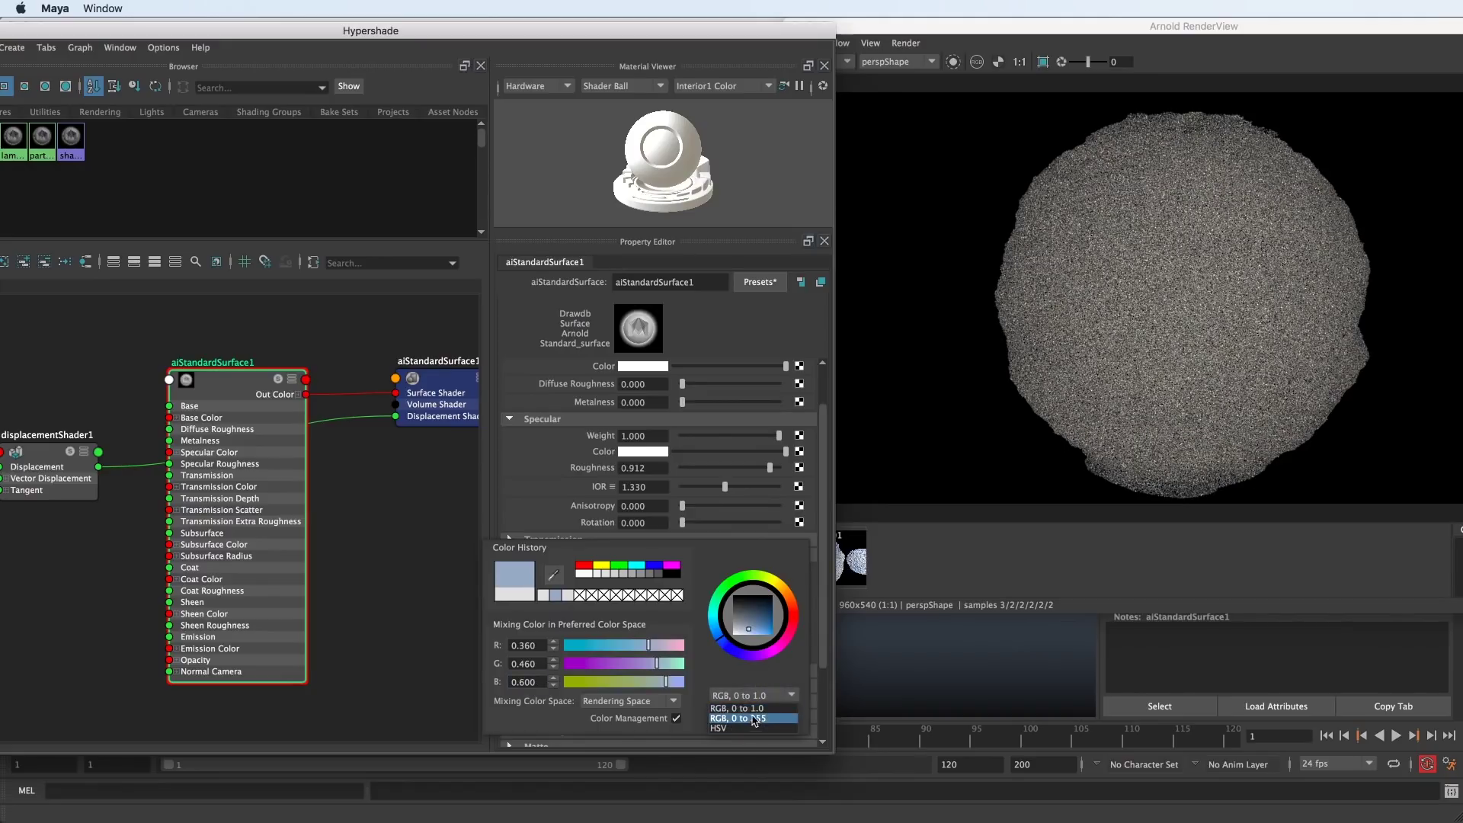
left_click(755, 718)
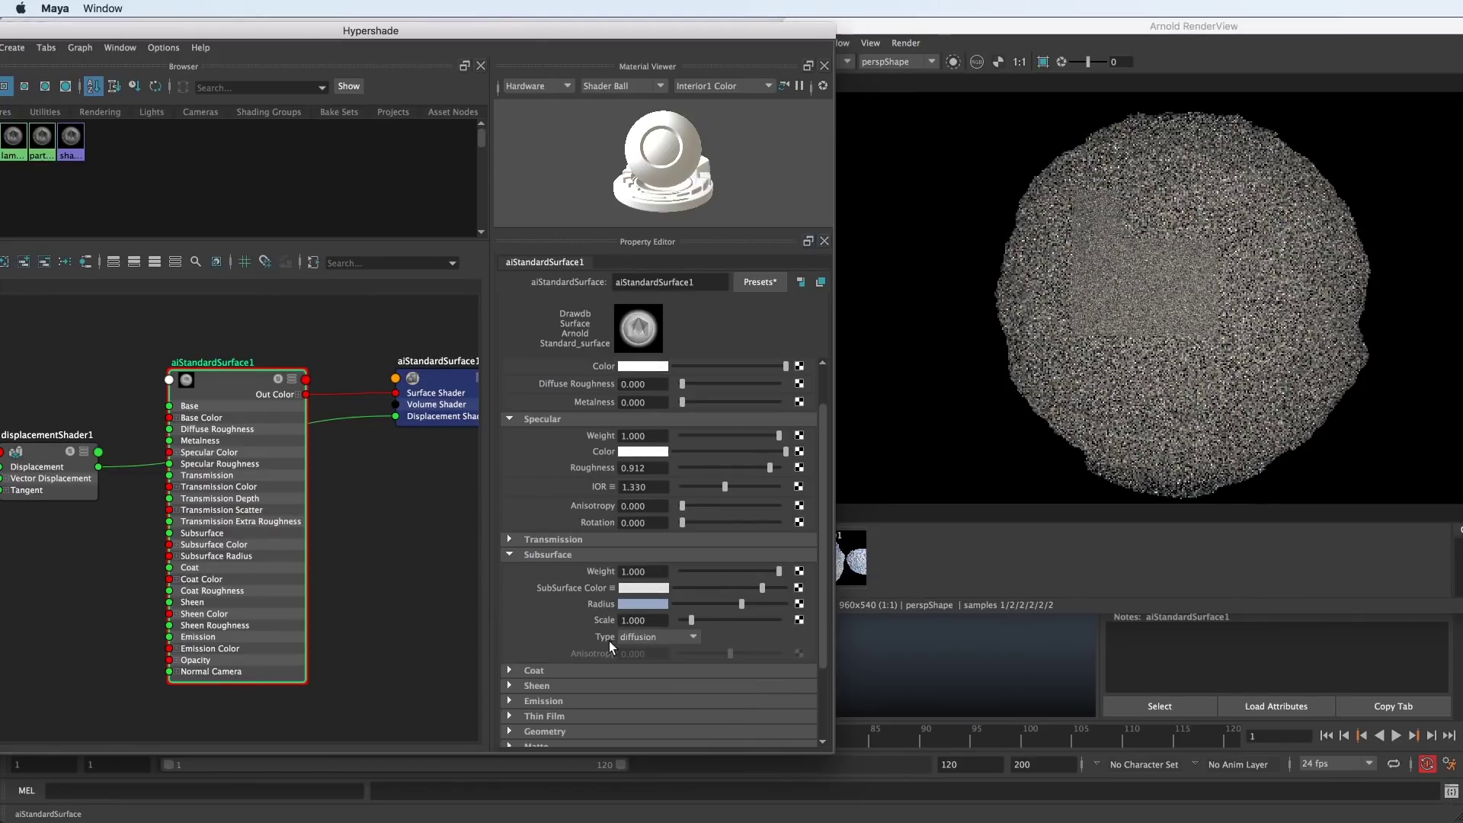
- Compare the randomwalk and diffusion subsurface types, settling on randomwalk
left_click(669, 640)
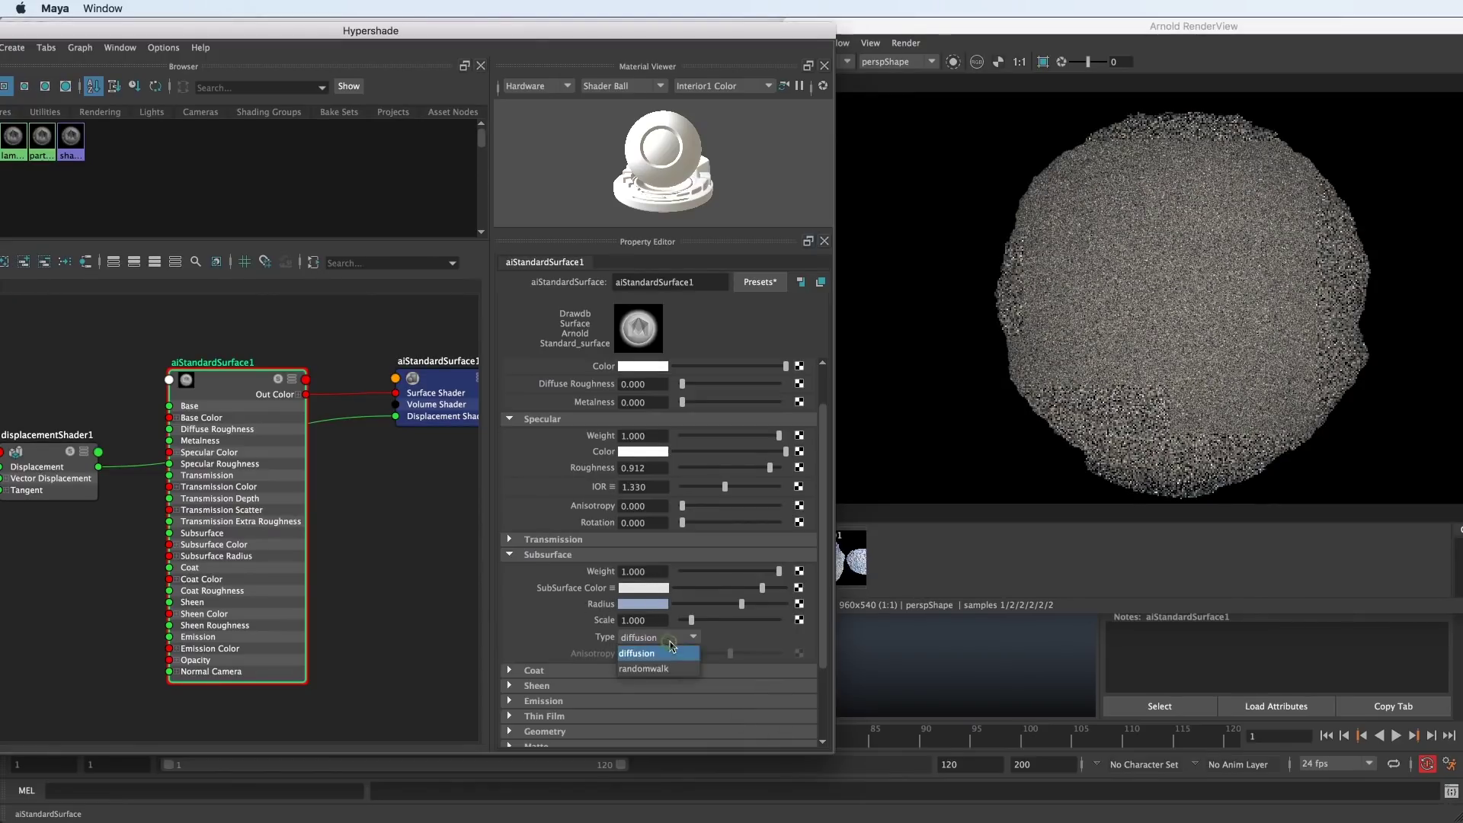
left_click(677, 669)
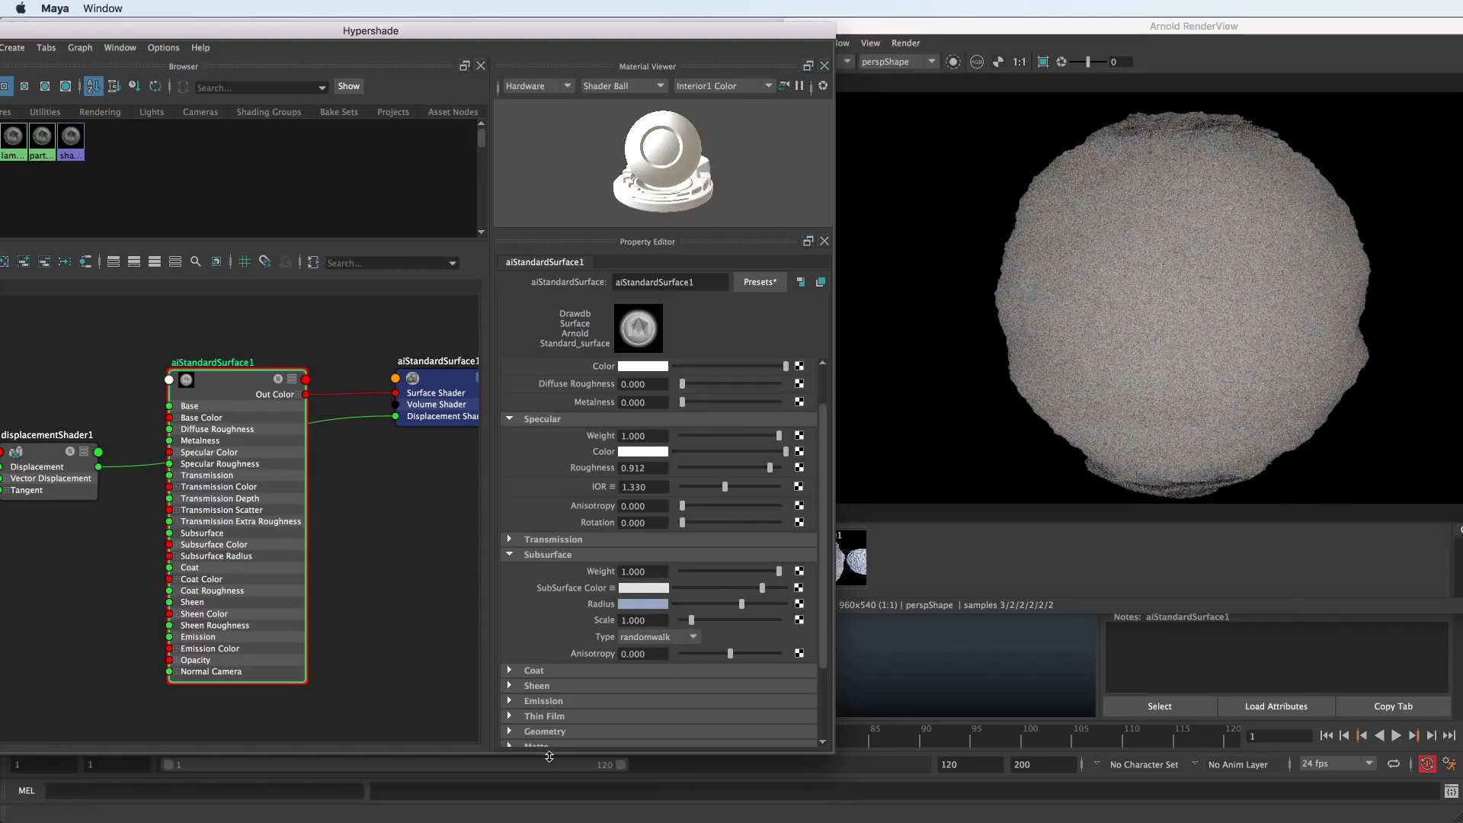
left_click(668, 642)
left_click(668, 637)
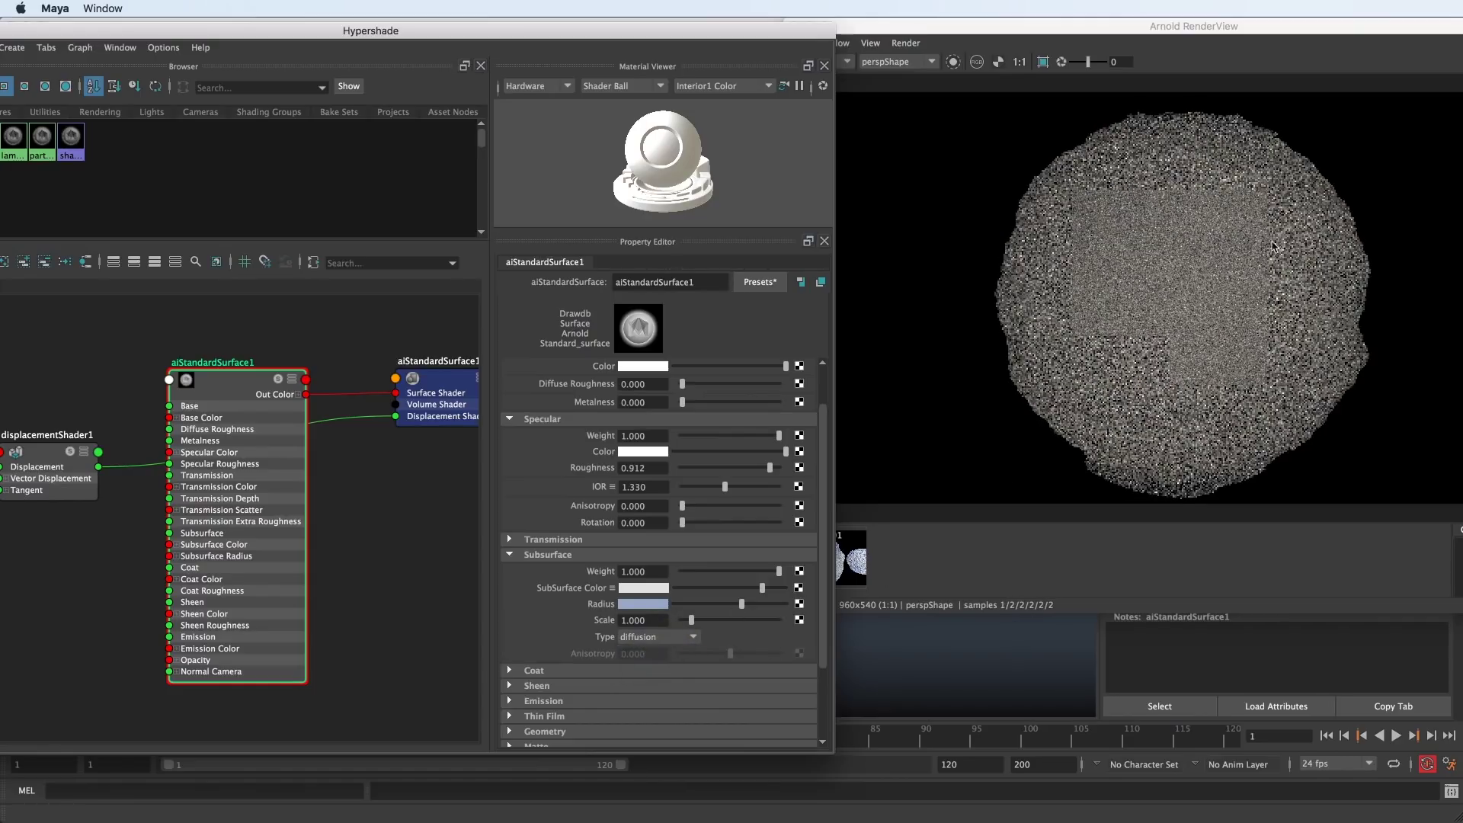
left_click(670, 637)
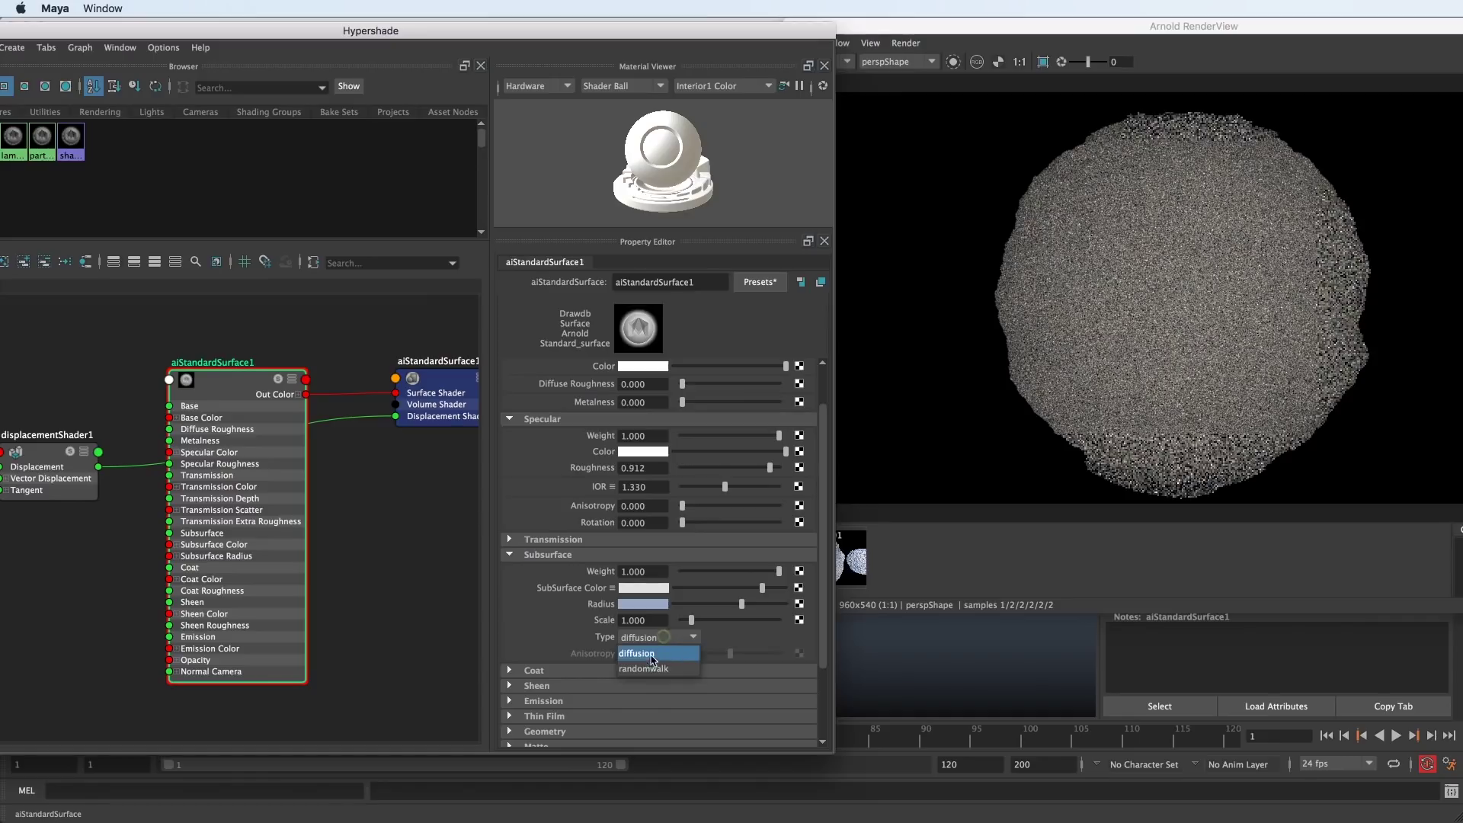
left_click(650, 671)
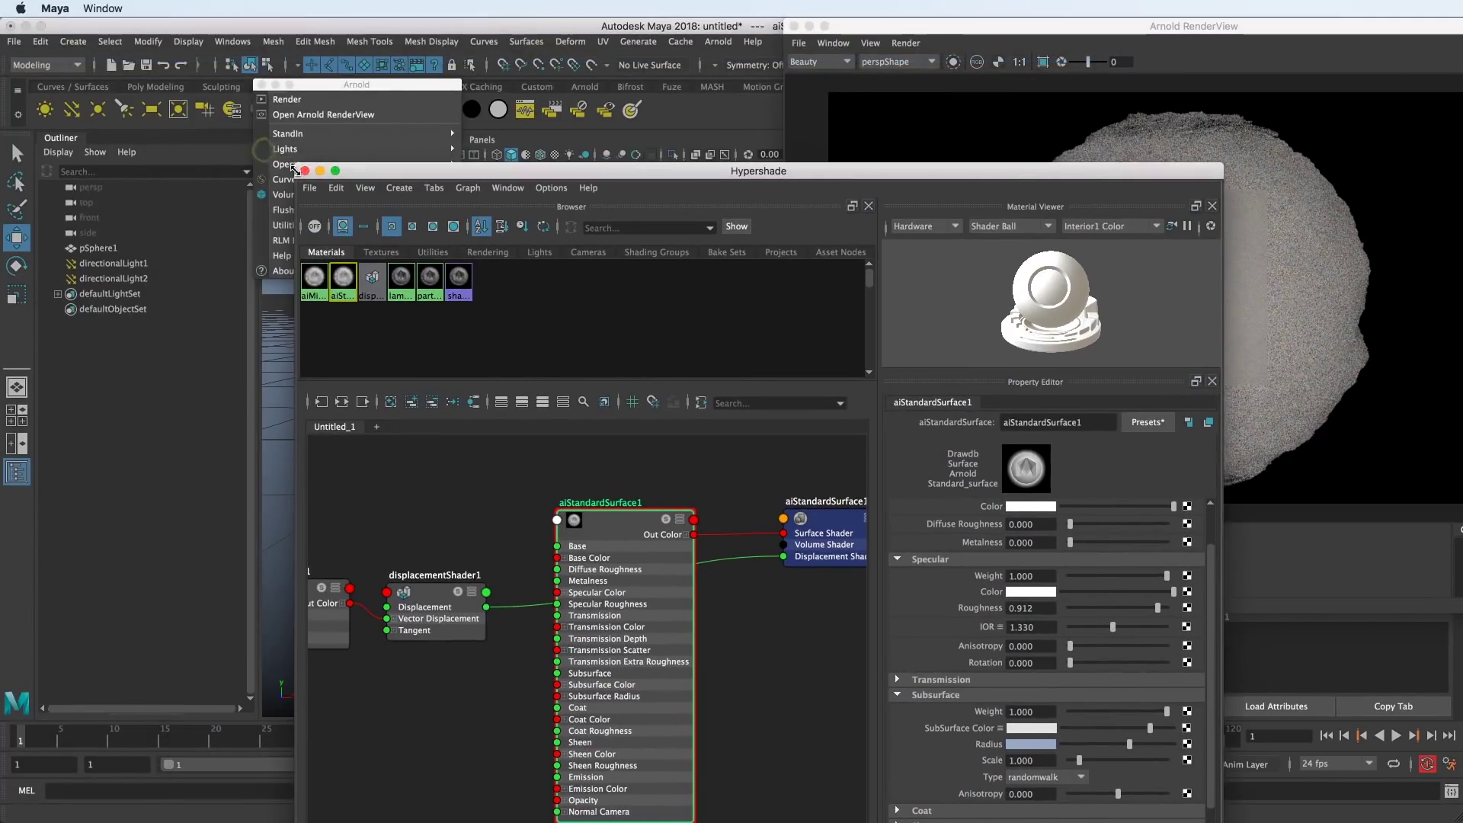
- Close the shading editor and detached Arnold menu, and reposition the render view
left_click(303, 173)
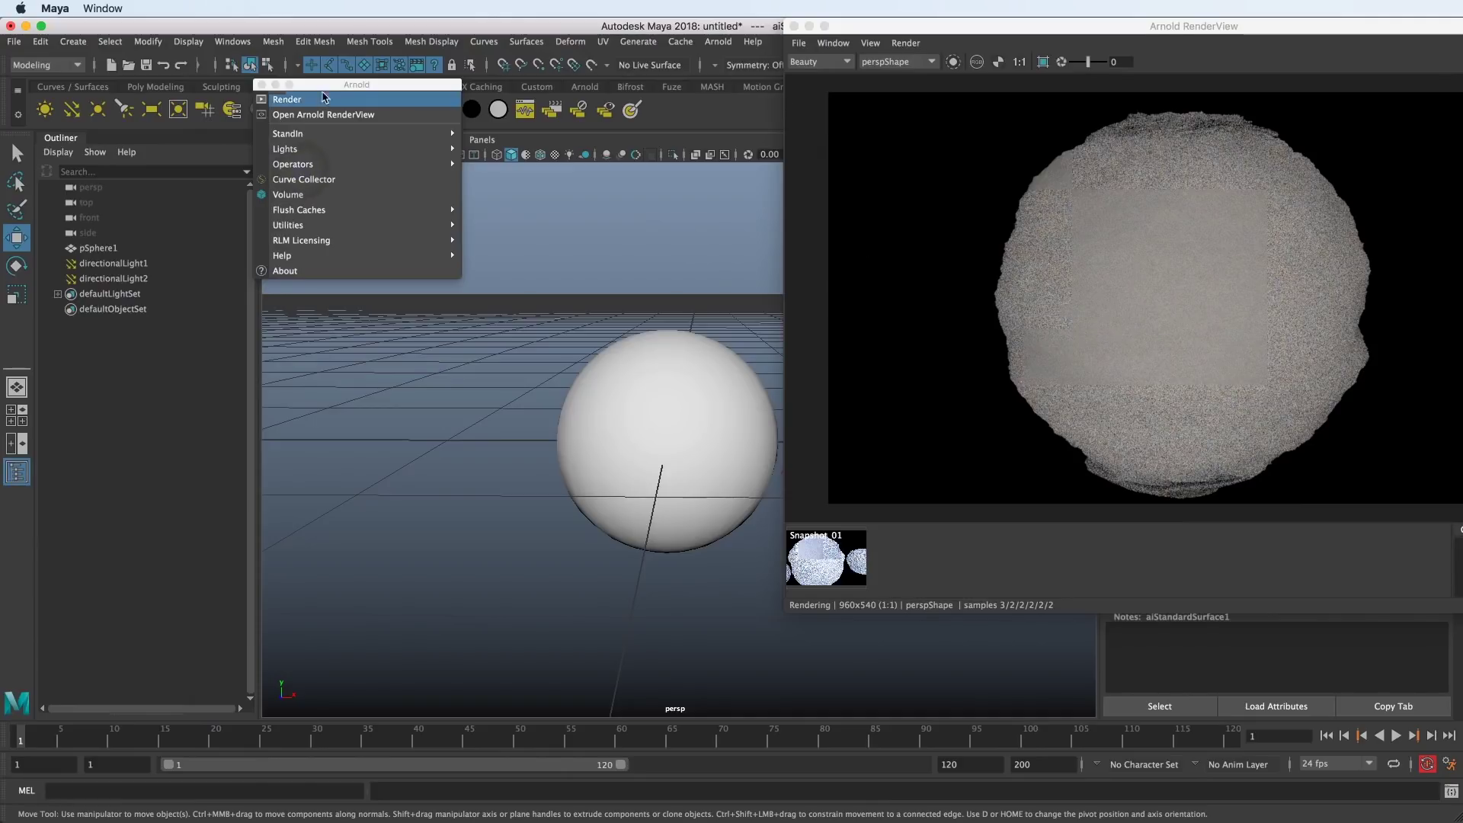
left_click_drag(324, 90, 261, 98)
left_click(199, 92)
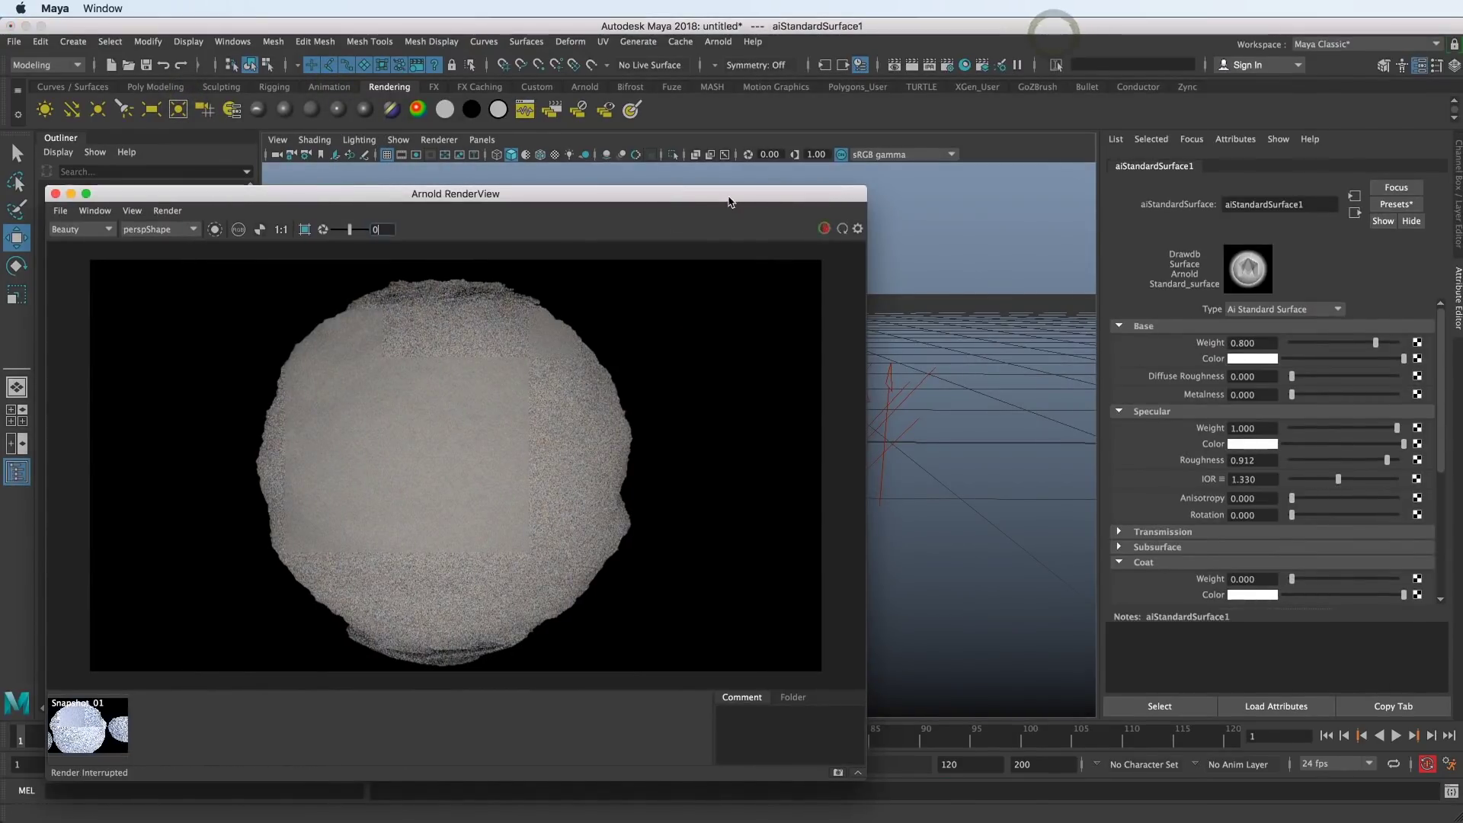
left_click_drag(750, 195, 797, 150)
- Save the scene as snowShader01.mb in the Maya_SnowShader project folder
key("super+shift+s")
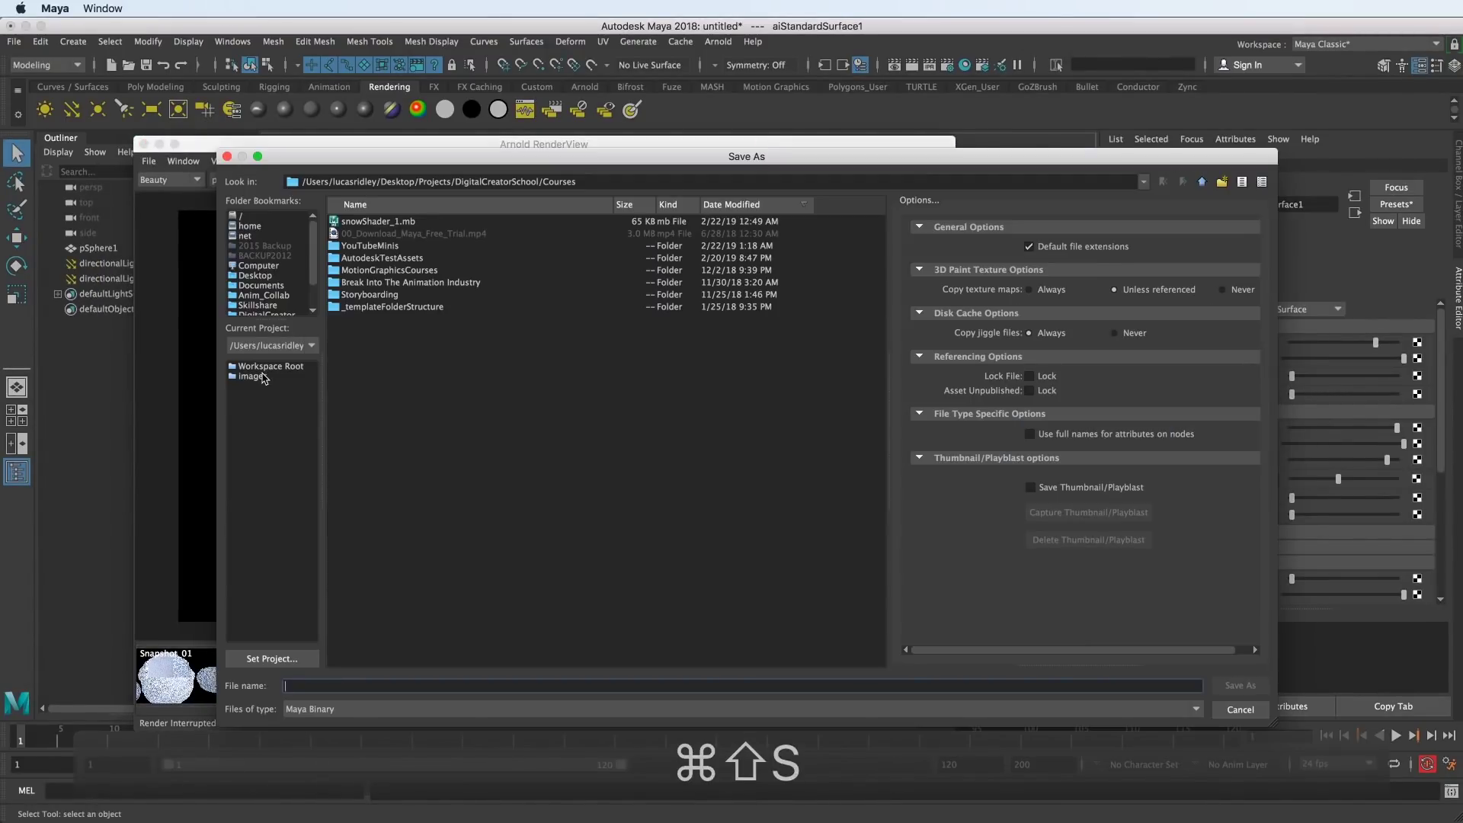
left_click(259, 376)
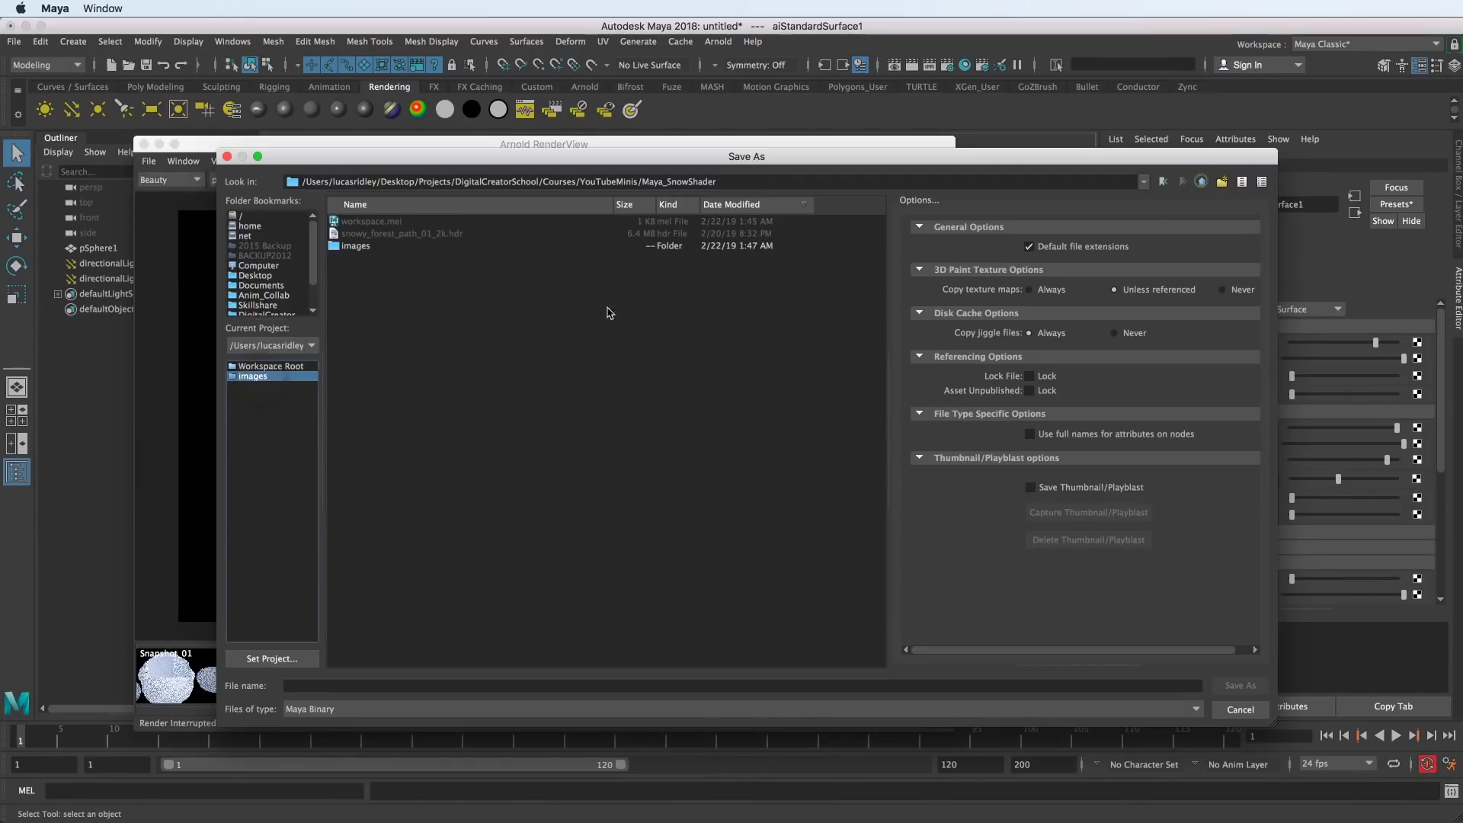
left_click(339, 687)
type("sno")
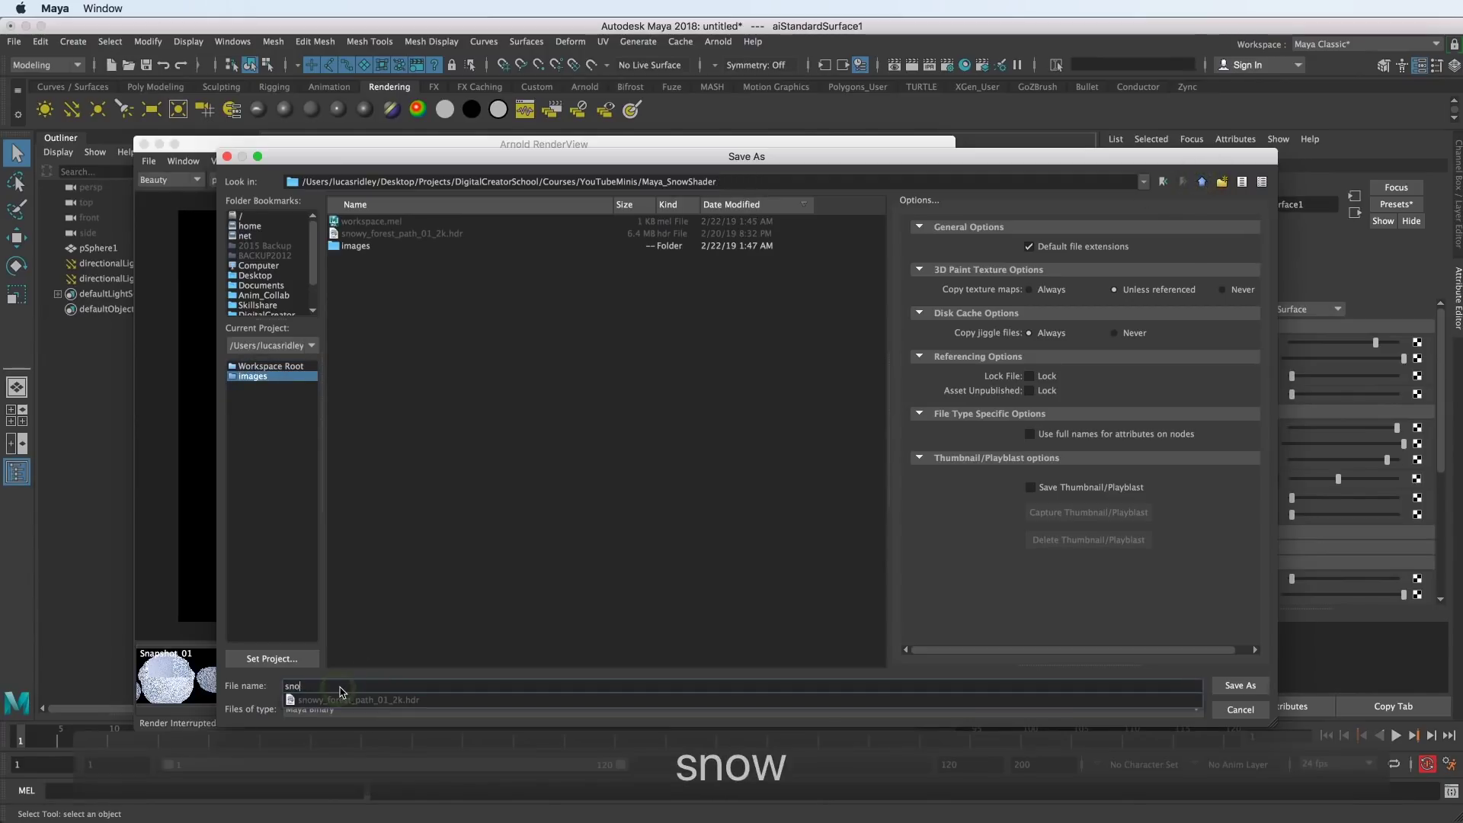
type("wShader")
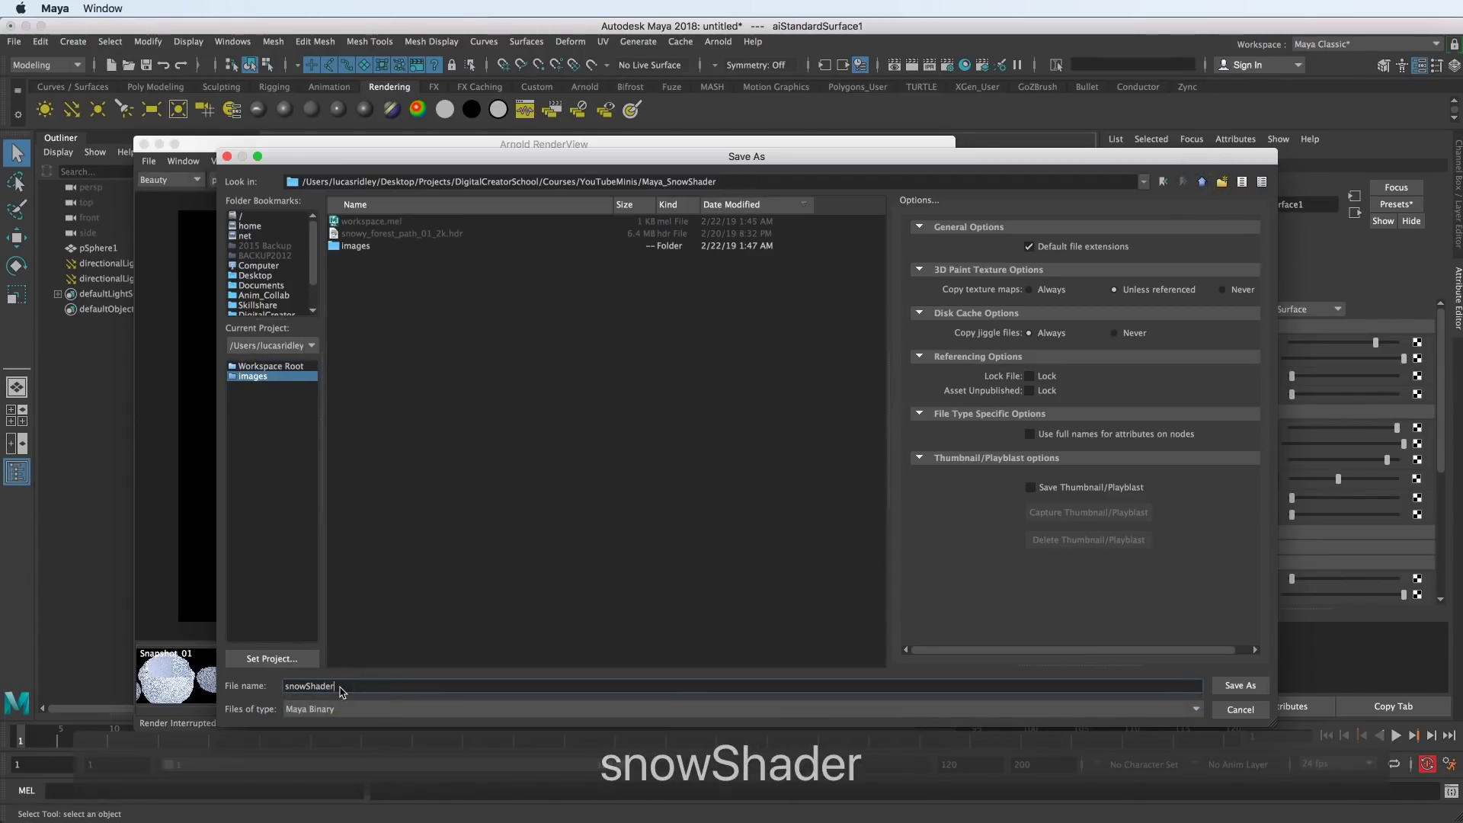
type("01")
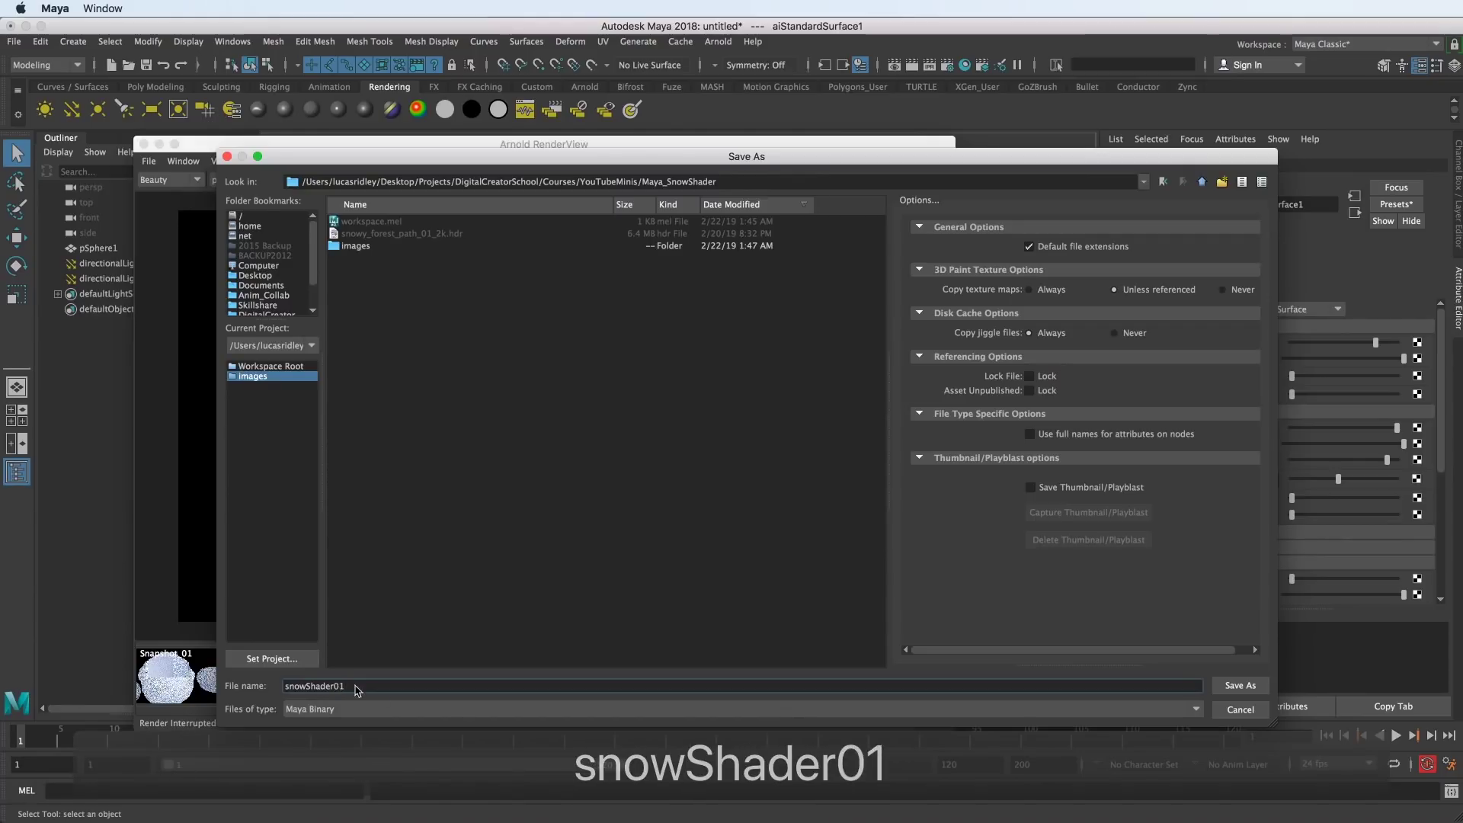
left_click(1239, 685)
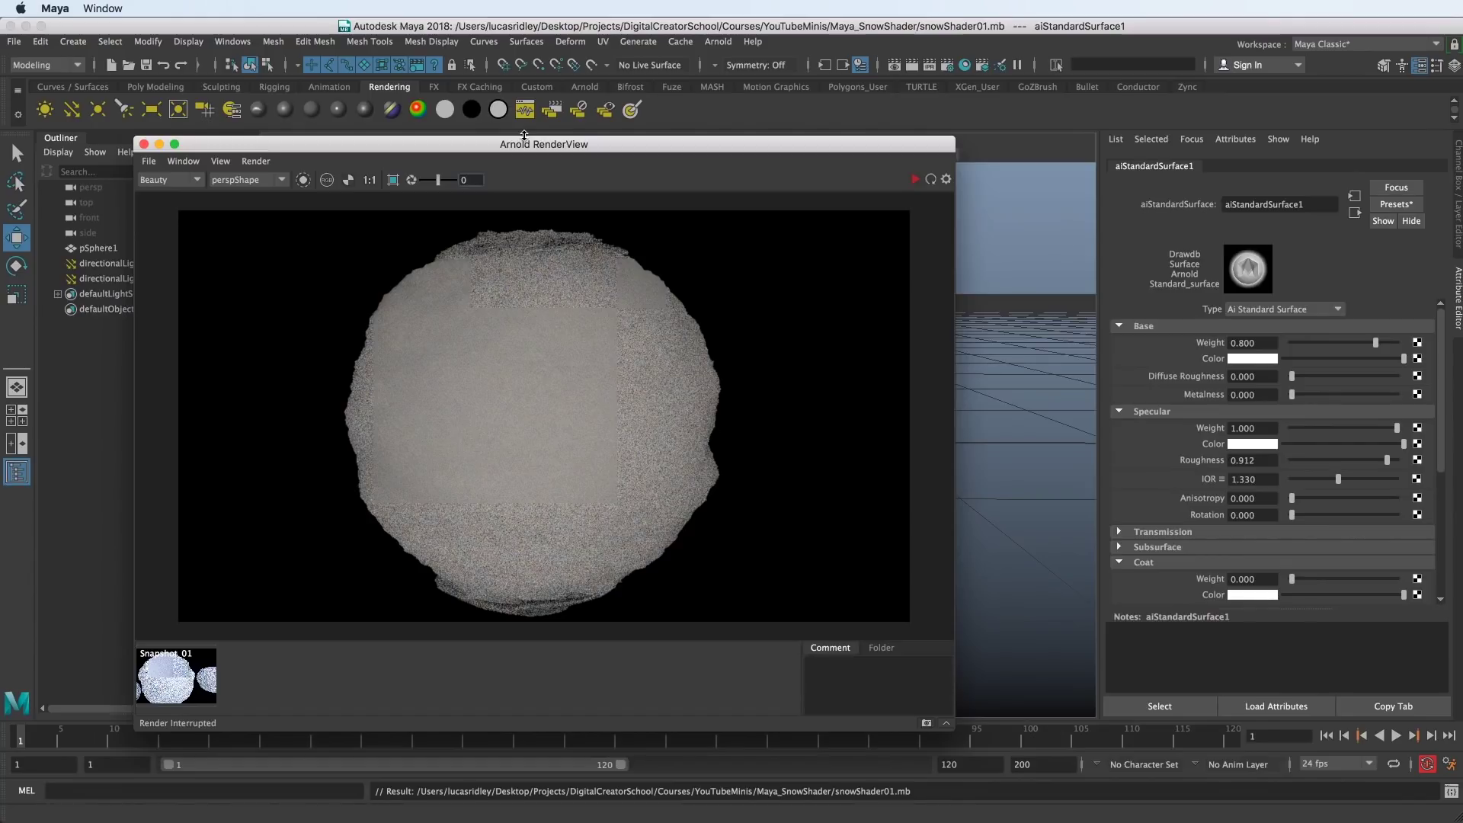
left_click_drag(532, 156, 595, 70)
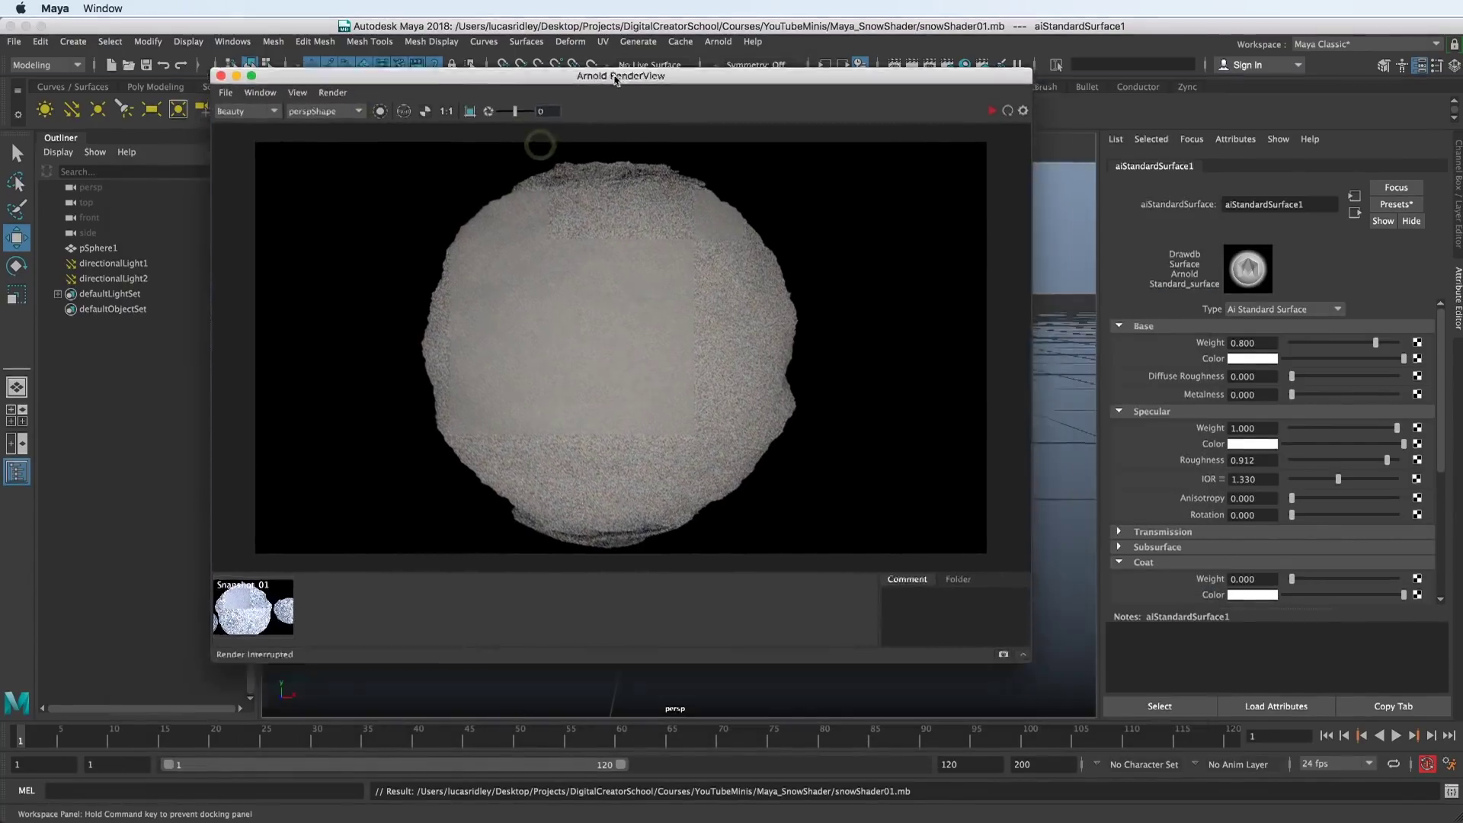
- Move the render view aside and create an Arnold Skydome Light, aiSkyDomeLight1
left_click_drag(704, 65, 704, 200)
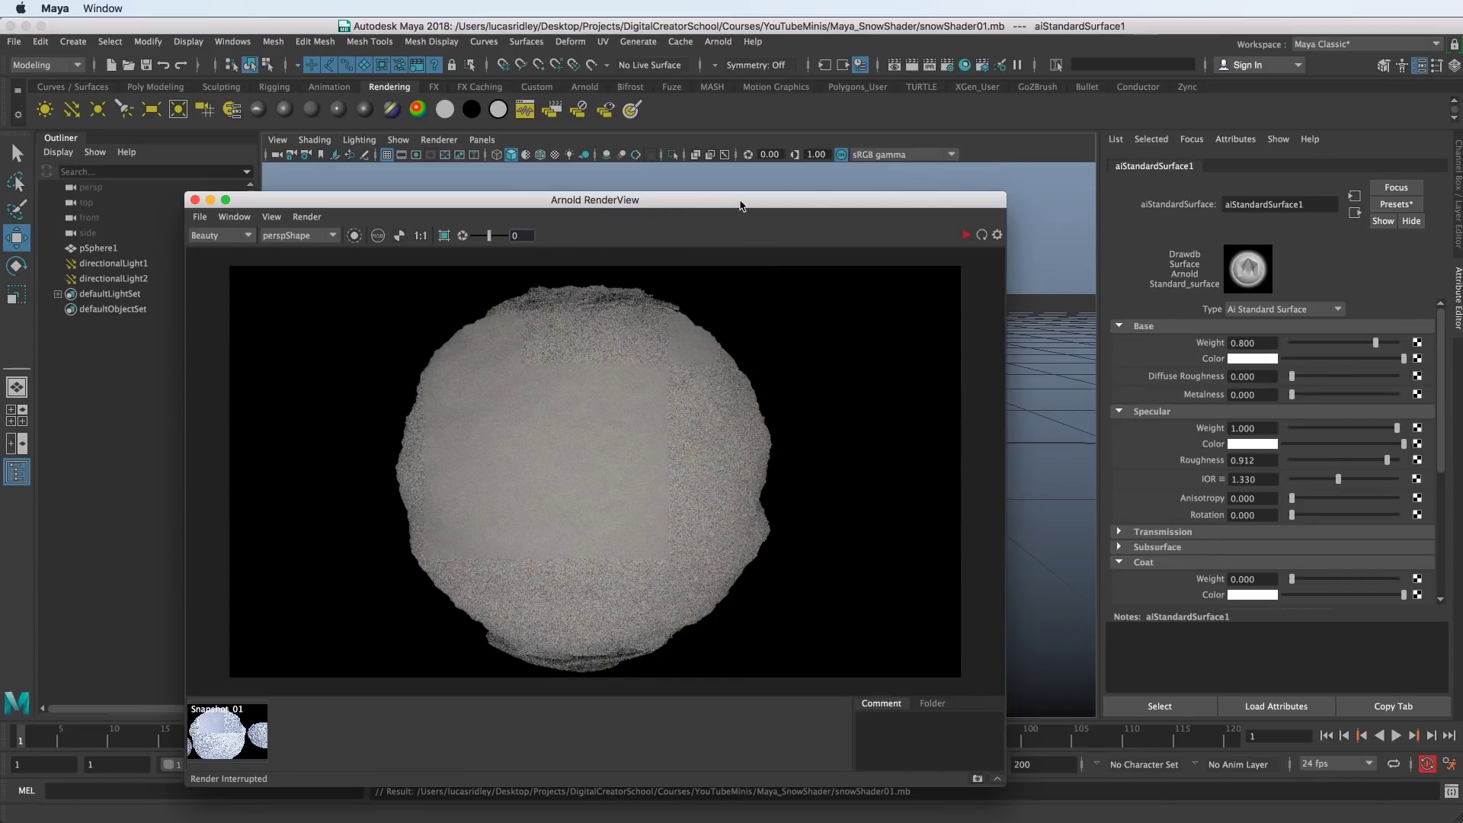
left_click_drag(739, 202, 691, 156)
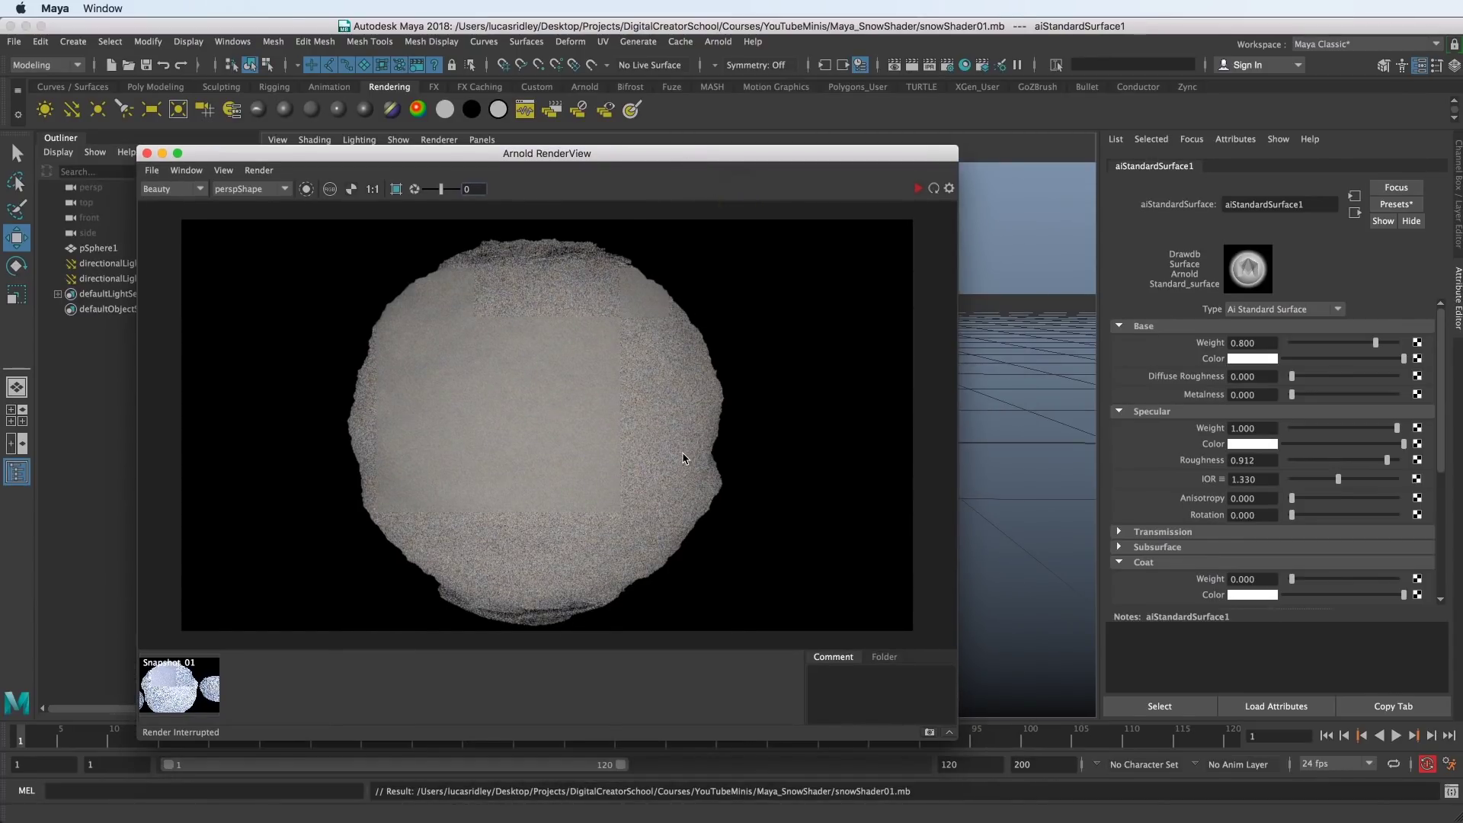
left_click_drag(777, 153, 652, 319)
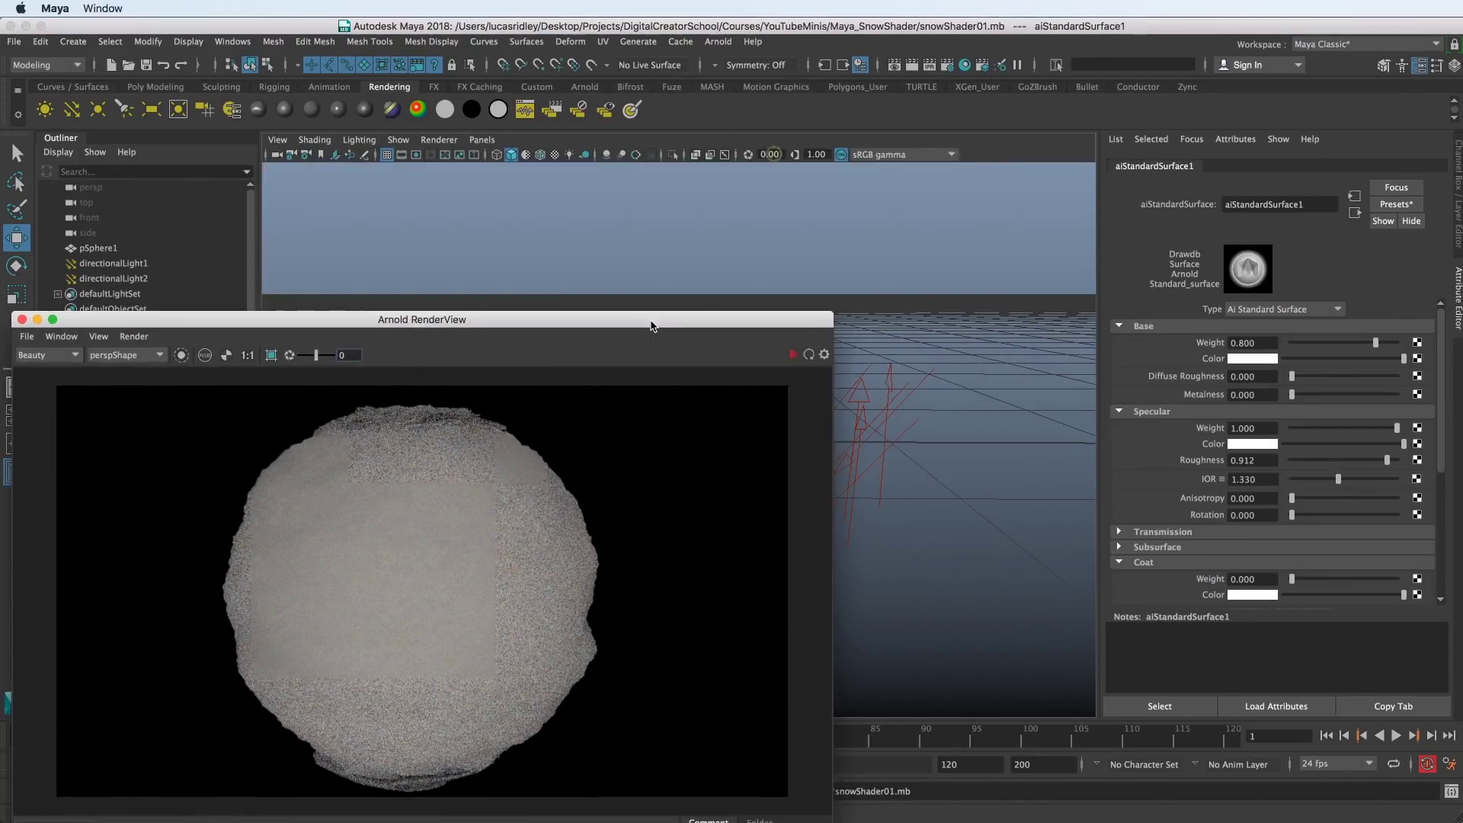
left_click(719, 41)
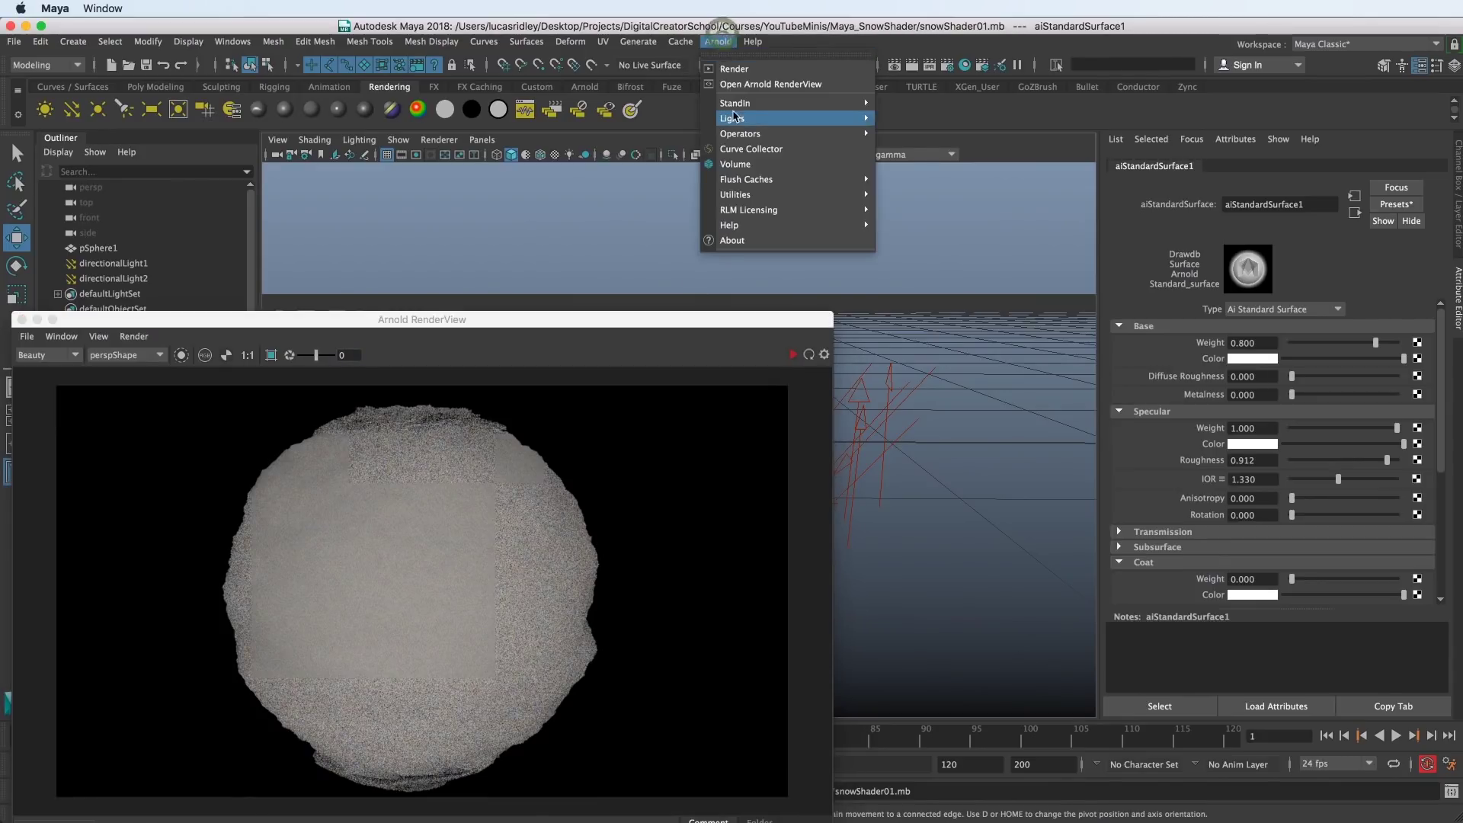
mouse_move(793, 118)
left_click(991, 146)
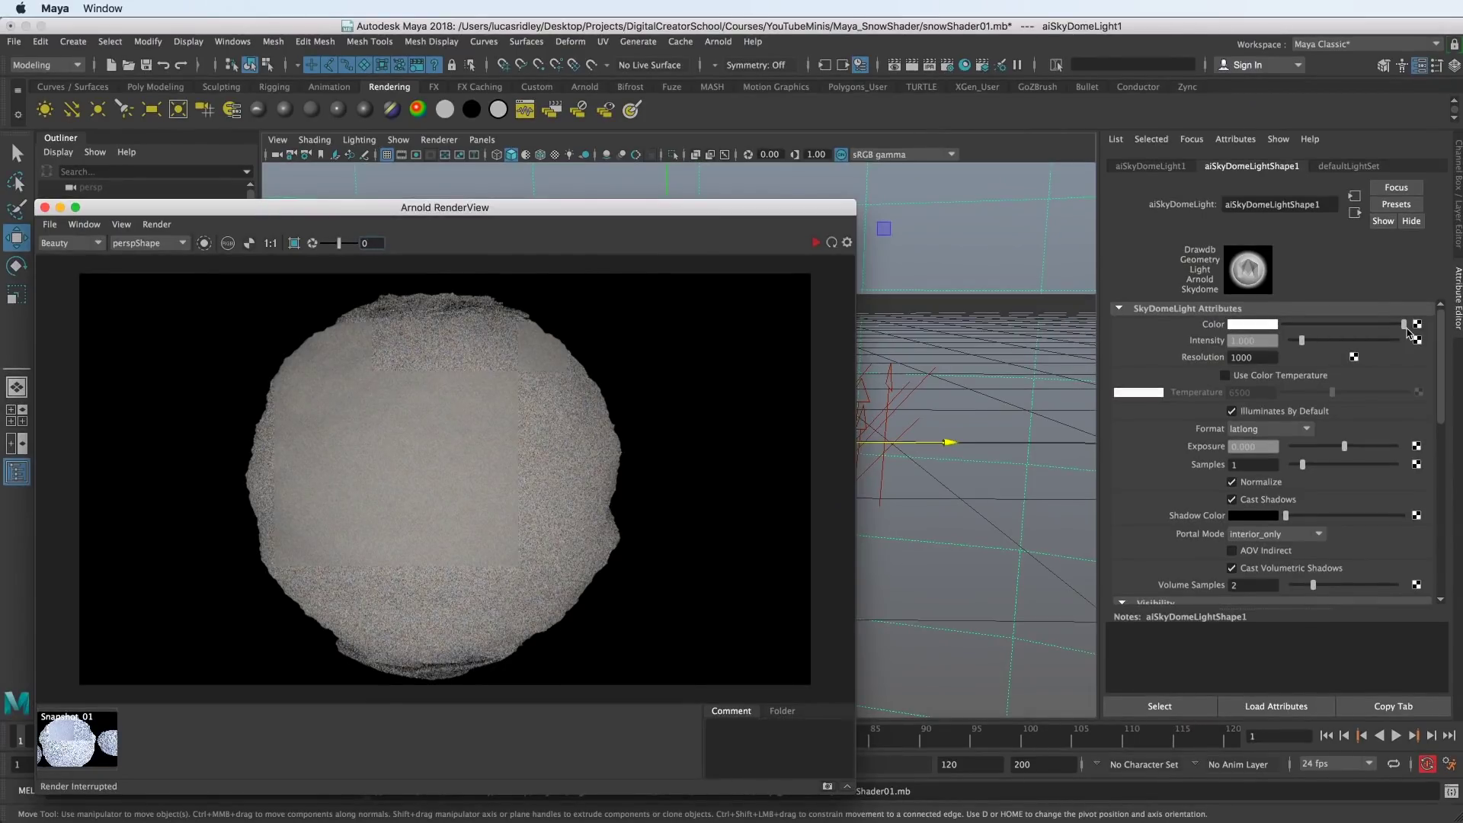
- Connect a new File texture to the skydome light's Color
left_click(1416, 324)
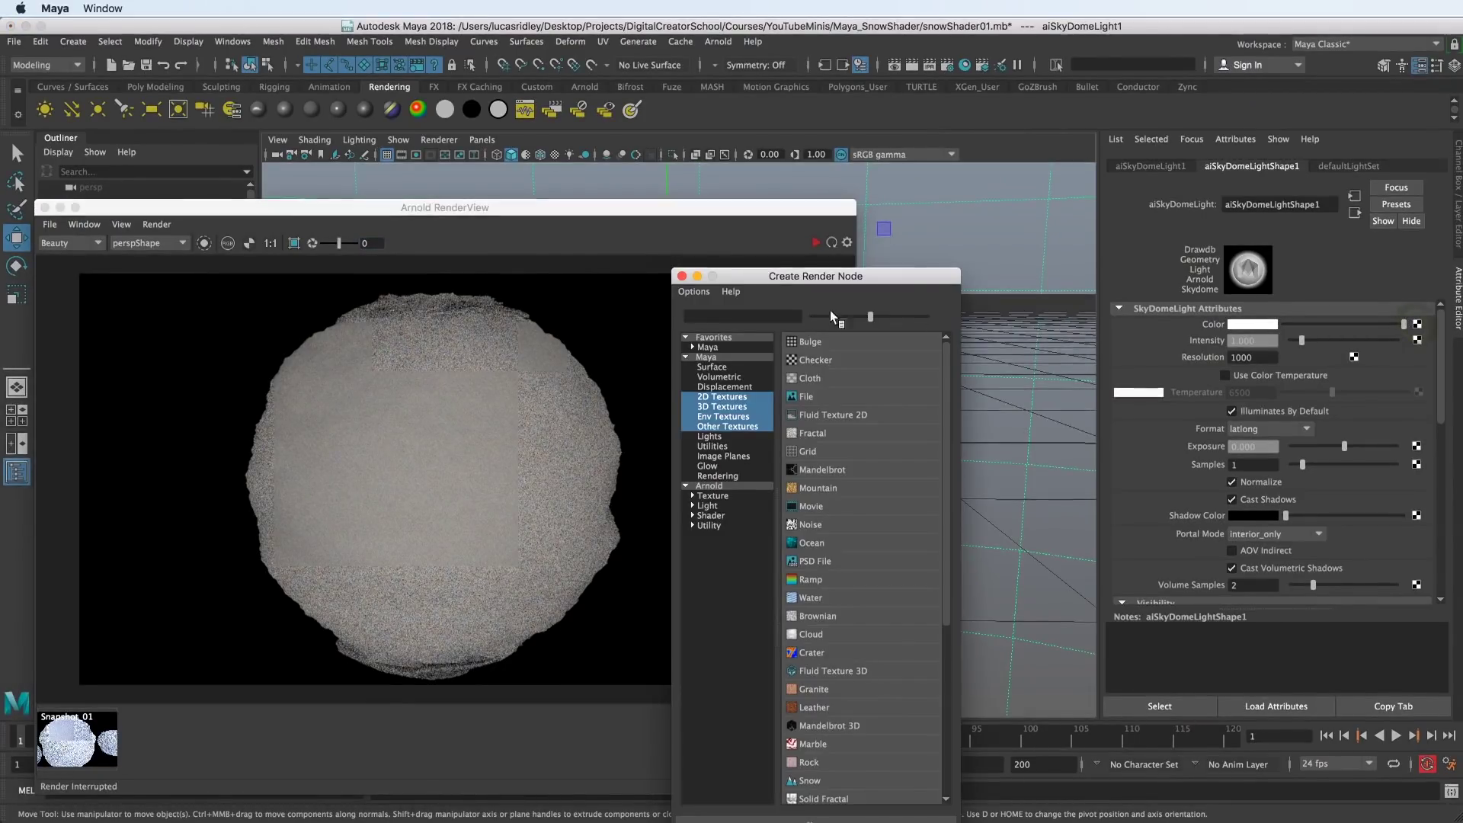
left_click(682, 276)
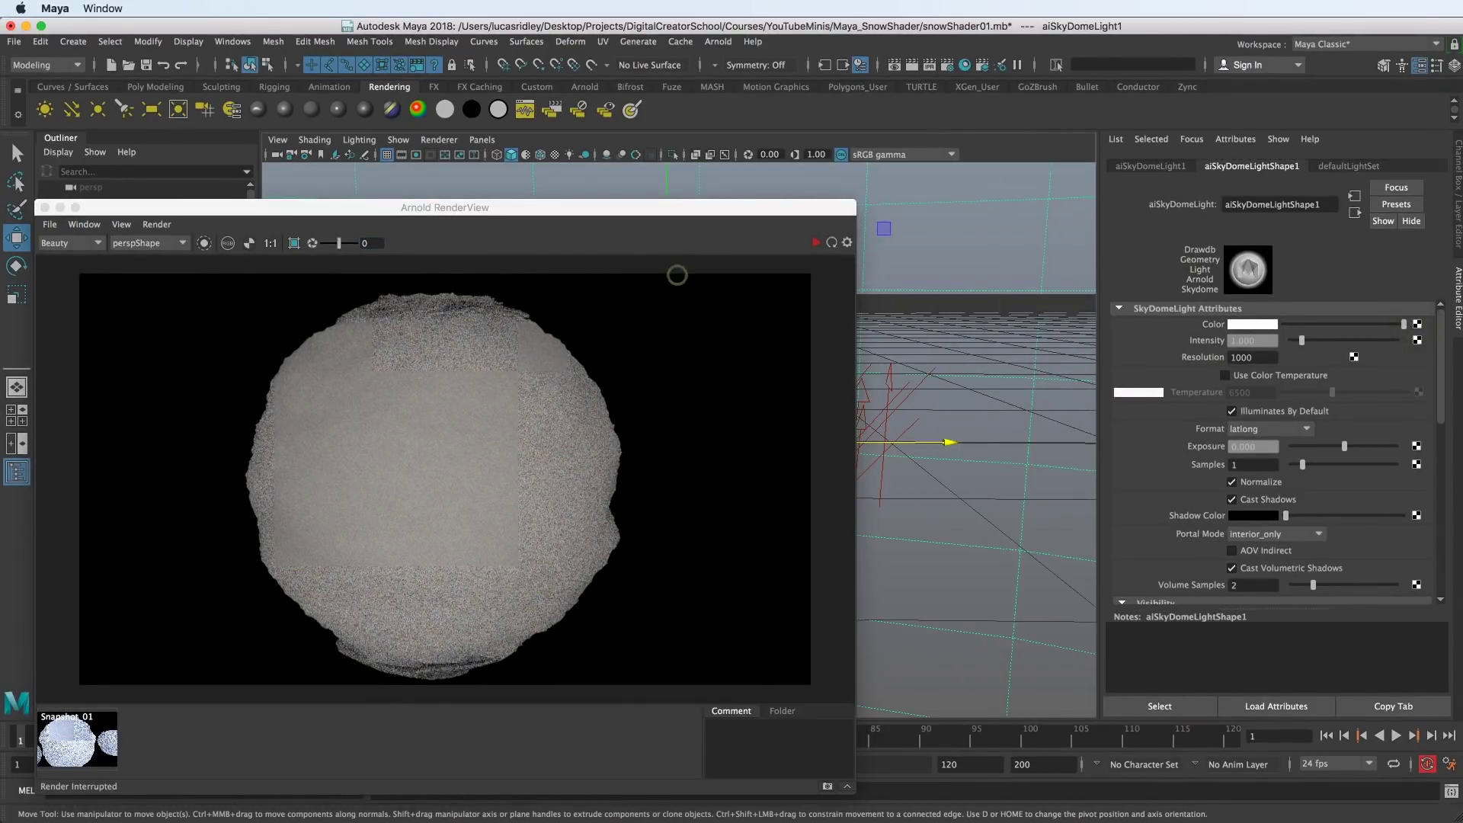
left_click(1416, 325)
left_click_drag(836, 279, 828, 175)
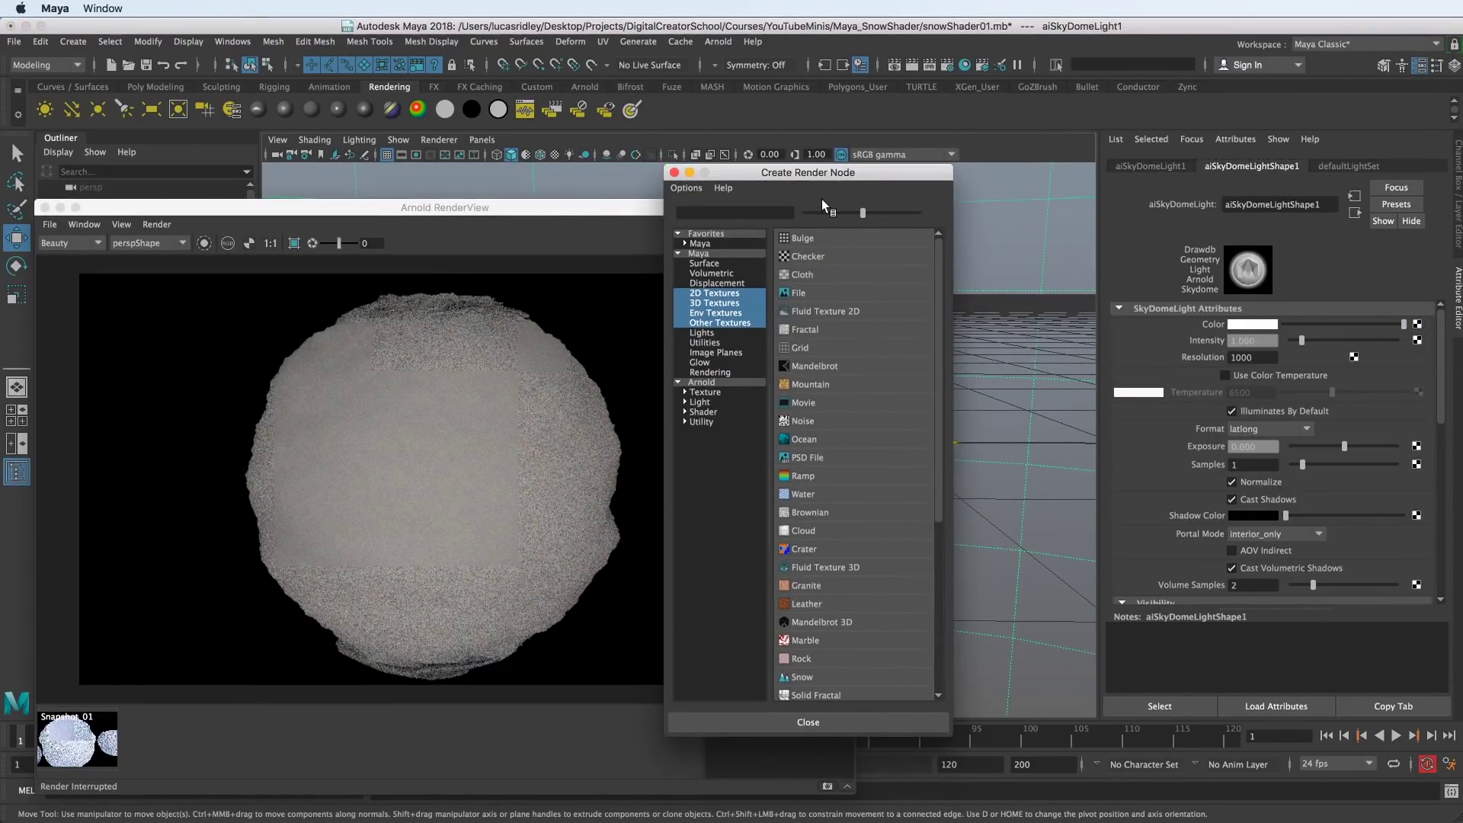
left_click(800, 292)
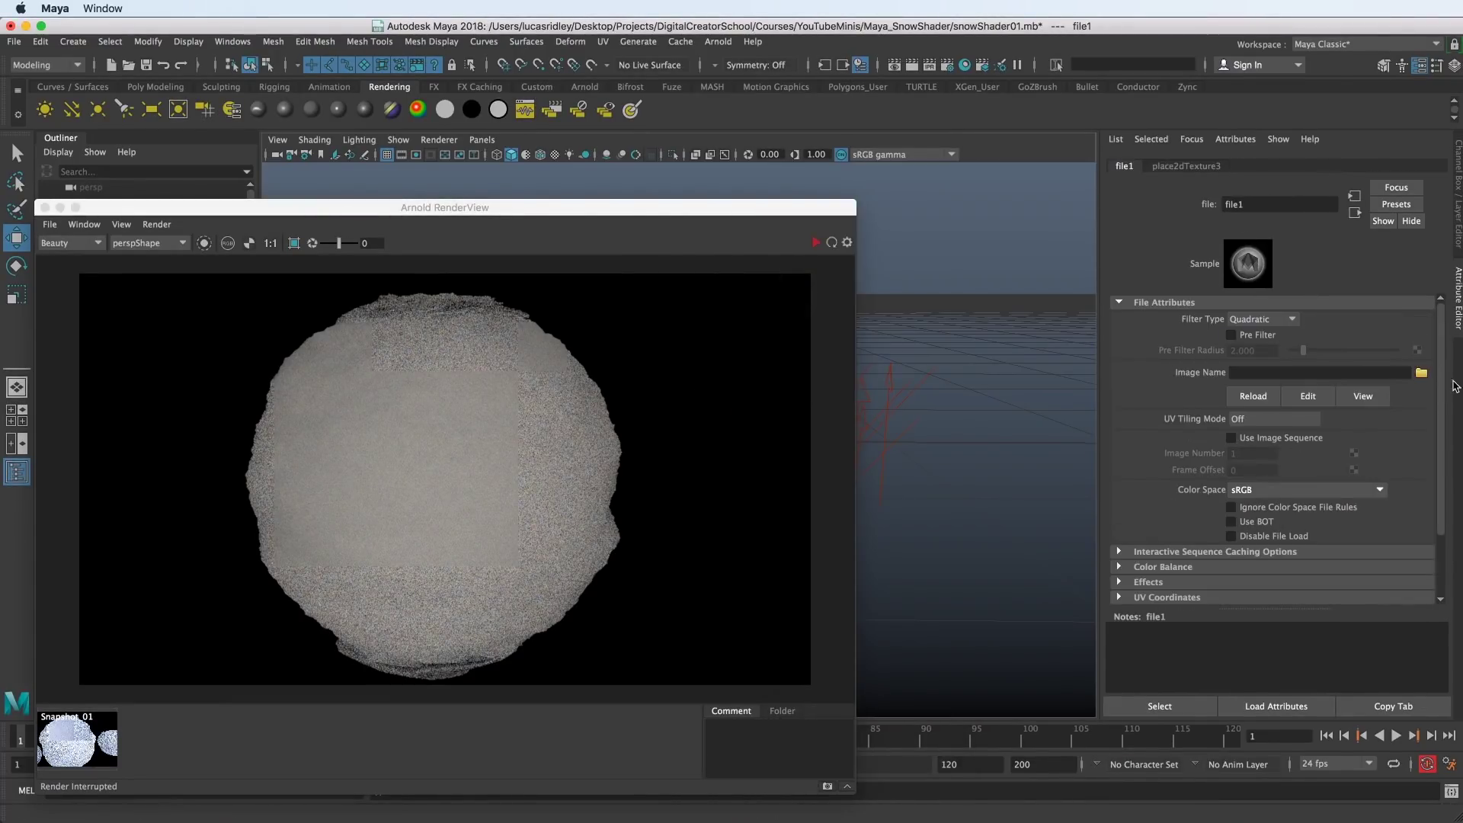
- Load snowy_forest_path_01_2k.hdr from the Maya_SnowShader folder into the file texture
left_click(1422, 373)
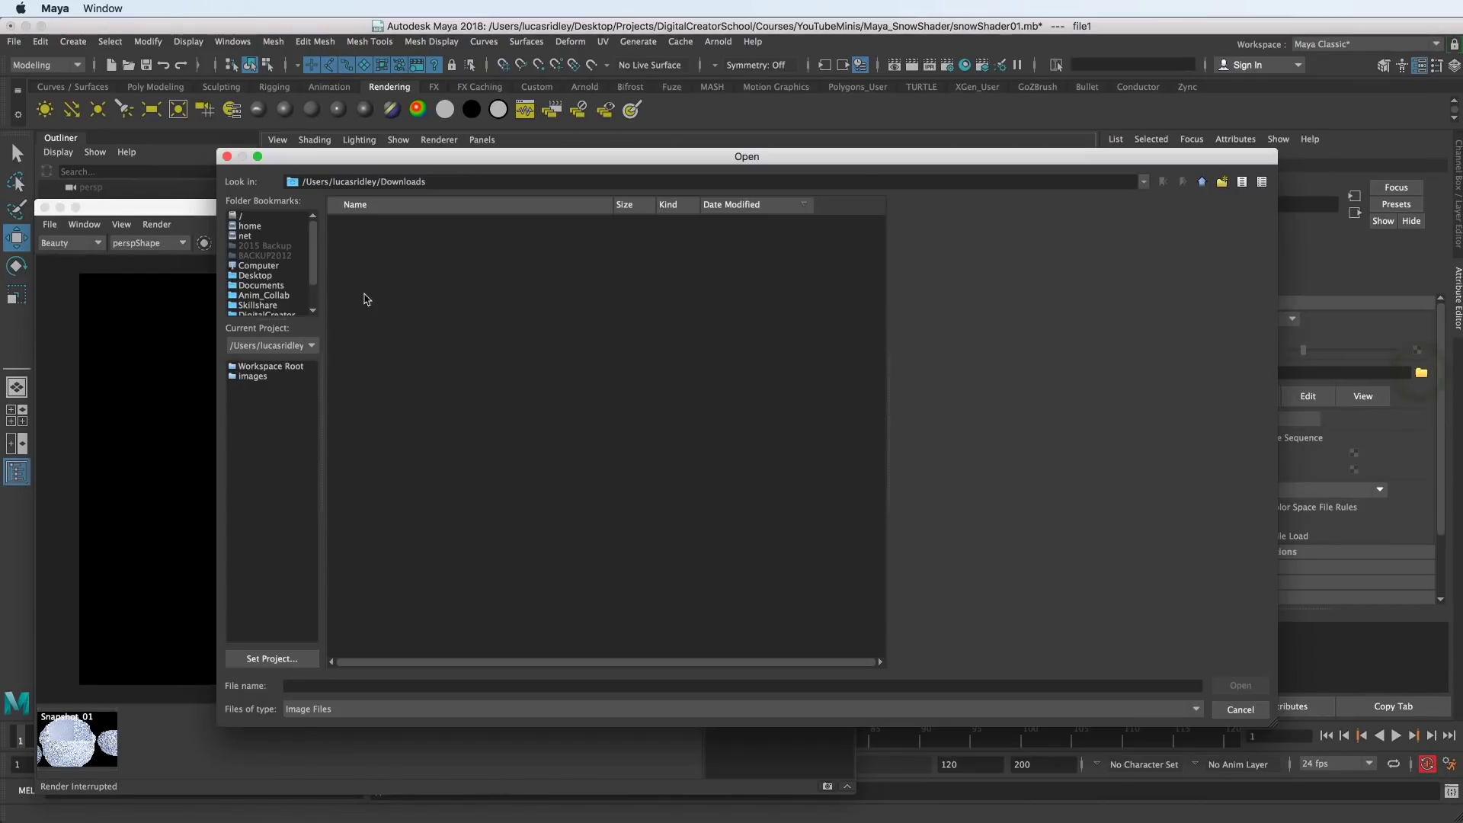
left_click(259, 377)
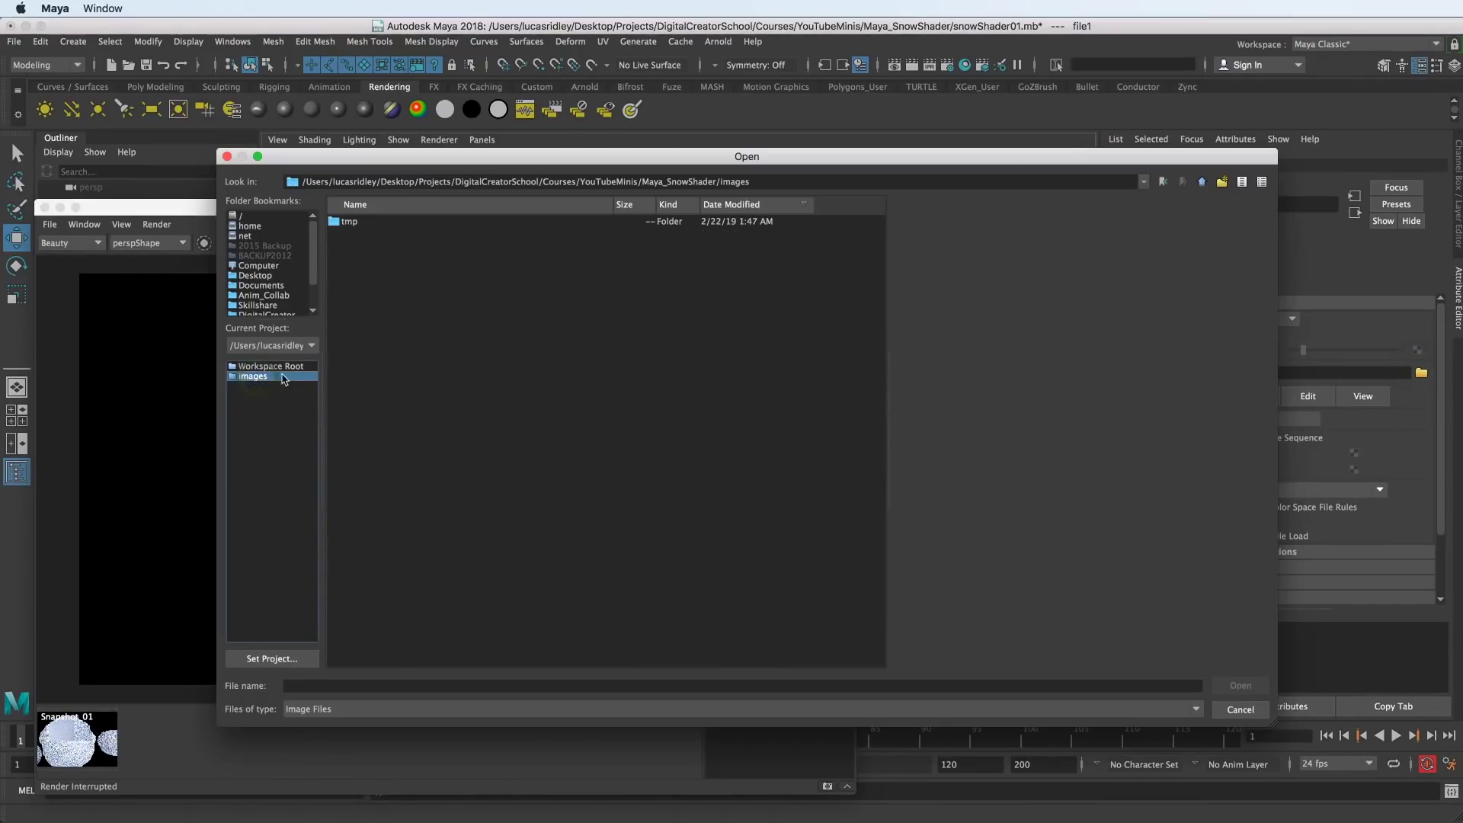
left_click(1203, 182)
left_click(393, 246)
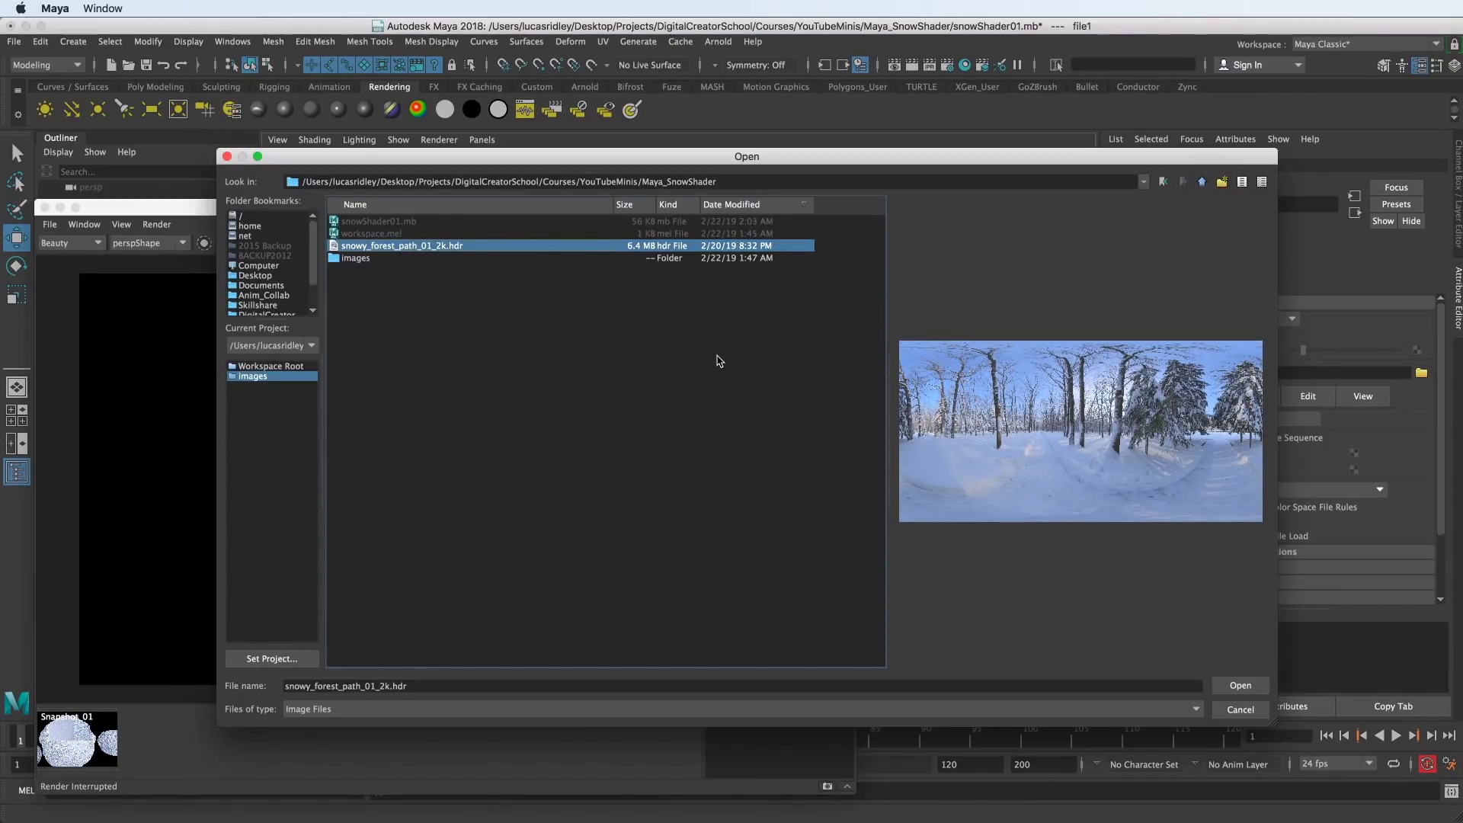
left_click_drag(883, 415, 730, 435)
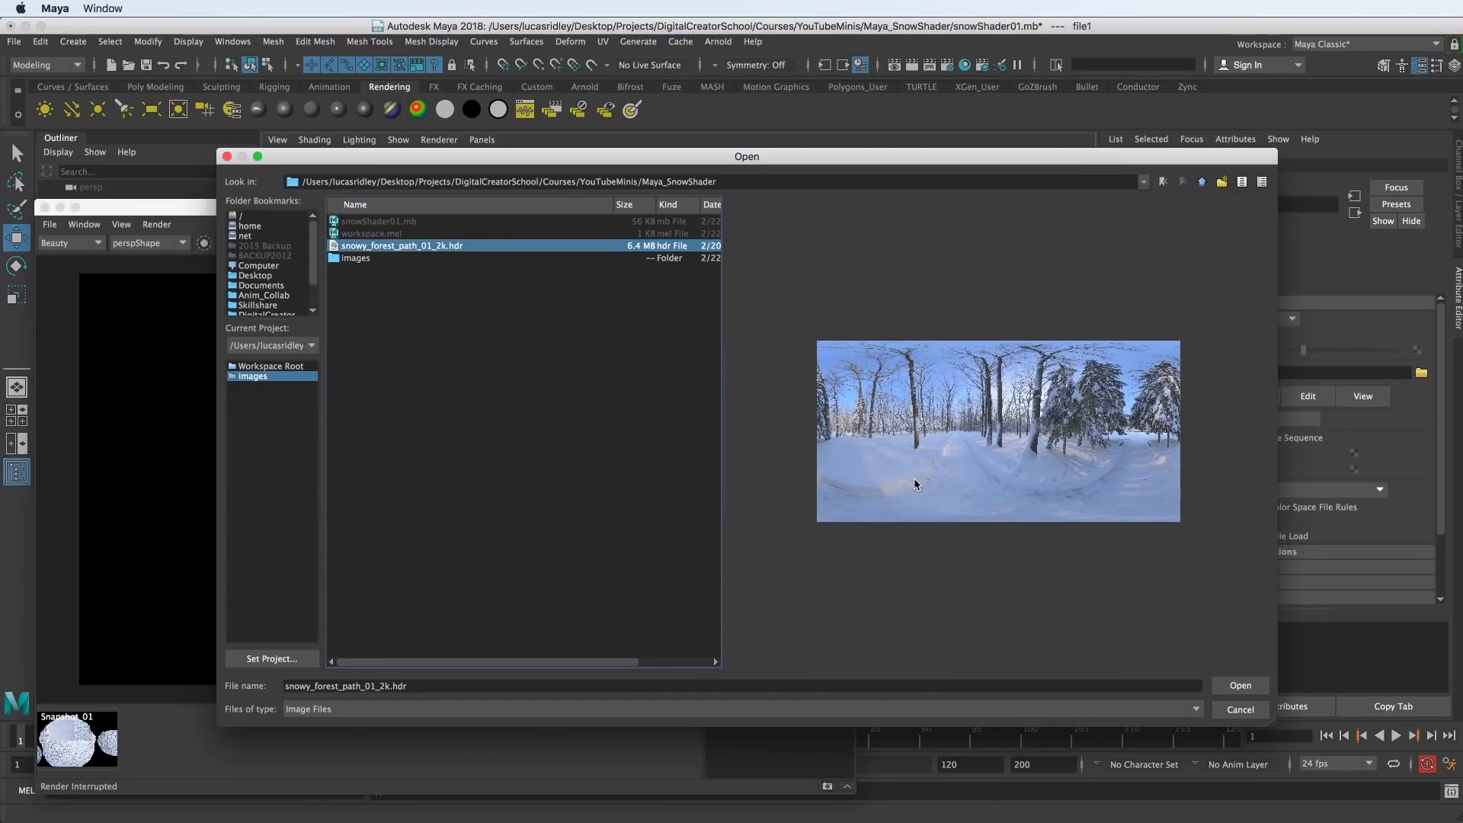
left_click(1239, 685)
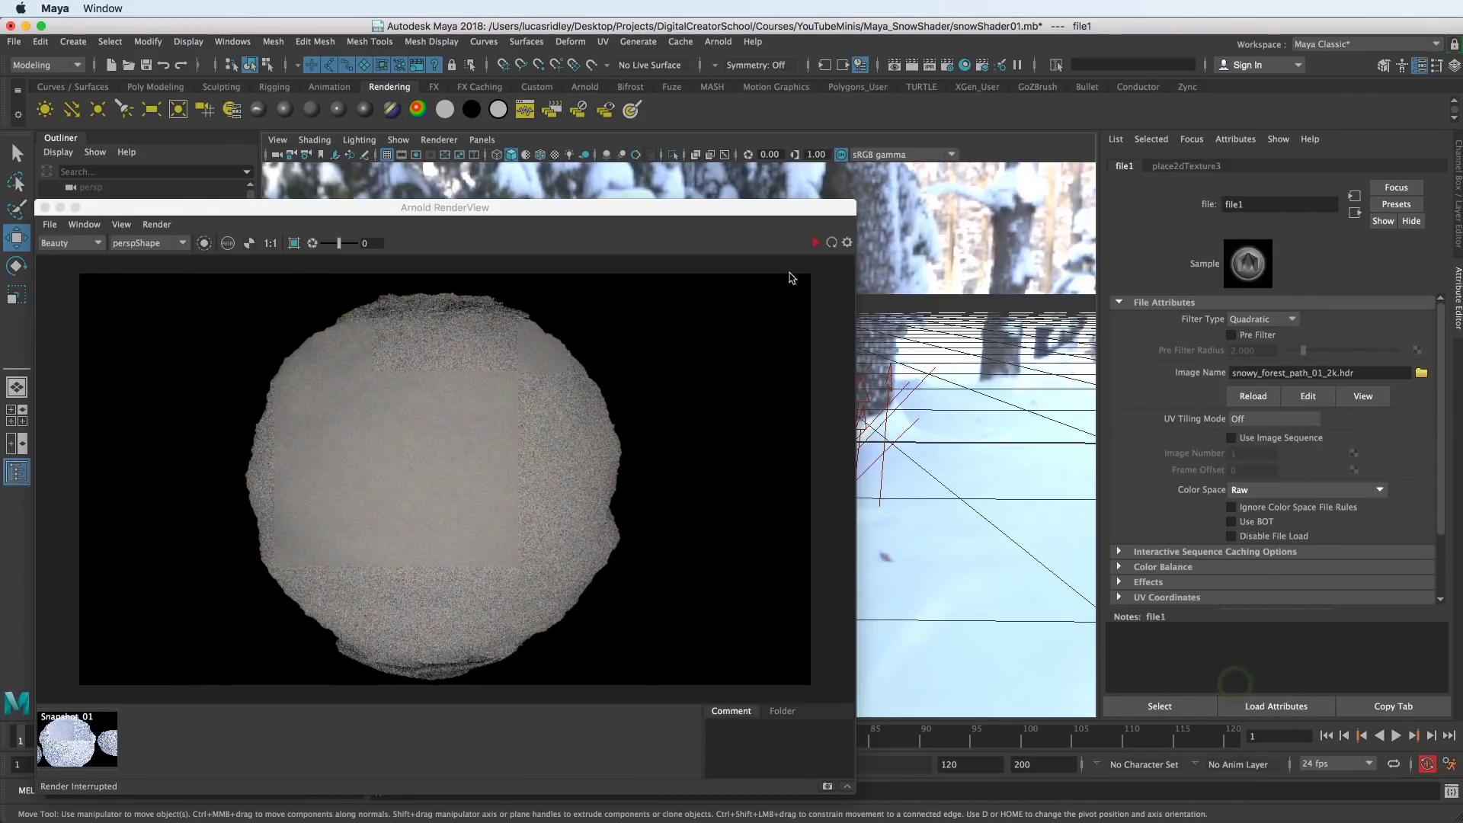
- Replace Snapshot_01 with a new snapshot and re-render against the snowy forest HDRI
left_click_drag(552, 219, 894, 141)
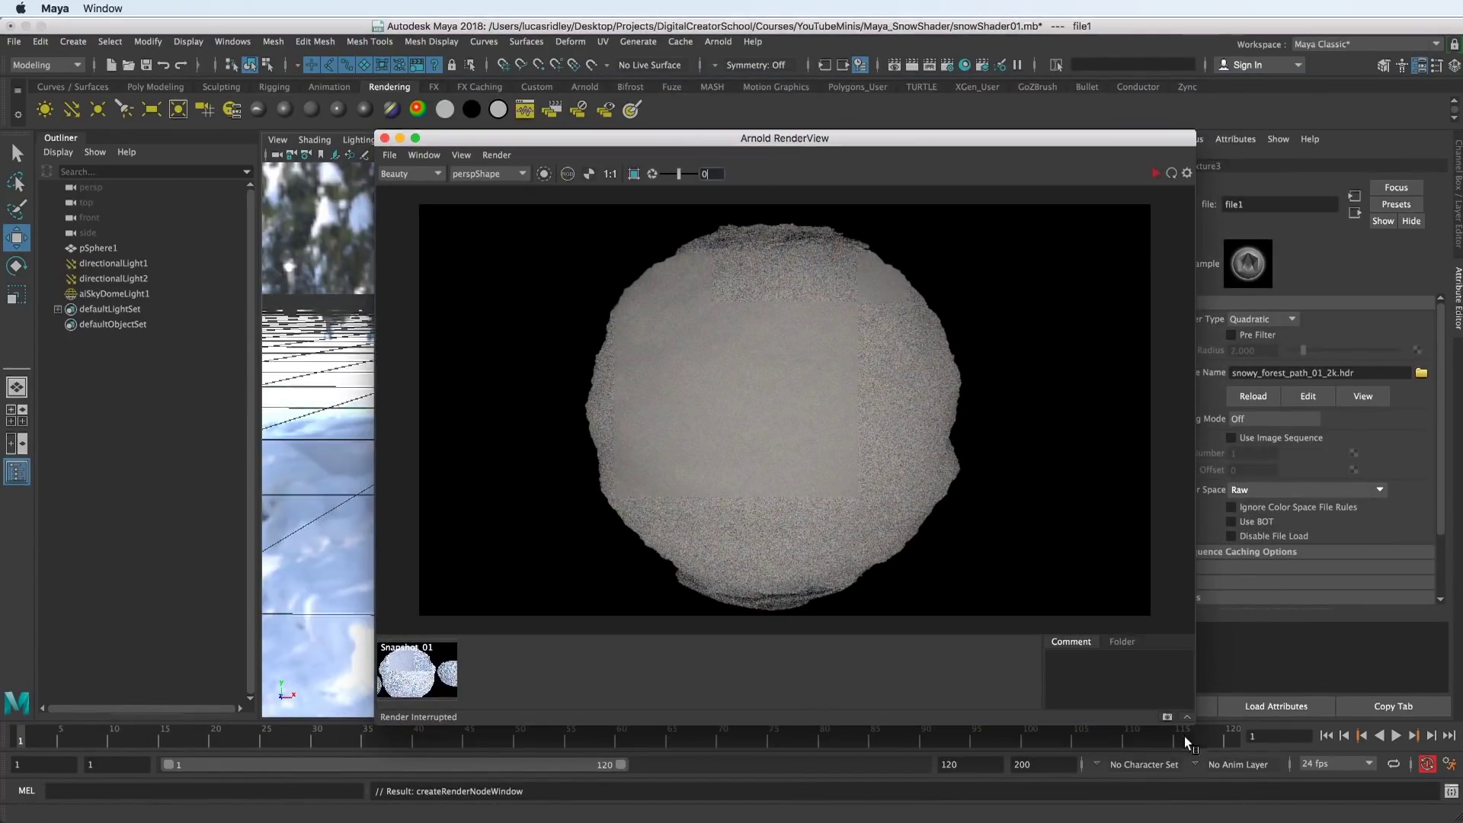
right_click(418, 672)
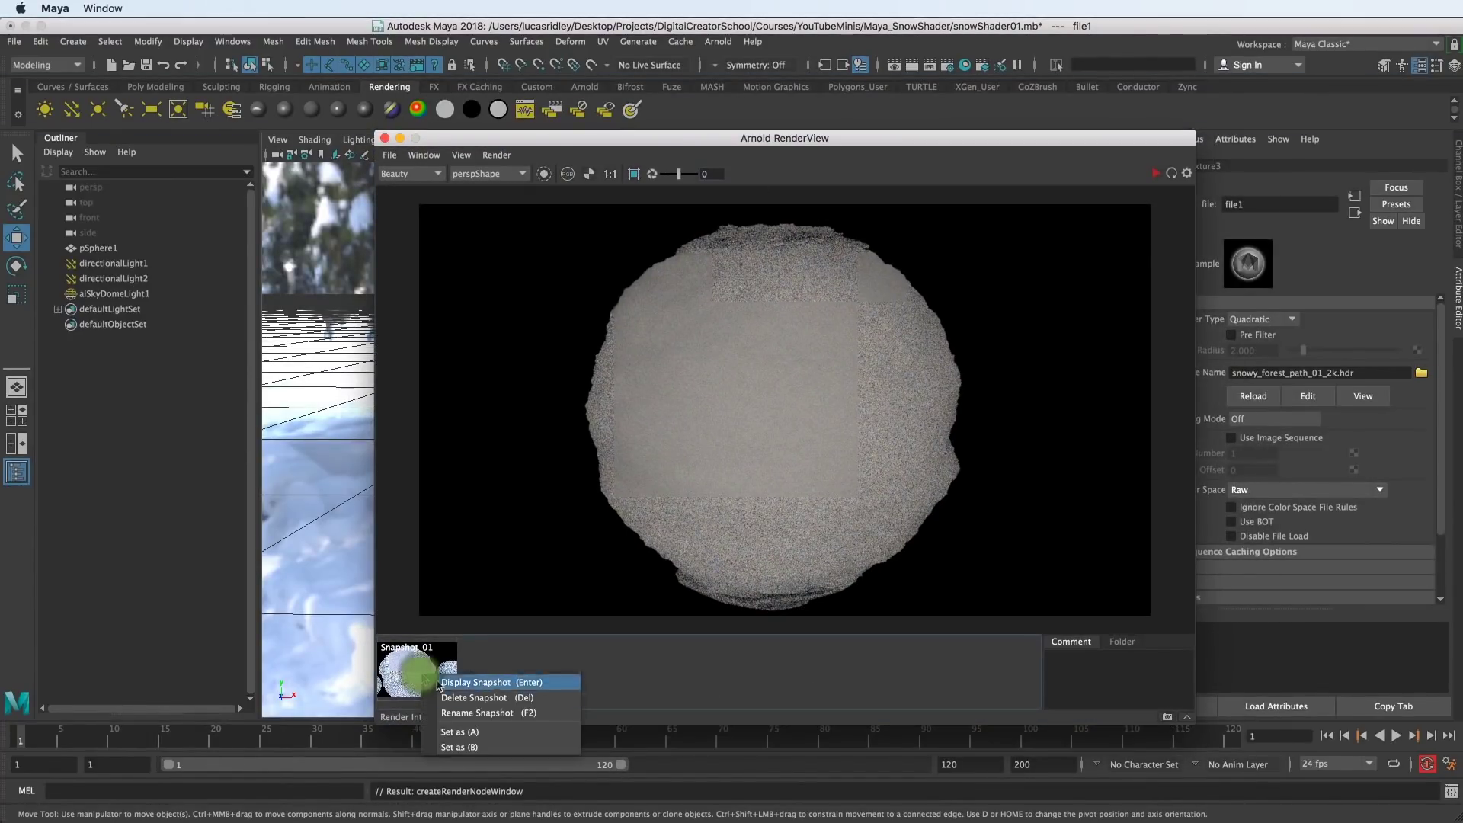
left_click(488, 699)
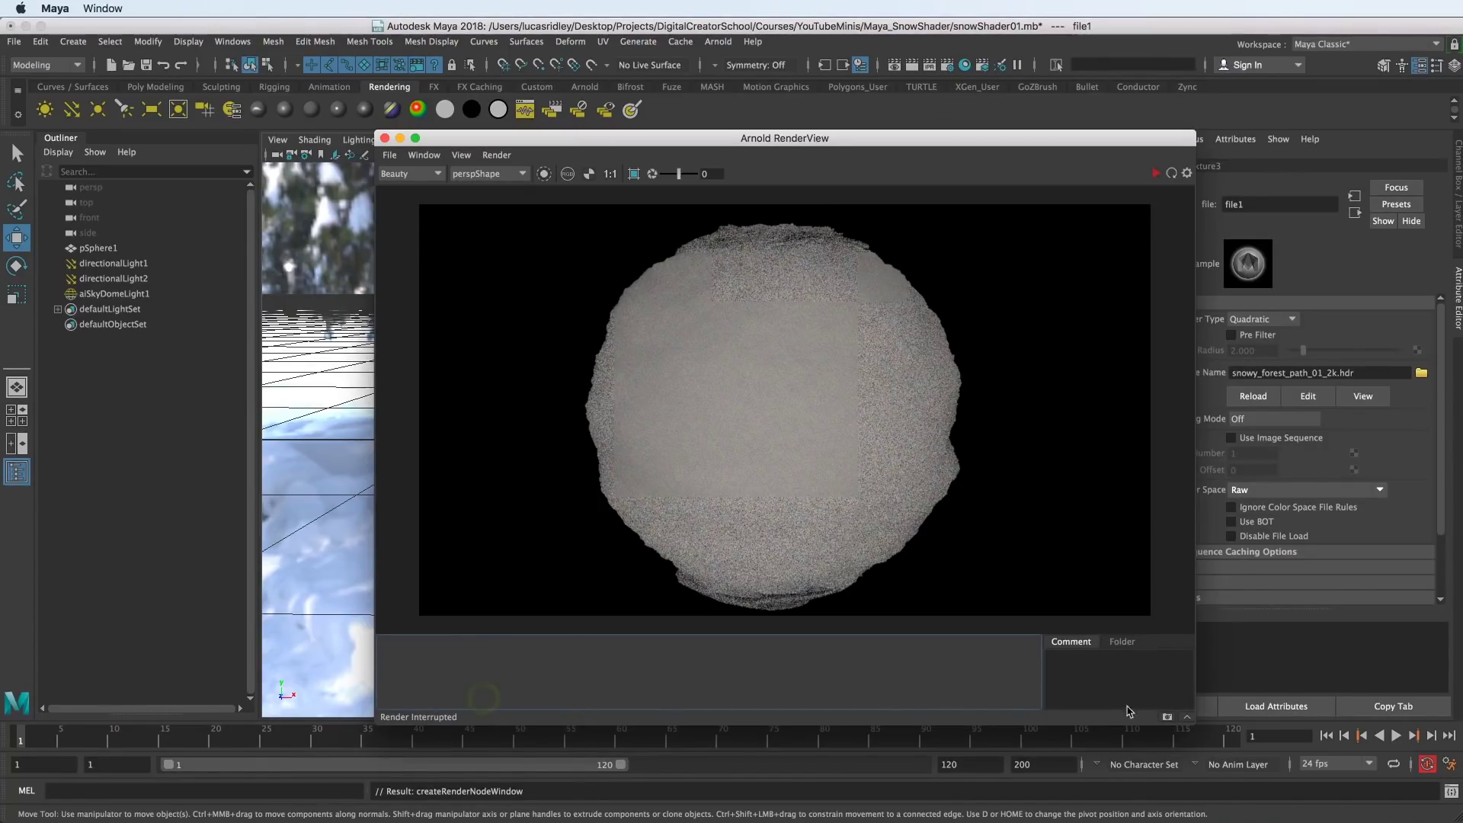
left_click(1168, 718)
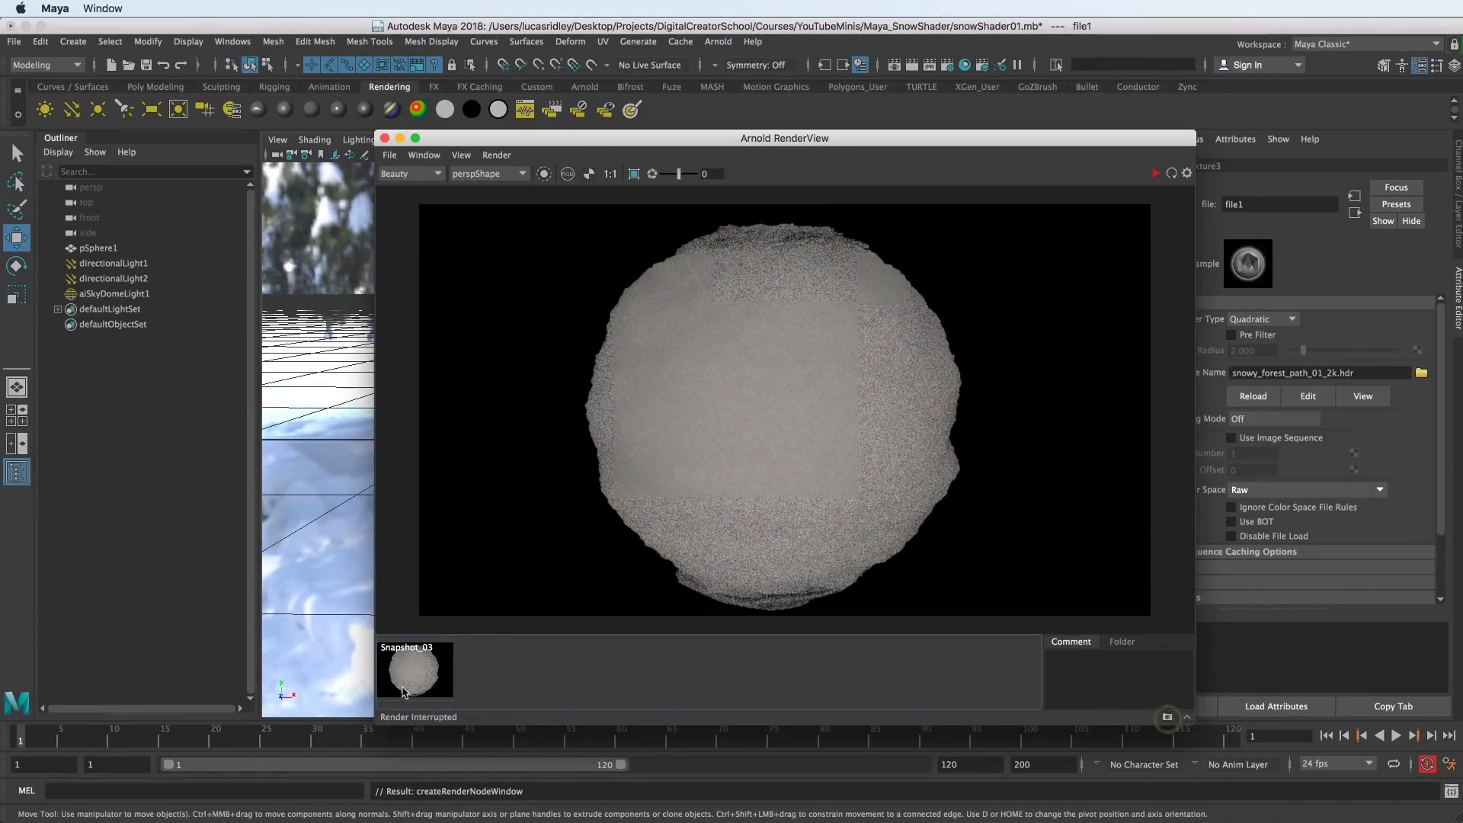
left_click(1155, 173)
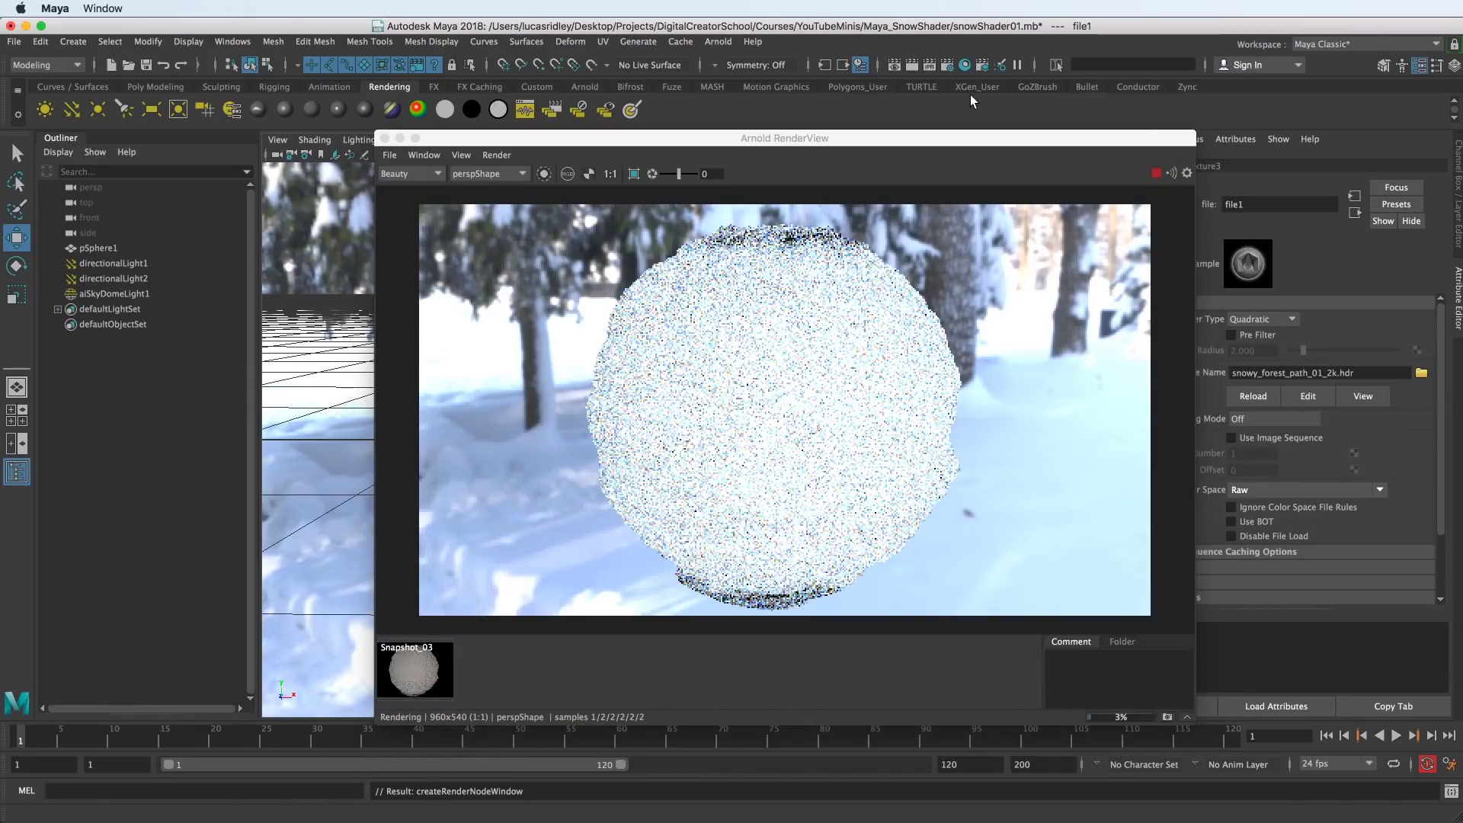
- Select aiSkyDomeLight1 and set its Intensity to 0.5
left_click_drag(957, 138, 764, 119)
left_click(115, 293)
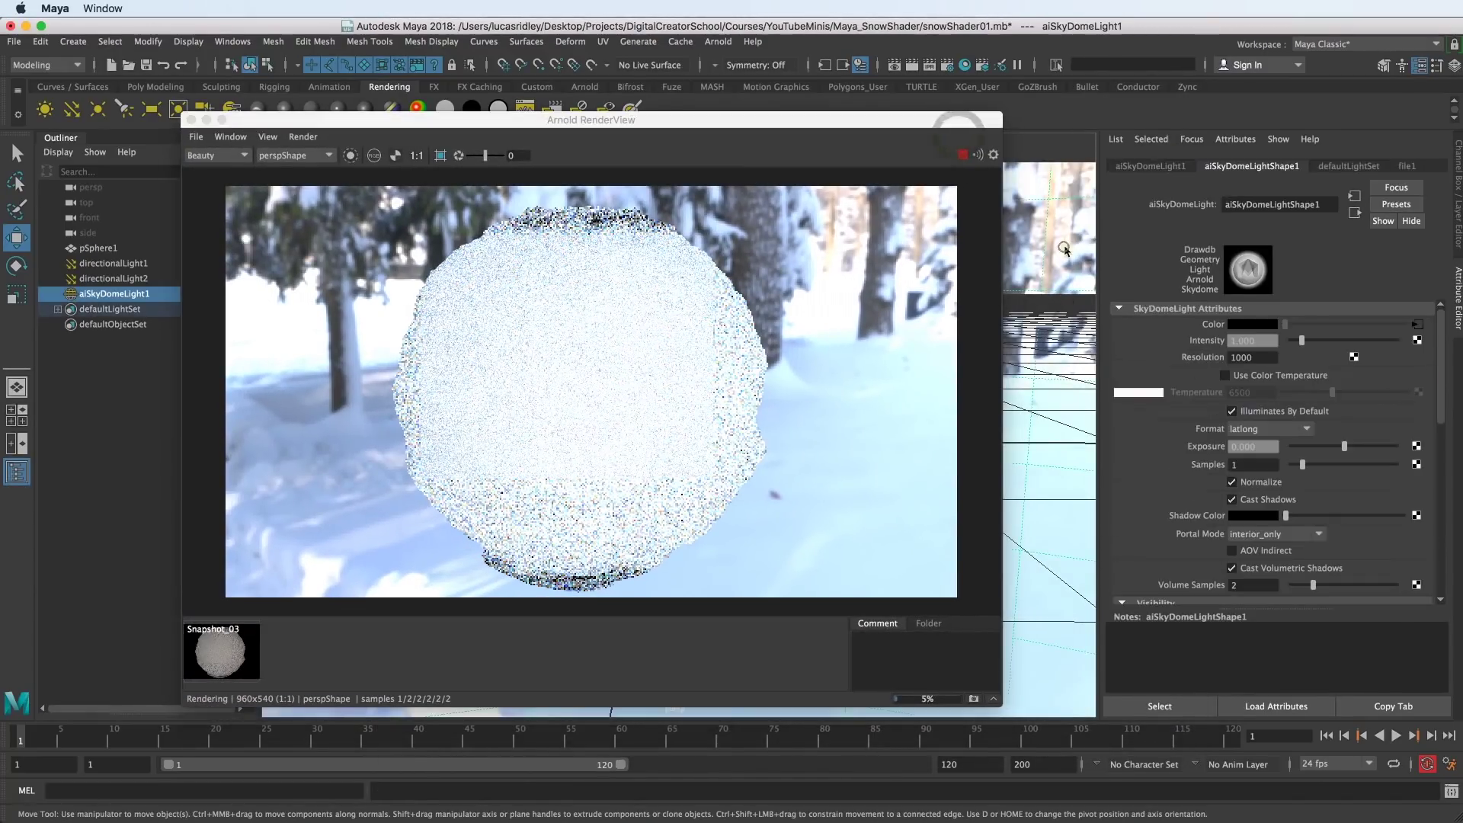
left_click_drag(924, 122, 901, 281)
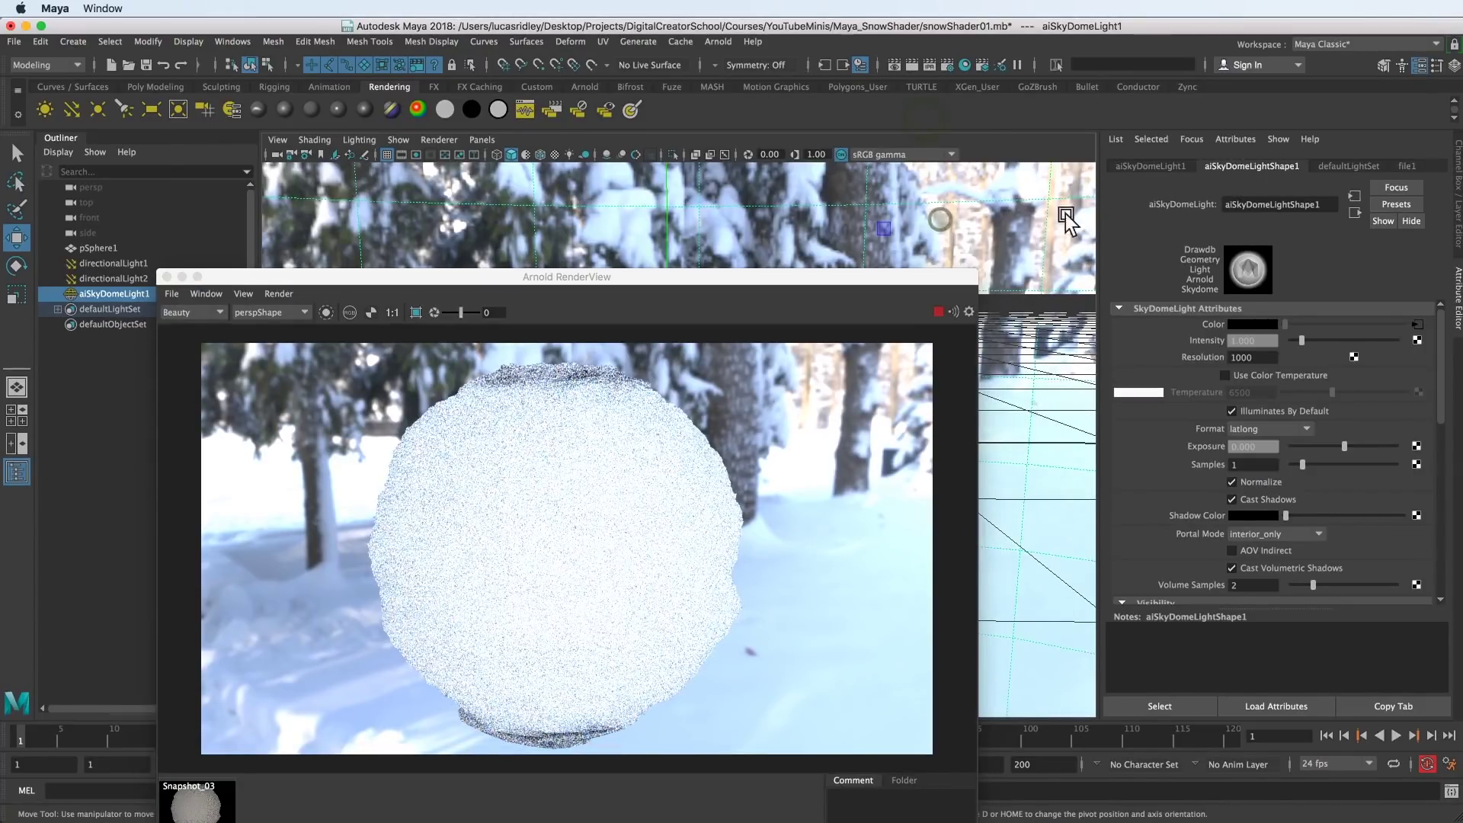
left_click(941, 219)
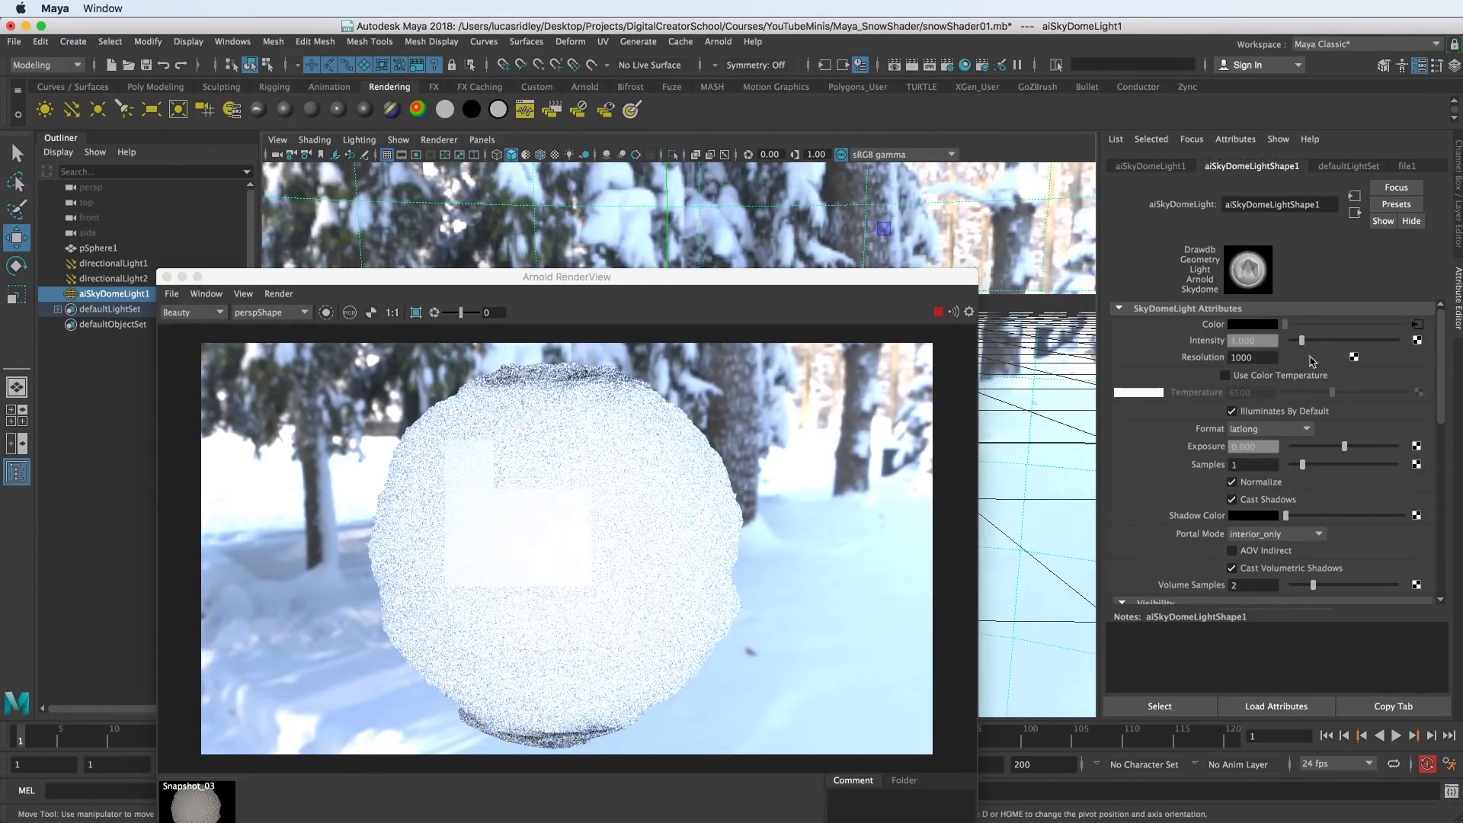
double_click(1266, 344)
type(".5")
key("Return")
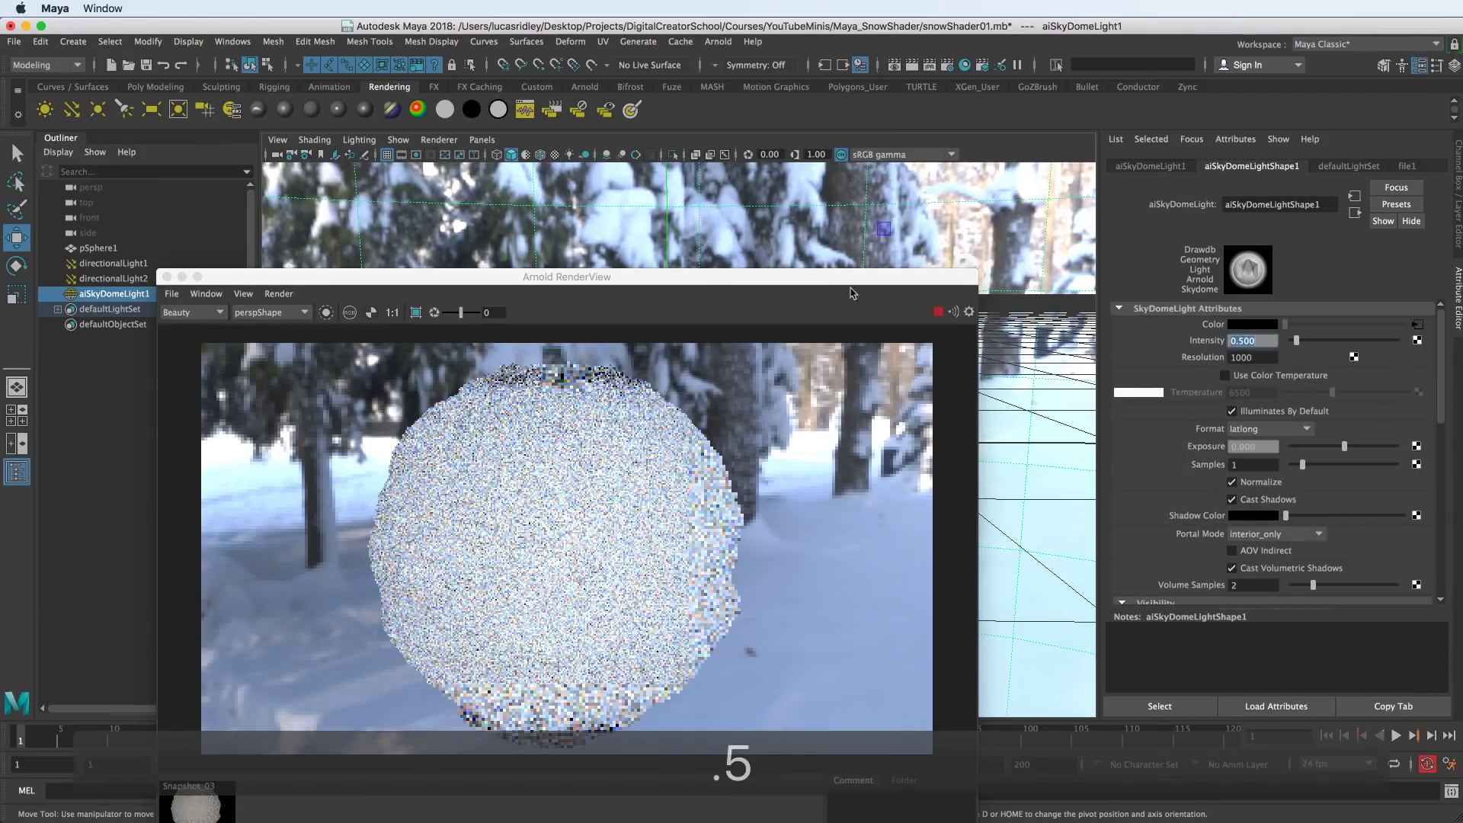
left_click_drag(833, 281, 1006, 118)
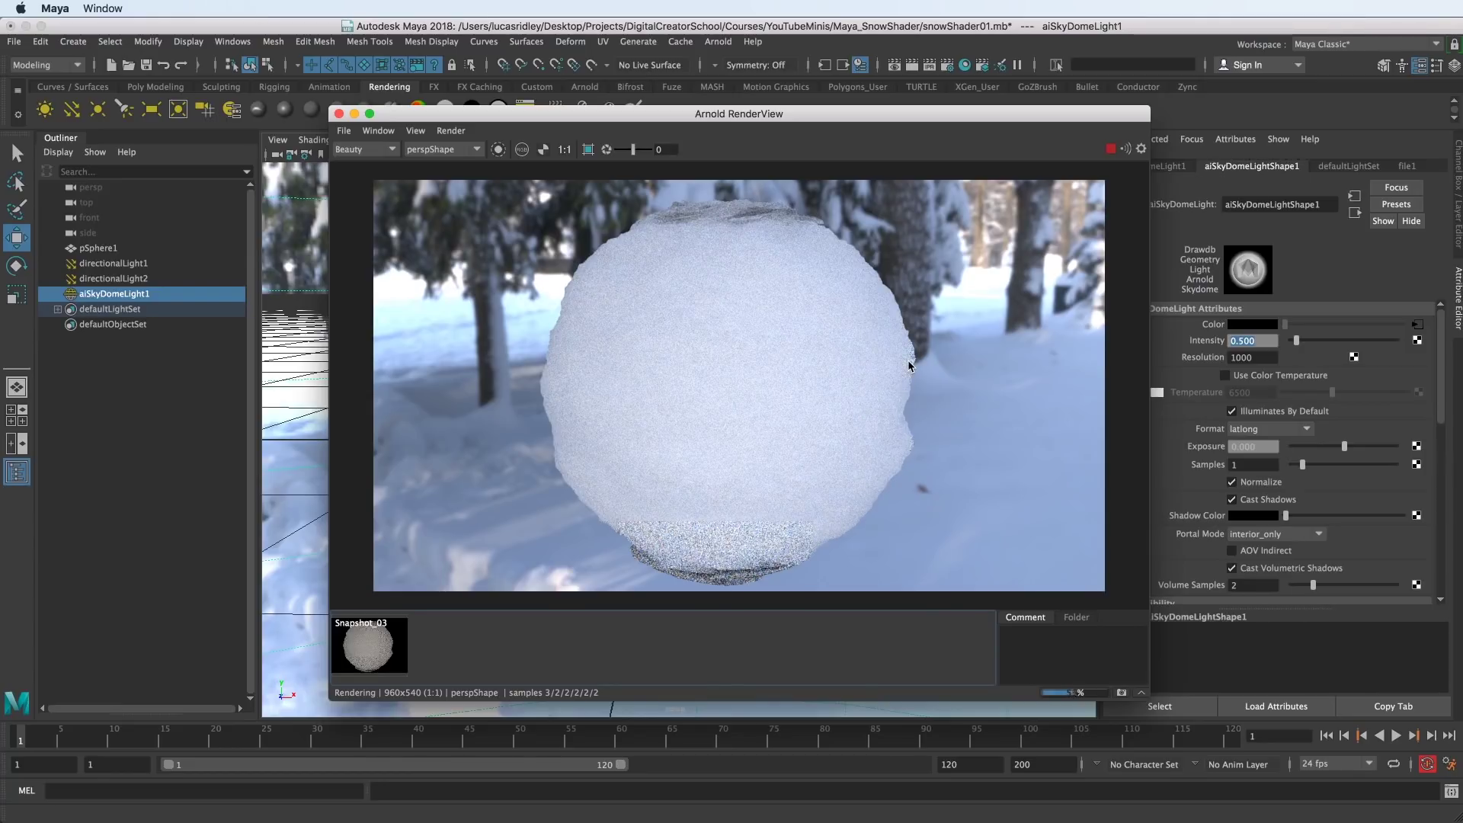
- Stop the render, store it as Snapshot_04 and compare it with Snapshot_03
left_click(1111, 149)
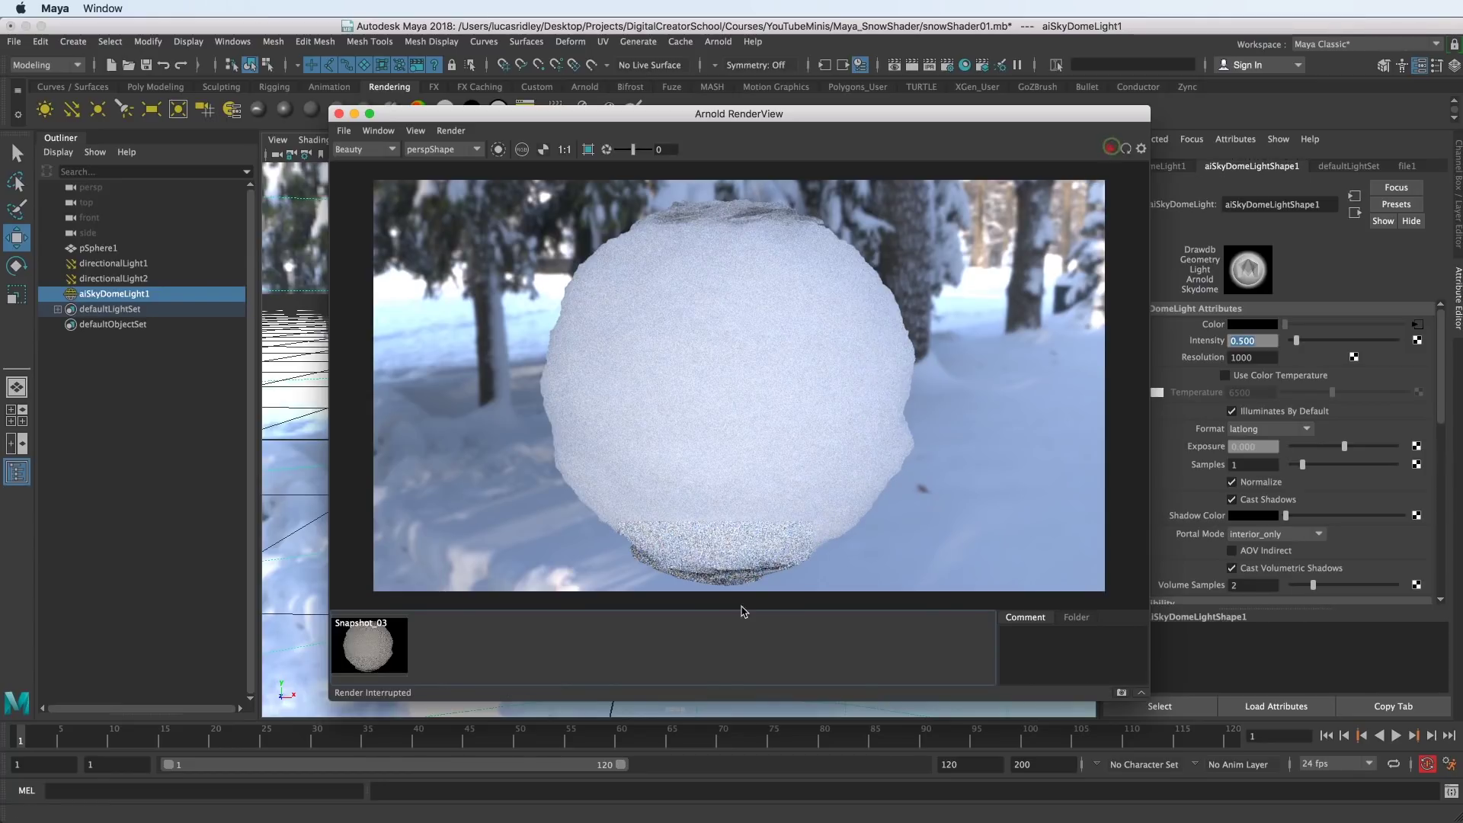
left_click(1121, 692)
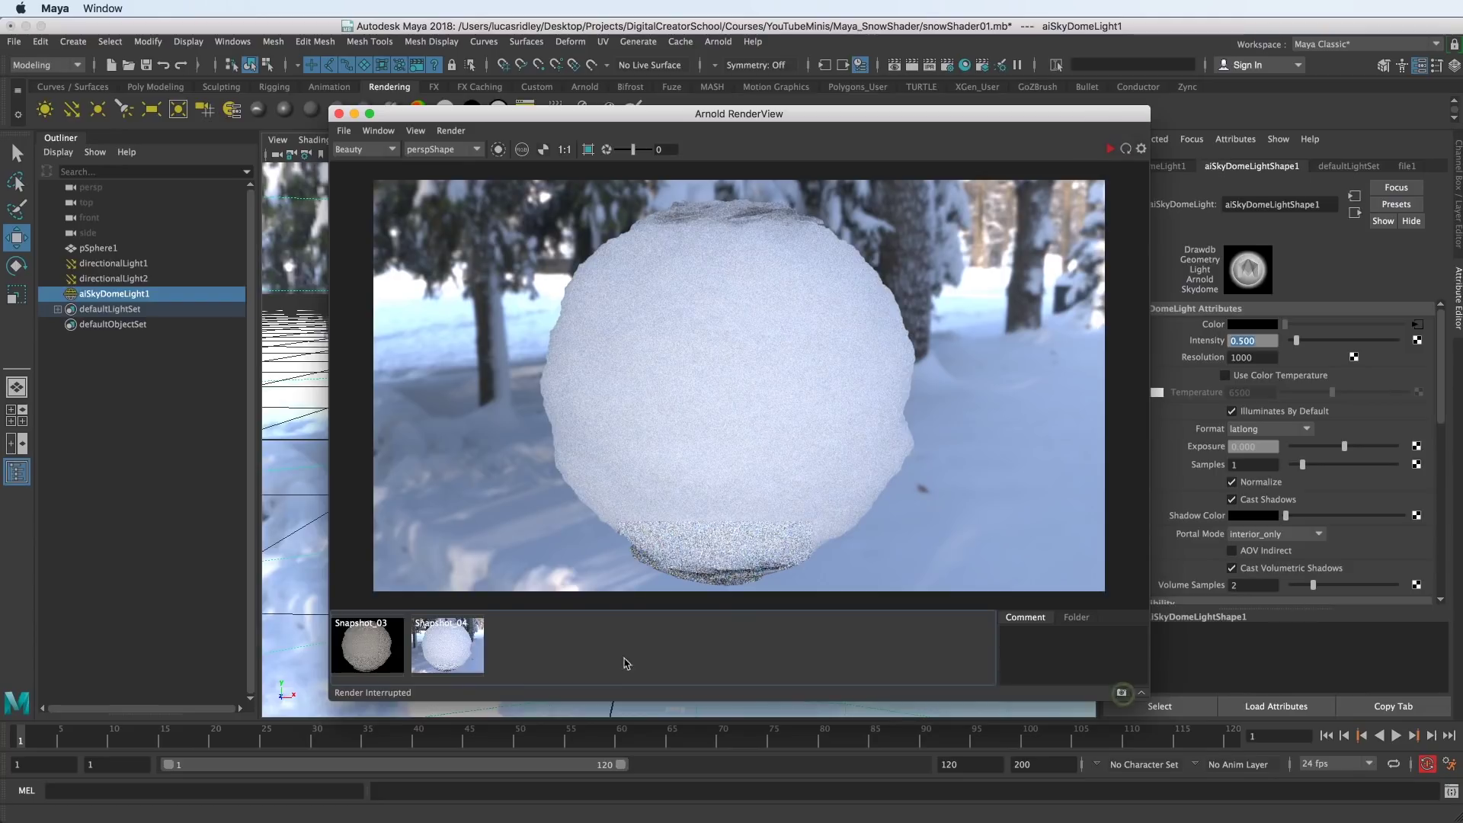
left_click(379, 648)
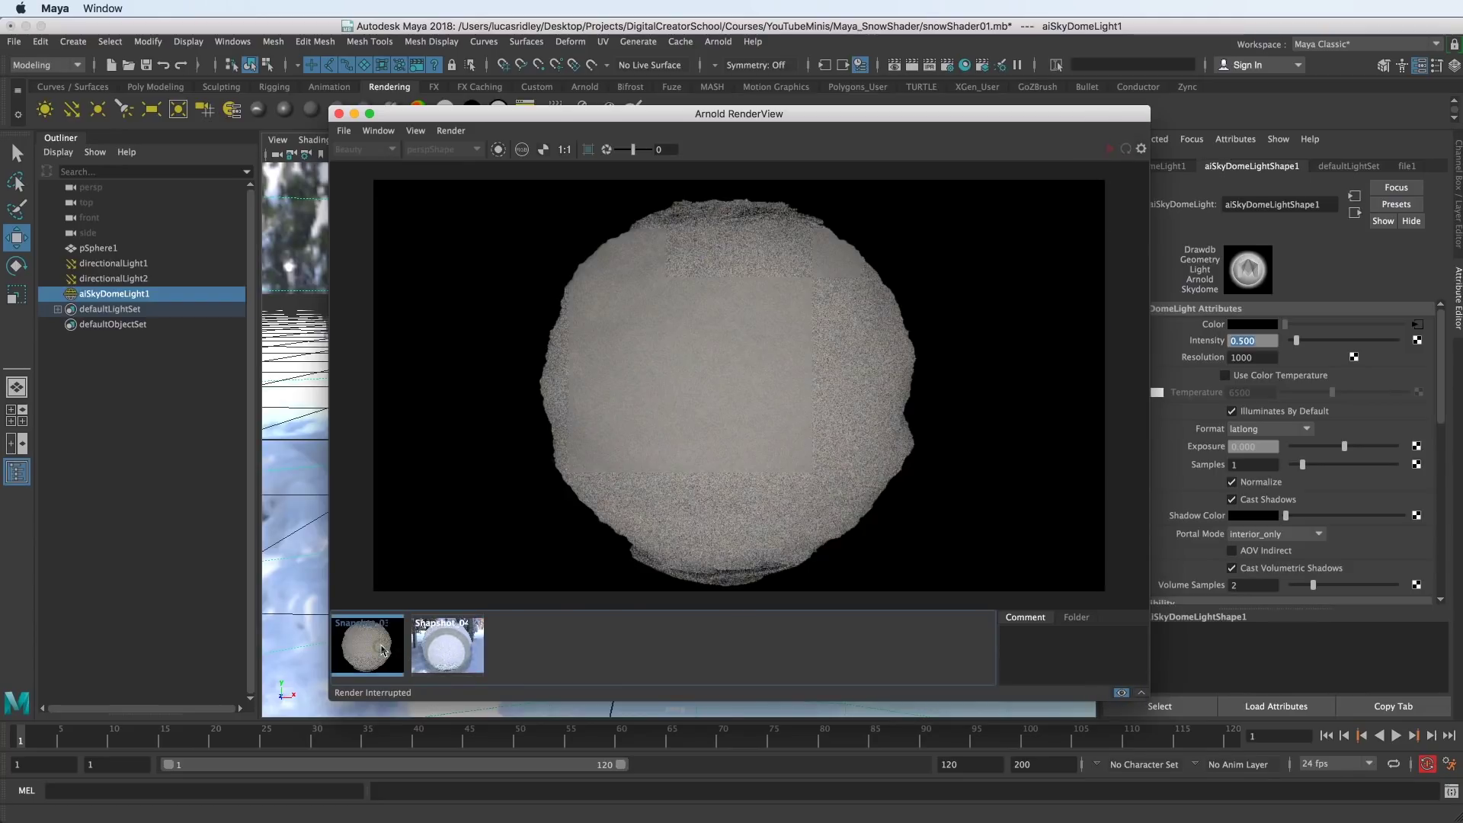
left_click(460, 645)
- Flip repeatedly between Snapshot_03 and the new snow render, ending on Snapshot_04
left_click(376, 645)
left_click(429, 647)
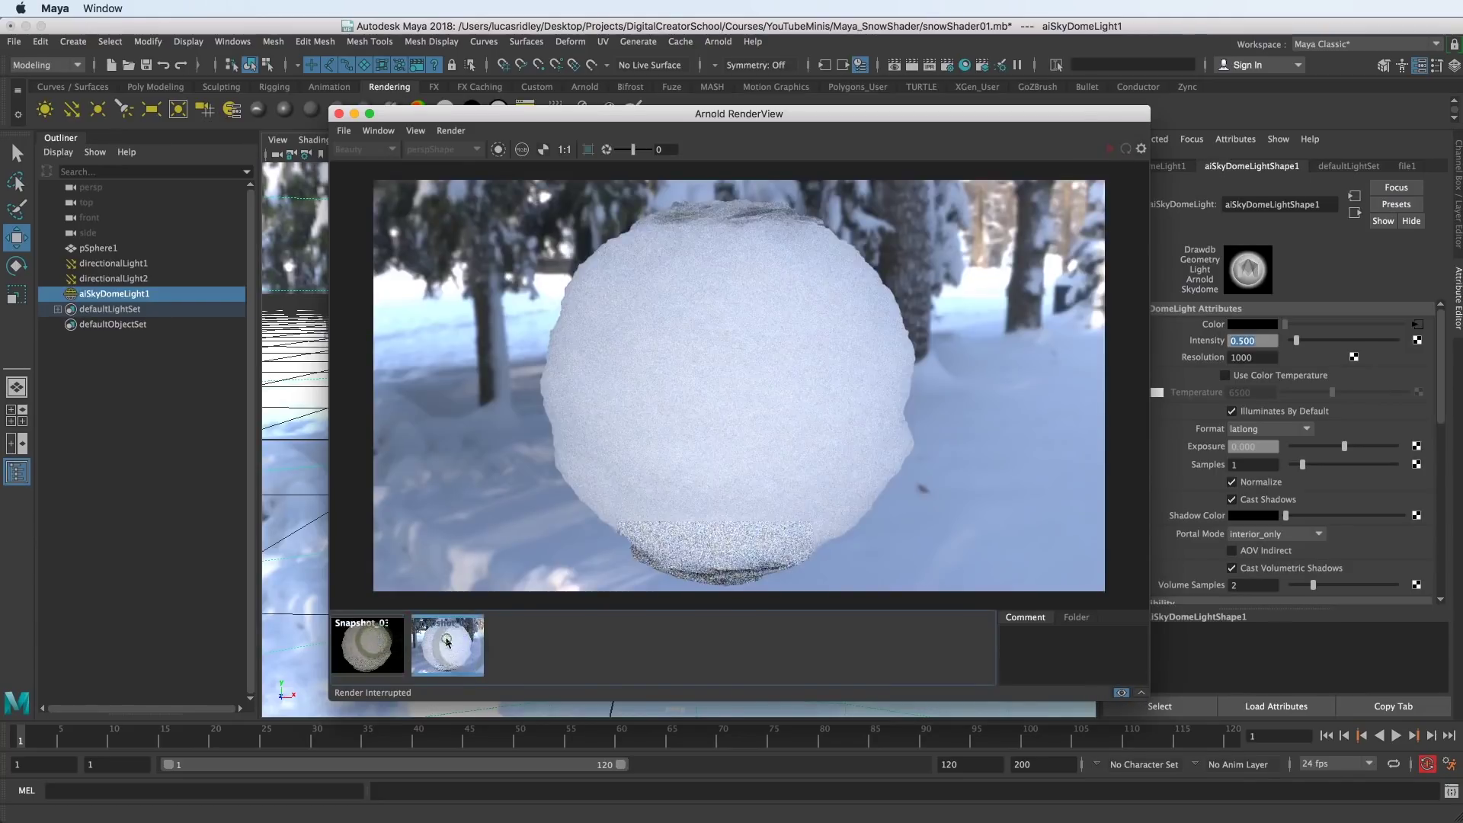
left_click(373, 645)
left_click(427, 649)
left_click(373, 646)
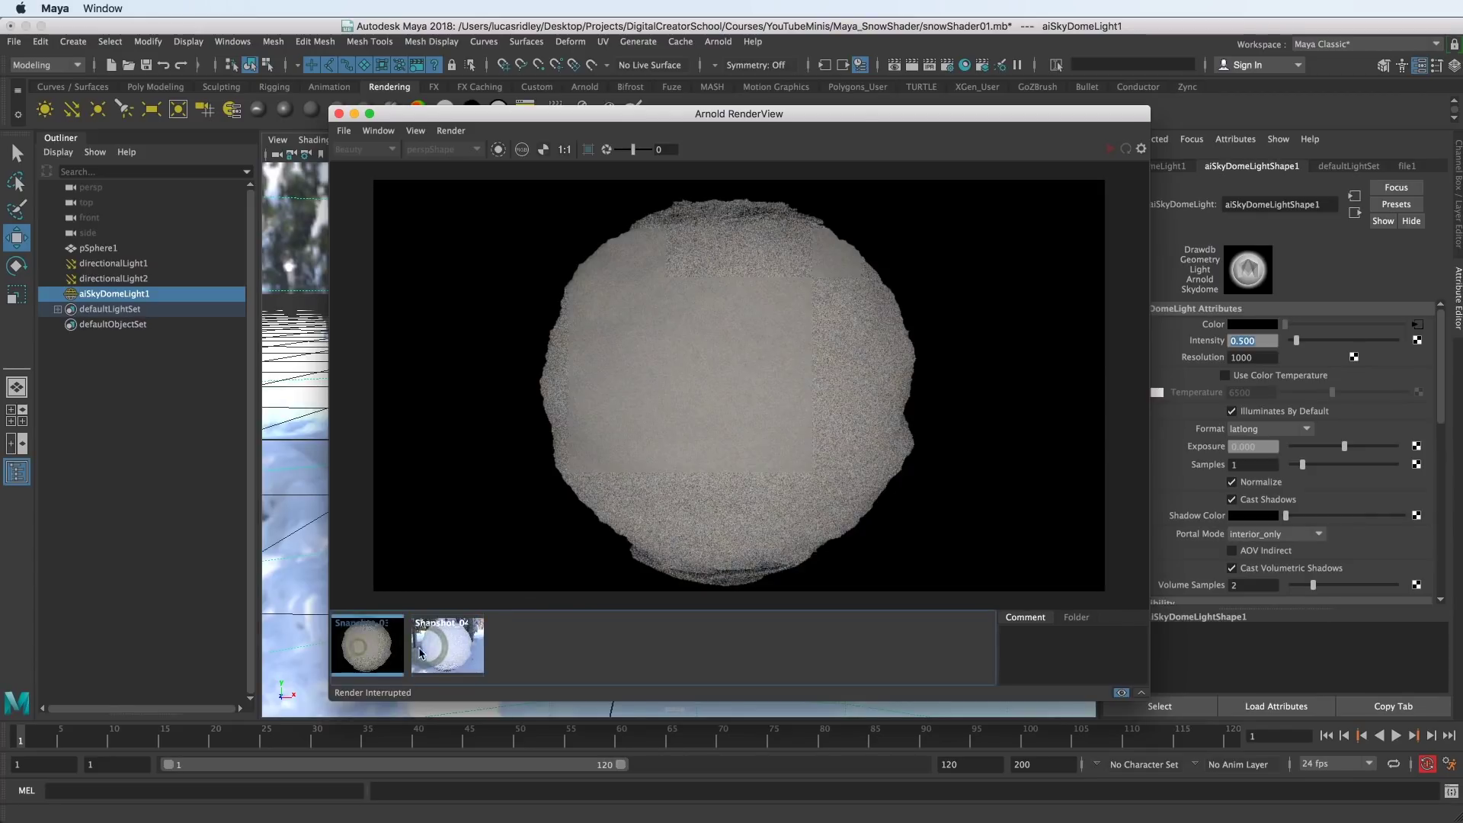
left_click(428, 649)
left_click(387, 653)
left_click(428, 647)
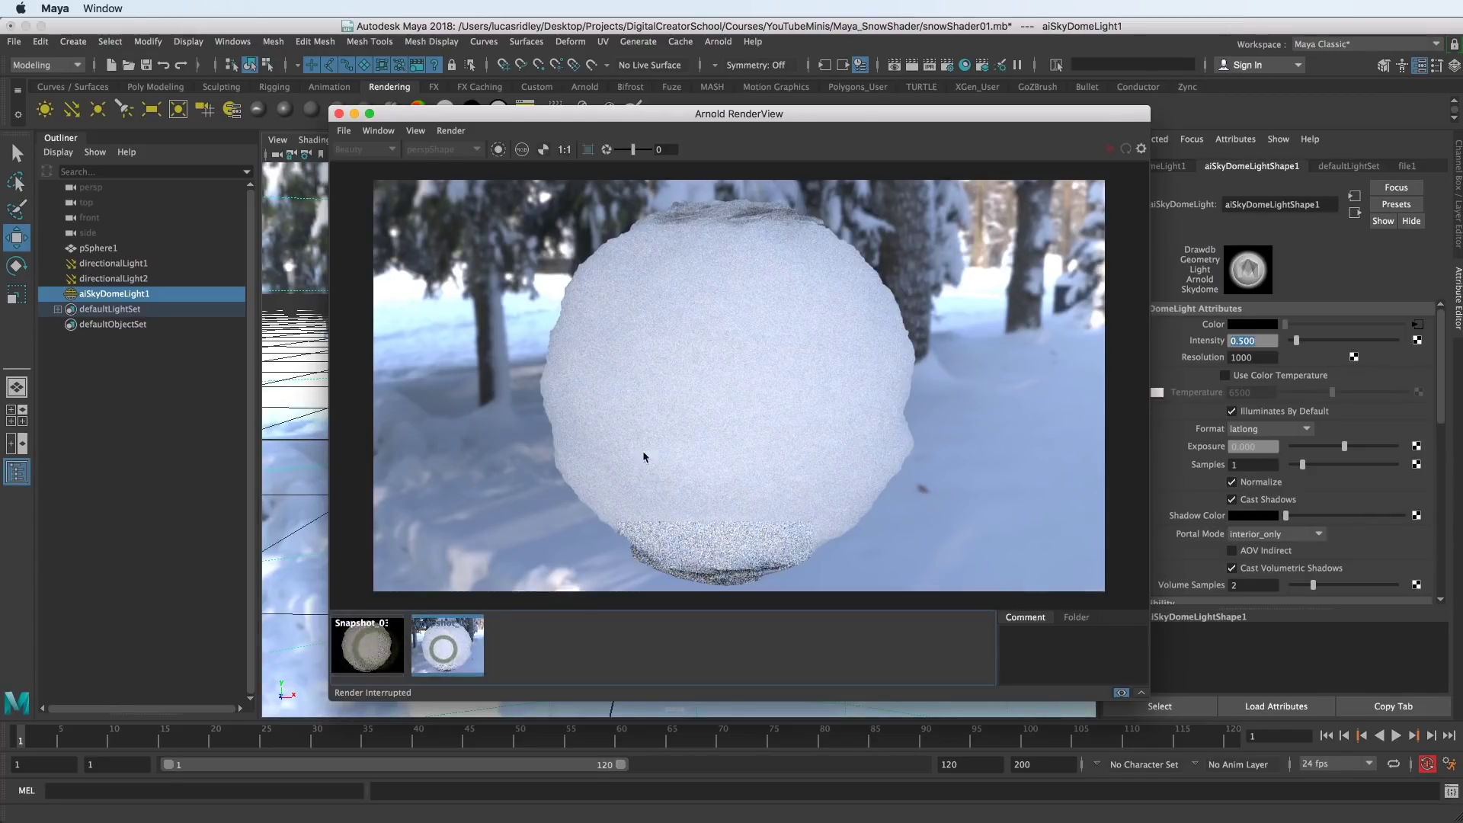
left_click(397, 645)
left_click(429, 648)
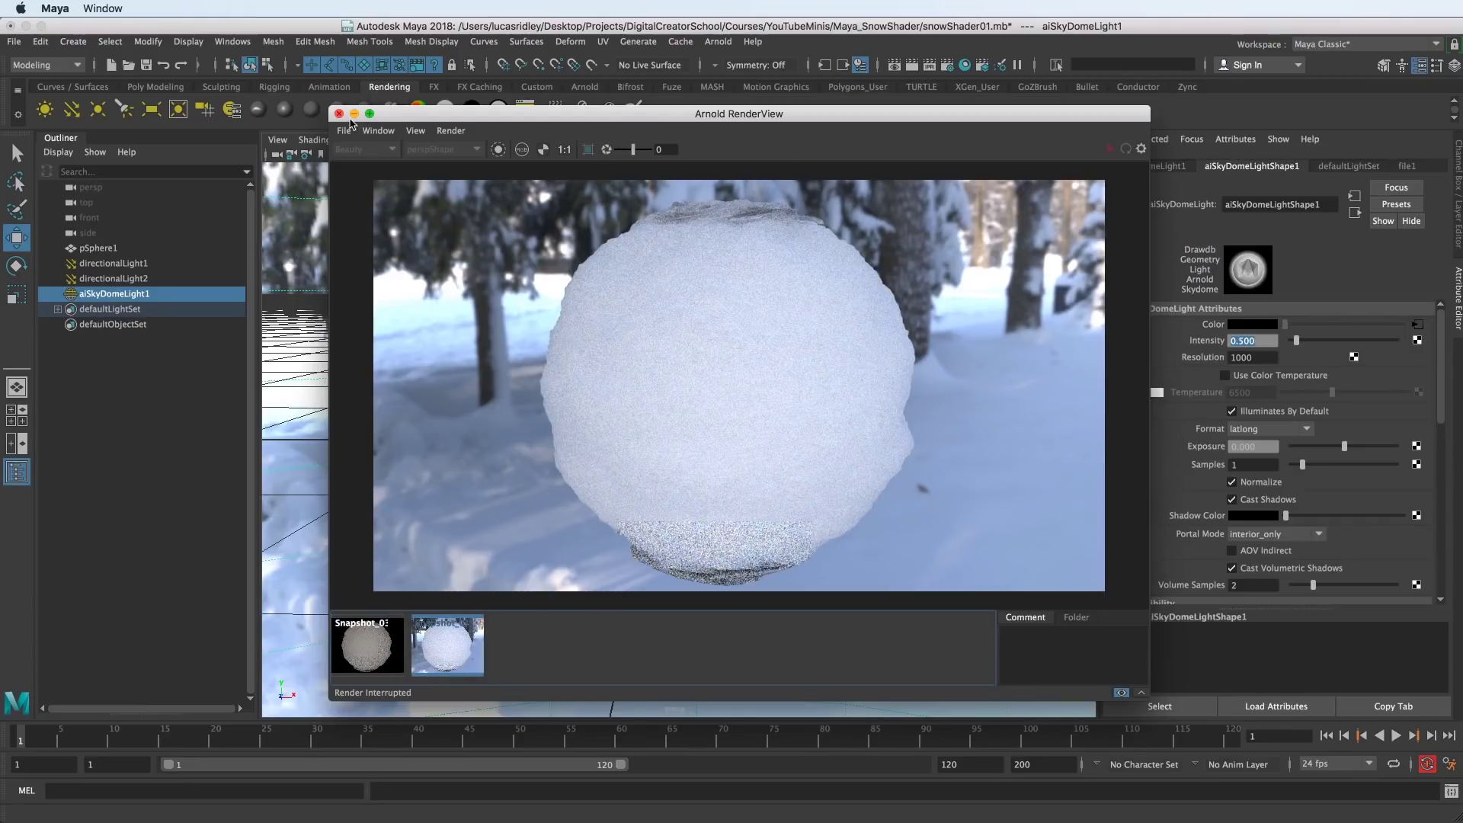
- Select pSphere1 and show the Coat section of its aiStandardSurface1 material
left_click_drag(744, 116, 566, 106)
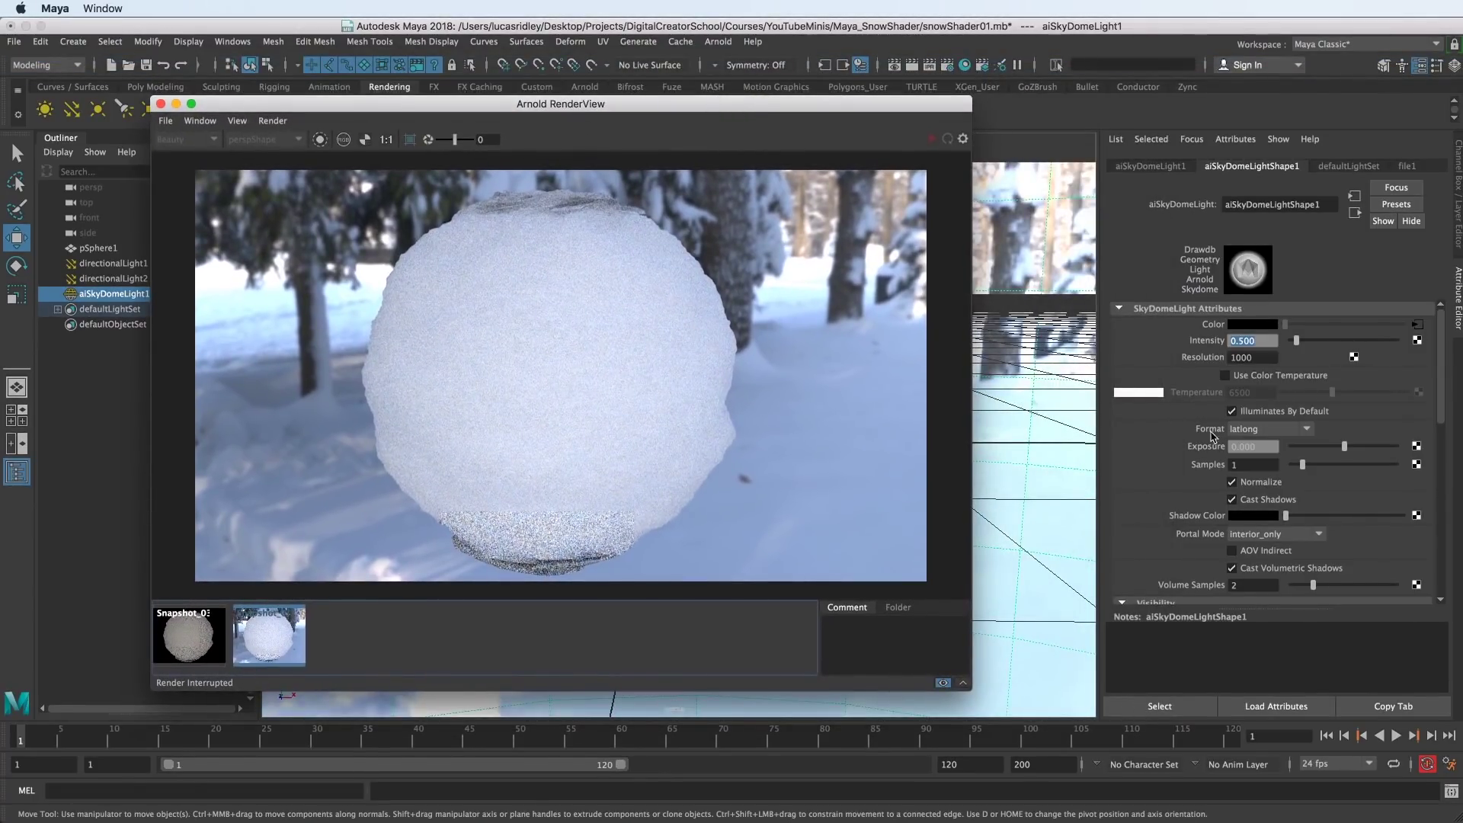
left_click_drag(679, 104, 725, 185)
left_click(674, 339)
left_click(1362, 166)
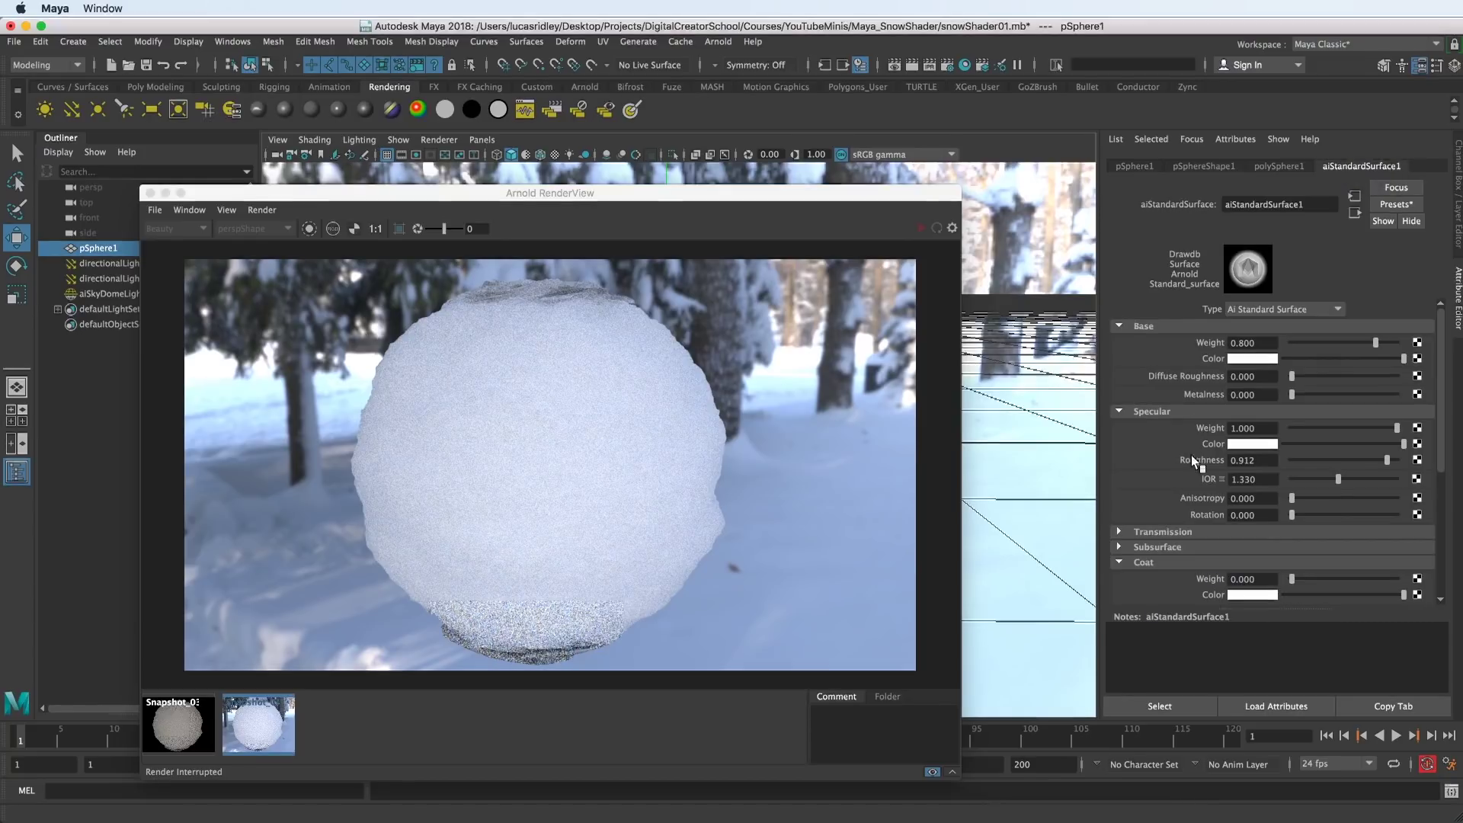
scroll(1183, 472, "down", 3)
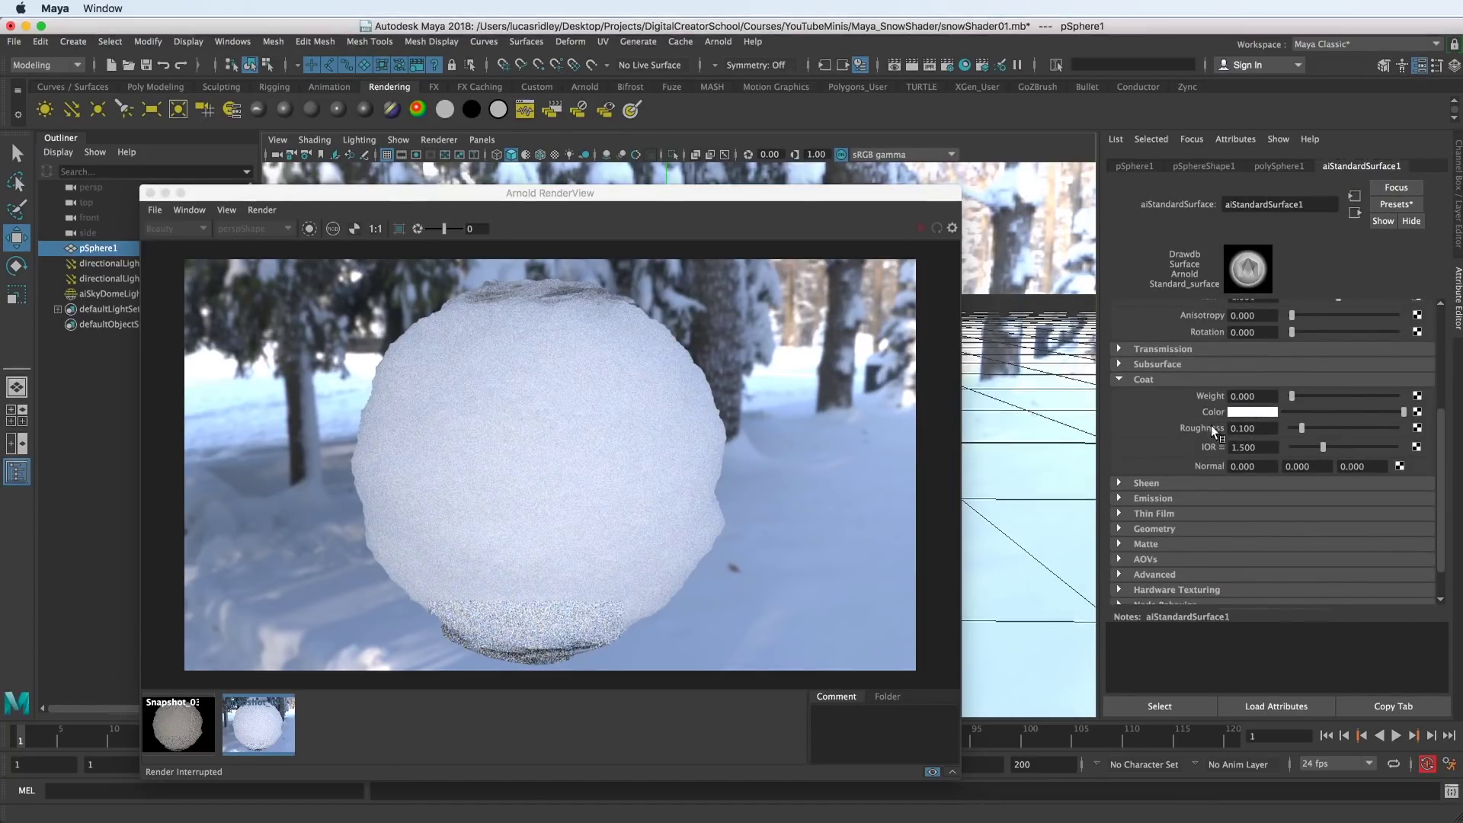
left_click(1171, 379)
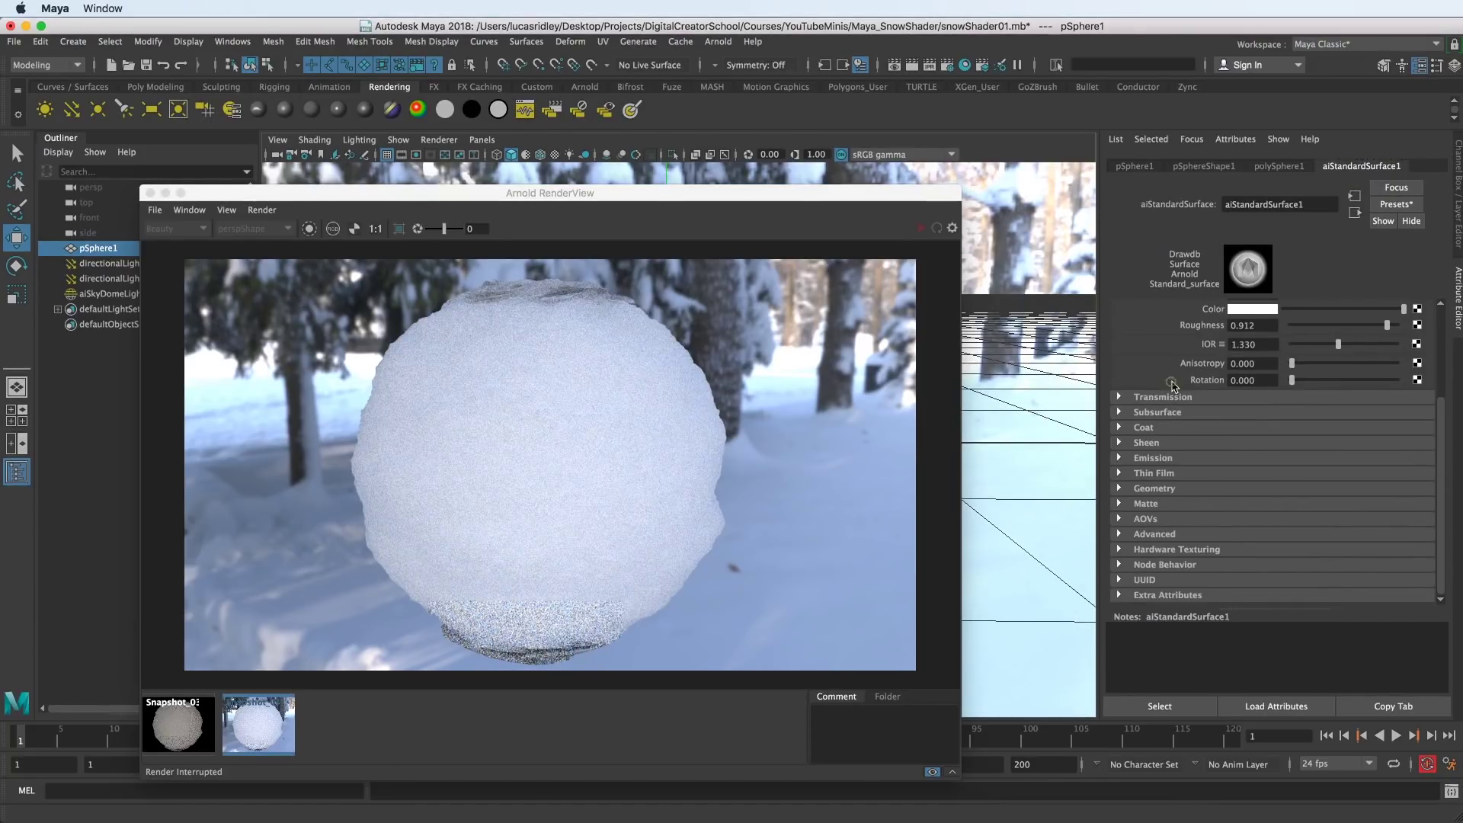
left_click(1170, 428)
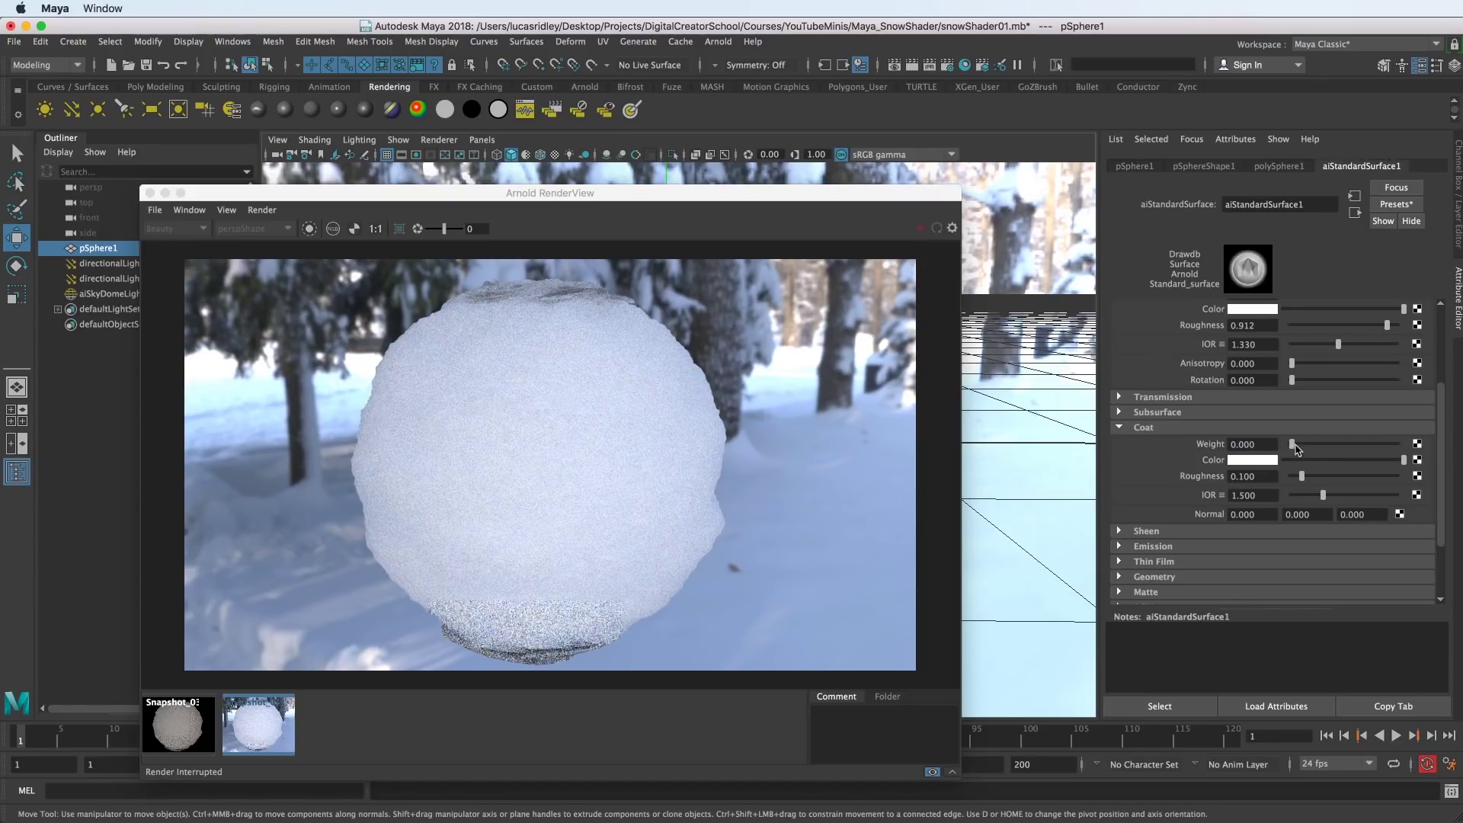
- Set Coat Weight to 1.000 and apply the Water IOR preset (1.330)
left_click_drag(1295, 448, 1397, 443)
left_click(1224, 496)
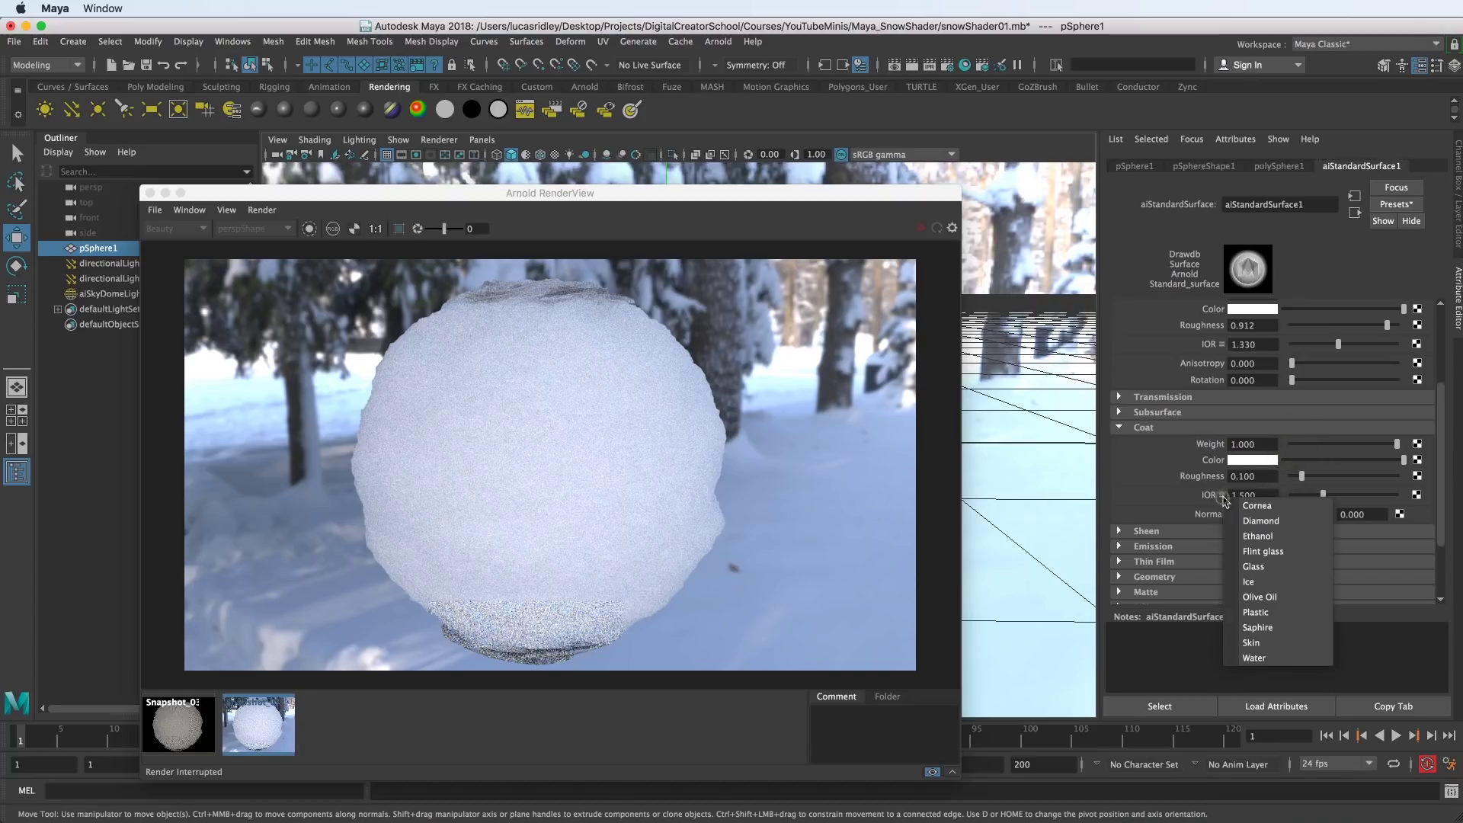
left_click(1255, 657)
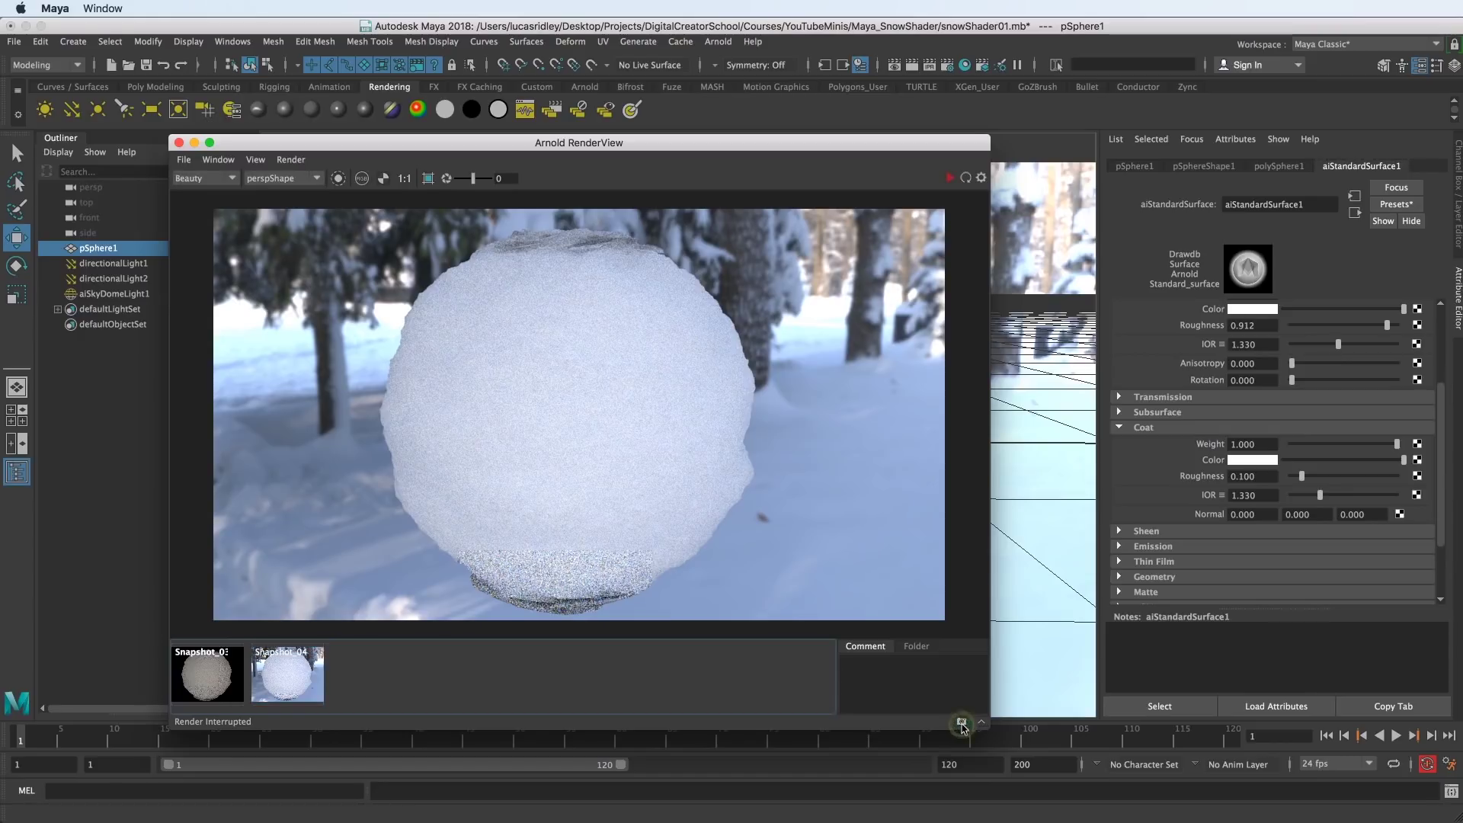
- Run an IPR render of the coated snowball and store the finished result as a snapshot
left_click(950, 179)
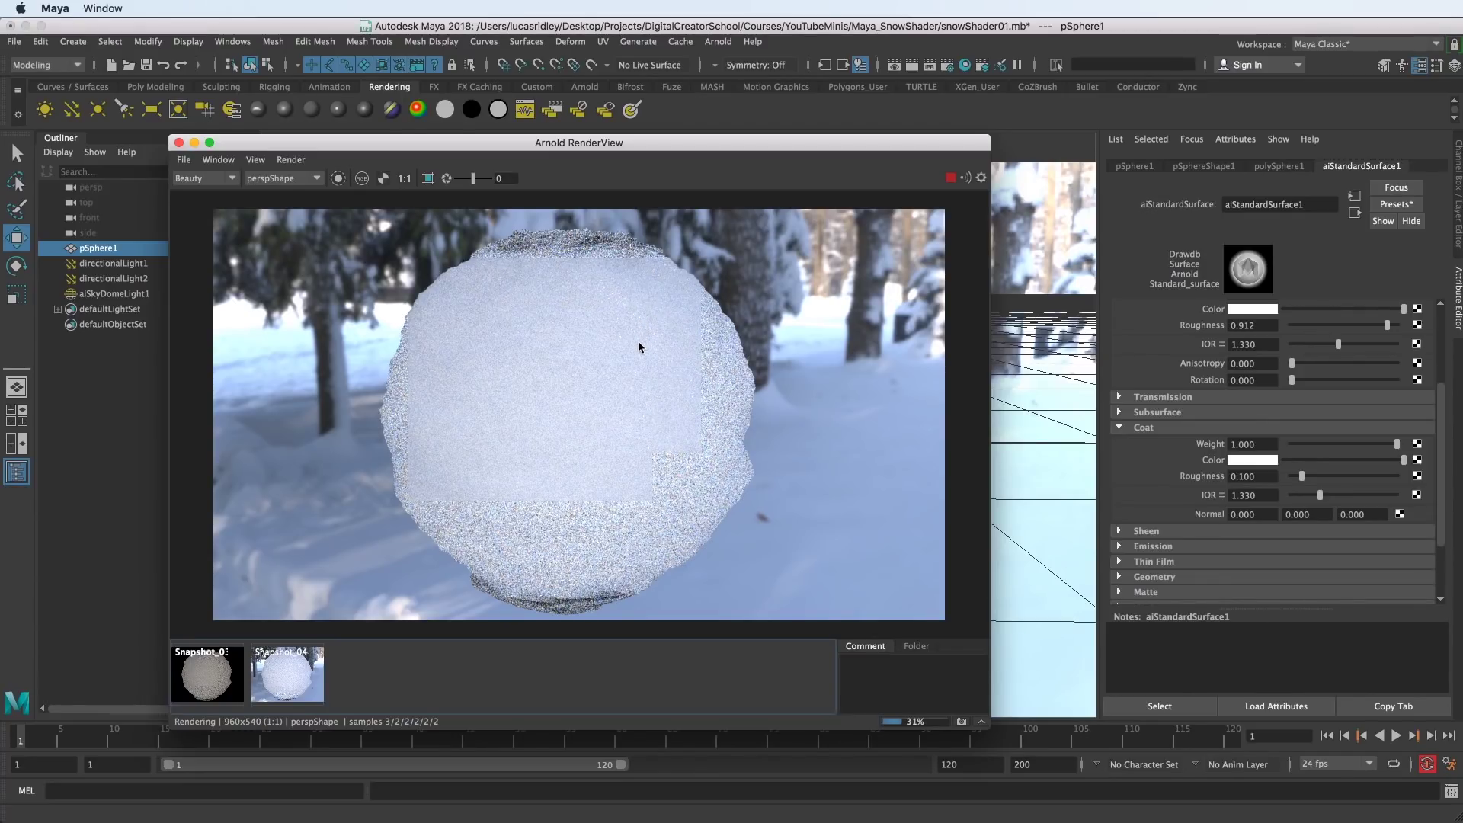
left_click_drag(665, 147, 691, 152)
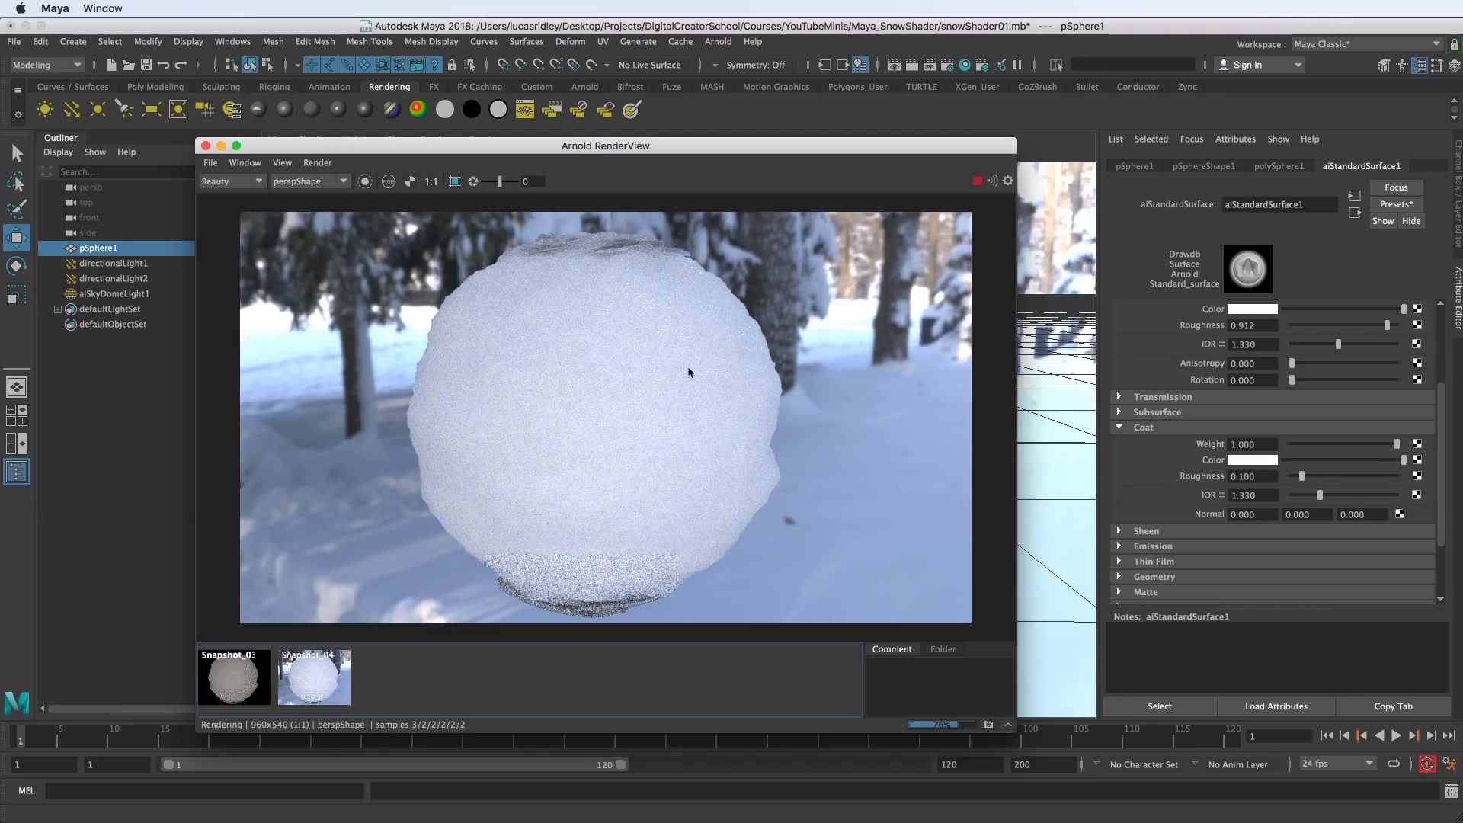
left_click(988, 726)
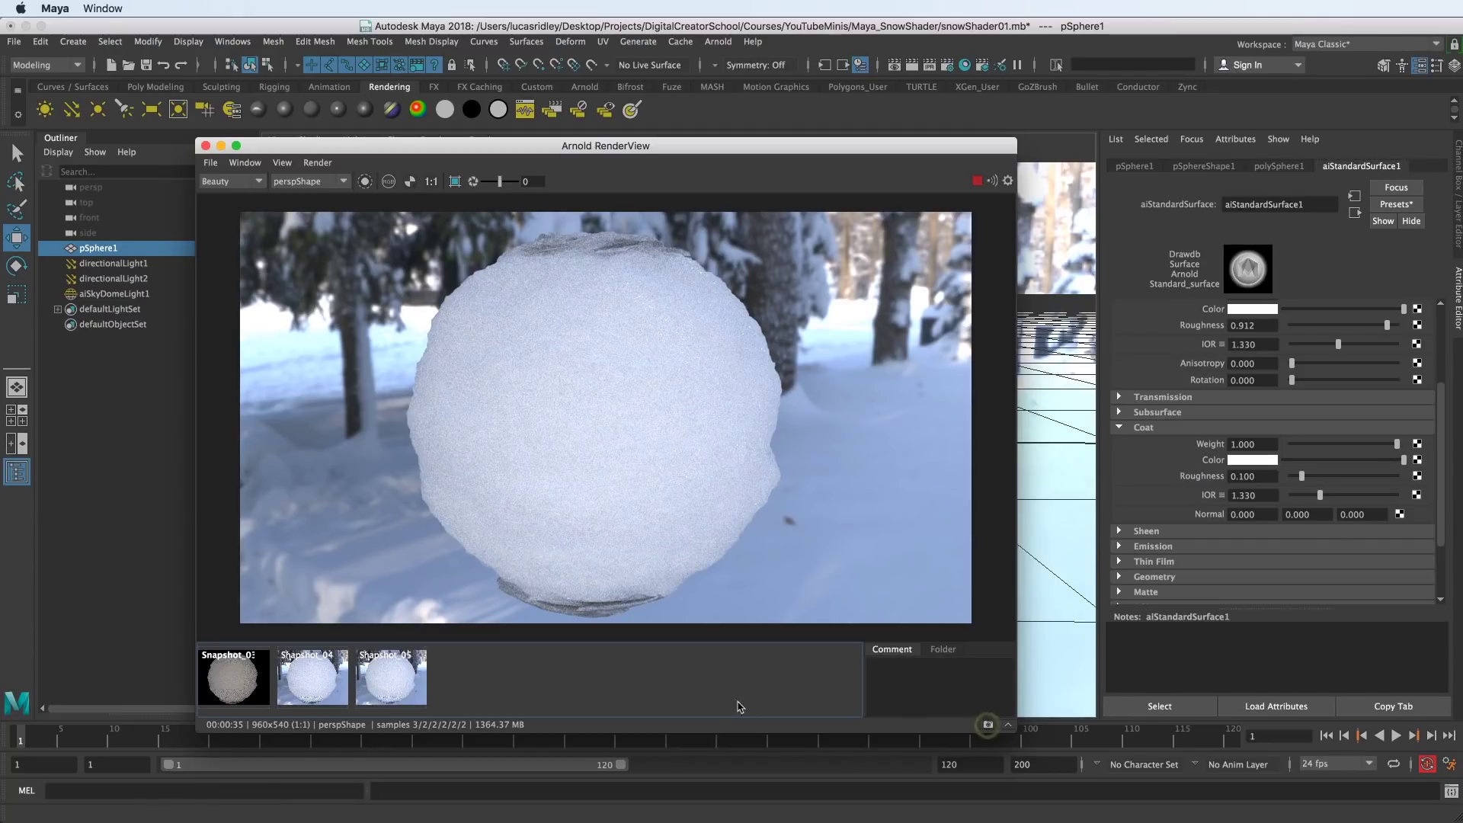
- Compare the coated render with Snapshot_04, zooming and panning across the snowball
left_click(391, 694)
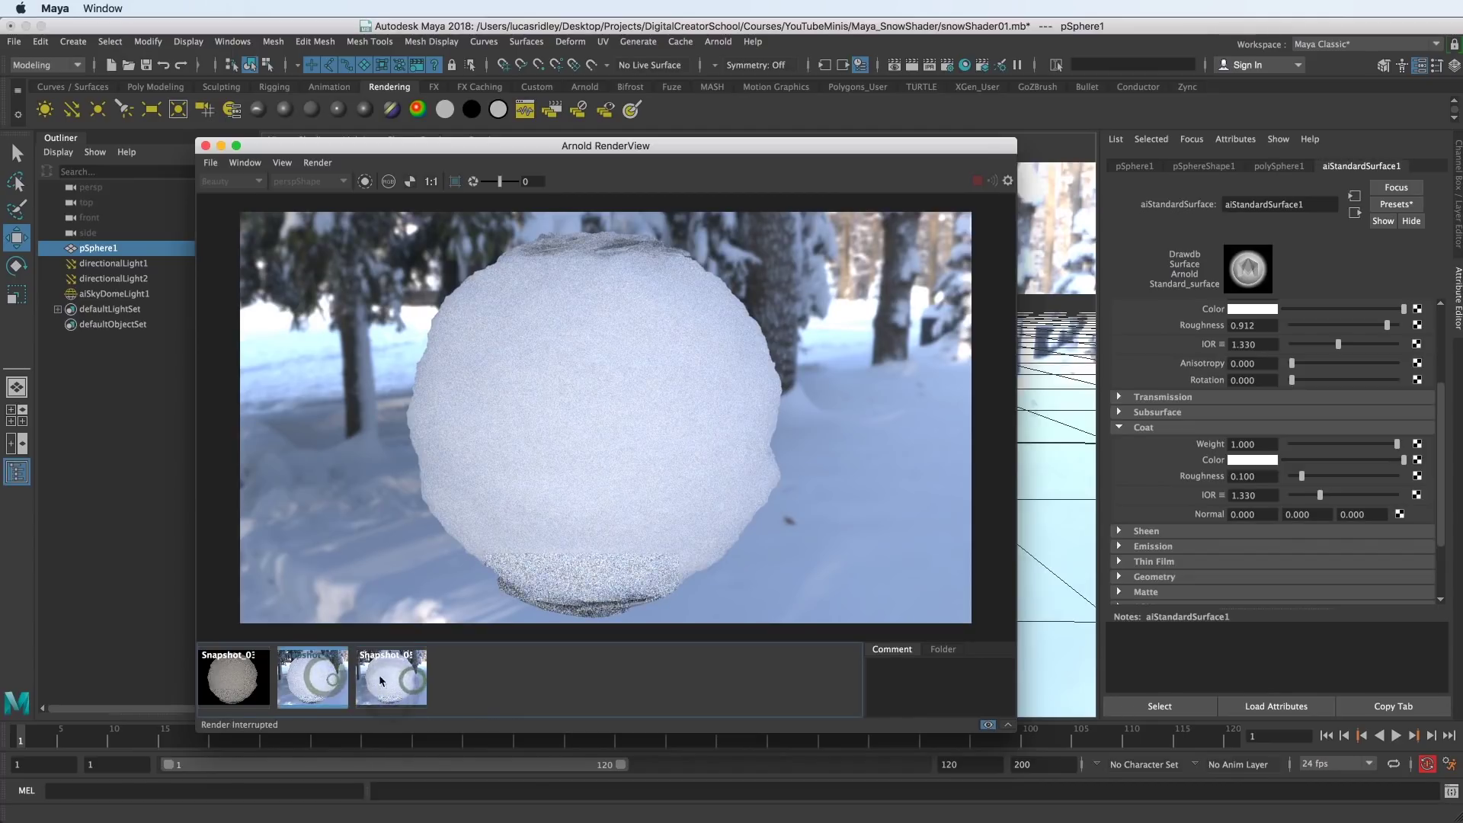
scroll(723, 331, "up", 5)
scroll(600, 358, "down", 2)
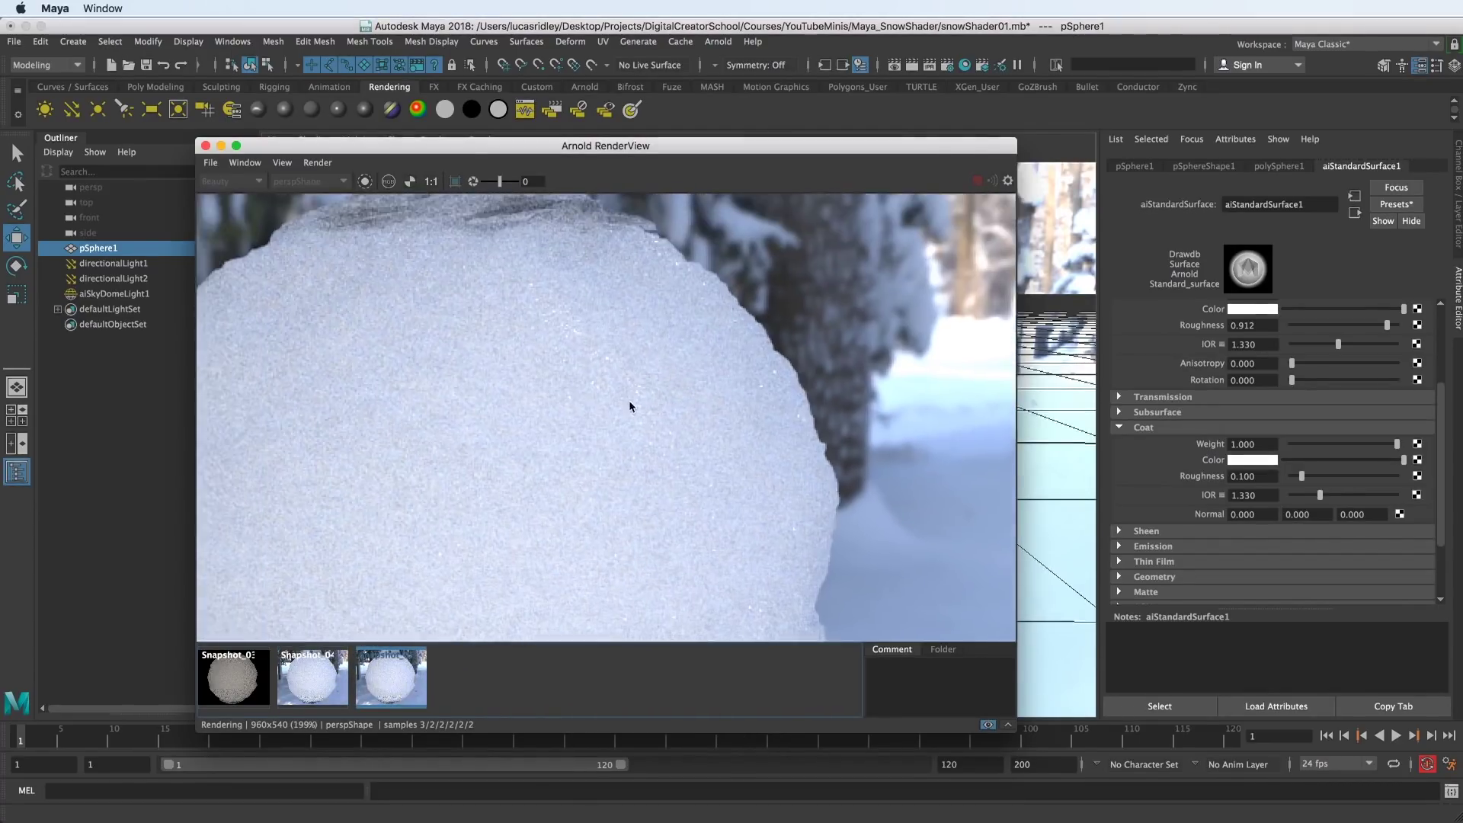
scroll(638, 413, "up", 2)
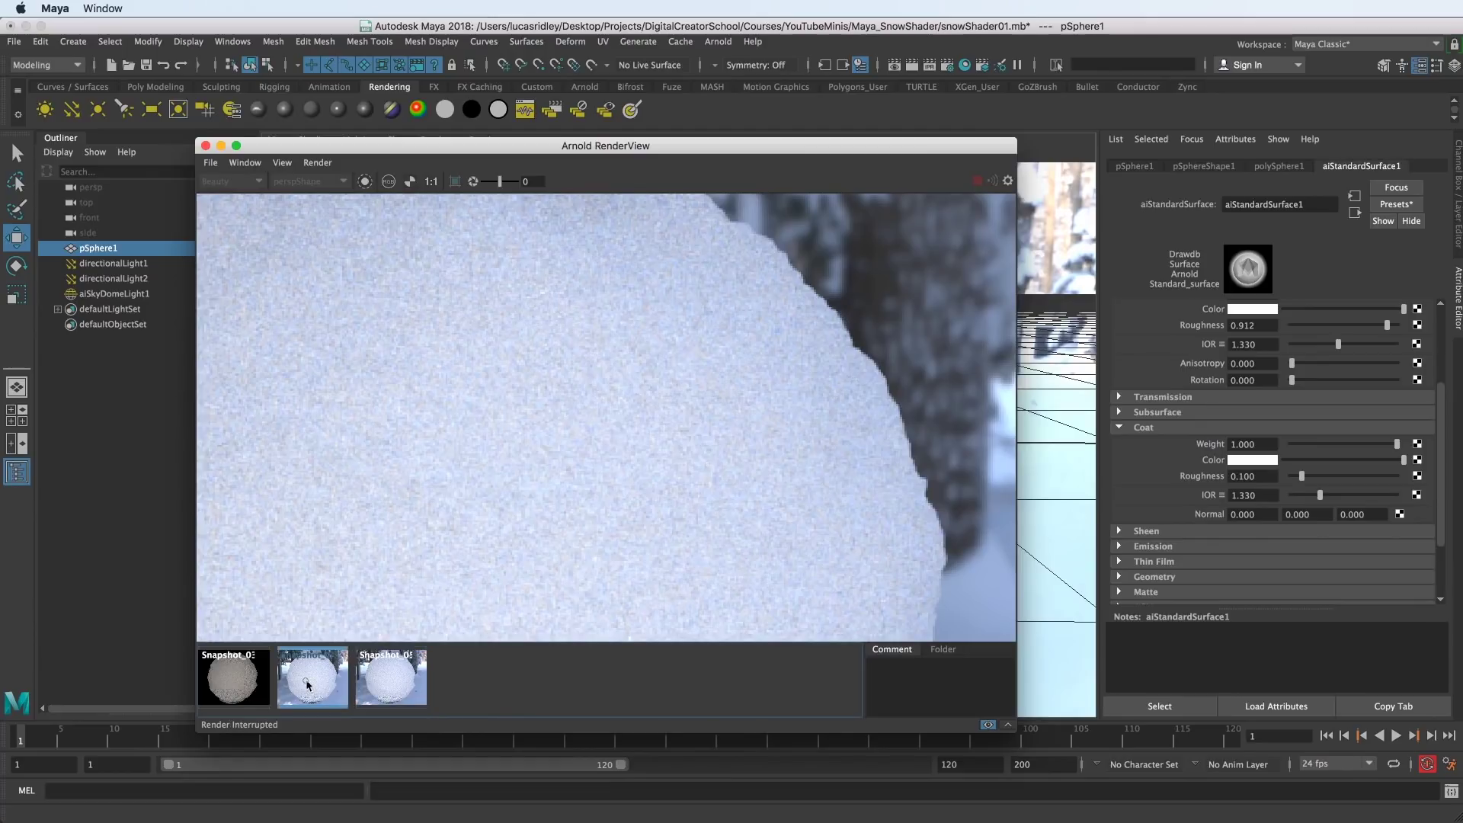
scroll(652, 390, "down", 4)
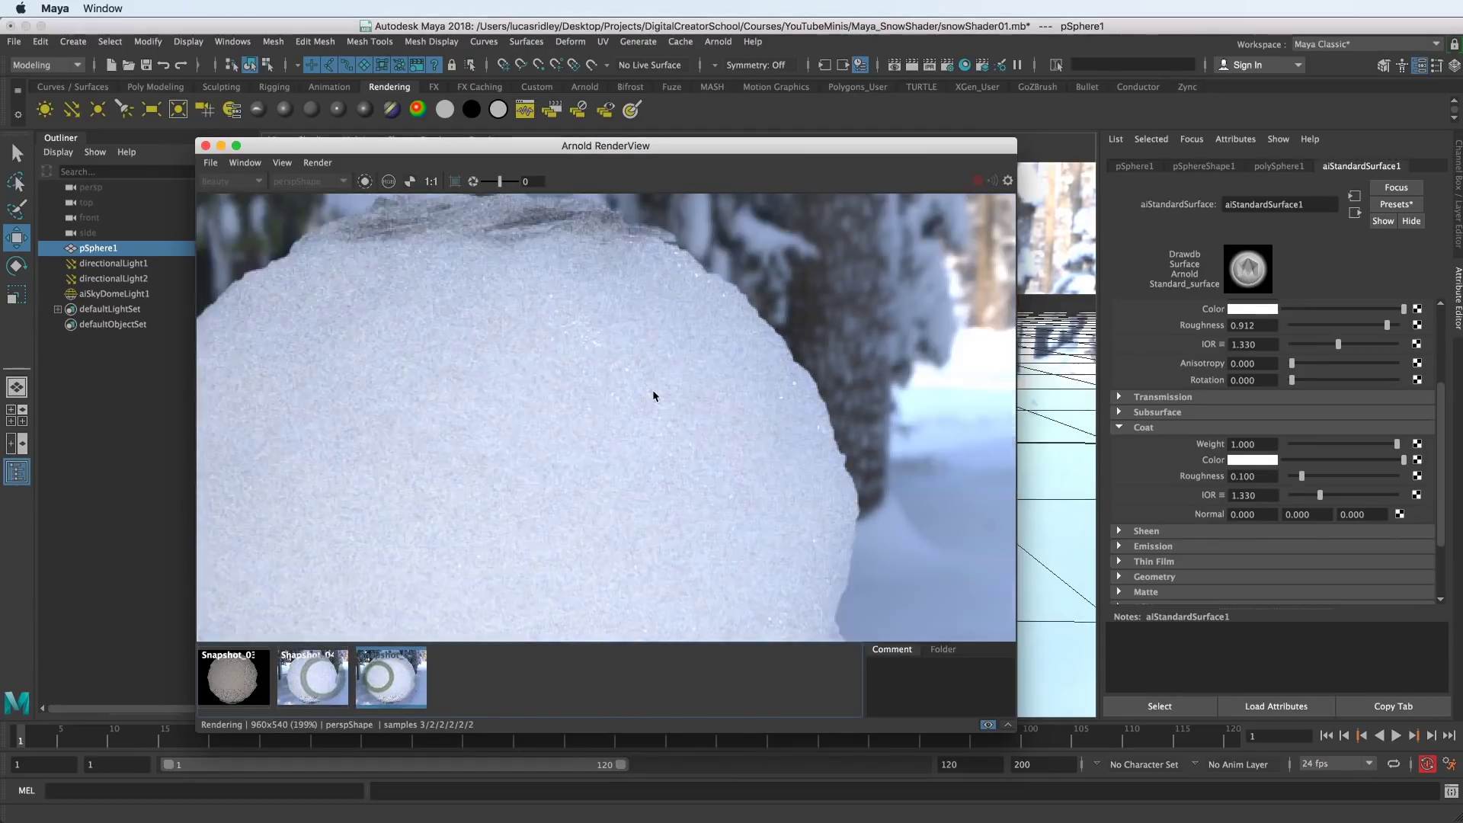
middle_click_drag(622, 476, 640, 415)
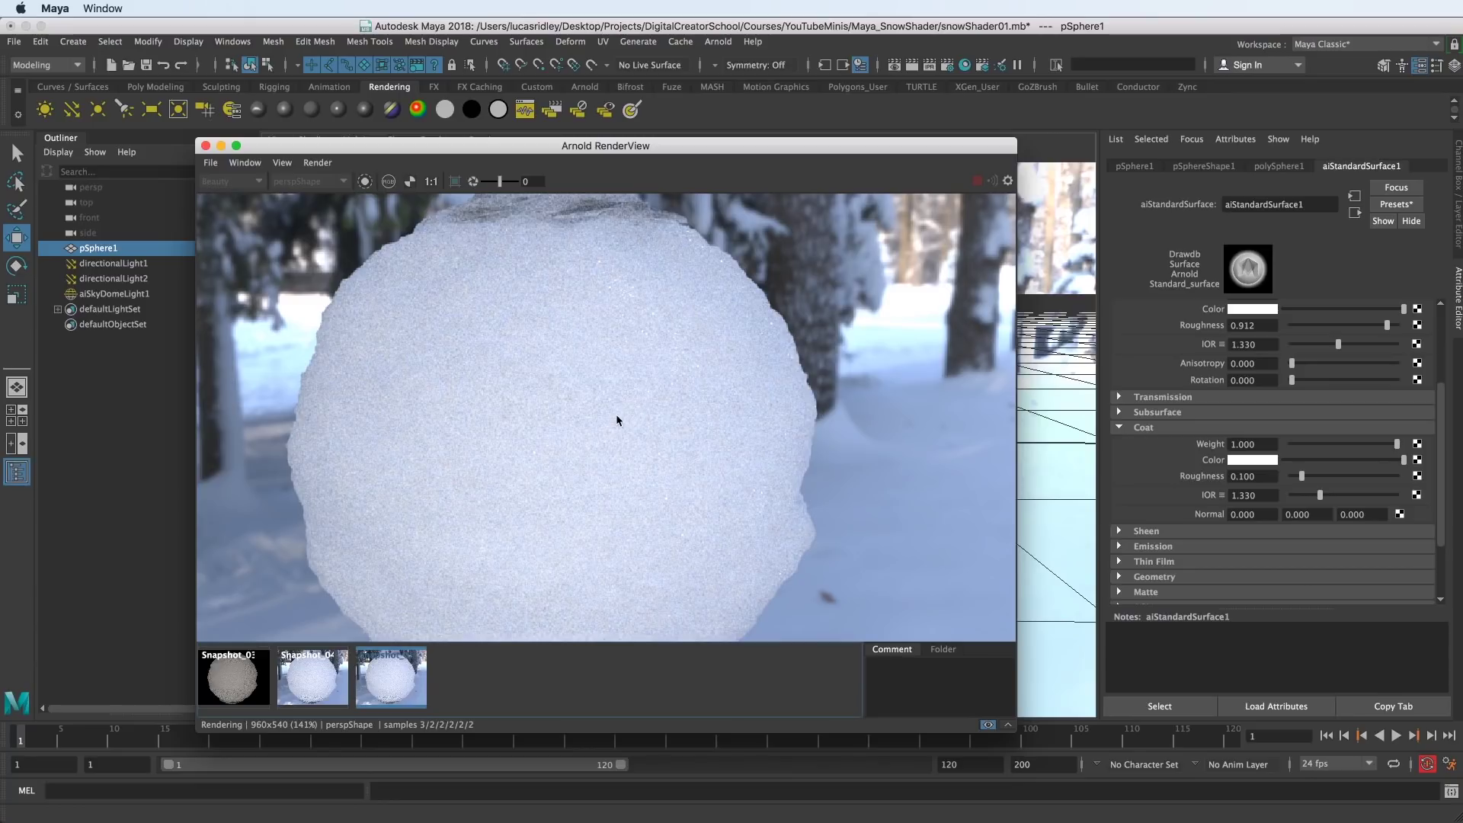
scroll(620, 411, "up", 2)
scroll(620, 412, "down", 3)
middle_click_drag(631, 408, 645, 397)
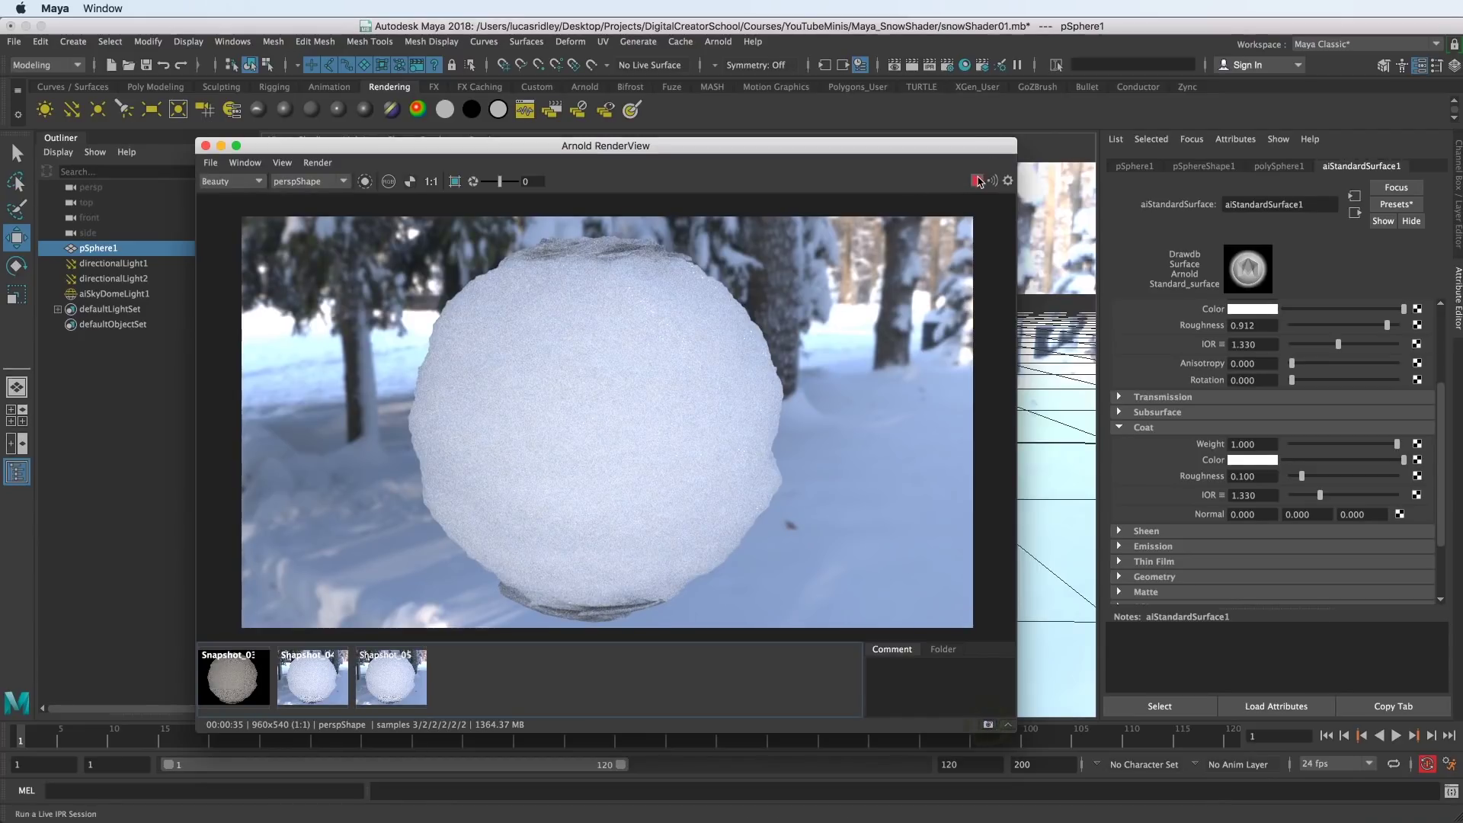
- Open Hypershade, frame the snow shader network with attributes shown, and select fractal2
left_click(965, 65)
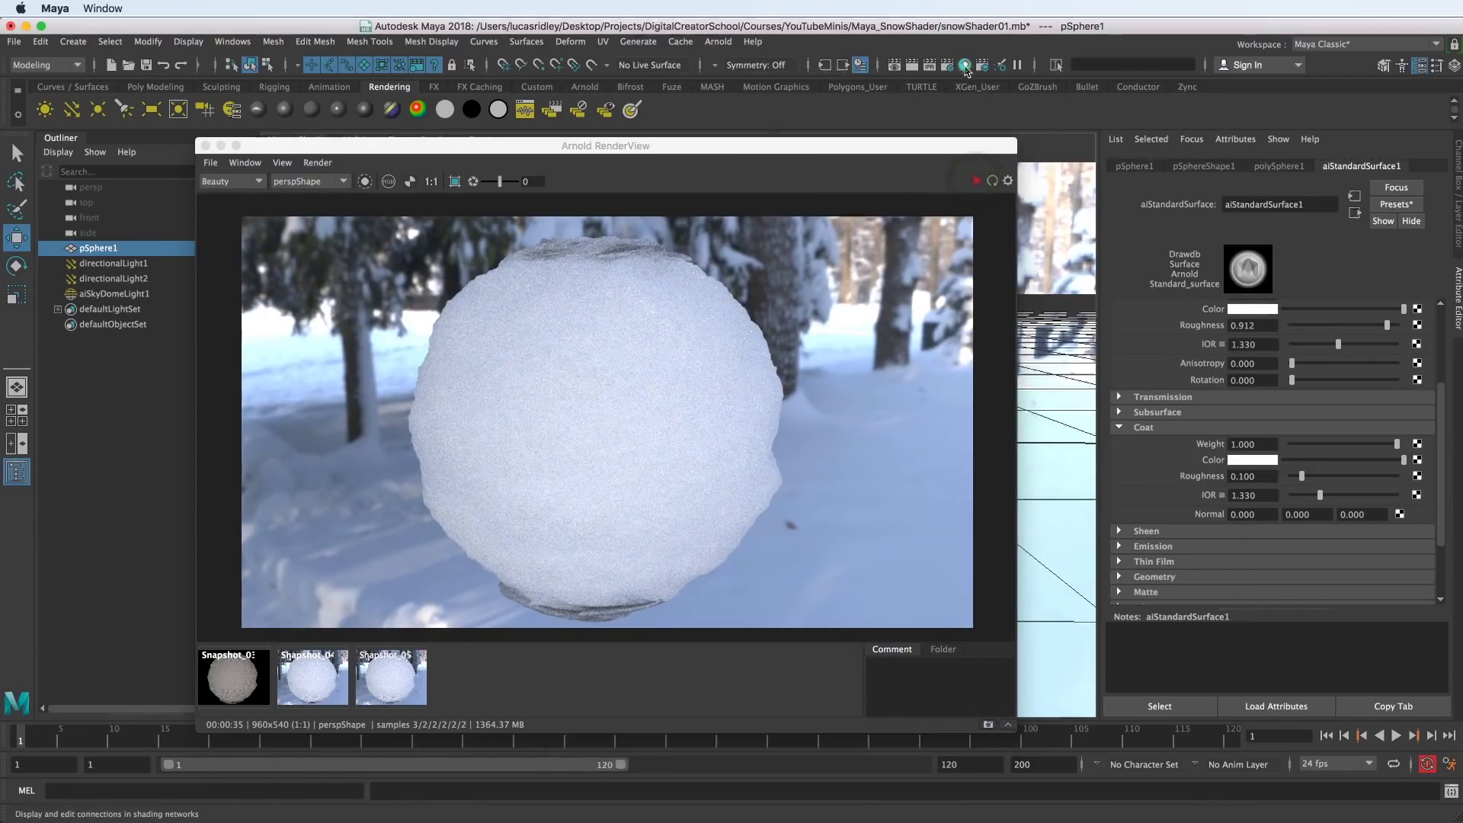
left_click_drag(800, 171, 871, 52)
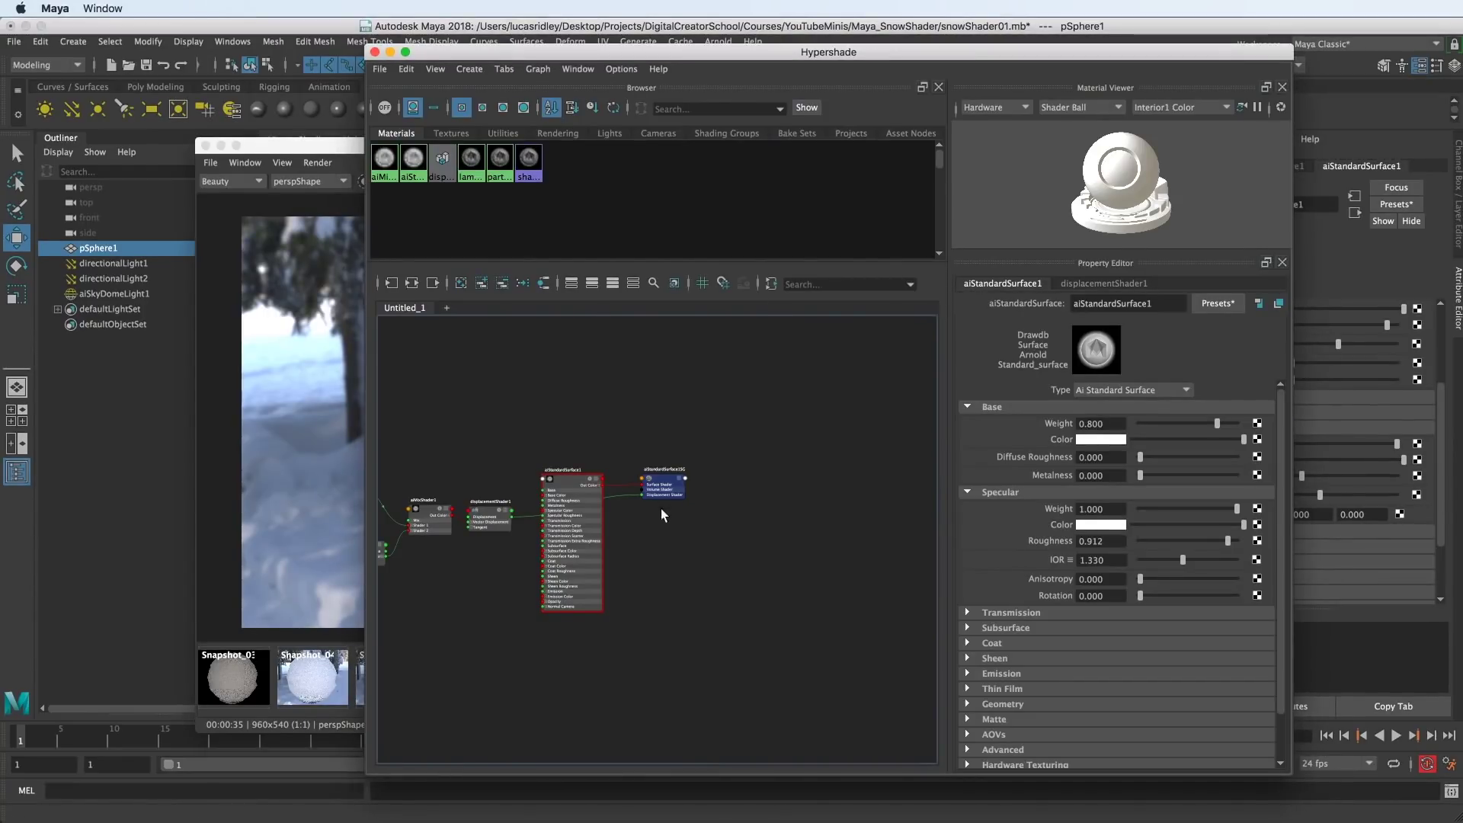
key("a")
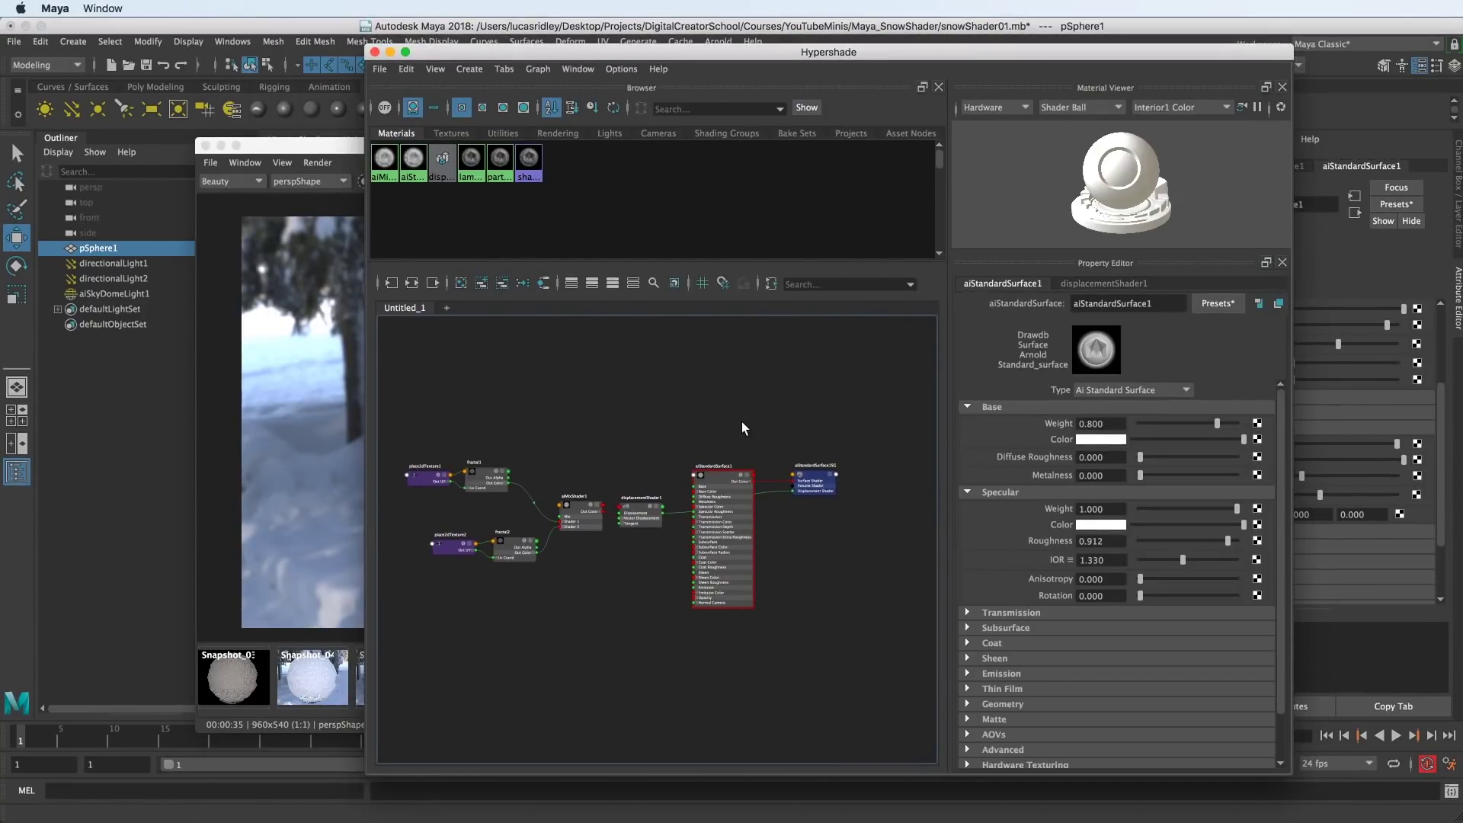
right_click_drag(605, 487, 647, 484, "alt")
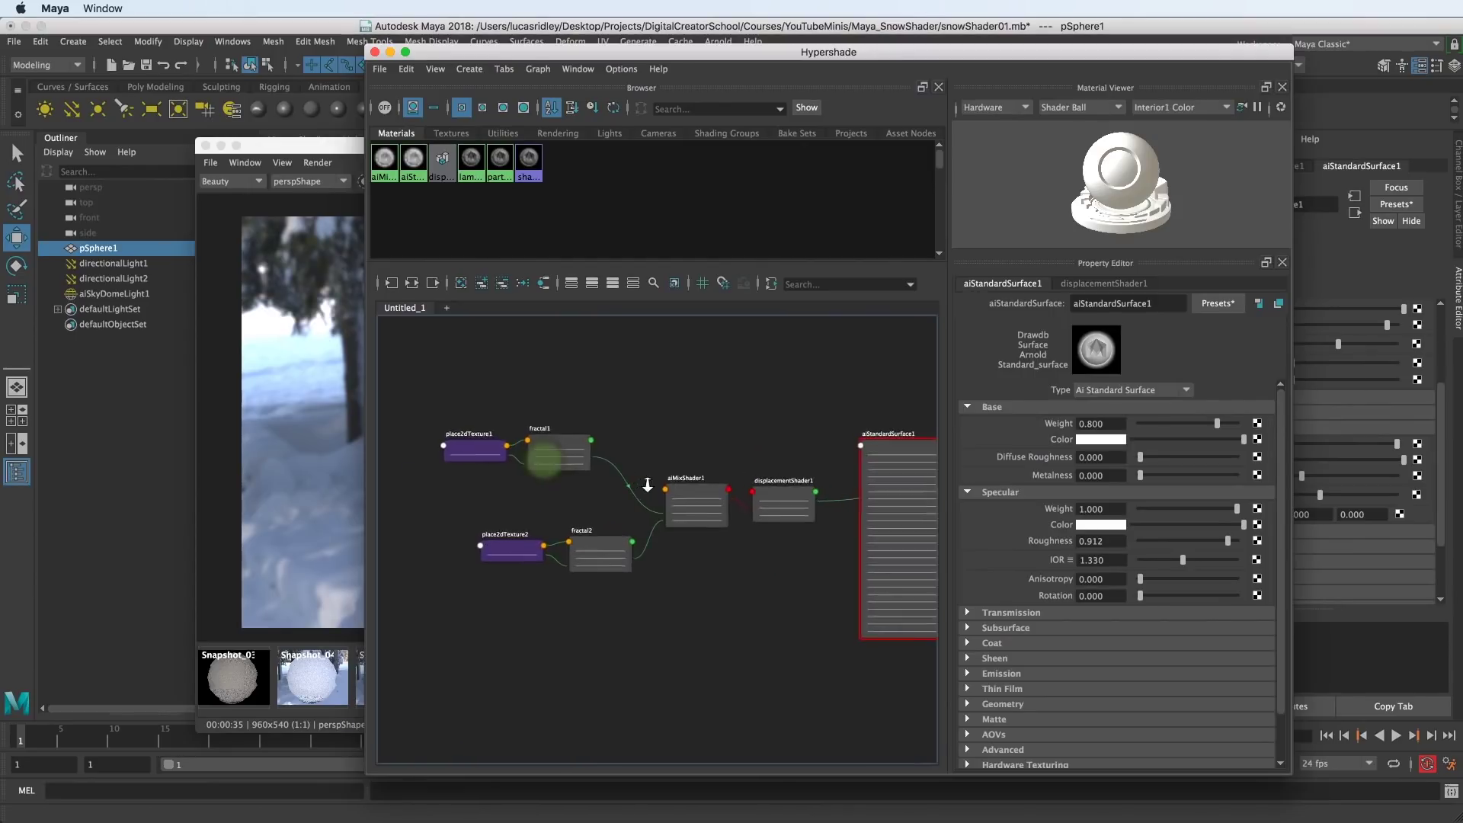
key("2")
left_click_drag(462, 510, 538, 536)
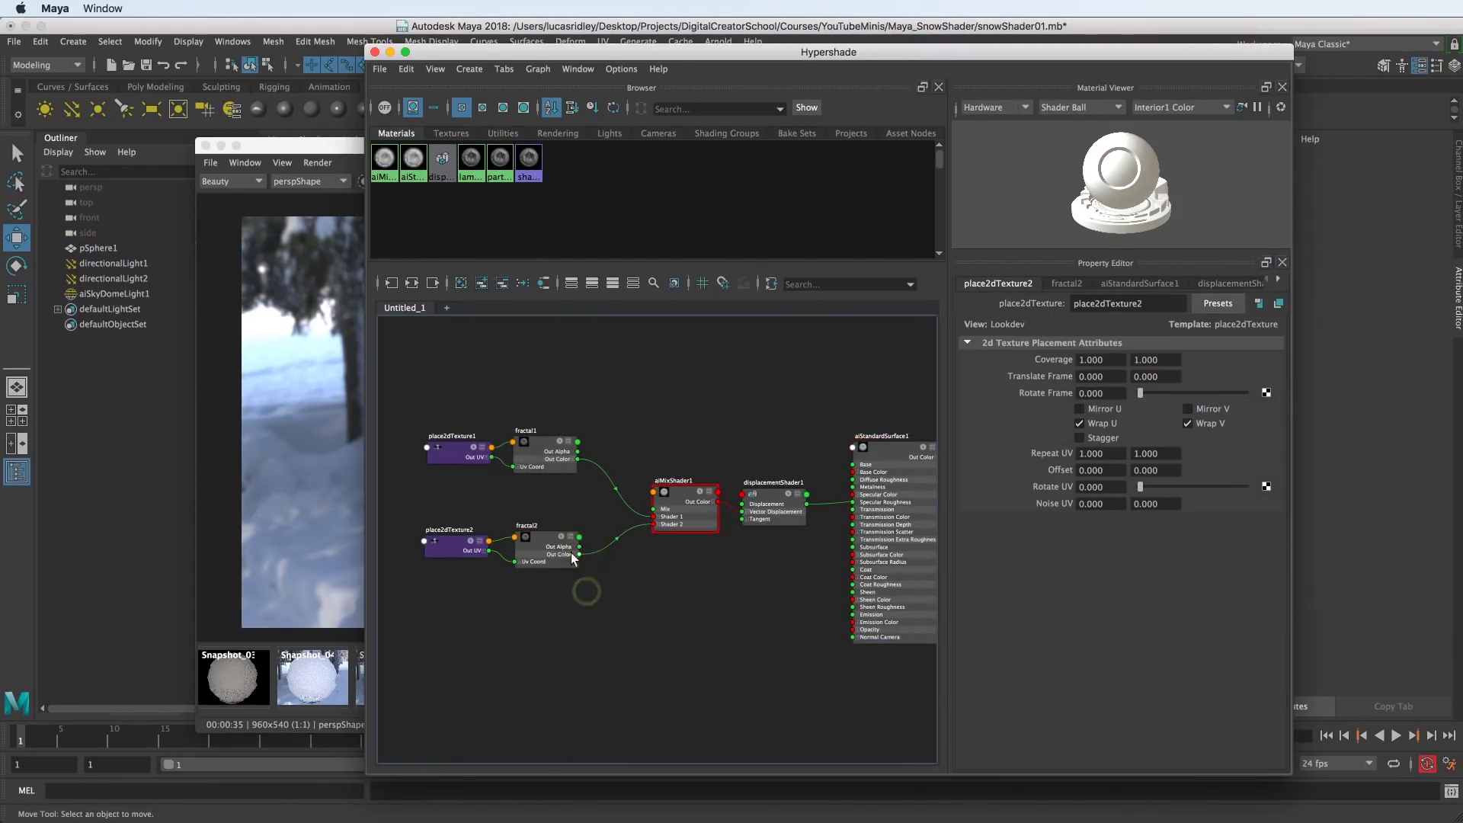
left_click(546, 541)
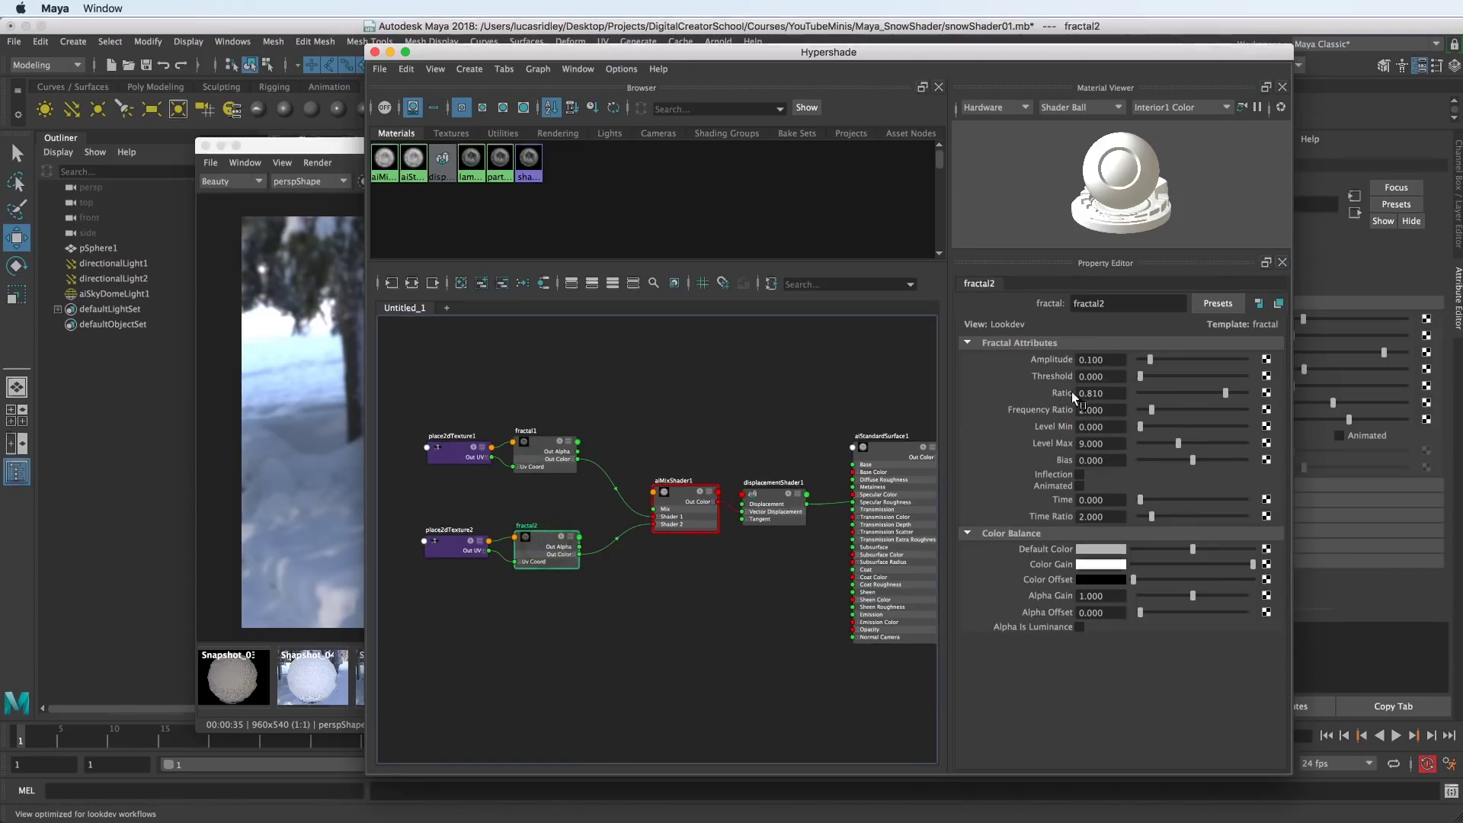
- Raise fractal2's Amplitude to 0.175 and bring the RenderView forward to re-render
left_click_drag(1151, 360, 1154, 361)
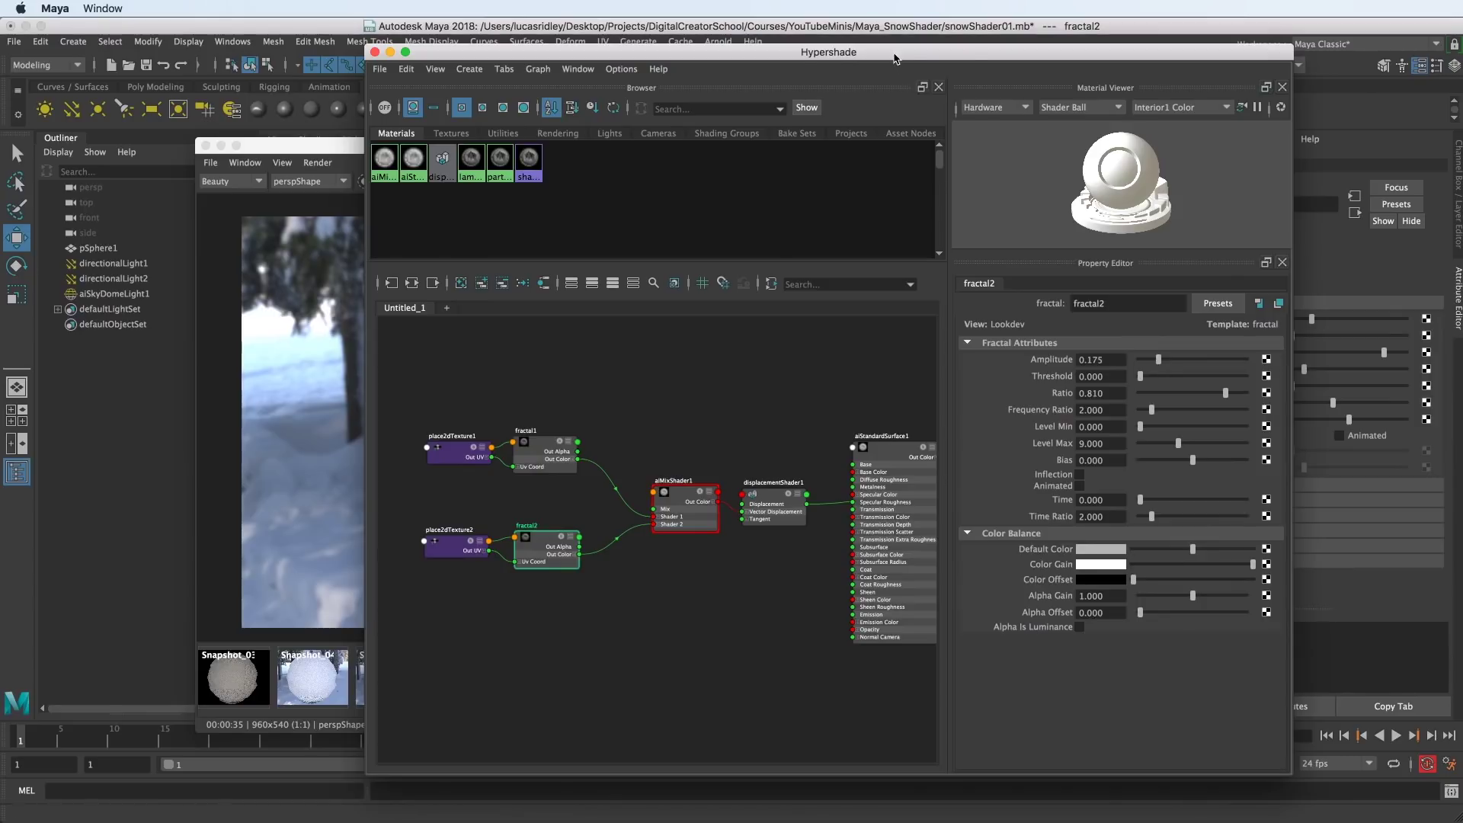
left_click_drag(896, 52, 1266, 276)
left_click(771, 151)
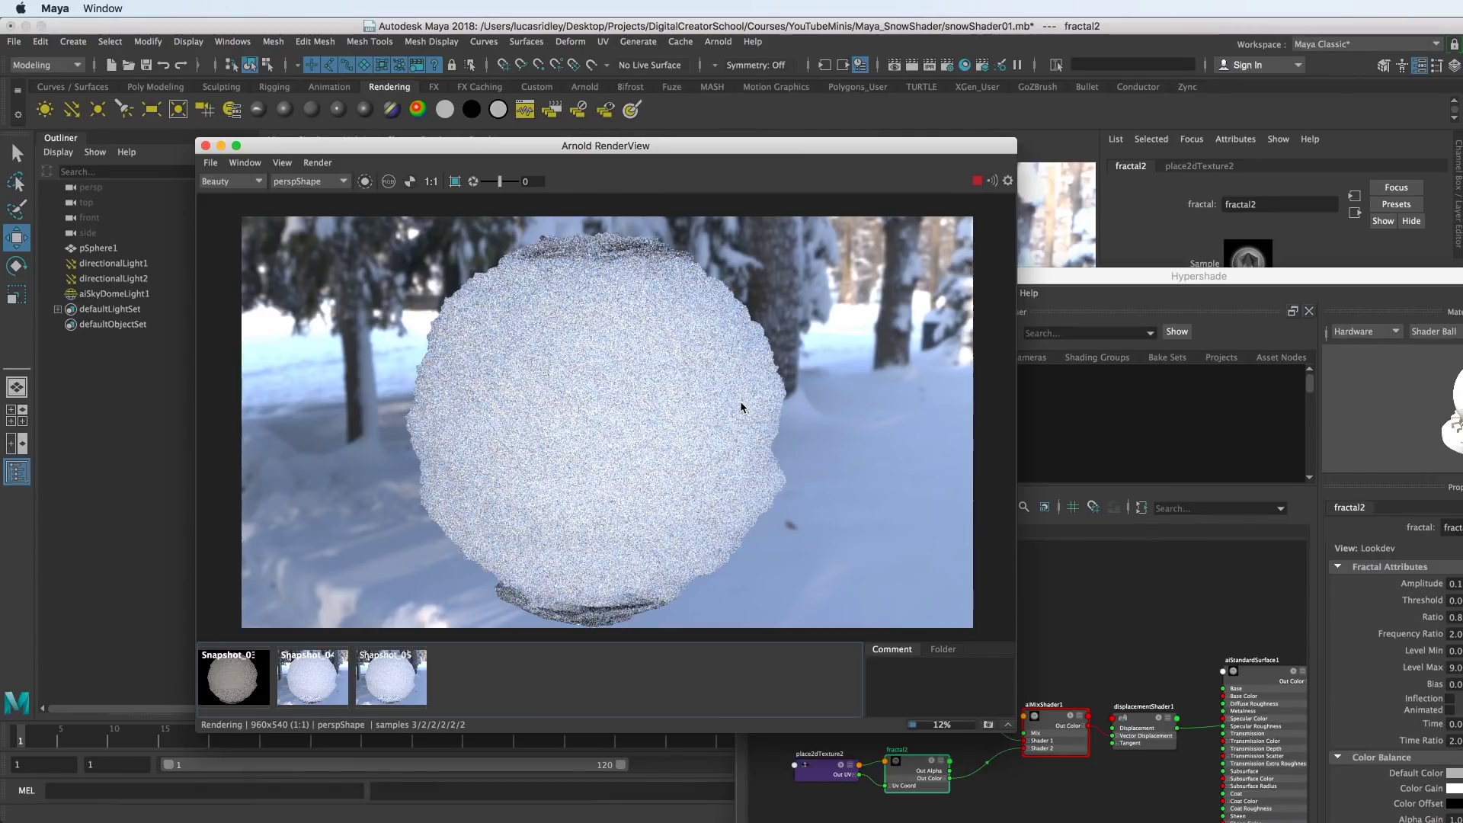
- Float the Hypershade off to the right edge and select directionalLight1
left_click_drag(887, 148, 729, 115)
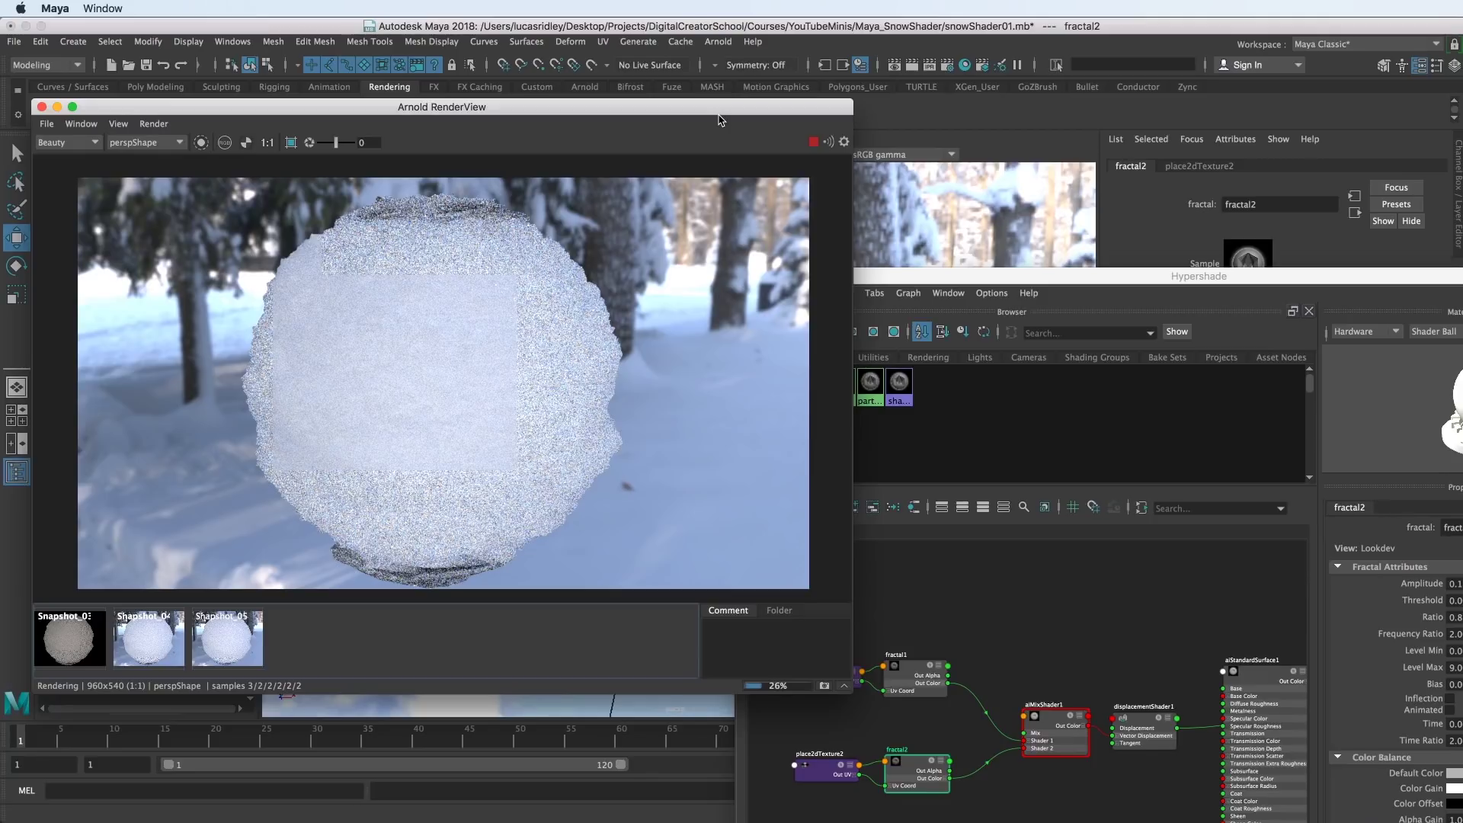
left_click_drag(1016, 276, 1394, 287)
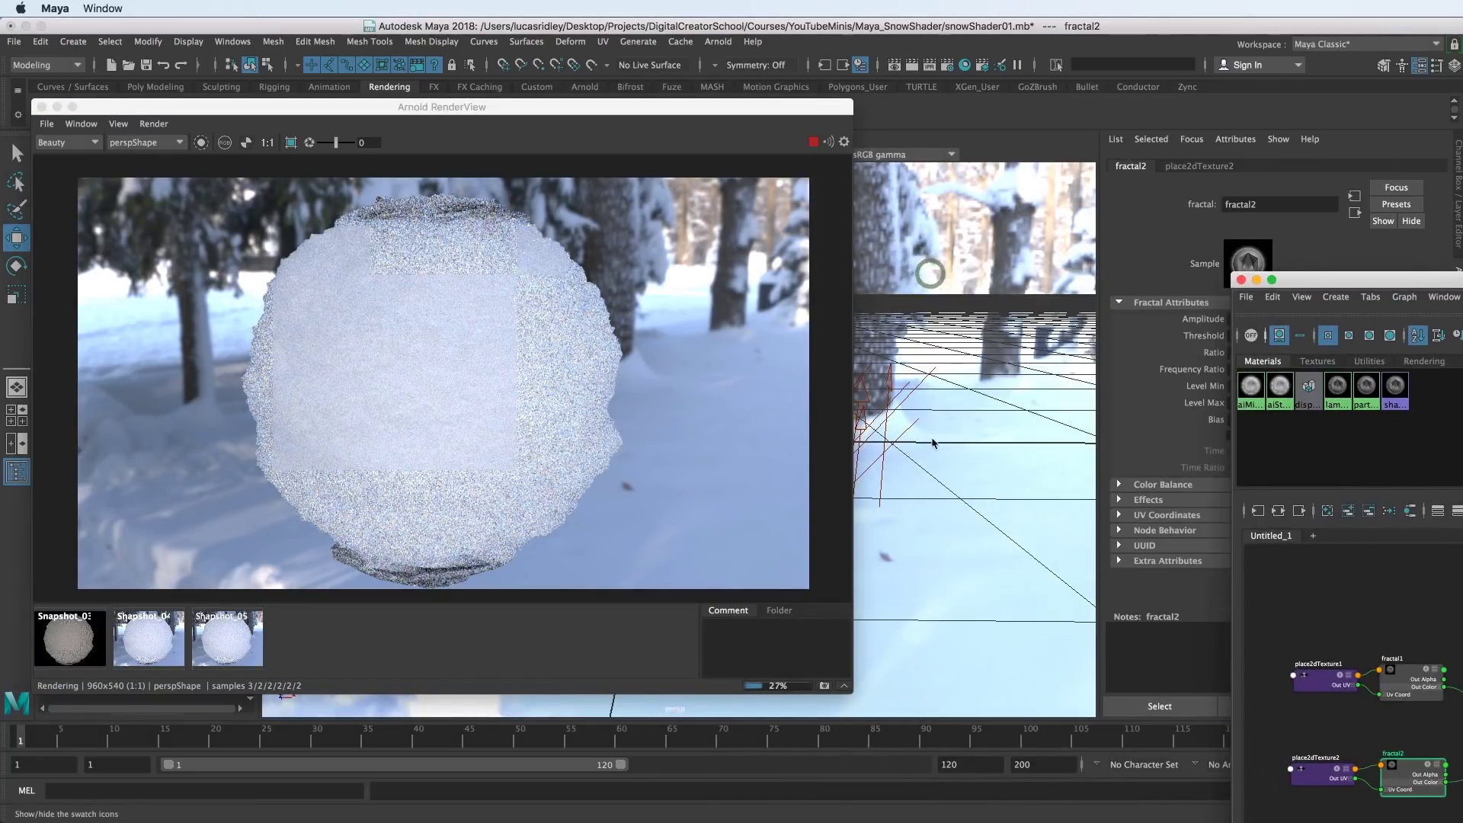
left_click(912, 396)
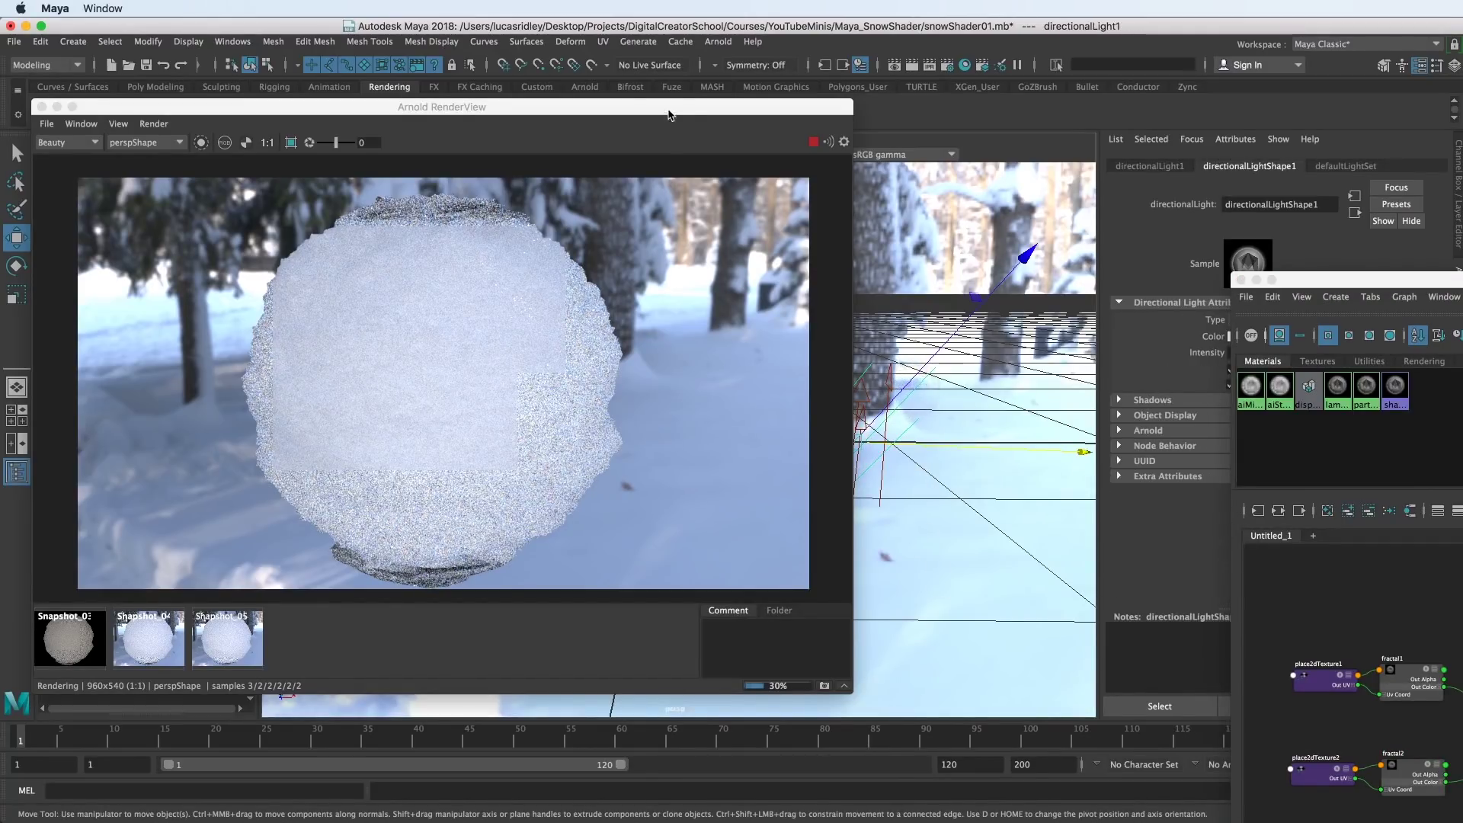
- Rotate directionalLight1 to a new angle, orbiting the viewport to judge it
left_click_drag(672, 113, 579, 121)
key("e")
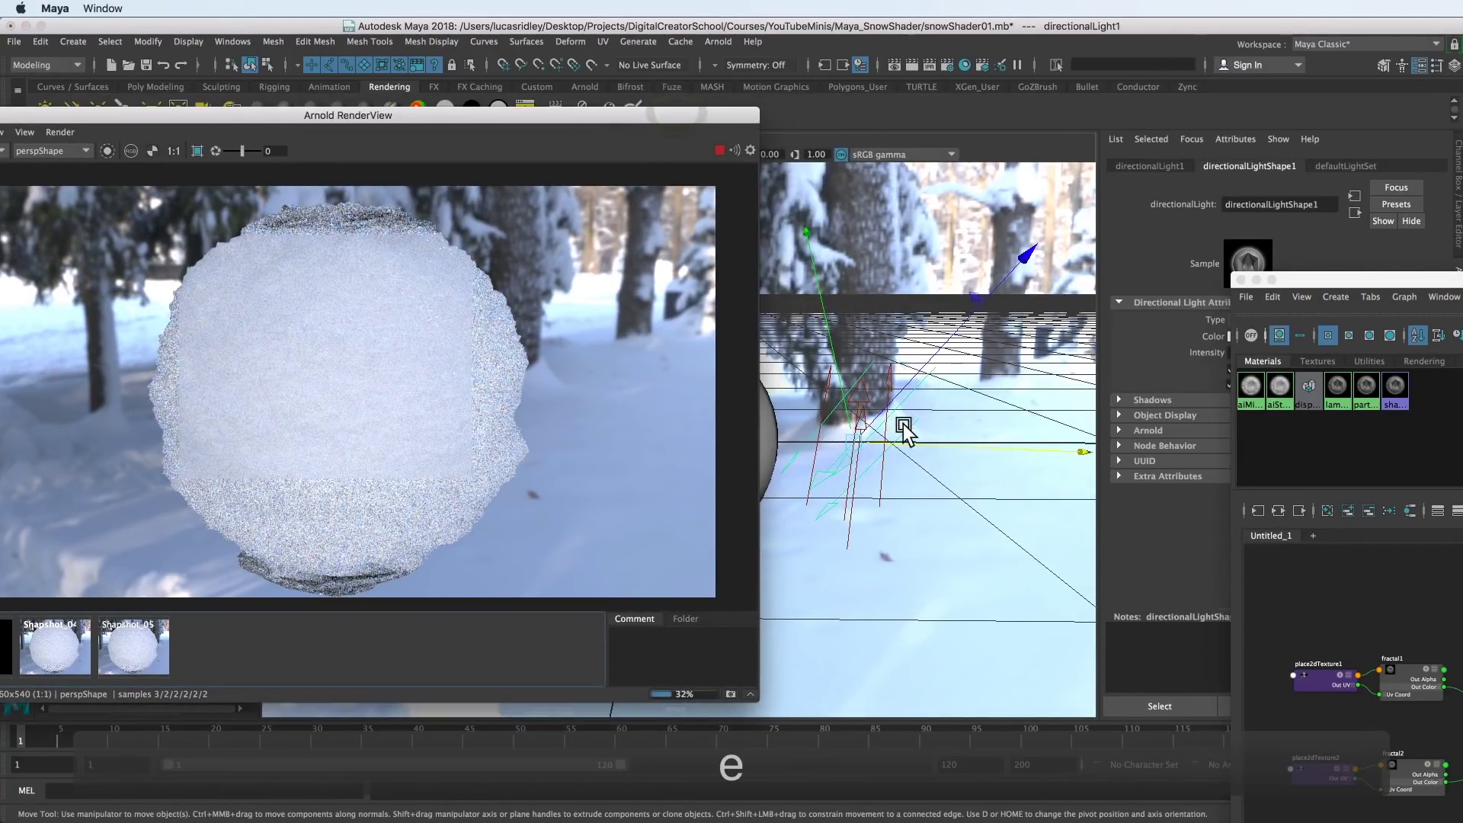
key("e")
key("e")
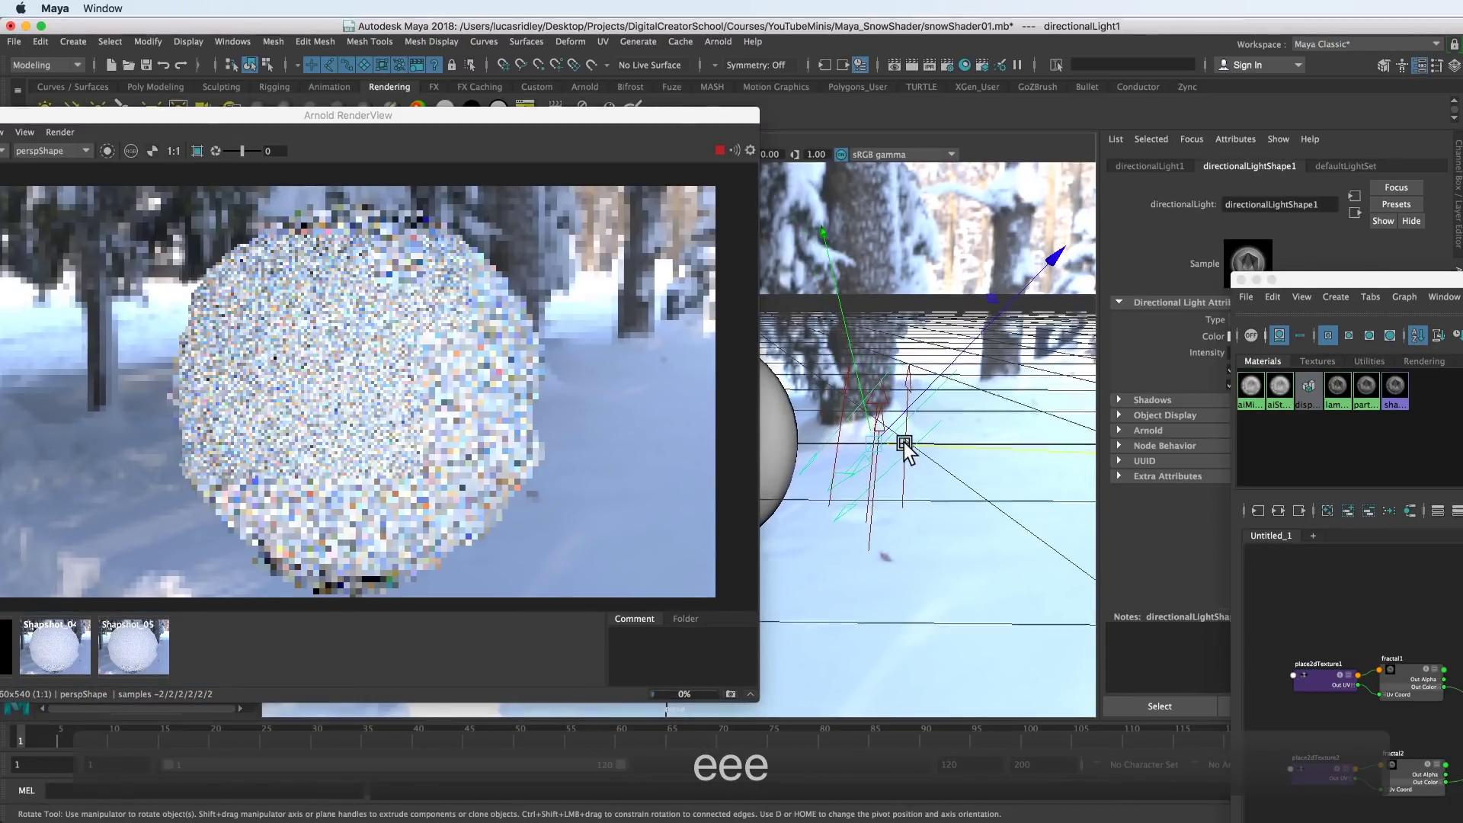
left_click_drag(944, 442, 908, 429, "alt")
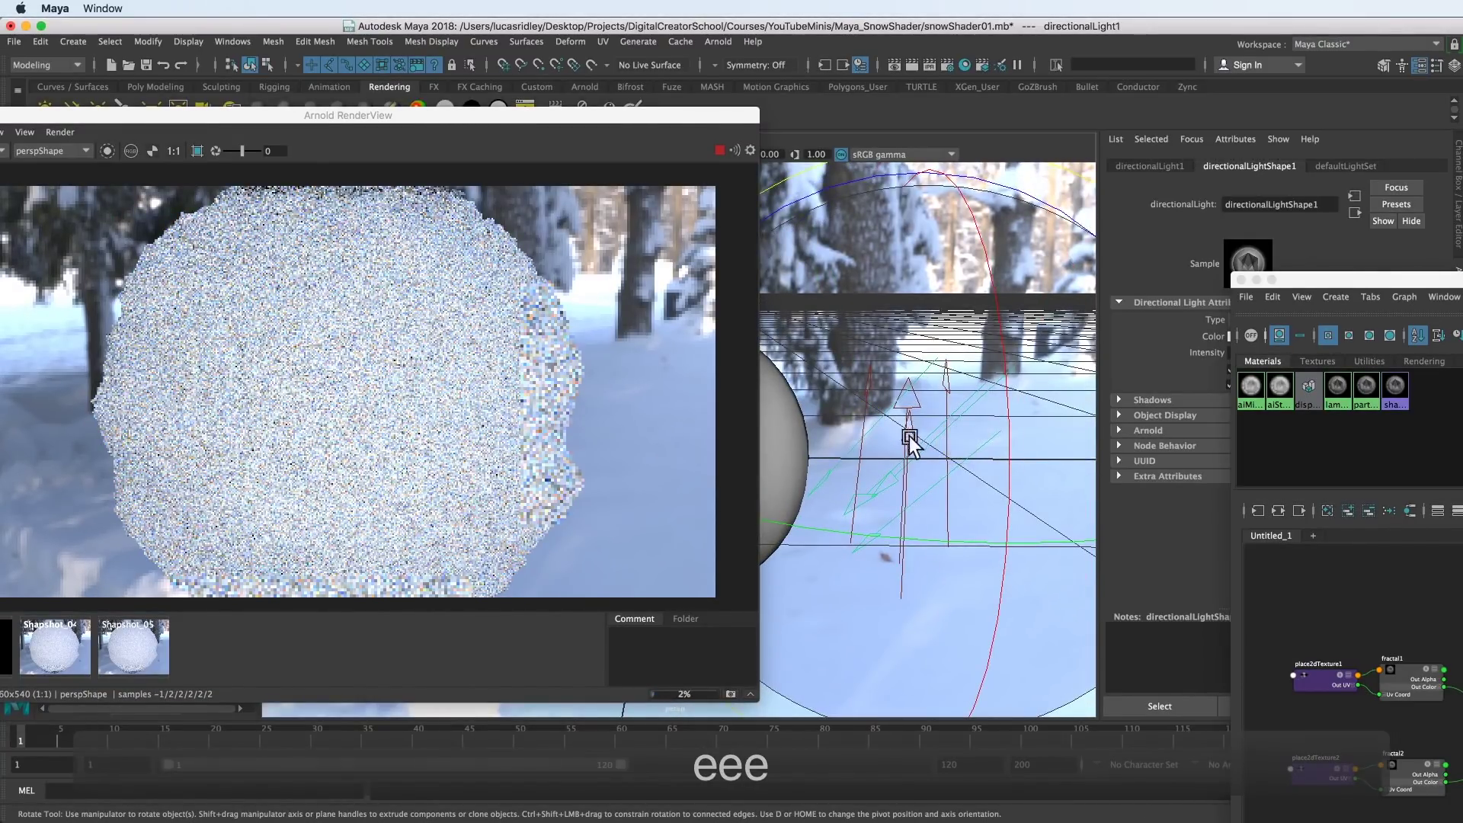
left_click_drag(907, 440, 947, 409)
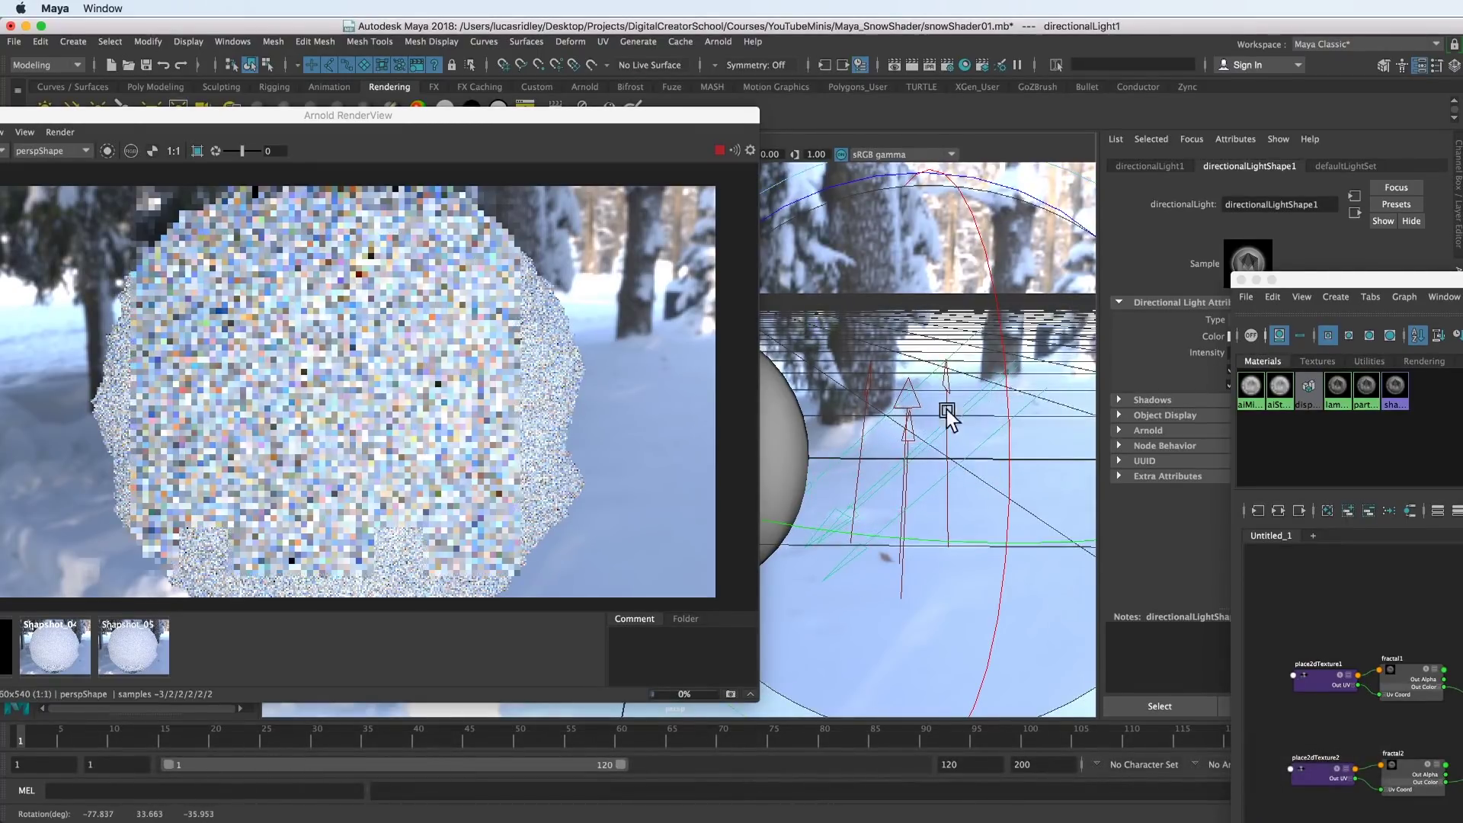
key("q")
scroll(929, 457, "up", 10)
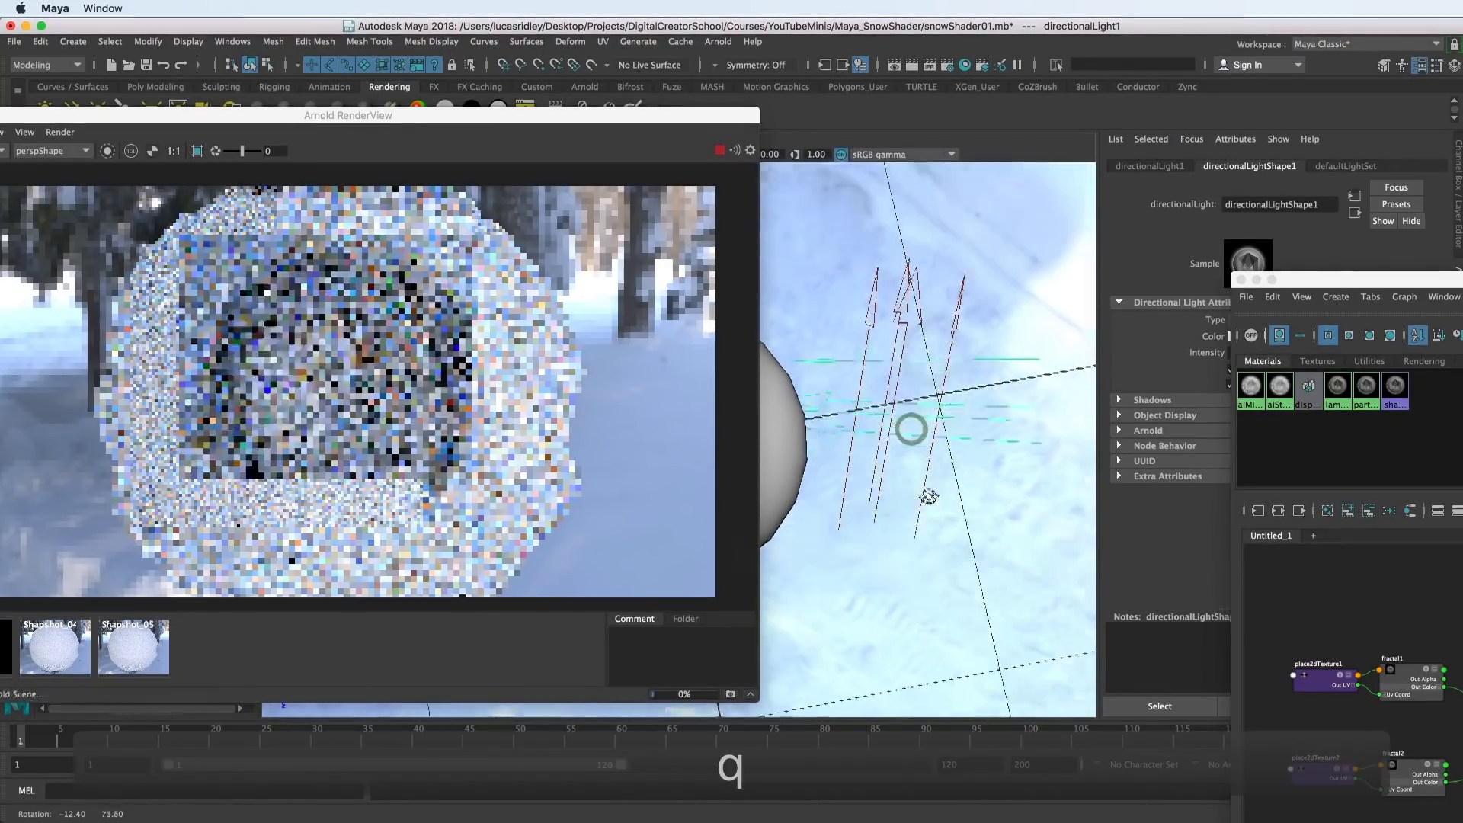
key("e")
left_click_drag(897, 460, 914, 352, "alt")
- Check the second directional light and sky dome, then reselect directionalLight1 with the Move tool
key("w")
left_click(863, 393)
left_click(911, 336)
left_click(930, 371)
key("w")
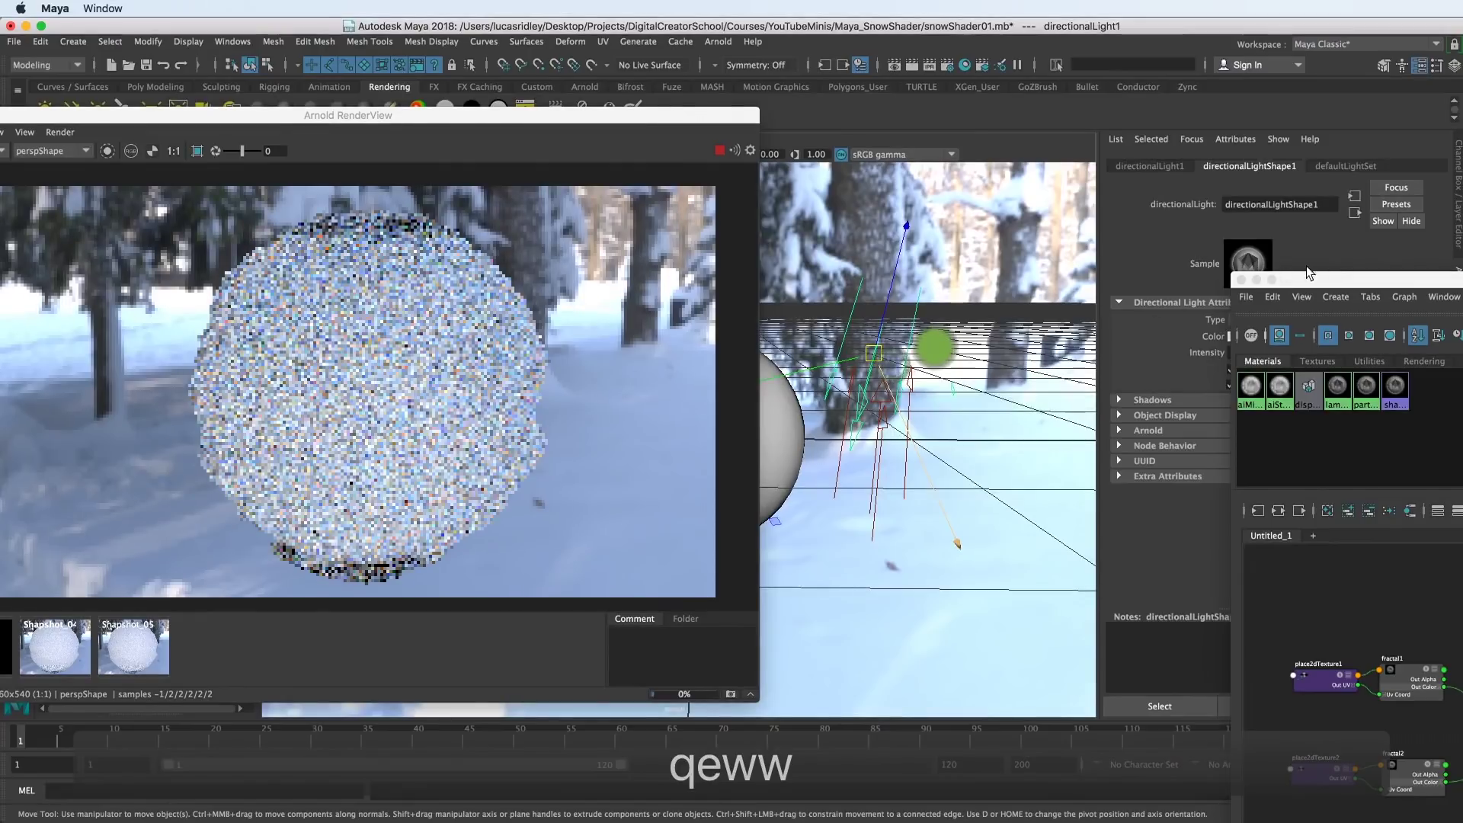
left_click_drag(1280, 280, 1462, 278)
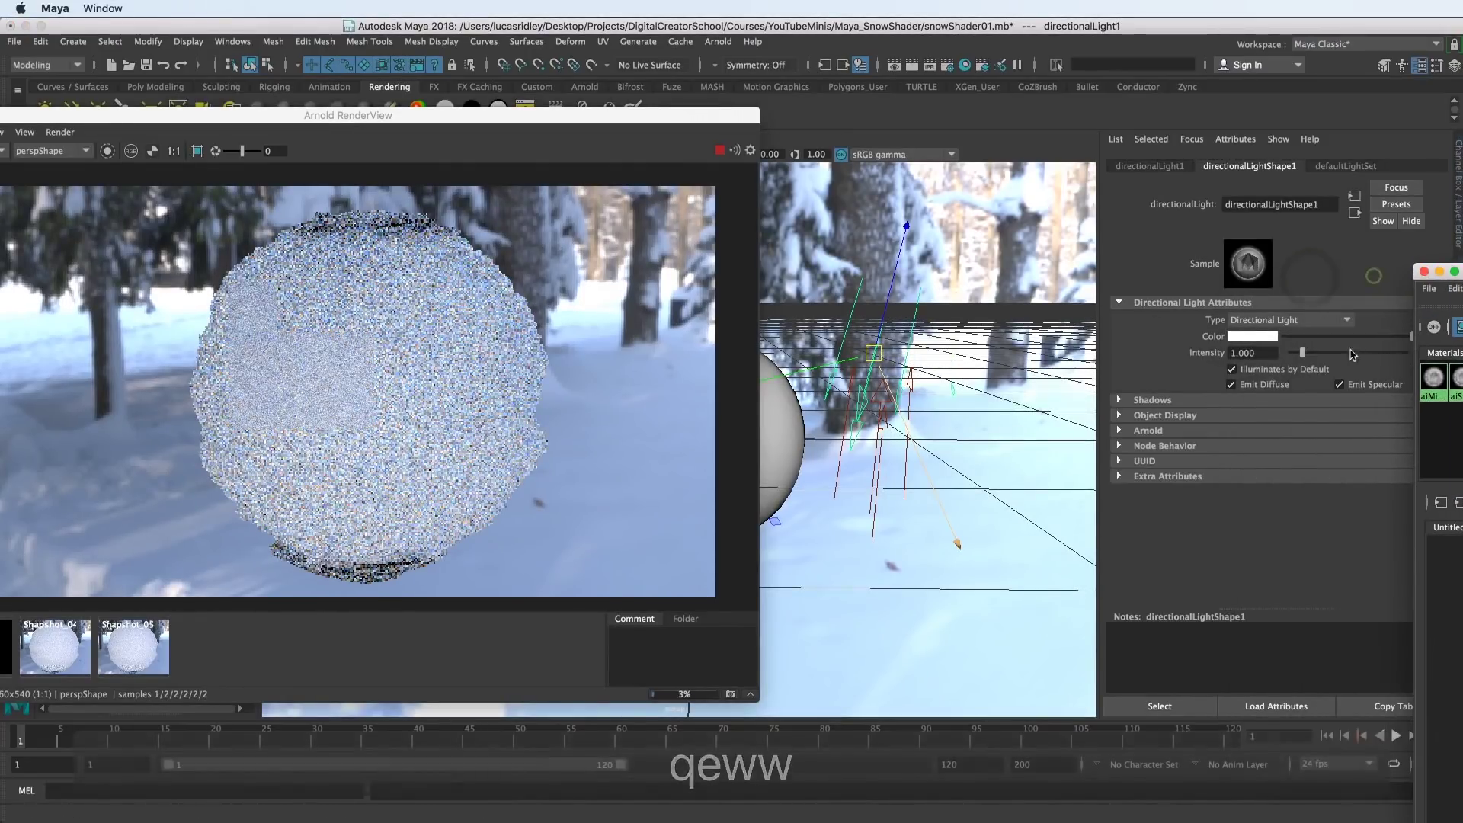
- Raise directionalLight1's Intensity to 6.486 and reposition the render window
left_click_drag(1300, 353, 1365, 355)
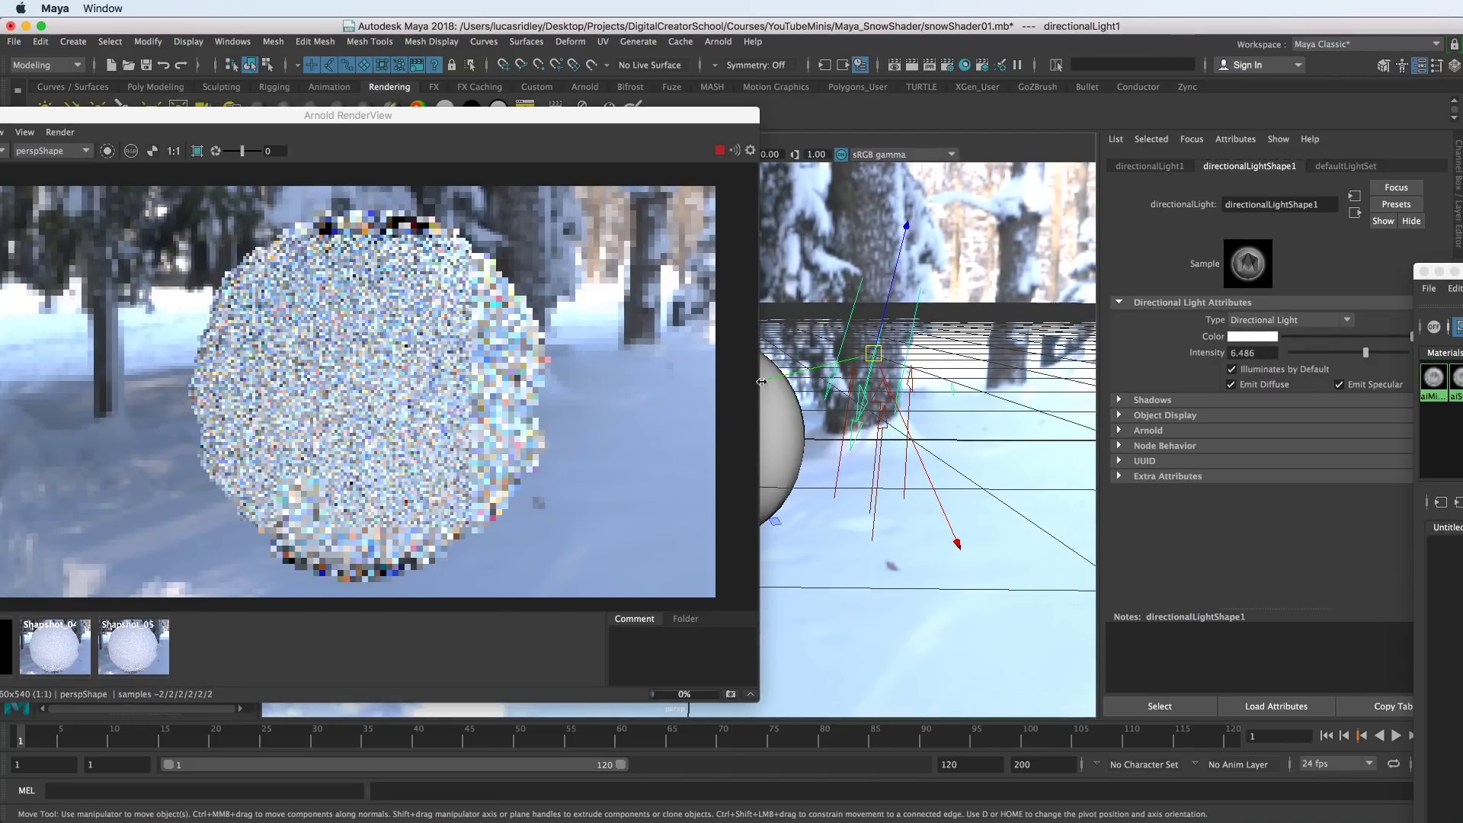
mouse_move(962, 402)
left_mouse_down("alt")
mouse_move(911, 392)
mouse_move(960, 379)
left_mouse_up("alt")
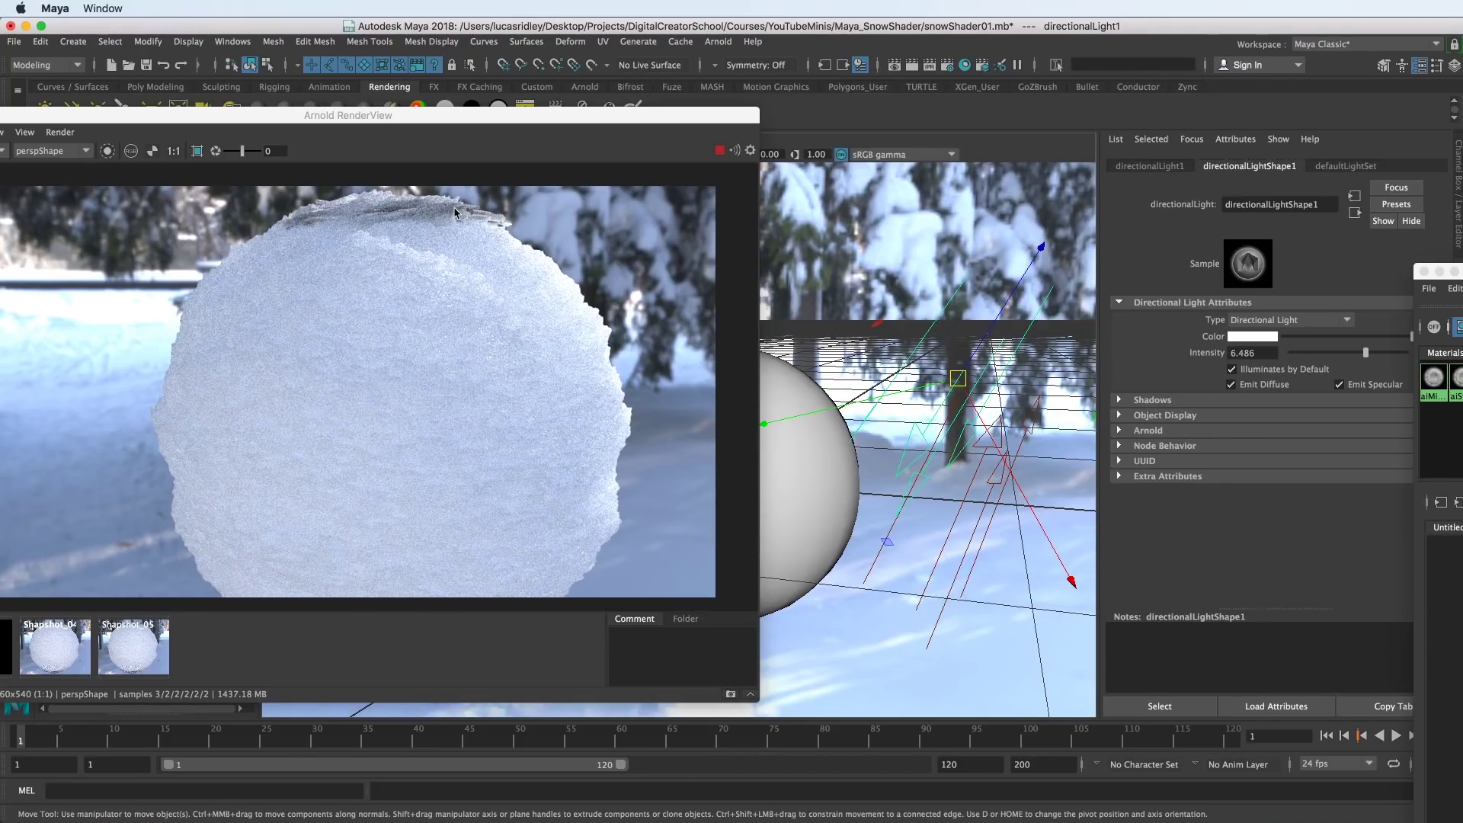
left_click_drag(429, 122, 528, 84)
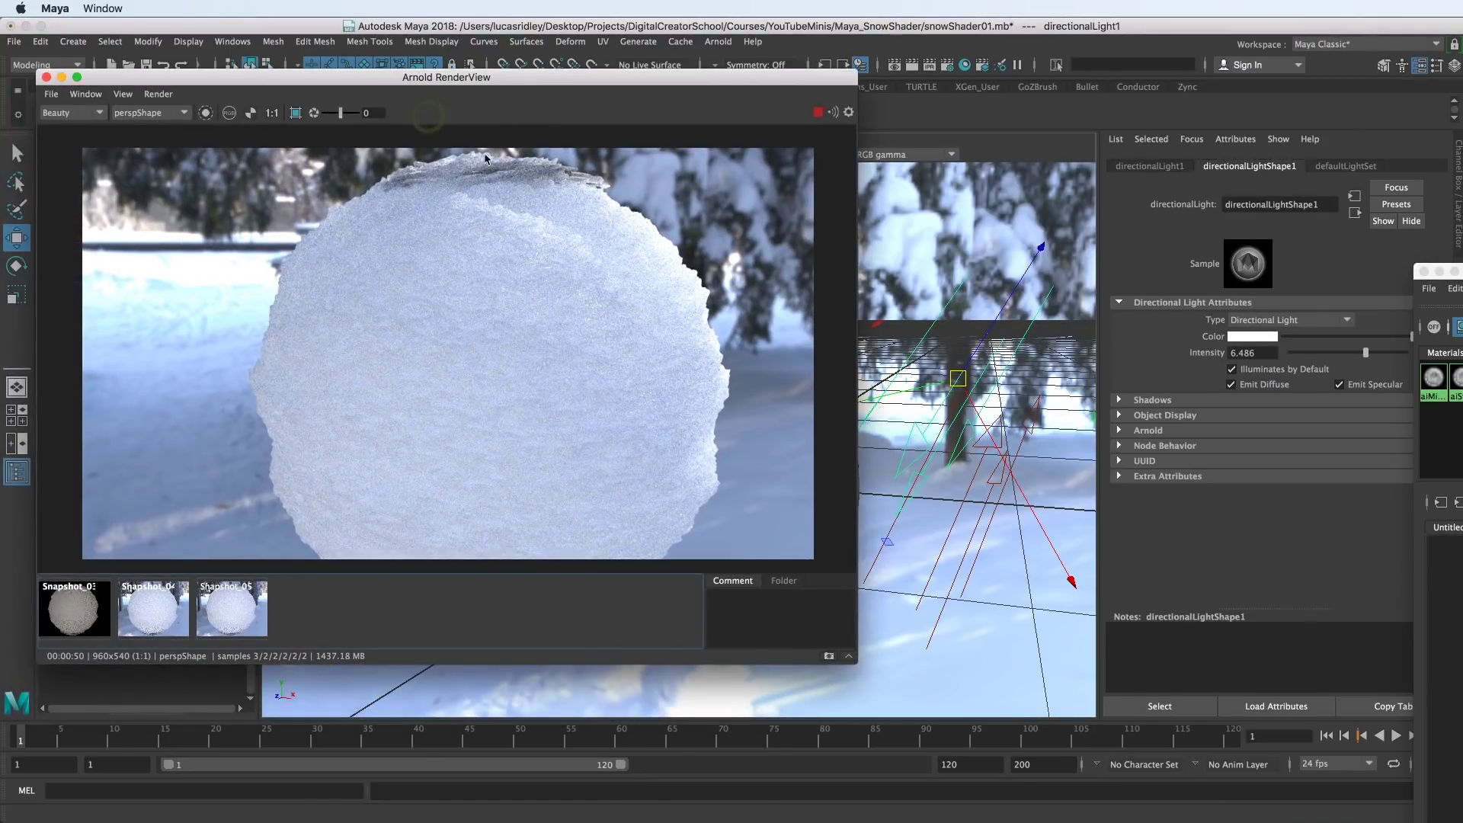
left_click_drag(516, 82, 395, 115)
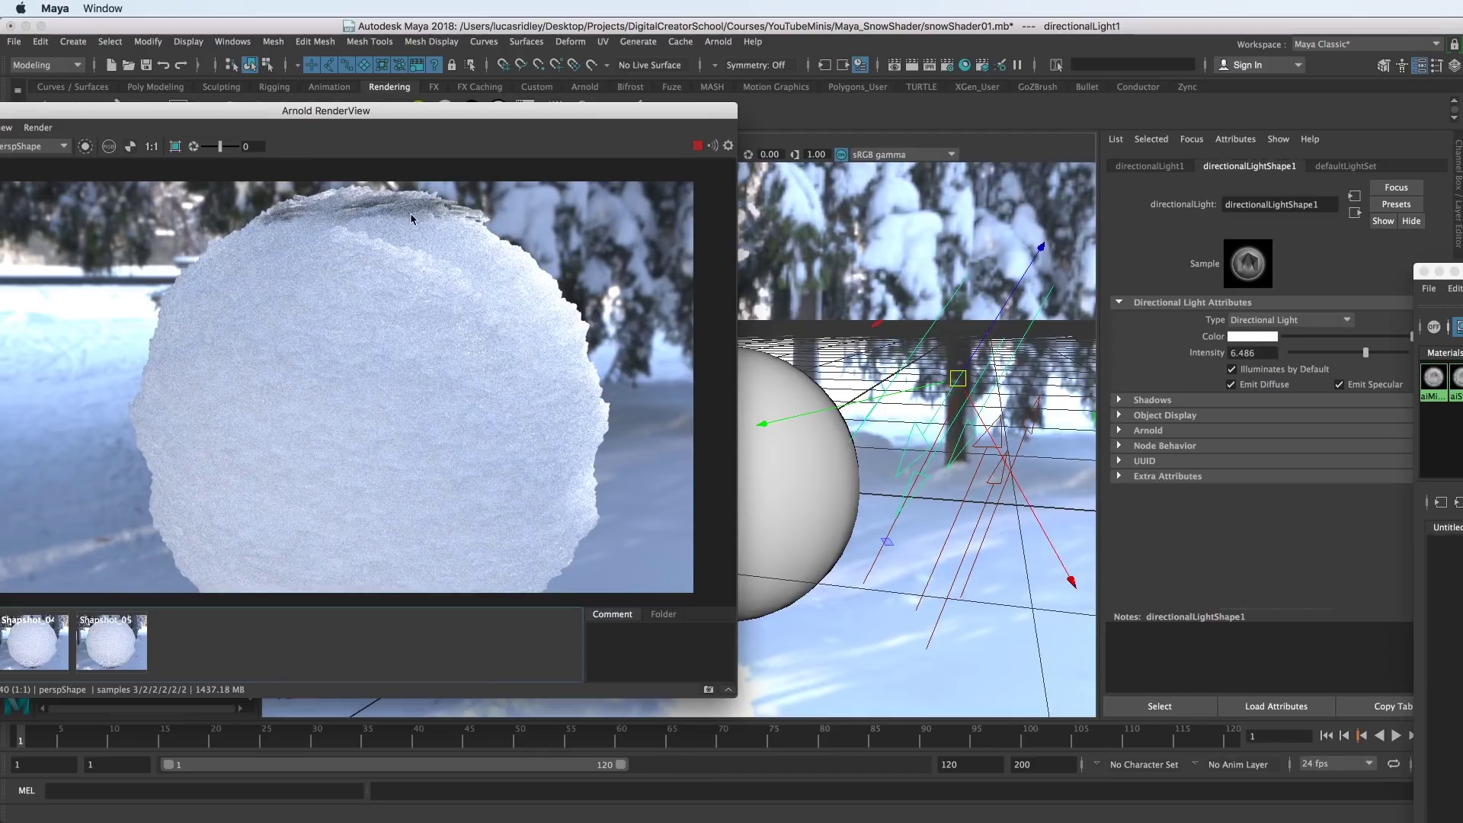
left_click_drag(416, 110, 487, 105)
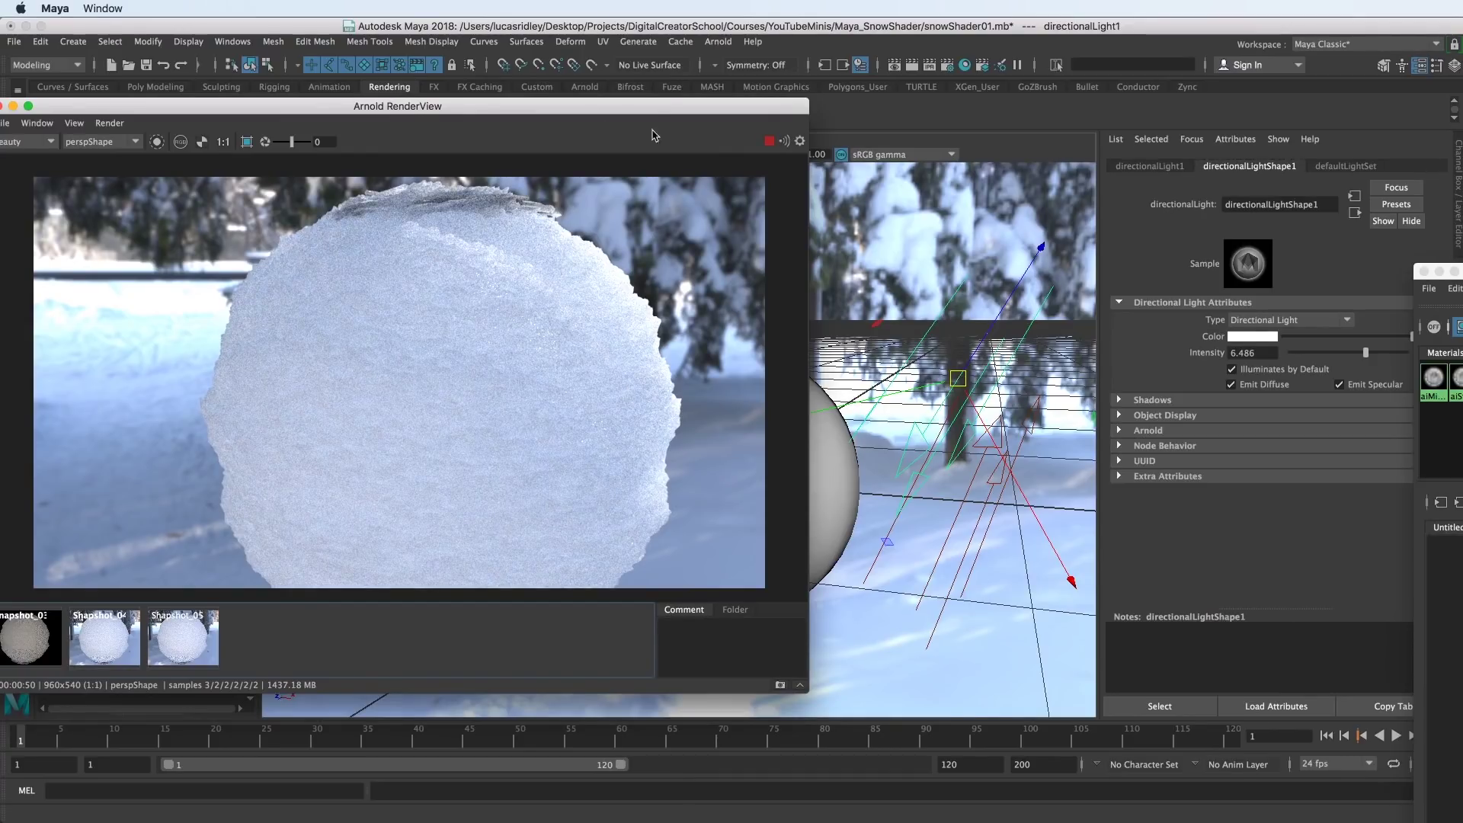
left_click_drag(655, 107, 802, 128)
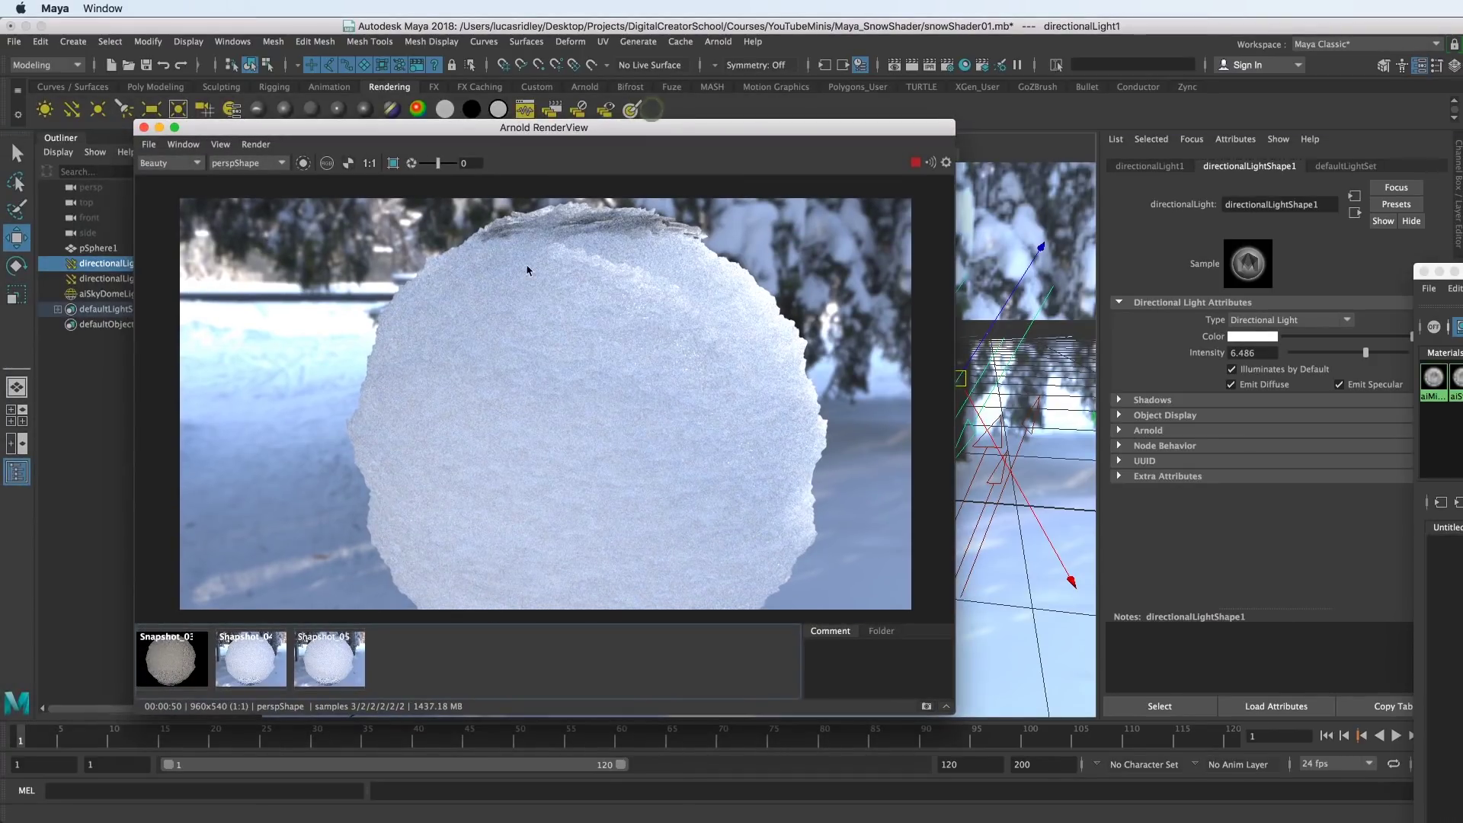
- Stop the IPR render and store a snapshot of the brighter snowball
left_click(915, 162)
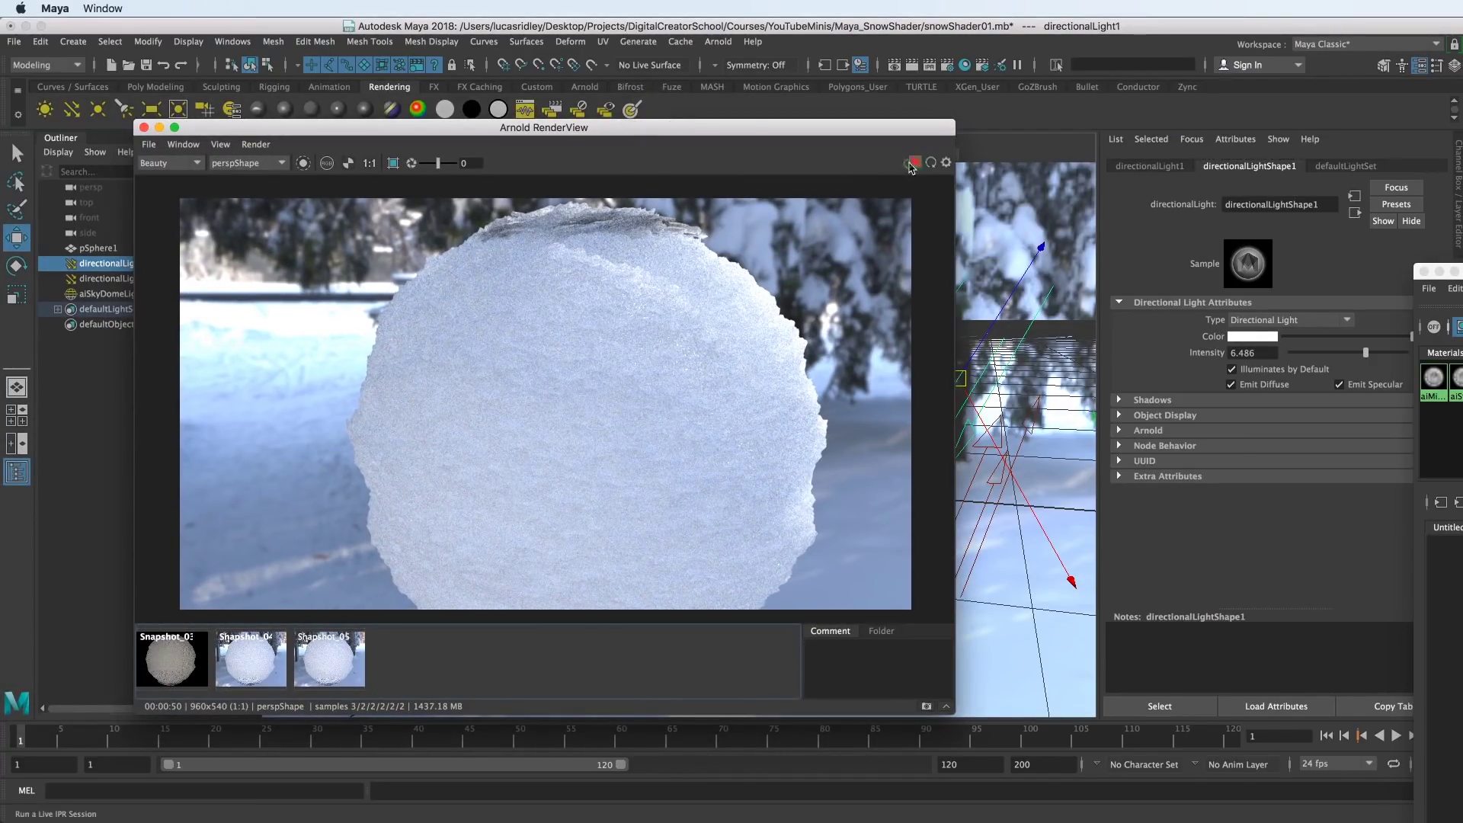
left_click(925, 707)
left_click_drag(304, 127, 720, 714)
- Add a polygon cube left of the sphere and a polygon torus to its right
left_click_drag(650, 447, 555, 417, "alt")
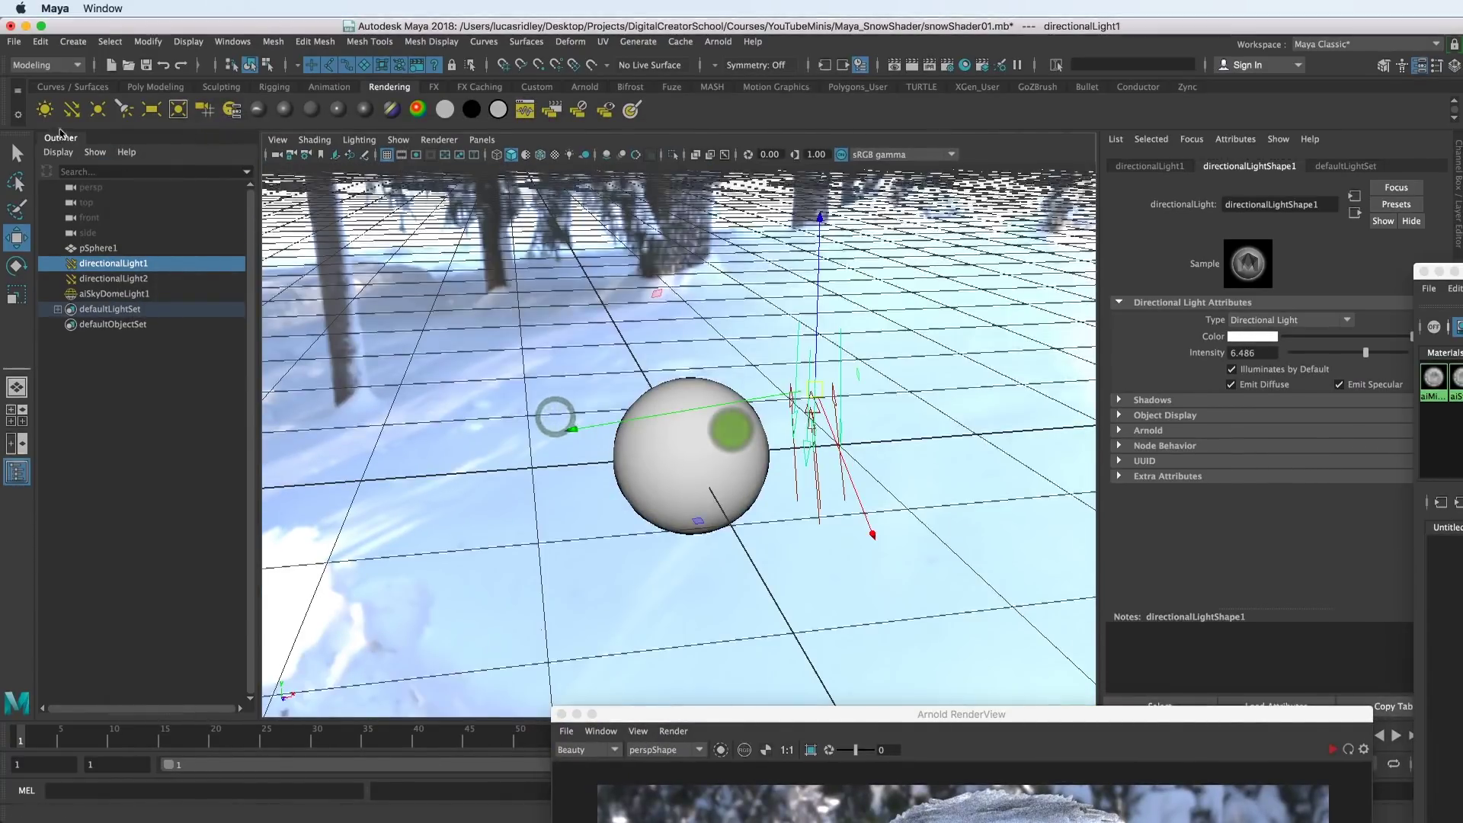
left_click(156, 87)
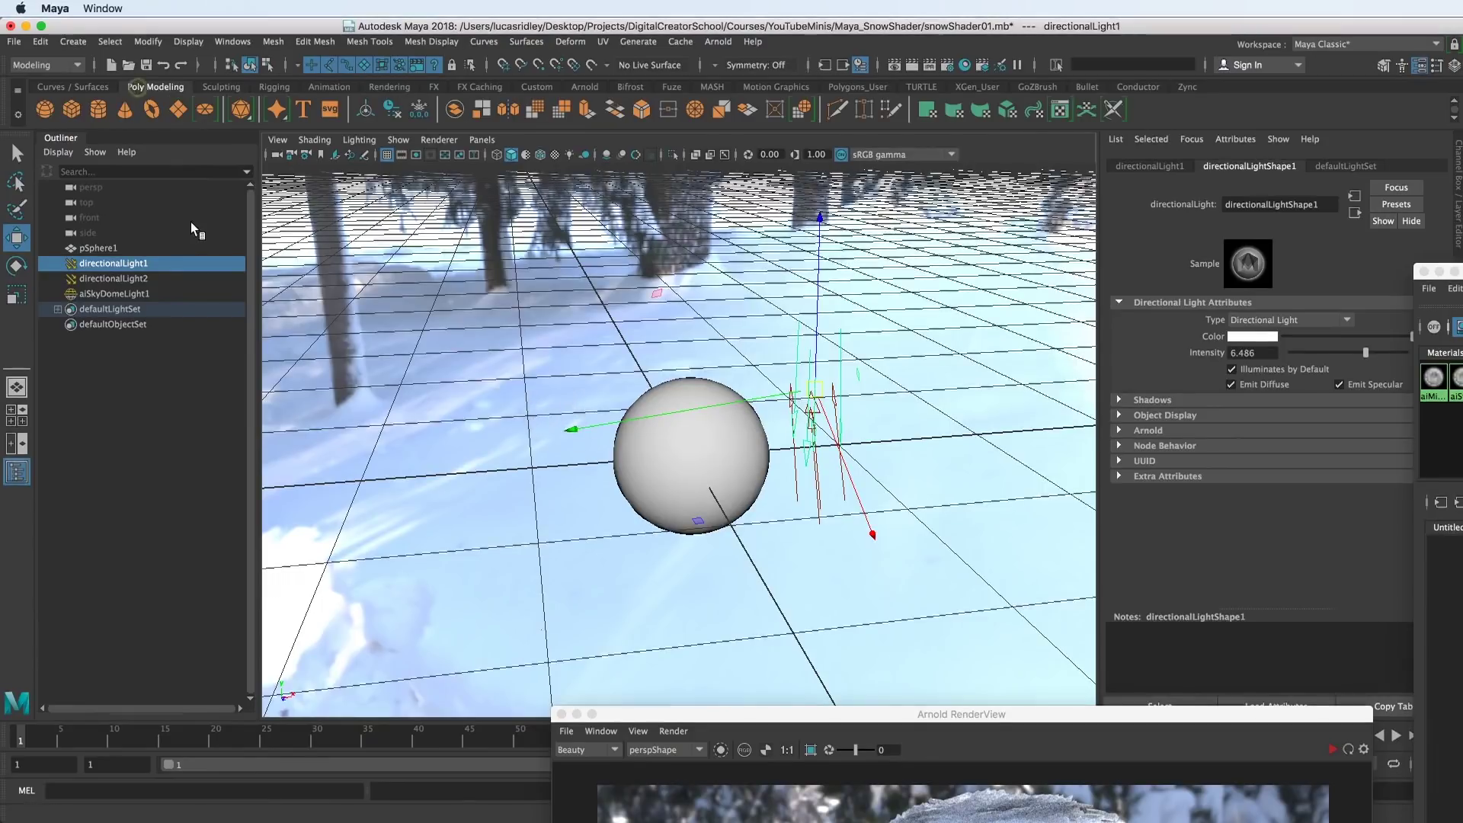
left_click(73, 112)
key("w")
left_click_drag(849, 467, 546, 467)
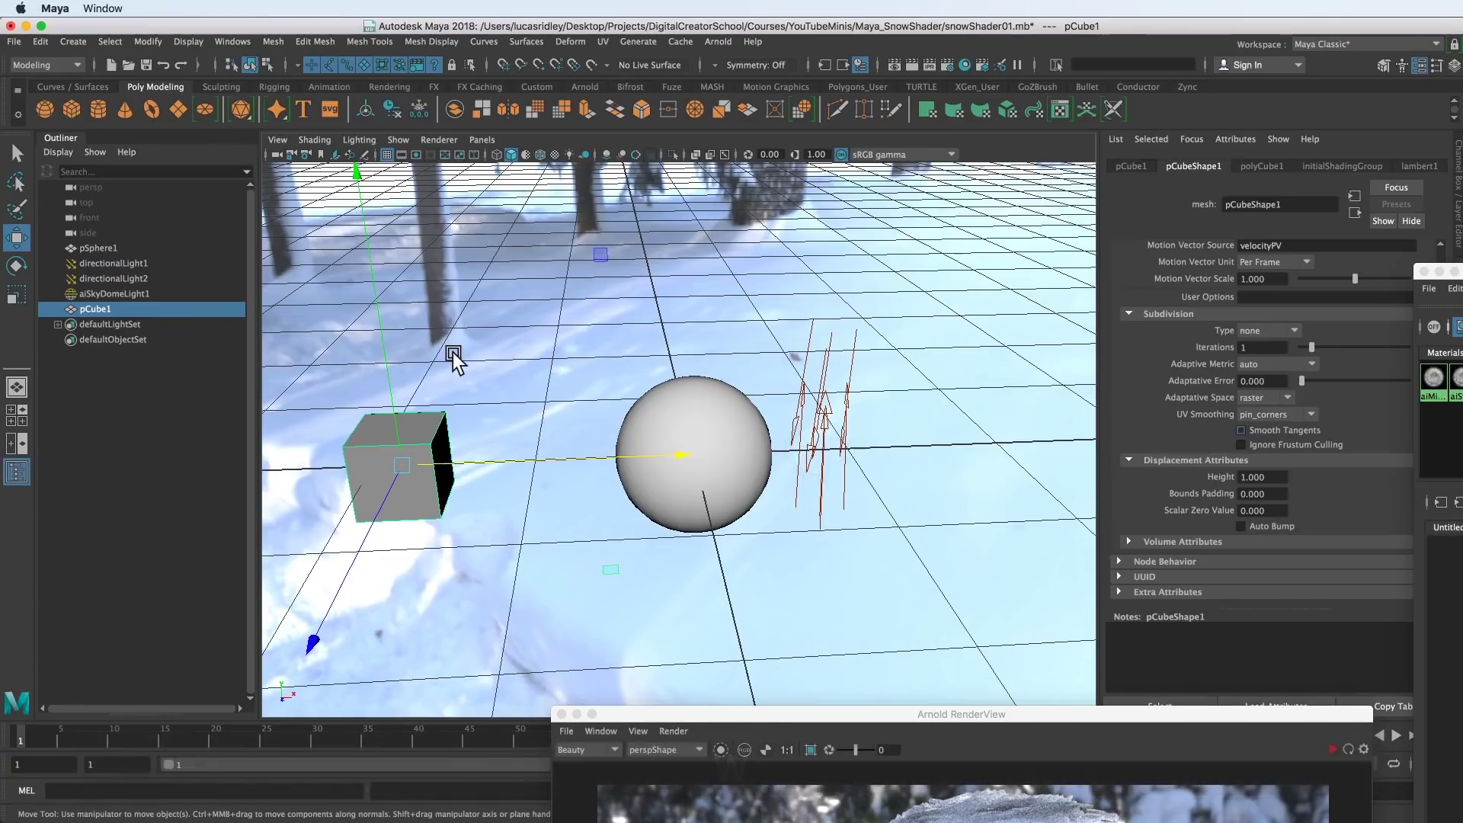
left_click(152, 109)
middle_click_drag(731, 483, 1025, 467)
- Scale the torus down to about 0.58 and the cube to about 0.77
key("r")
left_click_drag(966, 490, 914, 465, "alt")
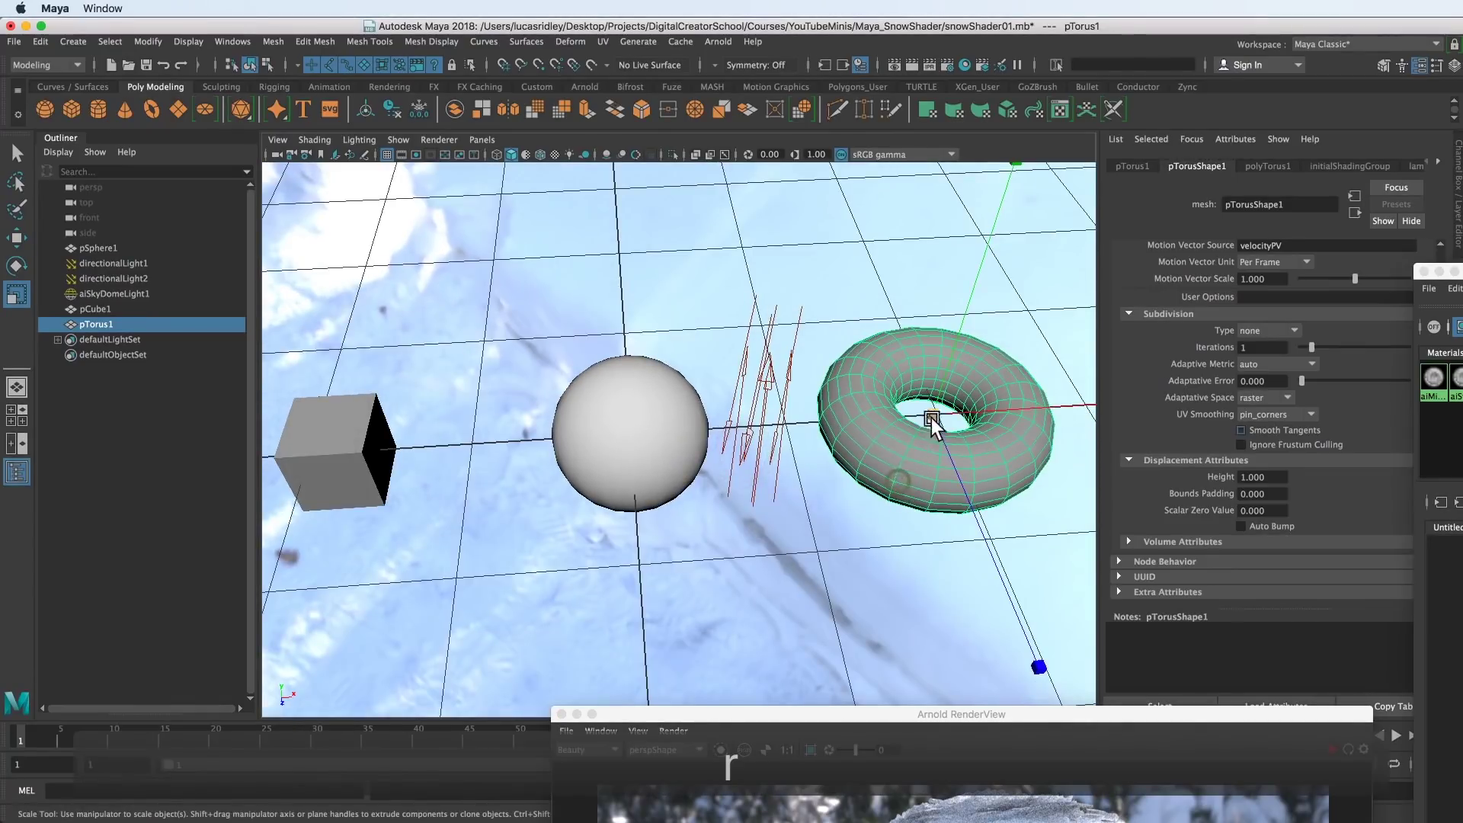
left_click_drag(924, 415, 829, 479)
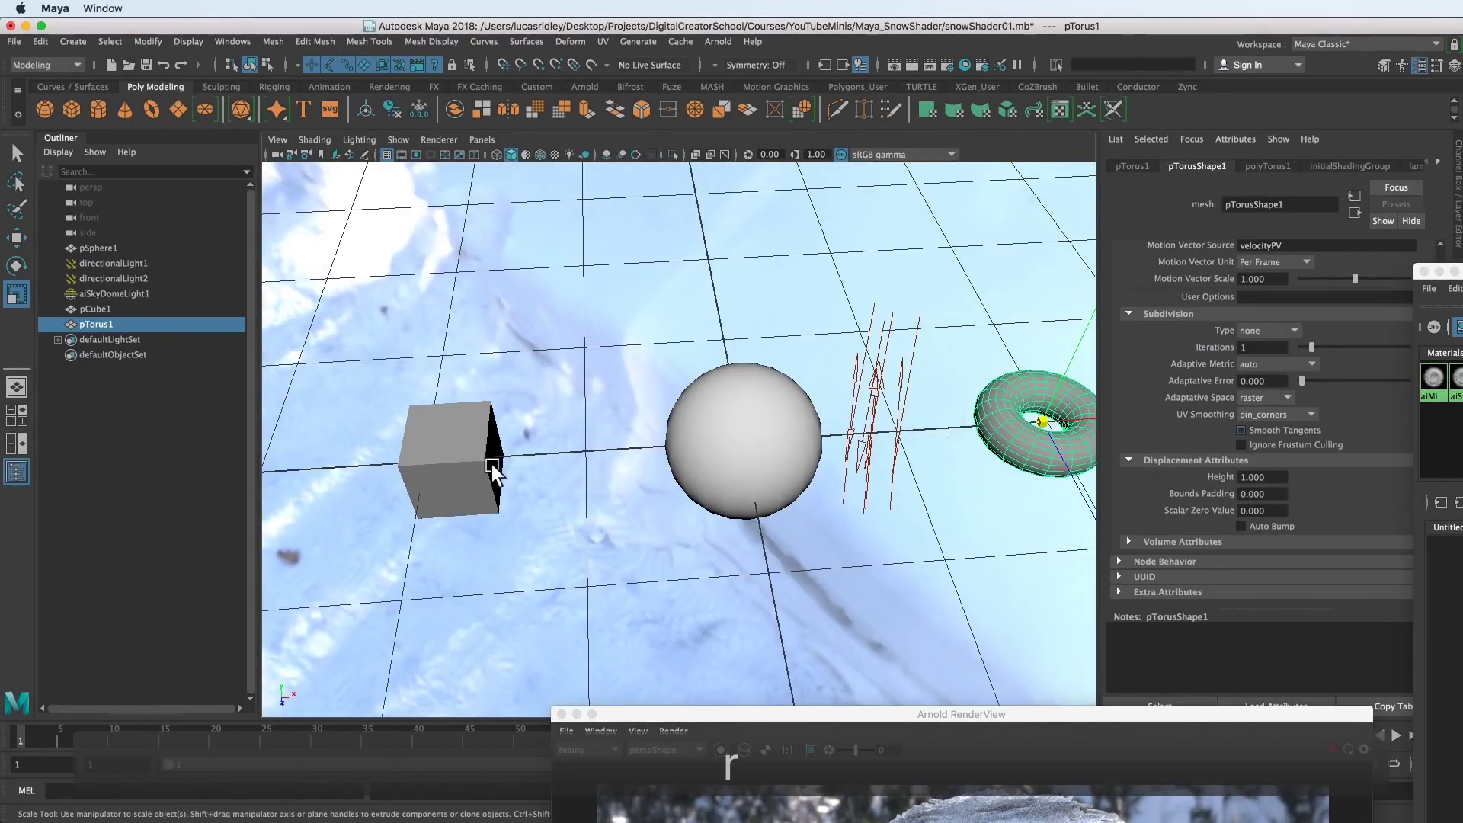
left_click(460, 434)
key("e")
key("r")
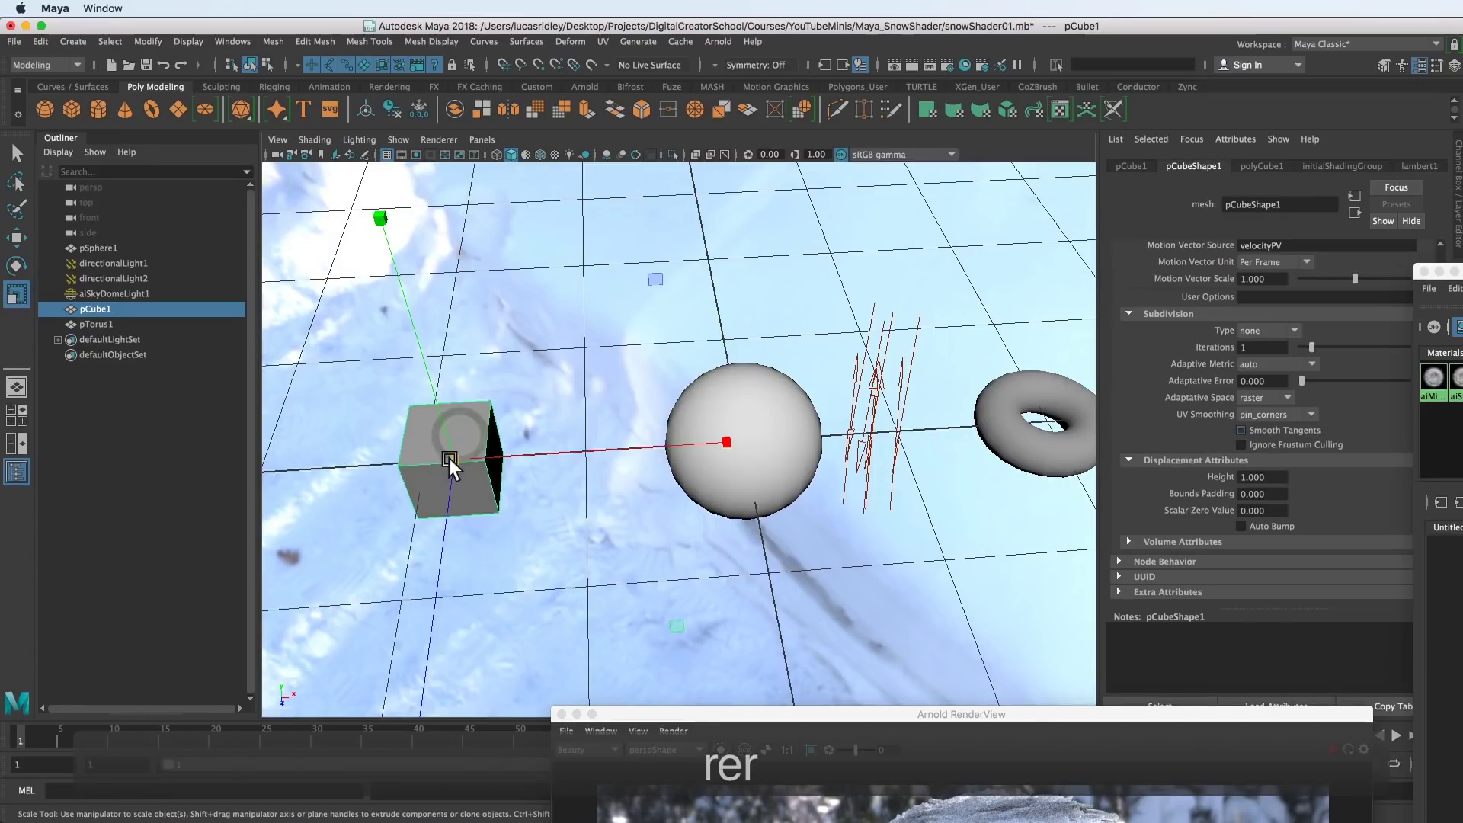
left_click_drag(450, 459, 443, 455)
middle_click_drag(817, 408, 671, 418, "alt")
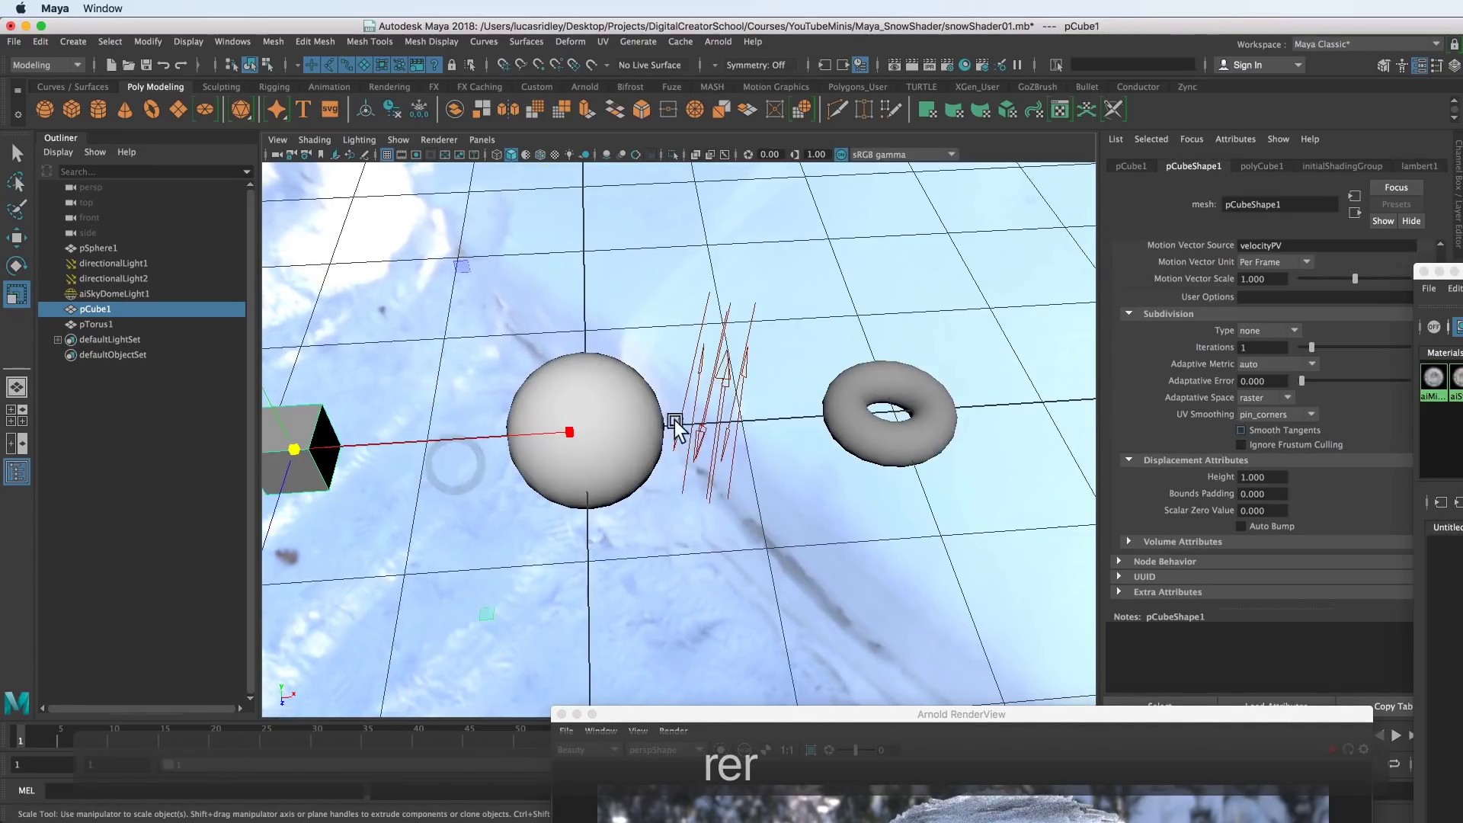
left_click_drag(884, 415, 805, 455, "alt")
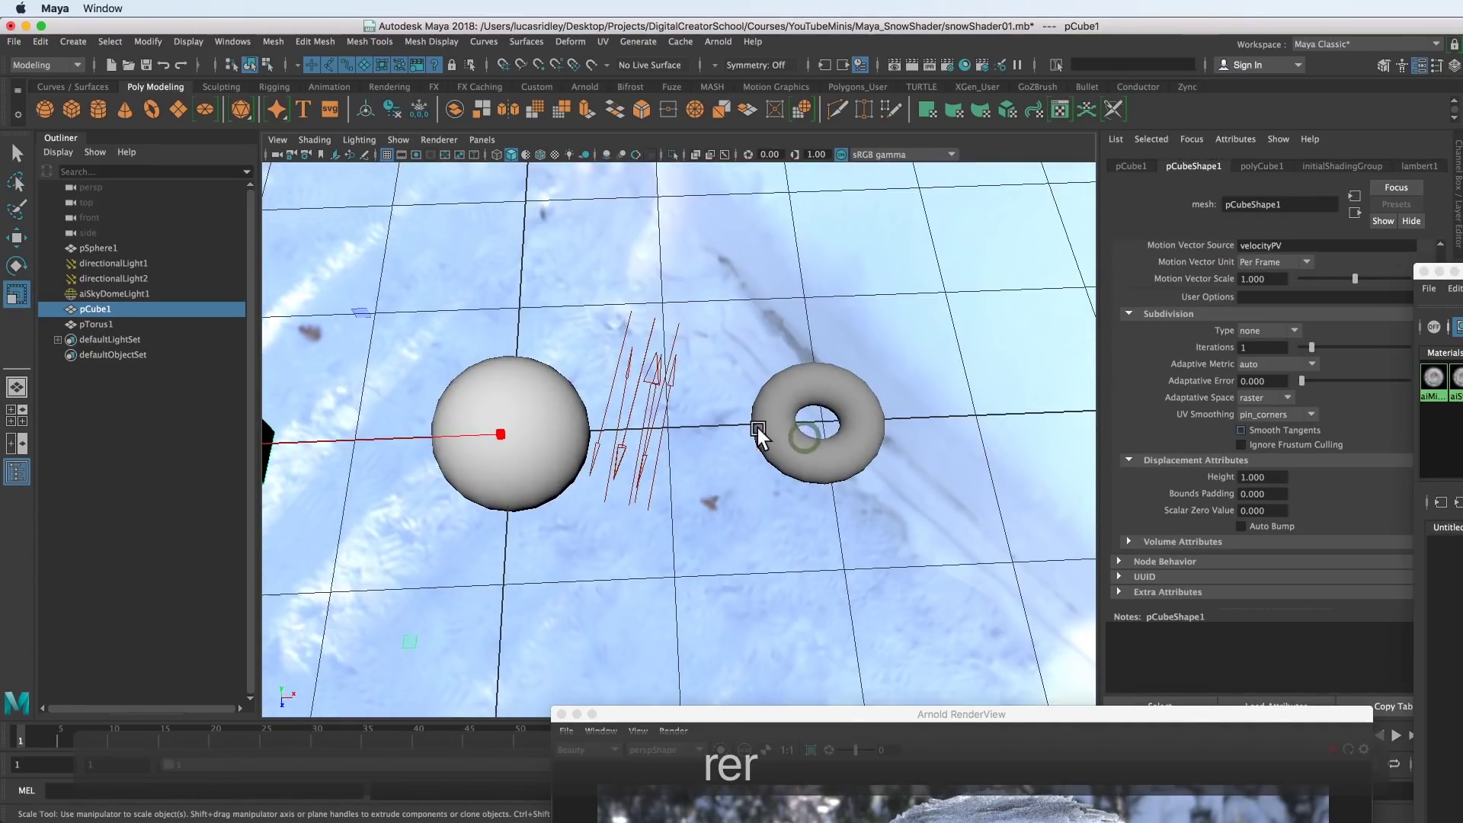
- Set the torus's Arnold subdivision type to catclark
left_click(854, 445)
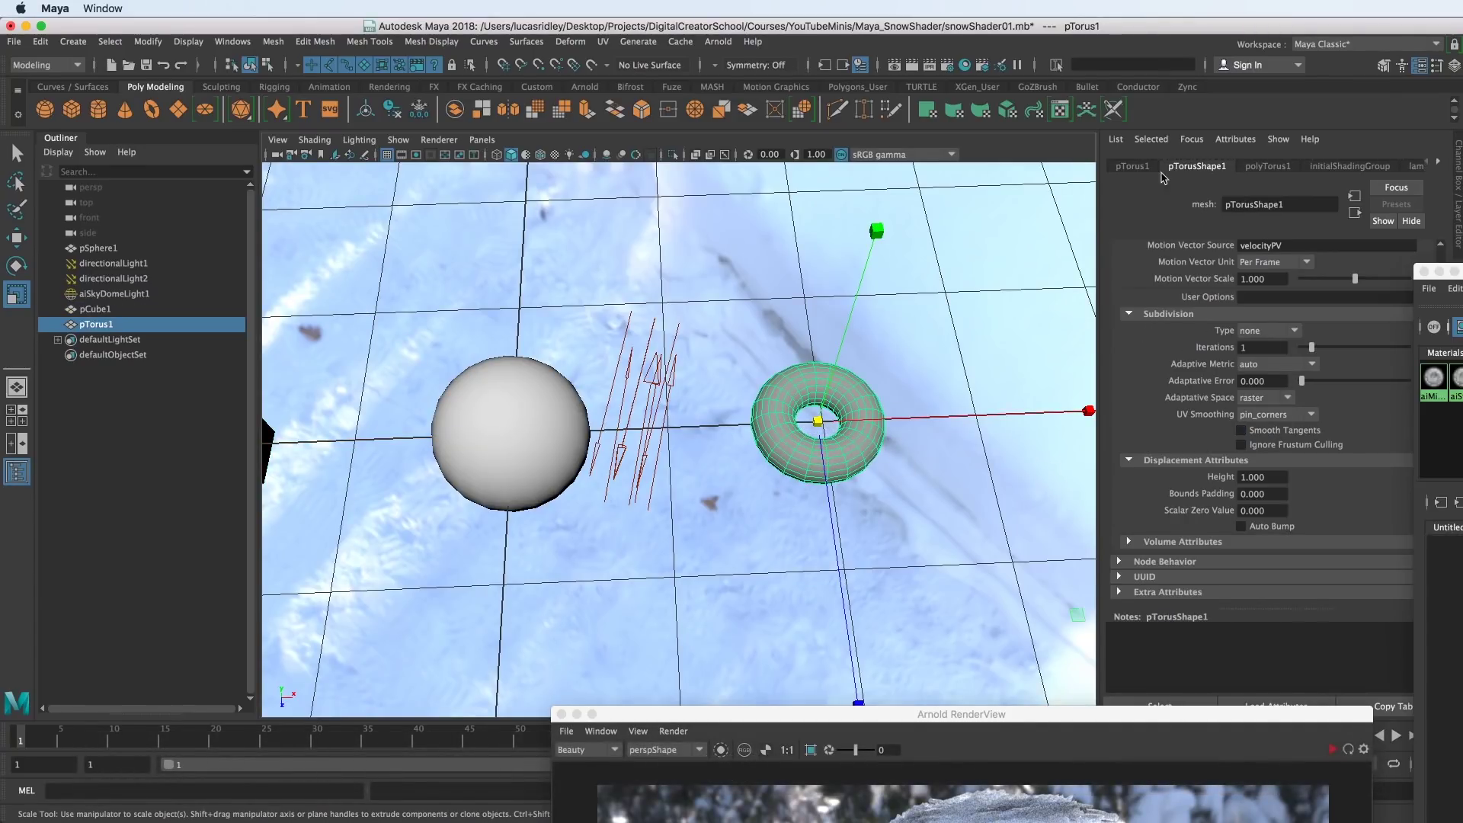
left_click(1288, 331)
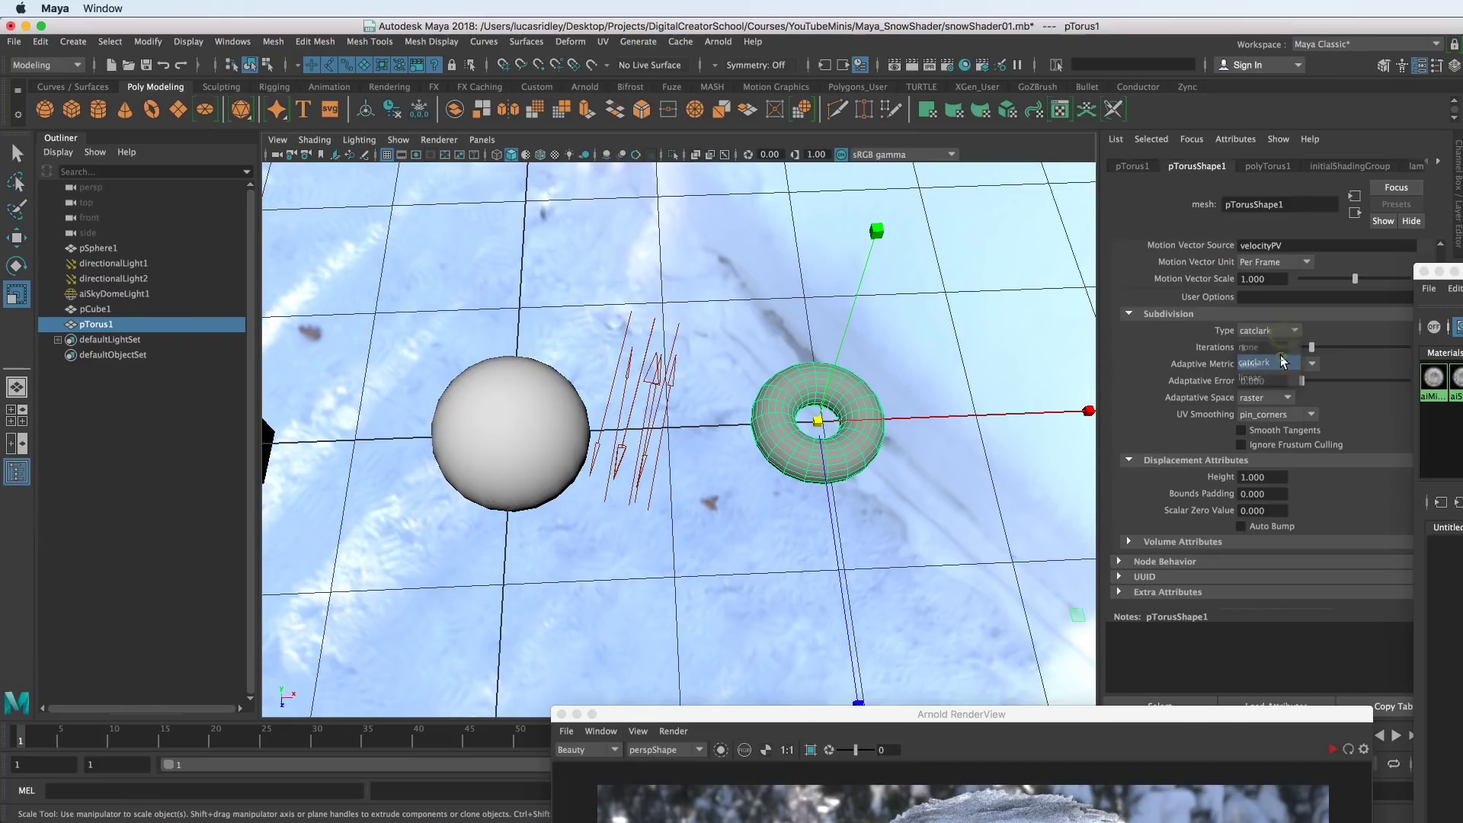
left_click(1282, 348)
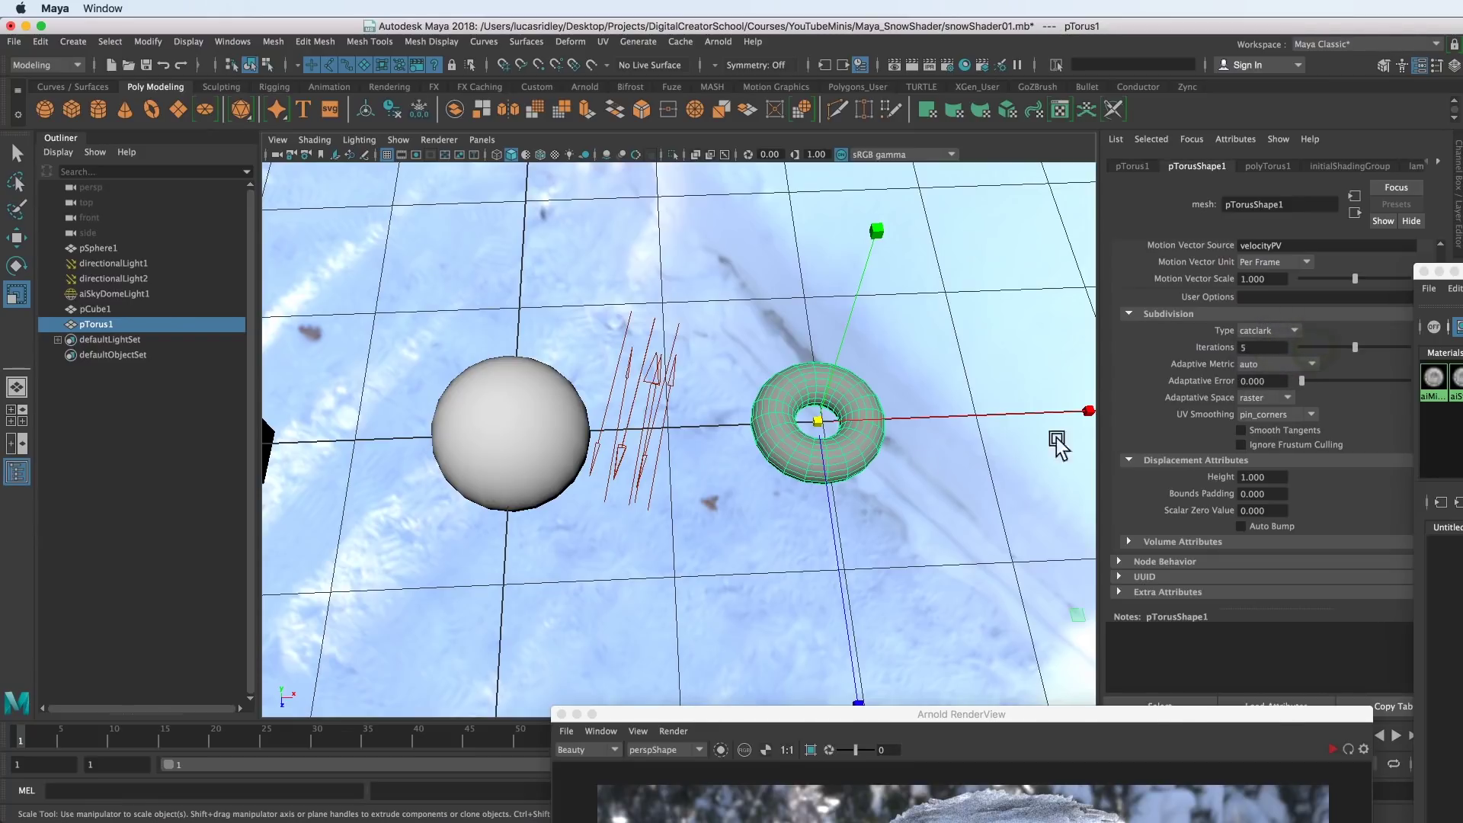
- Select the cube and set polyCube1 subdivisions width, height and depth to 3
left_click_drag(792, 476, 876, 467, "alt")
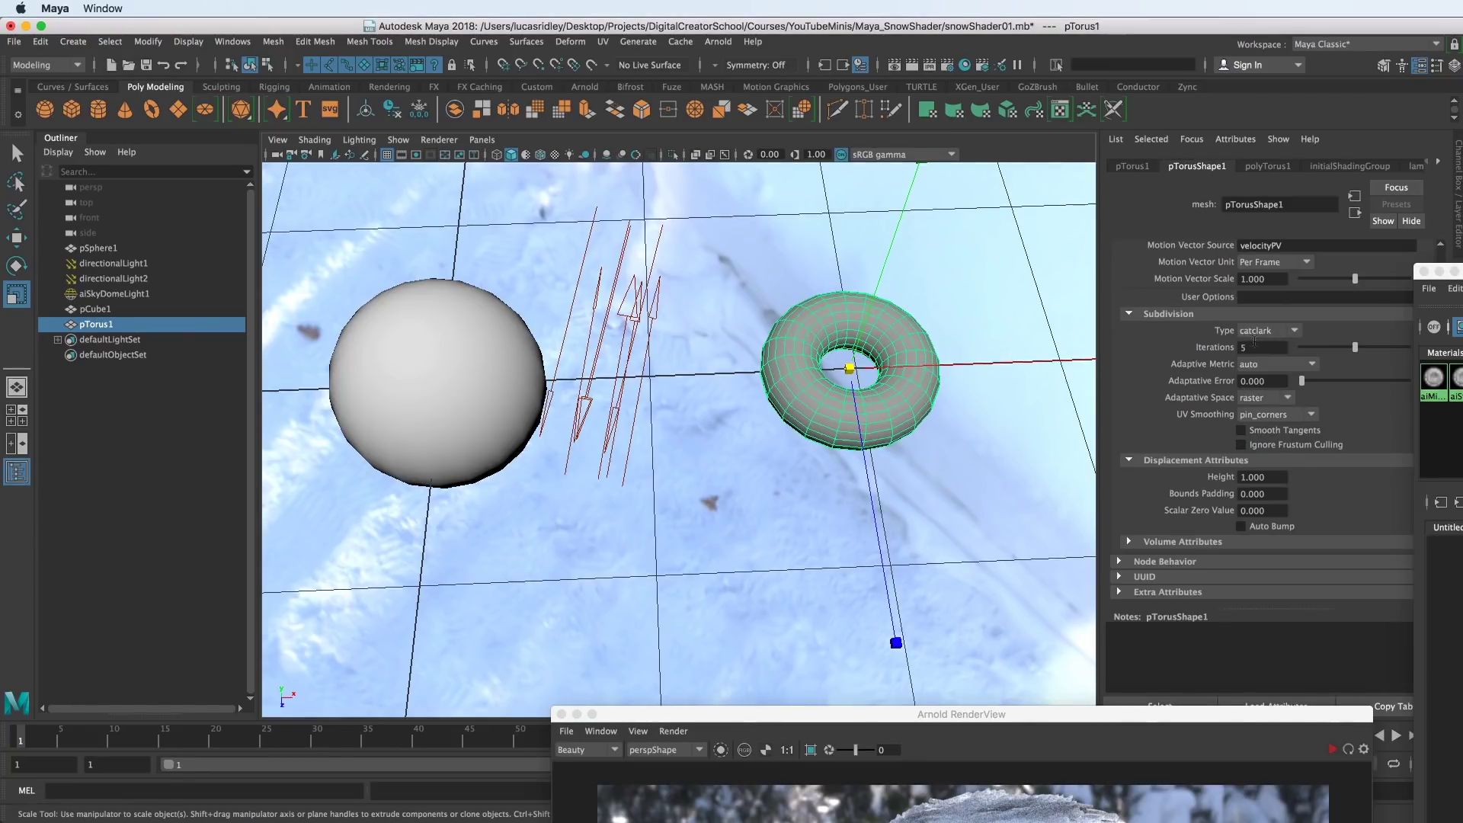
middle_click_drag(582, 483, 937, 499, "alt")
left_click_drag(571, 496, 633, 490, "alt")
left_click(542, 486)
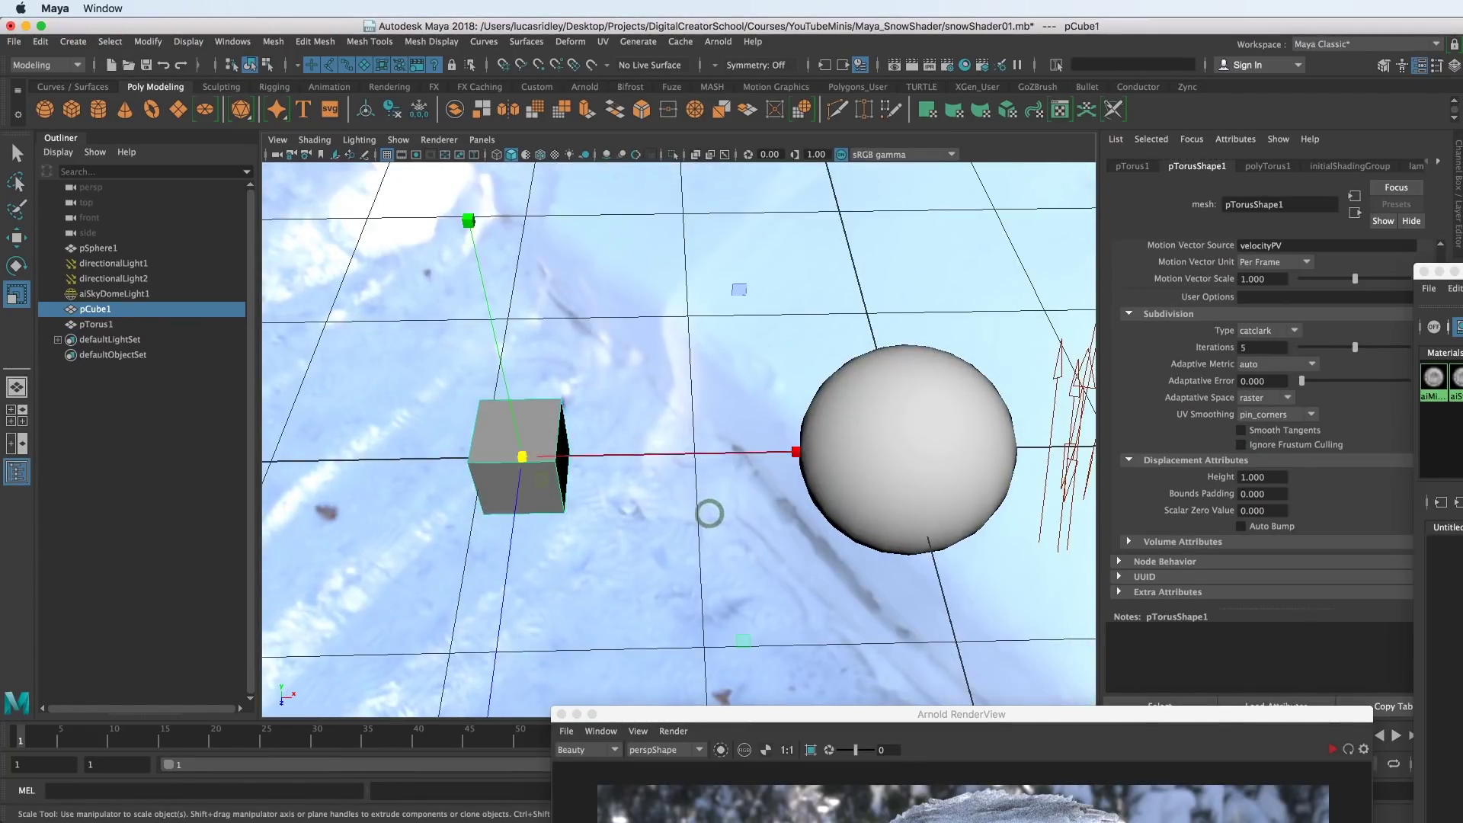
left_click_drag(542, 485, 581, 516, "alt")
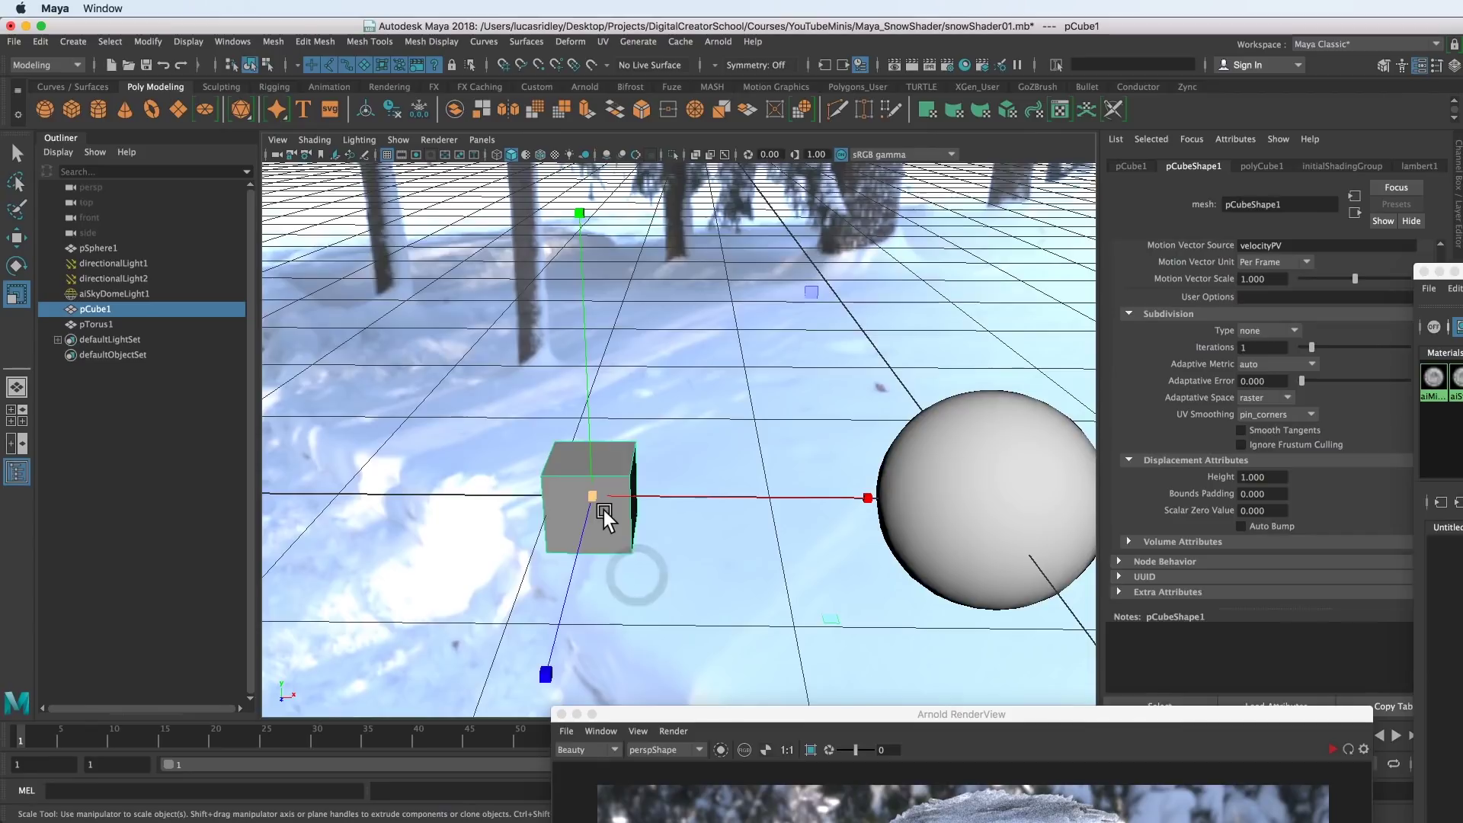
left_click(1454, 66)
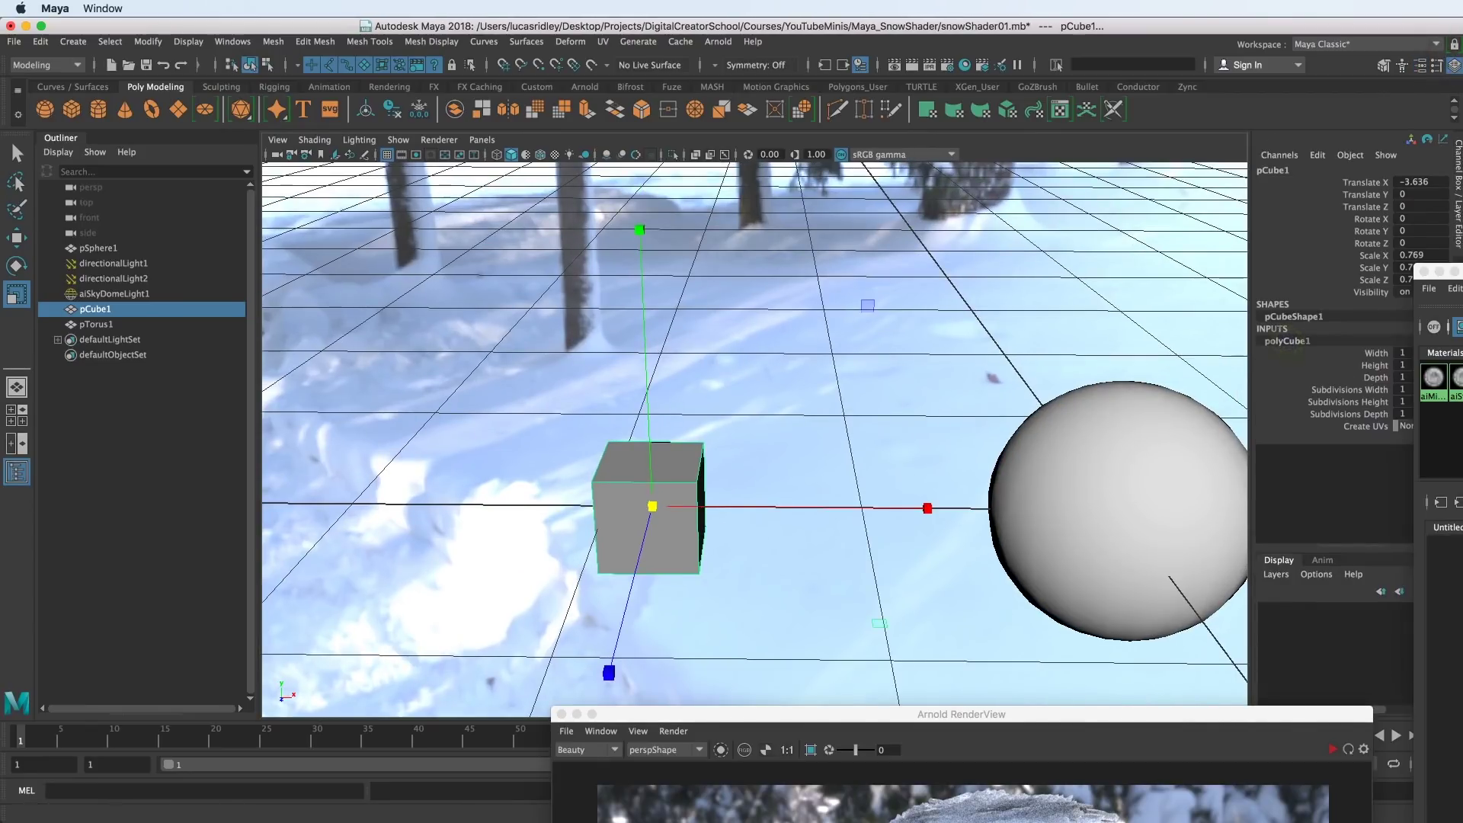
left_click_drag(1350, 389, 1349, 413)
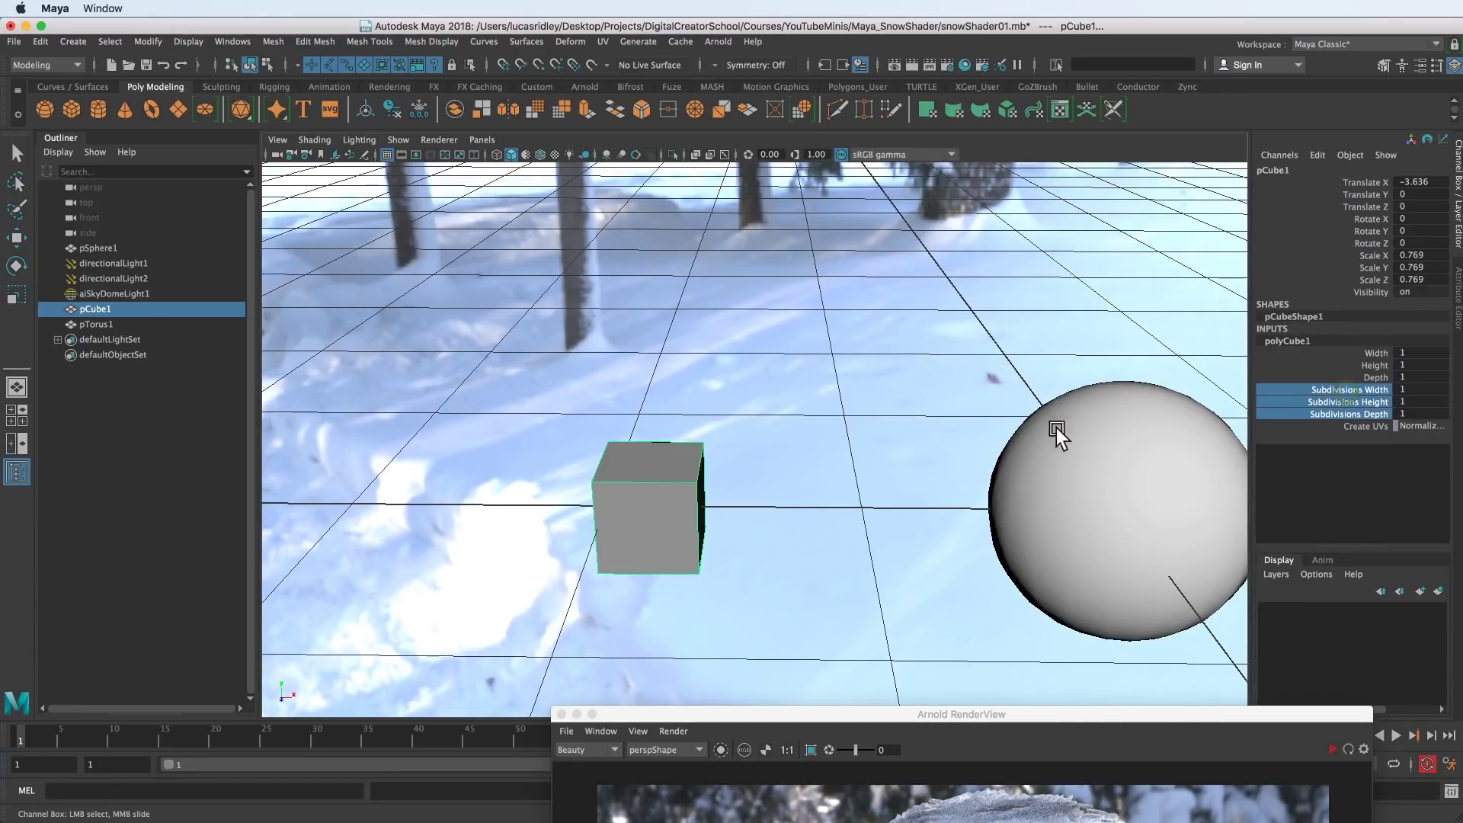
middle_click_drag(834, 433, 850, 436)
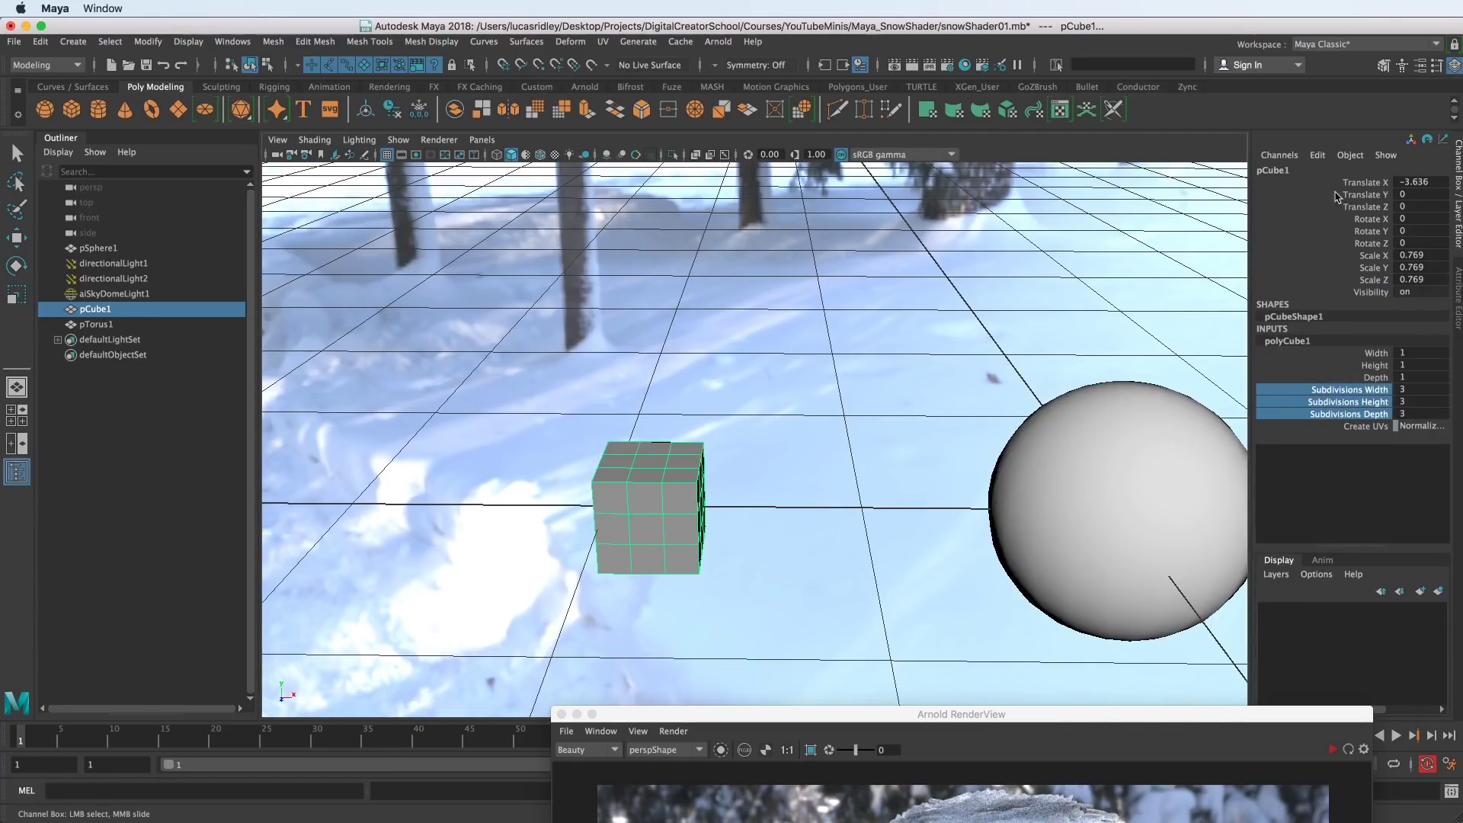
- Give the cube Arnold catclark subdivision with 5 iterations
left_click(1420, 65)
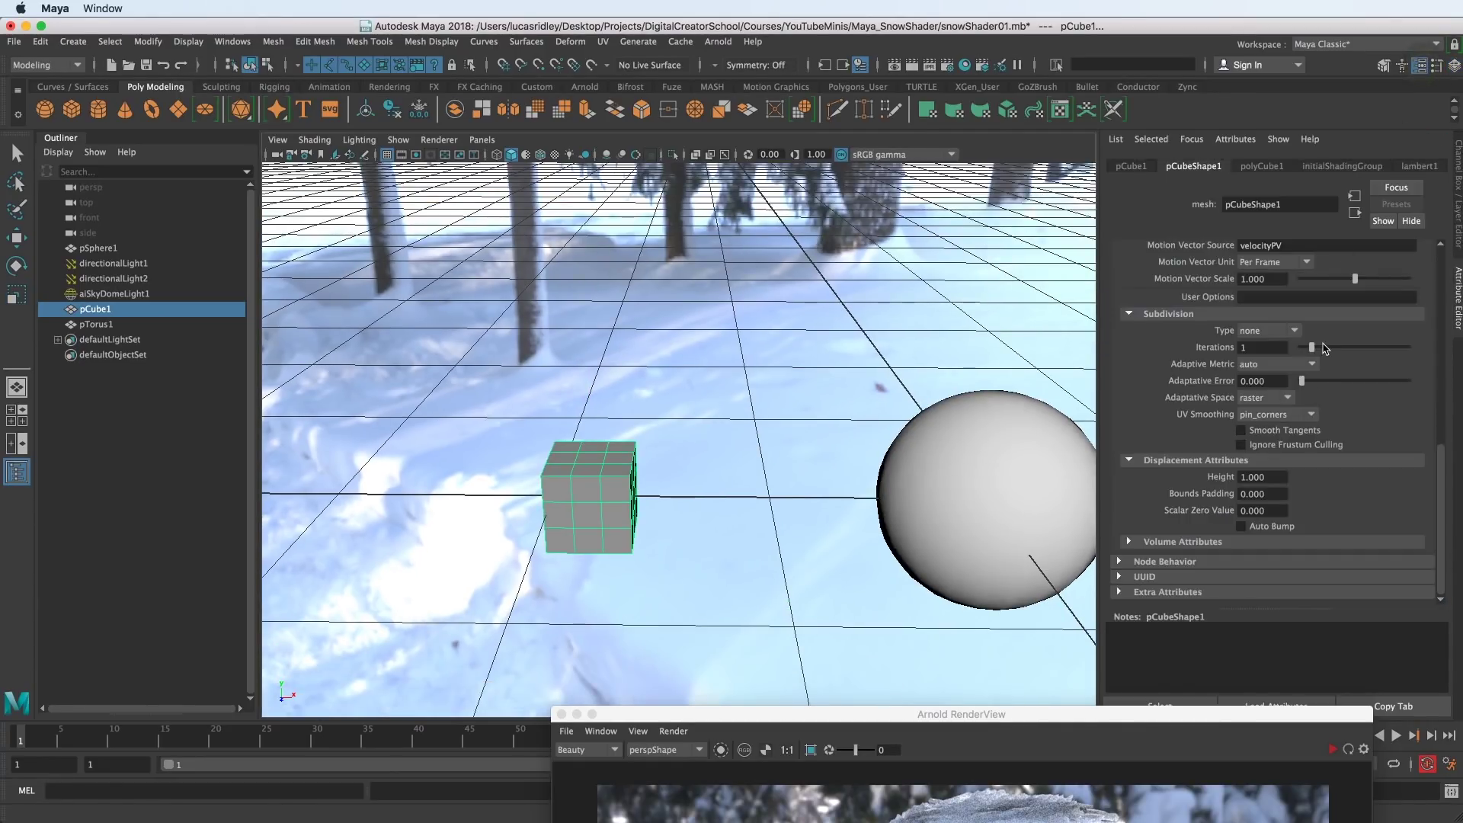
left_click(1268, 330)
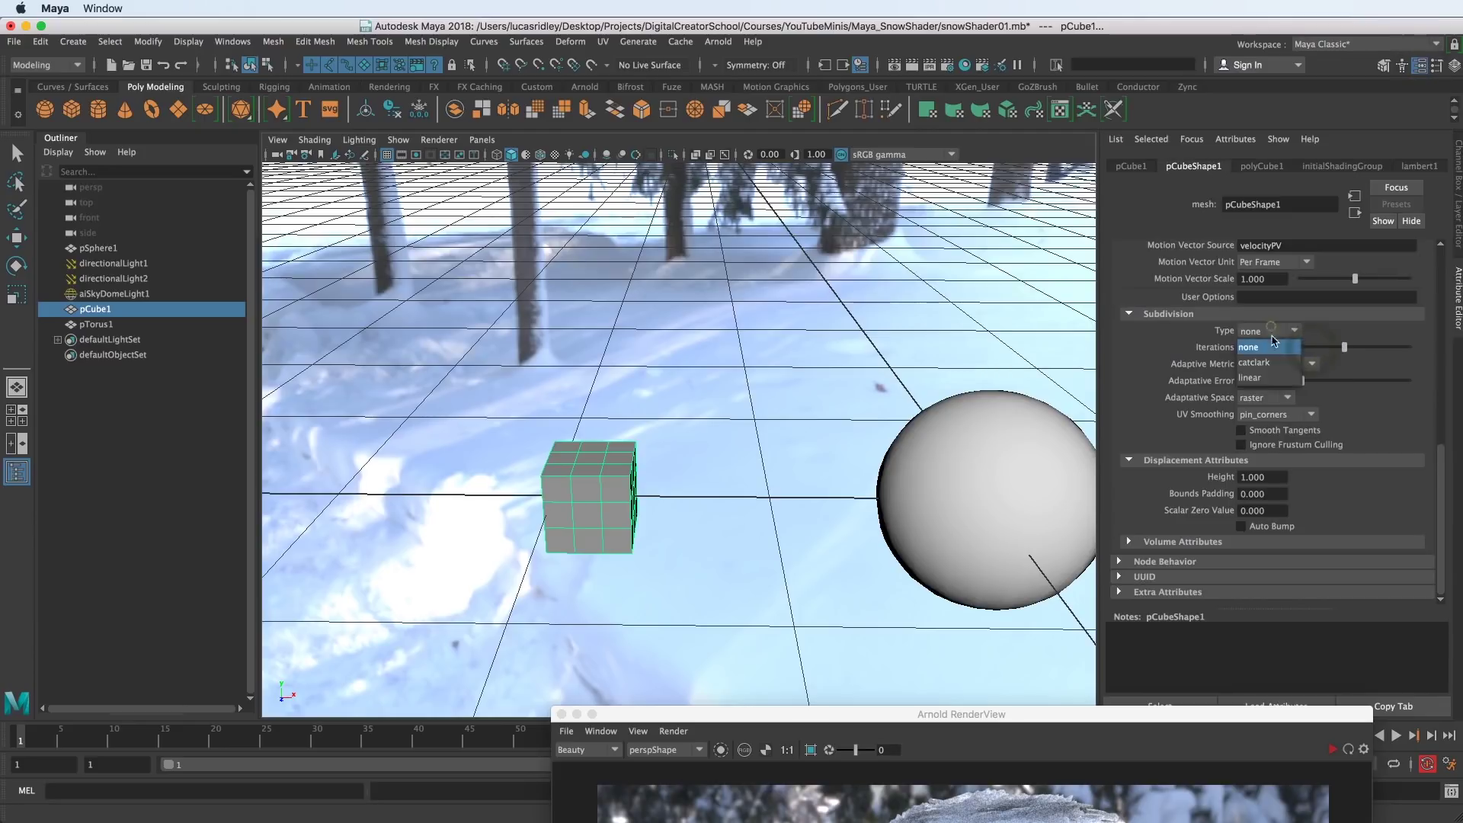
left_click(1271, 359)
left_click_drag(1346, 348, 1354, 348)
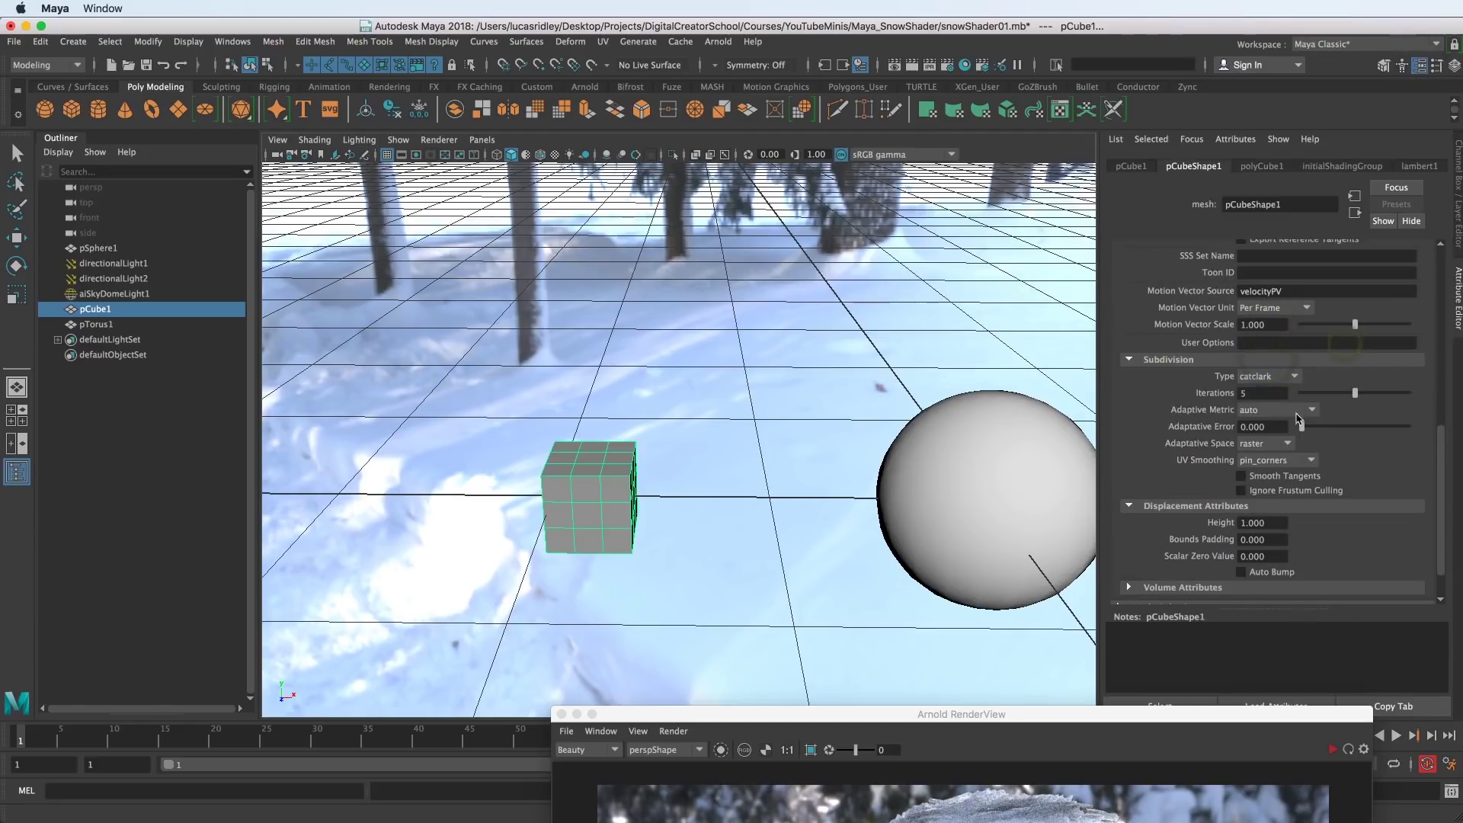
middle_click_drag(864, 483, 609, 465, "alt")
- Assign the existing aiStandardSurface1 material to the torus
key("r")
left_click(1010, 463, "shift")
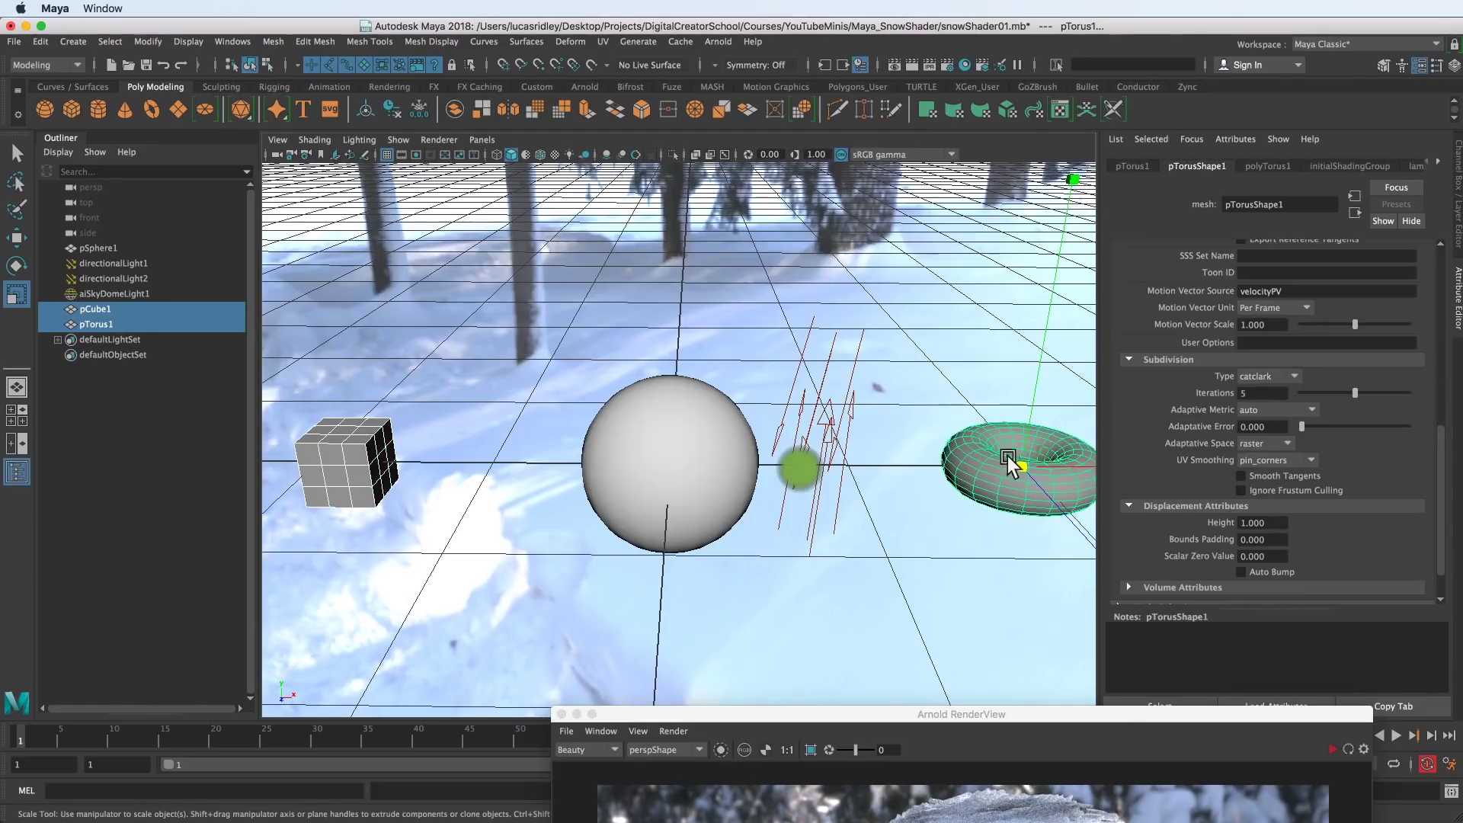
mouse_move(995, 436)
right_mouse_down()
mouse_move(986, 683)
mouse_move(998, 439)
right_mouse_up()
middle_click_drag(921, 525, 931, 467, "alt")
right_click_drag(917, 309, 1070, 734)
middle_click_drag(791, 481, 689, 562, "alt")
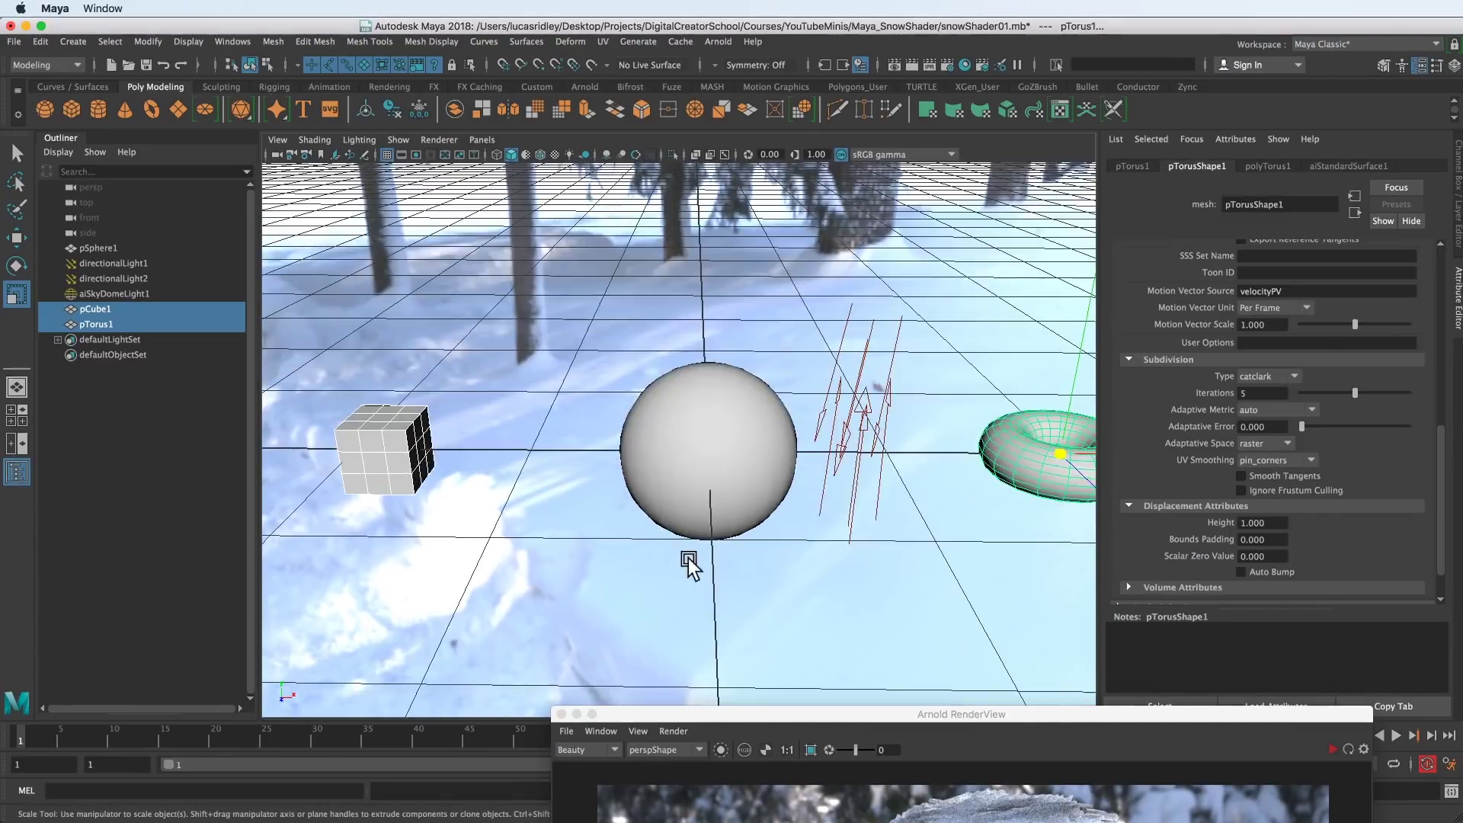
right_click_drag(689, 562, 883, 686, "alt")
- Start a fresh Arnold render, return to the select tool, and open the Hypershade
left_click_drag(914, 716, 532, 130)
left_click(944, 164)
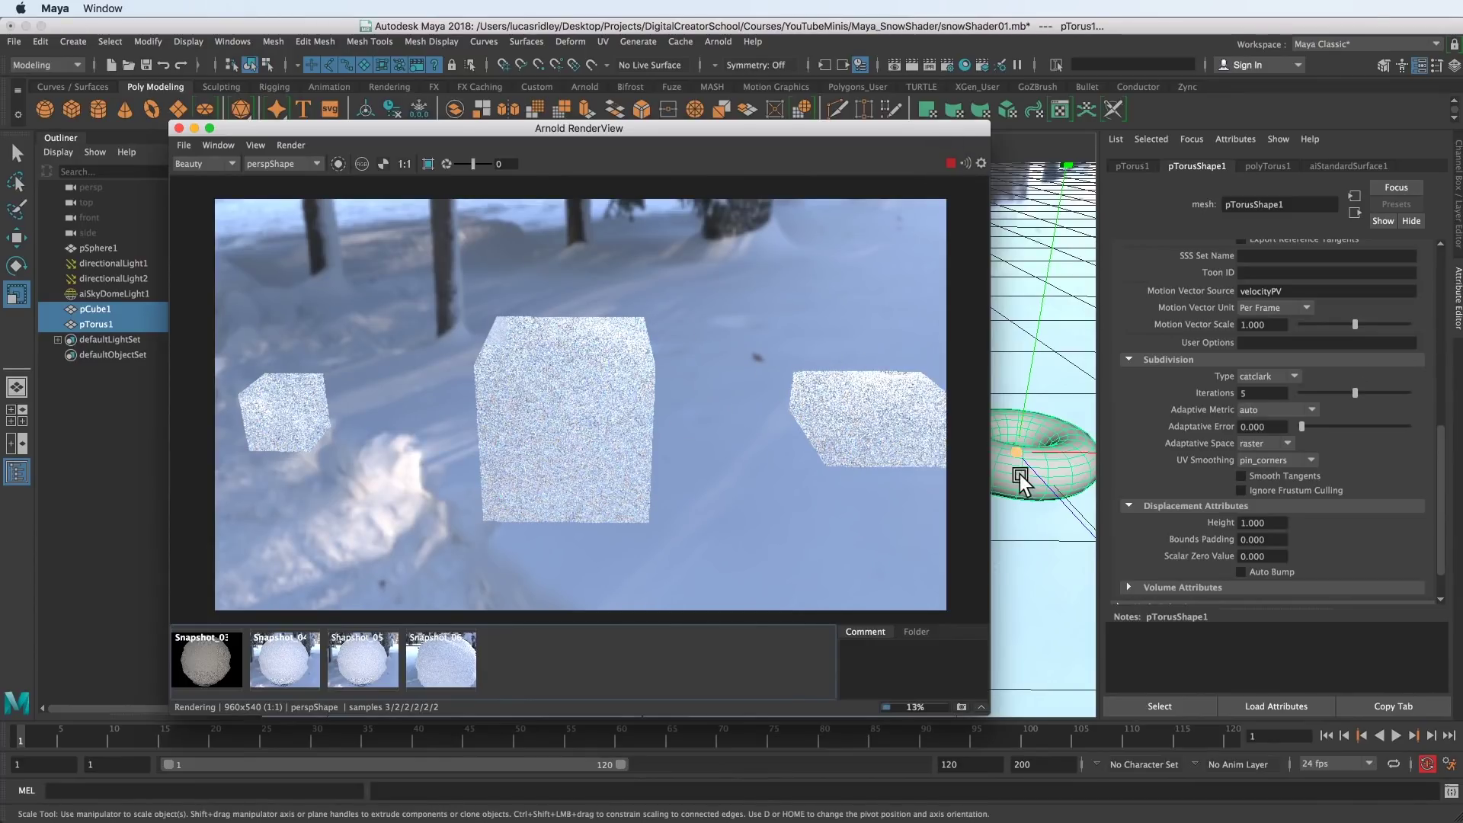
key("q")
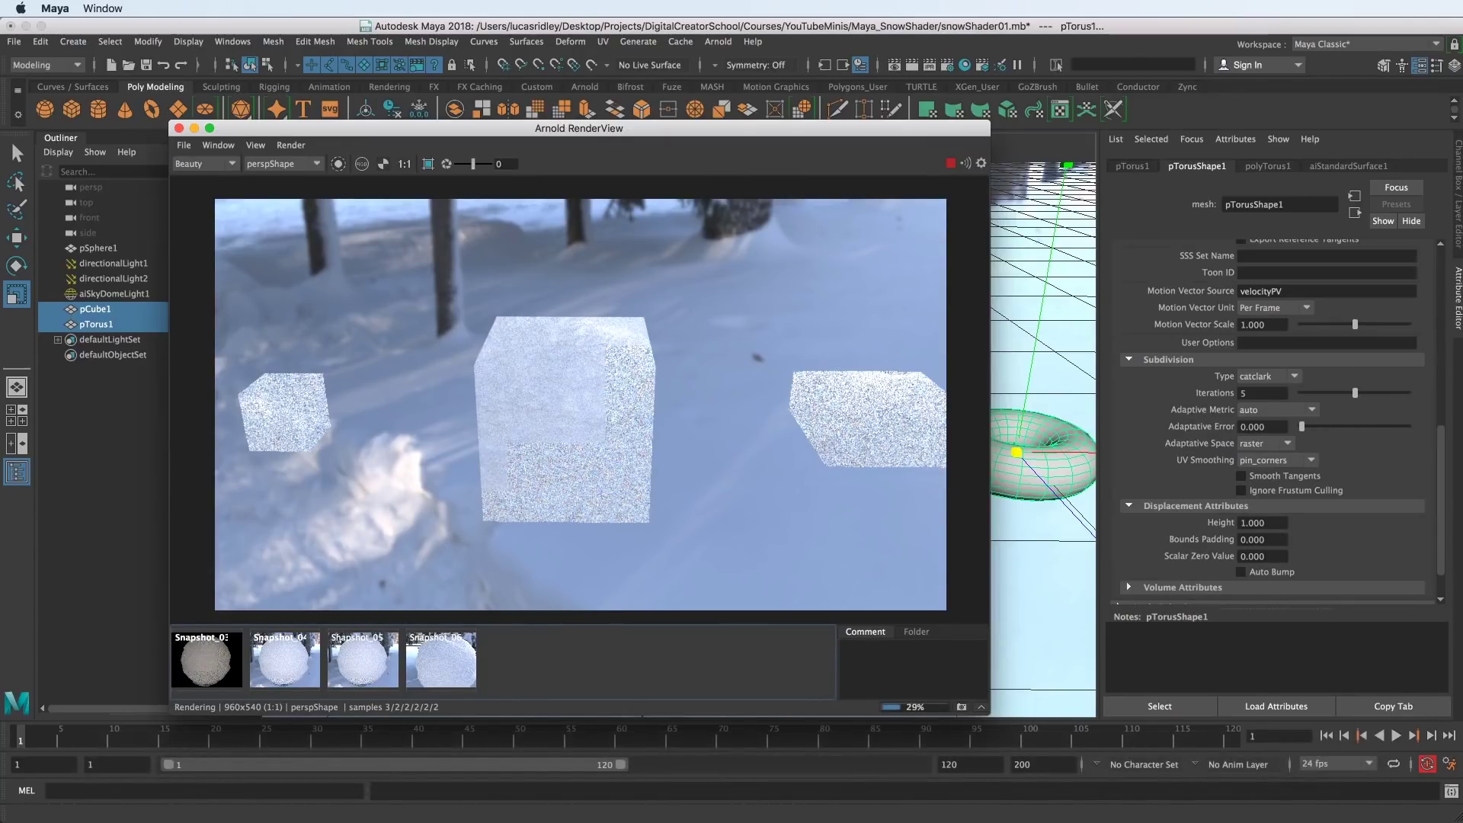
left_click(964, 65)
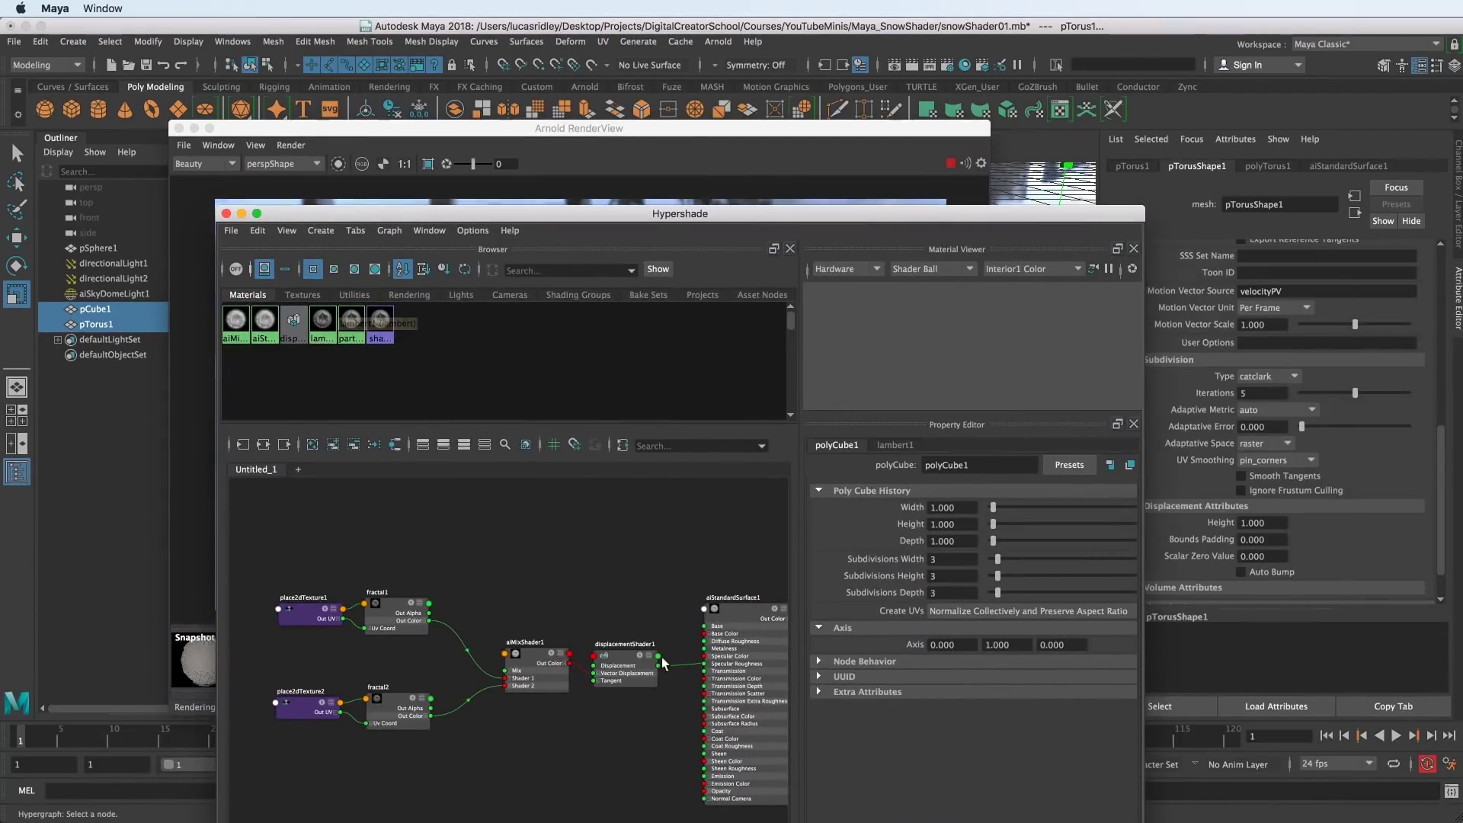
- Select displacementShader1 in Hypershade and set its Arnold Bounds Padding to 5
middle_click_drag(687, 647, 446, 635, "alt")
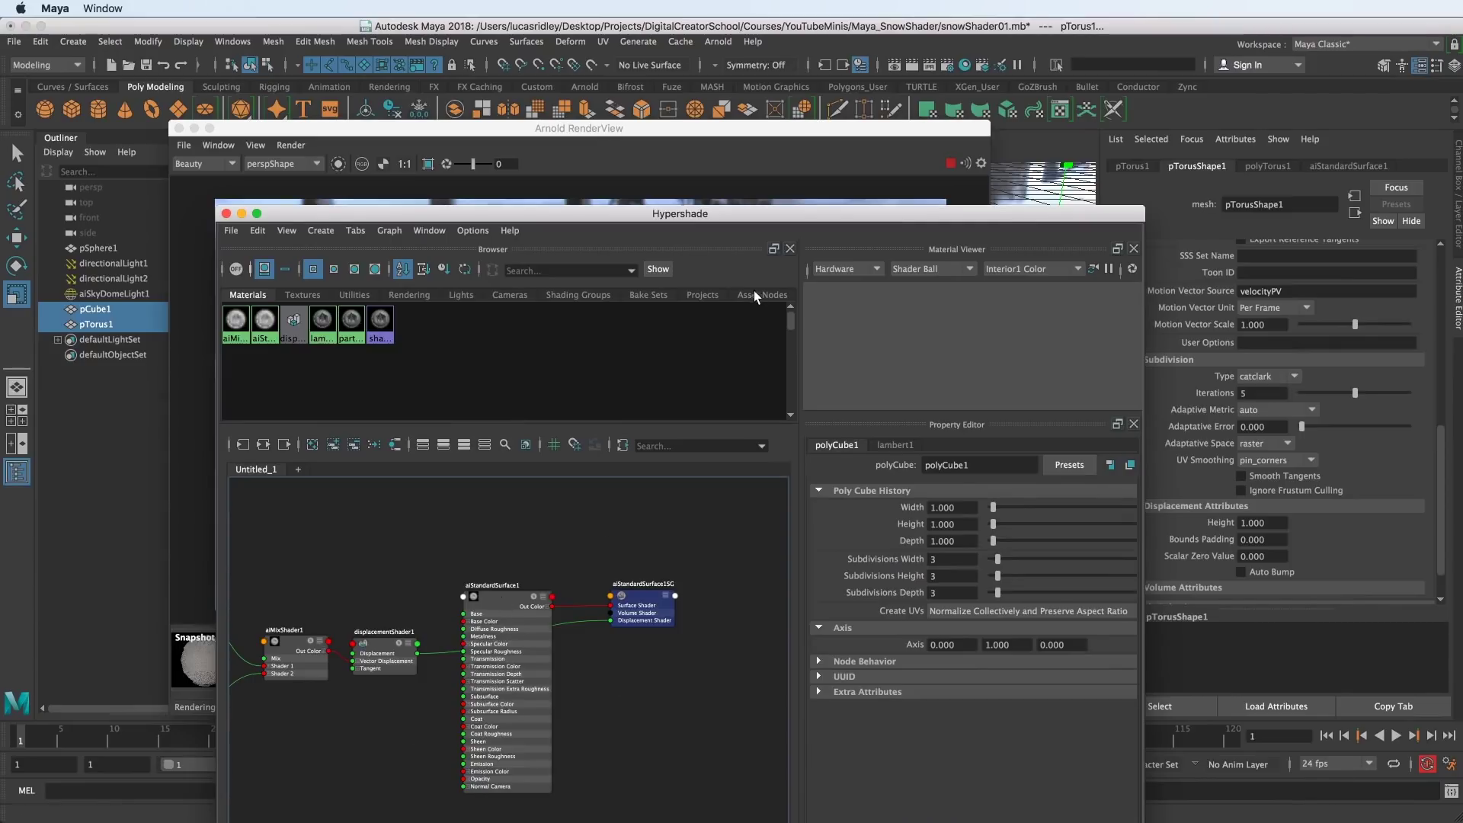
left_click(766, 220)
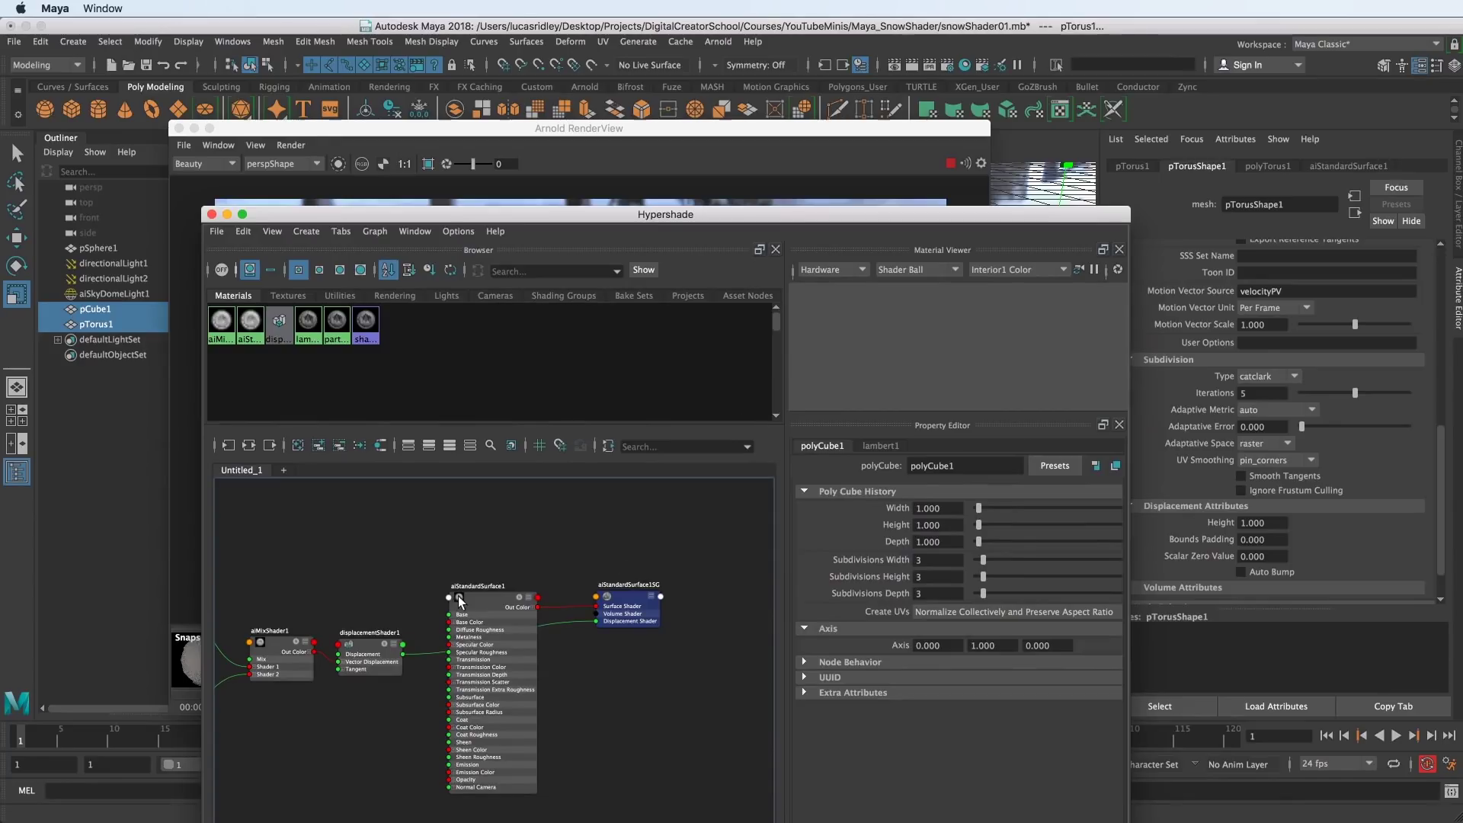
left_click(460, 601)
left_click(375, 651)
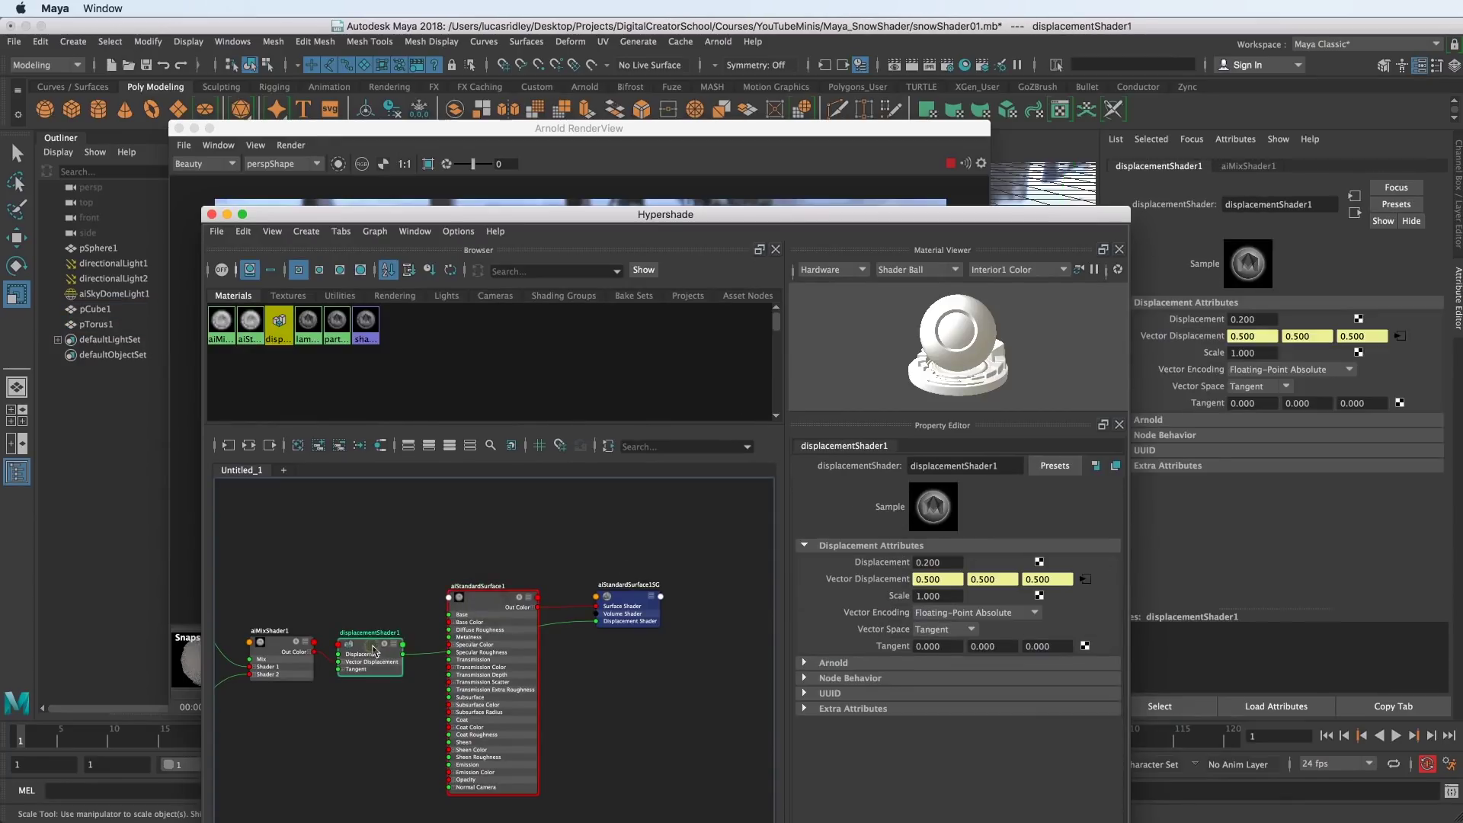
left_click(846, 665)
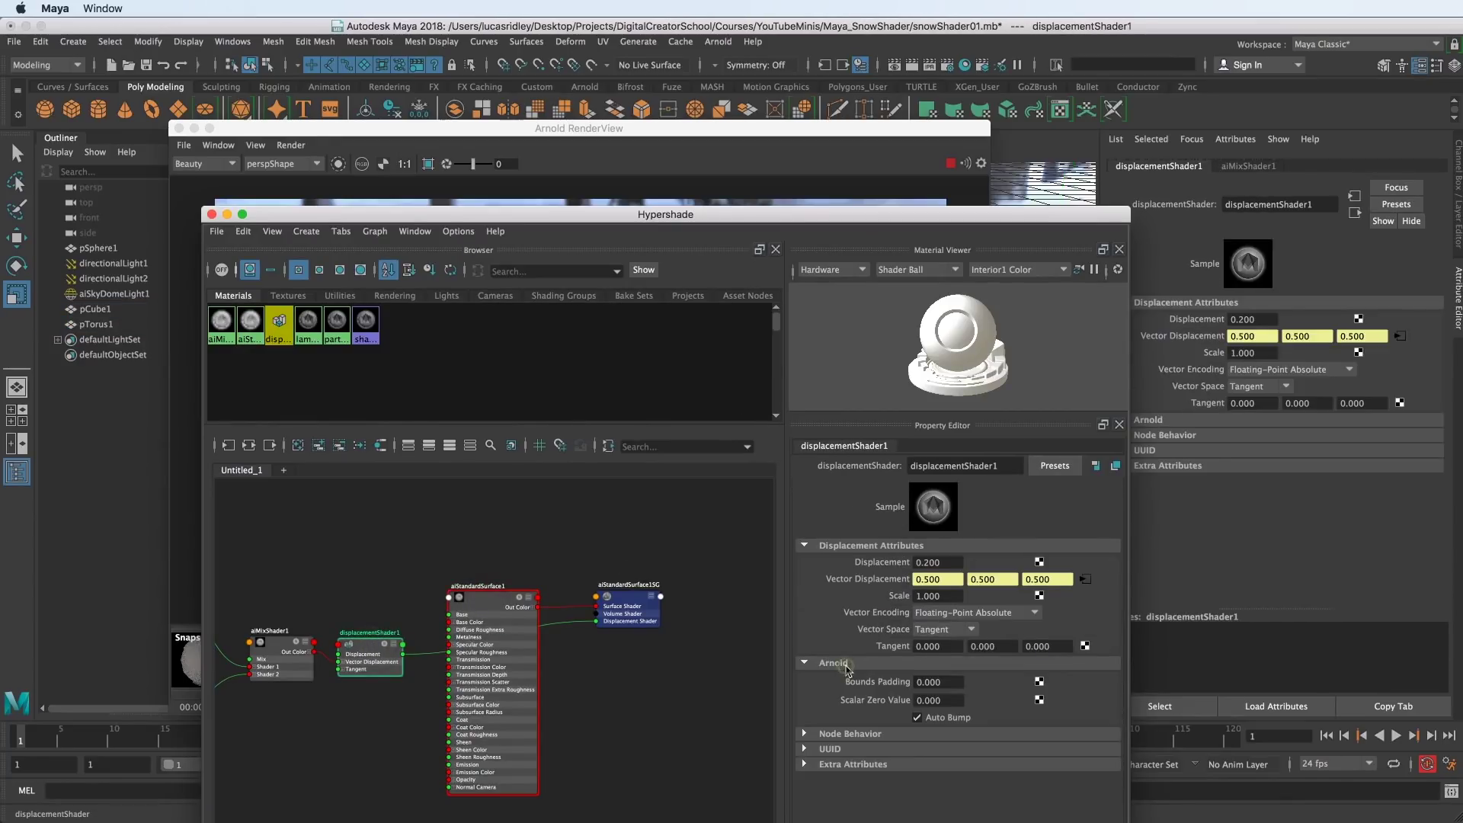
type("5")
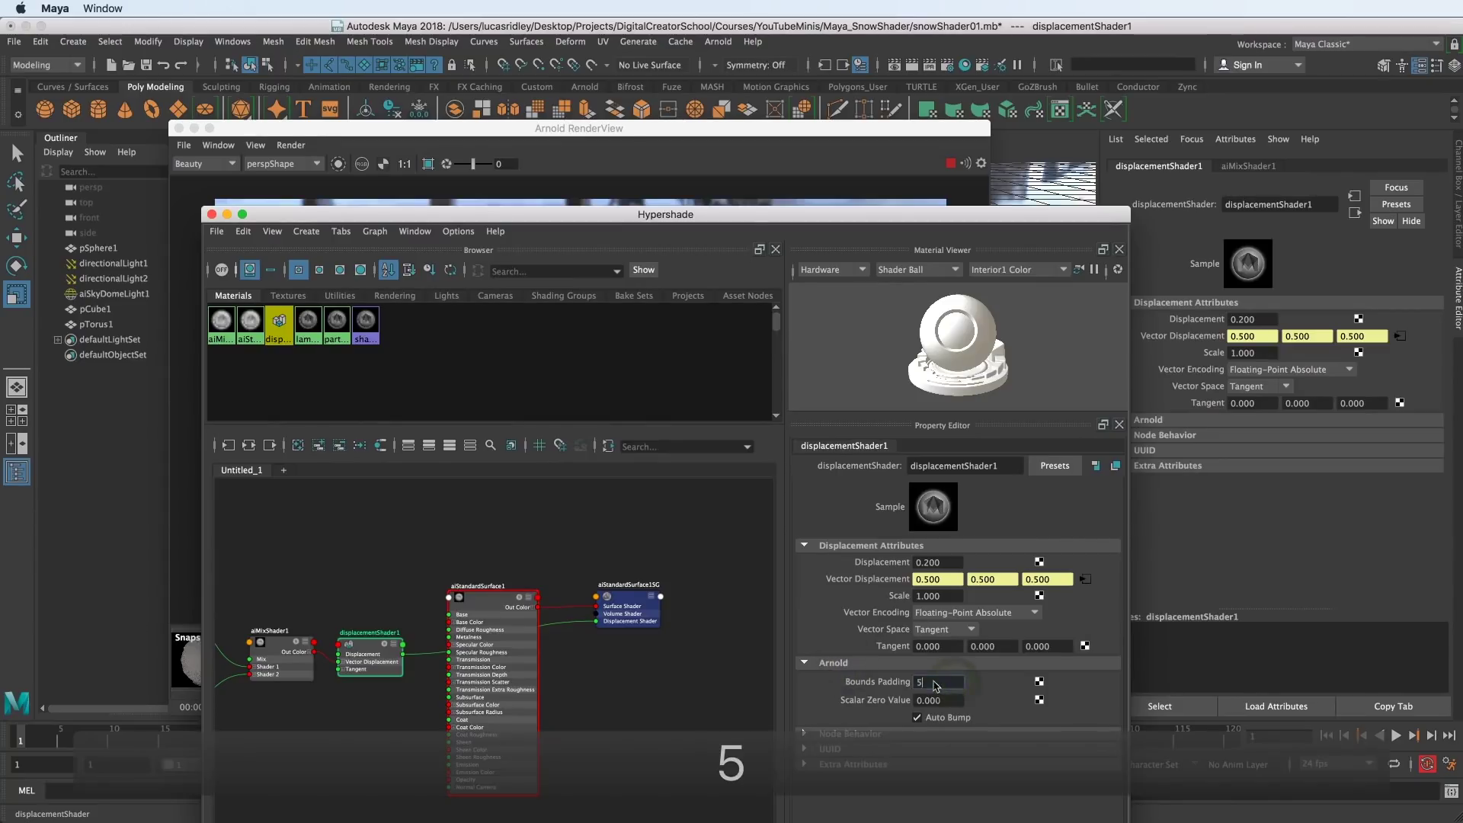
left_click_drag(609, 217, 1462, 400)
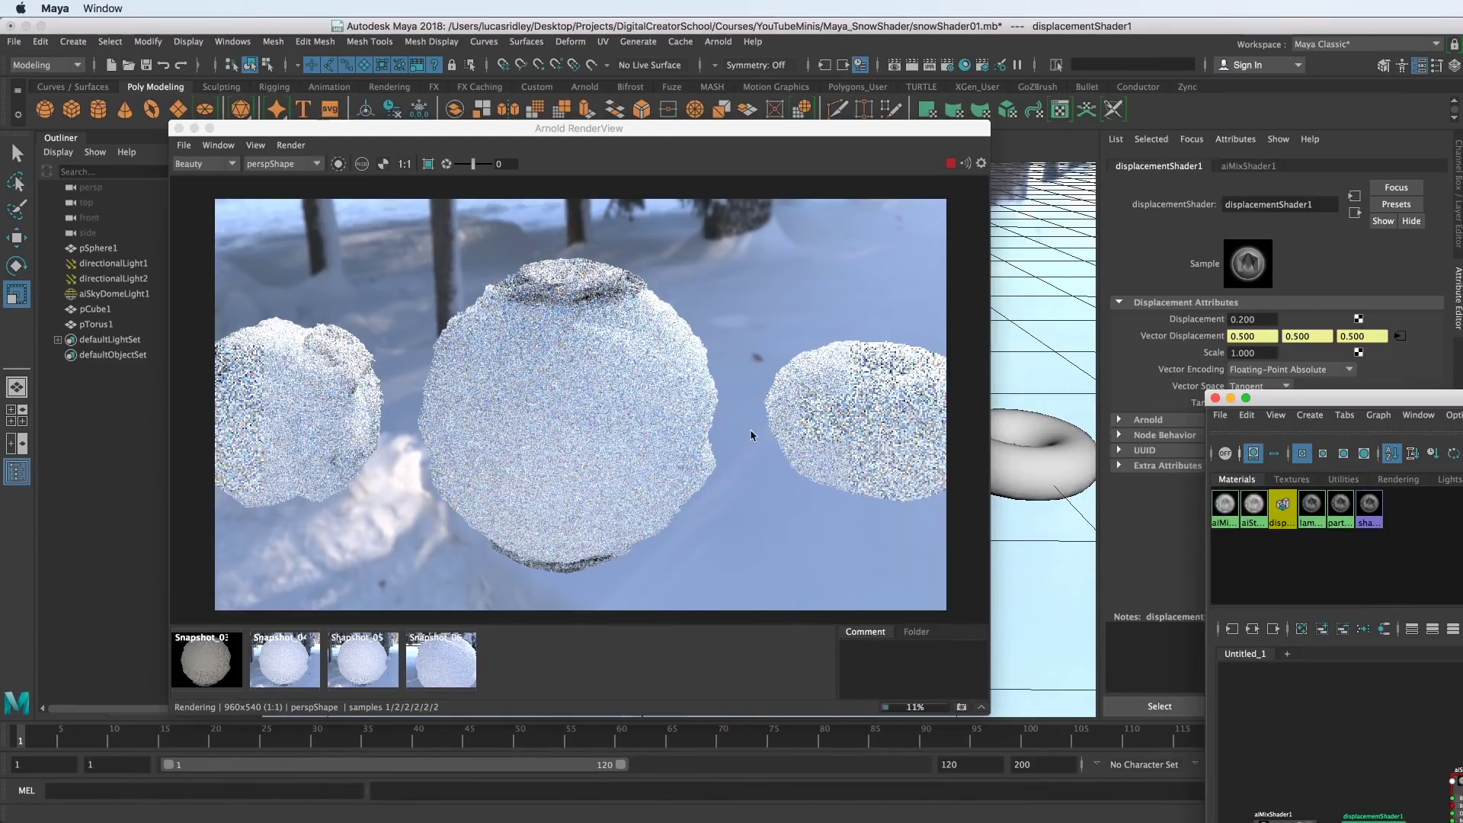
- Set displacementShader1's Displacement to 0.1 and Scalar Zero Value to 0.5, then re-render
left_click_drag(577, 131, 462, 172)
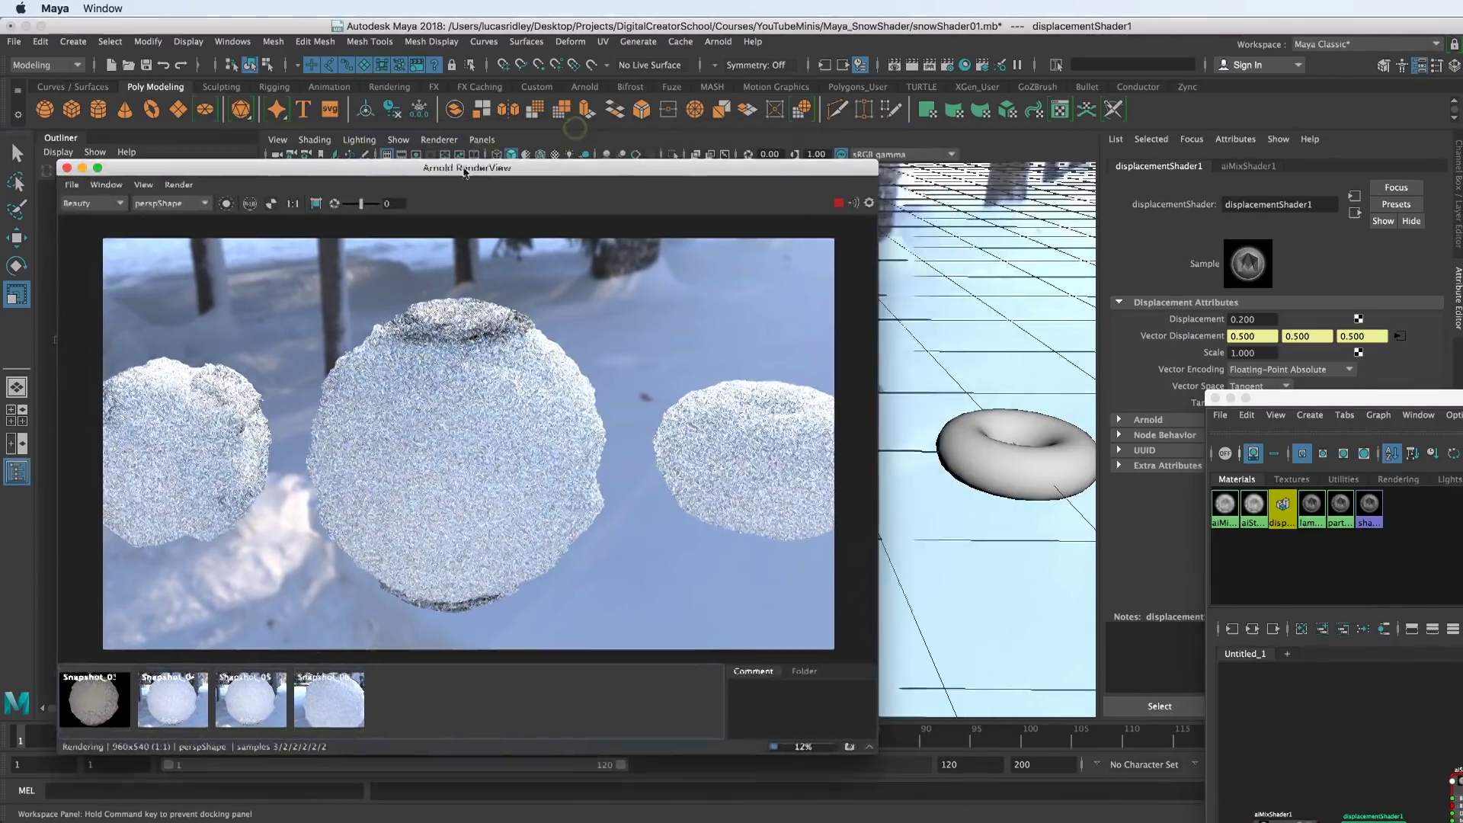
left_click_drag(964, 442, 973, 438, "alt")
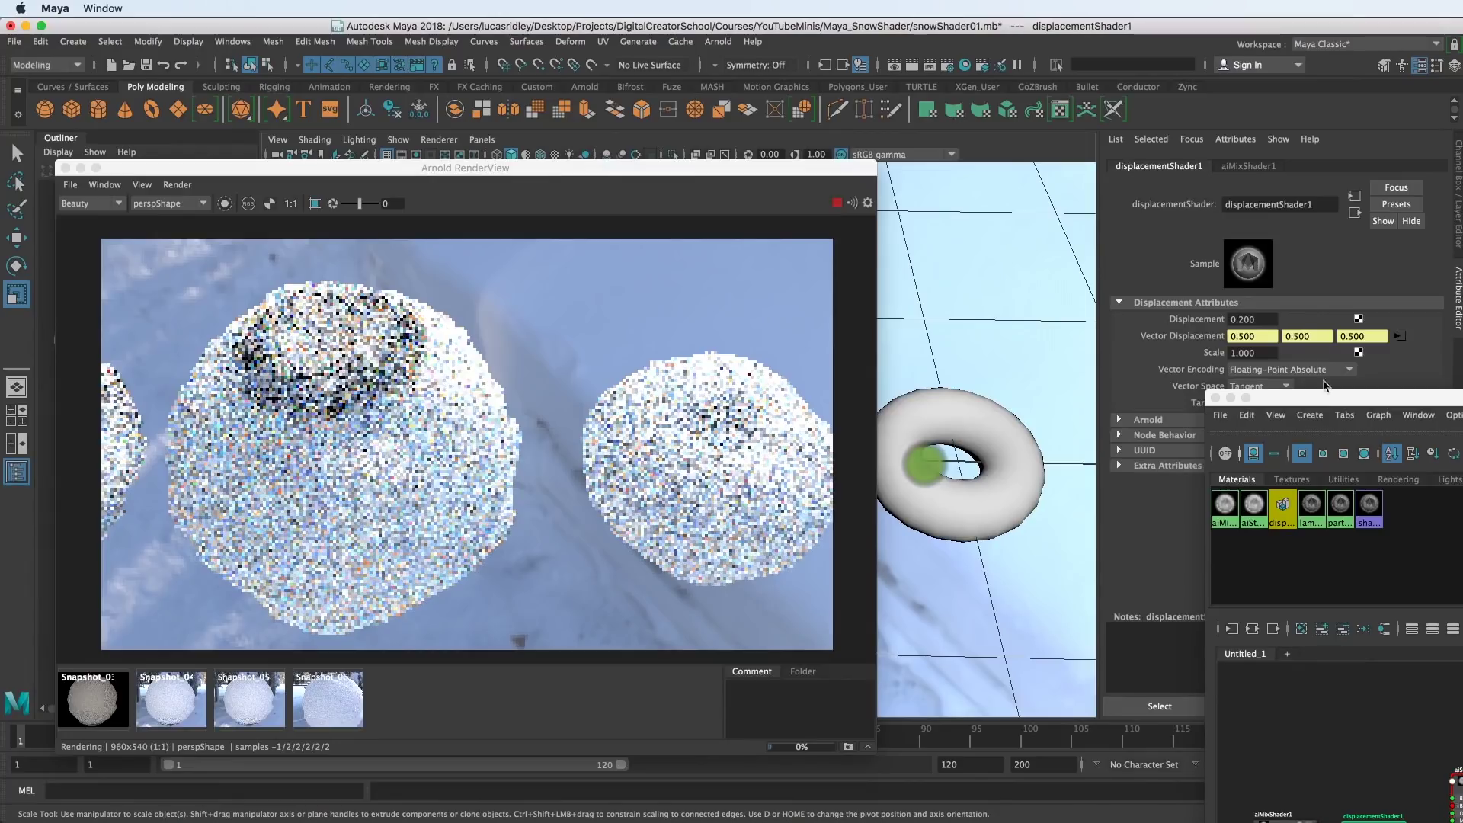
left_click(1246, 398)
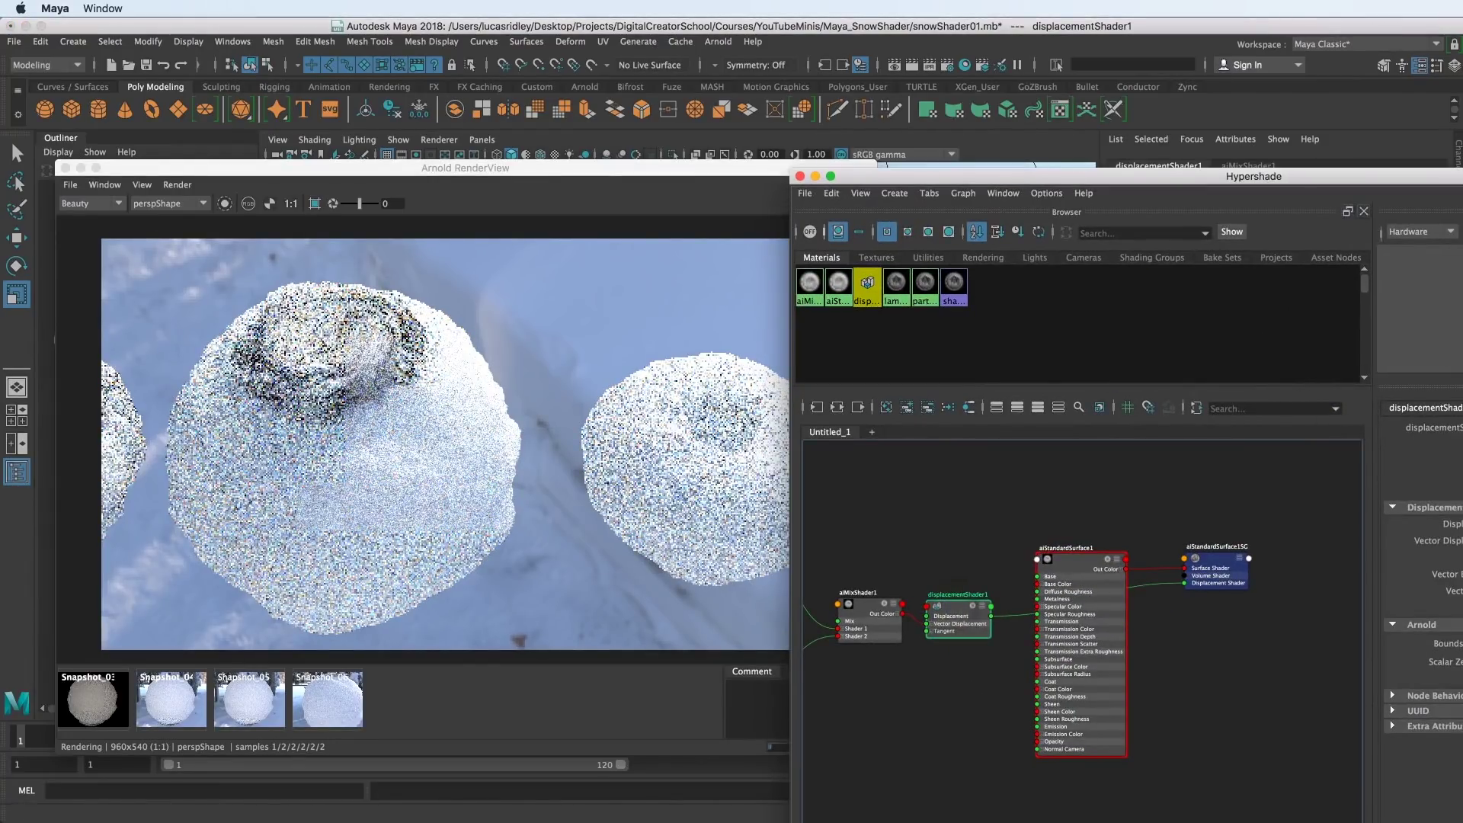
double_click(1427, 175)
double_click(1007, 531)
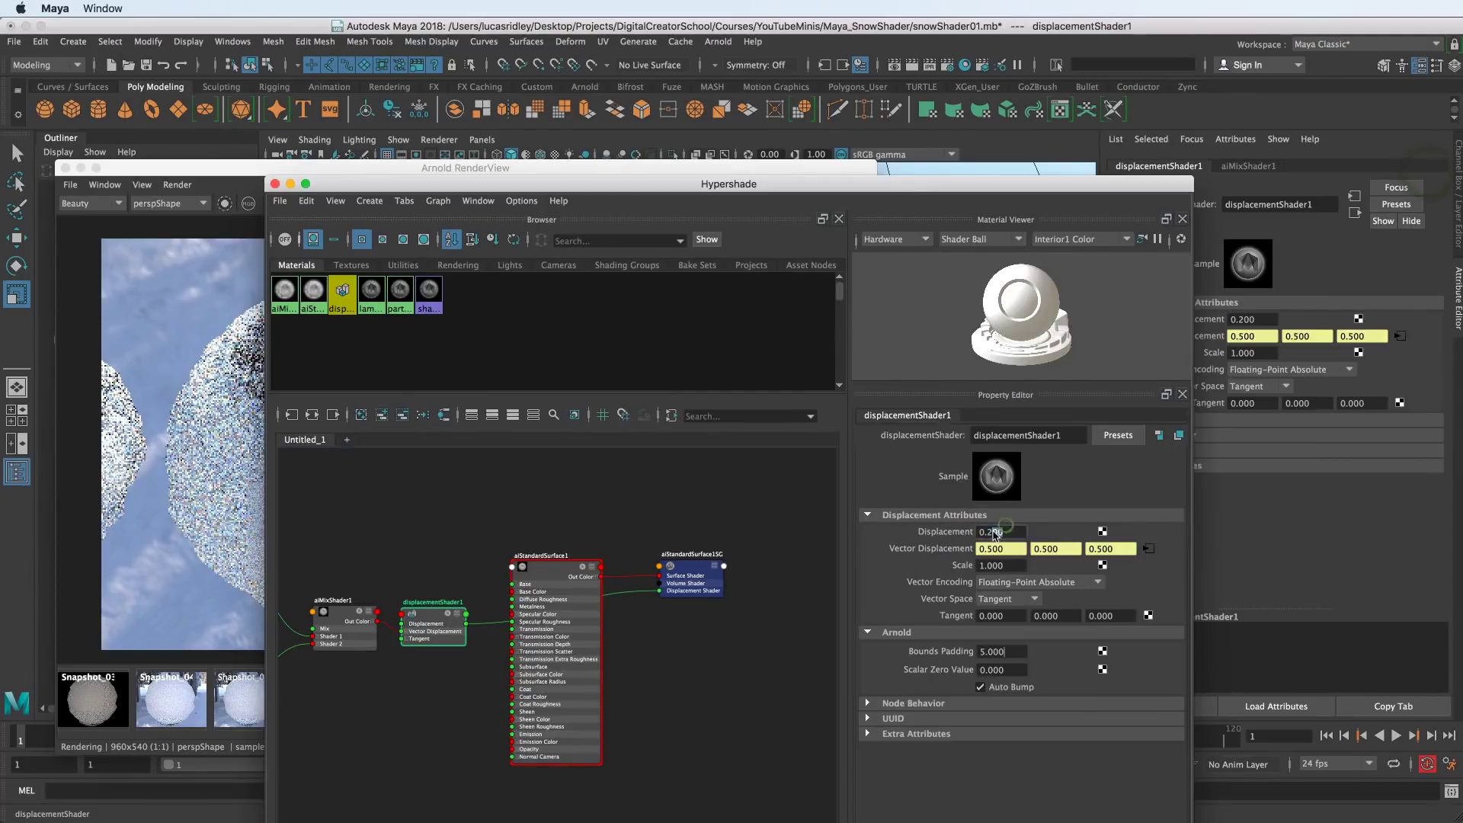
type("0.1")
key("Return")
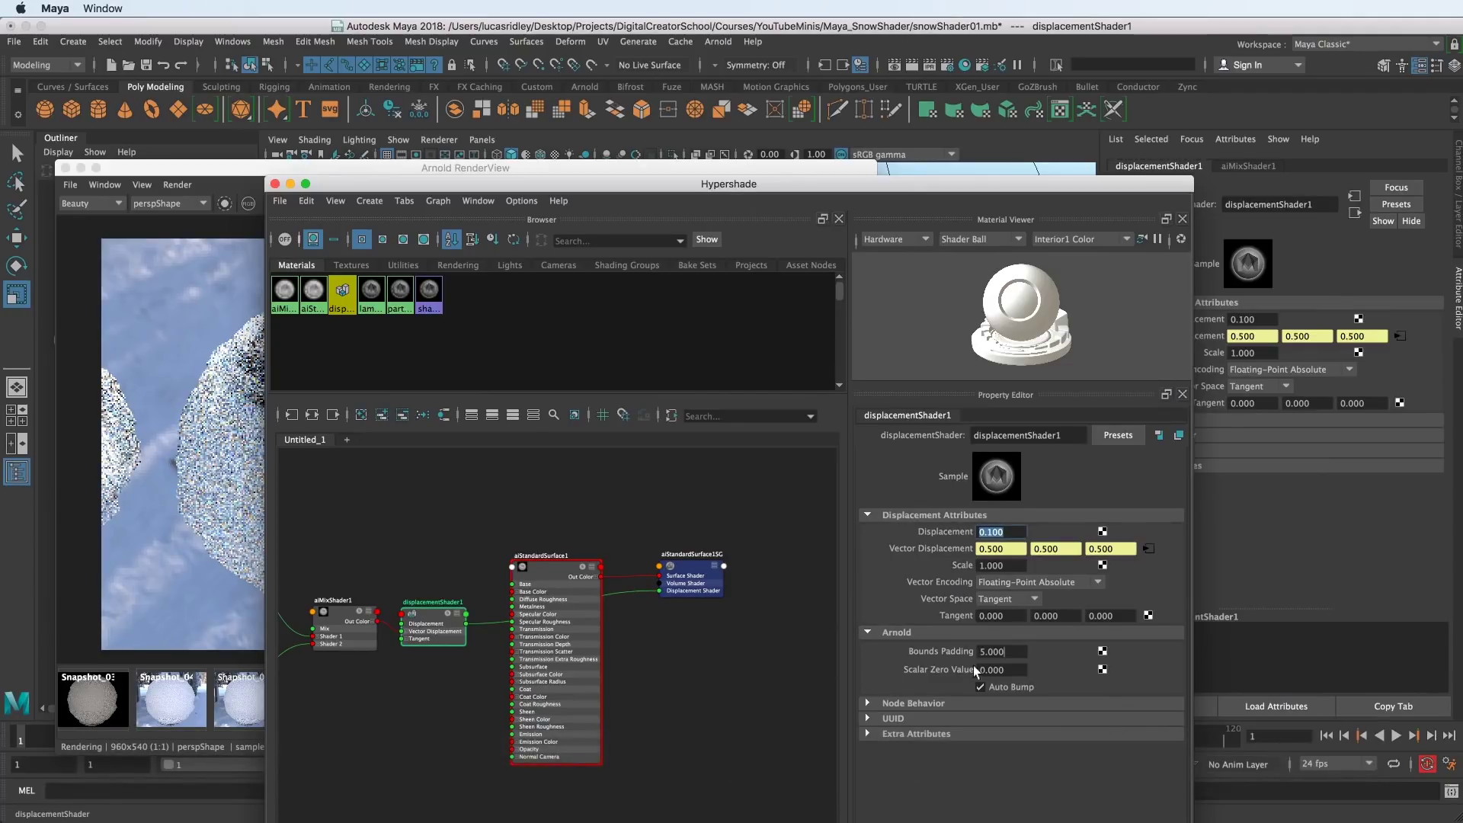
double_click(1007, 670)
type(".5")
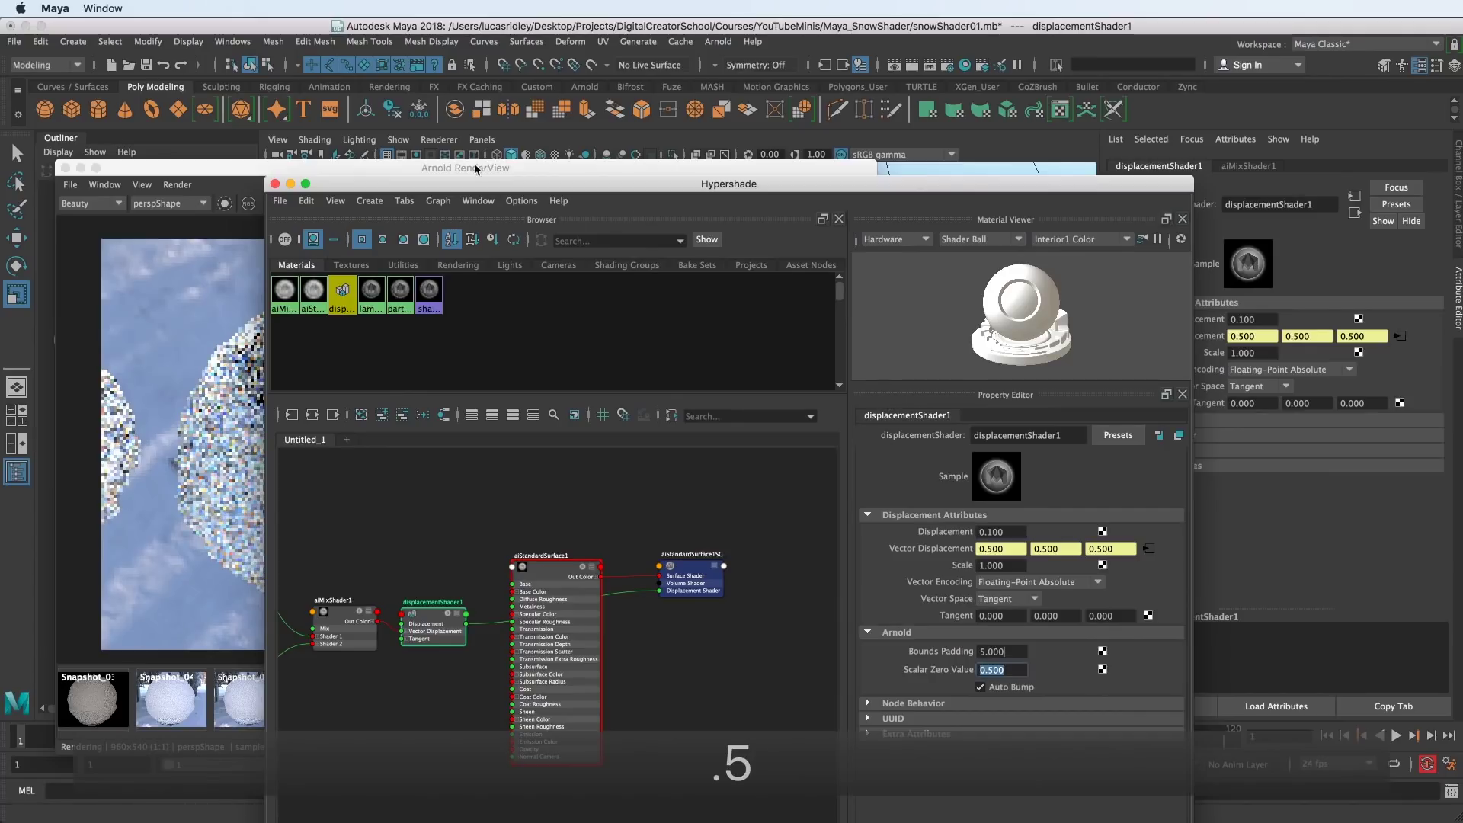
left_click_drag(485, 185, 1301, 238)
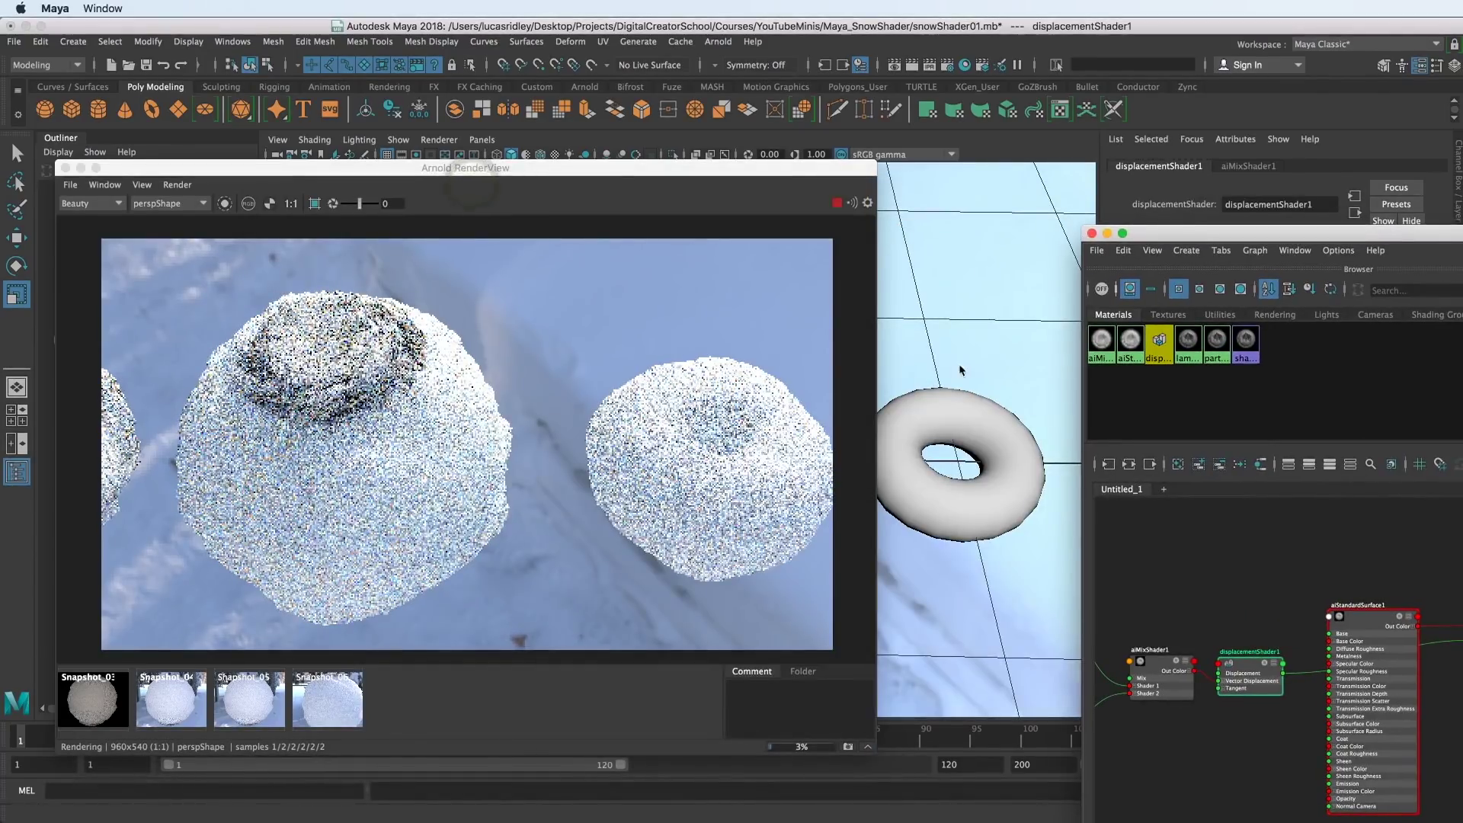
mouse_move(960, 366)
left_mouse_down("alt")
mouse_move(970, 346)
mouse_move(937, 355)
left_mouse_up("alt")
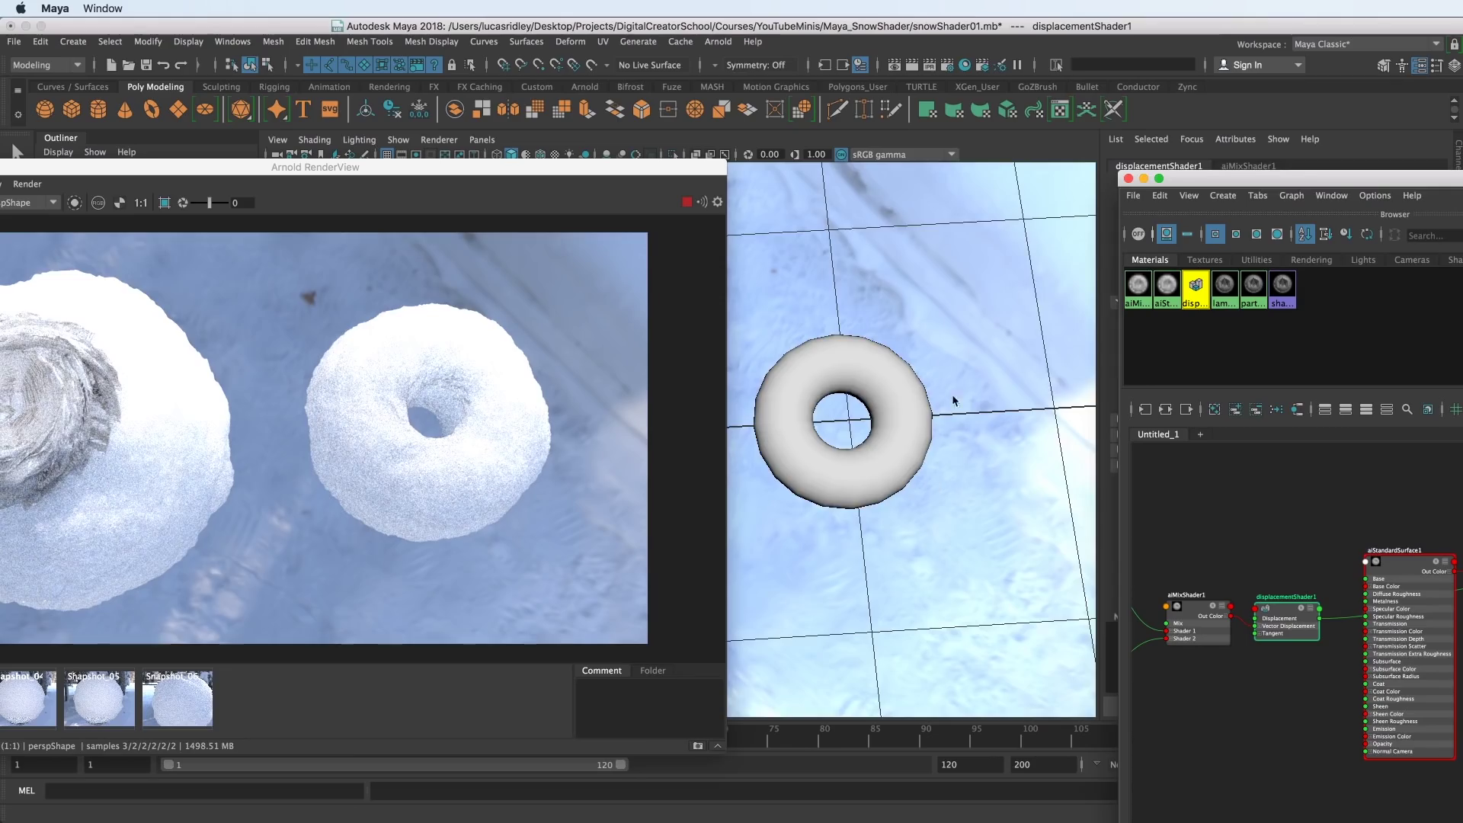
- Orbit the camera down to a low close-up of the snowy torus for the re-render
left_click_drag(953, 405, 931, 487, "alt")
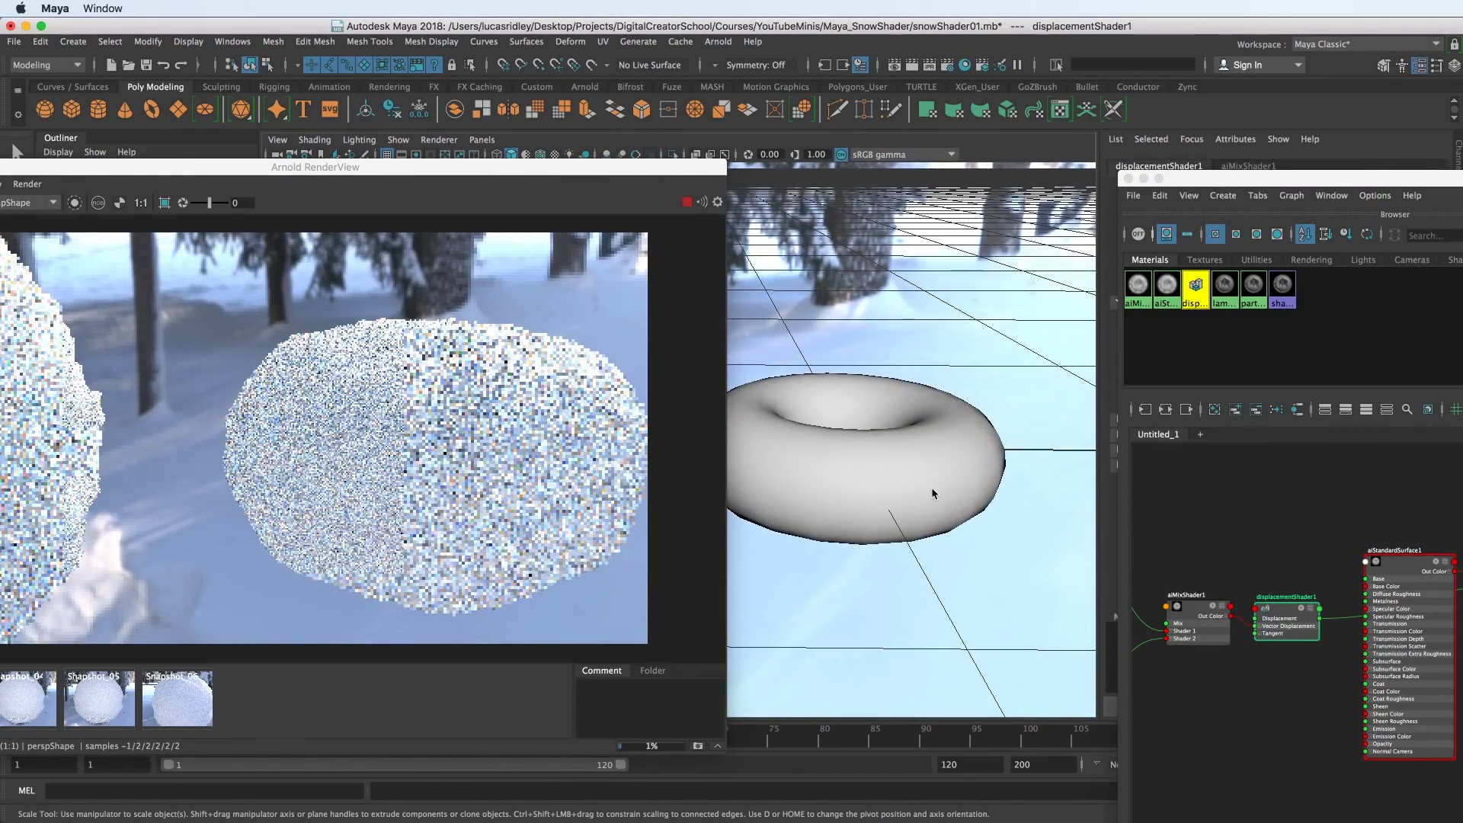